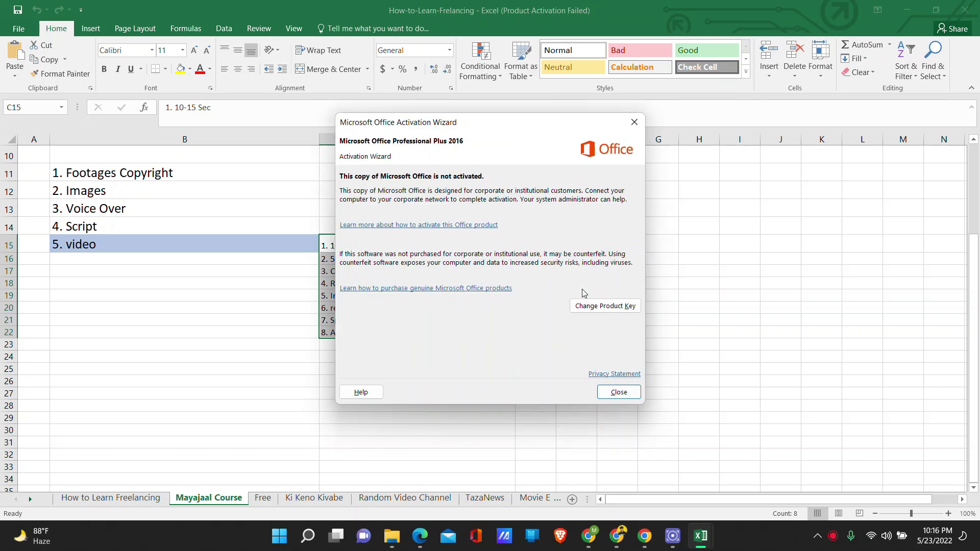
Dismiss the Office activation wizard and review the copyright and video-editing notes on the Mayajaal Course sheet.
{"action": "left_click", "coordinate": [634, 121]}
{"action": "left_click", "coordinate": [631, 291]}
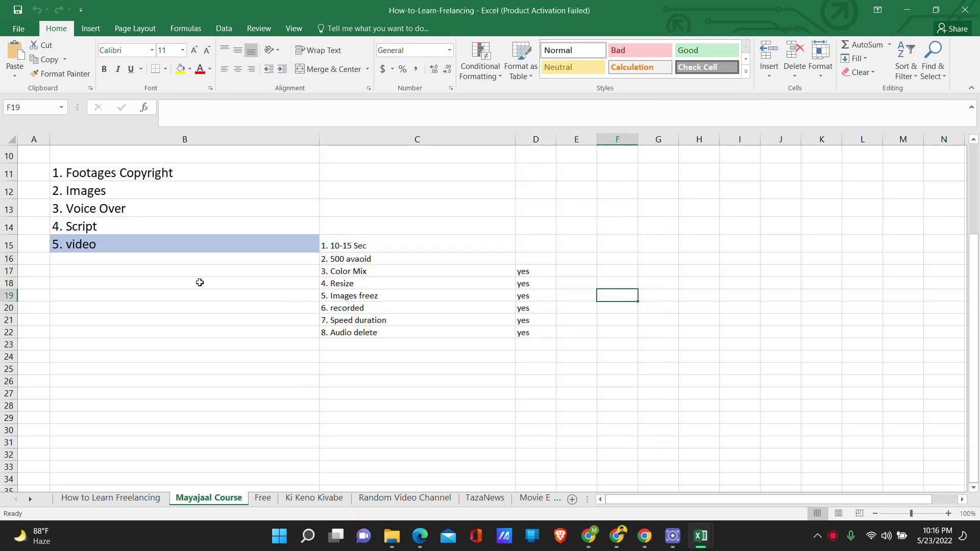
{"action": "scroll", "coordinate": [199, 281], "scroll_direction": "up", "scroll_amount": 3}
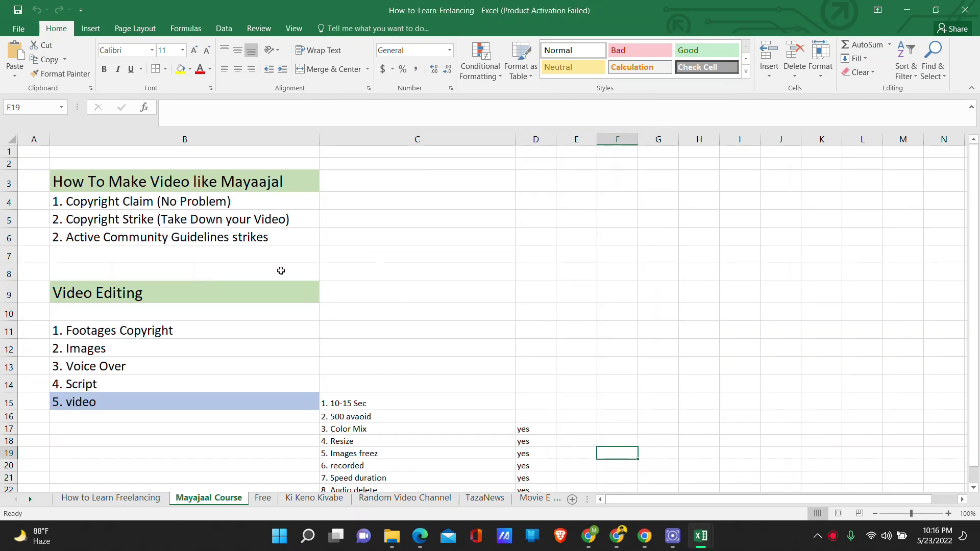
{"action": "scroll", "coordinate": [427, 305], "scroll_direction": "down", "scroll_amount": 3}
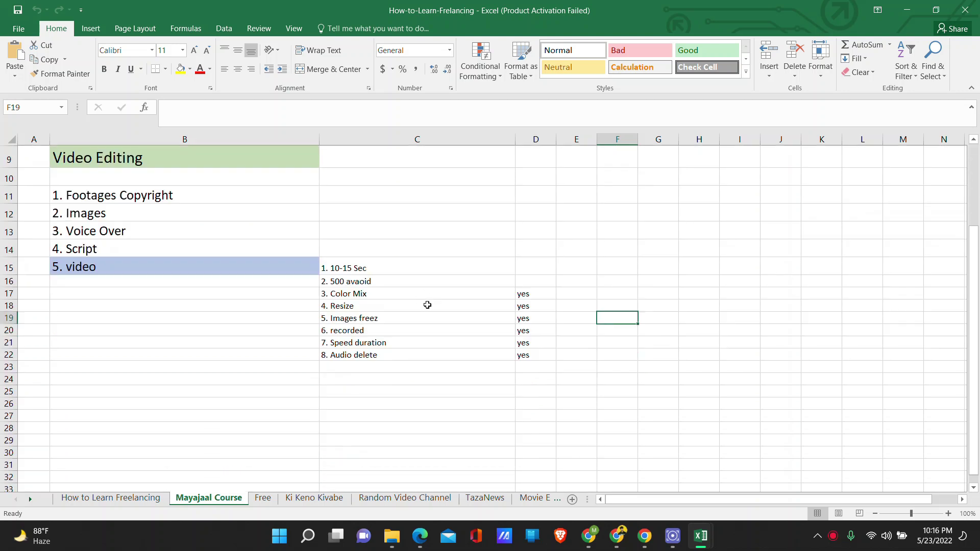
{"action": "scroll", "coordinate": [428, 305], "scroll_direction": "up", "scroll_amount": 3}
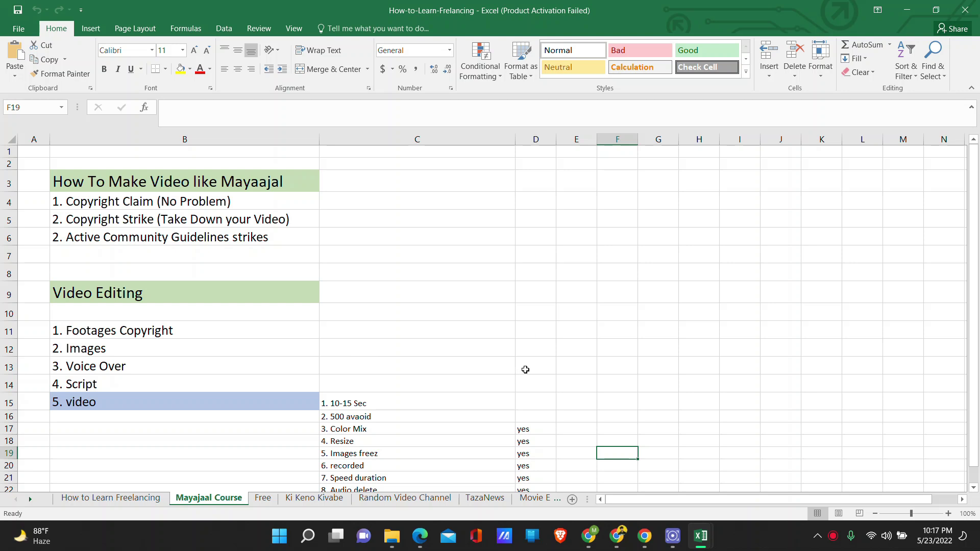
{"action": "left_click", "coordinate": [413, 404]}
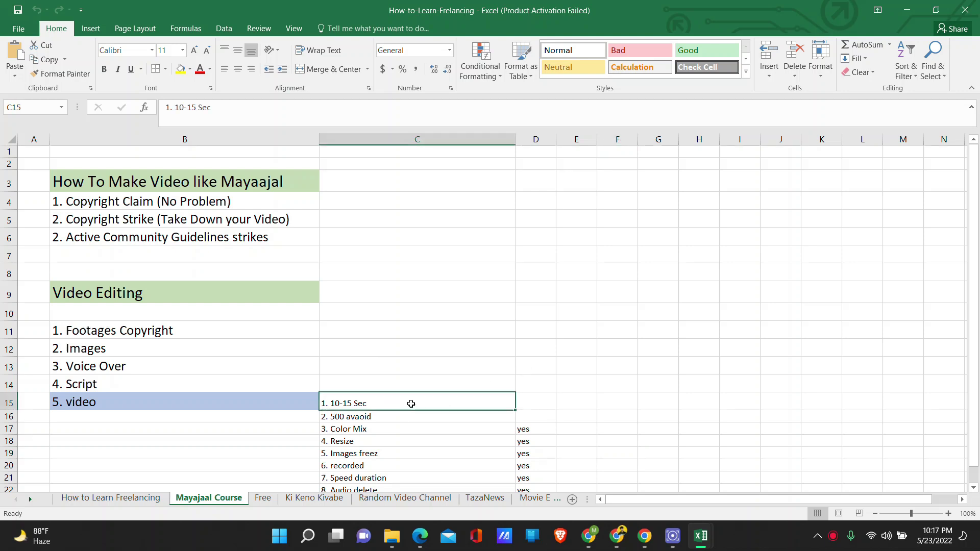
{"action": "scroll", "coordinate": [569, 387], "scroll_direction": "down", "scroll_amount": 1}
{"action": "scroll", "coordinate": [569, 386], "scroll_direction": "up", "scroll_amount": 1}
{"action": "scroll", "coordinate": [567, 374], "scroll_direction": "down", "scroll_amount": 3}
{"action": "scroll", "coordinate": [567, 374], "scroll_direction": "up", "scroll_amount": 3}
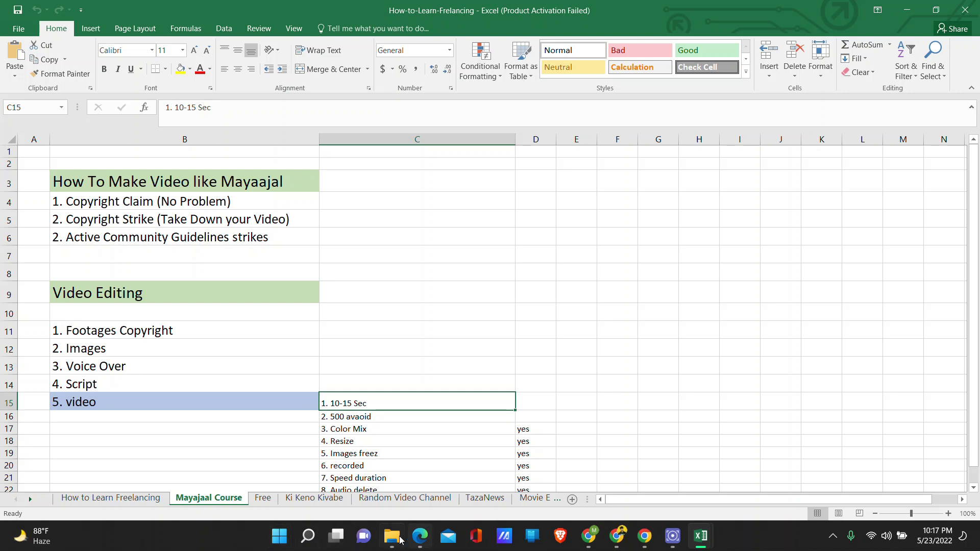
Switch to File Explorer and open the Drive D folder on New Volume (H:).
{"action": "mouse_move", "coordinate": [391, 536]}
{"action": "left_click", "coordinate": [375, 497]}
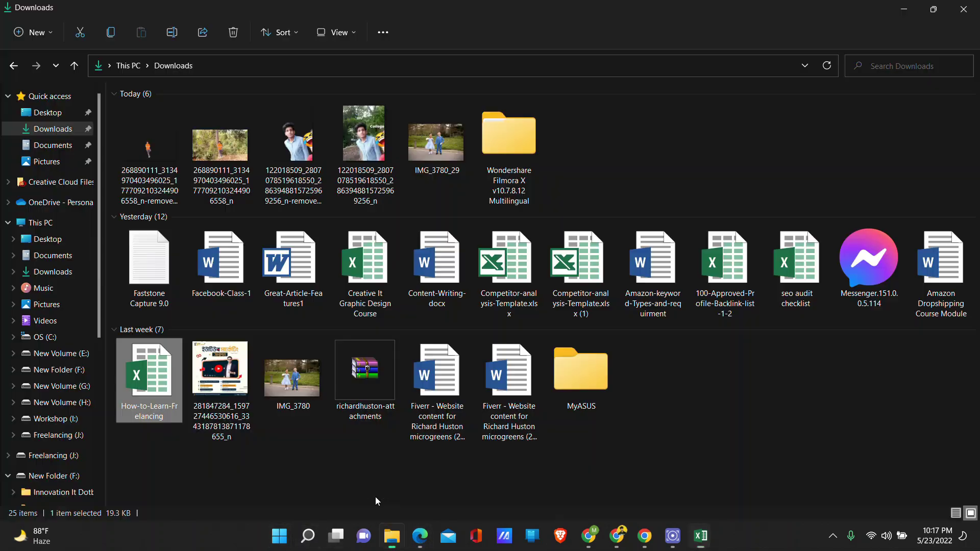
{"action": "left_click", "coordinate": [67, 388]}
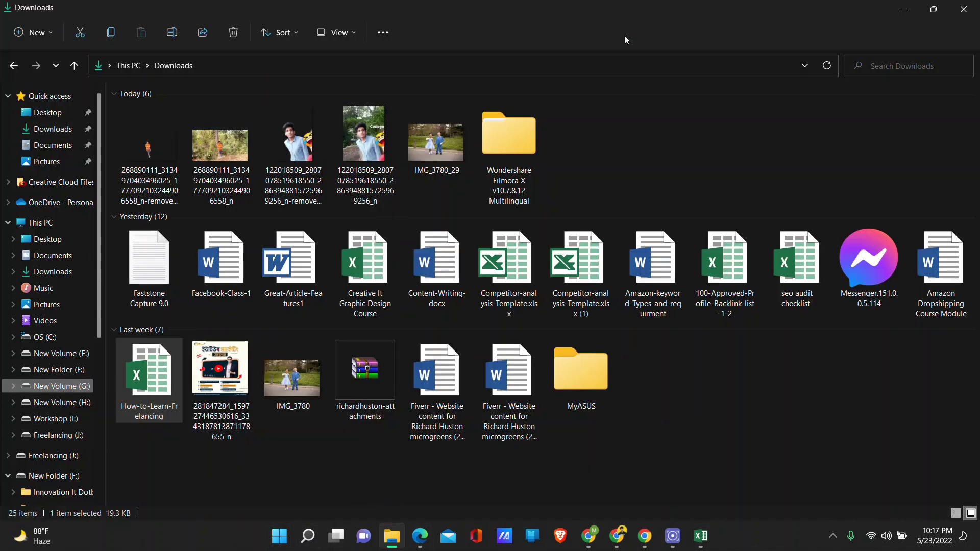
{"action": "left_click", "coordinate": [70, 402]}
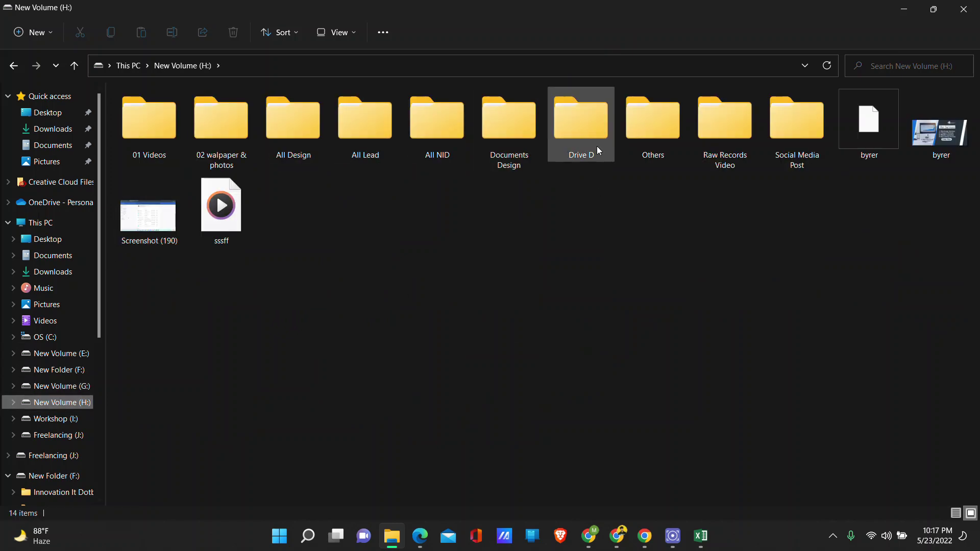
{"action": "double_click", "coordinate": [596, 146]}
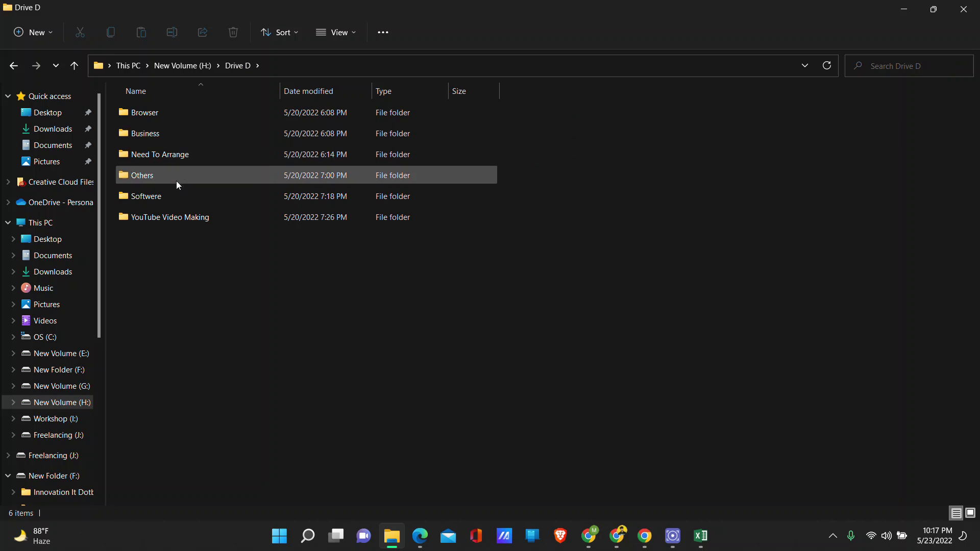
Open the Wondershare Filmora X 10.1.20.16 (x64) Portable folder within Softwere > Non Installed Softwere.
{"action": "left_click", "coordinate": [163, 180]}
{"action": "double_click", "coordinate": [165, 195]}
{"action": "double_click", "coordinate": [194, 133]}
{"action": "left_click", "coordinate": [207, 155]}
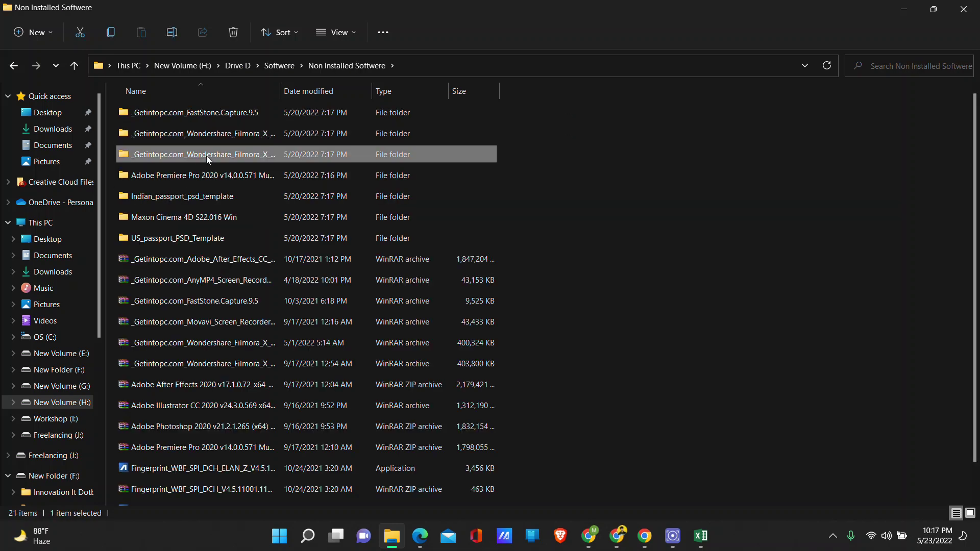
{"action": "double_click", "coordinate": [206, 156]}
{"action": "double_click", "coordinate": [182, 118]}
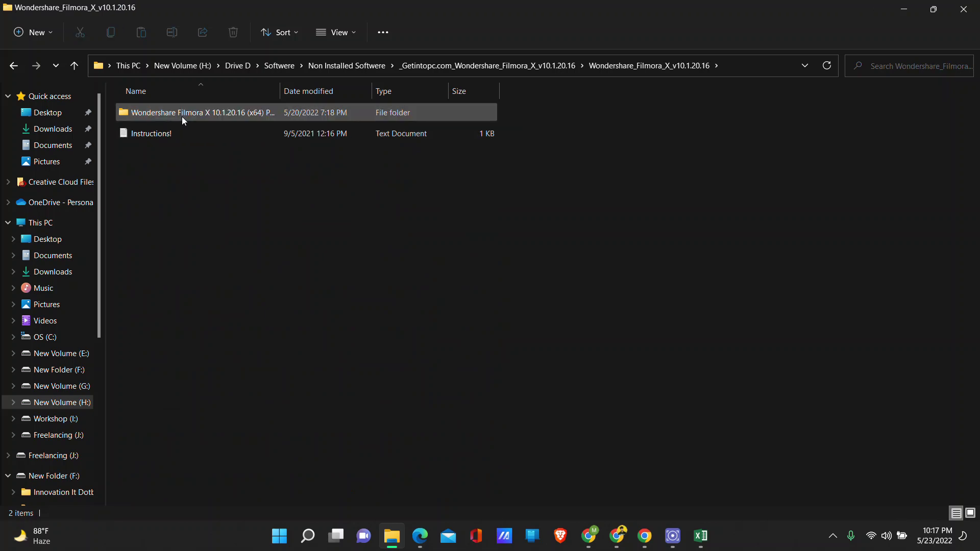
{"action": "double_click", "coordinate": [182, 117]}
{"action": "double_click", "coordinate": [183, 116]}
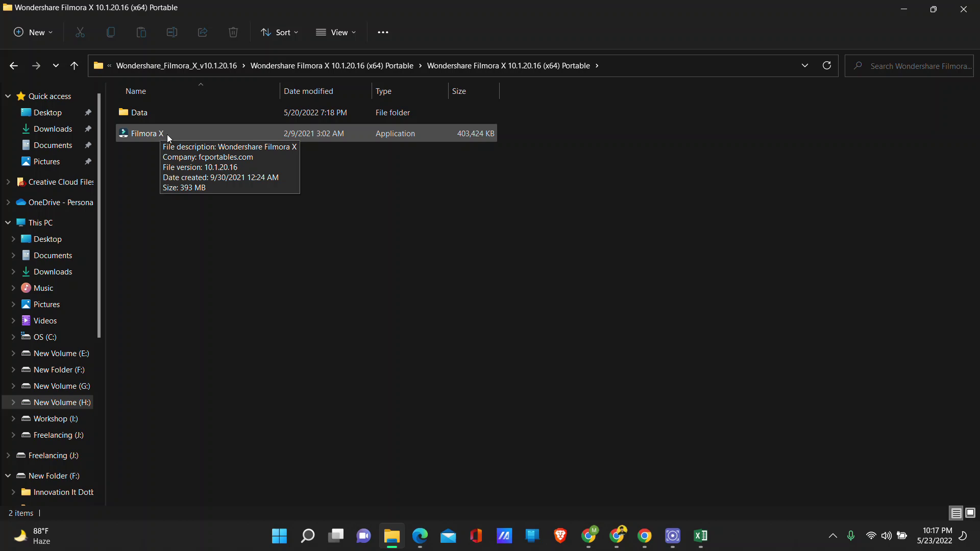
Start the portable Filmora X application from its folder.
{"action": "left_click", "coordinate": [149, 138]}
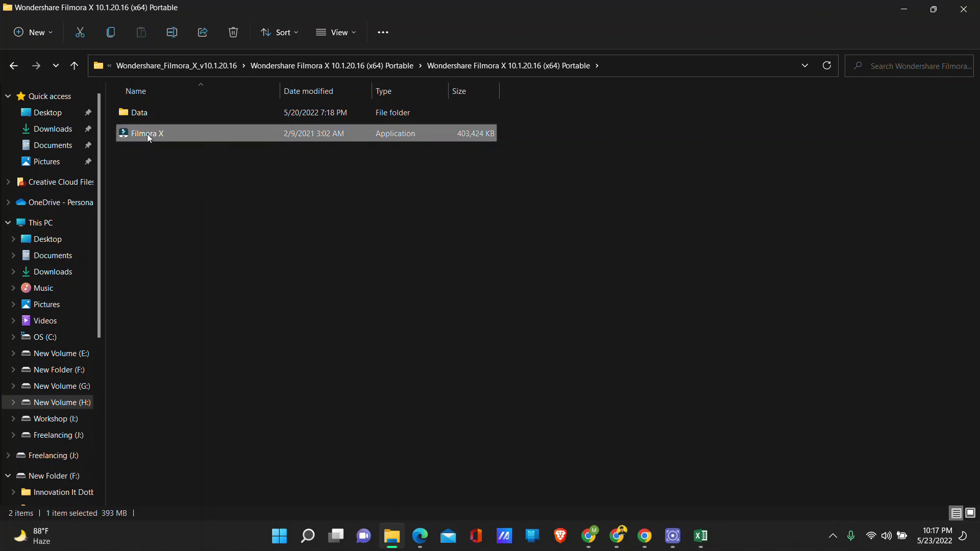
{"action": "double_click", "coordinate": [148, 137]}
{"action": "right_click", "coordinate": [304, 227]}
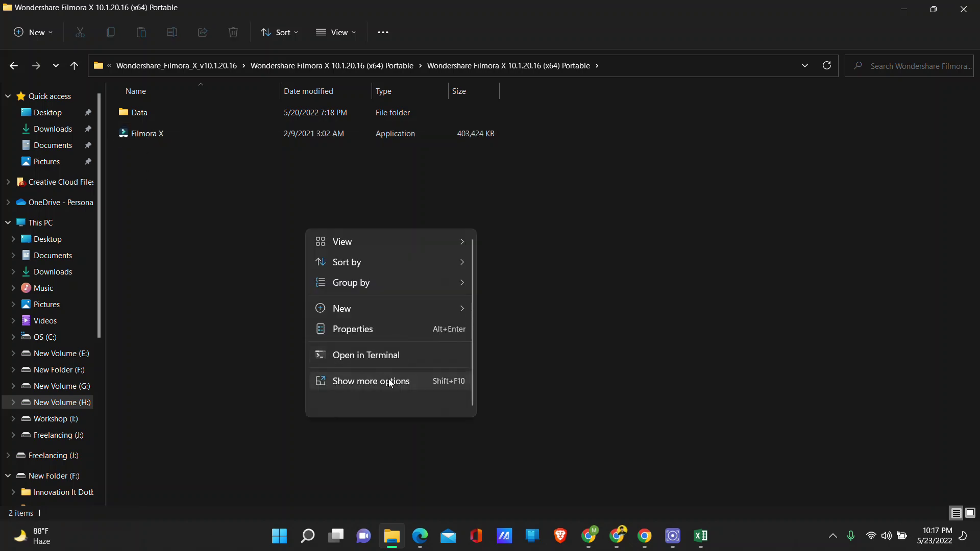
{"action": "left_click", "coordinate": [389, 383]}
{"action": "left_click", "coordinate": [439, 262]}
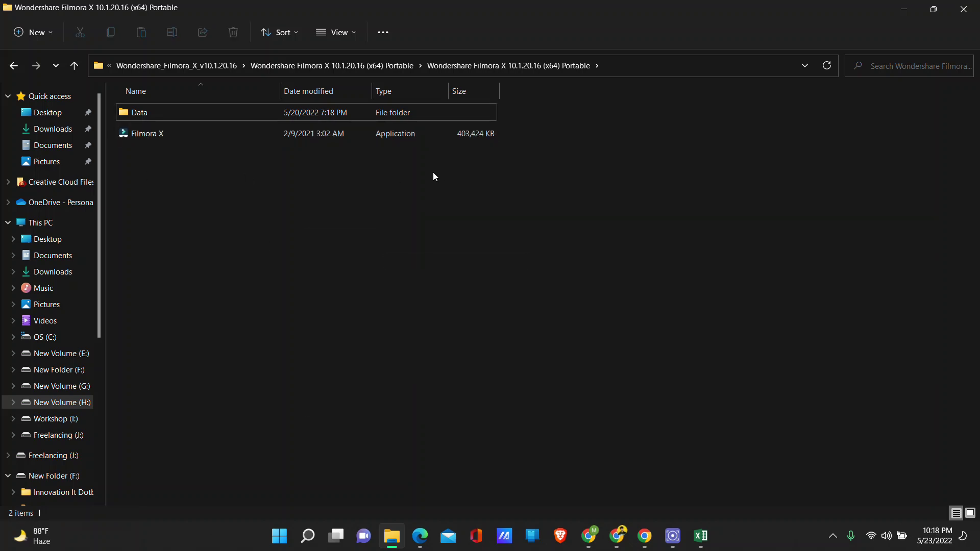
{"action": "mouse_move", "coordinate": [155, 139]}
Check the Google Meet call window, minimise it and launch Filmora X again from the portable folder.
{"action": "left_click", "coordinate": [618, 535]}
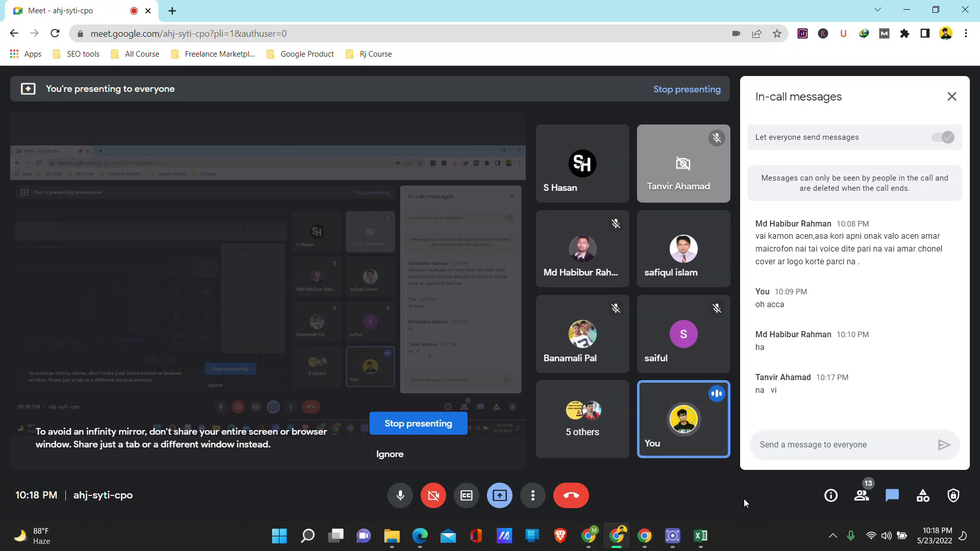
{"action": "left_click", "coordinate": [645, 536]}
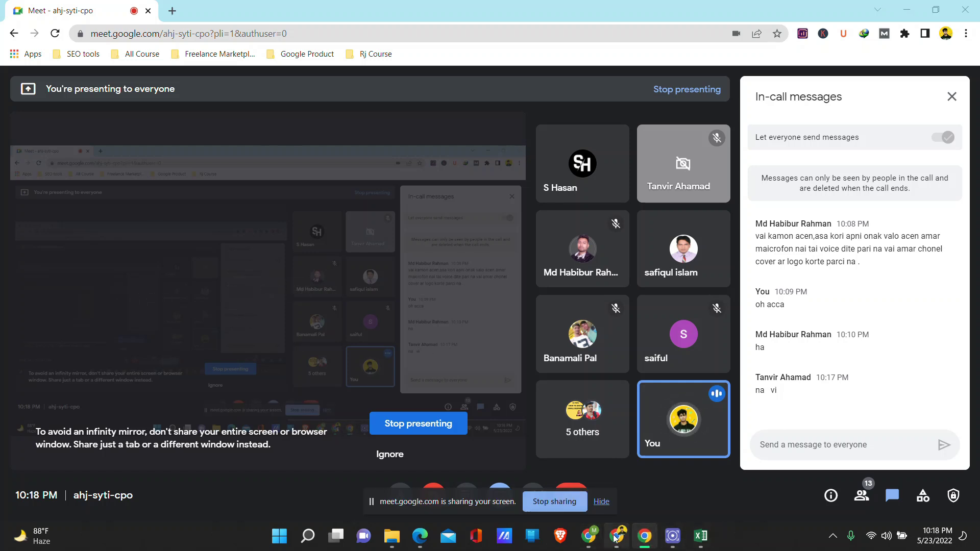
{"action": "mouse_move", "coordinate": [614, 538]}
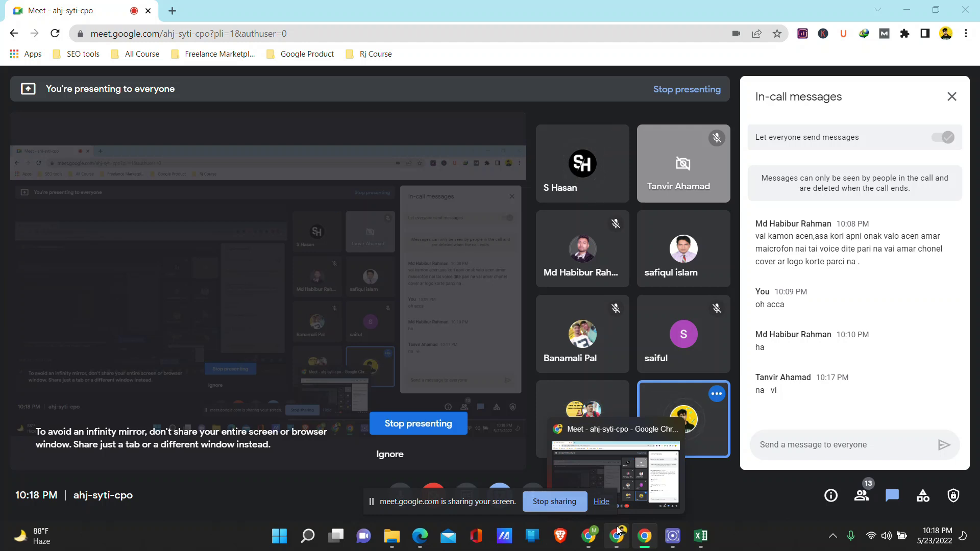
{"action": "left_click", "coordinate": [906, 5]}
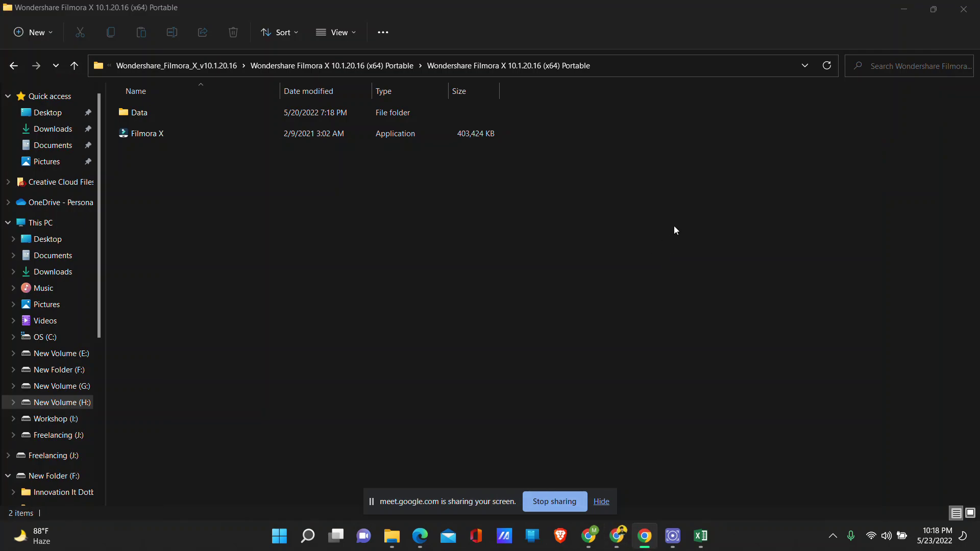
{"action": "double_click", "coordinate": [138, 136]}
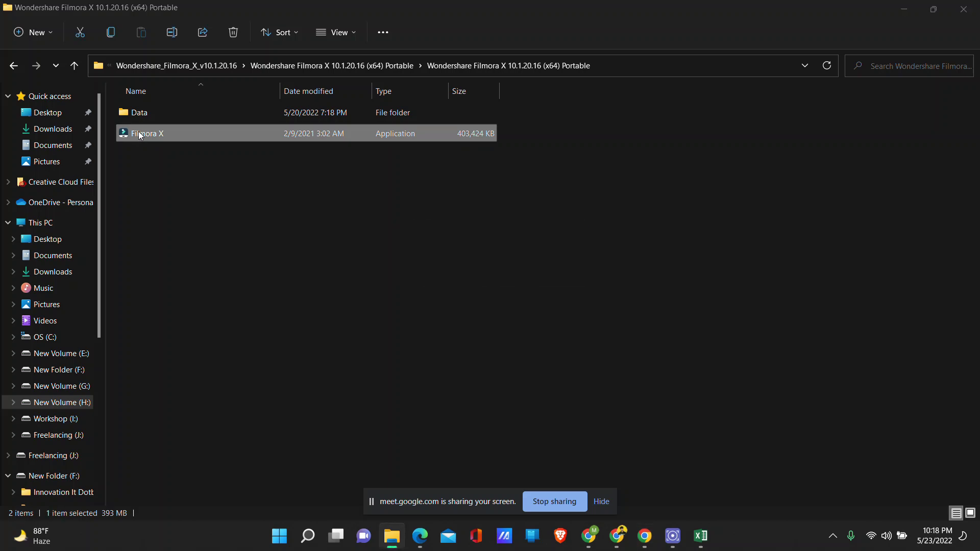
Clear the desktop by minimising the open windows, closing the Office activation wizard and hiding the screen-sharing notice.
{"action": "left_click", "coordinate": [904, 9]}
{"action": "left_click", "coordinate": [910, 7]}
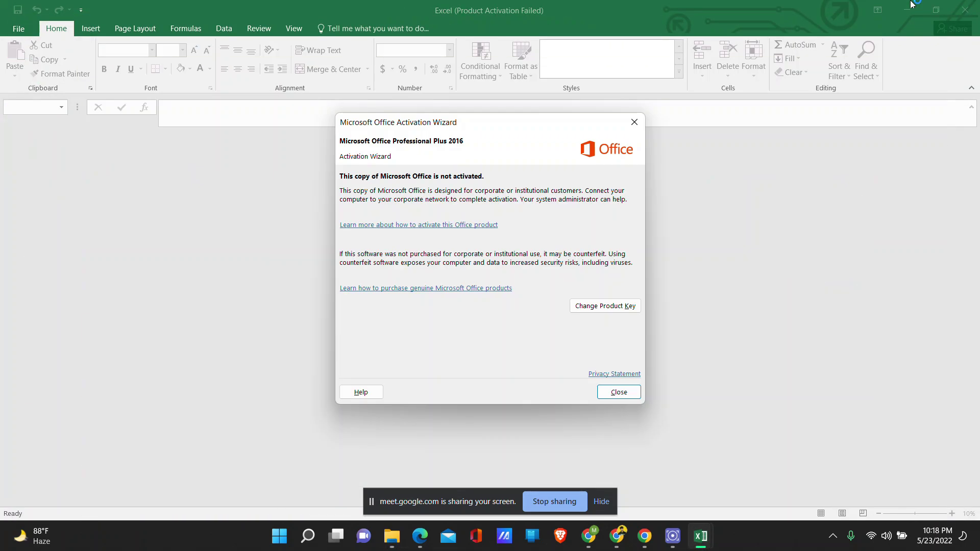
{"action": "left_click", "coordinate": [633, 122]}
{"action": "left_click", "coordinate": [908, 7]}
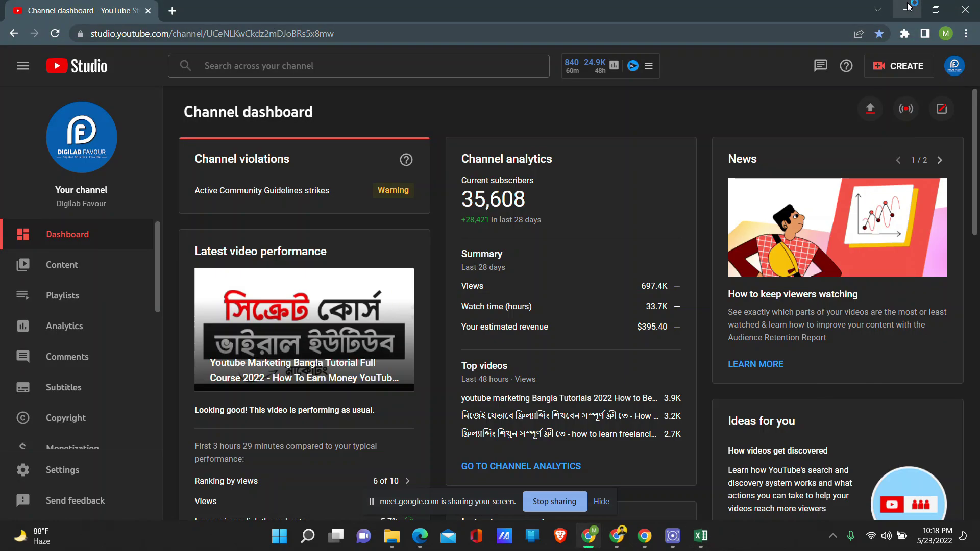
{"action": "left_click", "coordinate": [908, 7]}
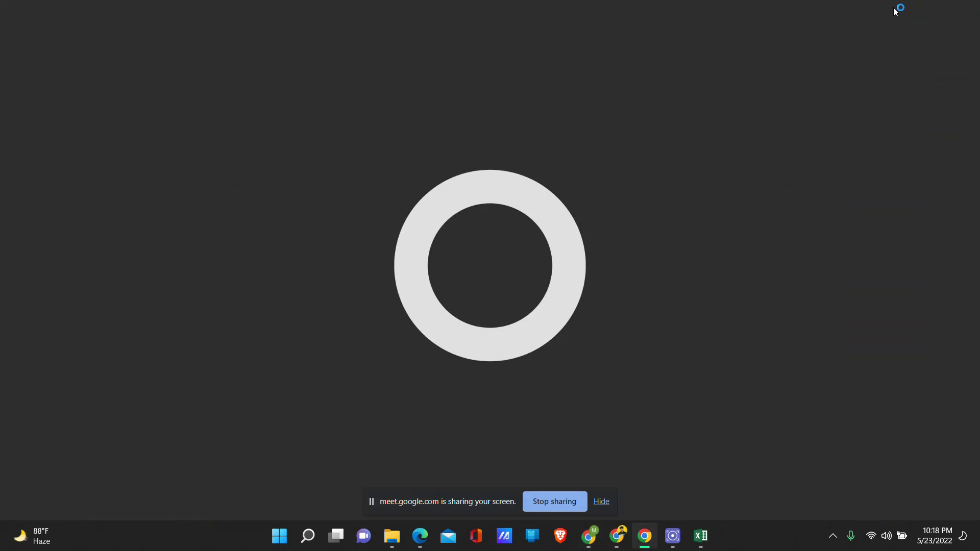
{"action": "left_click", "coordinate": [602, 502]}
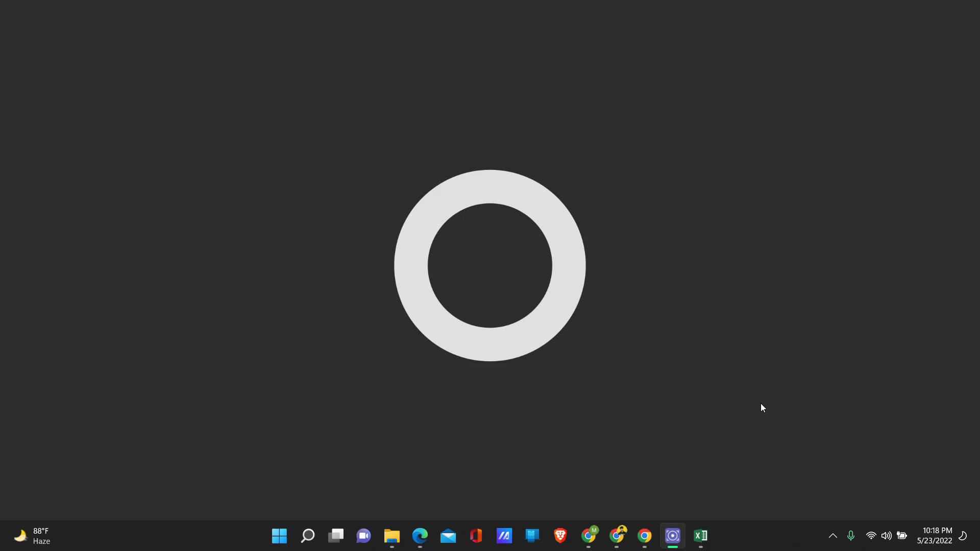
Switch to the How-to-Learn-Frelancing workbook in Excel, look over the Mayajaal Course notes and minimise the workbook.
{"action": "mouse_move", "coordinate": [701, 536]}
{"action": "left_click", "coordinate": [726, 496]}
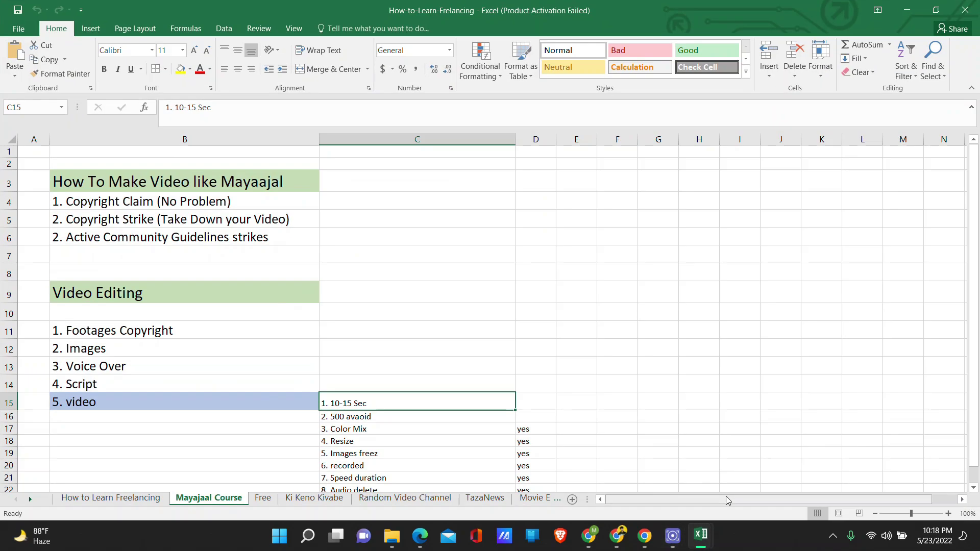
{"action": "scroll", "coordinate": [390, 316], "scroll_direction": "down", "scroll_amount": 2}
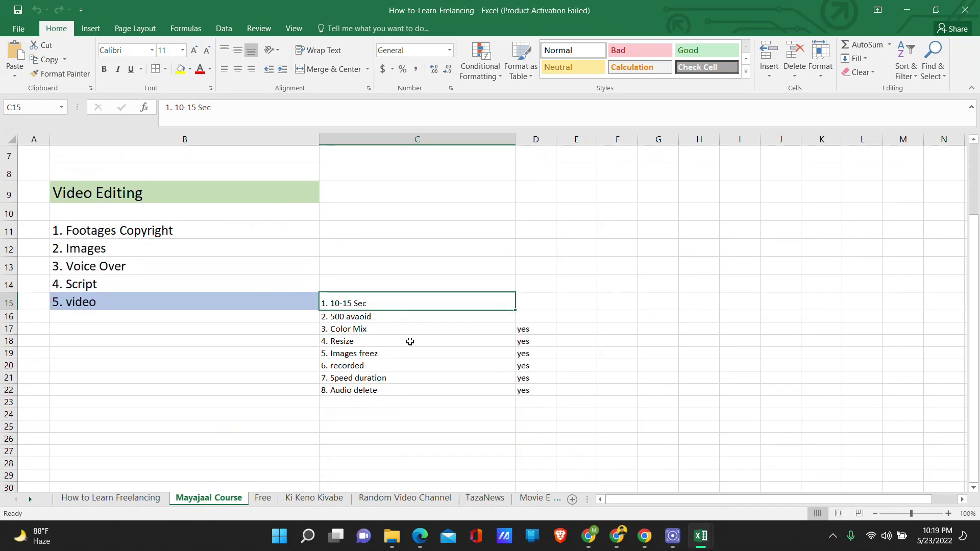
{"action": "scroll", "coordinate": [409, 341], "scroll_direction": "up", "scroll_amount": 2}
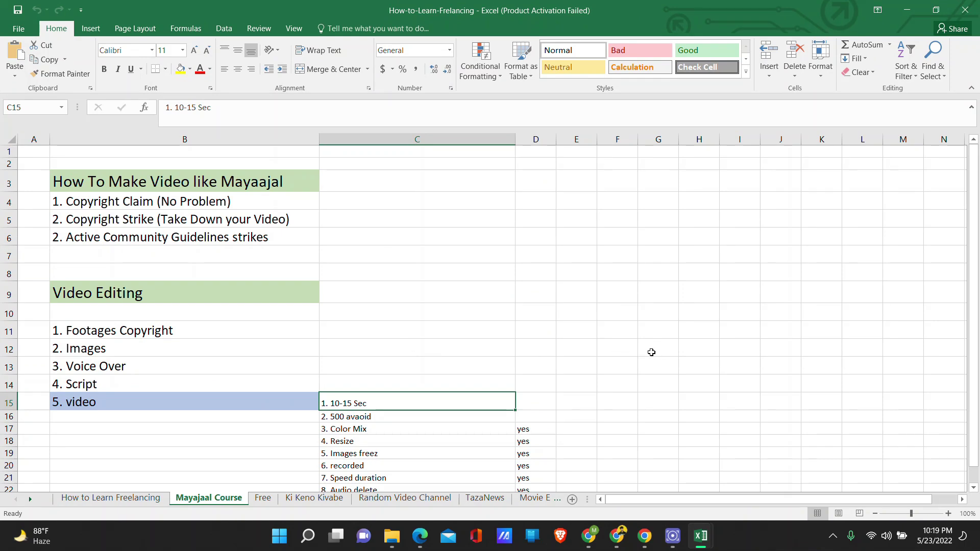
{"action": "key", "text": "F10"}
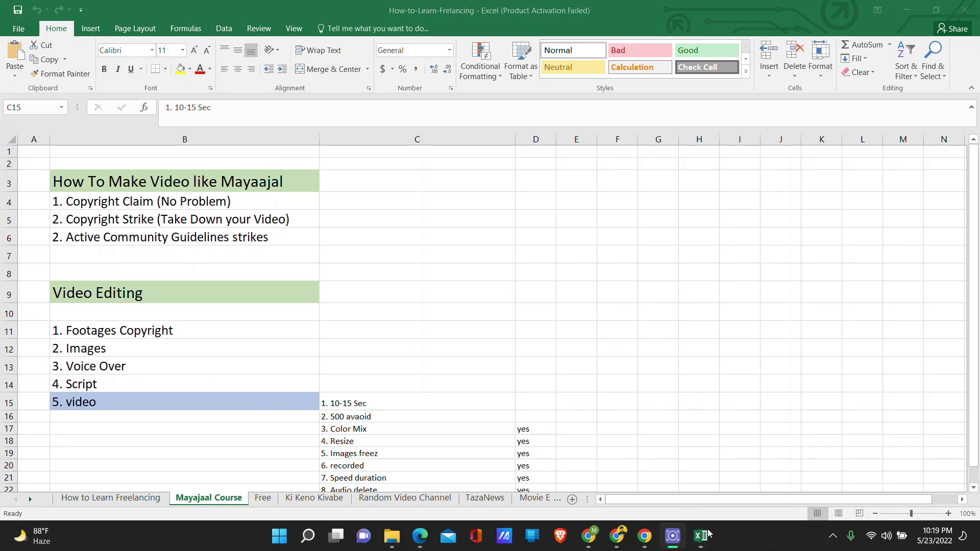
{"action": "mouse_move", "coordinate": [707, 535]}
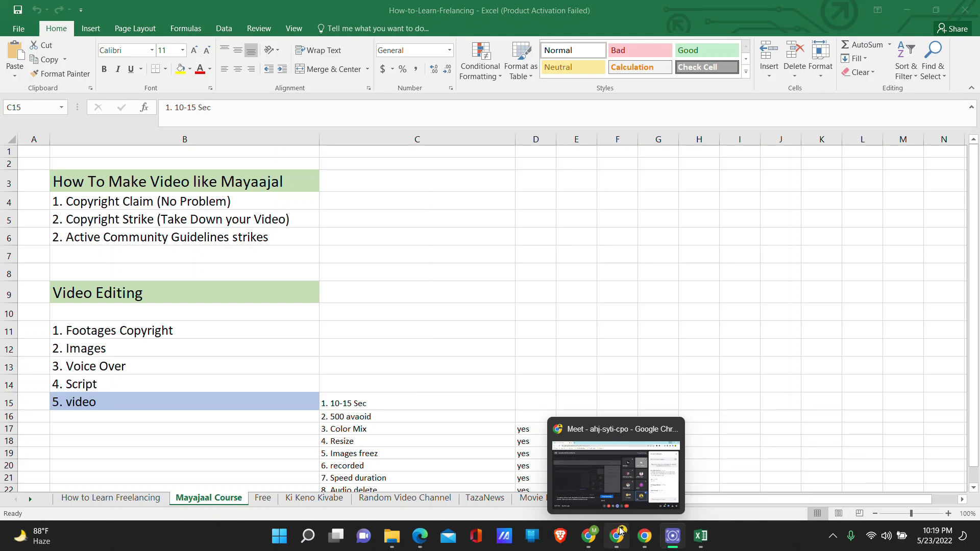
{"action": "mouse_move", "coordinate": [644, 536]}
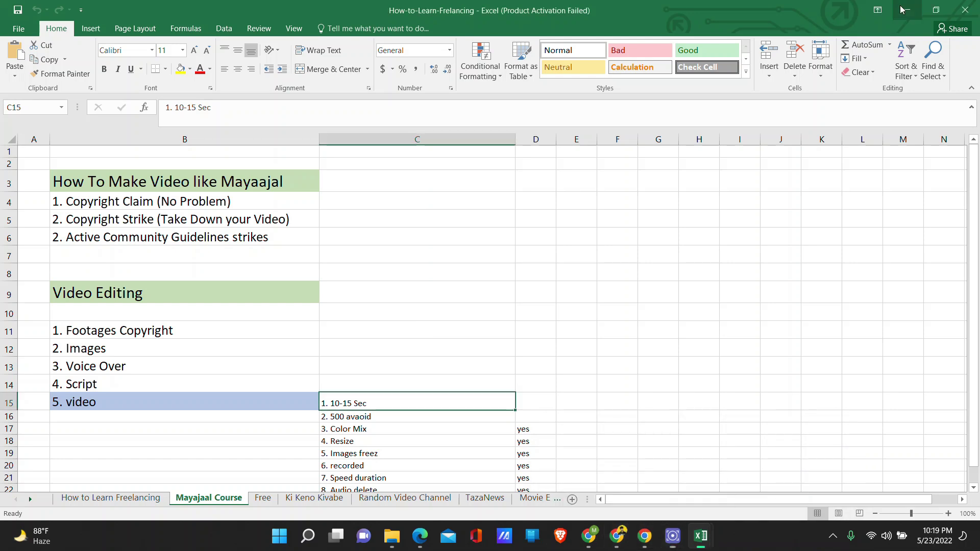
{"action": "left_click", "coordinate": [906, 8]}
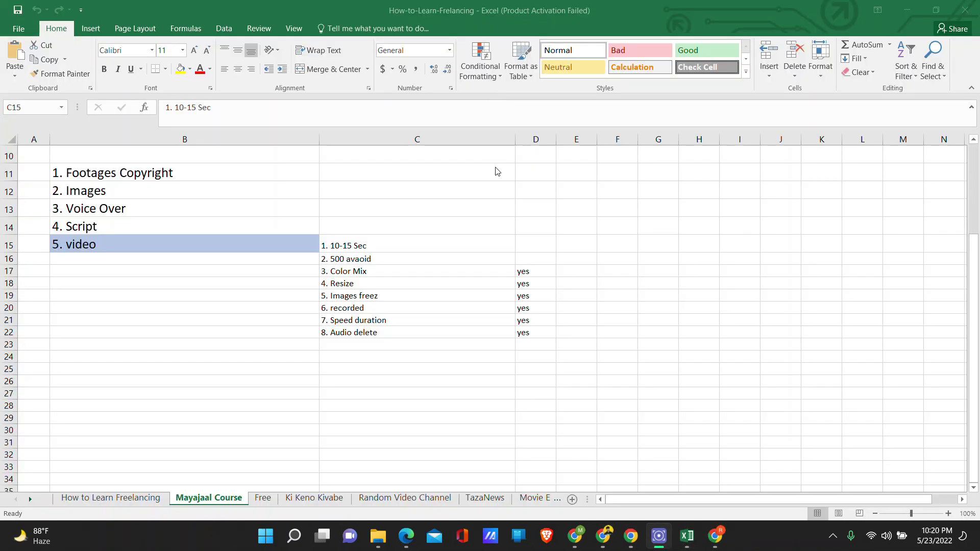
Review the video-editing checklist on the Mayajaal Course sheet and select the Video Editing heading cell.
{"action": "scroll", "coordinate": [564, 305], "scroll_direction": "down", "scroll_amount": 3}
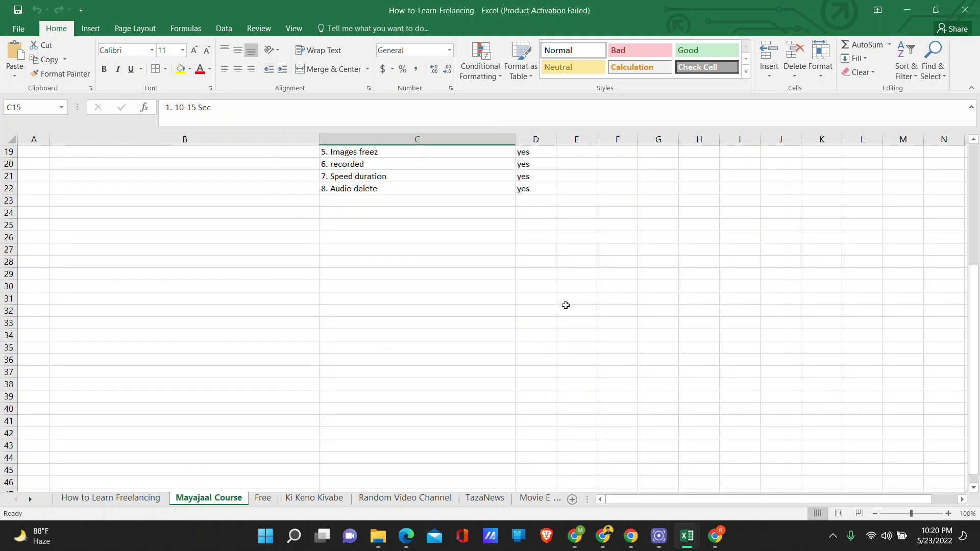
{"action": "left_click", "coordinate": [354, 217]}
{"action": "scroll", "coordinate": [273, 230], "scroll_direction": "up", "scroll_amount": 4}
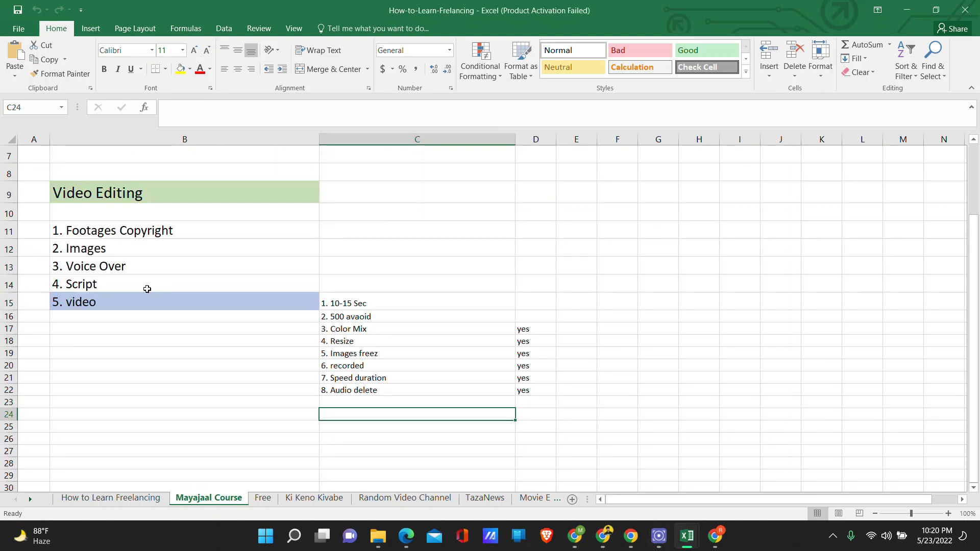
{"action": "left_click", "coordinate": [115, 194]}
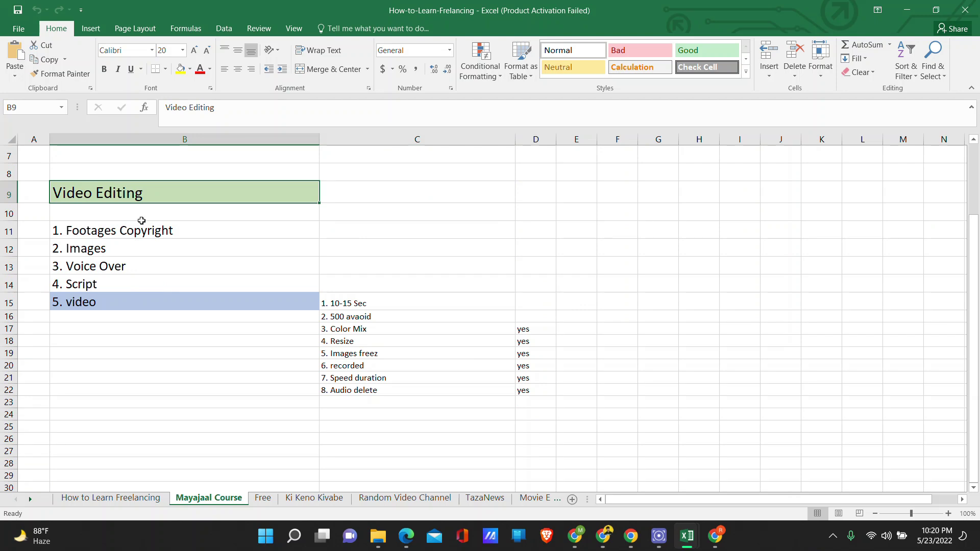
Copy the text of the Video Editing heading into cell C25 below the editing checklist.
{"action": "double_click", "coordinate": [150, 193]}
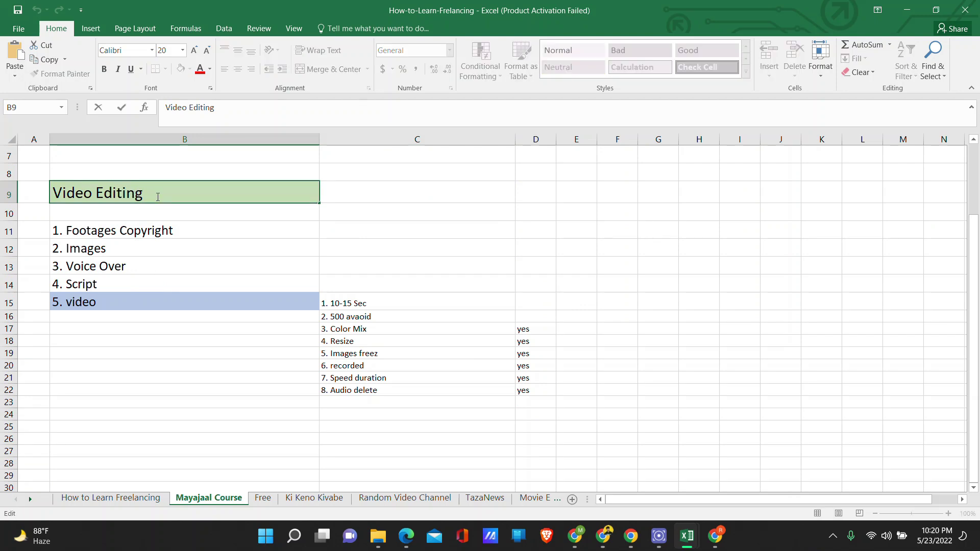
{"action": "left_click_drag", "start_coordinate": [149, 193], "coordinate": [51, 200]}
{"action": "key", "text": "ctrl+c"}
{"action": "left_click", "coordinate": [158, 363]}
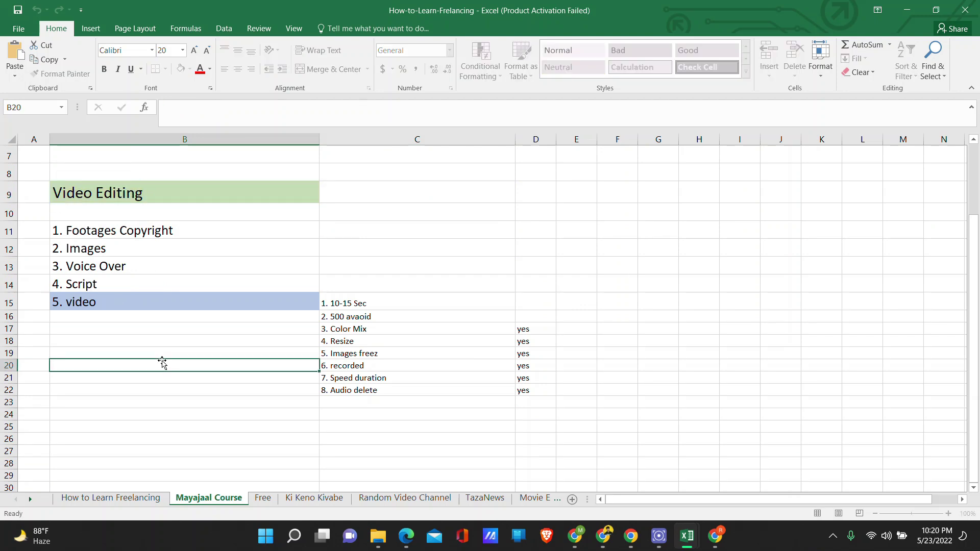
{"action": "scroll", "coordinate": [184, 381], "scroll_direction": "down", "scroll_amount": 4}
{"action": "left_click", "coordinate": [345, 225]}
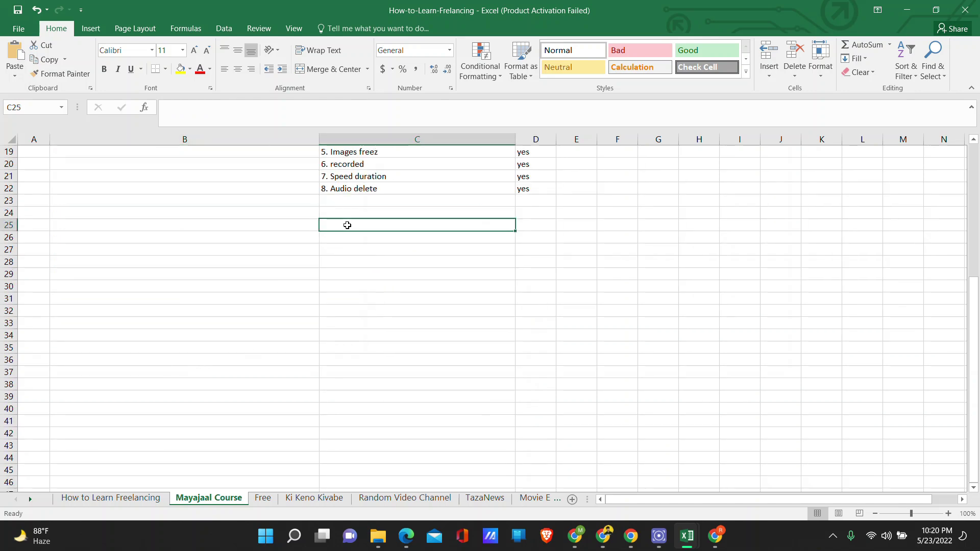
{"action": "key", "text": "ctrl+v"}
Extend the text in cell C25 so it reads Video Editing Copyright.
{"action": "double_click", "coordinate": [379, 227]}
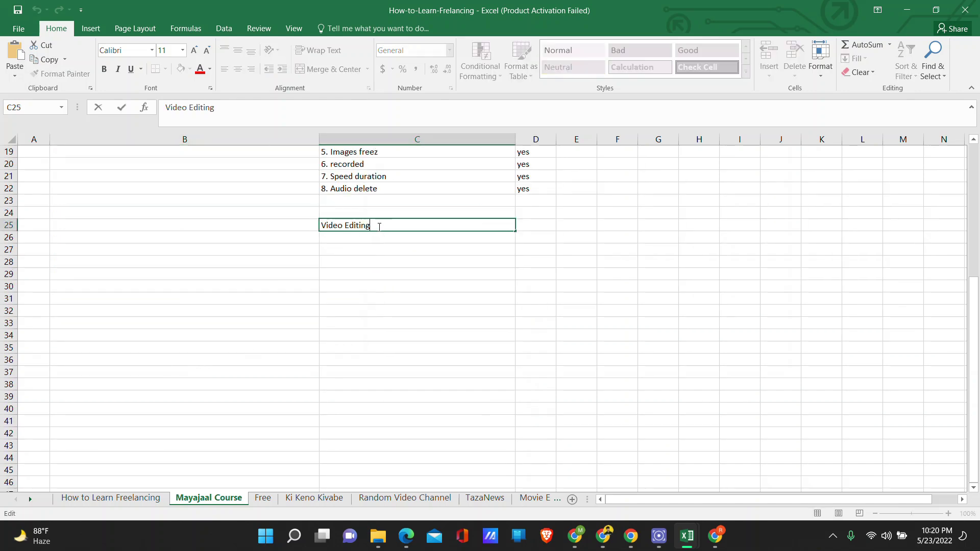
{"action": "type", "text": "Copyright"}
{"action": "key", "text": "Return"}
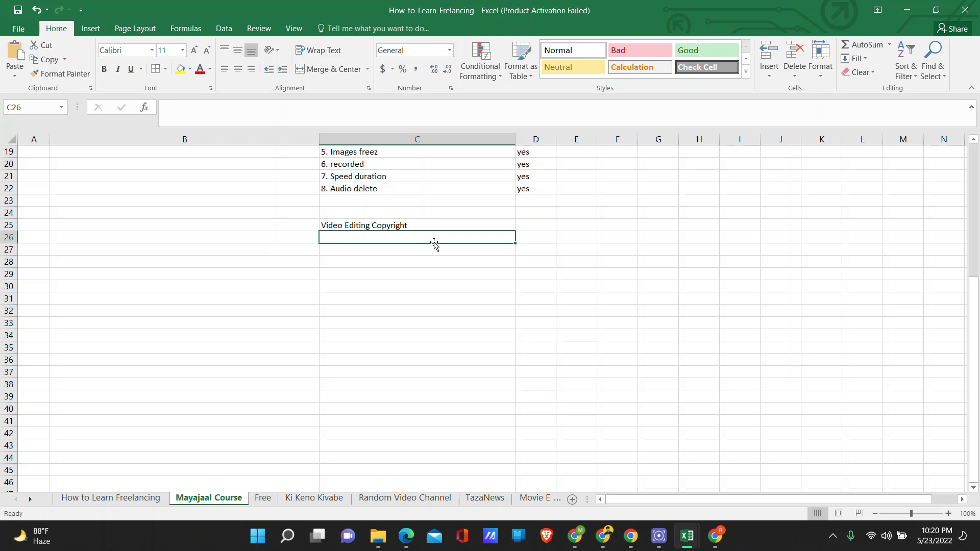
Return to the start of the sheet, switch to Filmora and close the duplicate Filmora start window.
{"action": "scroll", "coordinate": [425, 248], "scroll_direction": "up", "scroll_amount": 3}
{"action": "scroll", "coordinate": [426, 249], "scroll_direction": "up", "scroll_amount": 3}
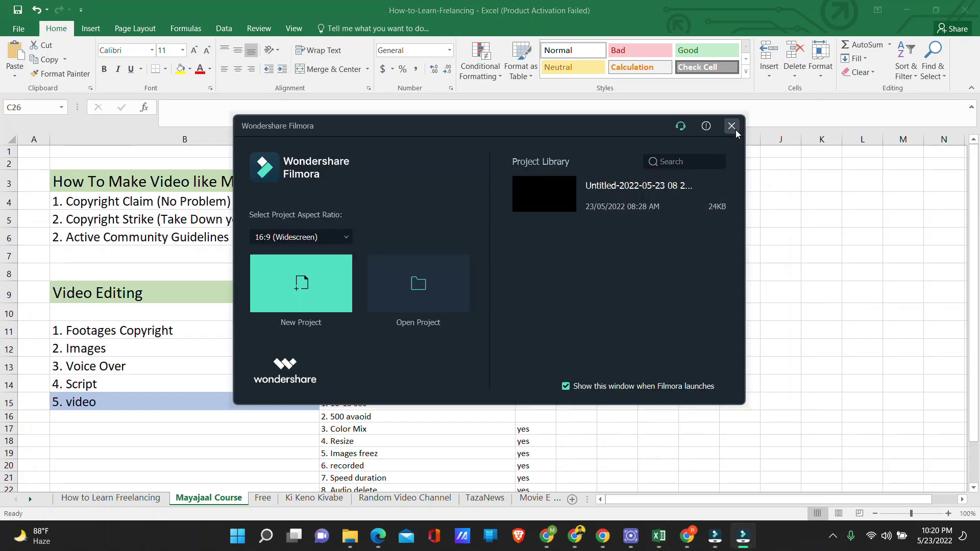
{"action": "left_click", "coordinate": [735, 128]}
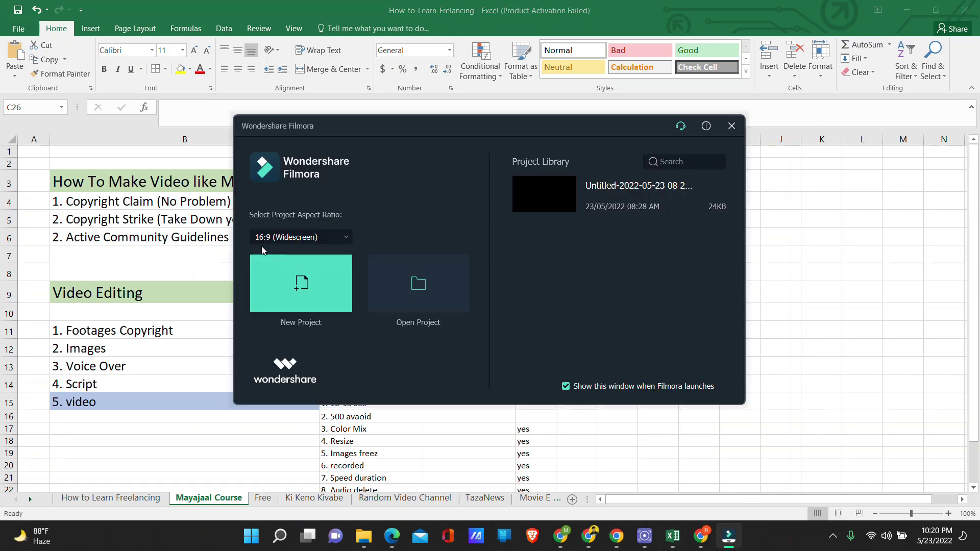
Review the available project aspect ratios in Filmora and select 16:9 (Widescreen).
{"action": "left_click", "coordinate": [277, 239]}
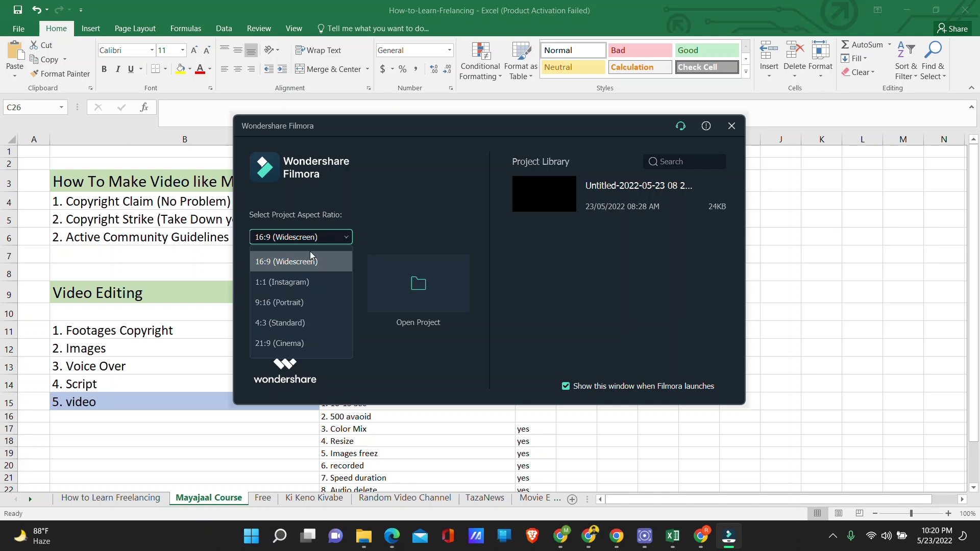
{"action": "left_click", "coordinate": [276, 262]}
{"action": "left_click", "coordinate": [296, 239]}
{"action": "left_click", "coordinate": [308, 268]}
{"action": "left_click", "coordinate": [327, 237]}
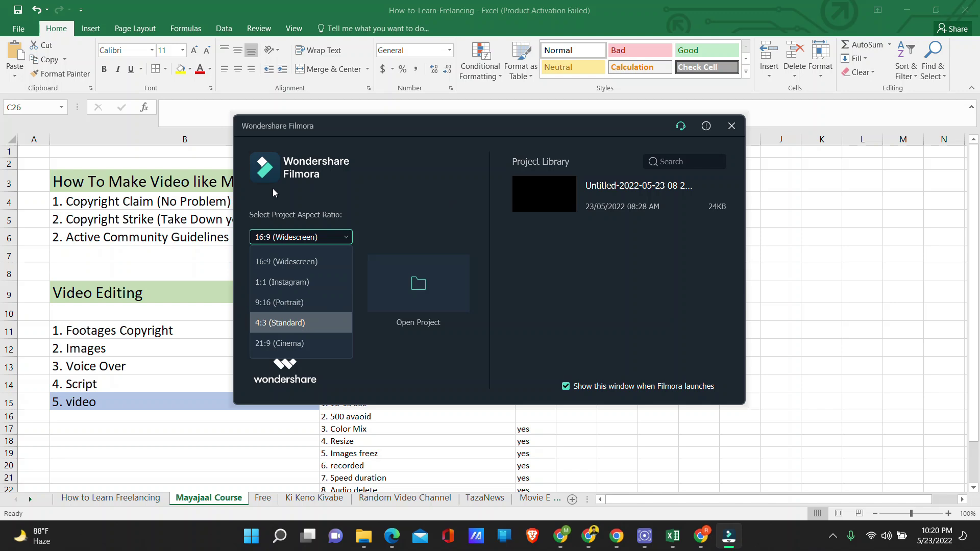
{"action": "left_click", "coordinate": [277, 264]}
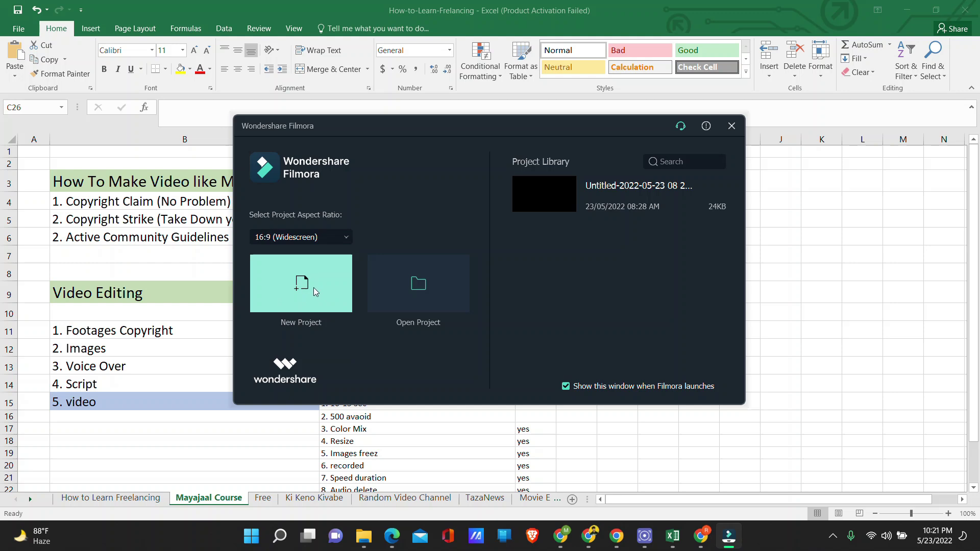
Remove the untitled project from the Project Library and create a new 16:9 (Widescreen) project.
{"action": "left_click", "coordinate": [614, 198]}
{"action": "left_click", "coordinate": [715, 187]}
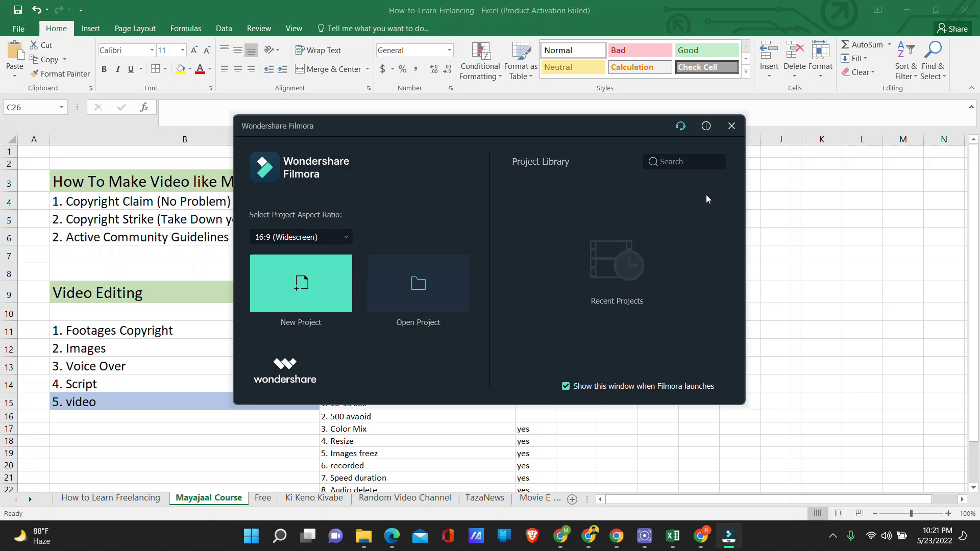
{"action": "left_click", "coordinate": [304, 237]}
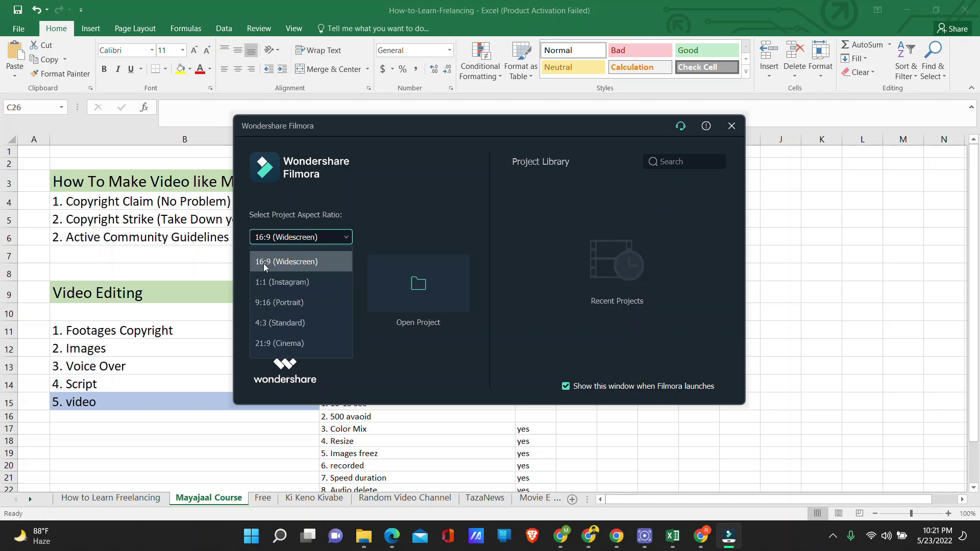
{"action": "left_click", "coordinate": [264, 265]}
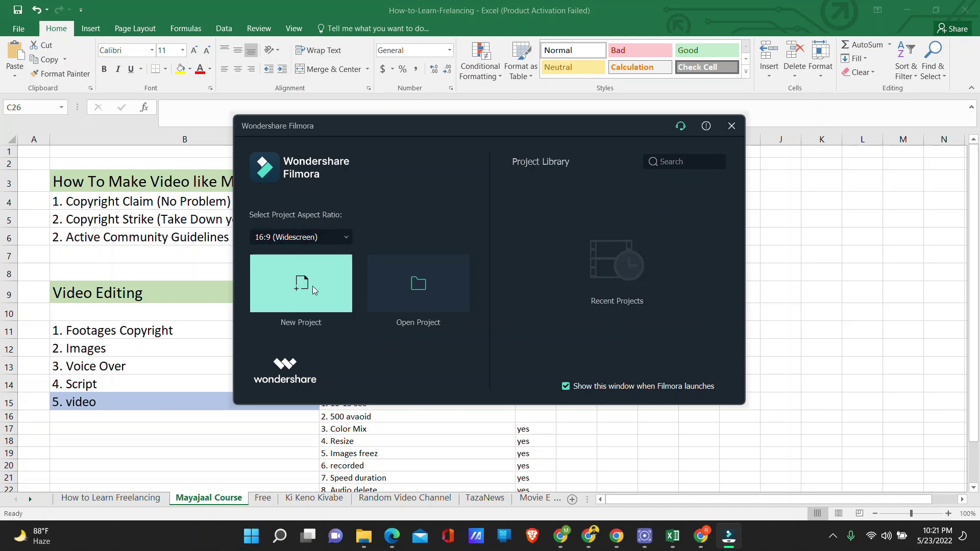
{"action": "left_click", "coordinate": [298, 282]}
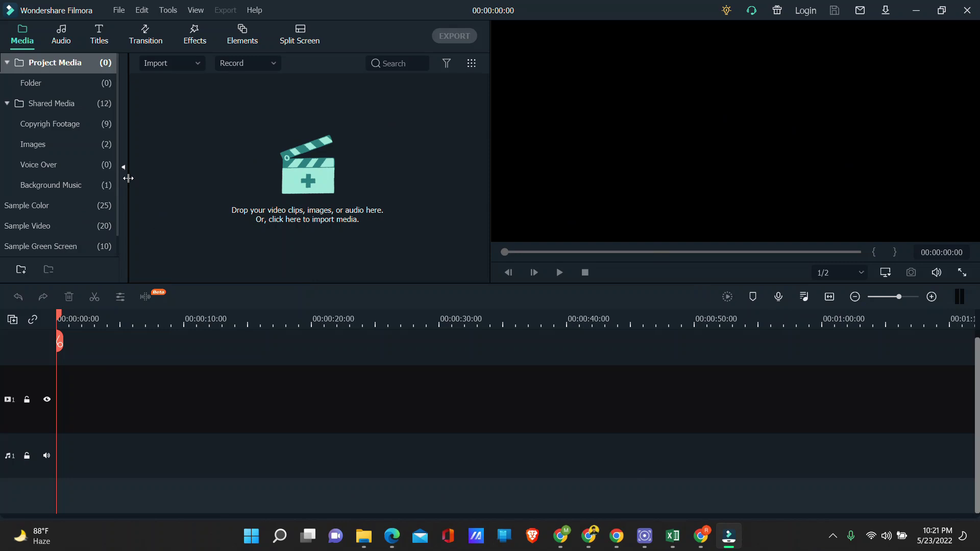
Try out a wider media folder list, narrow it again, and collapse the Shared Media and Project Media folders.
{"action": "left_click_drag", "start_coordinate": [128, 178], "coordinate": [511, 196]}
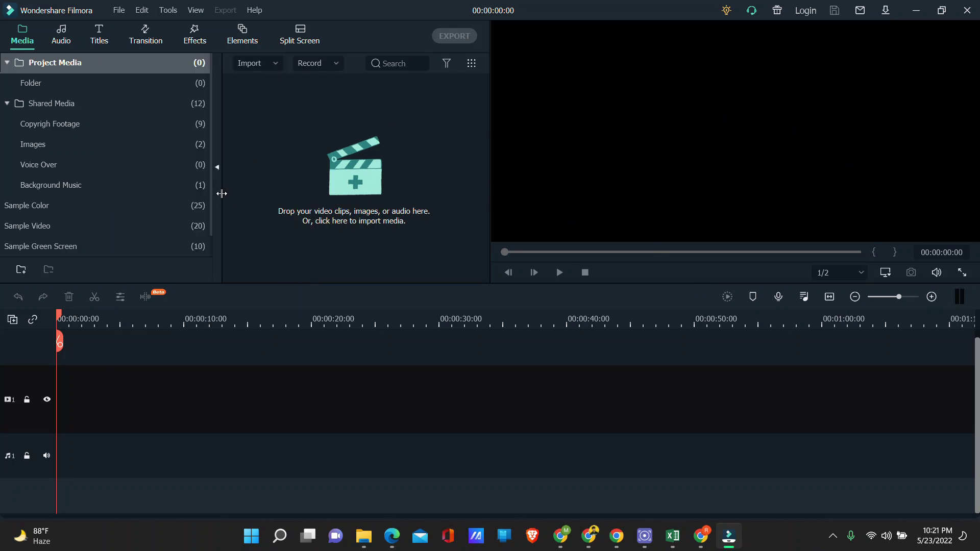
{"action": "left_click_drag", "start_coordinate": [222, 193], "coordinate": [66, 195]}
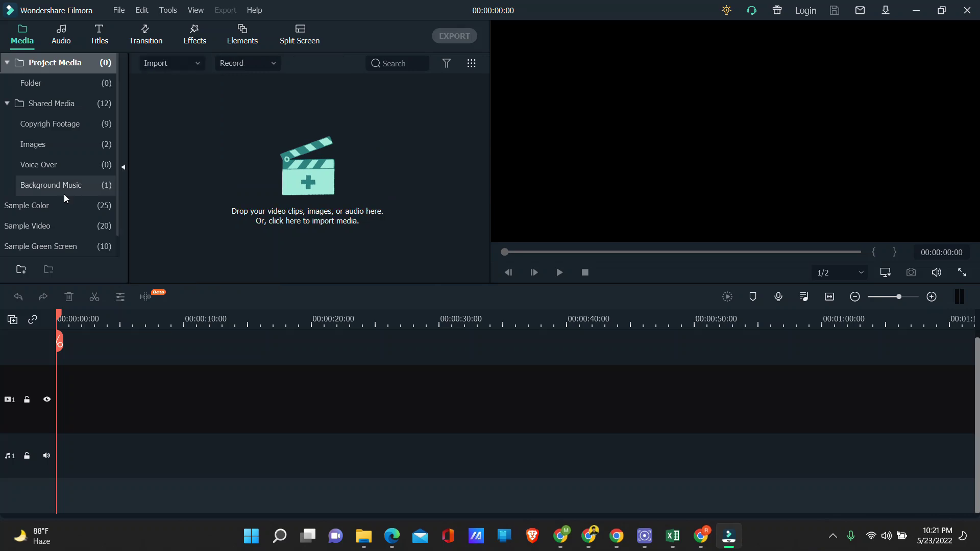
{"action": "left_click", "coordinate": [8, 103]}
{"action": "left_click", "coordinate": [7, 62]}
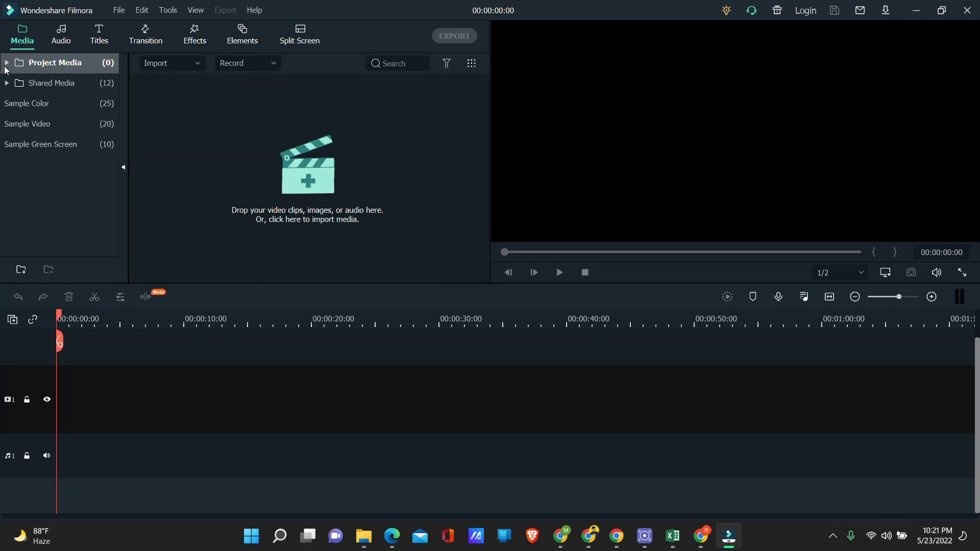
Look at the Sample Color and Sample Video collections, and return to the Project Media folder and collapse it.
{"action": "left_click", "coordinate": [17, 109]}
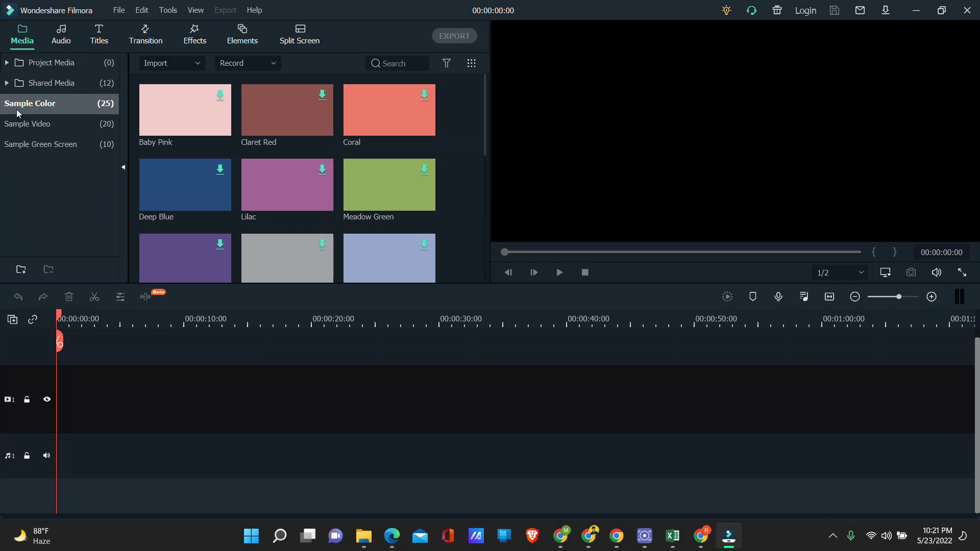
{"action": "left_click", "coordinate": [19, 124]}
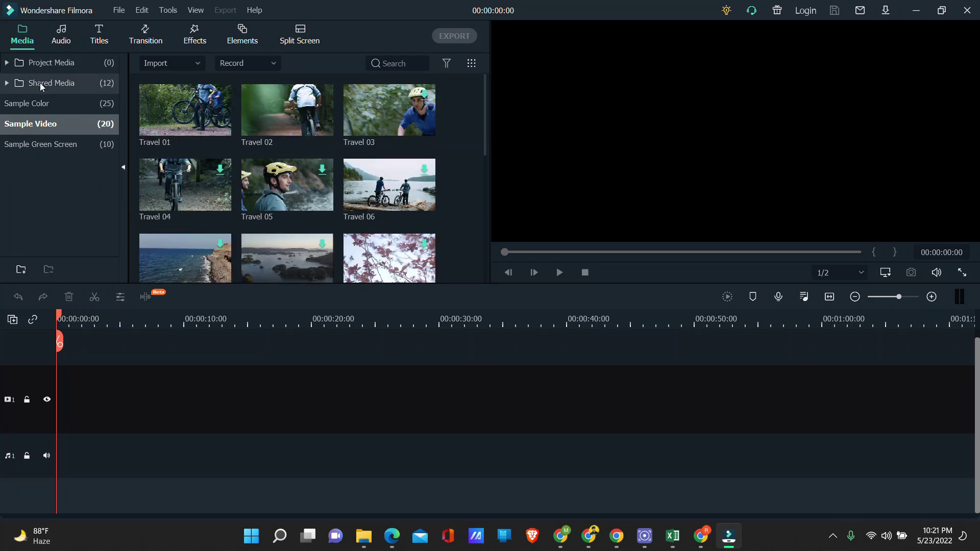
{"action": "left_click", "coordinate": [24, 63]}
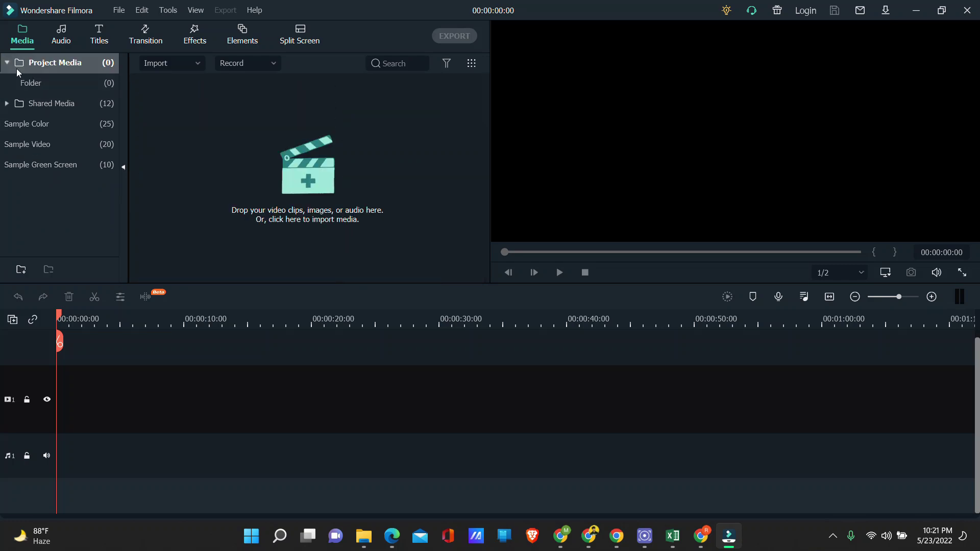
{"action": "left_click", "coordinate": [7, 65]}
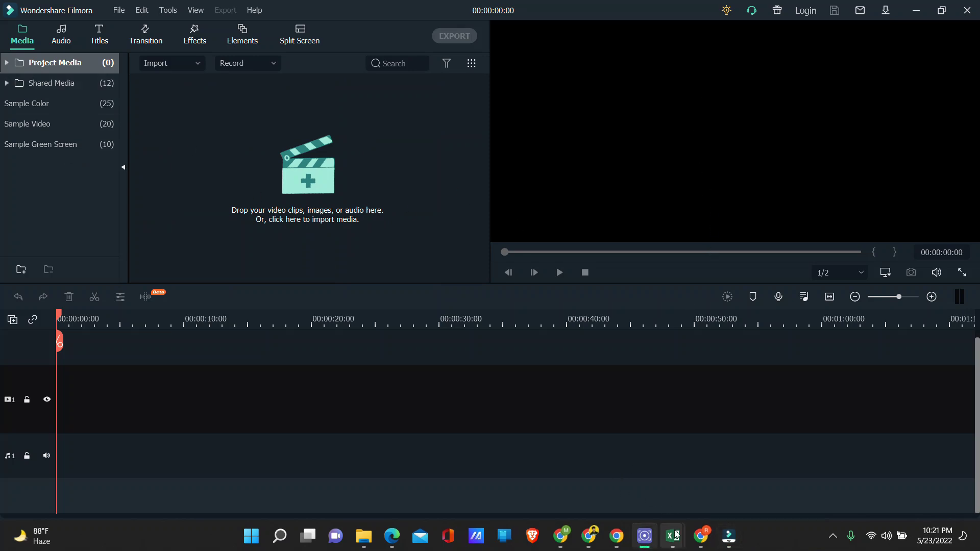
Switch to the How-to-Learn-Frelancing workbook in Excel and highlight the Video Editing Copyright text in cell C25.
{"action": "mouse_move", "coordinate": [676, 534]}
{"action": "left_click", "coordinate": [741, 475]}
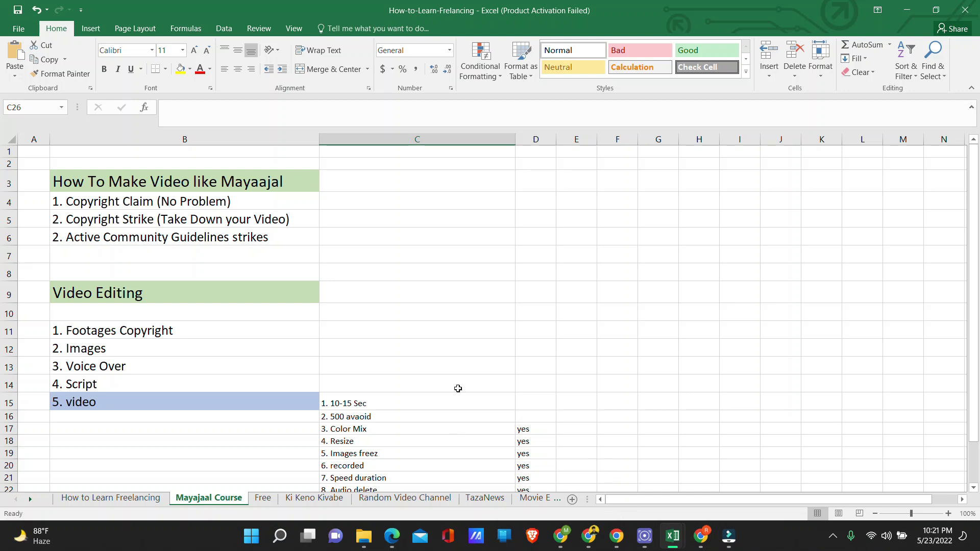
{"action": "scroll", "coordinate": [458, 388], "scroll_direction": "down", "scroll_amount": 4}
{"action": "double_click", "coordinate": [424, 315]}
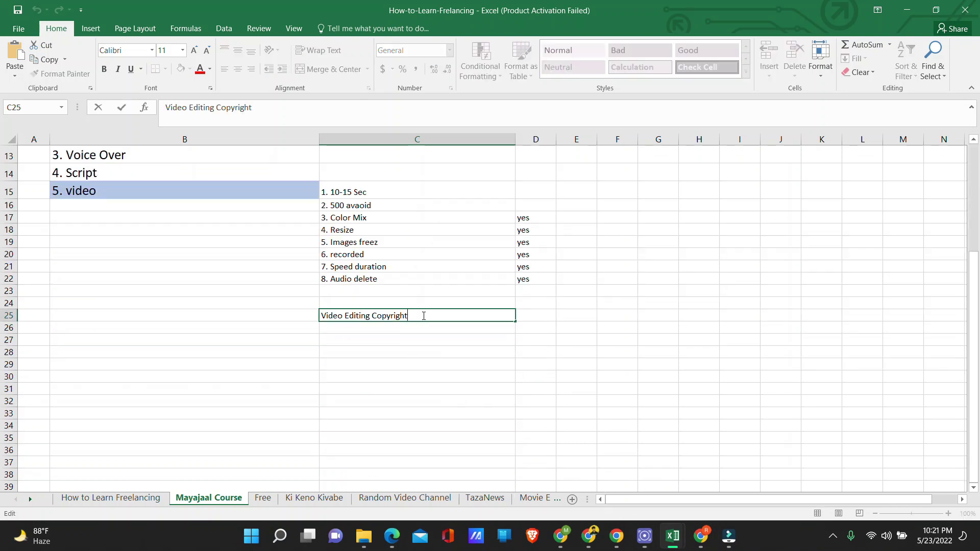
{"action": "left_click_drag", "start_coordinate": [423, 315], "coordinate": [300, 313]}
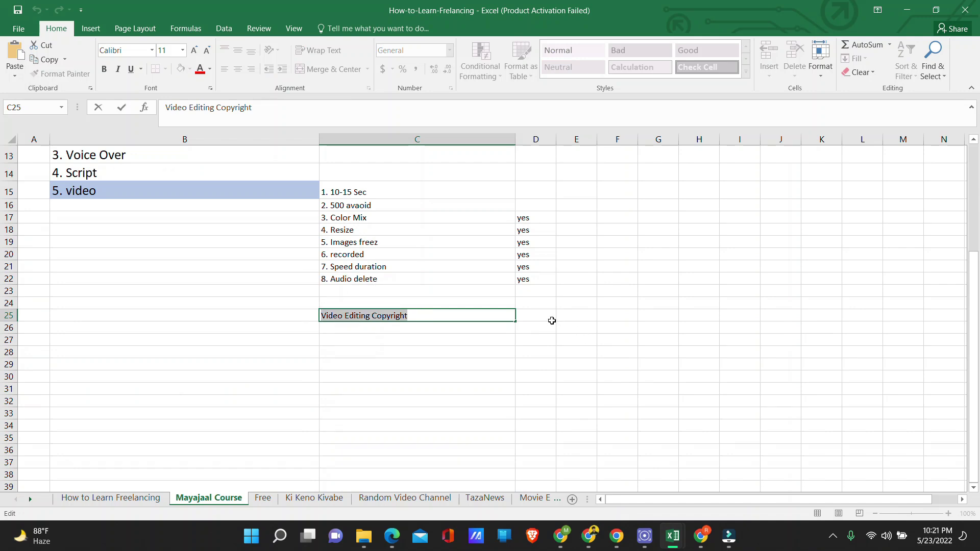
{"action": "left_click", "coordinate": [537, 316]}
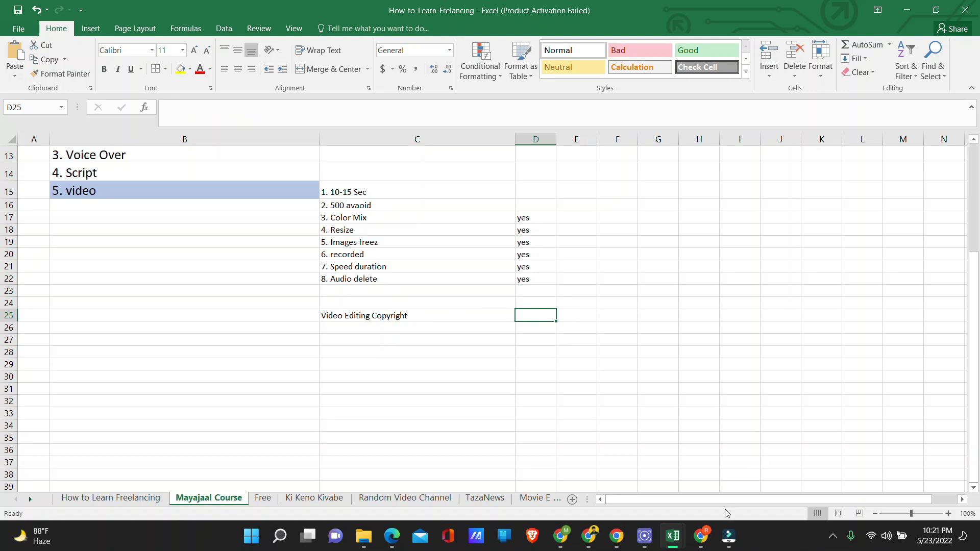
Switch to the Chrome incognito window and open youtube.com.
{"action": "left_click", "coordinate": [701, 536]}
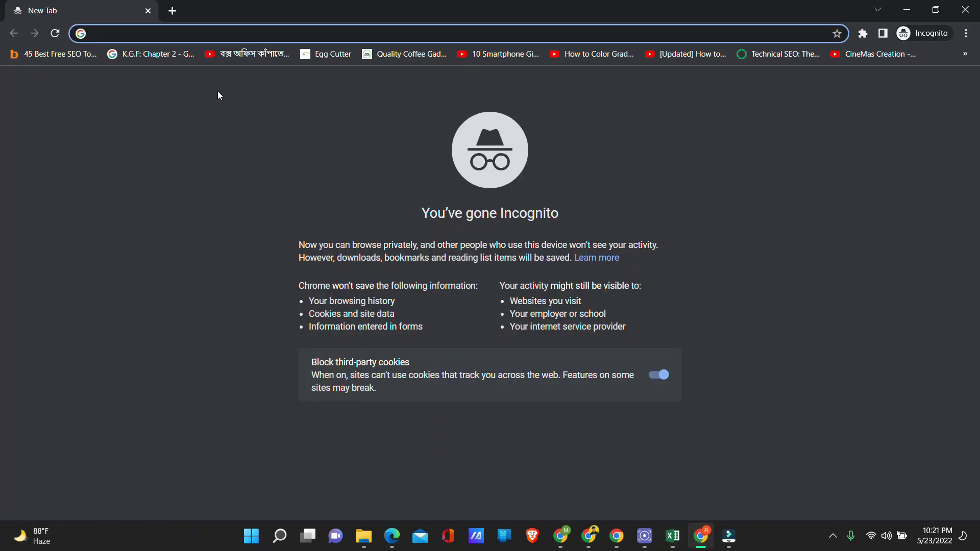
{"action": "type", "text": "youtube.com"}
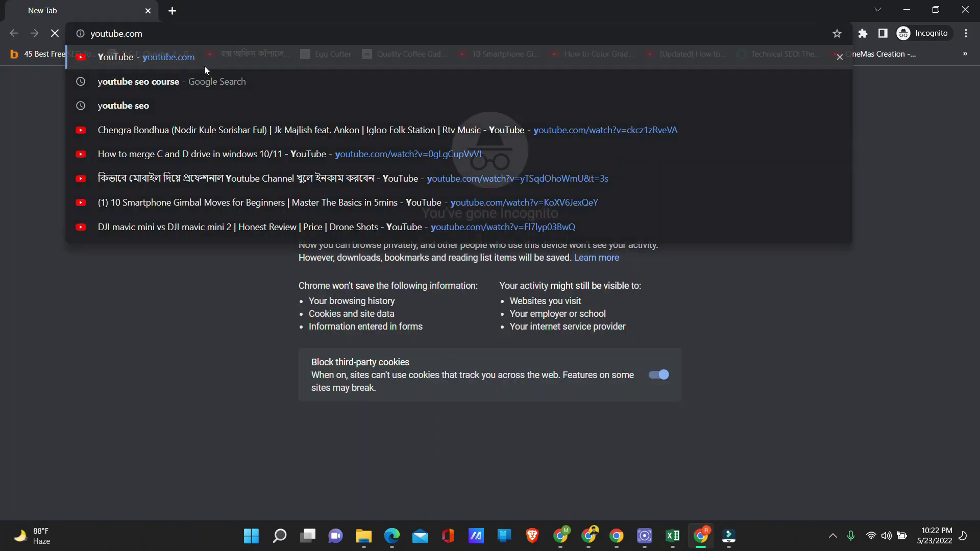
{"action": "key", "text": "Return"}
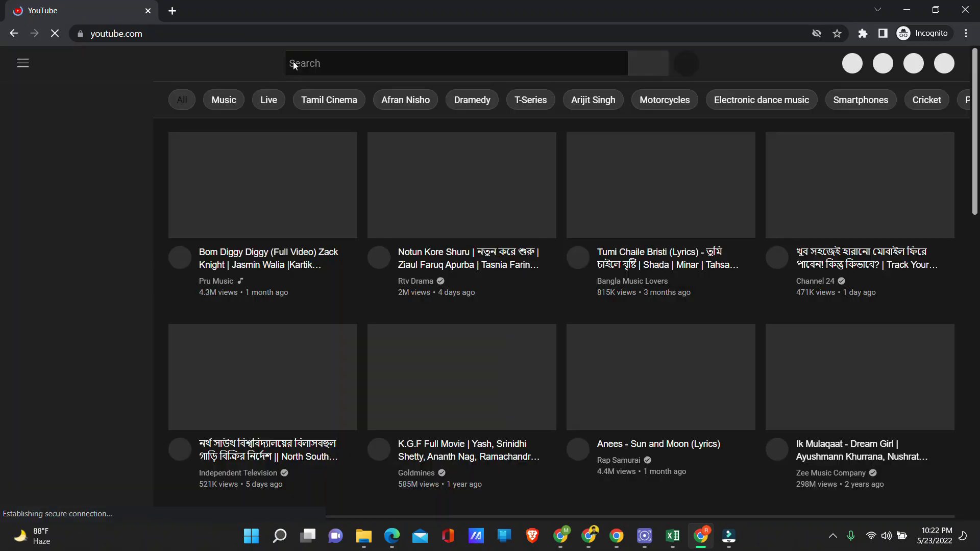
Search YouTube for mayajaal and open the videos page of the Mayajaal channel.
{"action": "left_click", "coordinate": [322, 62]}
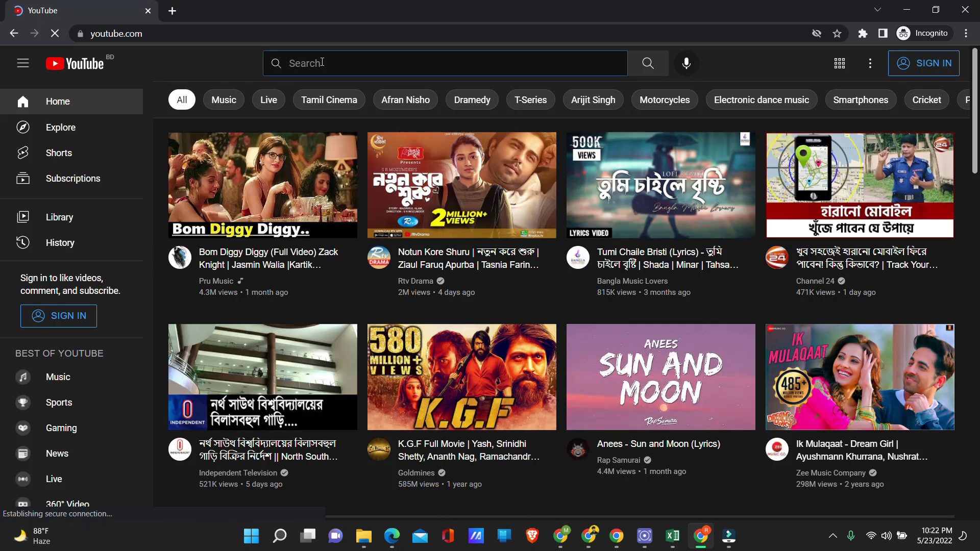
{"action": "type", "text": "maya"}
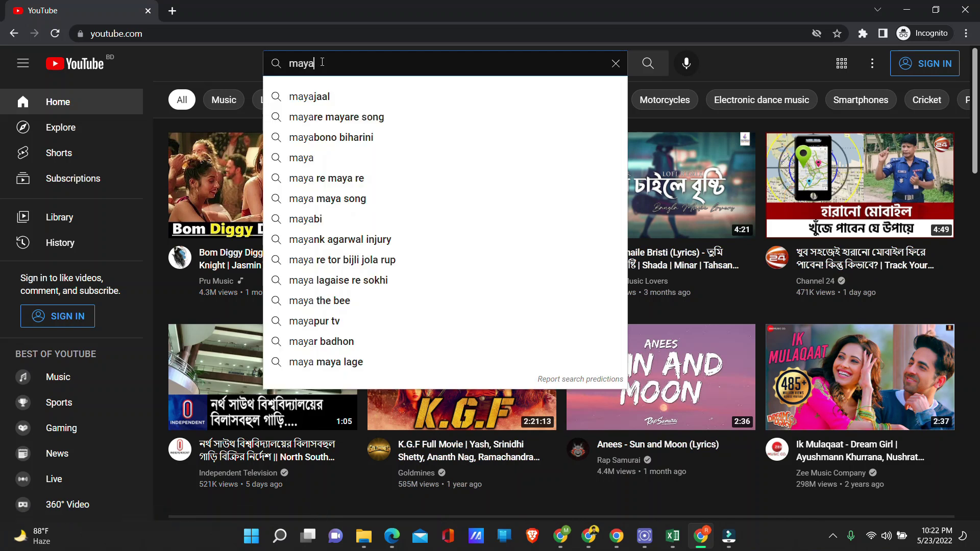
{"action": "left_click", "coordinate": [358, 92]}
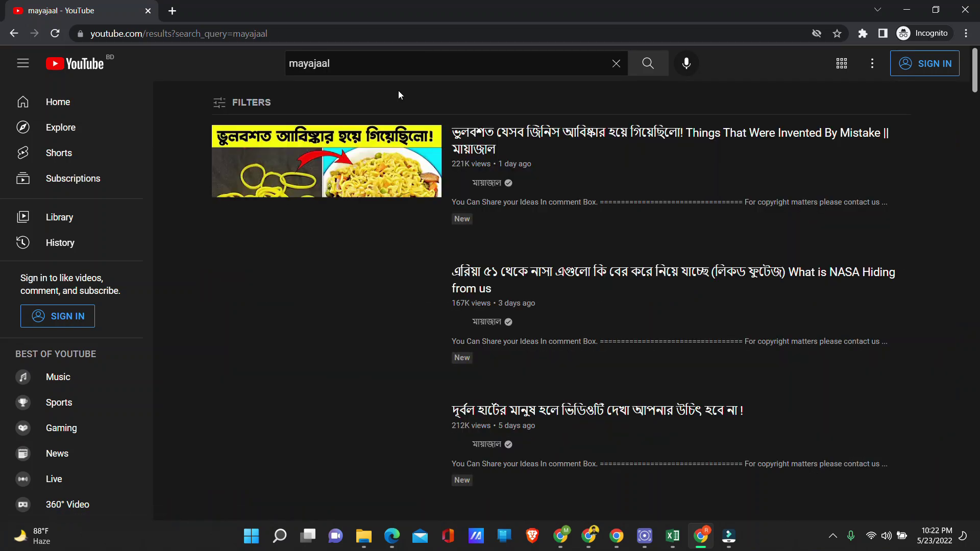
{"action": "left_click", "coordinate": [485, 185]}
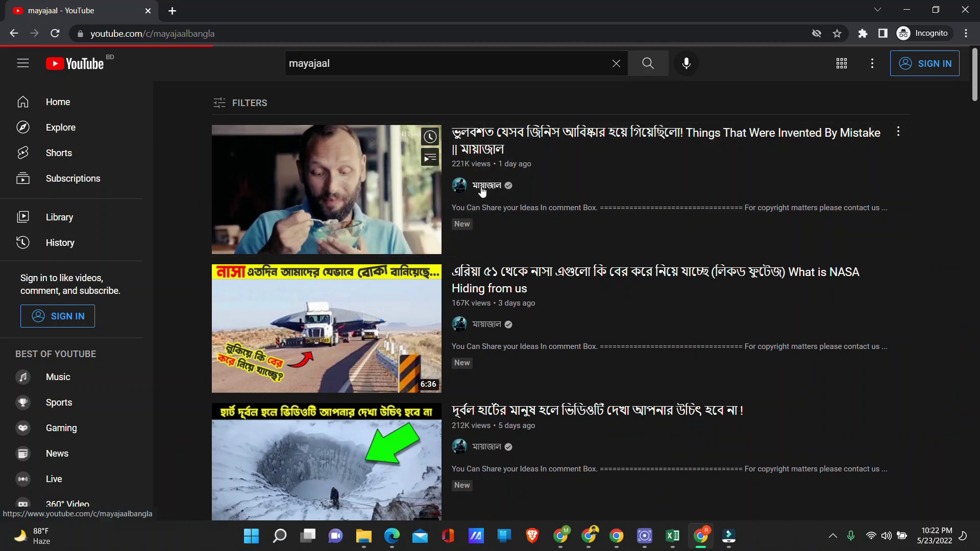
{"action": "left_click", "coordinate": [352, 293]}
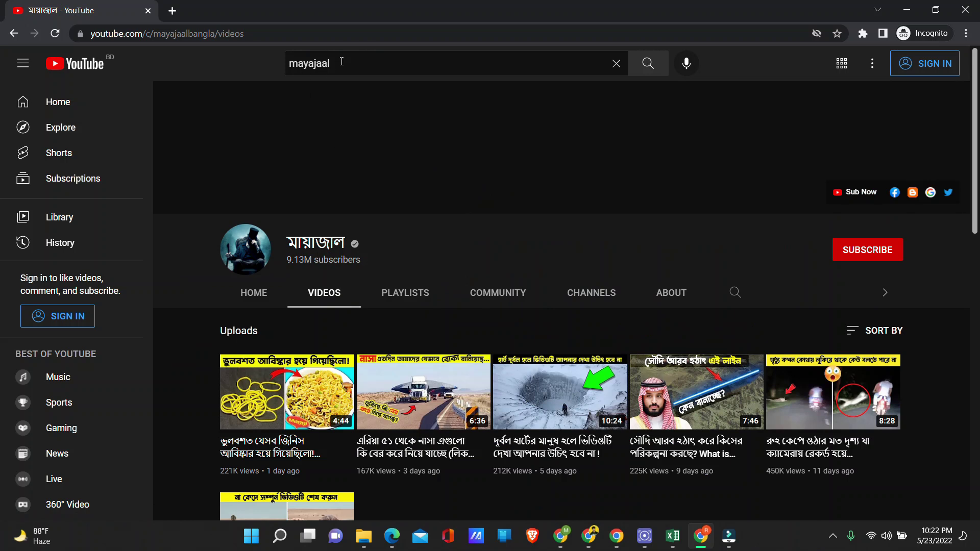
Search YouTube for ki keno kivabe, look at the results, and return to the Mayajaal channel's videos page.
{"action": "double_click", "coordinate": [342, 61]}
{"action": "key", "text": "BackSpace"}
{"action": "type", "text": "ki ken"}
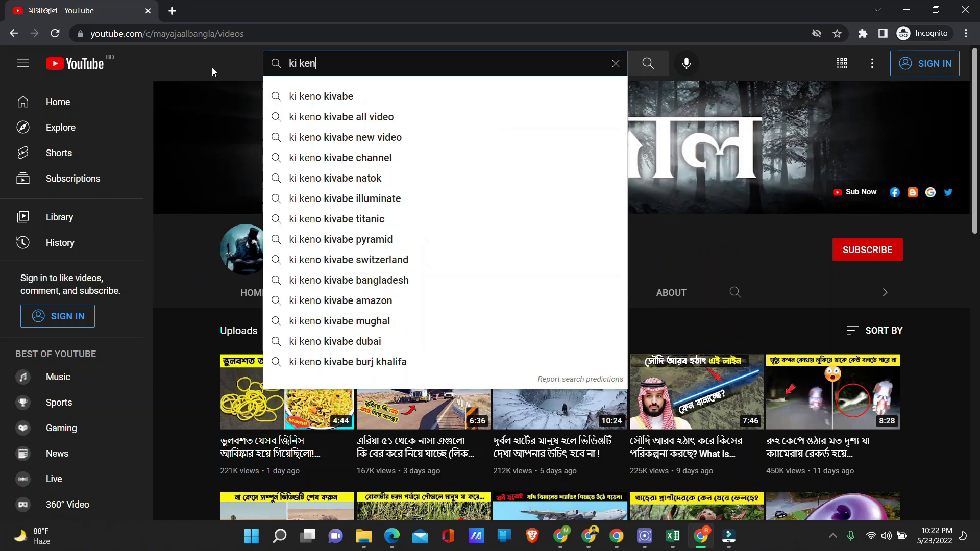
{"action": "left_click", "coordinate": [301, 96]}
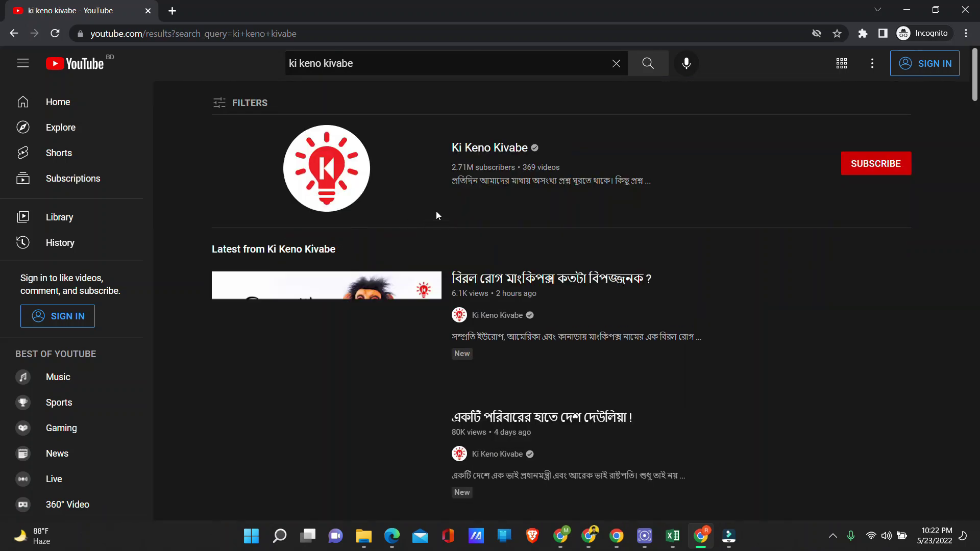
{"action": "left_click", "coordinate": [14, 33]}
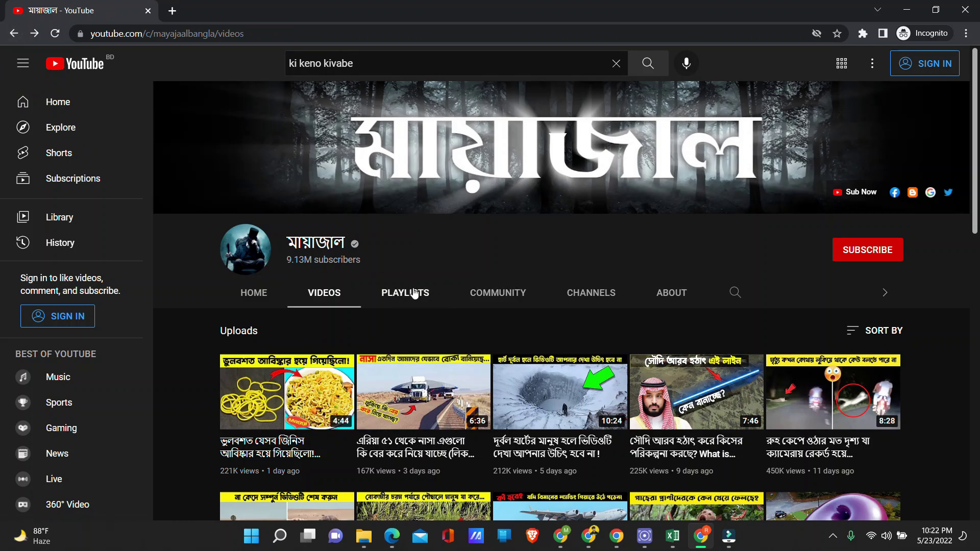
Look through the uploads on the Mayajaal channel's videos page.
{"action": "scroll", "coordinate": [418, 291], "scroll_direction": "down", "scroll_amount": 3}
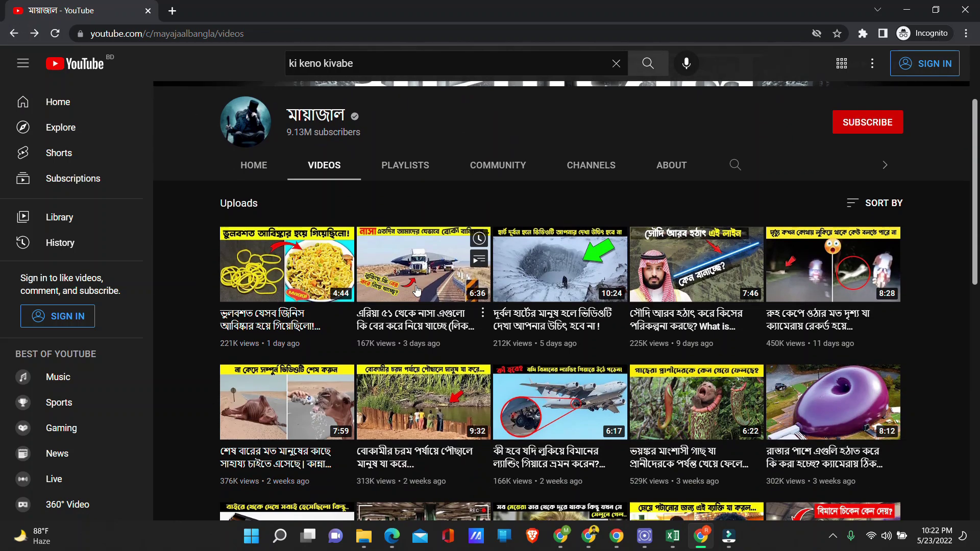
{"action": "scroll", "coordinate": [394, 300], "scroll_direction": "up", "scroll_amount": 3}
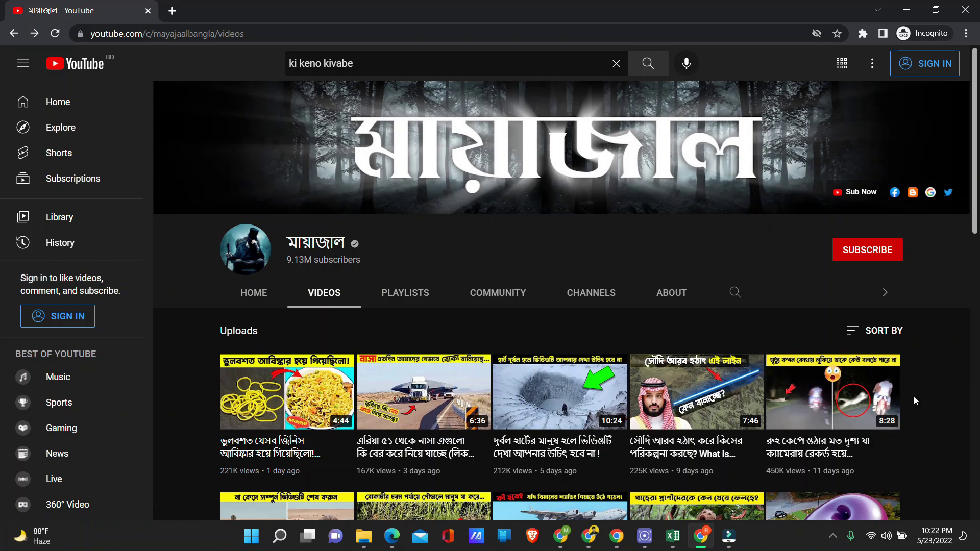
{"action": "scroll", "coordinate": [941, 397], "scroll_direction": "down", "scroll_amount": 5}
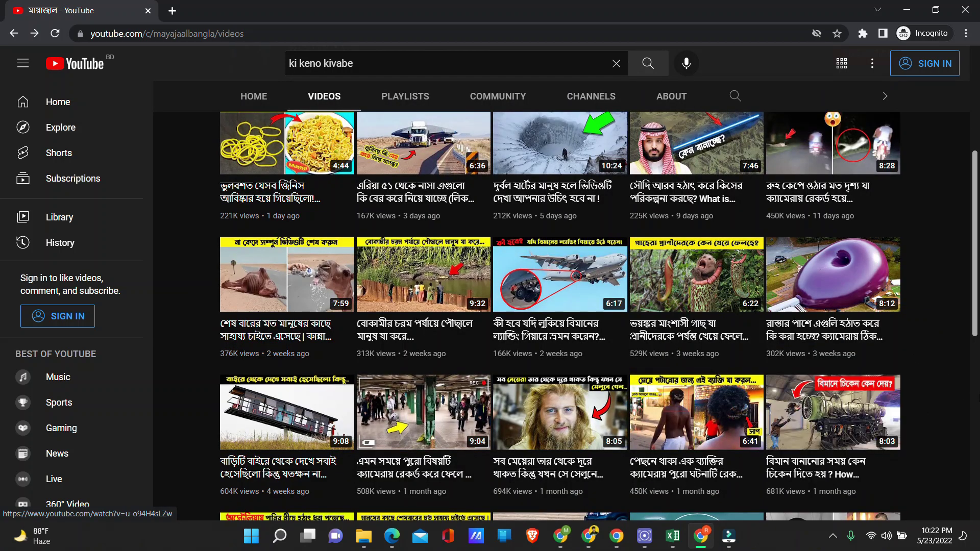
{"action": "scroll", "coordinate": [876, 388], "scroll_direction": "up", "scroll_amount": 5}
Switch to the How-to-Learn-Frelancing workbook in Excel and set the Video Editing Copyright heading in C25 to font size 20.
{"action": "mouse_move", "coordinate": [674, 533]}
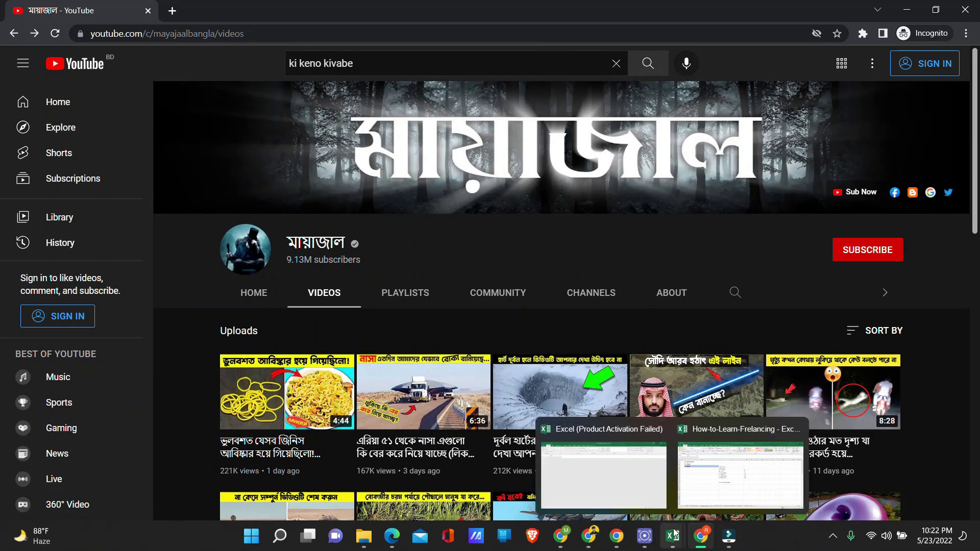
{"action": "left_click", "coordinate": [741, 464]}
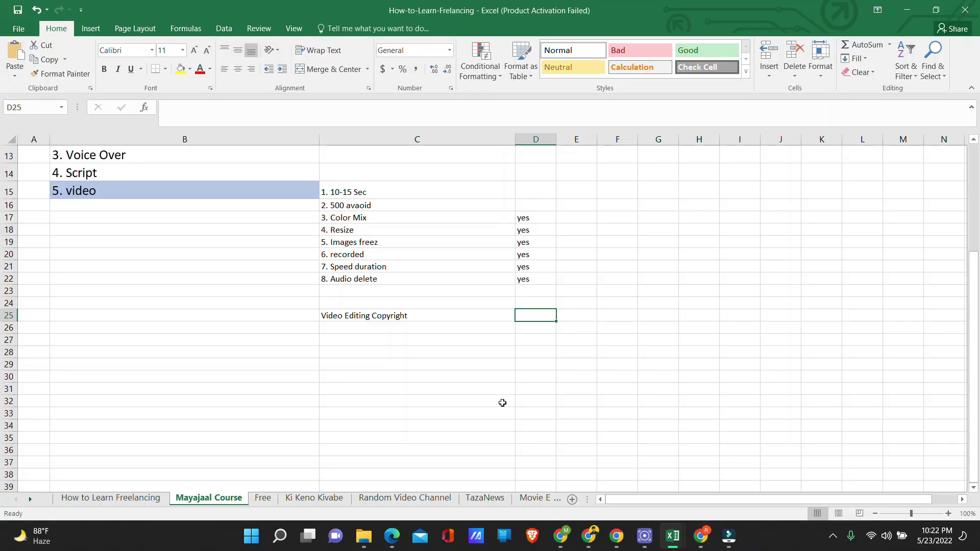
{"action": "left_click", "coordinate": [366, 315]}
{"action": "left_click", "coordinate": [182, 50]}
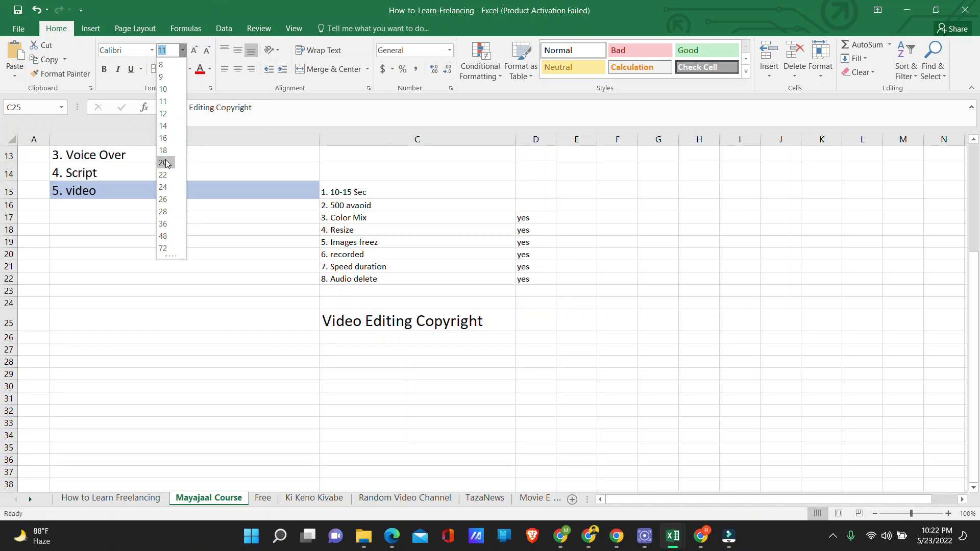
{"action": "left_click", "coordinate": [165, 163]}
Fill the Video Editing Copyright heading cell with a light green theme color.
{"action": "left_click", "coordinate": [189, 68]}
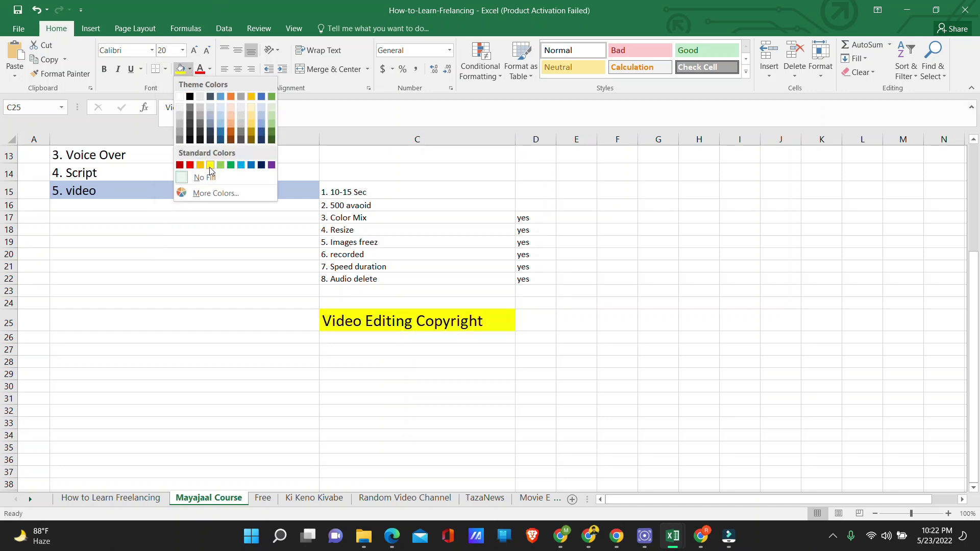
{"action": "left_click", "coordinate": [272, 124]}
{"action": "left_click", "coordinate": [664, 328]}
Change the Video Editing Copyright heading's font color to white and fill its cell with standard green.
{"action": "left_click", "coordinate": [386, 320]}
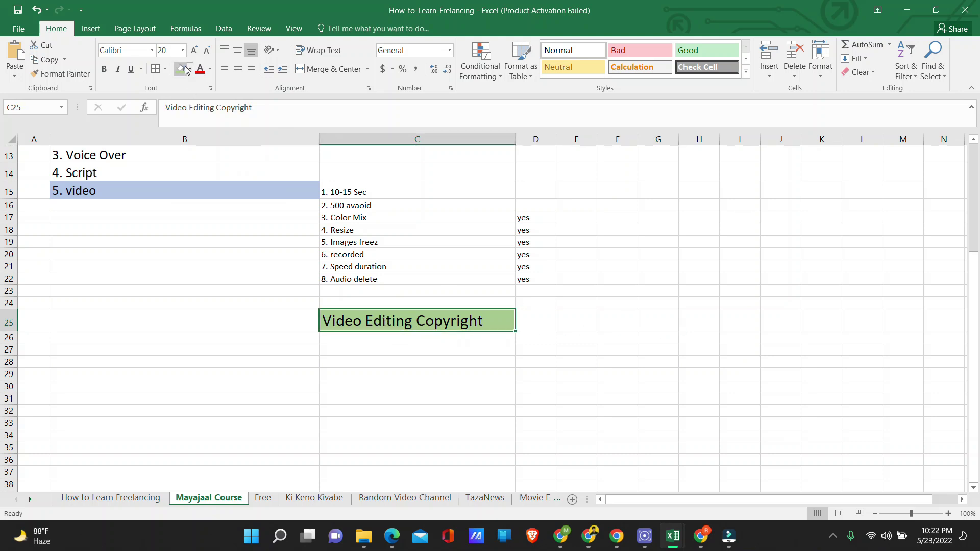
{"action": "left_click", "coordinate": [190, 69]}
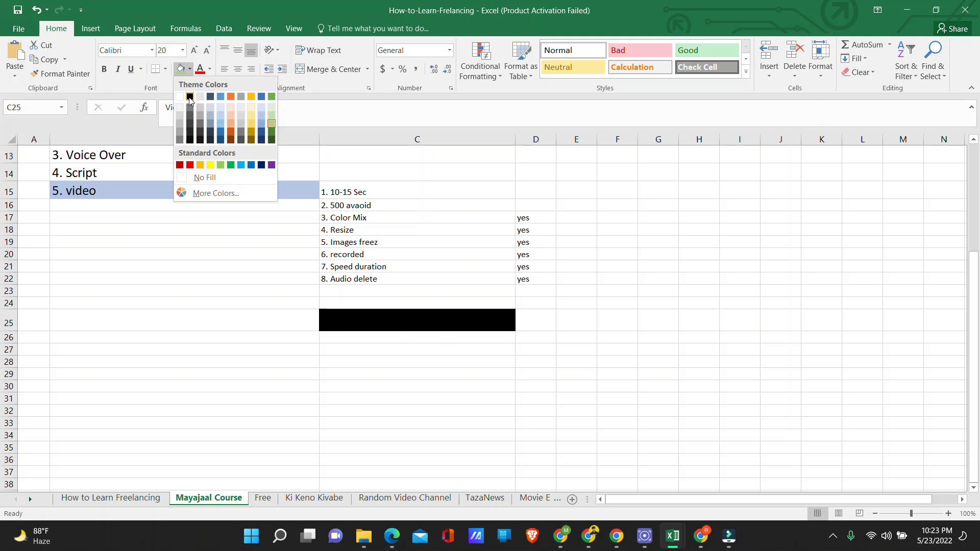
{"action": "left_click", "coordinate": [210, 69]}
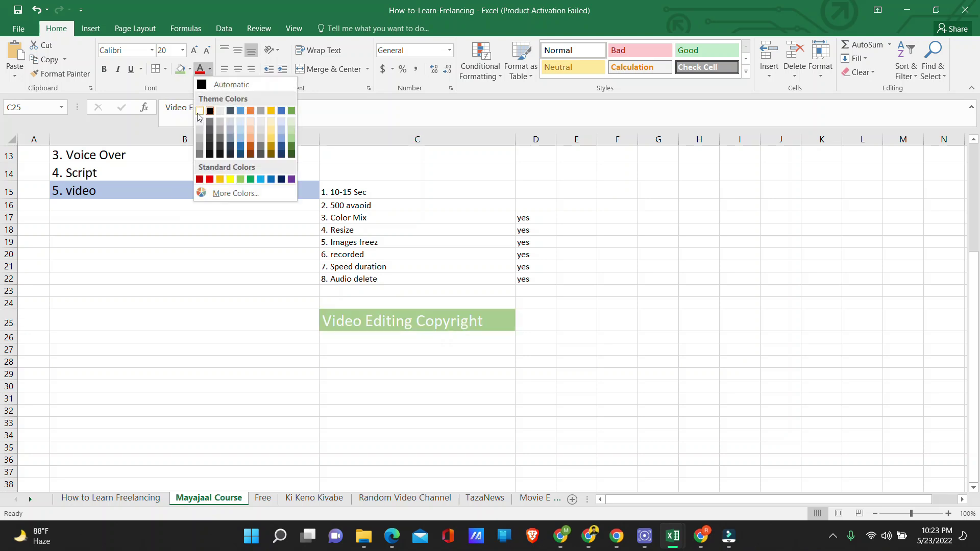
{"action": "left_click", "coordinate": [199, 117]}
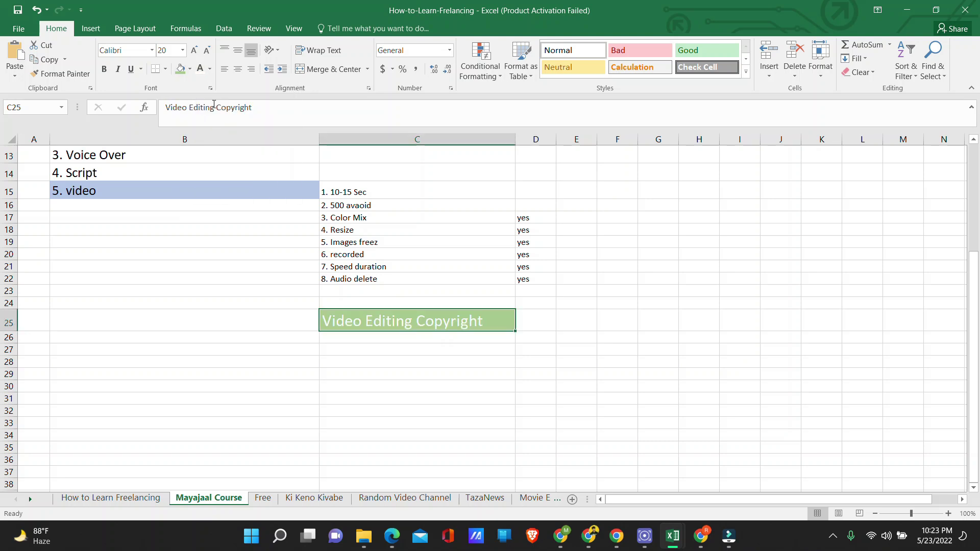
{"action": "left_click", "coordinate": [189, 69]}
{"action": "left_click", "coordinate": [231, 164]}
{"action": "left_click", "coordinate": [601, 337]}
Enter "1. Footages" in cell C27 below the Video Editing Copyright heading.
{"action": "left_click", "coordinate": [465, 341]}
{"action": "double_click", "coordinate": [390, 351]}
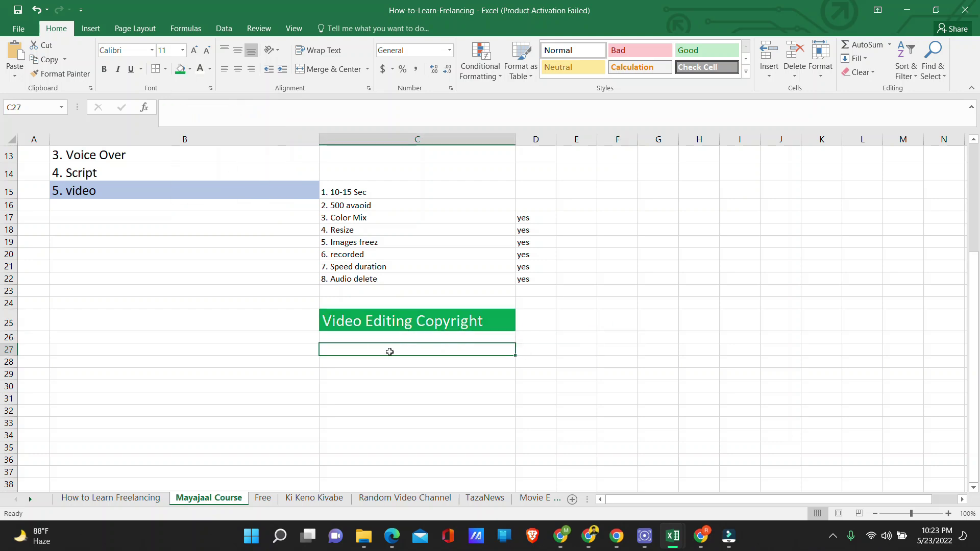
{"action": "type", "text": "1. Footages"}
{"action": "key", "text": "Return"}
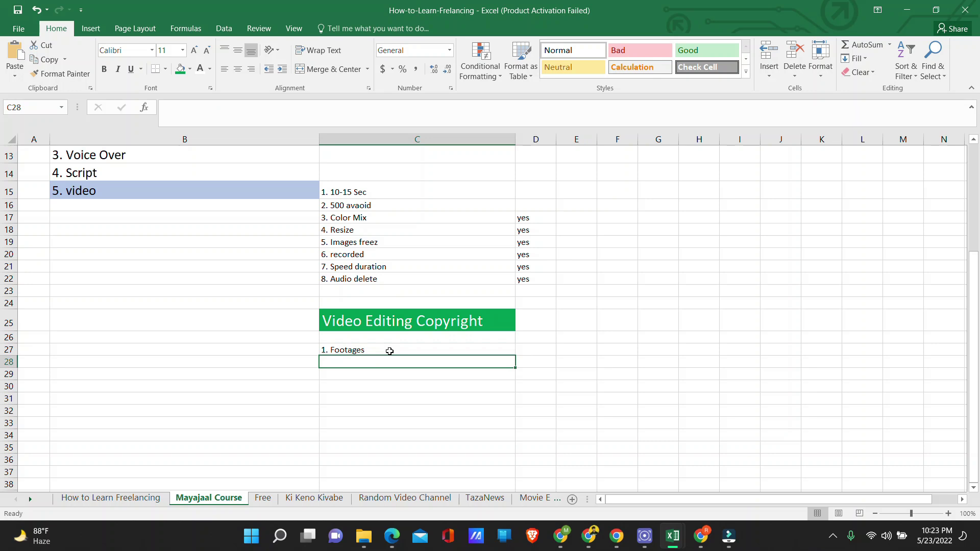
{"action": "left_click", "coordinate": [396, 351]}
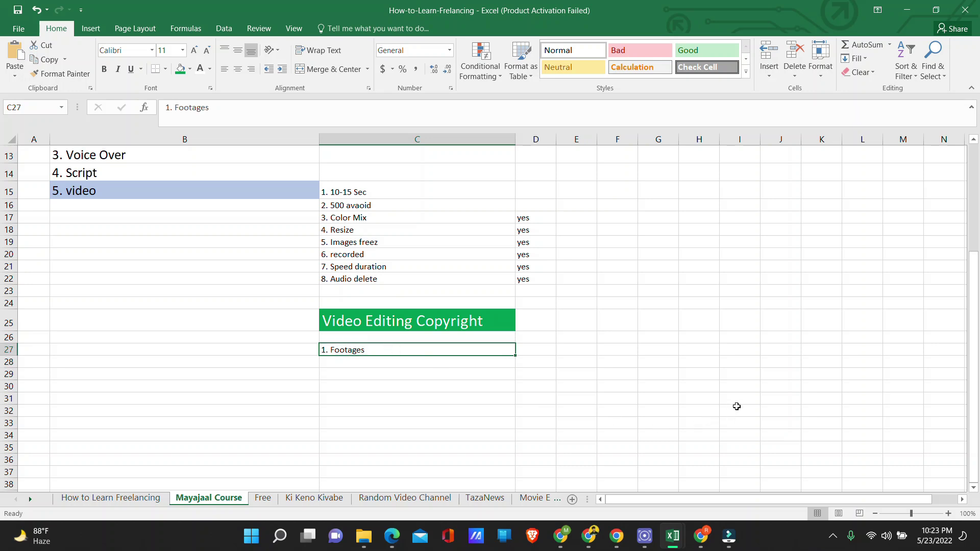
Glance at the Mayajaal channel's videos page in the Chrome incognito window and return to the Excel workbook.
{"action": "left_click", "coordinate": [701, 536]}
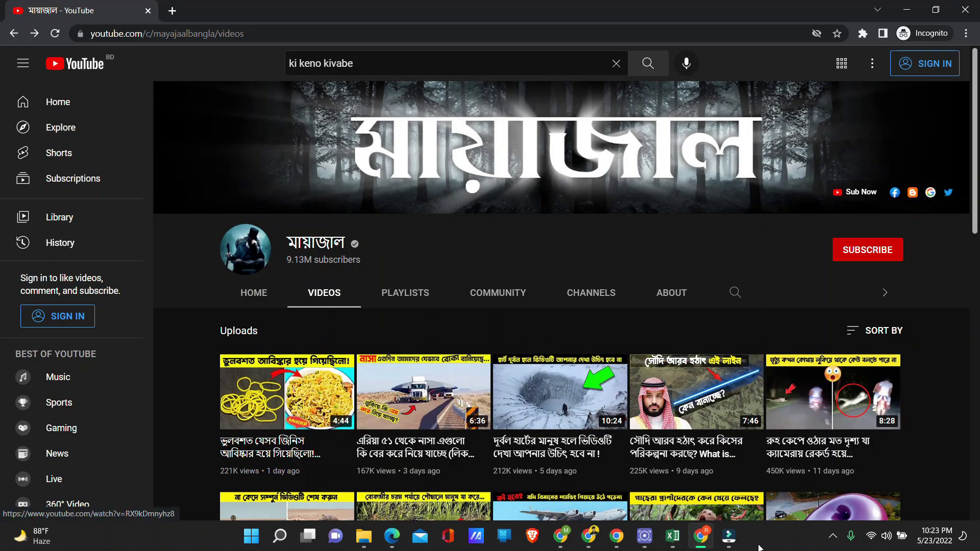
{"action": "mouse_move", "coordinate": [673, 536]}
{"action": "left_click", "coordinate": [743, 472]}
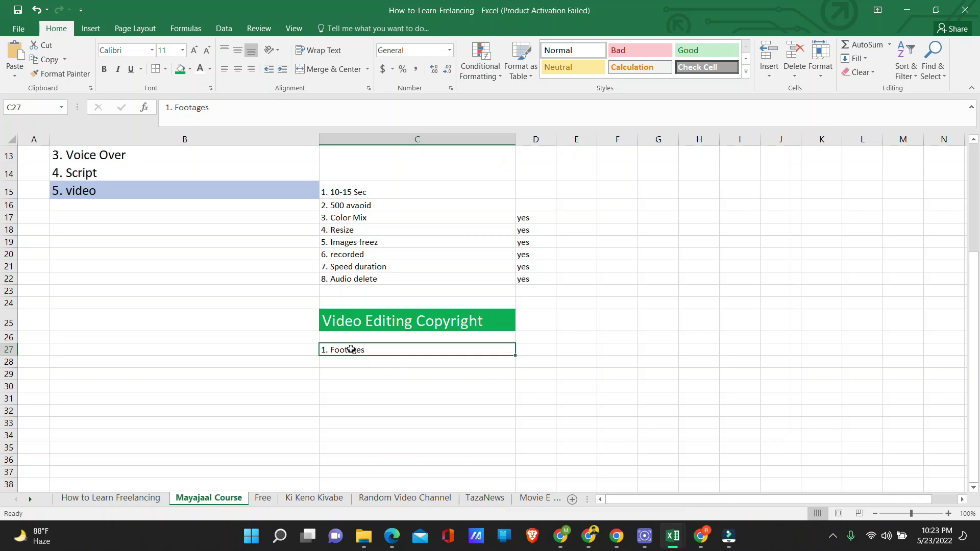
Move the Footages entry down to cell C28 and enter "1. Topics" in C27.
{"action": "left_click_drag", "start_coordinate": [351, 349], "coordinate": [339, 355]}
{"action": "left_click", "coordinate": [336, 351]}
{"action": "double_click", "coordinate": [336, 351]}
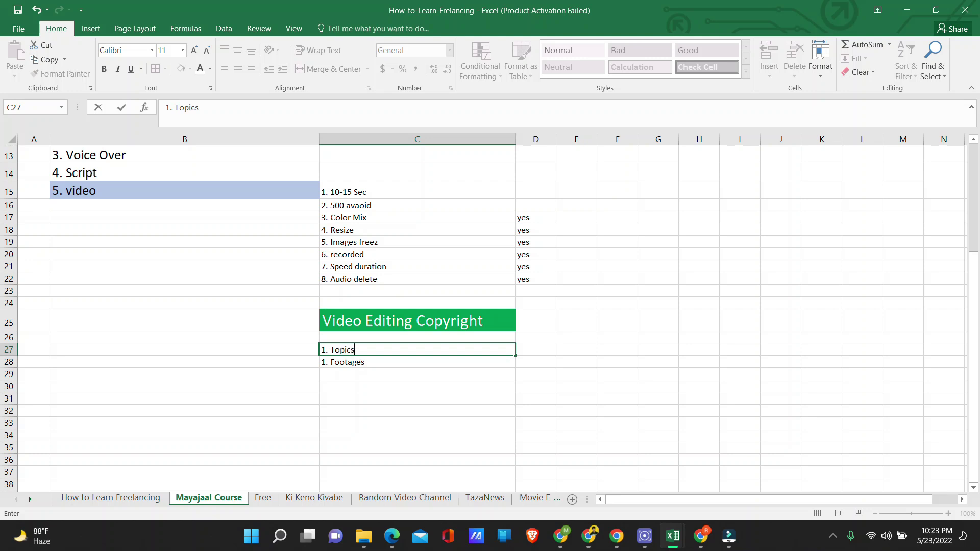
{"action": "key", "text": "Return"}
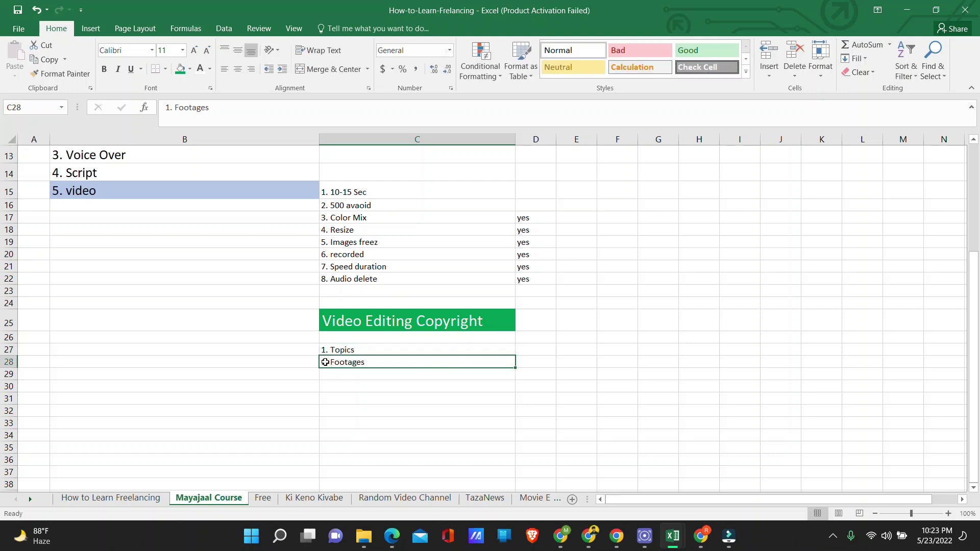
Renumber the Footages entry in cell C28 so it reads "2. Footages".
{"action": "double_click", "coordinate": [325, 362]}
{"action": "key", "text": "BackSpace"}
{"action": "type", "text": "2"}
{"action": "left_click", "coordinate": [366, 397]}
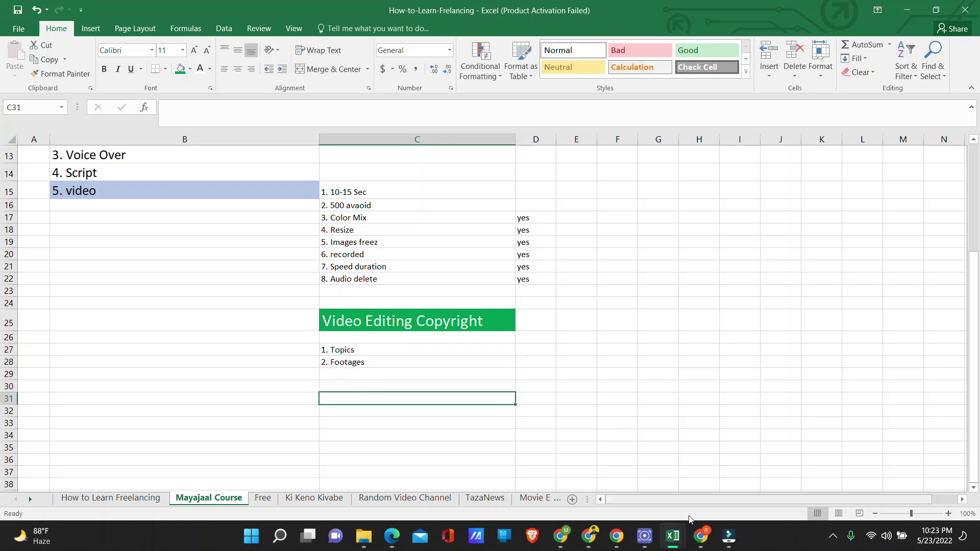
Switch to the Chrome incognito window and open a new browser tab beside the Mayajaal page.
{"action": "mouse_move", "coordinate": [701, 536]}
{"action": "left_click", "coordinate": [745, 498]}
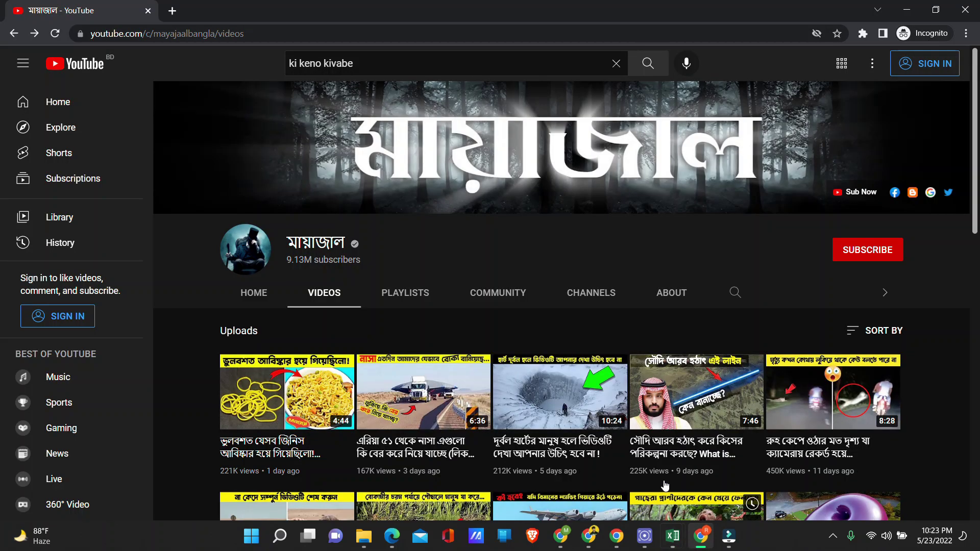
{"action": "left_click", "coordinate": [172, 12]}
{"action": "left_click", "coordinate": [136, 10]}
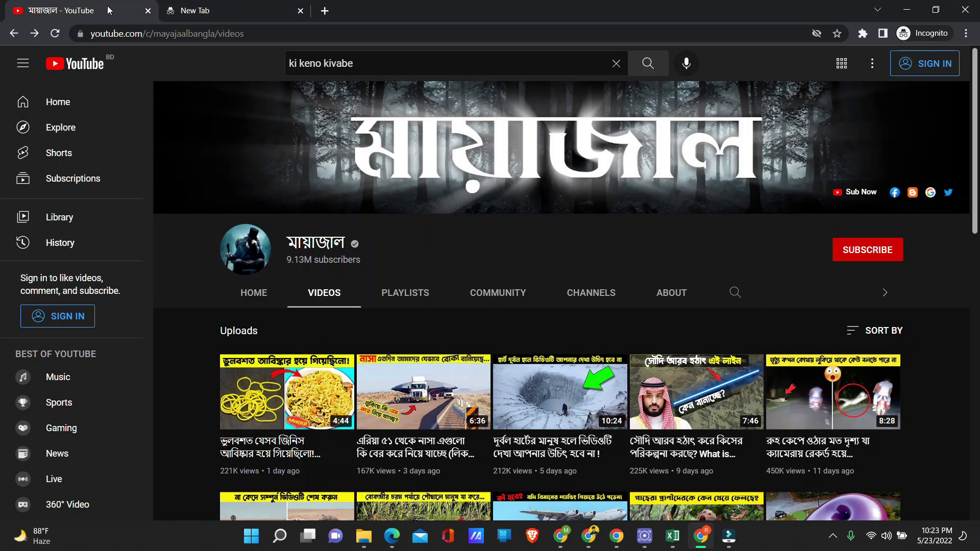
{"action": "left_click", "coordinate": [210, 8]}
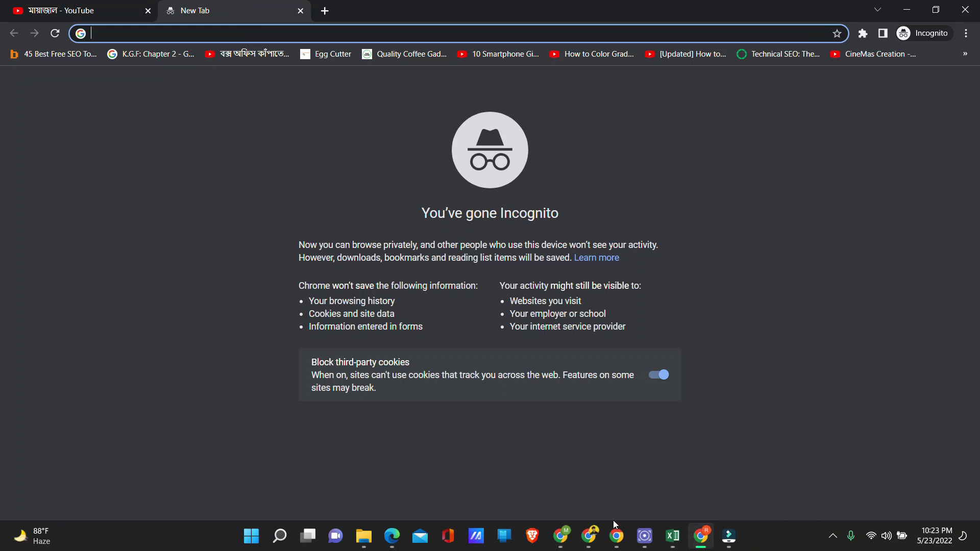
Switch to the YouTube Studio window and open the Research section of the channel analytics.
{"action": "left_click", "coordinate": [541, 475]}
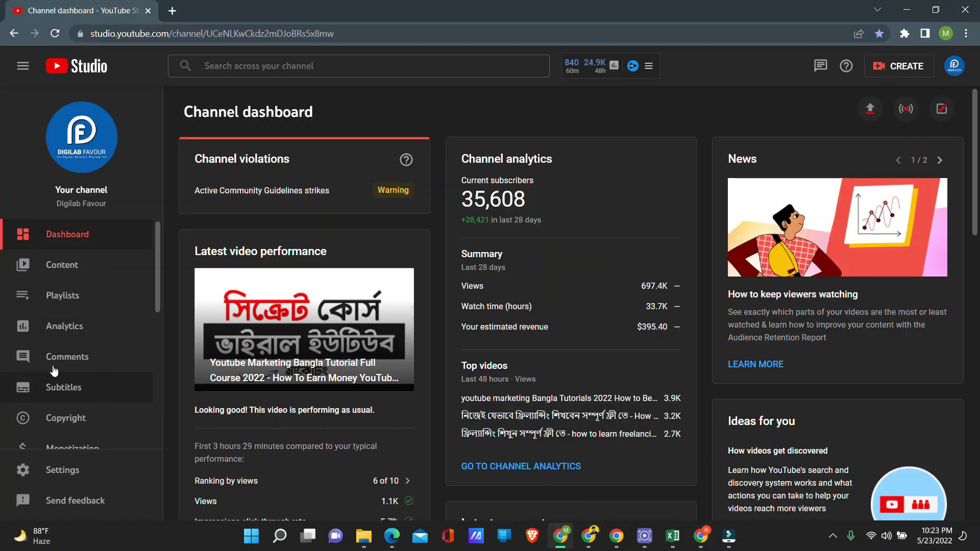
{"action": "left_click", "coordinate": [44, 327]}
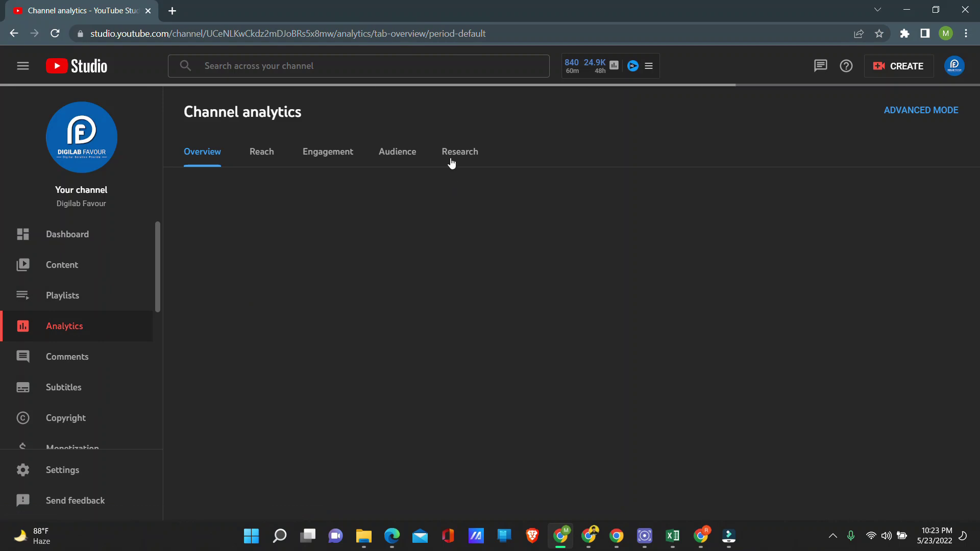
{"action": "left_click", "coordinate": [521, 156]}
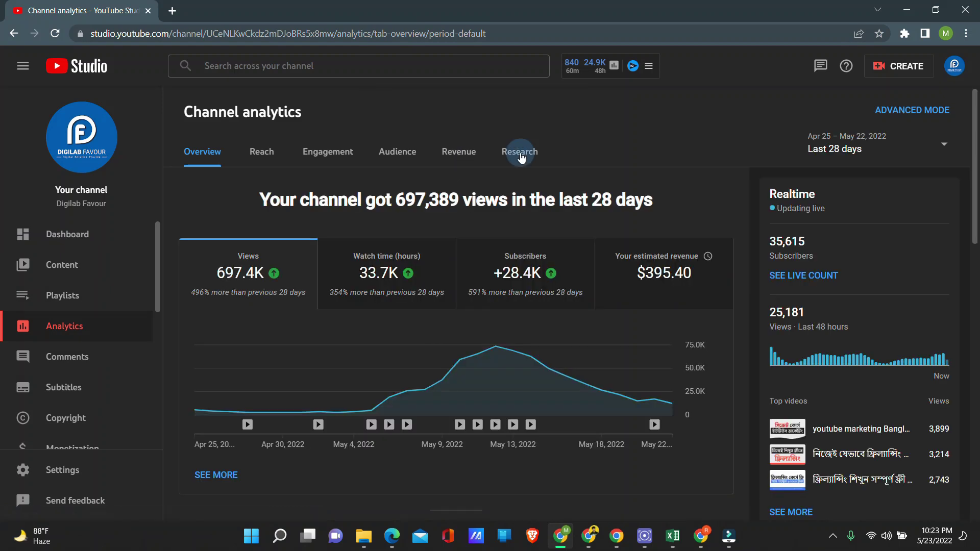
{"action": "left_click", "coordinate": [380, 350]}
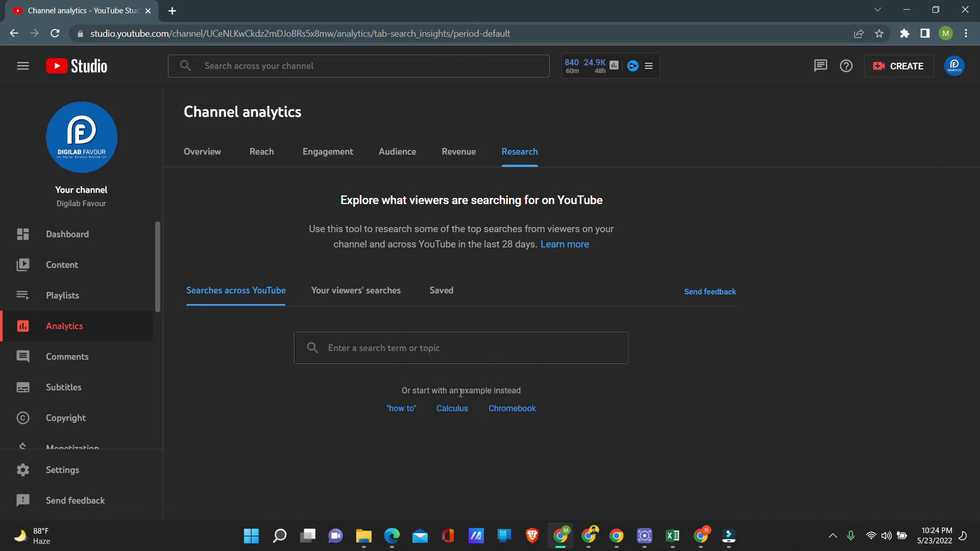
Return to the Mayajaal page in the incognito window, check the Excel copyright notes, and go back to the page.
{"action": "left_click", "coordinate": [907, 10]}
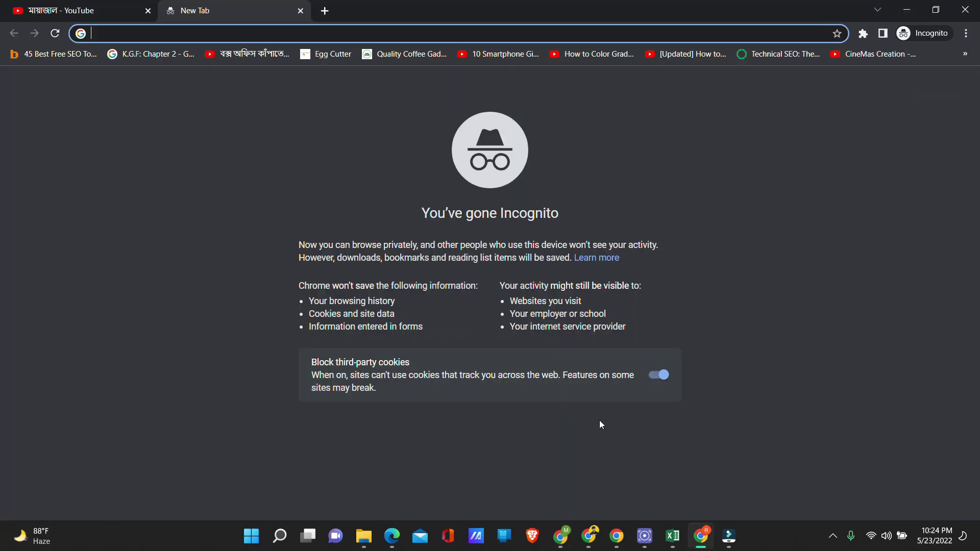
{"action": "left_click", "coordinate": [110, 4]}
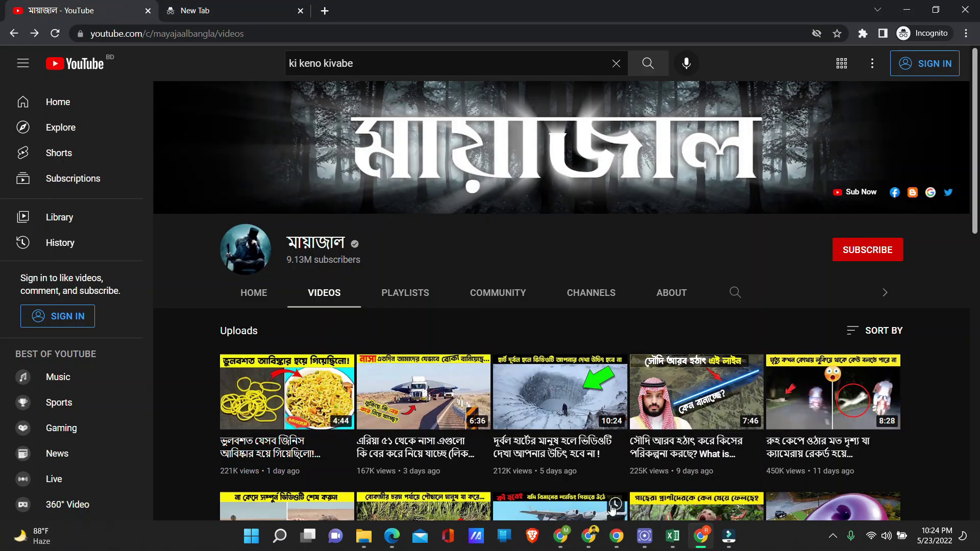
{"action": "mouse_move", "coordinate": [678, 536]}
{"action": "left_click", "coordinate": [682, 500]}
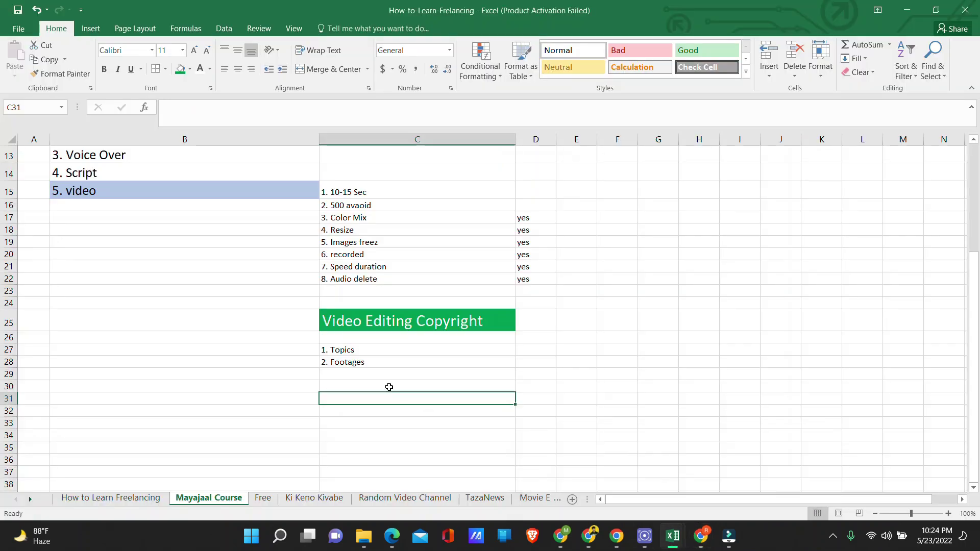
{"action": "left_click", "coordinate": [907, 10]}
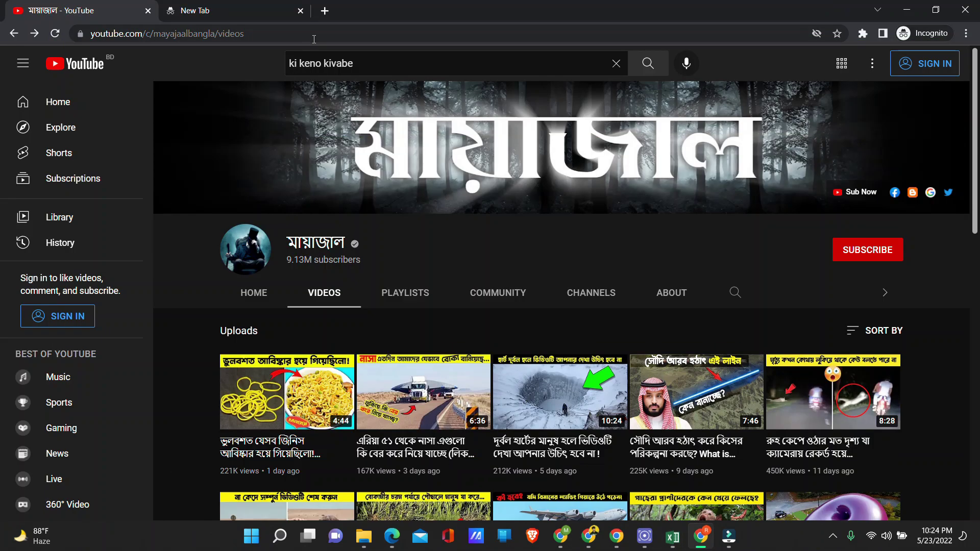
Search YouTube for "goest hant" and look through the results.
{"action": "triple_click", "coordinate": [355, 65]}
{"action": "type", "text": "g"}
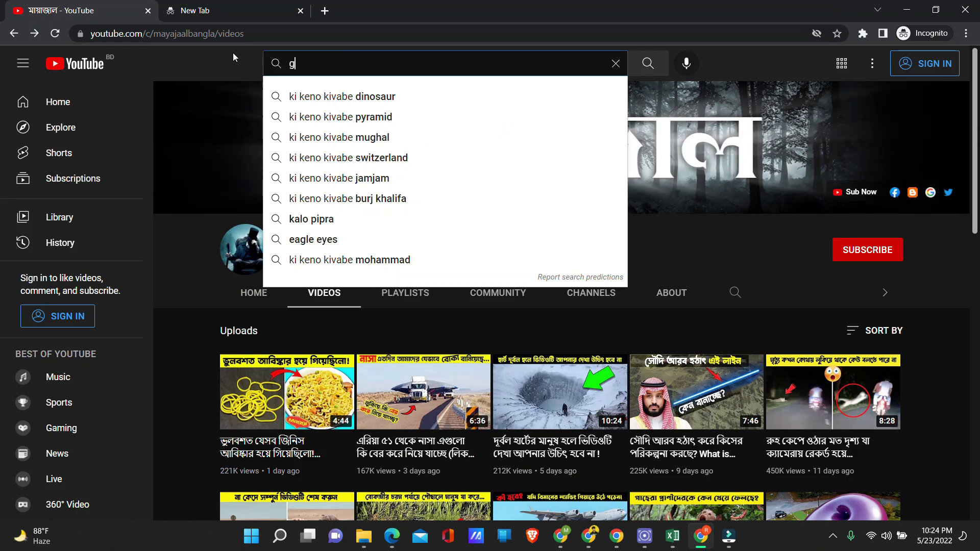
{"action": "type", "text": "oes"}
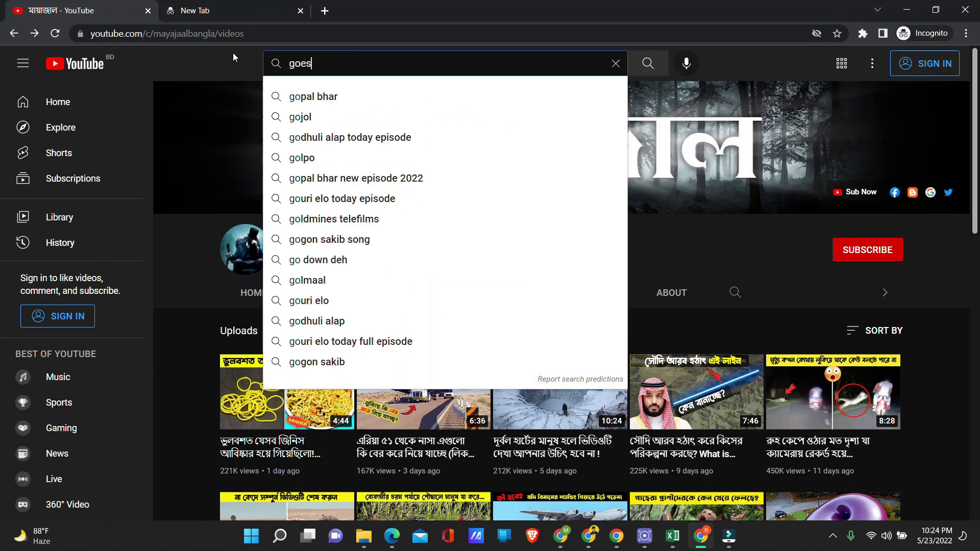
{"action": "type", "text": "t hant"}
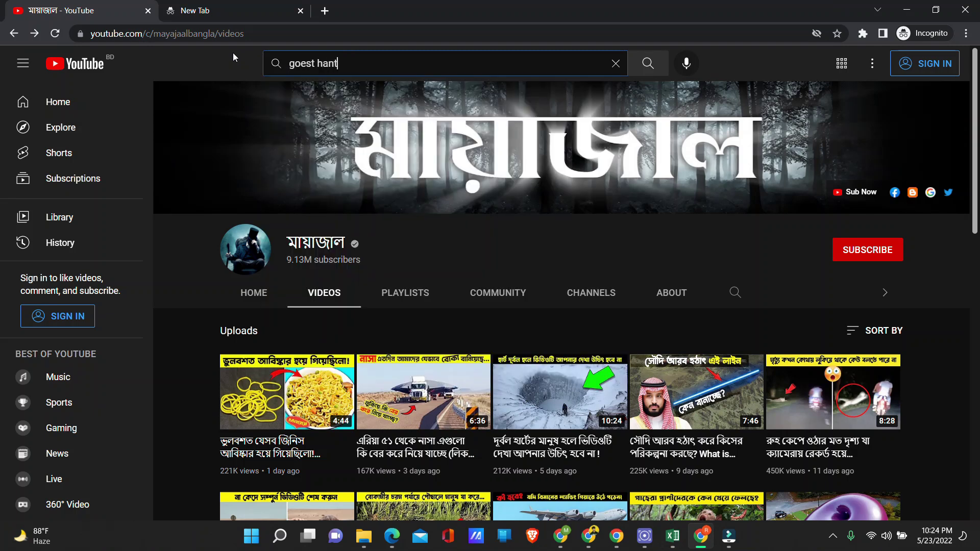
{"action": "key", "text": "Return"}
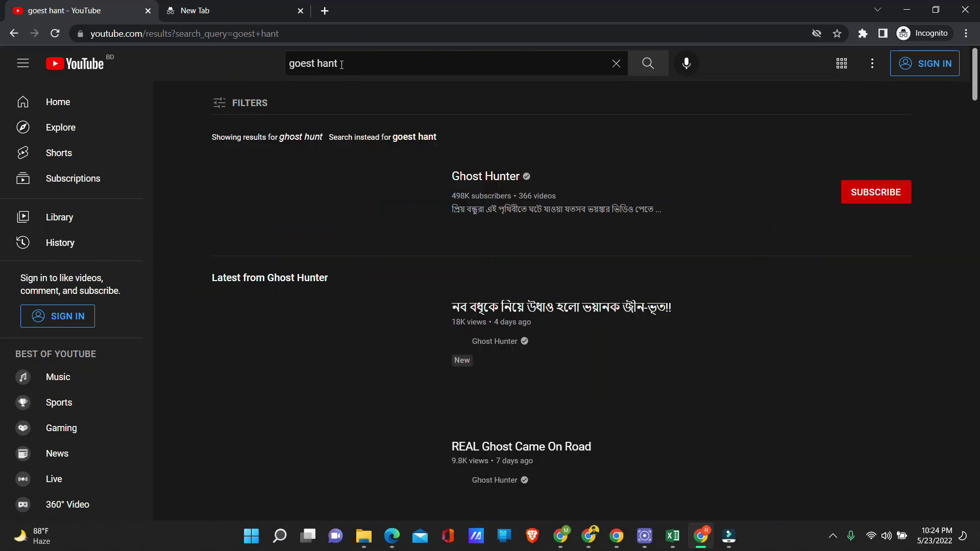
{"action": "scroll", "coordinate": [400, 344], "scroll_direction": "down", "scroll_amount": 5}
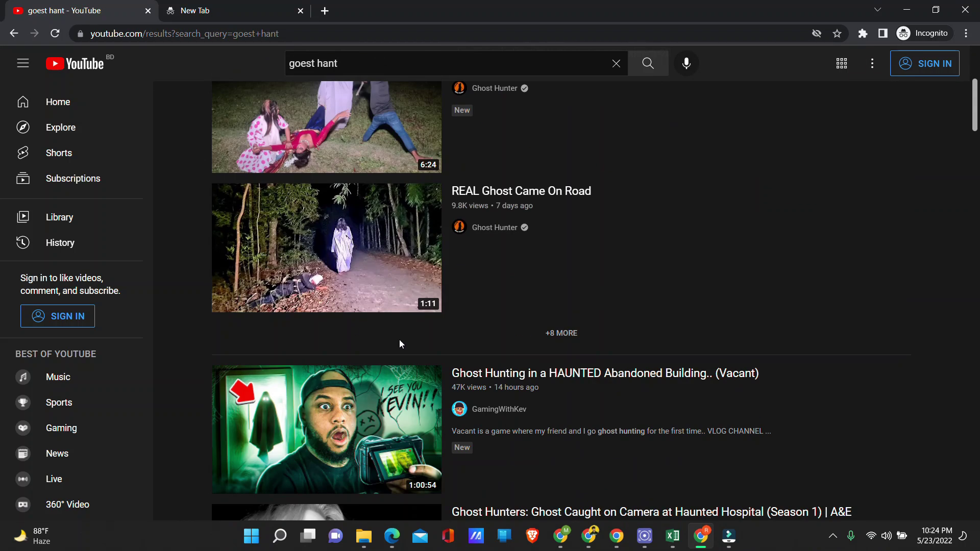
{"action": "scroll", "coordinate": [472, 240], "scroll_direction": "up", "scroll_amount": 5}
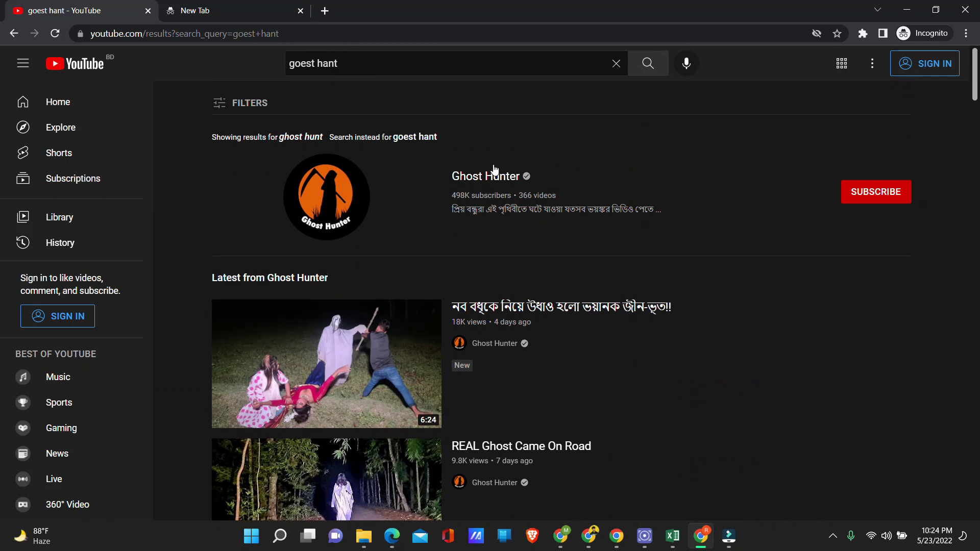
Search YouTube for "Ghost Hunte real footages", reusing the Ghost Hunter channel name, and look through the results.
{"action": "left_click_drag", "start_coordinate": [444, 175], "coordinate": [514, 176]}
{"action": "key", "text": "ctrl+c"}
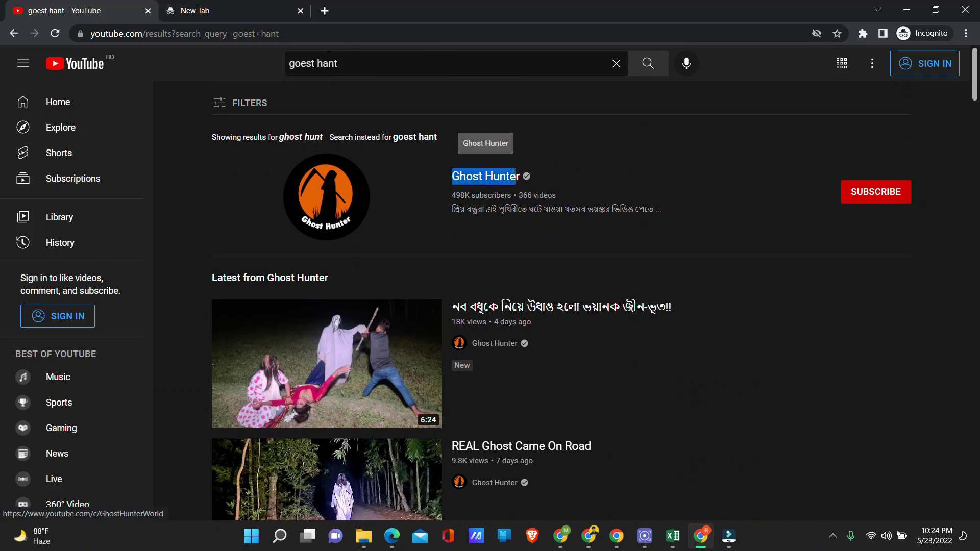
{"action": "left_click_drag", "start_coordinate": [364, 67], "coordinate": [201, 65]}
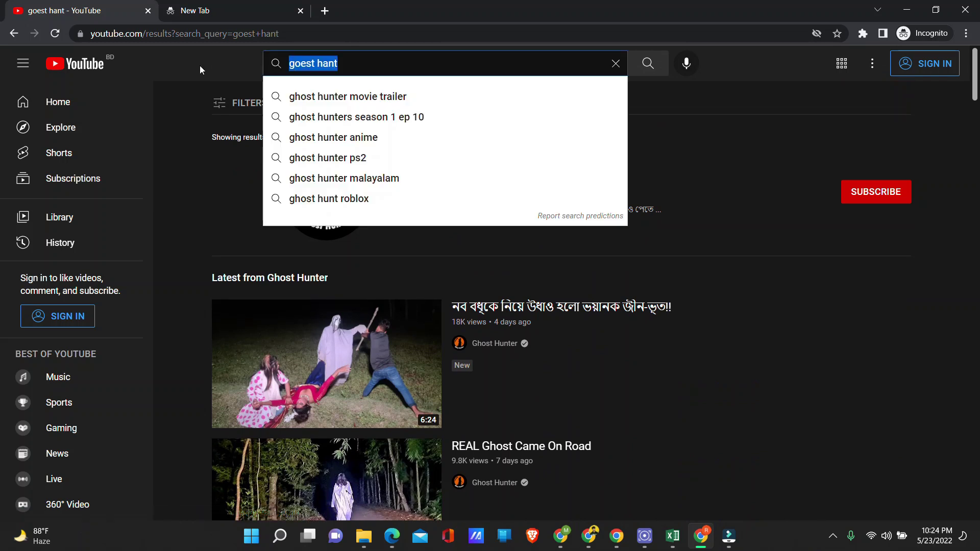
{"action": "key", "text": "ctrl+v"}
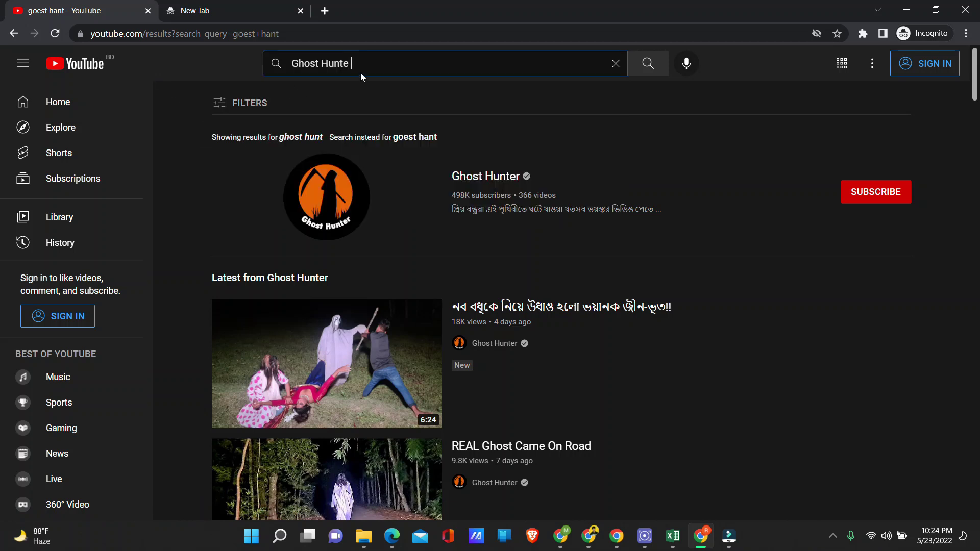
{"action": "type", "text": "real footages"}
{"action": "key", "text": "Return"}
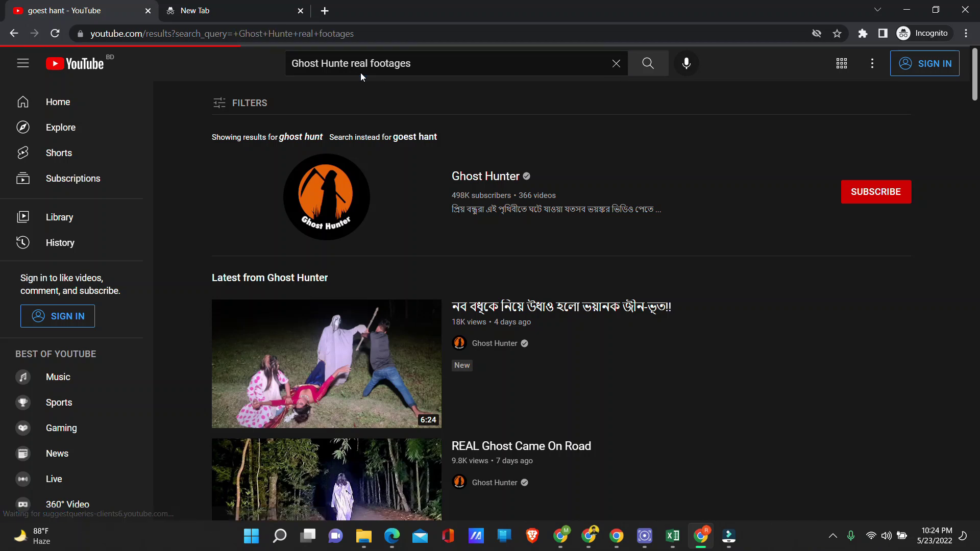
{"action": "left_click", "coordinate": [419, 68]}
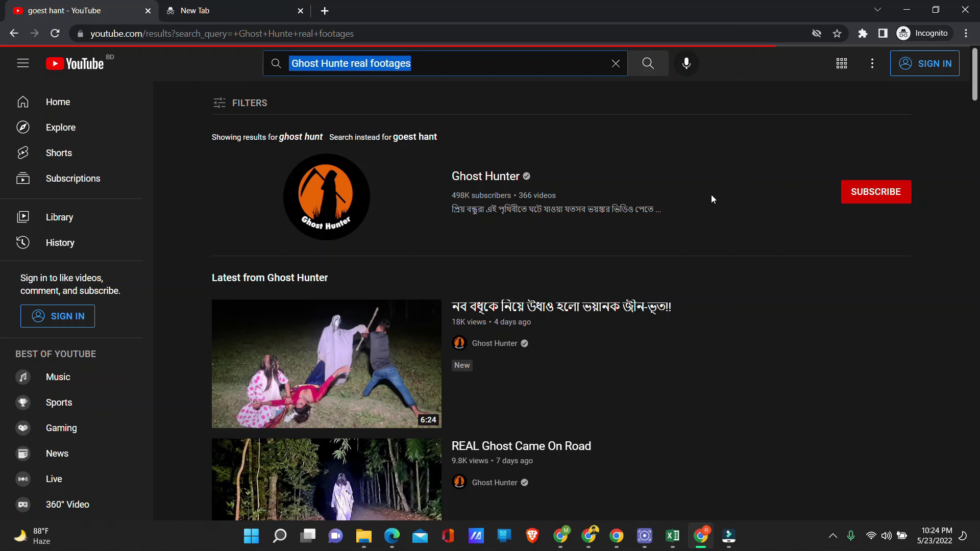
{"action": "scroll", "coordinate": [336, 234], "scroll_direction": "down", "scroll_amount": 1}
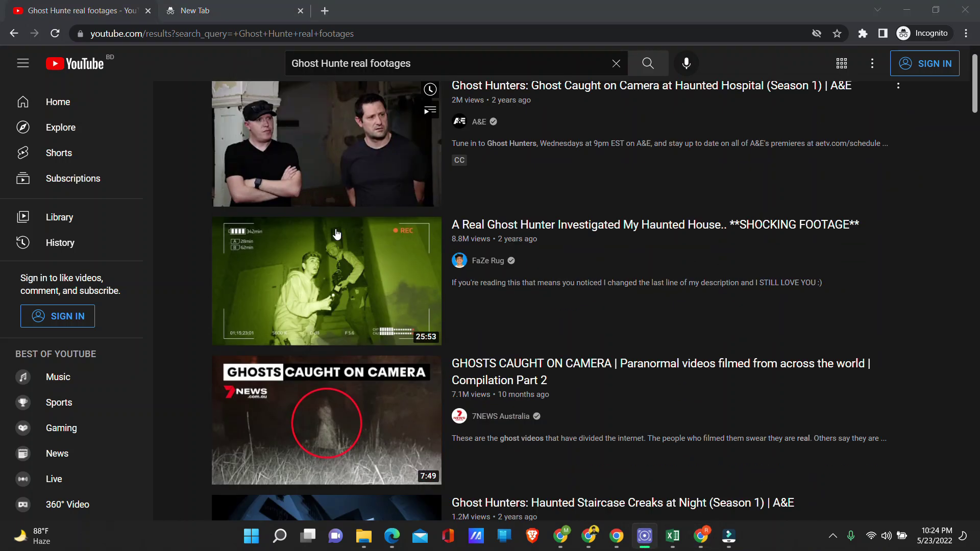
{"action": "scroll", "coordinate": [336, 234], "scroll_direction": "down", "scroll_amount": 17}
{"action": "scroll", "coordinate": [368, 307], "scroll_direction": "up", "scroll_amount": 18}
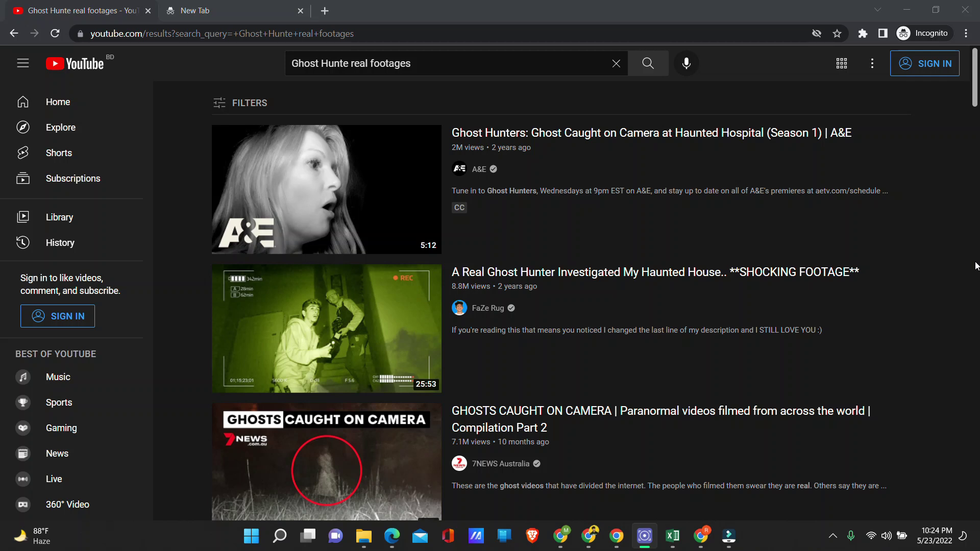
Search Google for "translate english to chinese" in the empty new tab.
{"action": "left_click", "coordinate": [222, 7]}
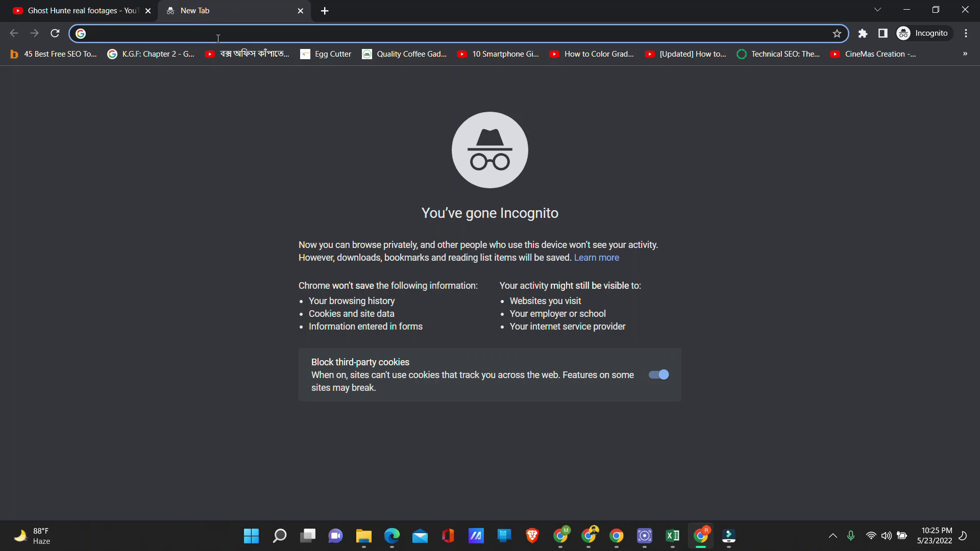
{"action": "type", "text": "tra"}
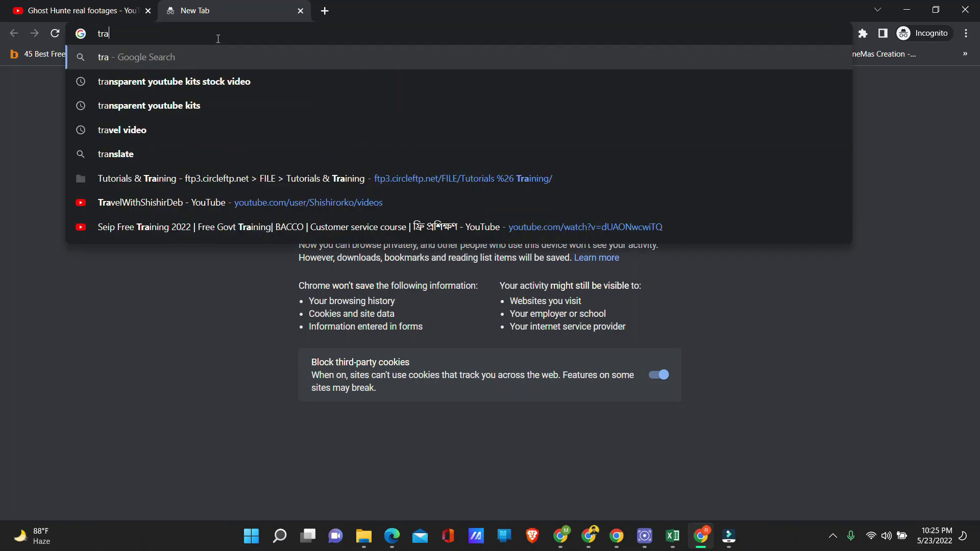
{"action": "type", "text": "nslate "}
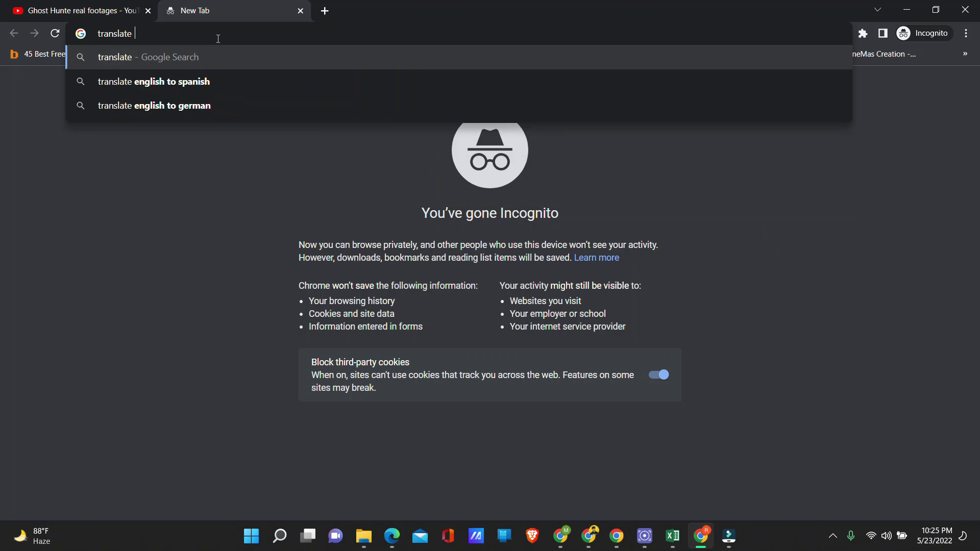
{"action": "type", "text": "english to"}
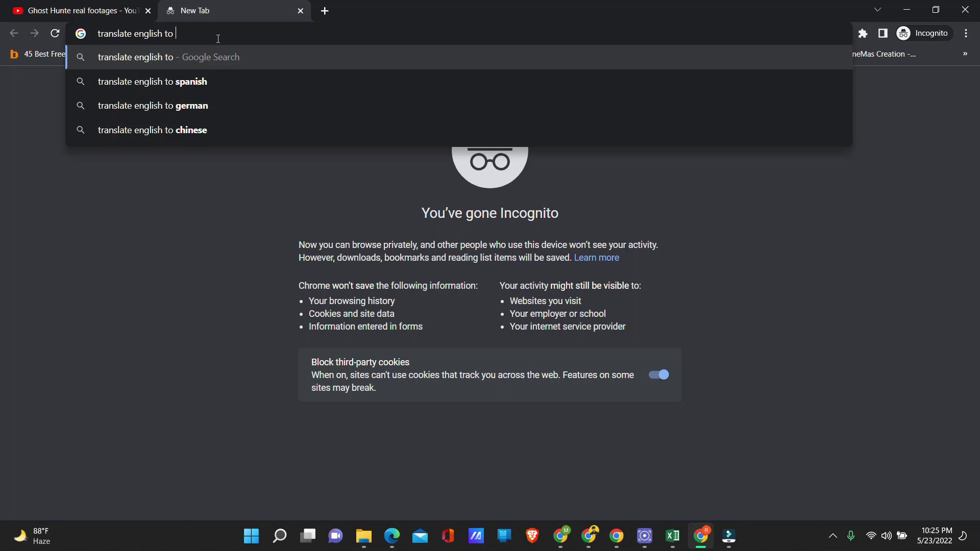
{"action": "left_click", "coordinate": [234, 130]}
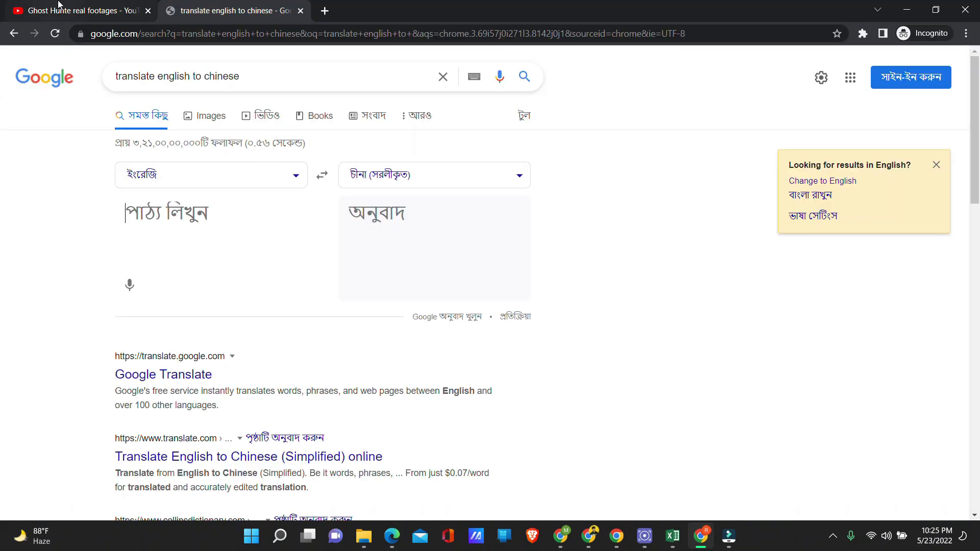
Copy the YouTube search phrase "Ghost Hunte real footages" into the Google translator as the English text.
{"action": "left_click", "coordinate": [77, 10]}
{"action": "triple_click", "coordinate": [358, 62]}
{"action": "key", "text": "ctrl+c"}
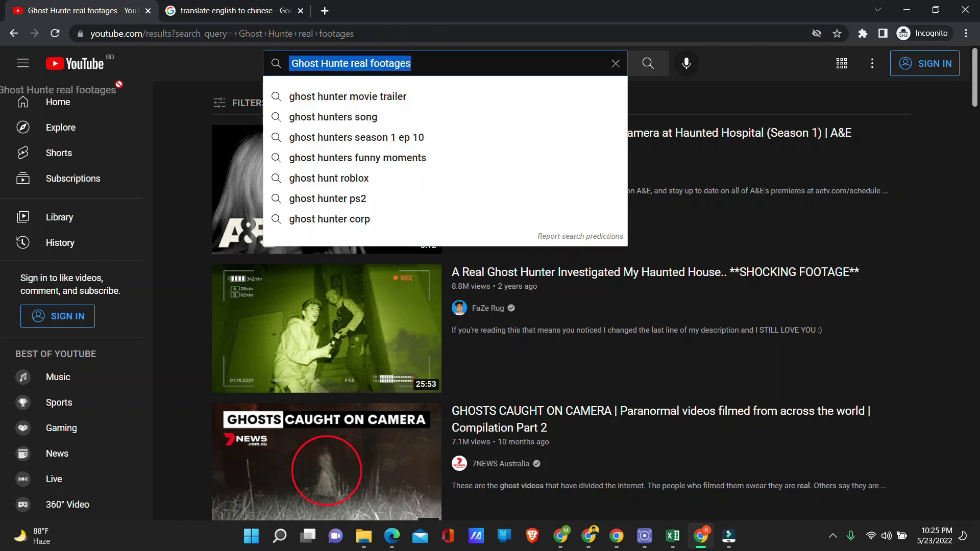
{"action": "right_click", "coordinate": [352, 64]}
{"action": "left_click", "coordinate": [362, 113]}
{"action": "left_click", "coordinate": [230, 10]}
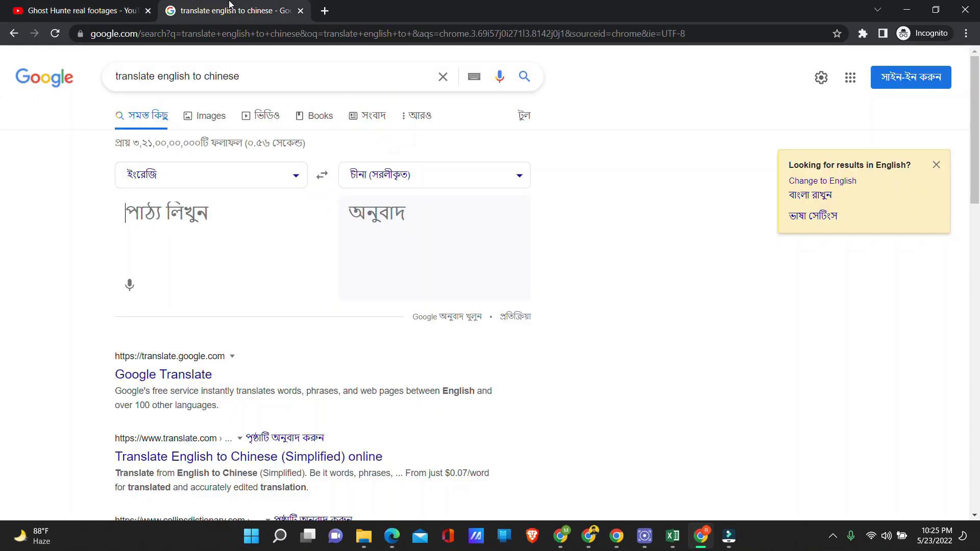
{"action": "left_click", "coordinate": [239, 239]}
{"action": "key", "text": "ctrl+v"}
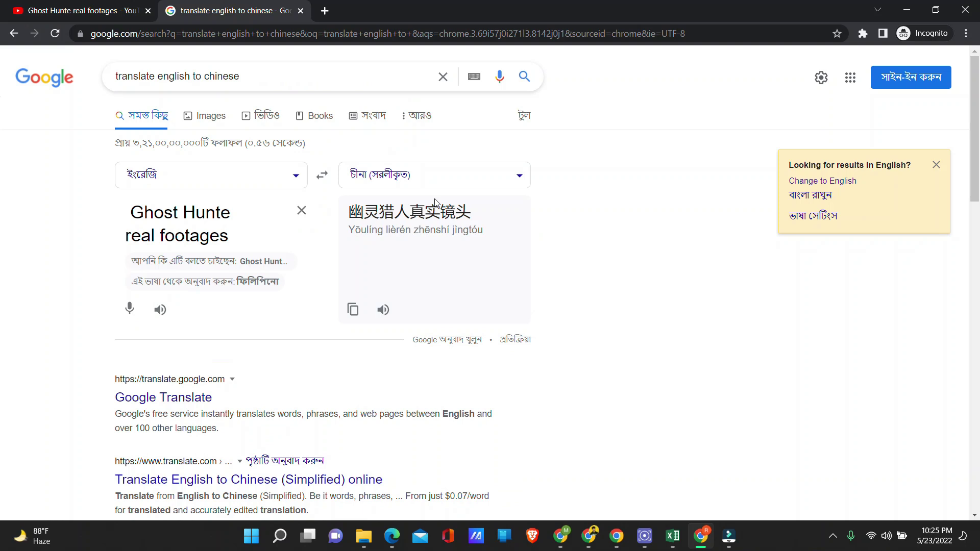
Copy the Chinese translation 幽灵猎人真实镜头 and search YouTube for it.
{"action": "triple_click", "coordinate": [442, 217]}
{"action": "right_click", "coordinate": [442, 217]}
{"action": "left_click", "coordinate": [460, 227]}
{"action": "left_click", "coordinate": [24, 4]}
{"action": "key", "text": "ctrl+v"}
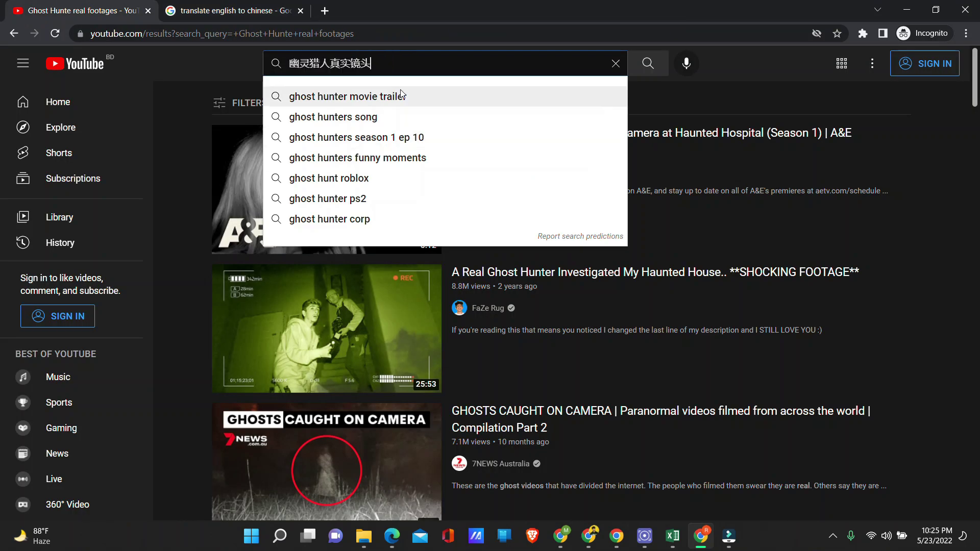
{"action": "left_click", "coordinate": [647, 65]}
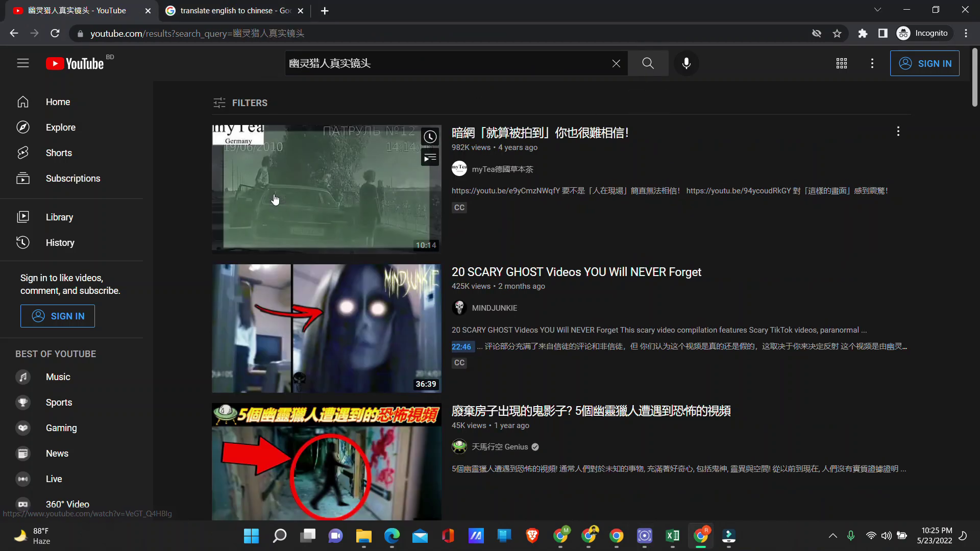
Look through the YouTube results of the Chinese search, previewing the ghost footage videos.
{"action": "scroll", "coordinate": [291, 273], "scroll_direction": "down", "scroll_amount": 4}
{"action": "scroll", "coordinate": [292, 273], "scroll_direction": "down", "scroll_amount": 4}
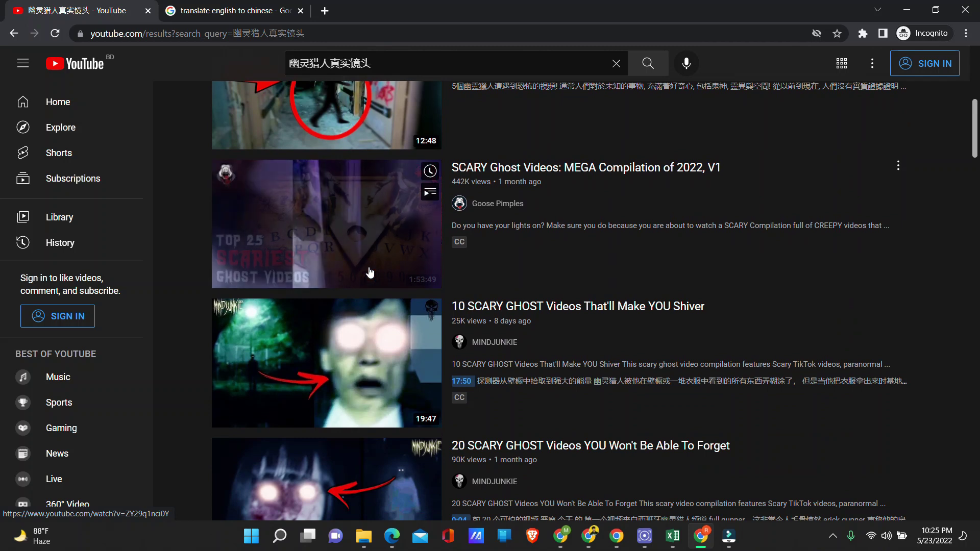
{"action": "scroll", "coordinate": [370, 272], "scroll_direction": "down", "scroll_amount": 4}
{"action": "scroll", "coordinate": [651, 263], "scroll_direction": "up", "scroll_amount": 12}
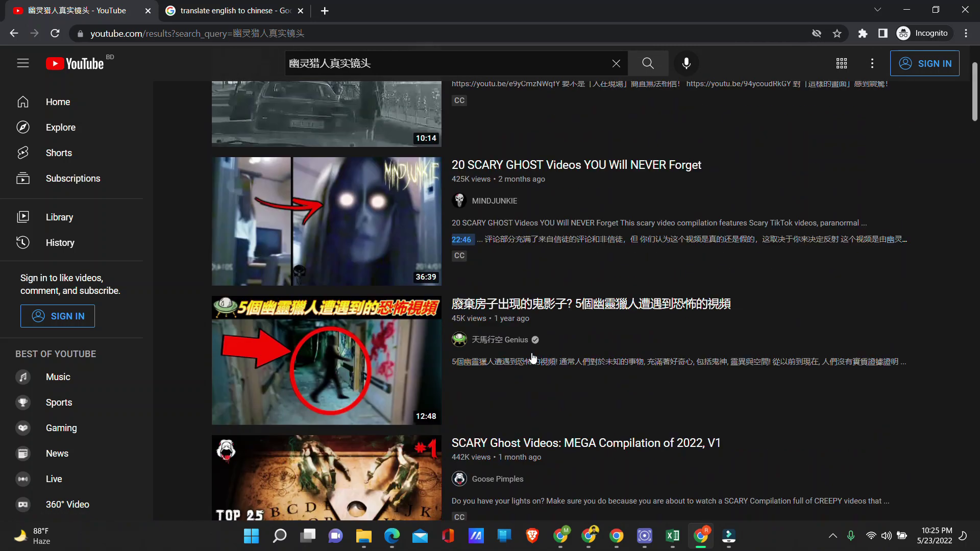
{"action": "mouse_move", "coordinate": [343, 213]}
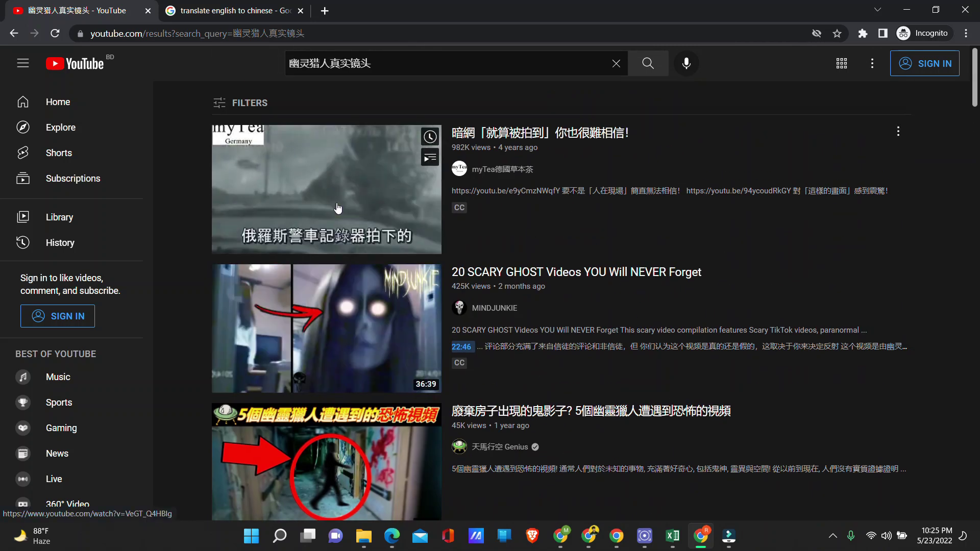
{"action": "mouse_move", "coordinate": [351, 334]}
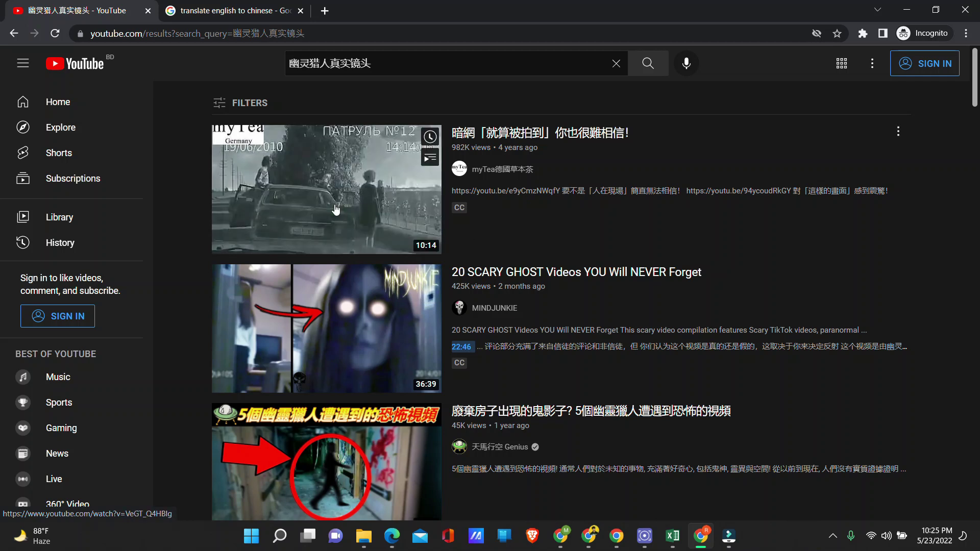
{"action": "scroll", "coordinate": [350, 334], "scroll_direction": "down", "scroll_amount": 5}
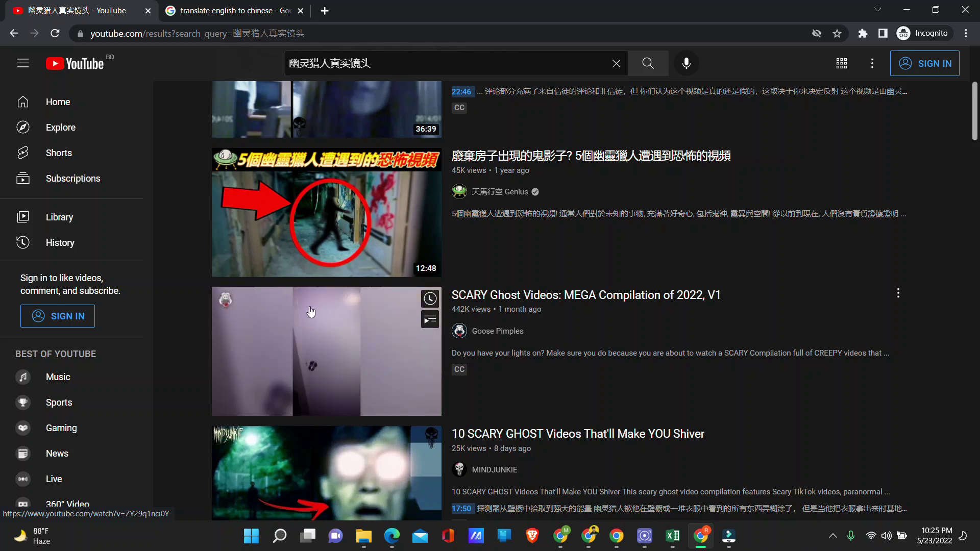
{"action": "scroll", "coordinate": [281, 357], "scroll_direction": "down", "scroll_amount": 7}
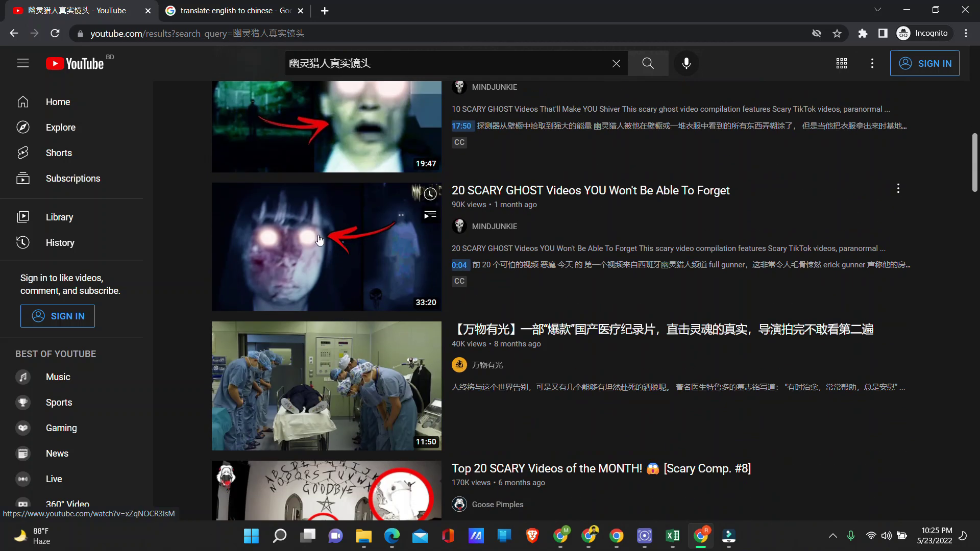
{"action": "scroll", "coordinate": [317, 245], "scroll_direction": "down", "scroll_amount": 9}
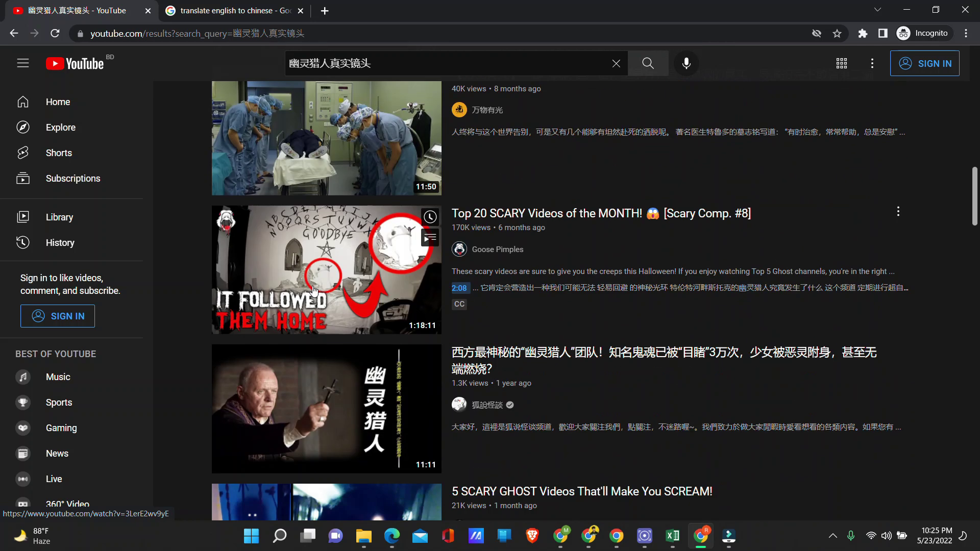
{"action": "scroll", "coordinate": [313, 290], "scroll_direction": "down", "scroll_amount": 2}
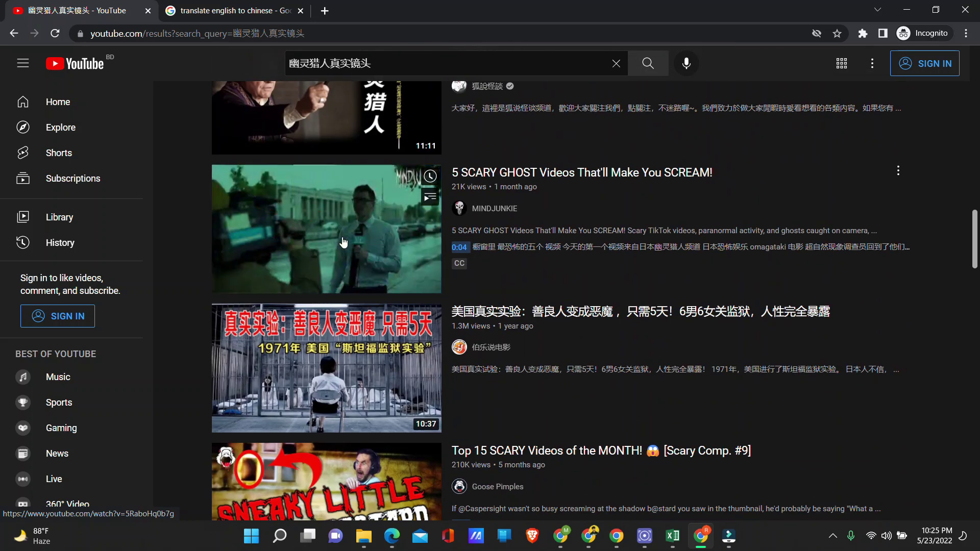
{"action": "scroll", "coordinate": [357, 266], "scroll_direction": "down", "scroll_amount": 4}
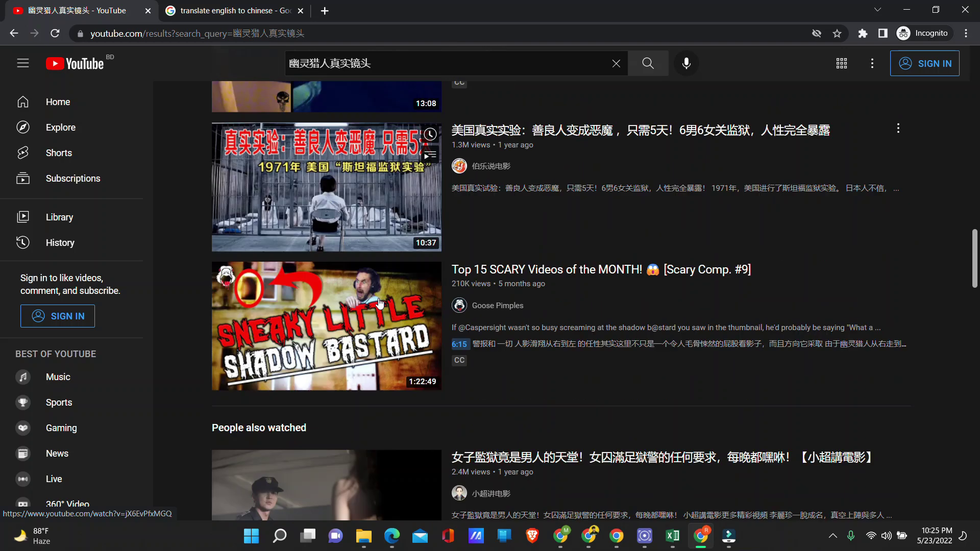
{"action": "scroll", "coordinate": [380, 305], "scroll_direction": "down", "scroll_amount": 11}
{"action": "scroll", "coordinate": [391, 305], "scroll_direction": "up", "scroll_amount": 20}
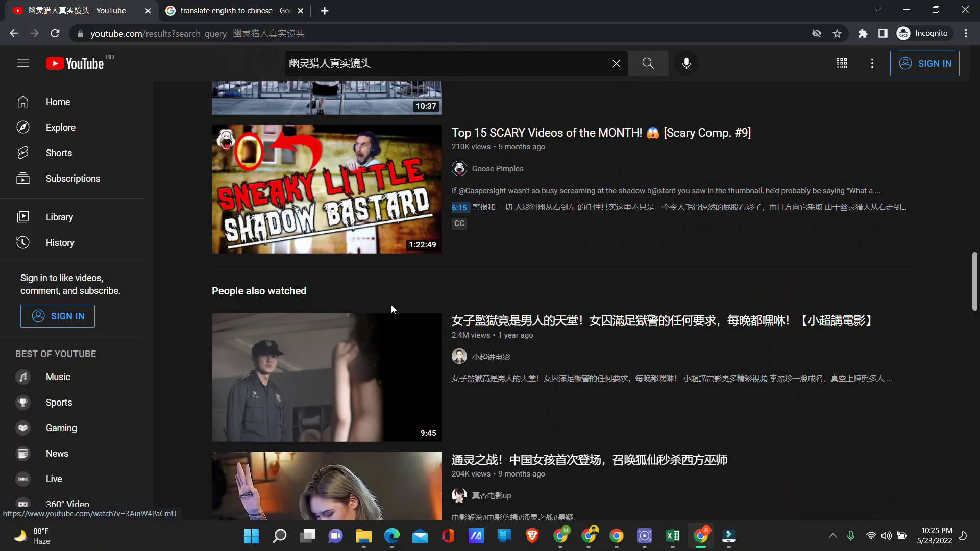
{"action": "scroll", "coordinate": [402, 333], "scroll_direction": "up", "scroll_amount": 5}
Return to the Google translator and add "cctv" to the end of the English phrase.
{"action": "left_click", "coordinate": [233, 10]}
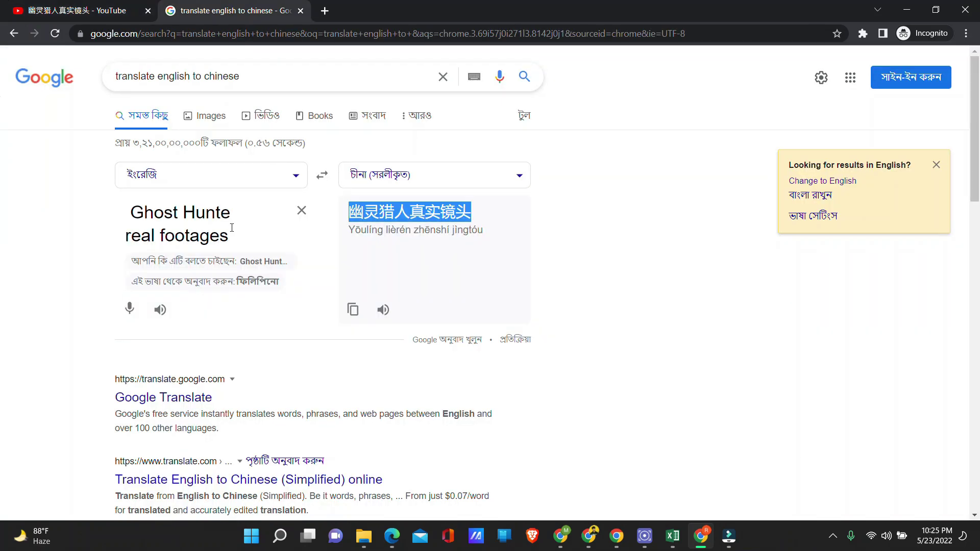
{"action": "triple_click", "coordinate": [250, 237]}
{"action": "left_click", "coordinate": [250, 236]}
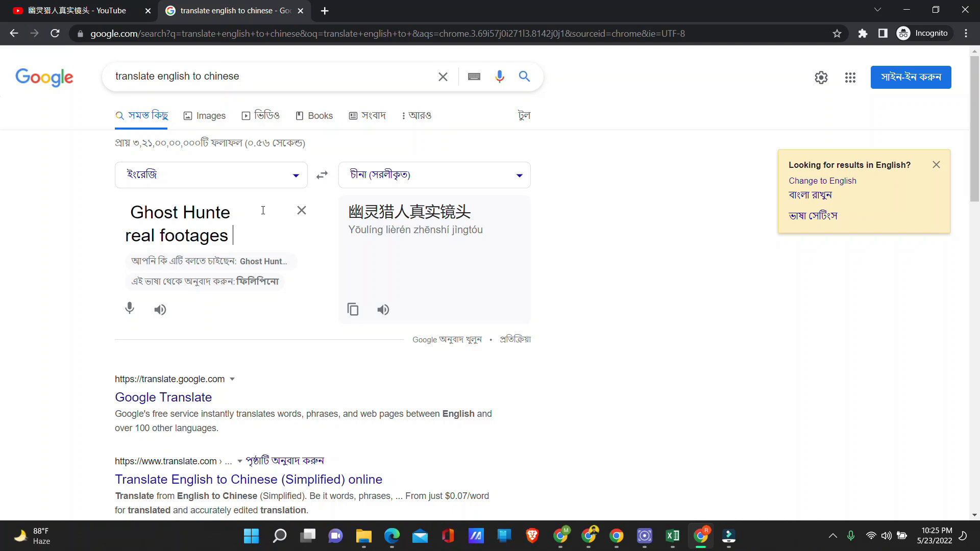
{"action": "type", "text": "cctv"}
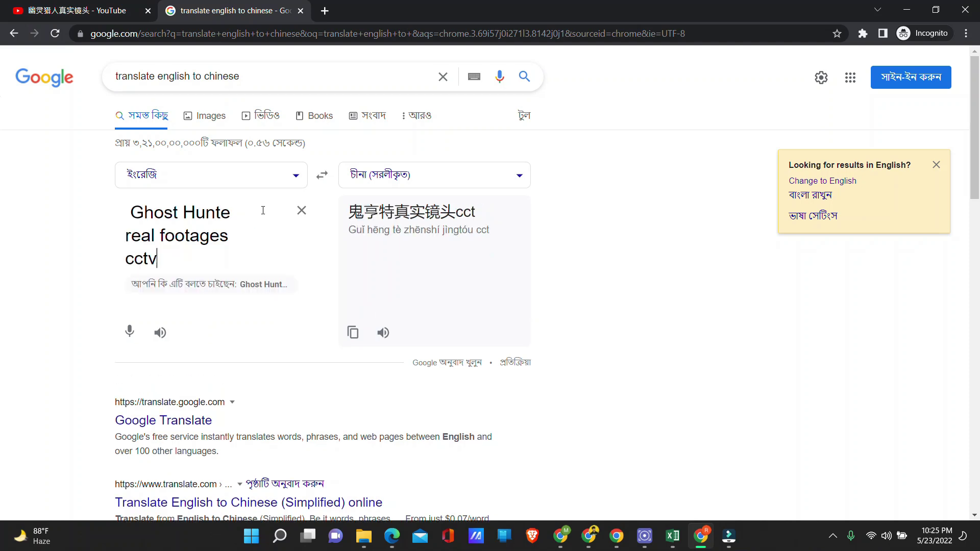
Copy the updated Chinese translation 幽灵亨特真实镜头央视 and search YouTube for it in place of the earlier phrase.
{"action": "triple_click", "coordinate": [440, 218]}
{"action": "key", "text": "ctrl+c"}
{"action": "left_click", "coordinate": [154, 4]}
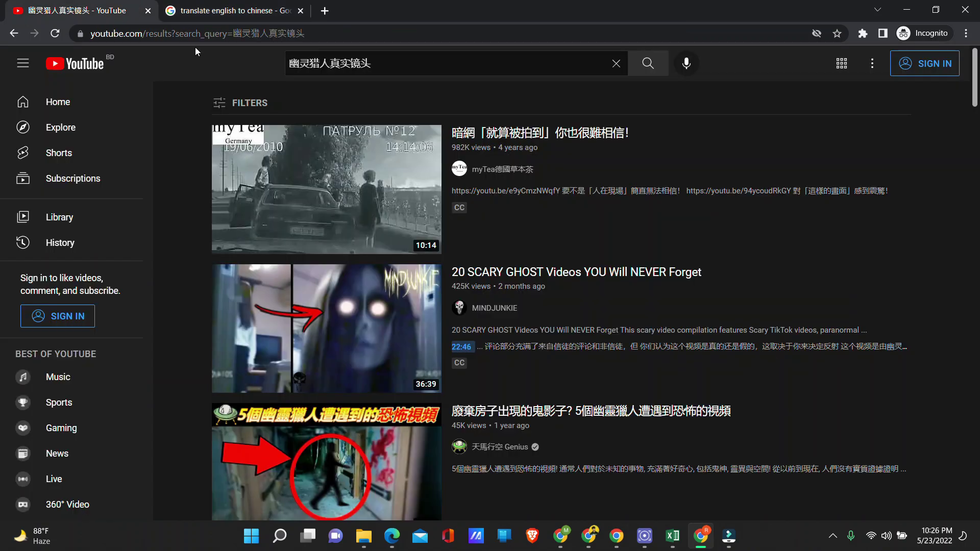
{"action": "left_click_drag", "start_coordinate": [389, 62], "coordinate": [167, 64]}
{"action": "key", "text": "ctrl+v"}
{"action": "left_click", "coordinate": [648, 64]}
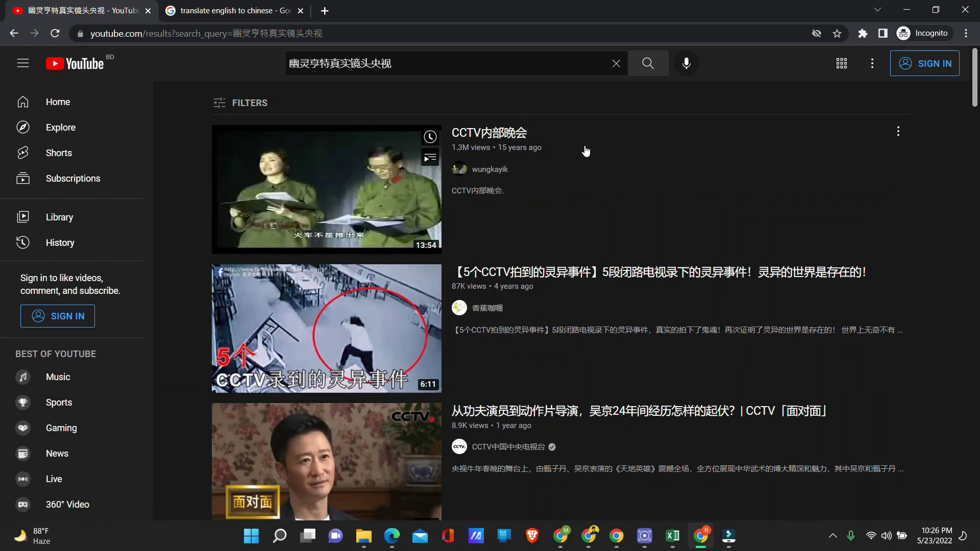
Open the result video about five paranormal events caught on CCTV (5个CCTV拍到的灵异事件) and mute its sound.
{"action": "scroll", "coordinate": [361, 219], "scroll_direction": "down", "scroll_amount": 3}
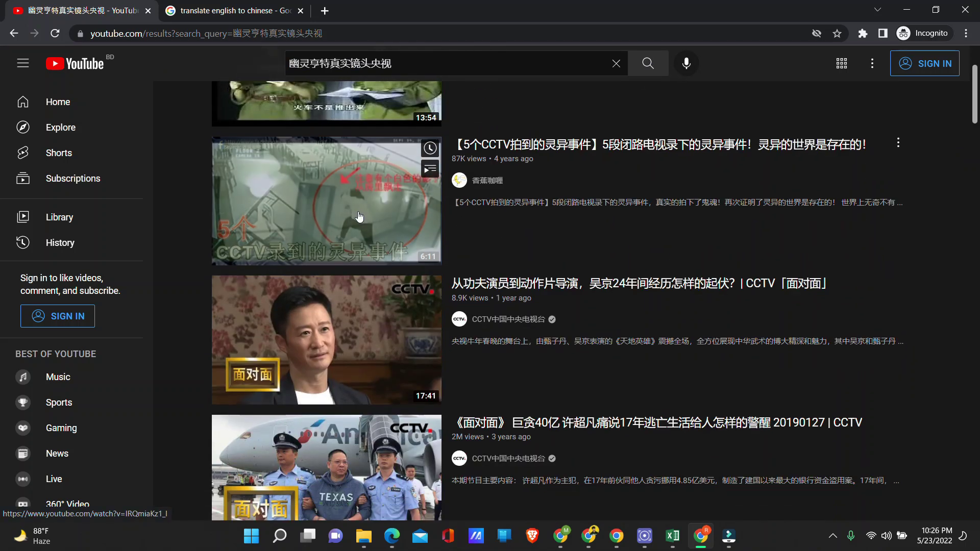
{"action": "left_click", "coordinate": [359, 213]}
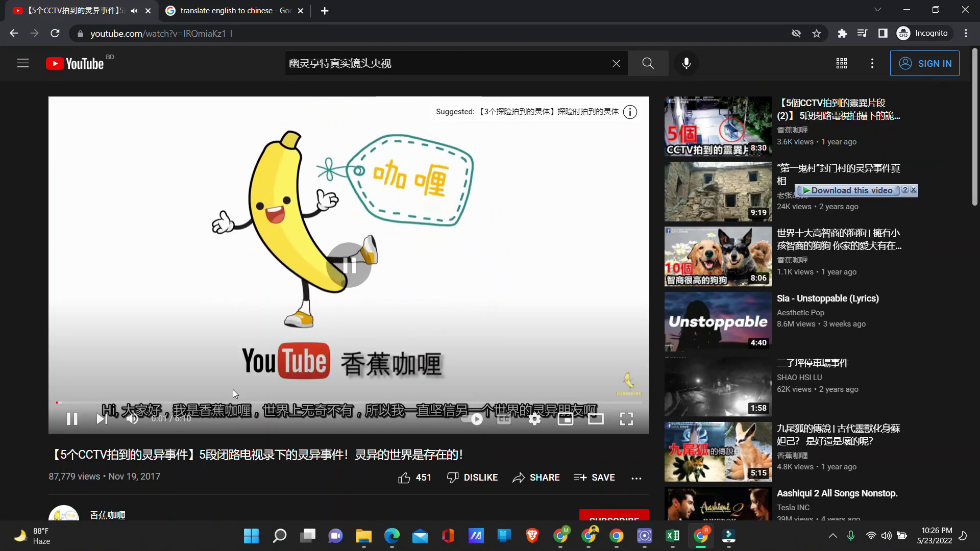
{"action": "left_click", "coordinate": [132, 419]}
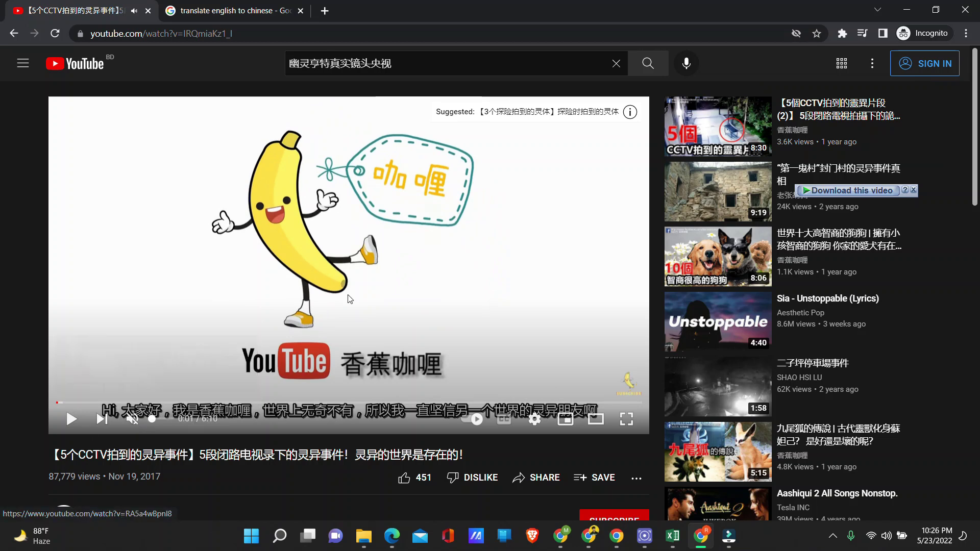
Pause the video about five paranormal CCTV events and copy its web address.
{"action": "left_click", "coordinate": [368, 290]}
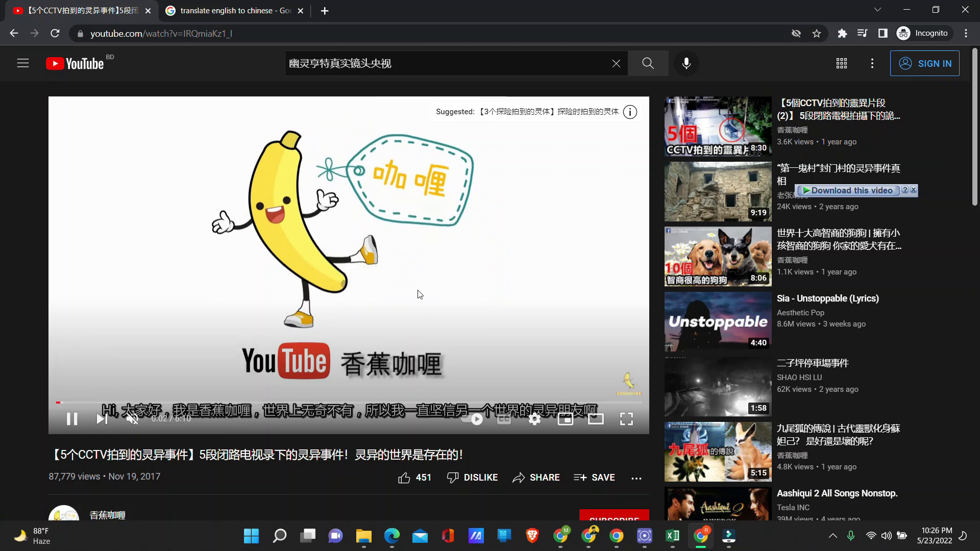
{"action": "left_click", "coordinate": [413, 255]}
{"action": "left_click", "coordinate": [240, 33]}
{"action": "right_click", "coordinate": [243, 32]}
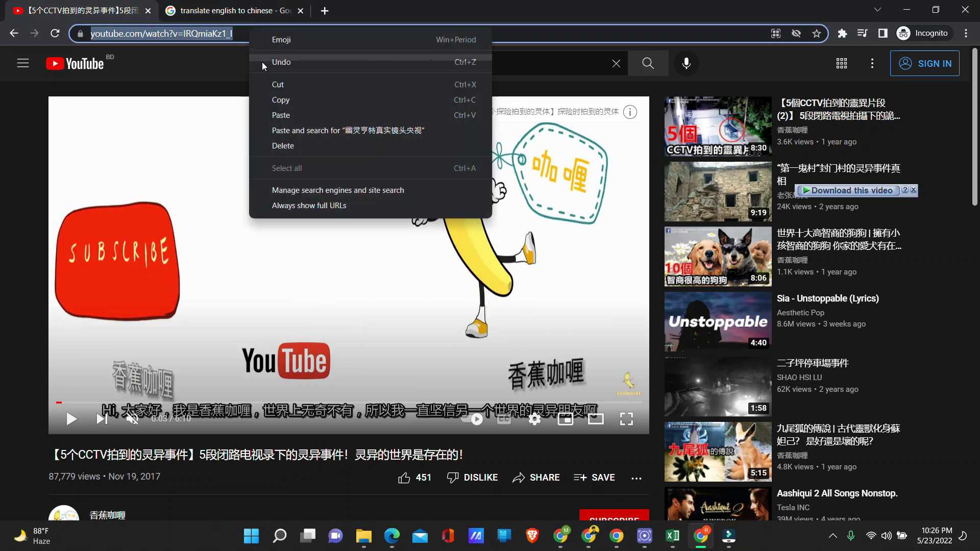
{"action": "left_click", "coordinate": [283, 99]}
Search Google for "yt1 download" in a new tab and open the YT1s.com YouTube downloader.
{"action": "key", "text": "ctrl+t"}
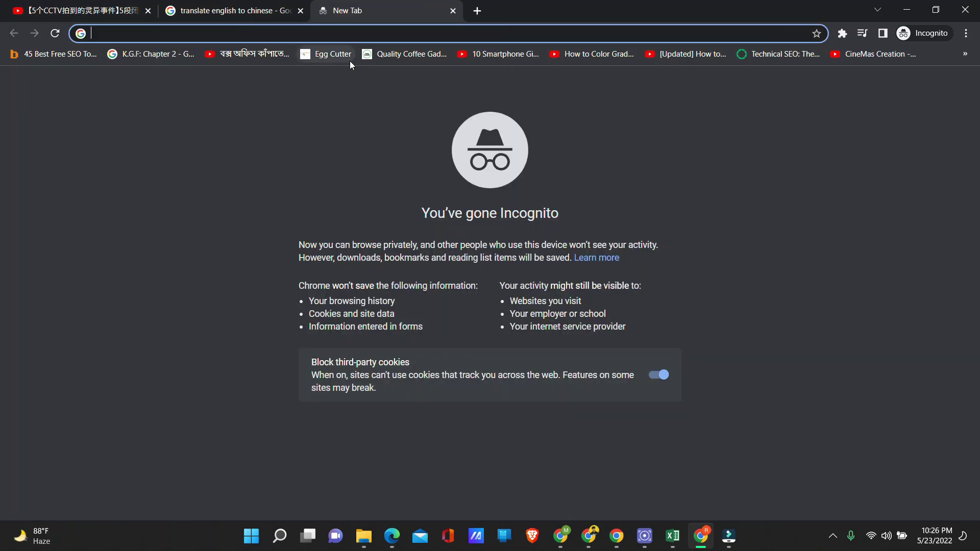
{"action": "type", "text": "yt"}
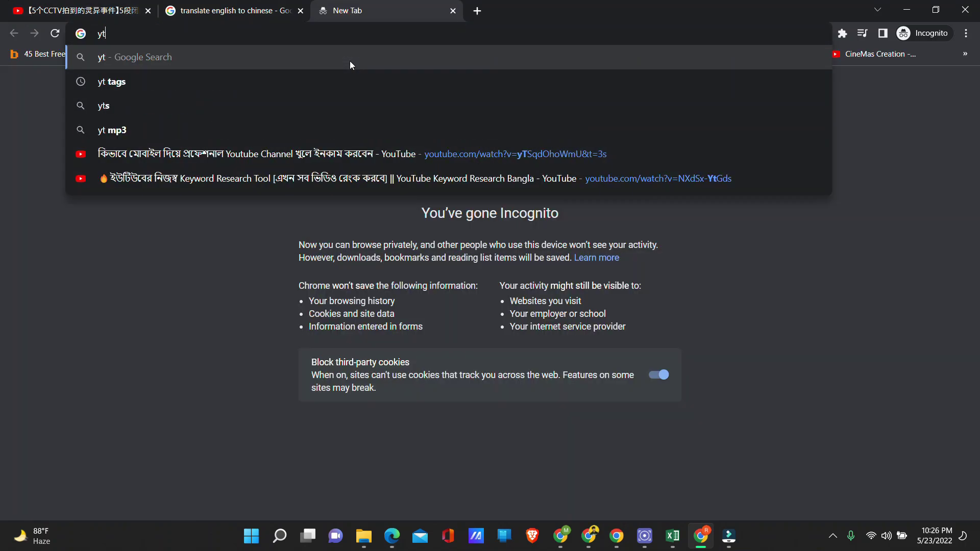
{"action": "type", "text": "1 download"}
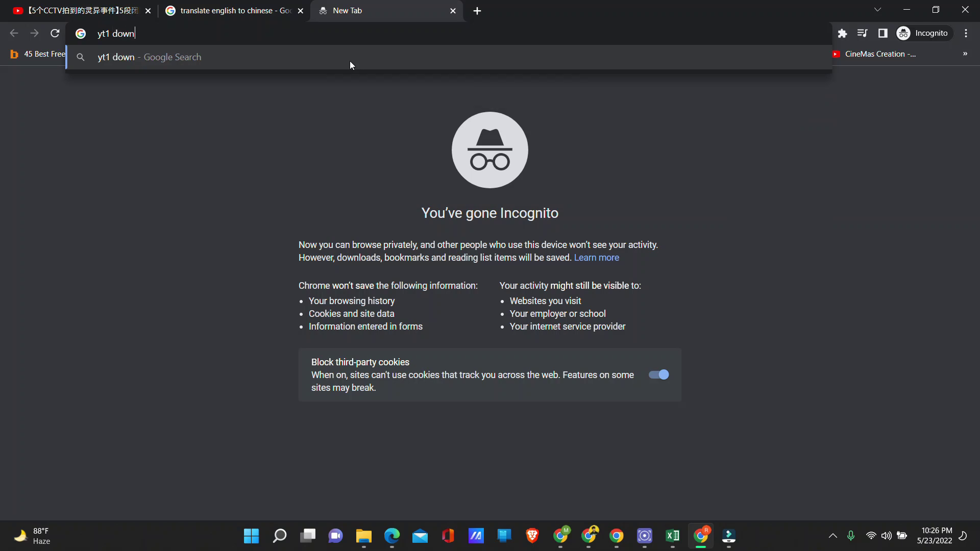
{"action": "key", "text": "Return"}
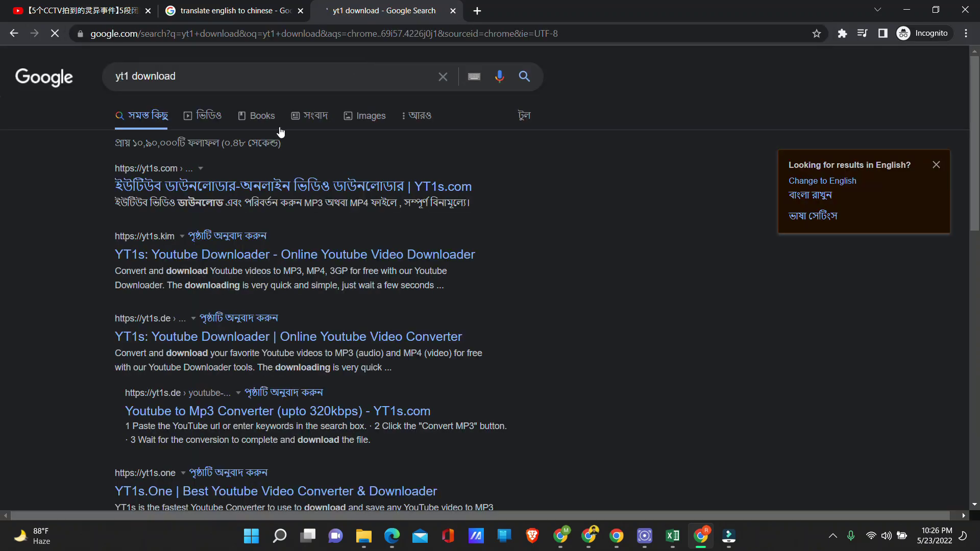
{"action": "left_click", "coordinate": [246, 185]}
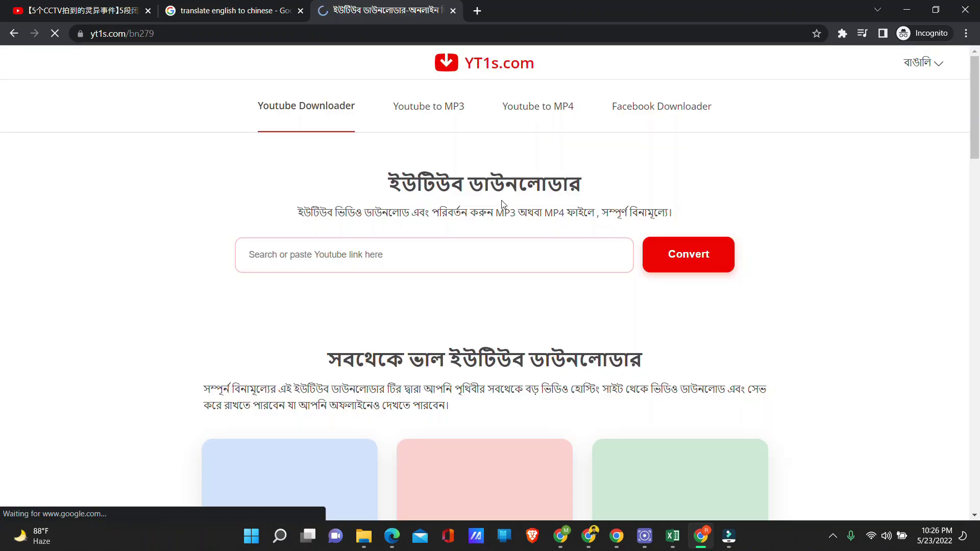
Paste the copied YouTube link into the downloader and convert it.
{"action": "left_click", "coordinate": [605, 258]}
{"action": "key", "text": "ctrl+v"}
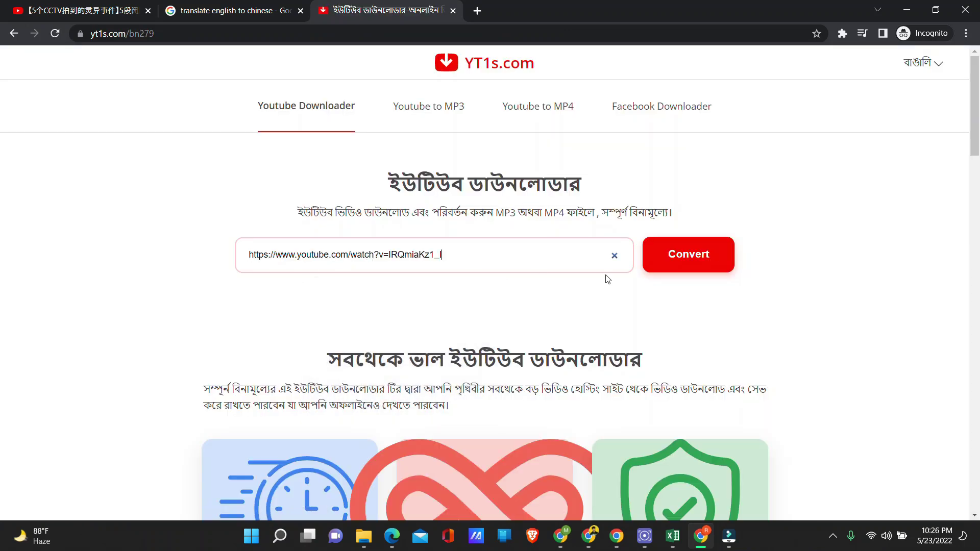
{"action": "left_click", "coordinate": [688, 255]}
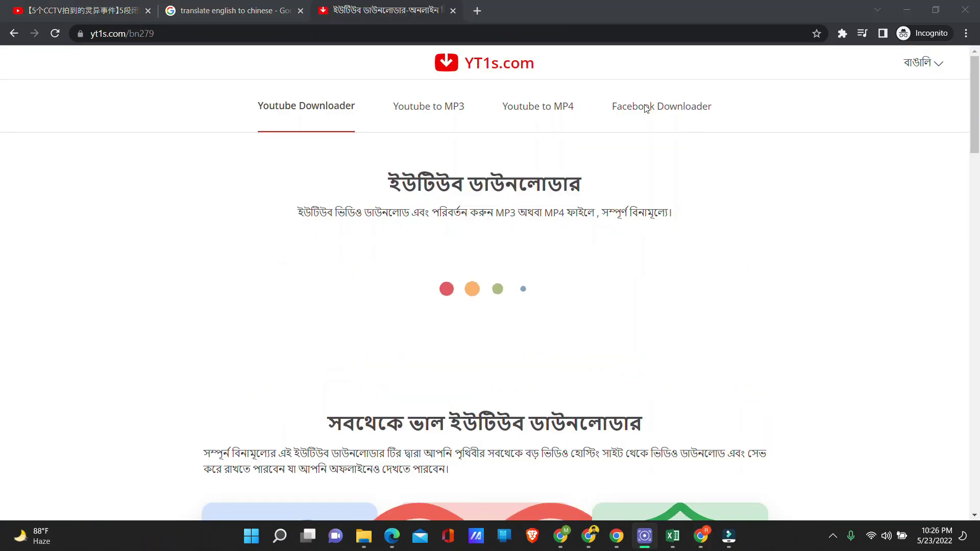
Request the 1080p MP4 version of the video for download and close the advertising page it opens.
{"action": "scroll", "coordinate": [585, 246], "scroll_direction": "down", "scroll_amount": 2}
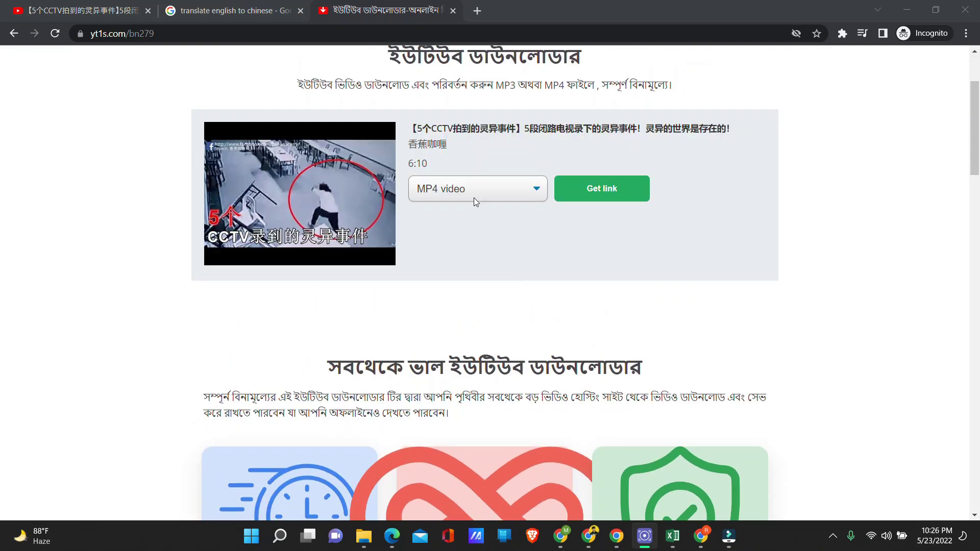
{"action": "left_click", "coordinate": [474, 197]}
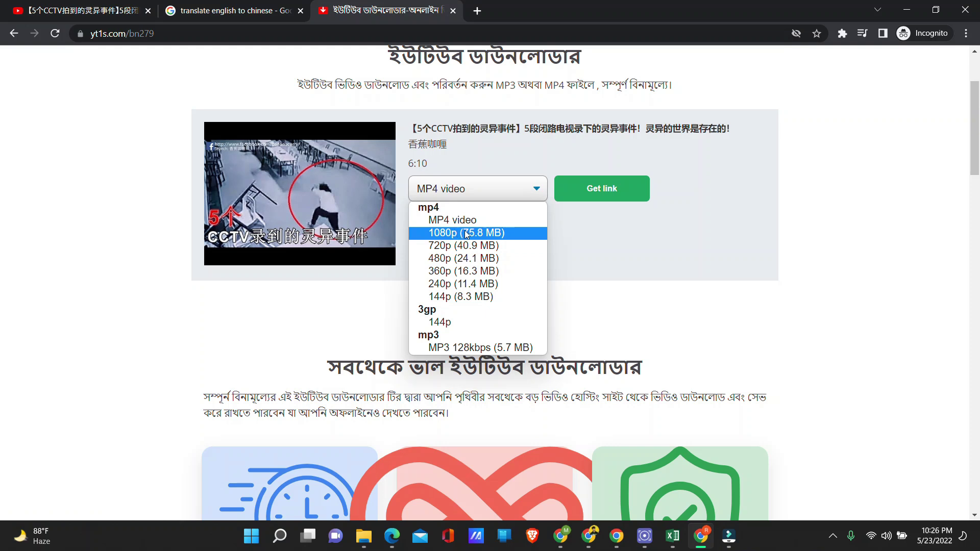
{"action": "left_click", "coordinate": [466, 232]}
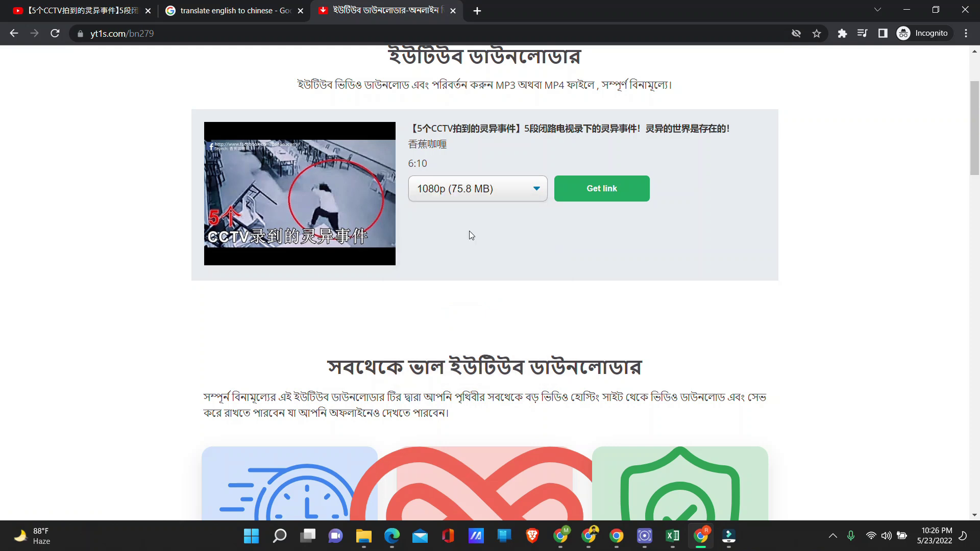
{"action": "left_click", "coordinate": [623, 197]}
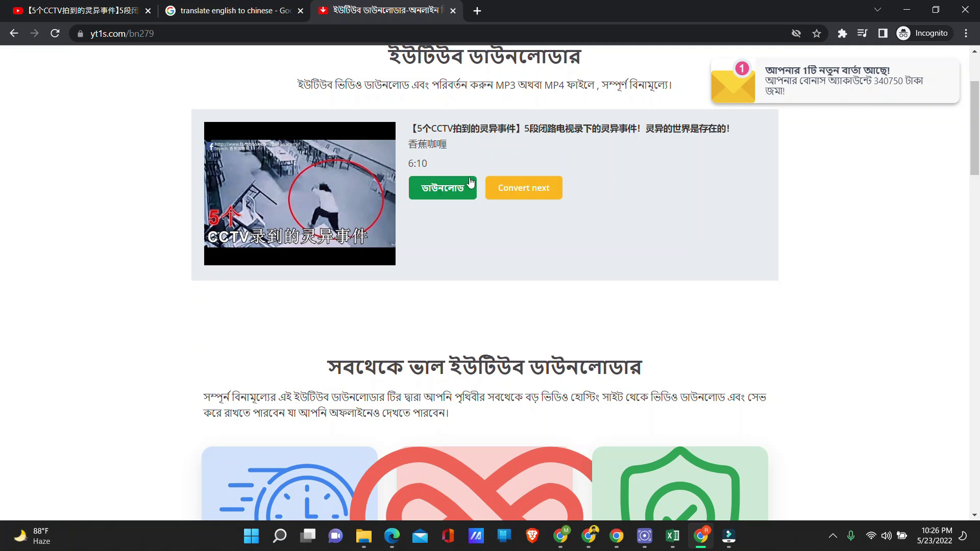
{"action": "left_click", "coordinate": [444, 188]}
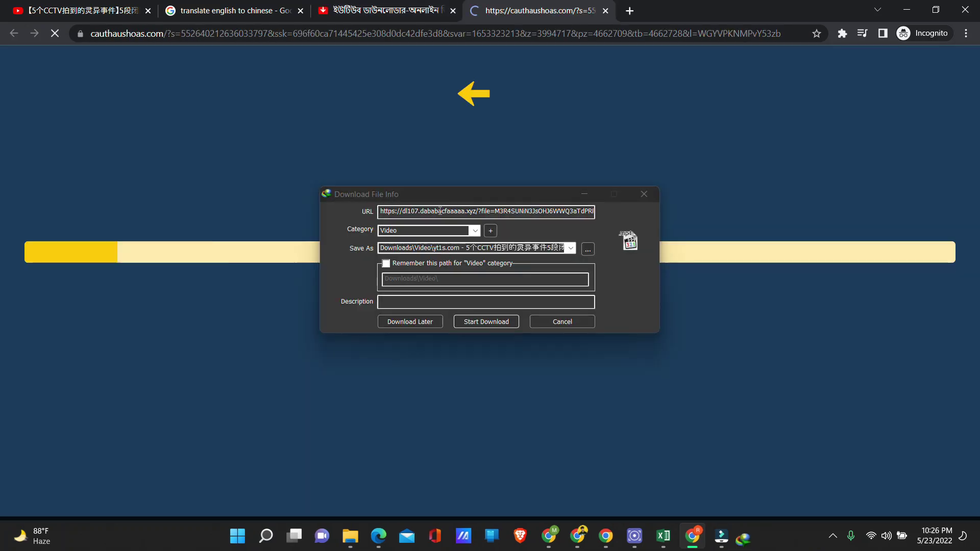
{"action": "left_click", "coordinate": [601, 14]}
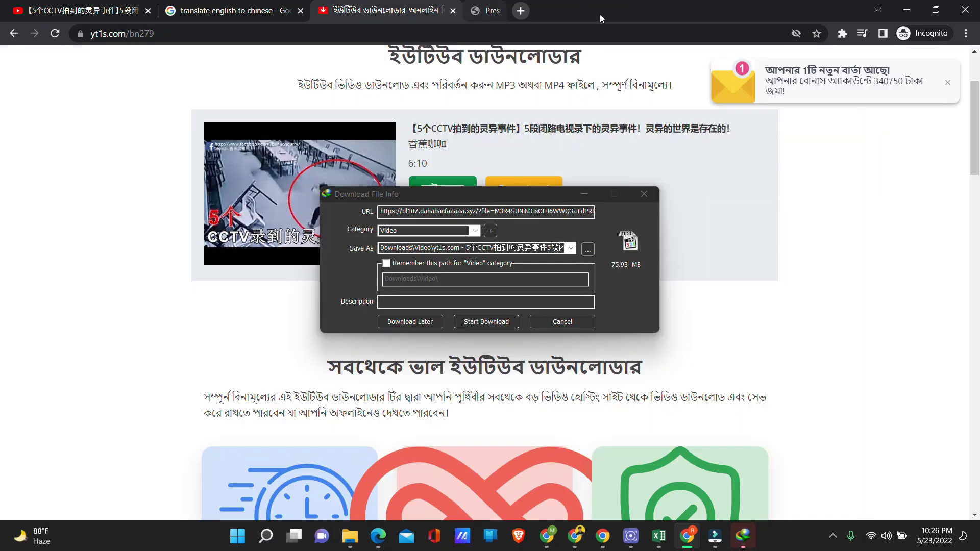
Create a folder "Gost hant" on drive New Volume (H:), save the video there and start the download.
{"action": "left_click", "coordinate": [588, 249]}
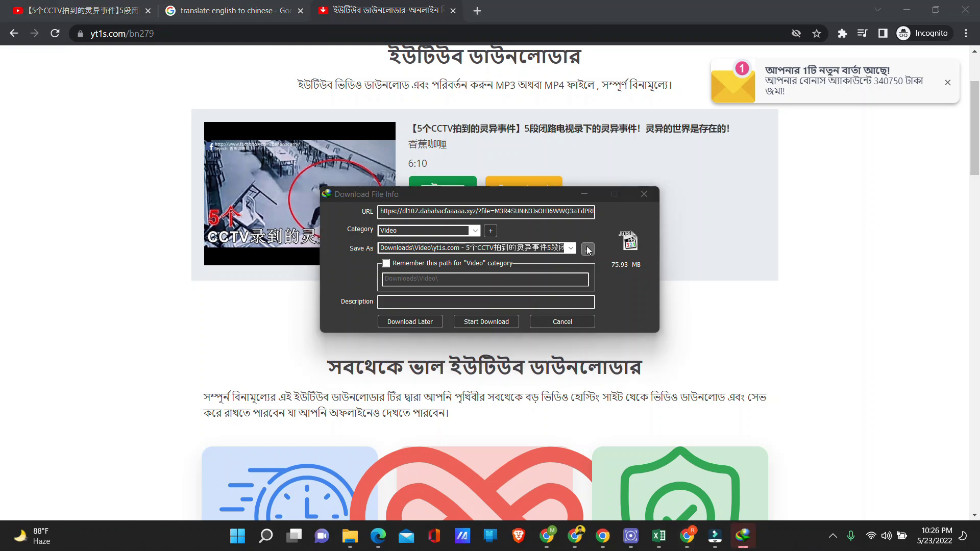
{"action": "scroll", "coordinate": [287, 215], "scroll_direction": "down", "scroll_amount": 2}
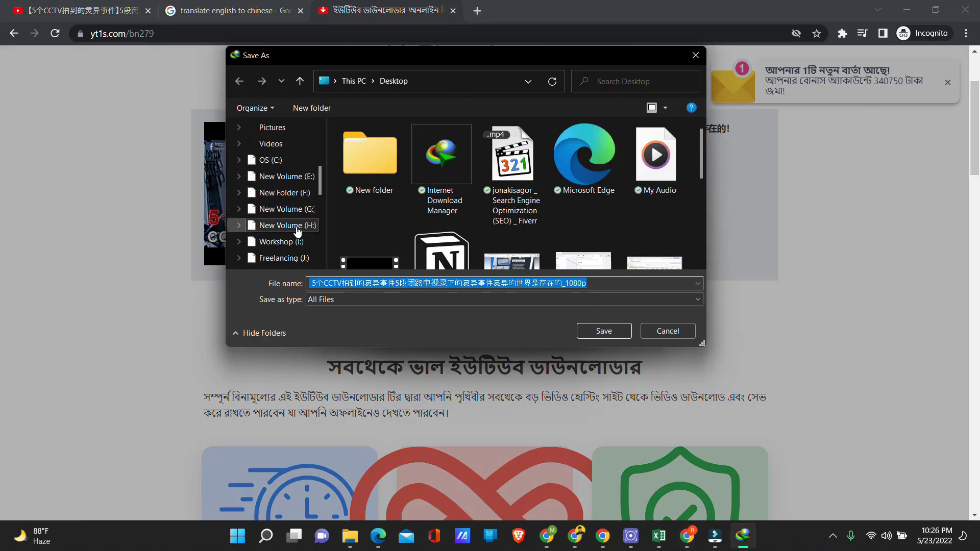
{"action": "left_click", "coordinate": [285, 226]}
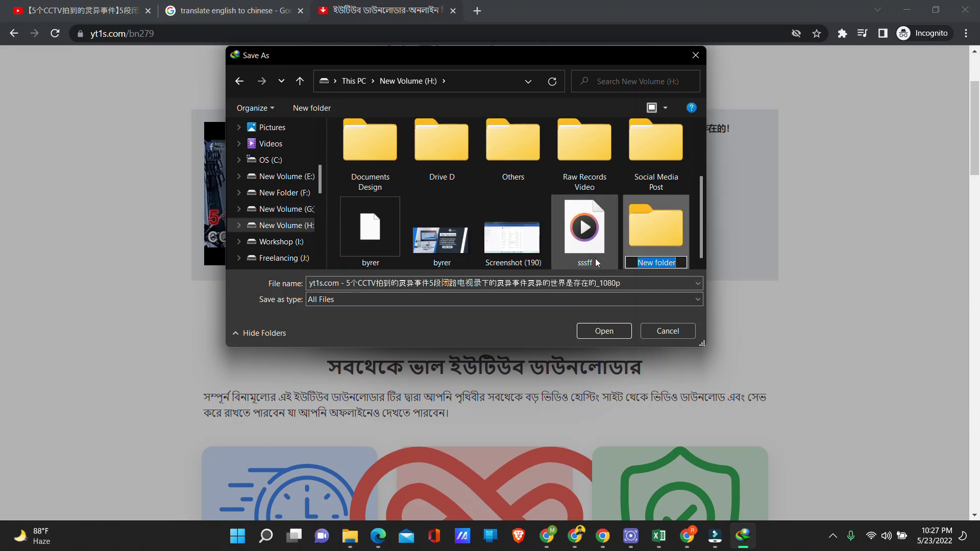
{"action": "type", "text": "Gost hant"}
{"action": "key", "text": "Return"}
{"action": "key", "text": "Return"}
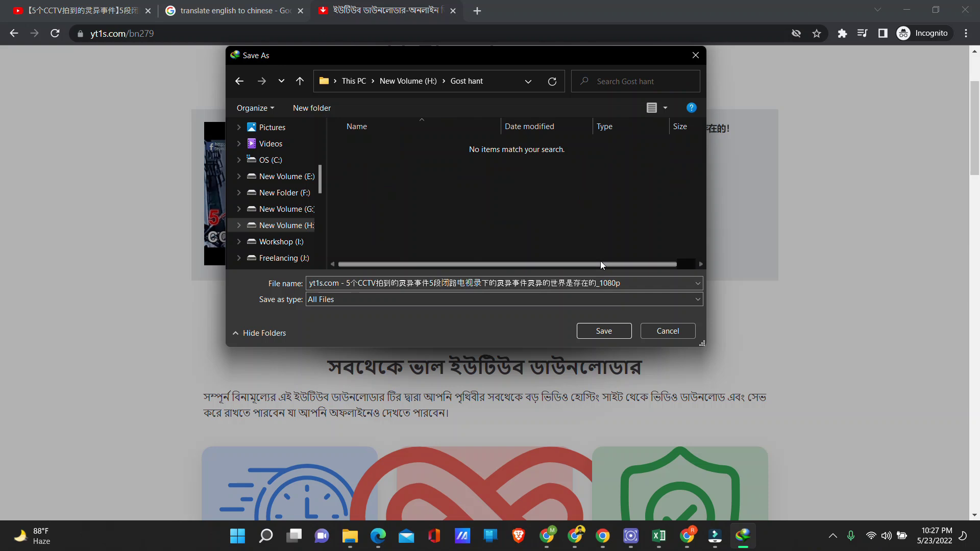
{"action": "left_click", "coordinate": [599, 332]}
{"action": "left_click", "coordinate": [490, 325]}
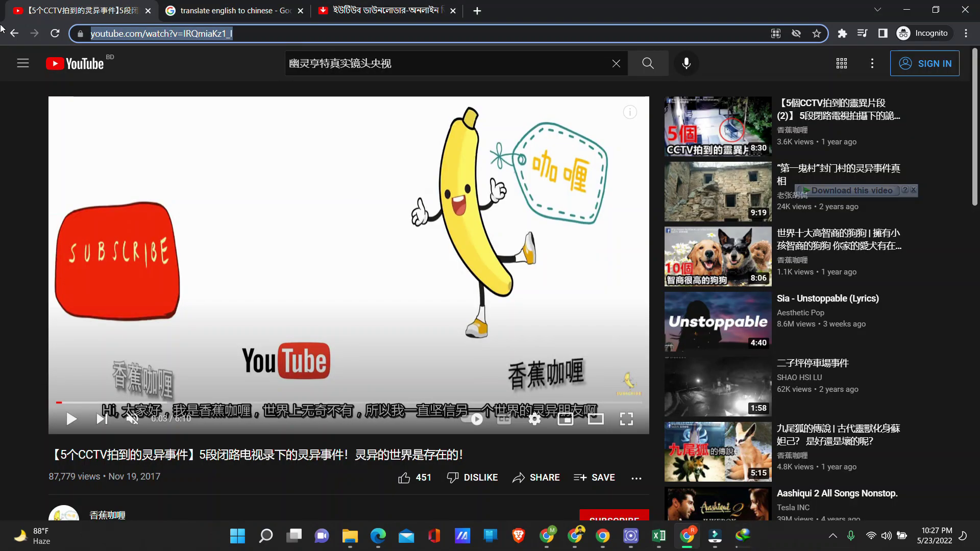
Go back from the YouTube video to the মায়াজাল channel's videos page.
{"action": "left_click", "coordinate": [13, 35]}
{"action": "left_click", "coordinate": [12, 35]}
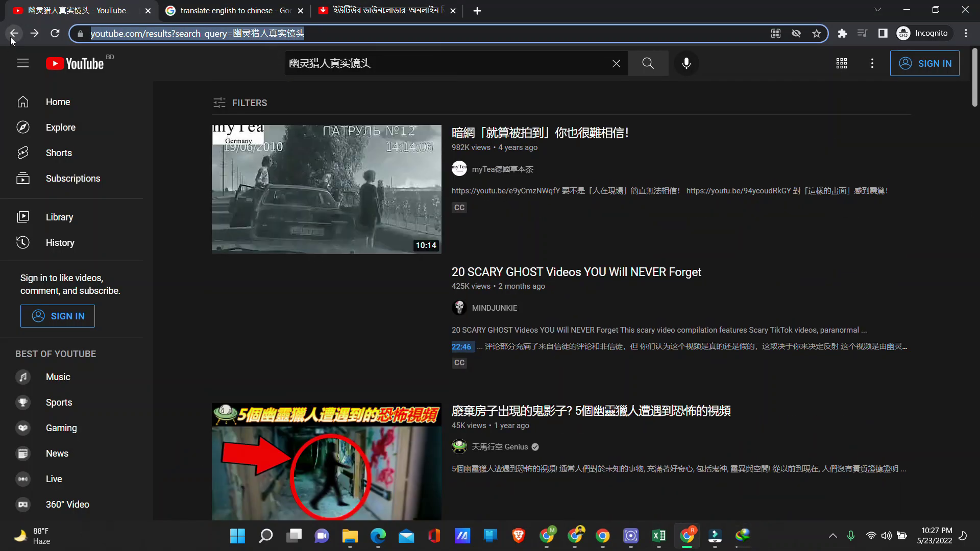
{"action": "left_click", "coordinate": [11, 37]}
{"action": "left_click", "coordinate": [11, 37]}
{"action": "left_click", "coordinate": [11, 37]}
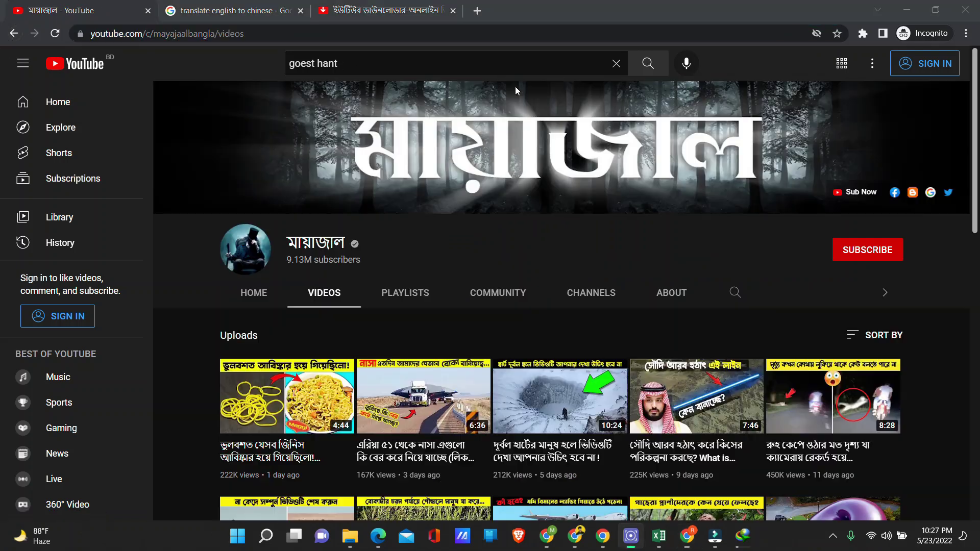
Search within the মায়াজাল channel for "gost hant".
{"action": "scroll", "coordinate": [805, 304], "scroll_direction": "down", "scroll_amount": 2}
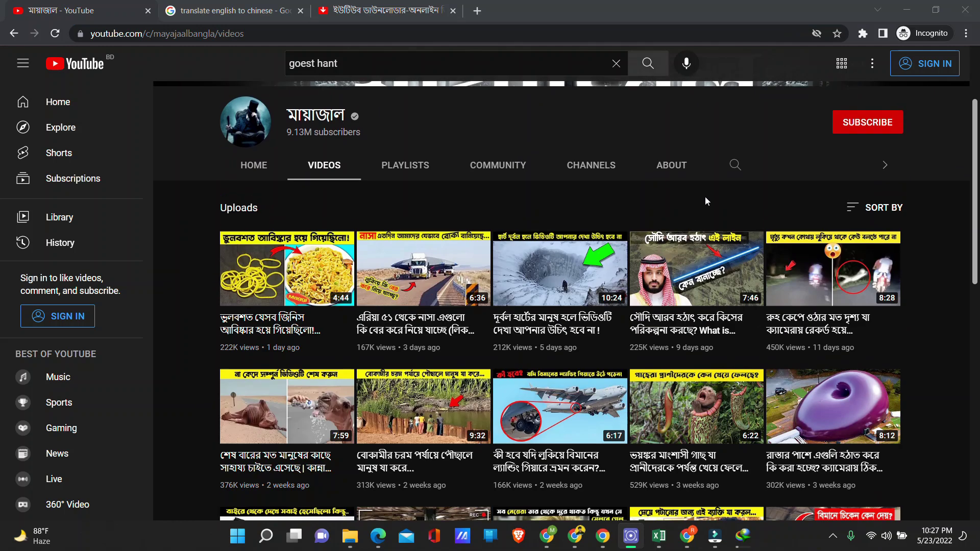
{"action": "left_click", "coordinate": [736, 168]}
{"action": "key", "text": "ctrl+v"}
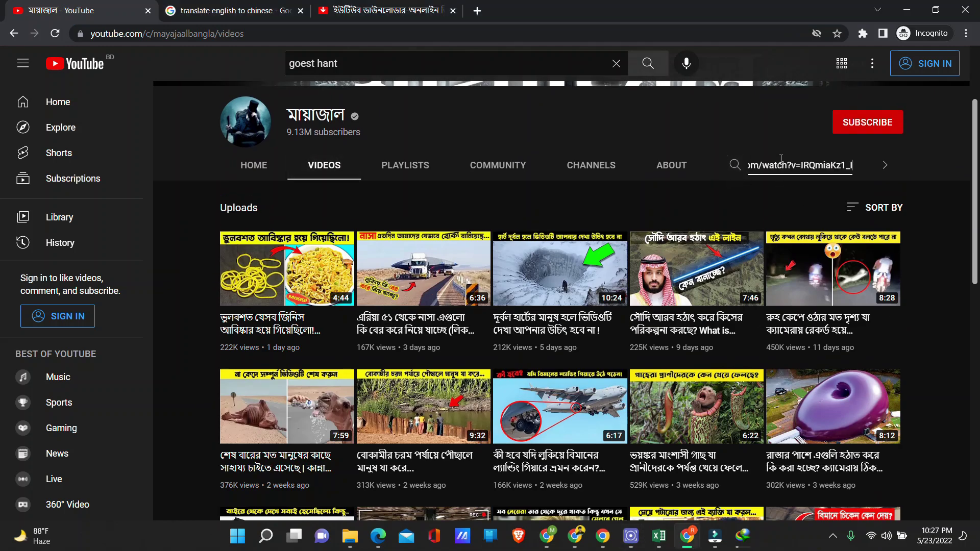
{"action": "key", "text": "ctrl+z"}
{"action": "key", "text": "Return"}
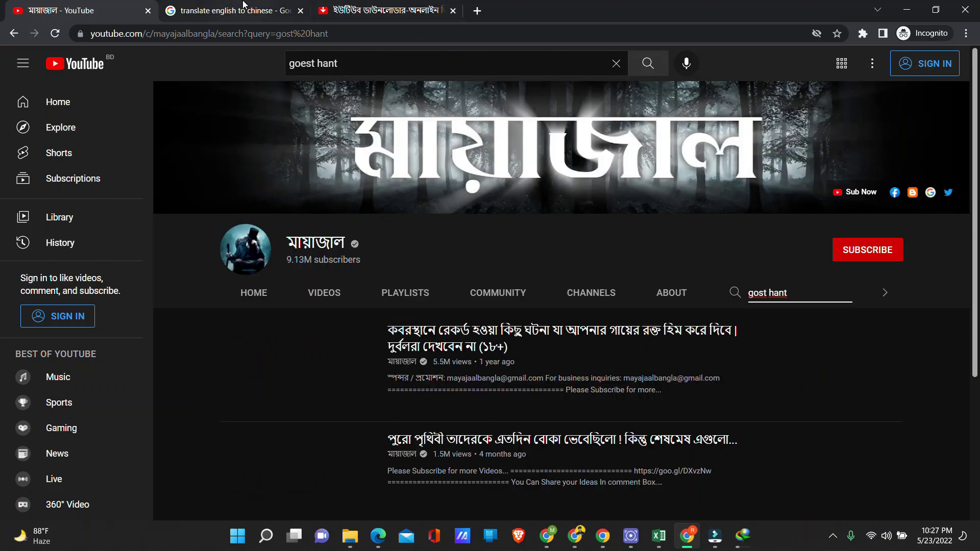
Copy "Ghost Hunte" from the Google translator and search the মায়াজাল channel for it instead.
{"action": "key", "text": "ctrl+Tab"}
{"action": "triple_click", "coordinate": [200, 211]}
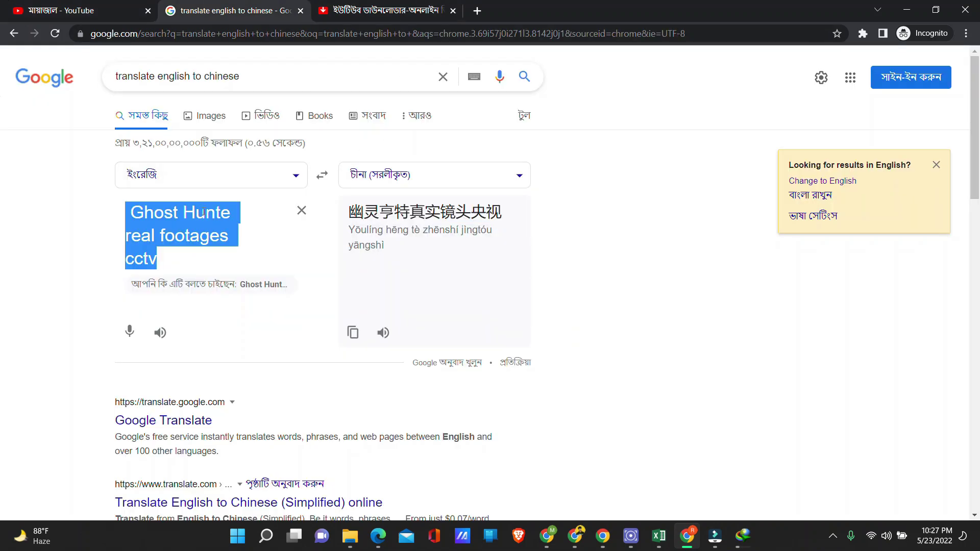
{"action": "left_click", "coordinate": [232, 212]}
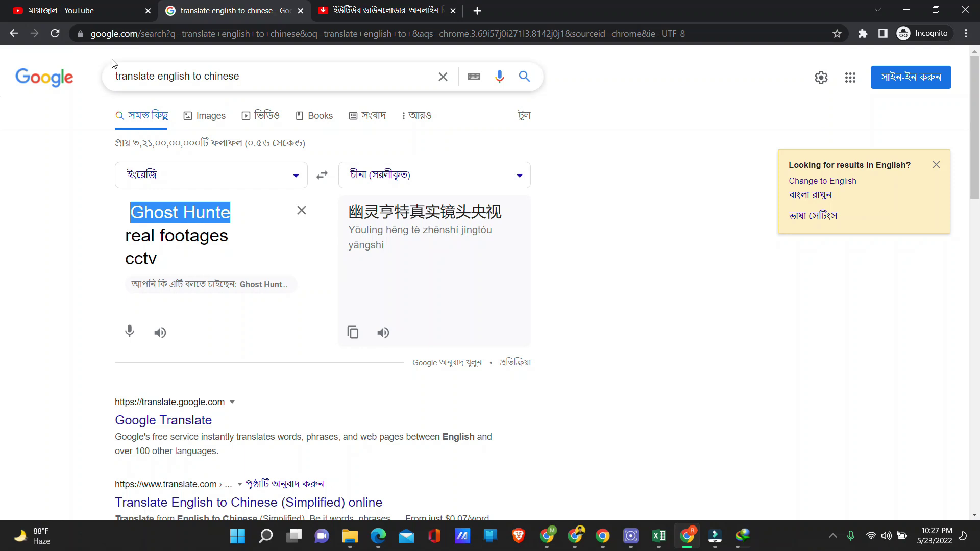
{"action": "left_click", "coordinate": [102, 10]}
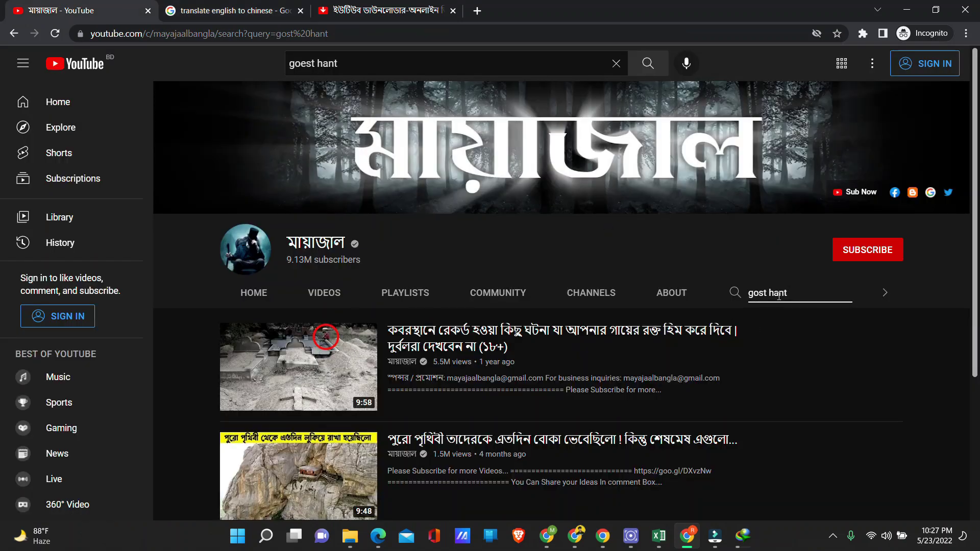
{"action": "left_click_drag", "start_coordinate": [797, 294], "coordinate": [687, 302]}
{"action": "type", "text": "Ghost Hunte"}
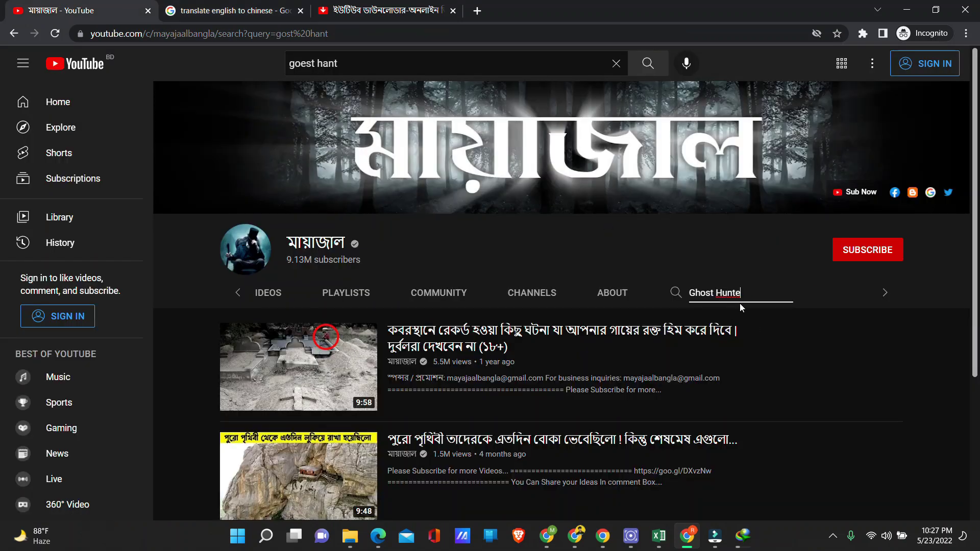
{"action": "key", "text": "Return"}
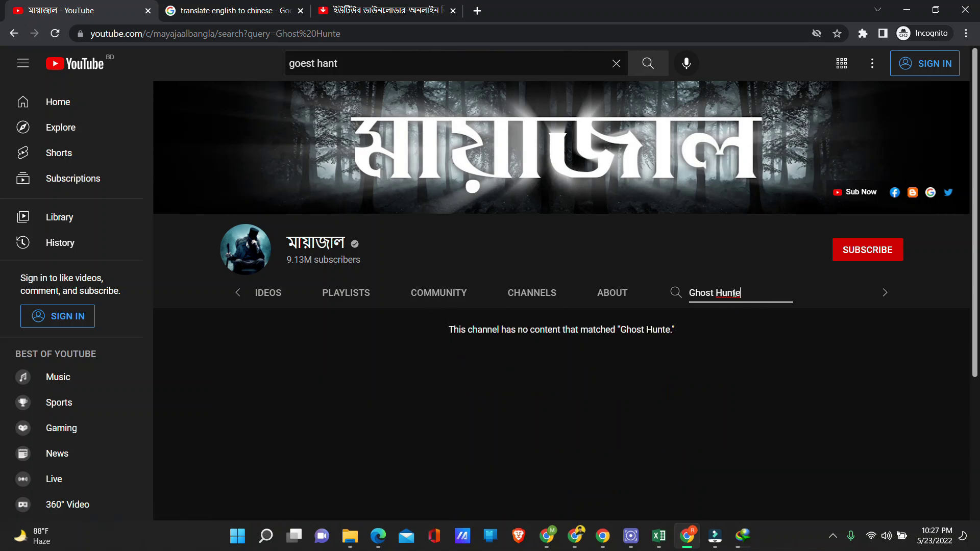
Shorten the channel search to "Ghost Hunt" and open the resulting video about incidents recorded in a graveyard (কবরস্থানে রেকর্ড হওয়া কিছু ঘটনা).
{"action": "key", "text": "Return"}
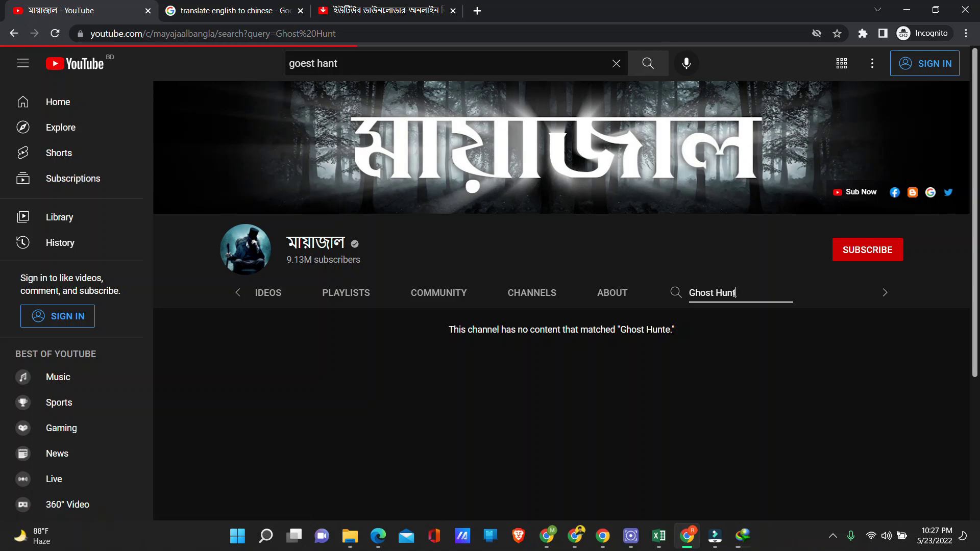
{"action": "scroll", "coordinate": [467, 352], "scroll_direction": "down", "scroll_amount": 4}
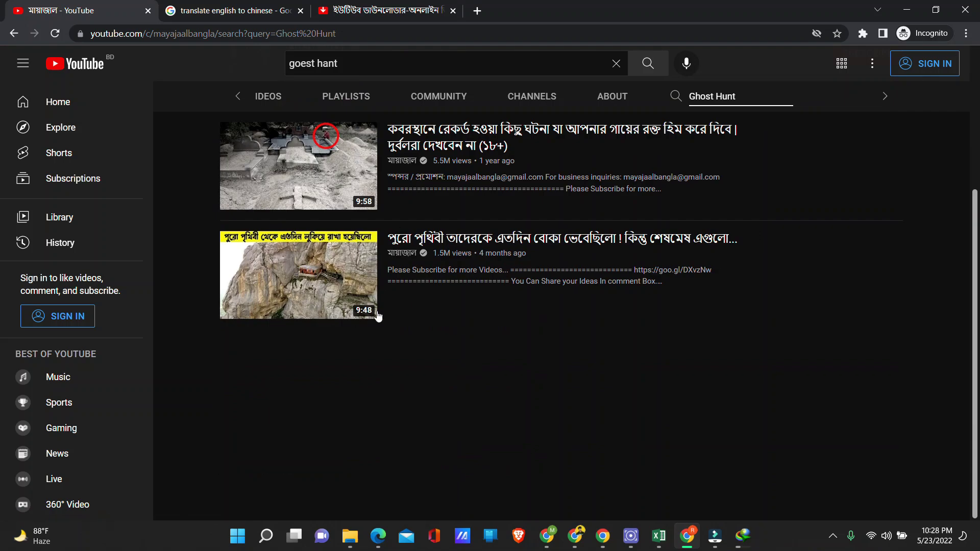
{"action": "scroll", "coordinate": [453, 323], "scroll_direction": "up", "scroll_amount": 4}
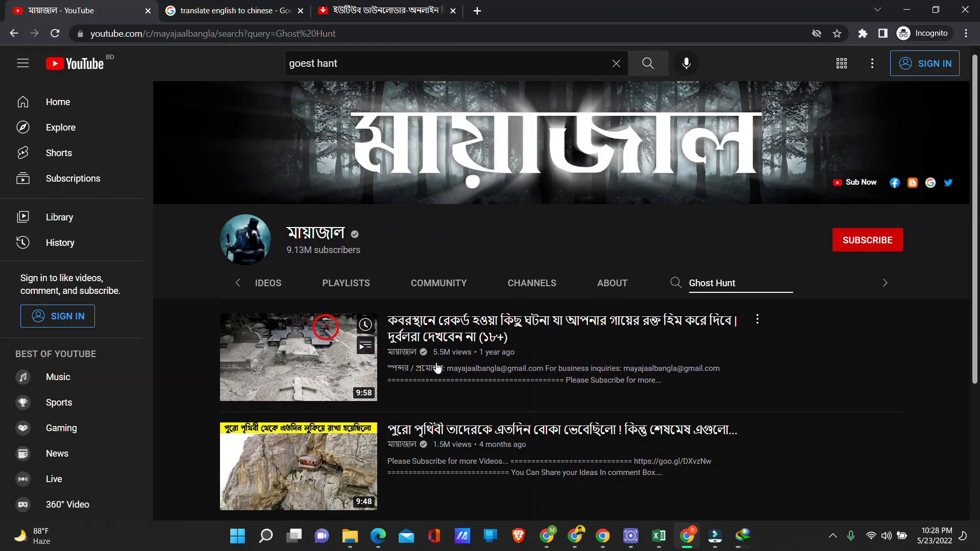
{"action": "mouse_move", "coordinate": [307, 365]}
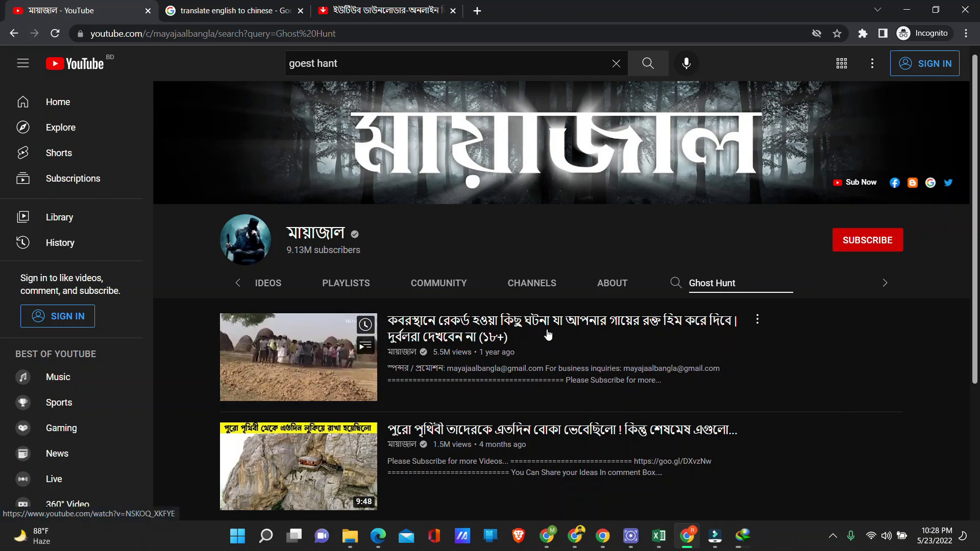
{"action": "left_click", "coordinate": [499, 394]}
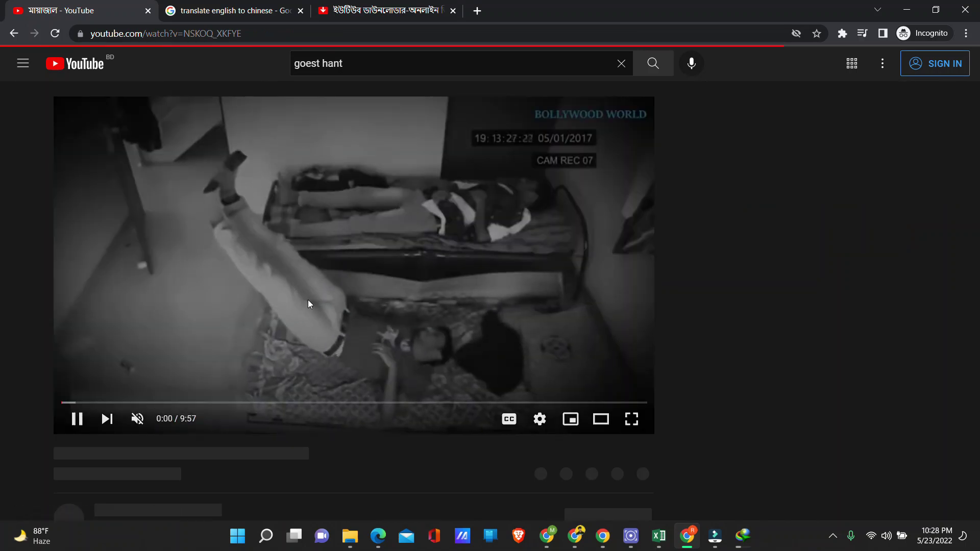
Pause the graveyard incidents video and look over its page and the related videos.
{"action": "left_click", "coordinate": [357, 264]}
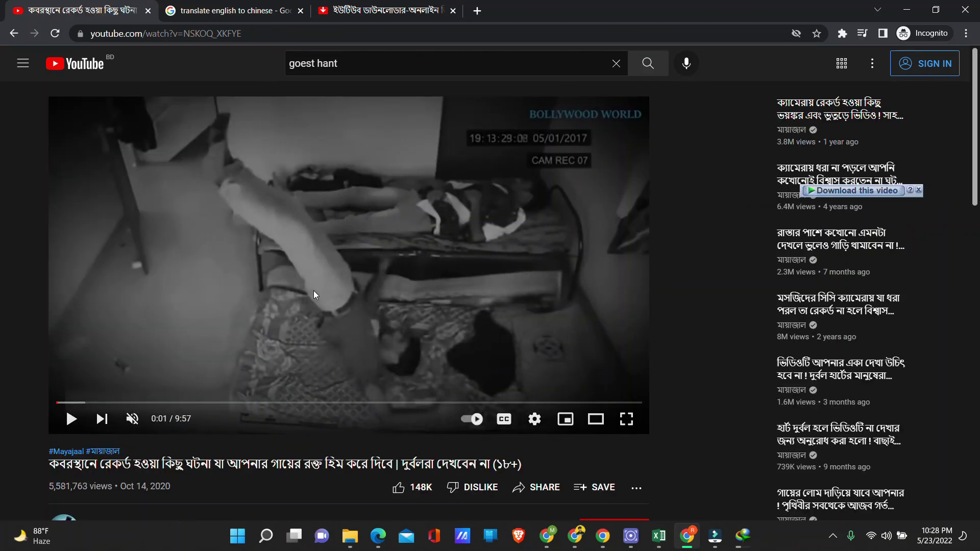
{"action": "scroll", "coordinate": [313, 293], "scroll_direction": "down", "scroll_amount": 3}
{"action": "scroll", "coordinate": [313, 293], "scroll_direction": "down", "scroll_amount": 2}
{"action": "scroll", "coordinate": [374, 319], "scroll_direction": "up", "scroll_amount": 5}
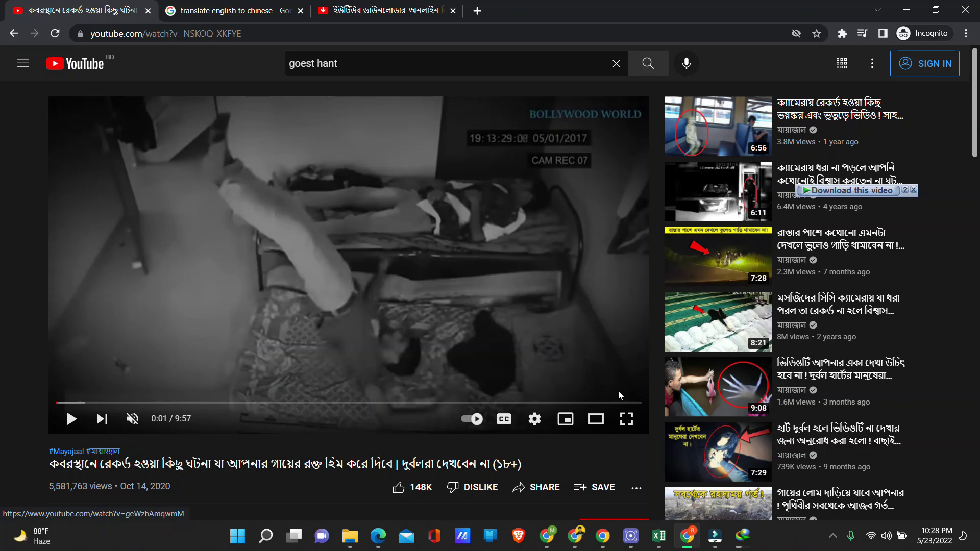
{"action": "scroll", "coordinate": [636, 421], "scroll_direction": "down", "scroll_amount": 5}
{"action": "scroll", "coordinate": [636, 421], "scroll_direction": "down", "scroll_amount": 2}
{"action": "scroll", "coordinate": [634, 416], "scroll_direction": "up", "scroll_amount": 7}
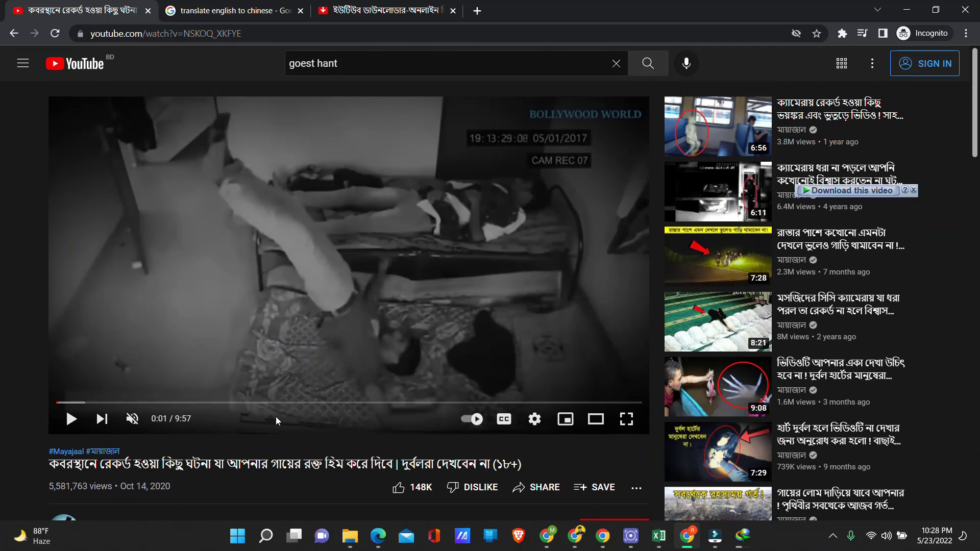
Copy the graveyard video's URL and submit it to the YT1s downloader as the next conversion, dismissing the bonus message popup.
{"action": "left_click", "coordinate": [296, 34]}
{"action": "right_click", "coordinate": [296, 32]}
{"action": "left_click", "coordinate": [329, 94]}
{"action": "left_click", "coordinate": [384, 10]}
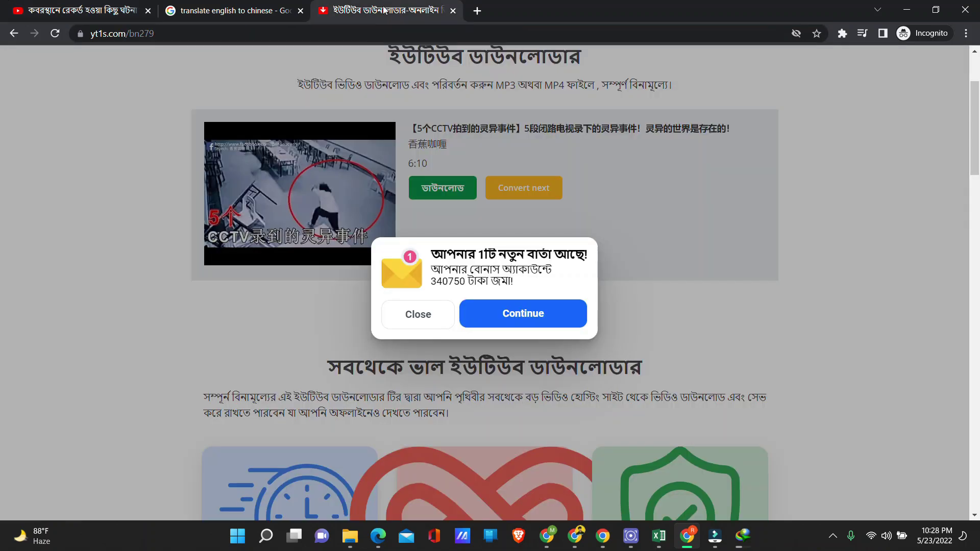
{"action": "left_click", "coordinate": [436, 308]}
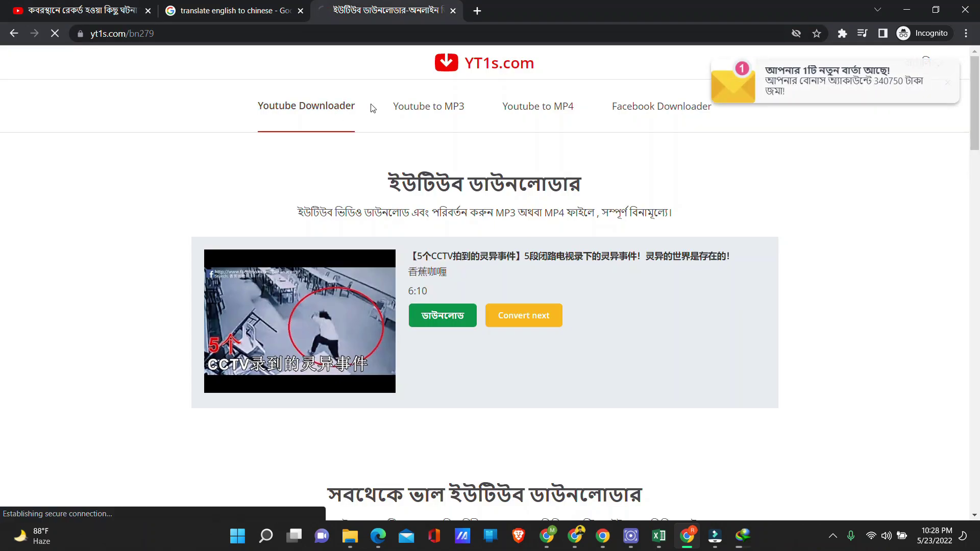
{"action": "left_click", "coordinate": [443, 261]}
{"action": "key", "text": "ctrl+v"}
{"action": "left_click", "coordinate": [713, 267]}
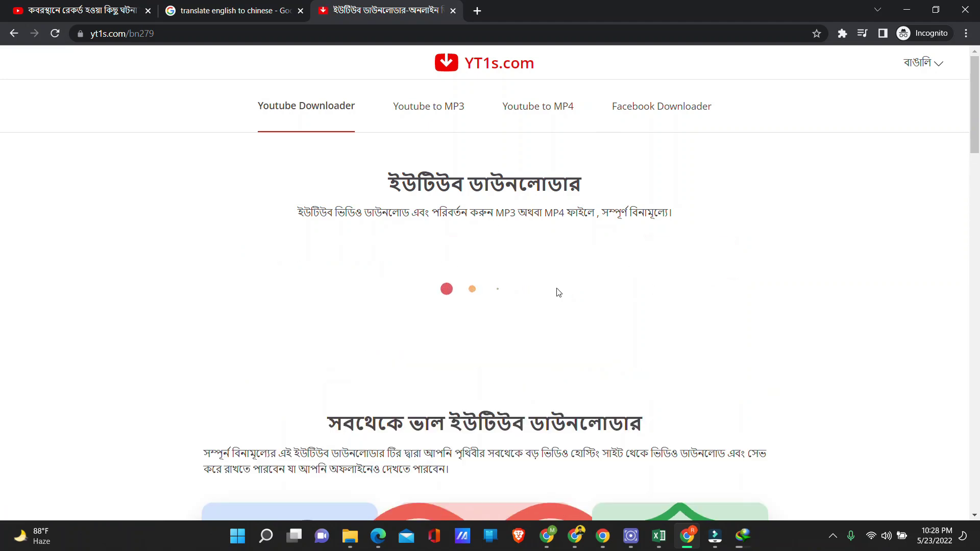
Choose the 1080p MP4 quality for the graveyard video and request its download link.
{"action": "left_click", "coordinate": [442, 331]}
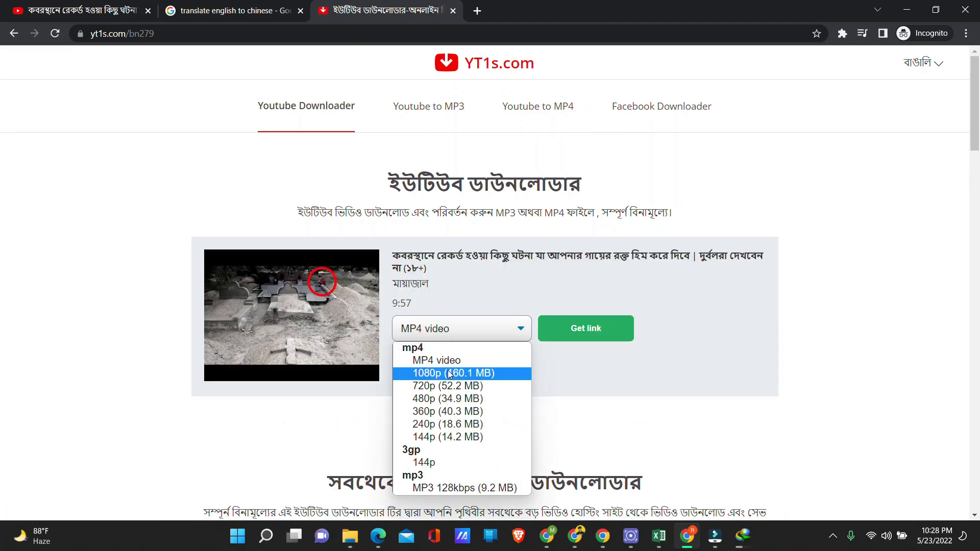
{"action": "left_click", "coordinate": [450, 374]}
{"action": "left_click", "coordinate": [561, 332]}
{"action": "scroll", "coordinate": [493, 300], "scroll_direction": "down", "scroll_amount": 3}
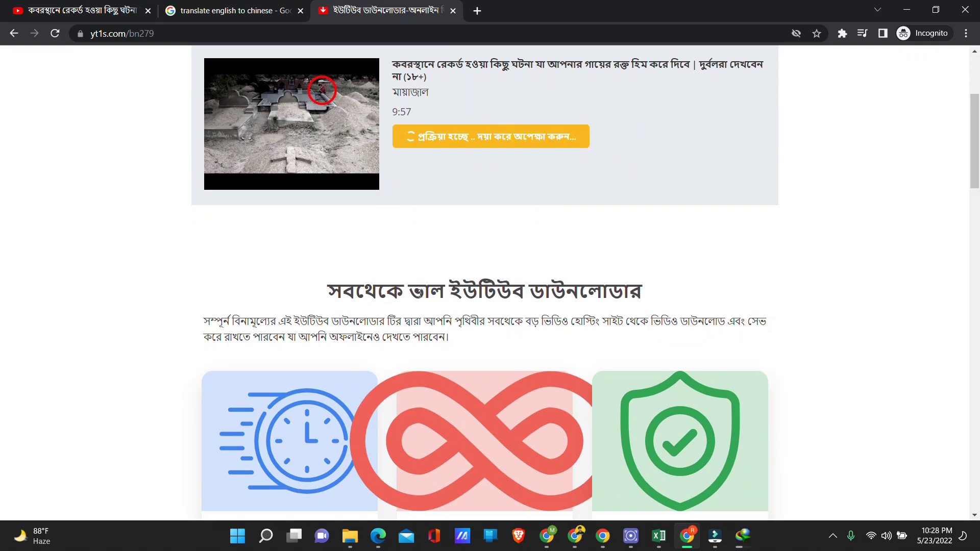
{"action": "scroll", "coordinate": [512, 265], "scroll_direction": "down", "scroll_amount": 3}
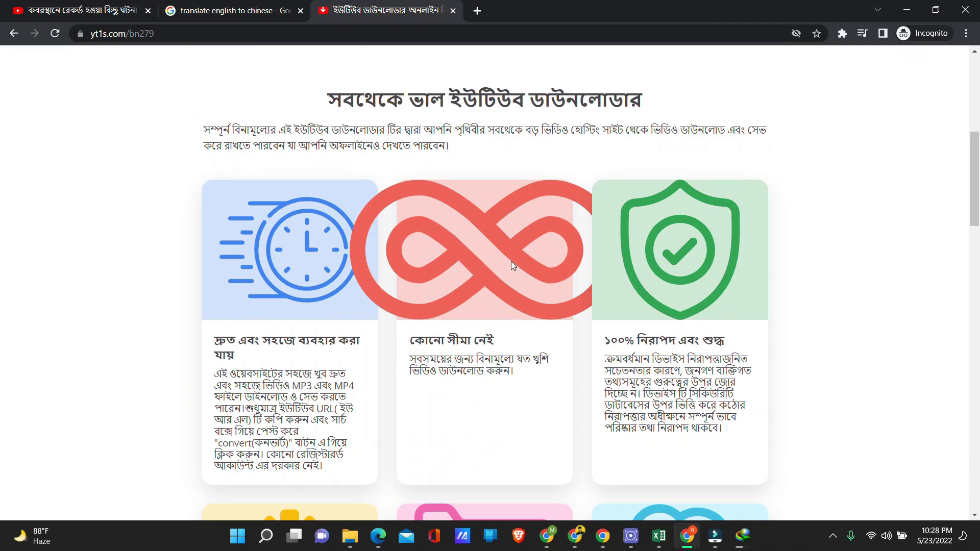
{"action": "scroll", "coordinate": [510, 261], "scroll_direction": "up", "scroll_amount": 6}
{"action": "scroll", "coordinate": [459, 314], "scroll_direction": "down", "scroll_amount": 6}
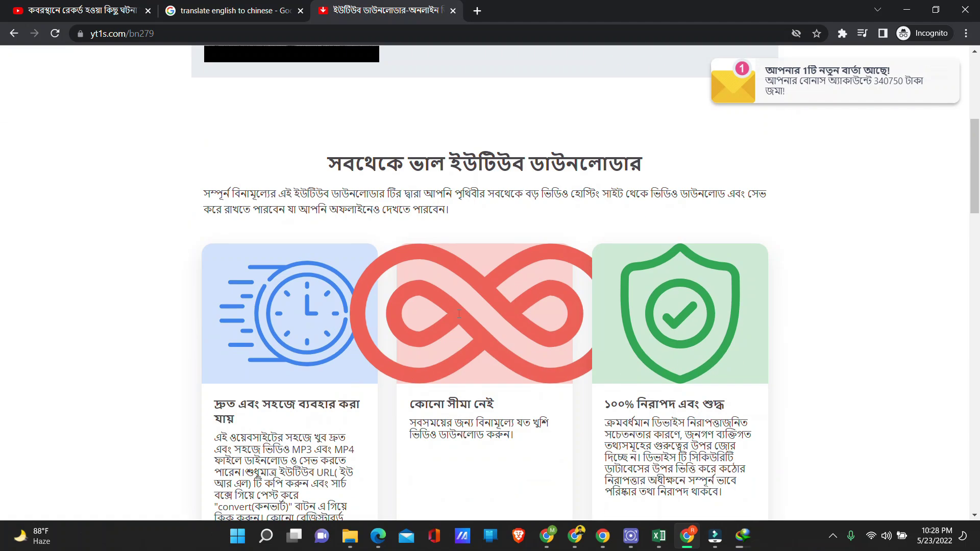
{"action": "scroll", "coordinate": [458, 309], "scroll_direction": "up", "scroll_amount": 6}
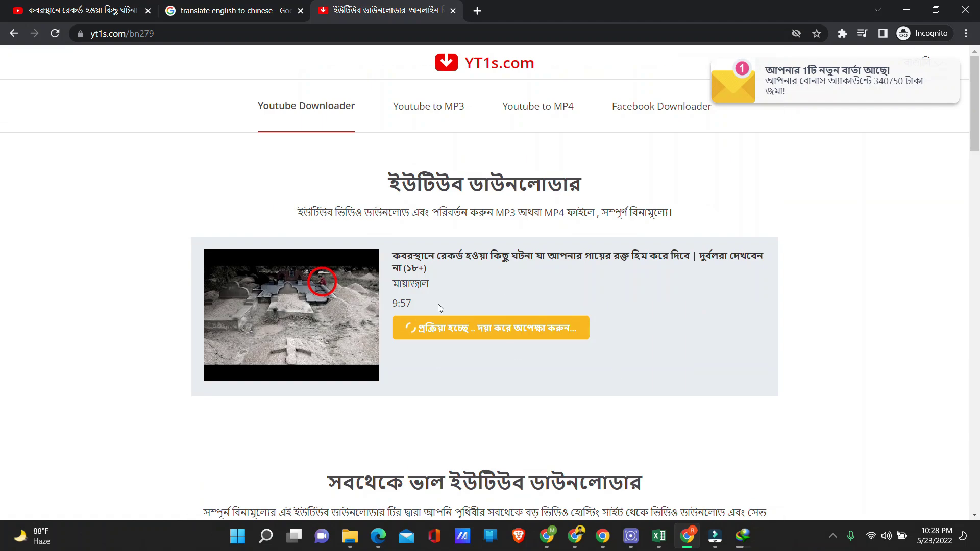
{"action": "left_click", "coordinate": [82, 10]}
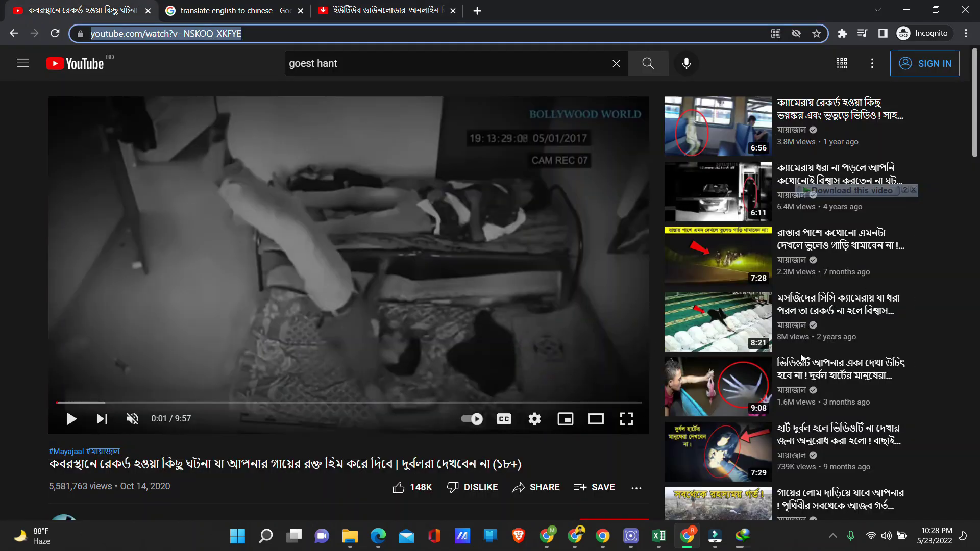
{"action": "scroll", "coordinate": [705, 361], "scroll_direction": "down", "scroll_amount": 3}
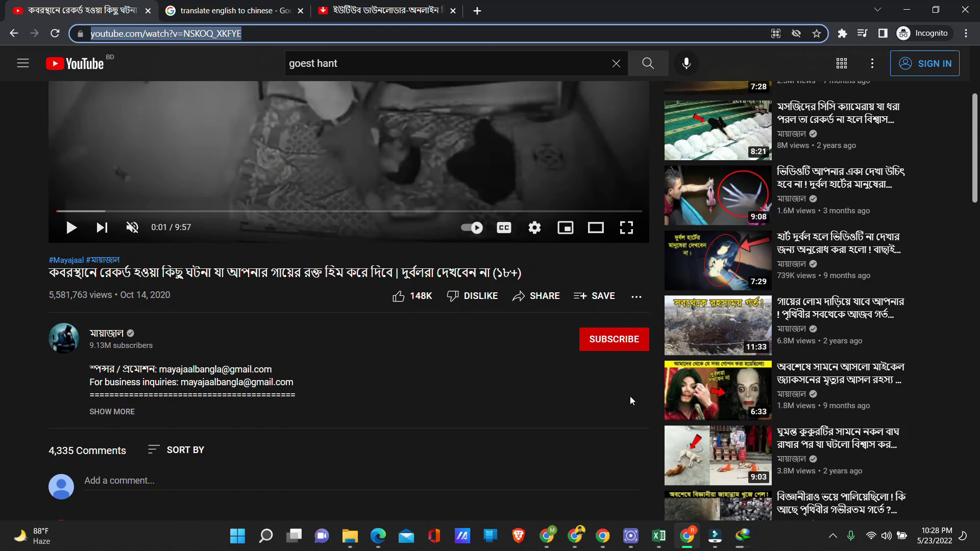
{"action": "scroll", "coordinate": [589, 390], "scroll_direction": "down", "scroll_amount": 2}
{"action": "scroll", "coordinate": [528, 386], "scroll_direction": "up", "scroll_amount": 5}
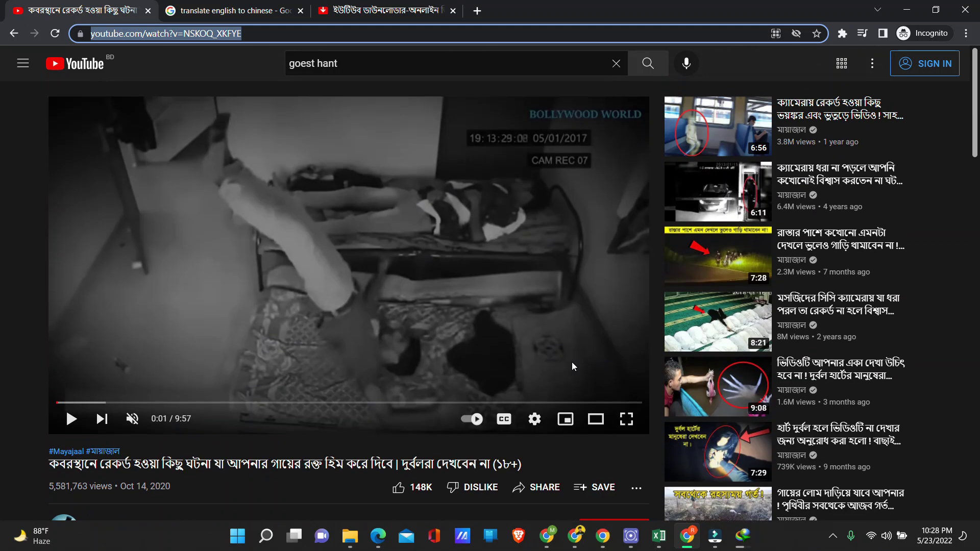
Download the converted 1080p video with the download manager, saving it to the Gost hant folder on drive H.
{"action": "left_click", "coordinate": [354, 4]}
{"action": "left_click", "coordinate": [412, 332]}
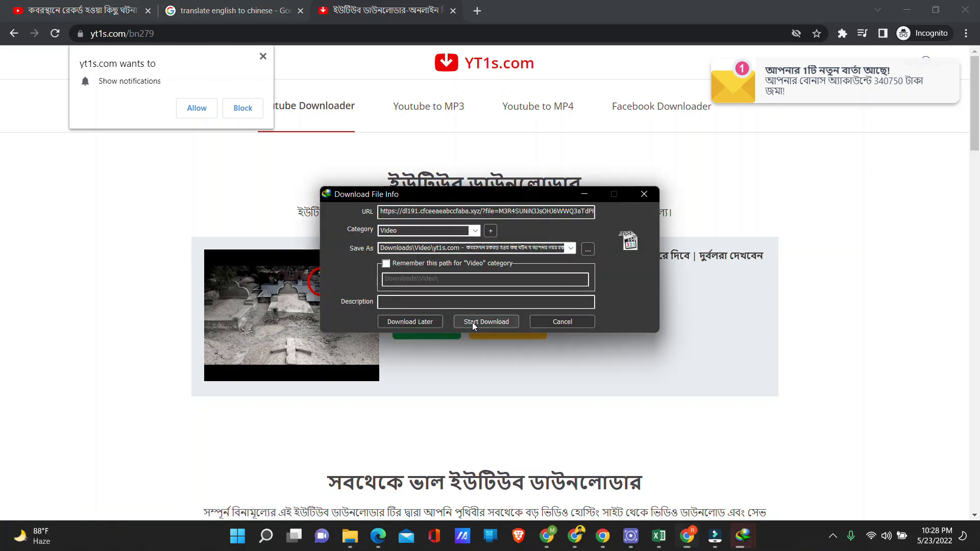
{"action": "left_click", "coordinate": [474, 323]}
{"action": "left_click", "coordinate": [558, 294]}
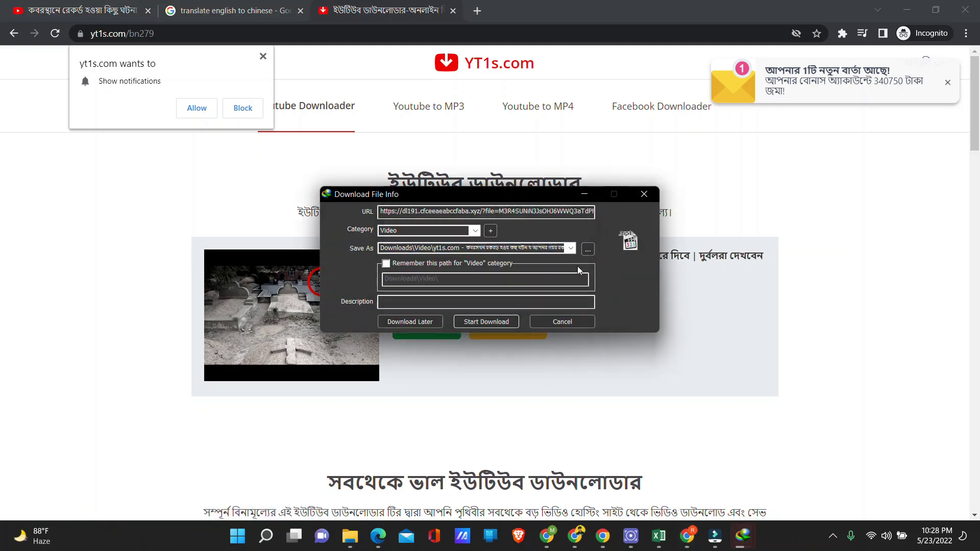
{"action": "left_click", "coordinate": [586, 254]}
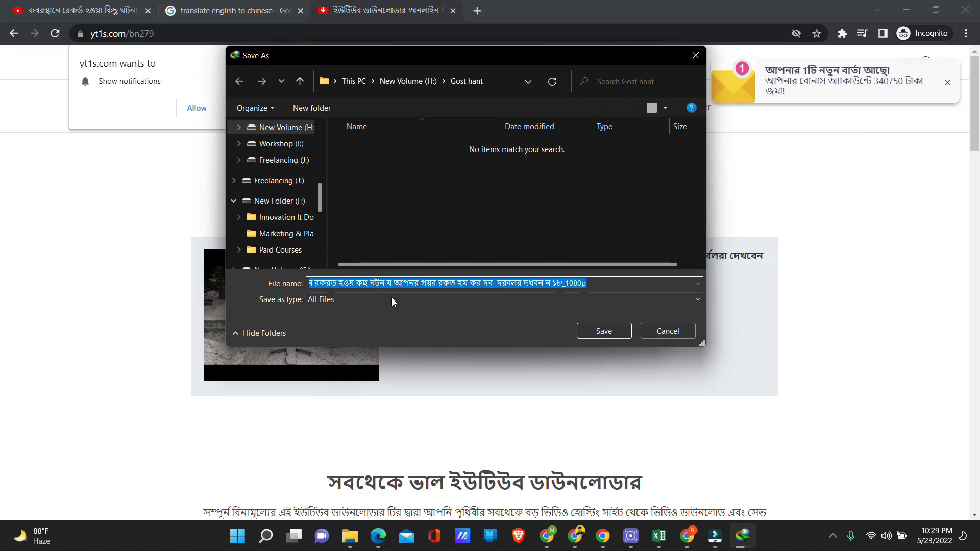
{"action": "left_click", "coordinate": [607, 331]}
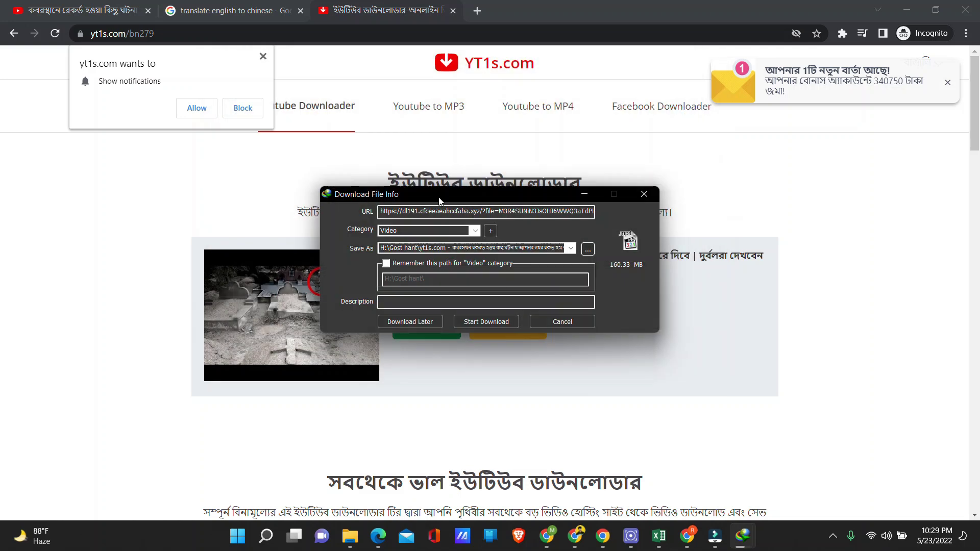
{"action": "left_click", "coordinate": [506, 323]}
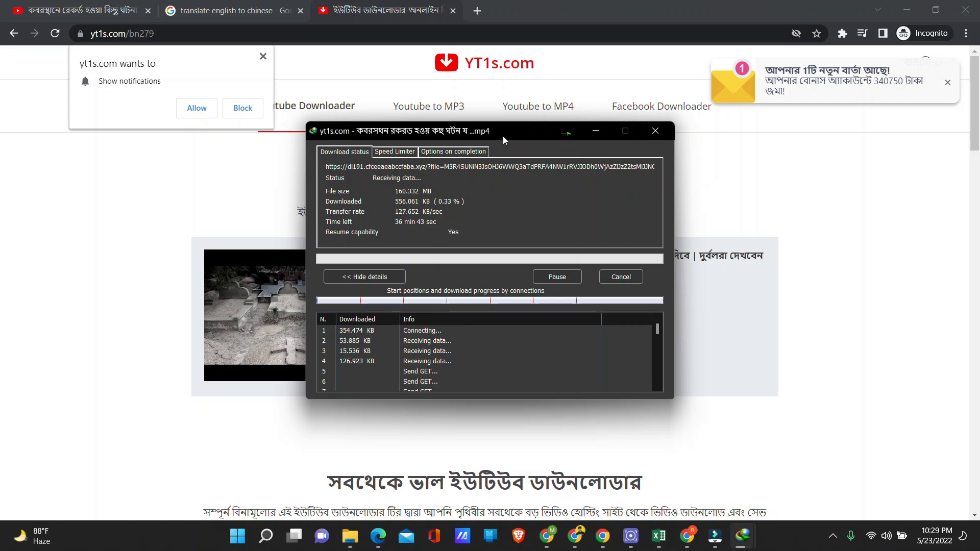
{"action": "left_click", "coordinate": [513, 84]}
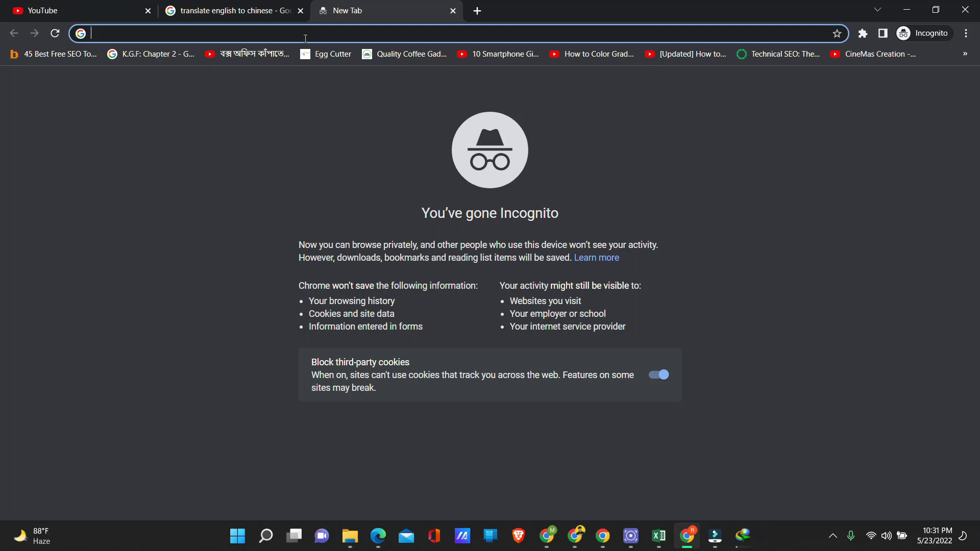
Review the "2. Footages" entry in the Mayajaal Course sheet of the How-to-Learn-Frelancing Excel workbook, then return to Chrome.
{"action": "mouse_move", "coordinate": [659, 536]}
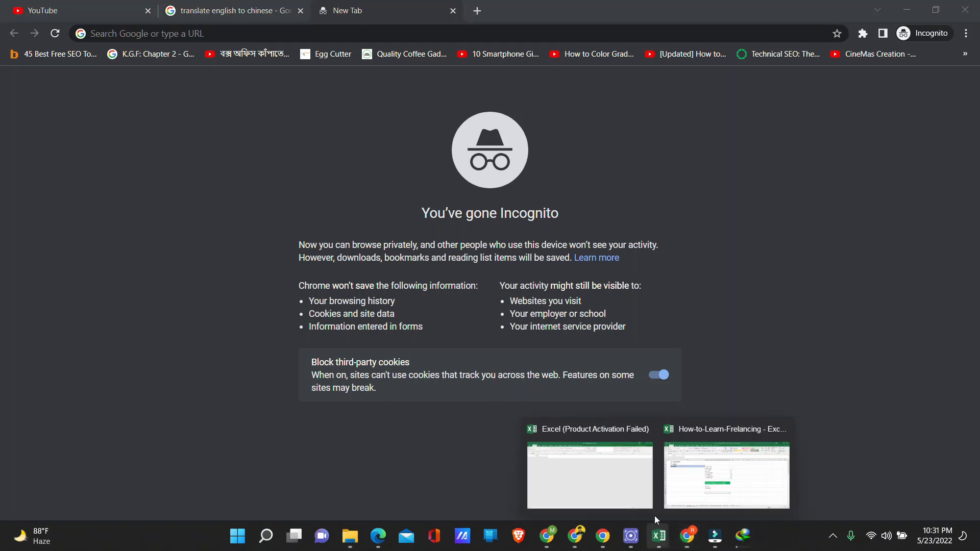
{"action": "left_click", "coordinate": [718, 485]}
{"action": "left_click", "coordinate": [345, 362]}
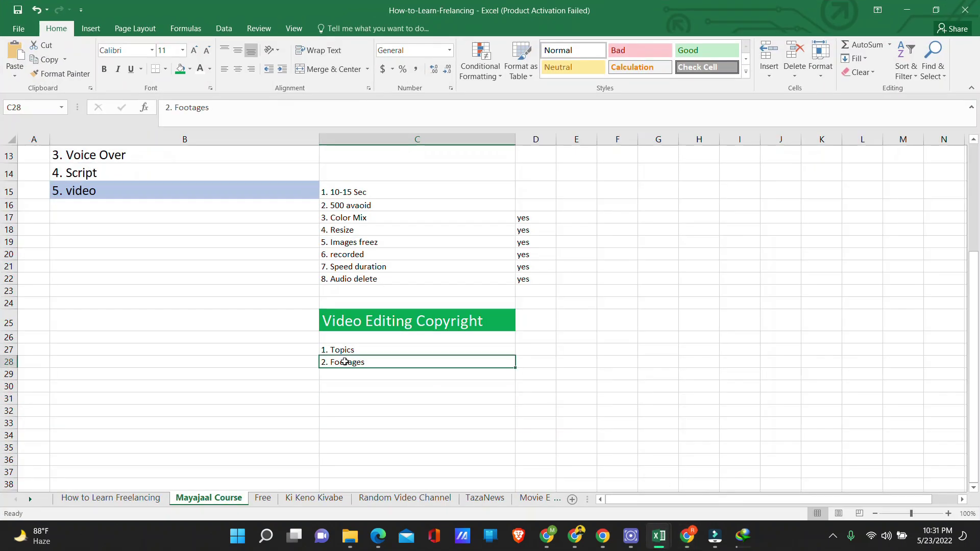
{"action": "double_click", "coordinate": [354, 365]}
{"action": "left_click_drag", "start_coordinate": [333, 362], "coordinate": [366, 362]}
{"action": "left_click", "coordinate": [590, 376]}
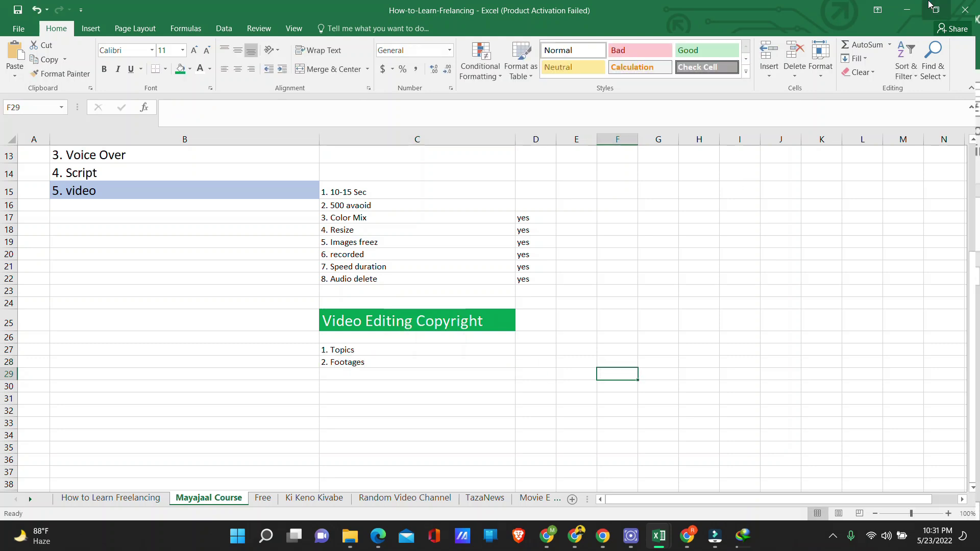
{"action": "left_click", "coordinate": [931, 9]}
{"action": "left_click", "coordinate": [879, 117]}
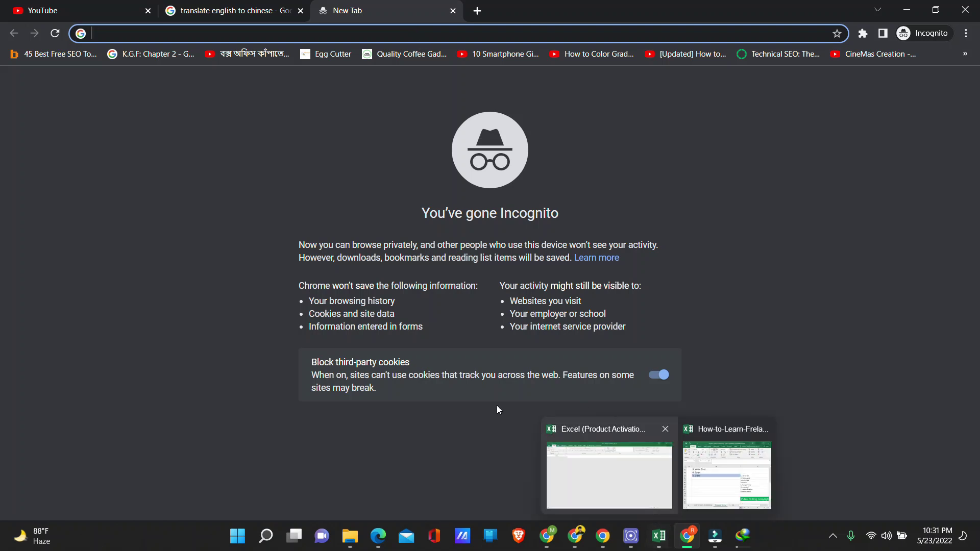
Search Google for "gost hunt" in the empty new tab.
{"action": "type", "text": "gos"}
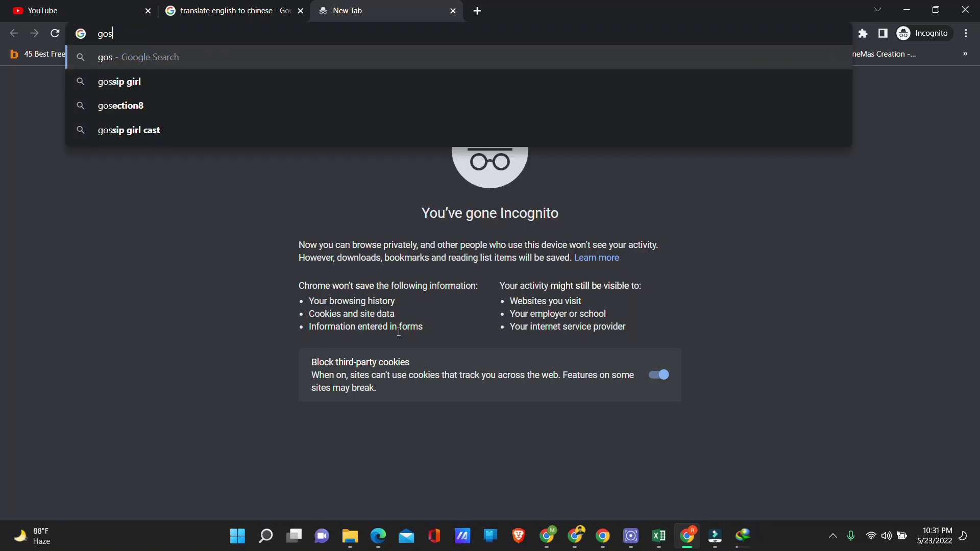
{"action": "type", "text": "t hun"}
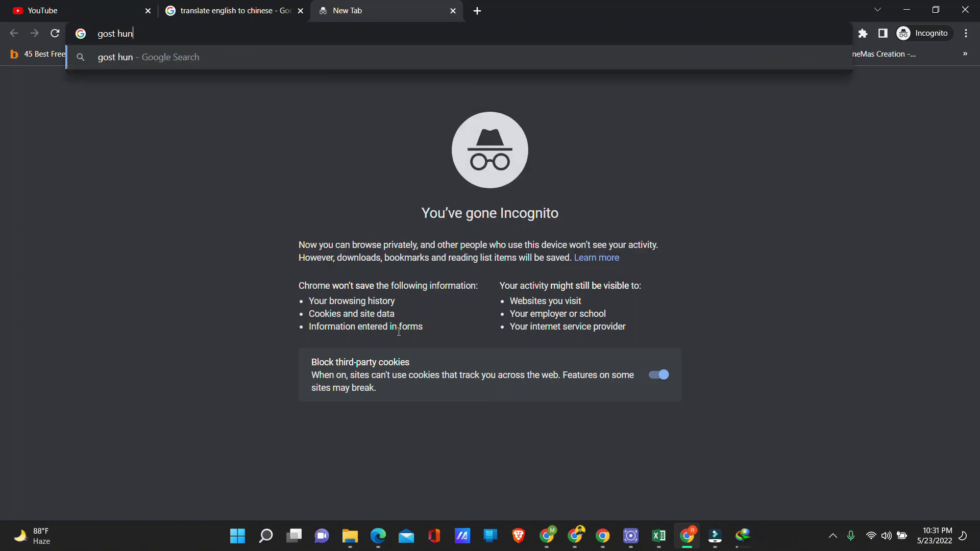
{"action": "type", "text": "t"}
{"action": "key", "text": "Return"}
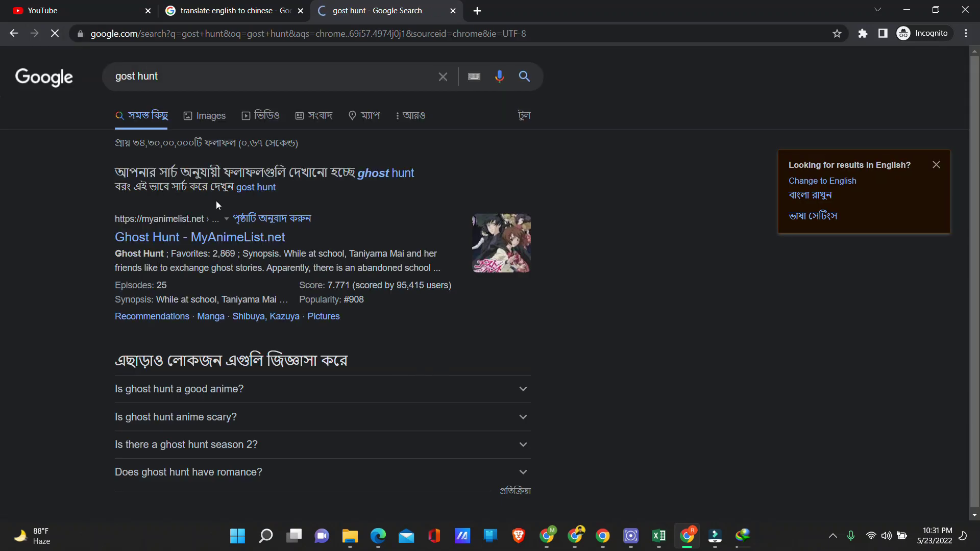
Extend the Google search to "gost hunt real picture" and show the image results.
{"action": "left_click", "coordinate": [181, 77]}
{"action": "type", "text": "real picture"}
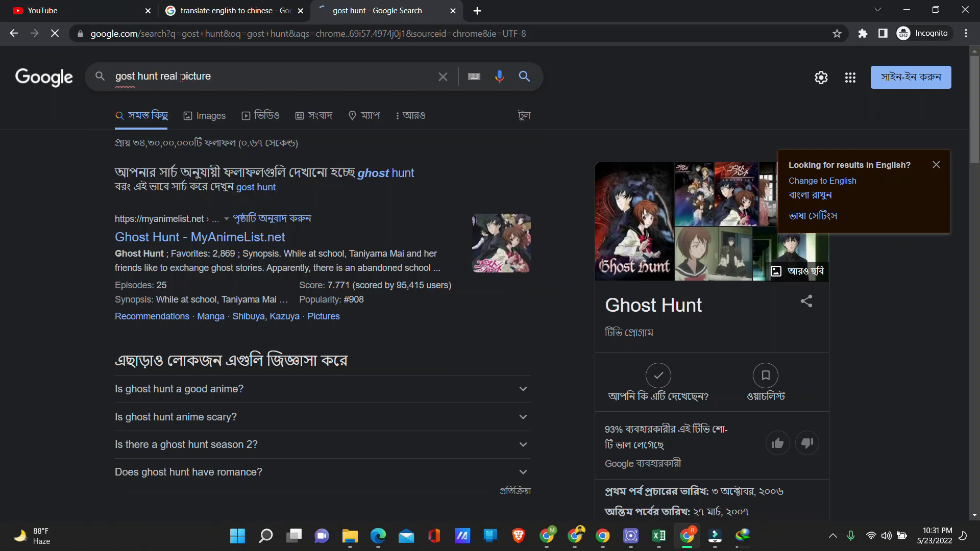
{"action": "left_click", "coordinate": [210, 117]}
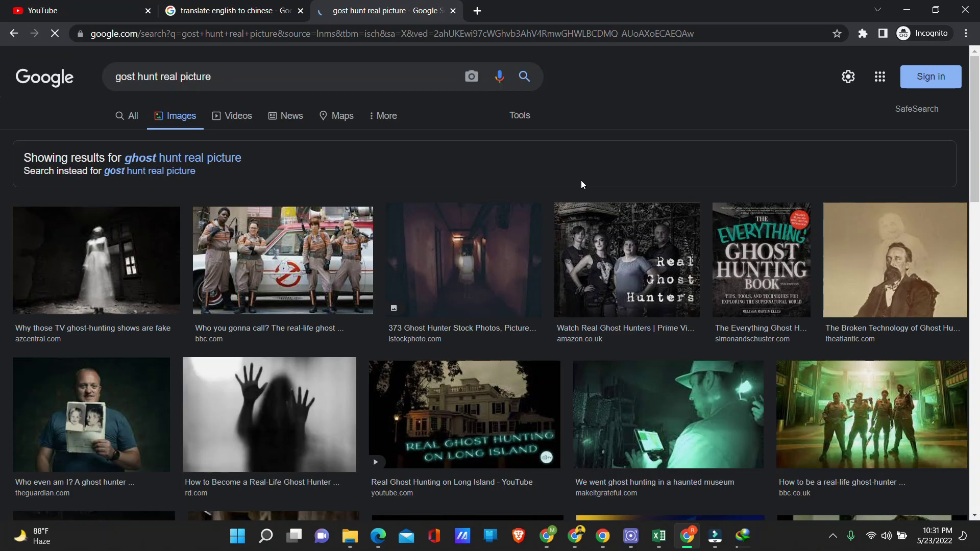
Open the image of the shadowy figure with raised hands and its article "How to Become a Real-Life Ghost Hunter" in new tabs.
{"action": "scroll", "coordinate": [176, 283], "scroll_direction": "down", "scroll_amount": 3}
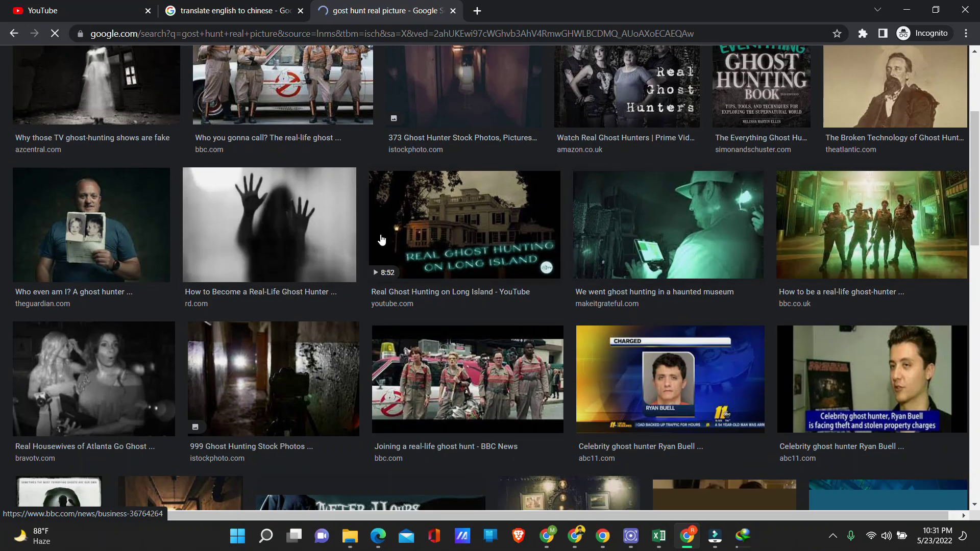
{"action": "right_click", "coordinate": [259, 210]}
{"action": "left_click", "coordinate": [283, 218]}
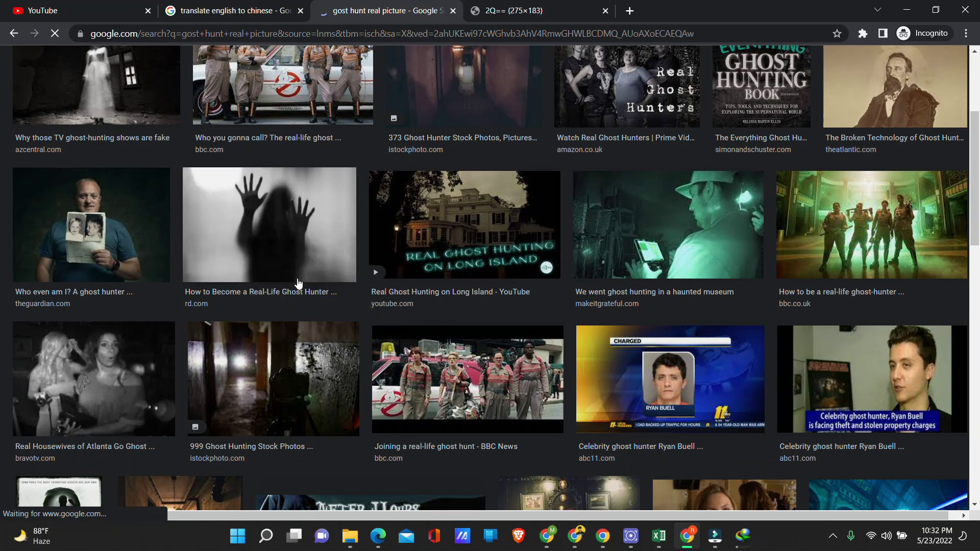
{"action": "right_click", "coordinate": [256, 299]}
{"action": "left_click", "coordinate": [274, 308]}
{"action": "scroll", "coordinate": [379, 279], "scroll_direction": "up", "scroll_amount": 3}
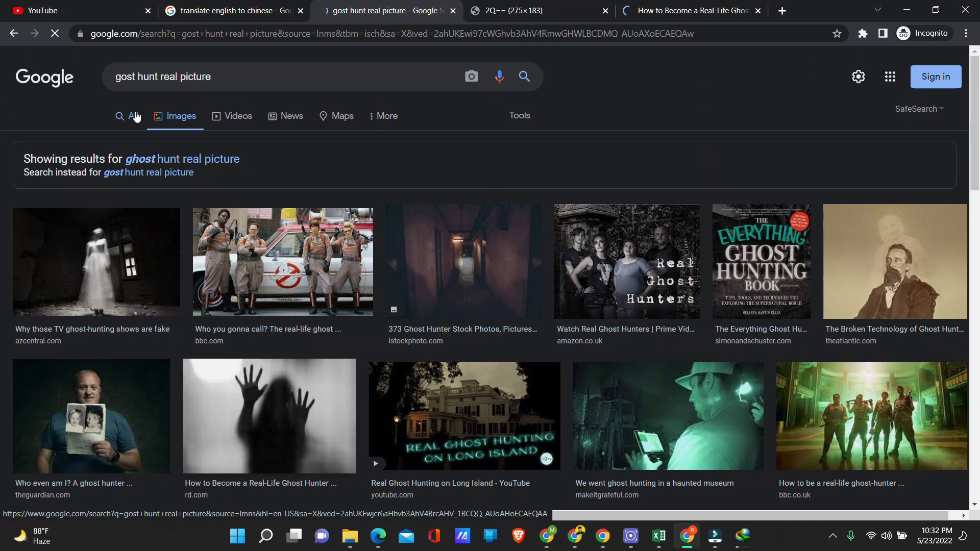
Open the stock footage site storyblocks.com in the tab that holds the Google image results.
{"action": "left_click", "coordinate": [223, 38]}
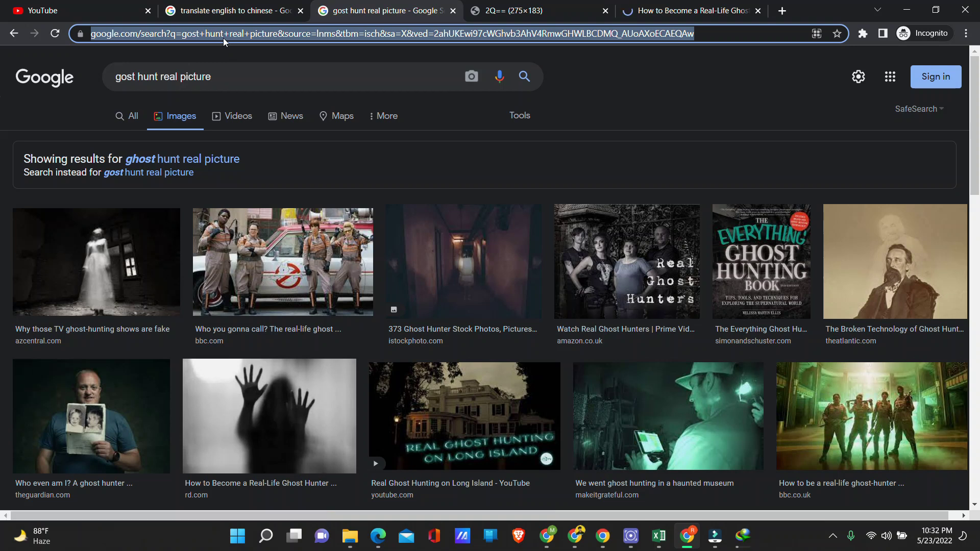
{"action": "type", "text": "story"}
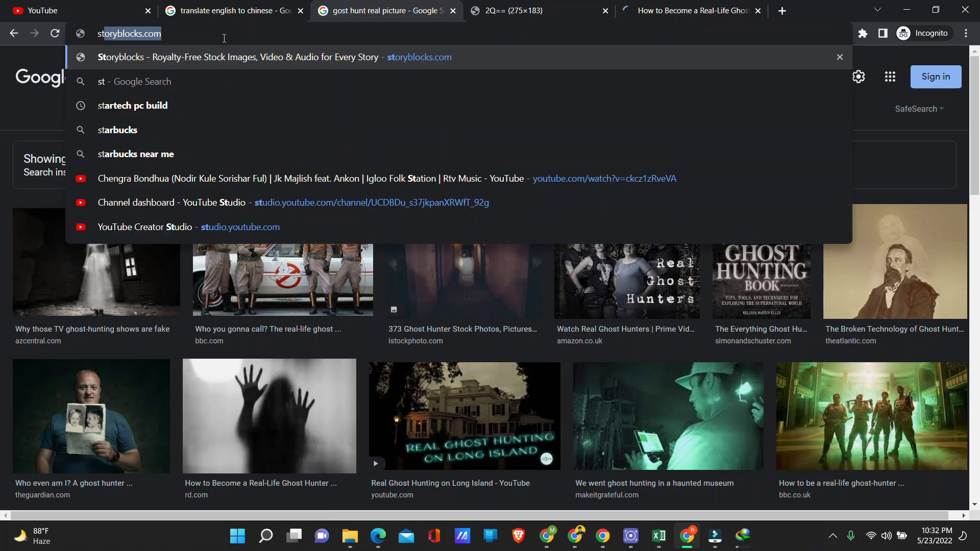
{"action": "type", "text": "blocks.com"}
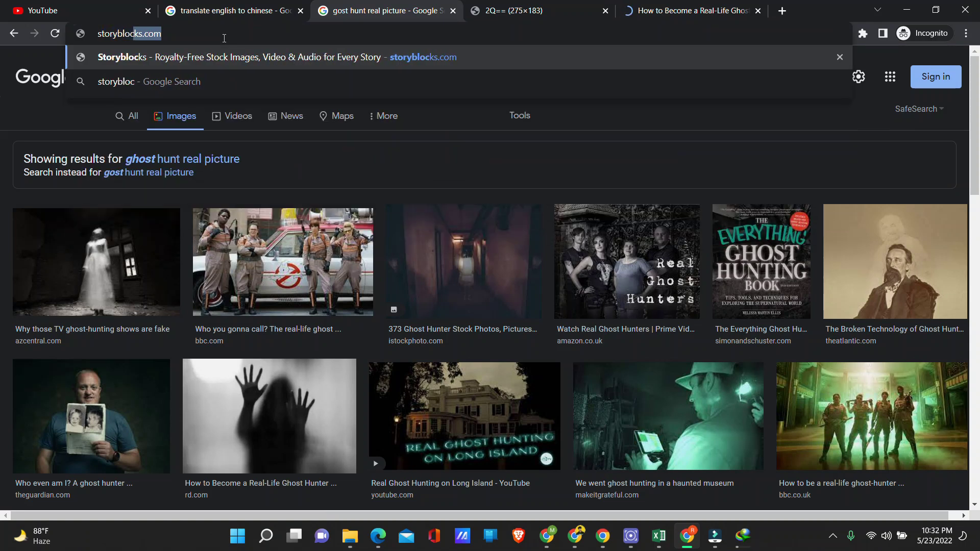
{"action": "key", "text": "Return"}
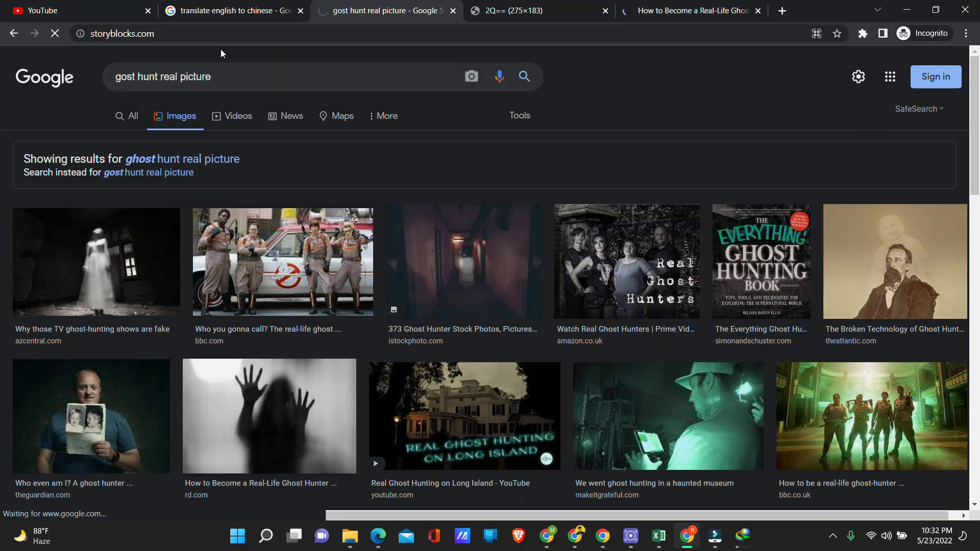
{"action": "left_click_drag", "start_coordinate": [175, 35], "coordinate": [39, 46]}
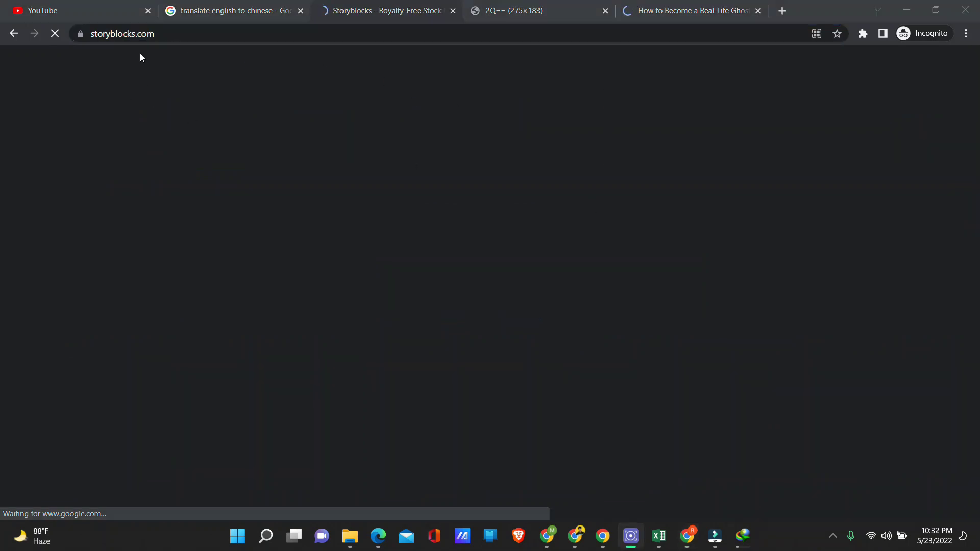
{"action": "left_click", "coordinate": [165, 39]}
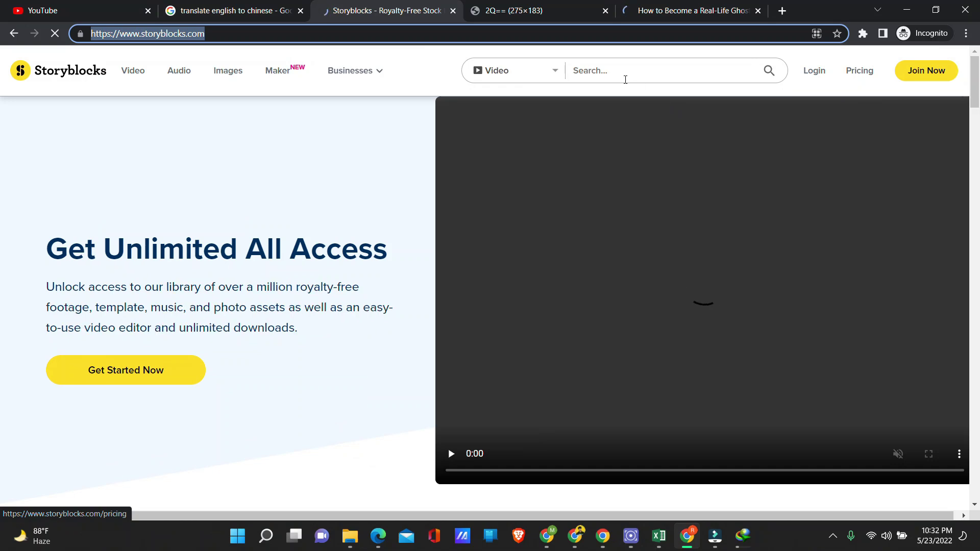
{"action": "key", "text": "ctrl+shift+Tab"}
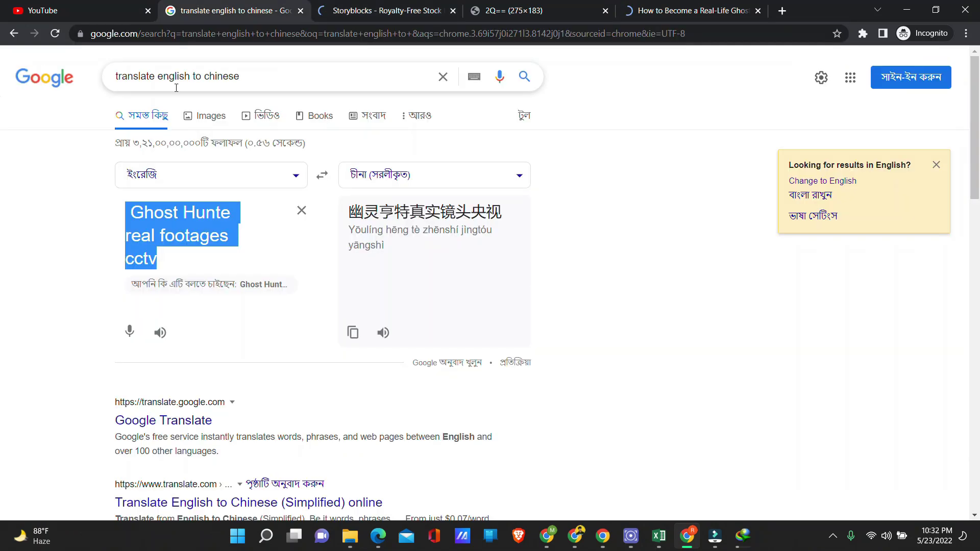
{"action": "left_click", "coordinate": [215, 80]}
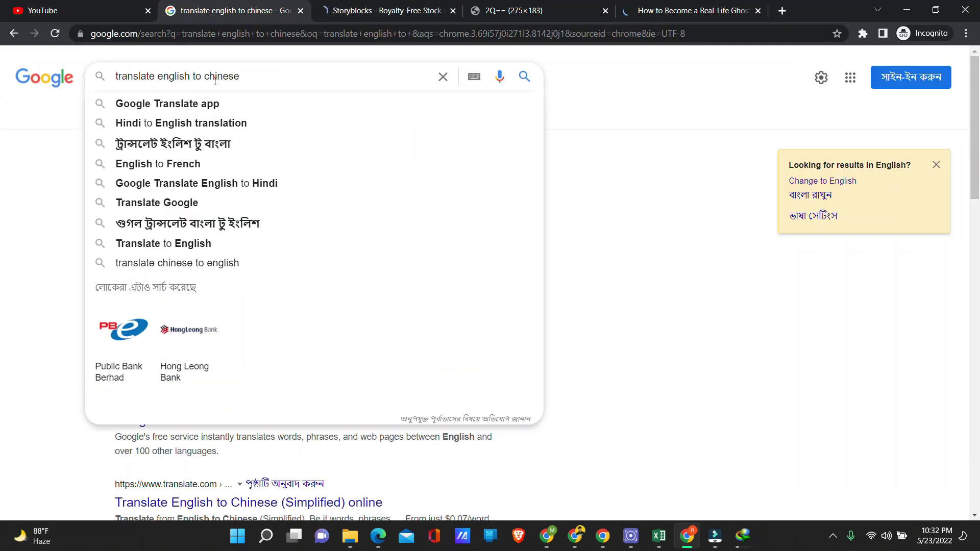
{"action": "left_click", "coordinate": [680, 99]}
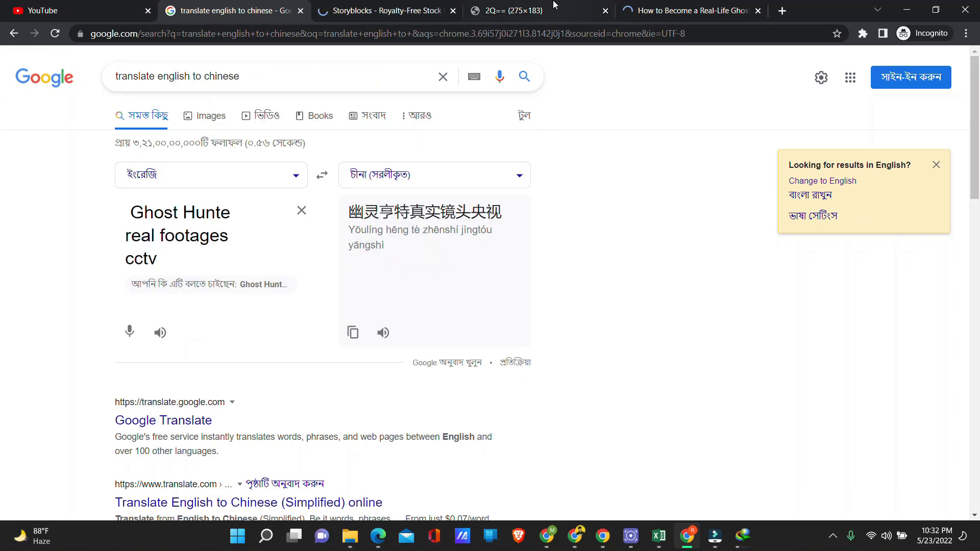
{"action": "left_click", "coordinate": [555, 6]}
{"action": "left_click", "coordinate": [724, 6]}
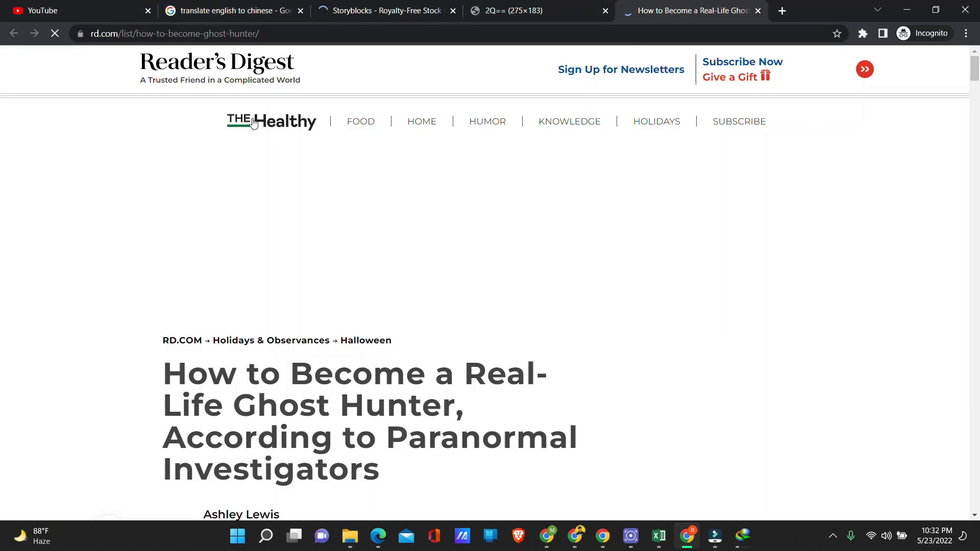
{"action": "left_click", "coordinate": [239, 10]}
{"action": "left_click", "coordinate": [388, 11]}
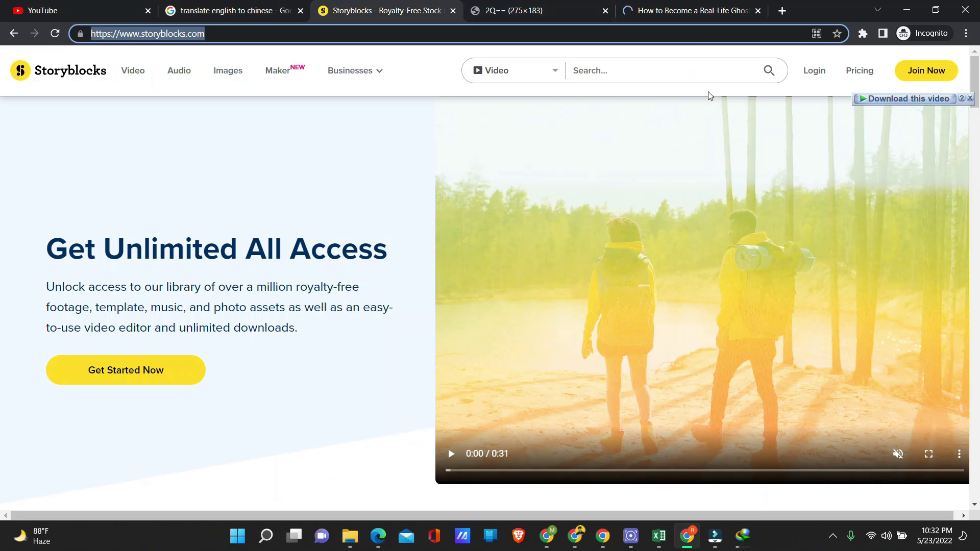
Try to search the Storyblocks video library for ghost footage with a query beginning "gost h".
{"action": "left_click", "coordinate": [666, 66]}
{"action": "type", "text": "gost hunt"}
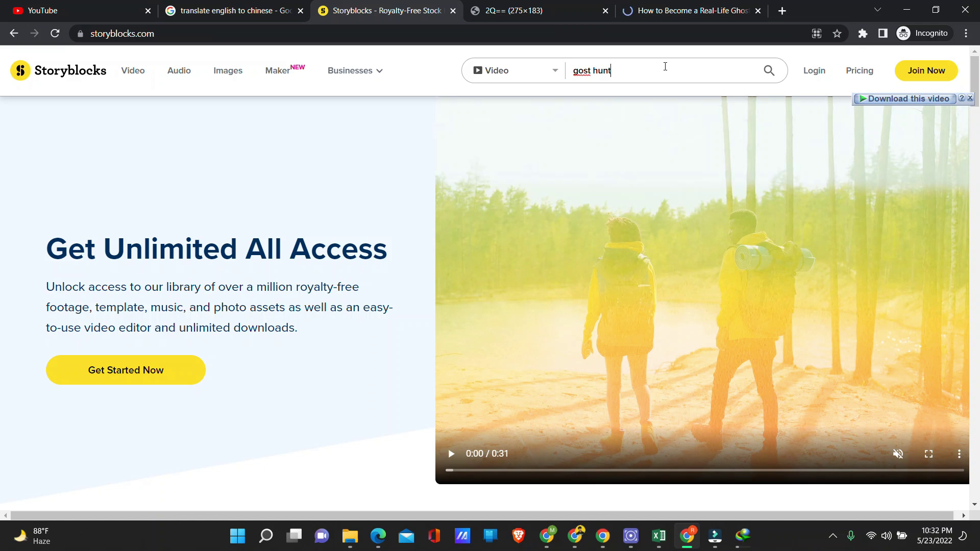
{"action": "key", "text": "Return"}
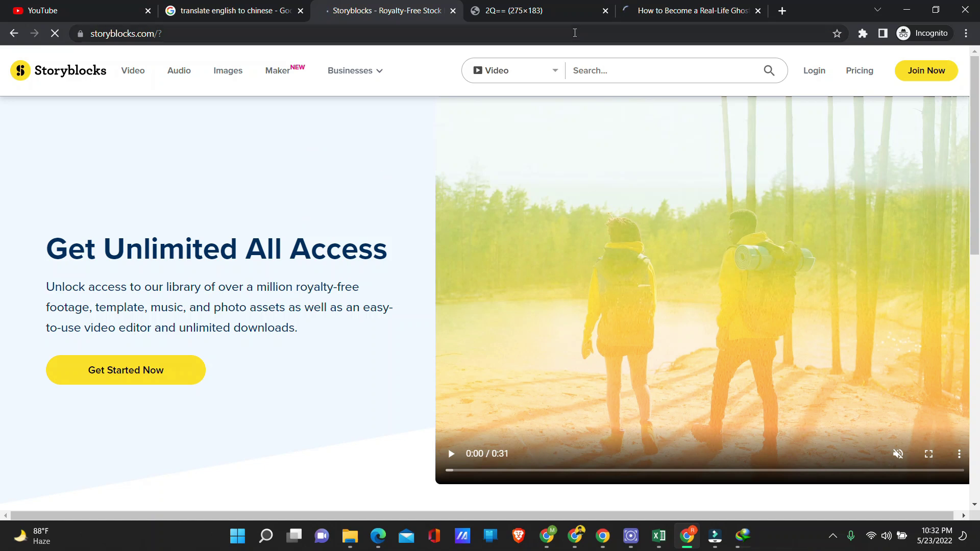
Enter the Storyblocks video search query again, starting with "g".
{"action": "scroll", "coordinate": [614, 66], "scroll_direction": "down", "scroll_amount": 10}
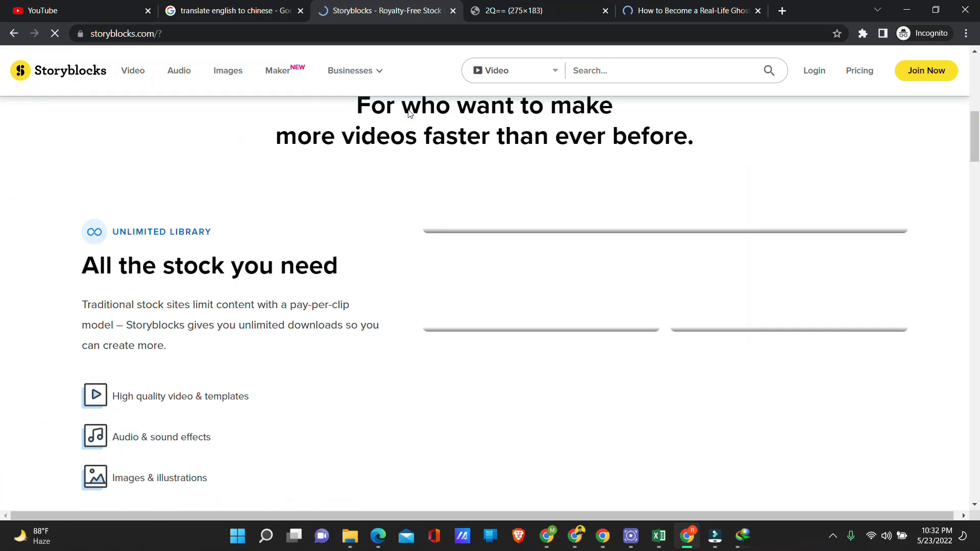
{"action": "left_click", "coordinate": [625, 74]}
{"action": "type", "text": "g"}
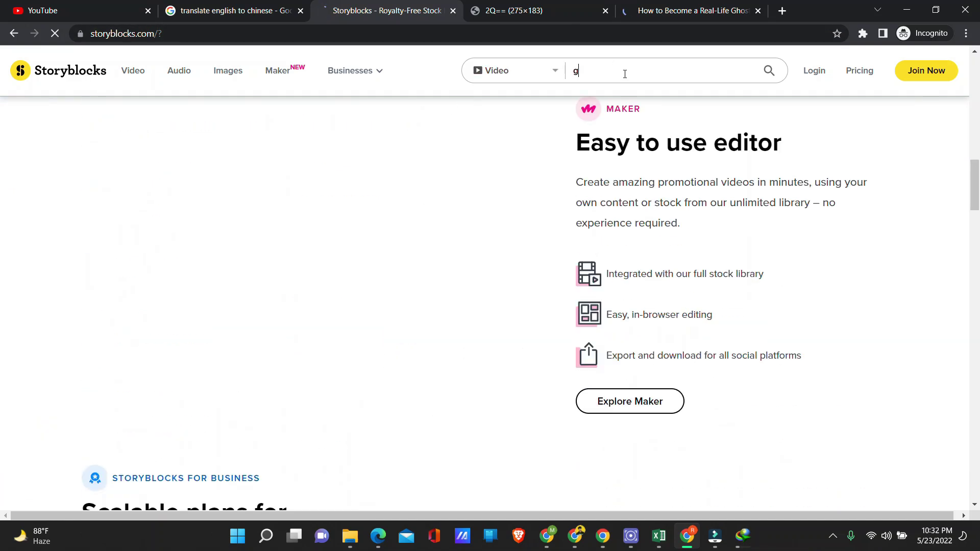
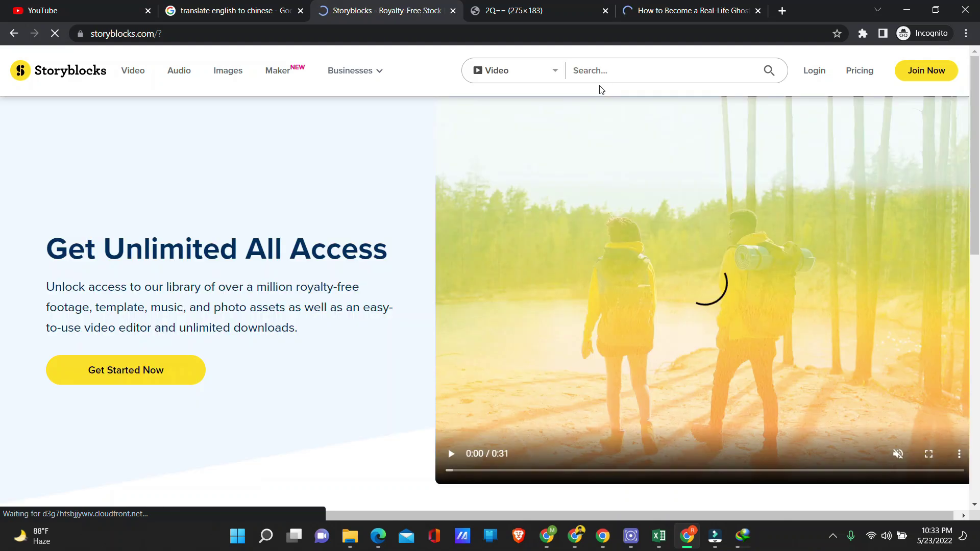
Open the Storyblocks Video section and minimize the download-complete window.
{"action": "left_click", "coordinate": [134, 72]}
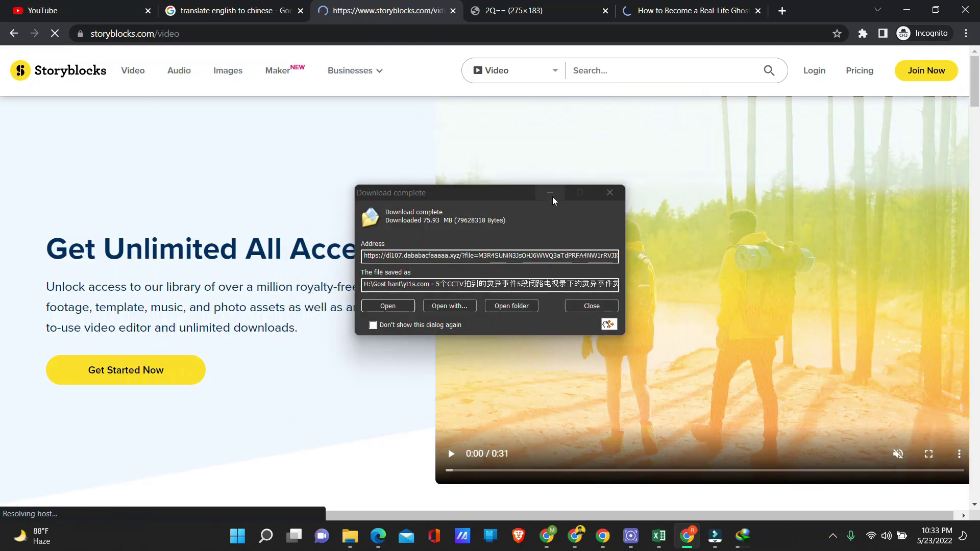
{"action": "left_click", "coordinate": [552, 195]}
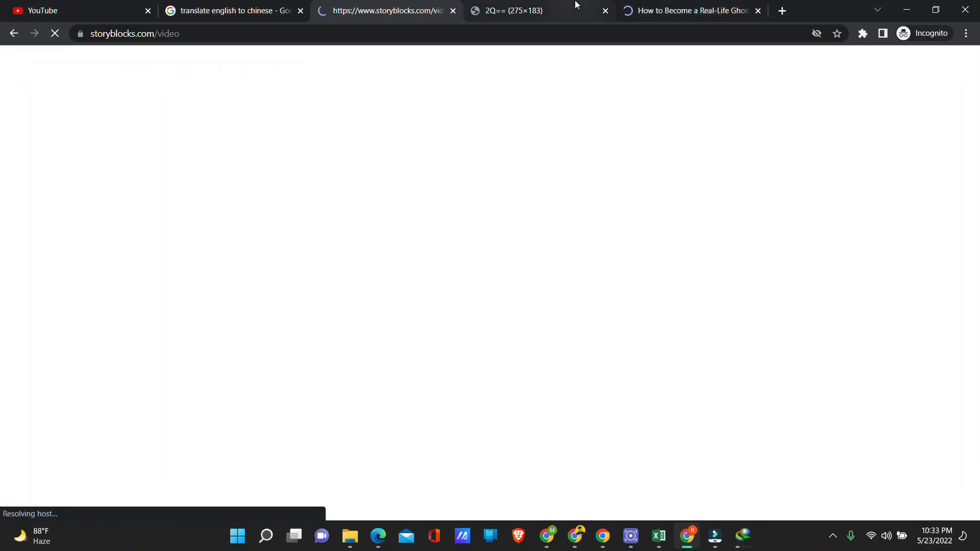
Save the shadowy figure image to the Downloads folder as a JPEG named download and close its tab.
{"action": "left_click", "coordinate": [556, 5]}
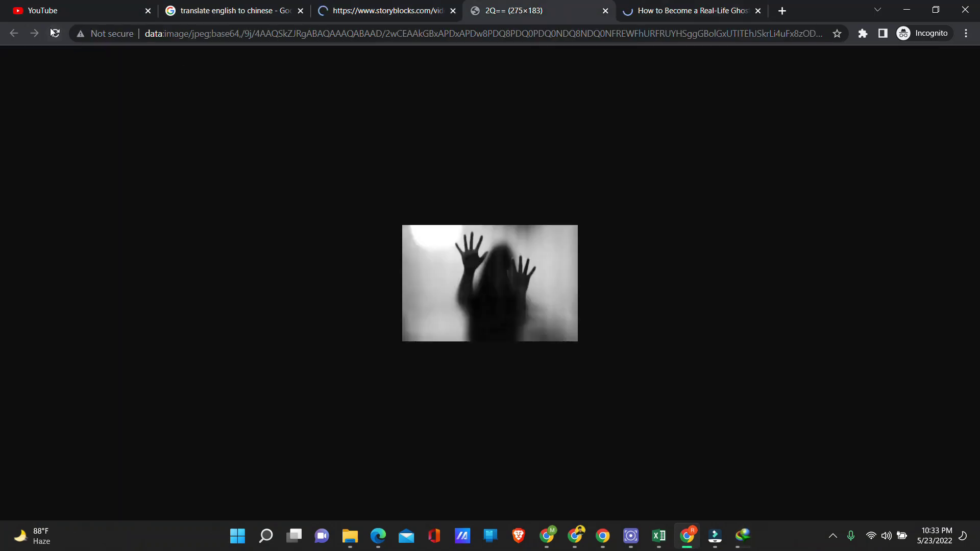
{"action": "right_click", "coordinate": [504, 267]}
{"action": "left_click", "coordinate": [544, 293]}
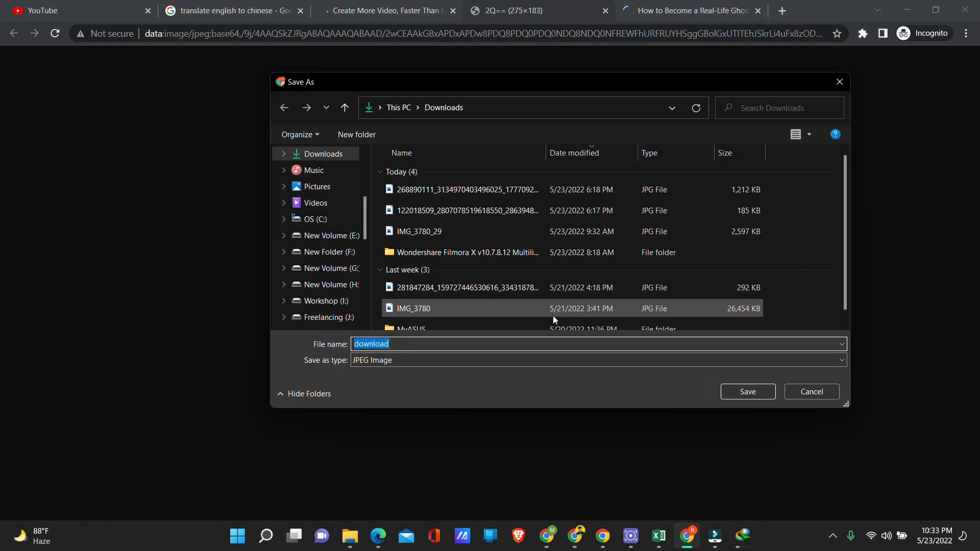
{"action": "left_click", "coordinate": [749, 393]}
{"action": "left_click", "coordinate": [367, 10]}
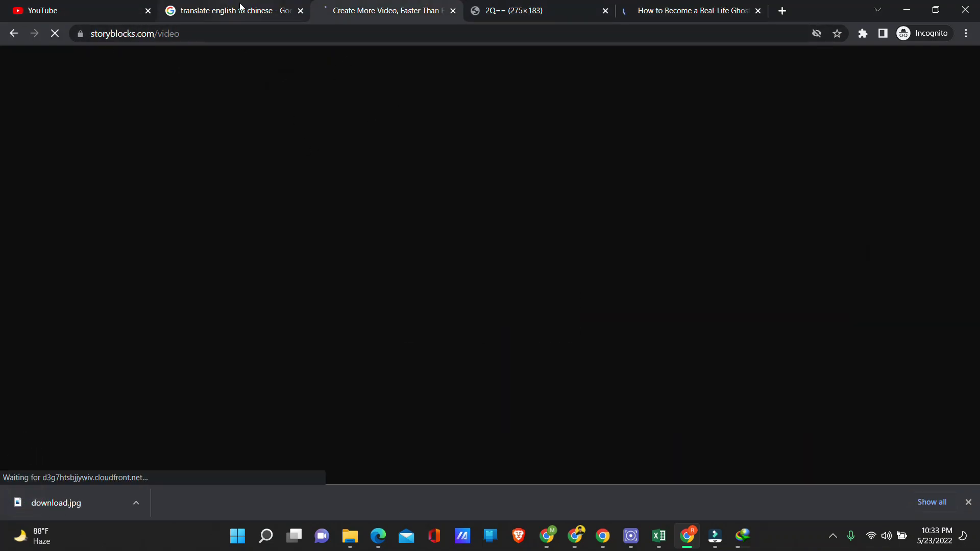
{"action": "left_click", "coordinate": [510, 11]}
{"action": "left_click", "coordinate": [605, 10]}
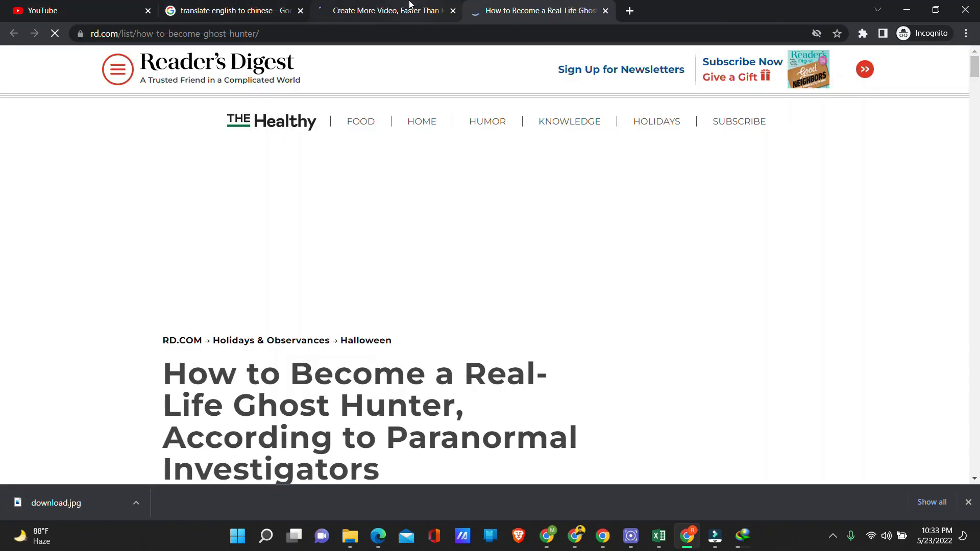
Try to search the Storyblocks video library with the query "gost hu" and look through the page that loads.
{"action": "left_click", "coordinate": [408, 11]}
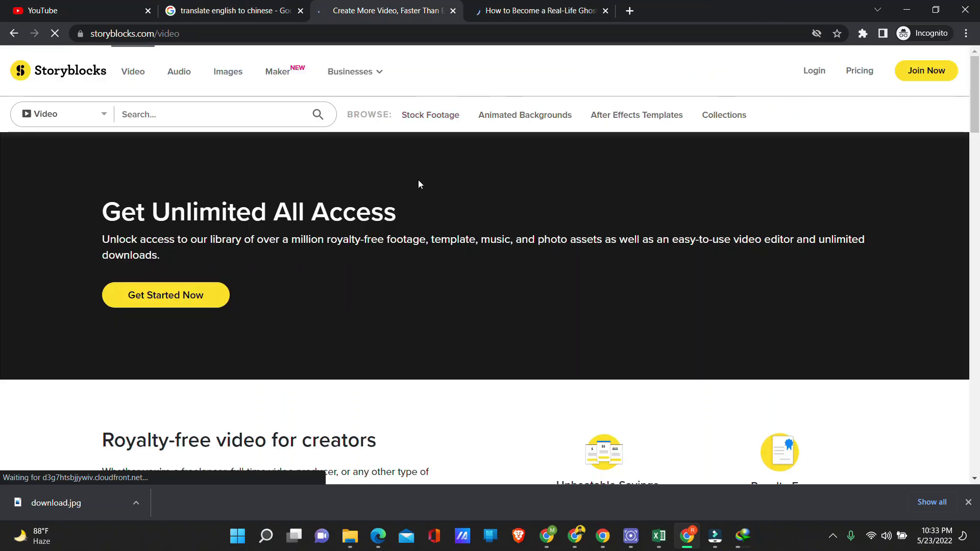
{"action": "left_click", "coordinate": [267, 120]}
{"action": "type", "text": "s"}
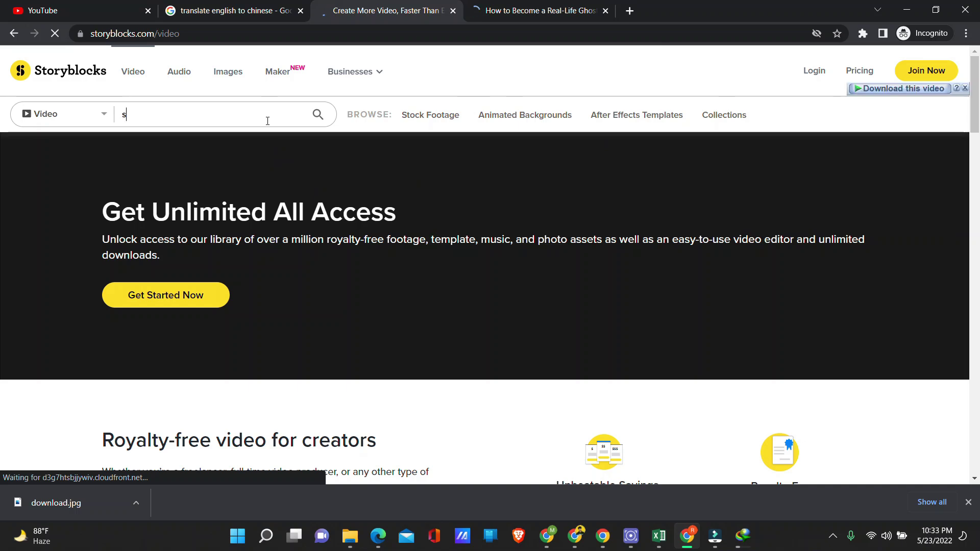
{"action": "key", "text": "BackSpace"}
{"action": "type", "text": "gost hunt"}
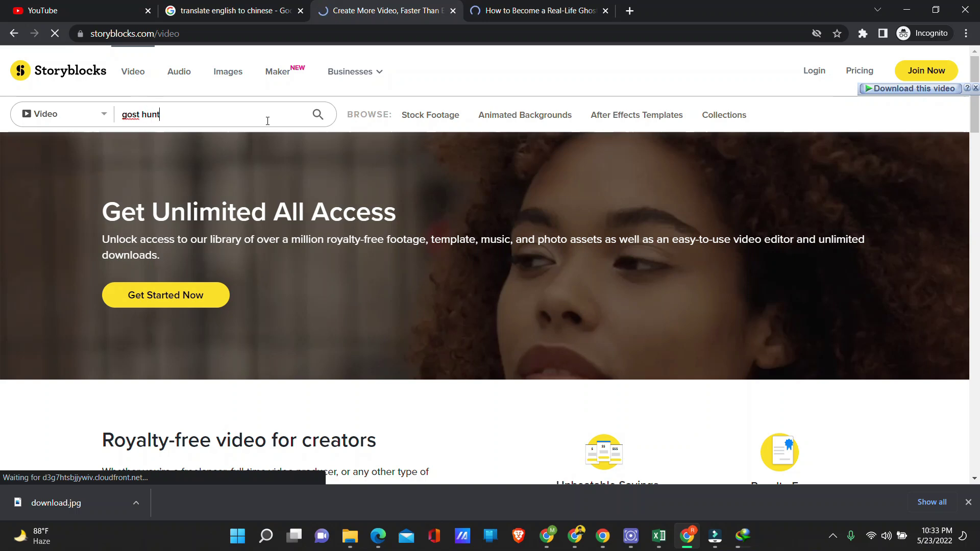
{"action": "key", "text": "Return"}
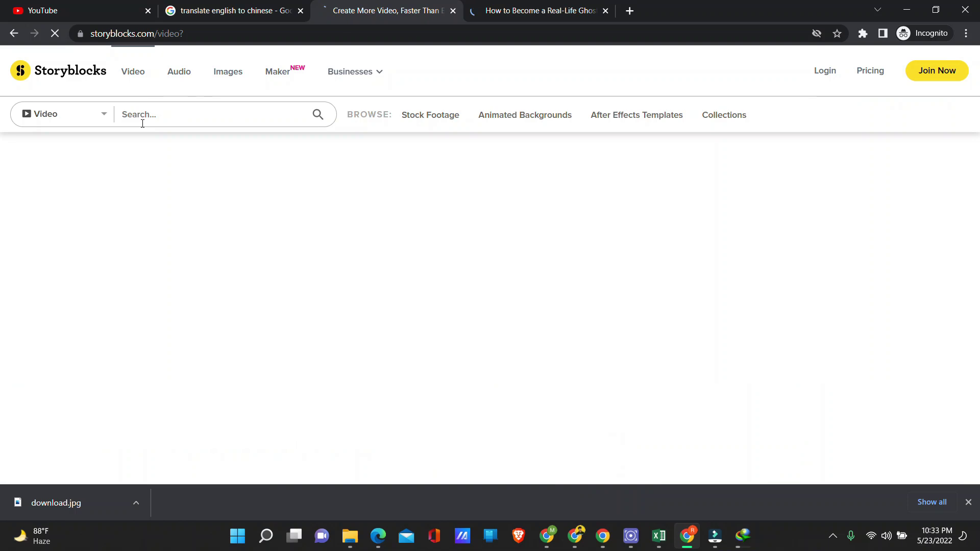
{"action": "scroll", "coordinate": [248, 174], "scroll_direction": "down", "scroll_amount": 20}
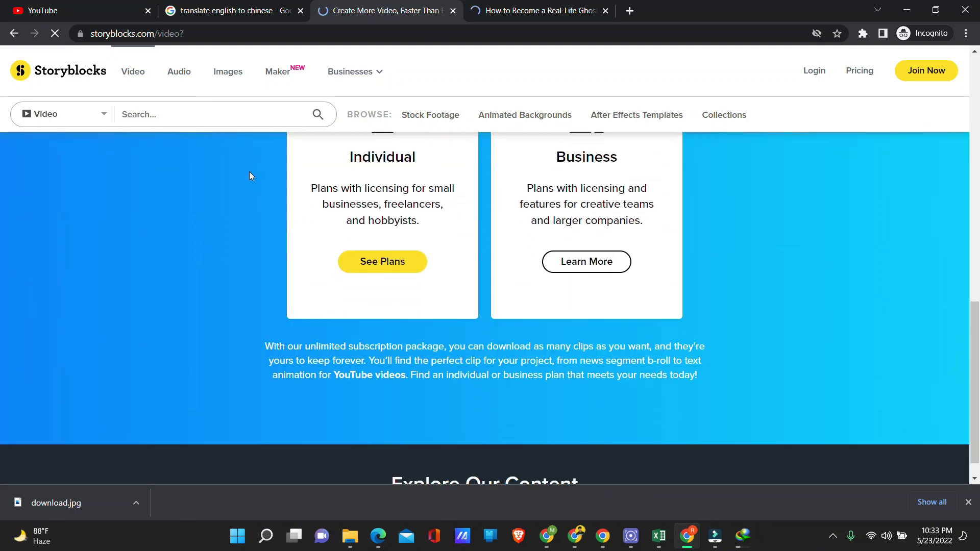
{"action": "scroll", "coordinate": [288, 87], "scroll_direction": "up", "scroll_amount": 8}
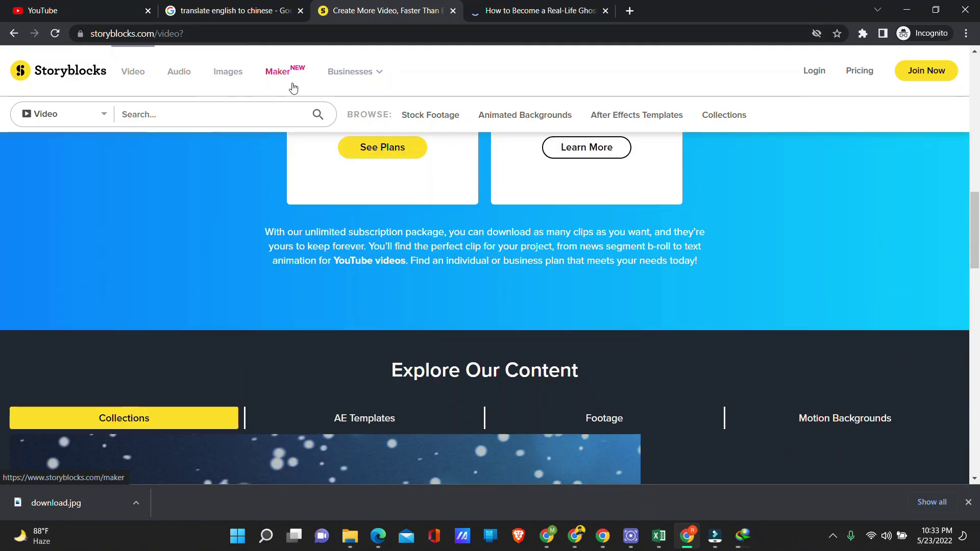
Copy "Ghost Hunt" from the English text in the translation tab and search the Storyblocks video library for it.
{"action": "left_click", "coordinate": [243, 7]}
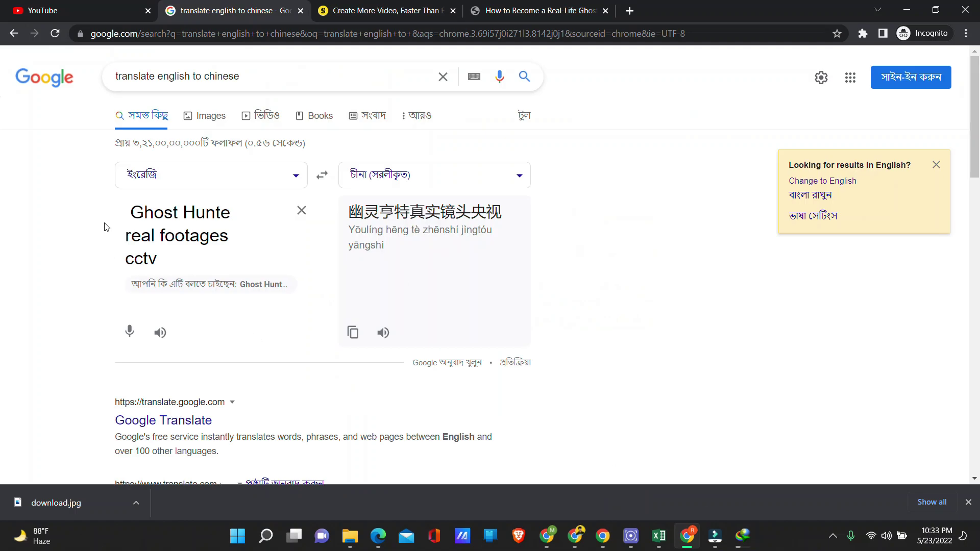
{"action": "triple_click", "coordinate": [159, 205]}
{"action": "left_click", "coordinate": [177, 206]}
{"action": "left_click_drag", "start_coordinate": [220, 213], "coordinate": [133, 221]}
{"action": "key", "text": "ctrl+c"}
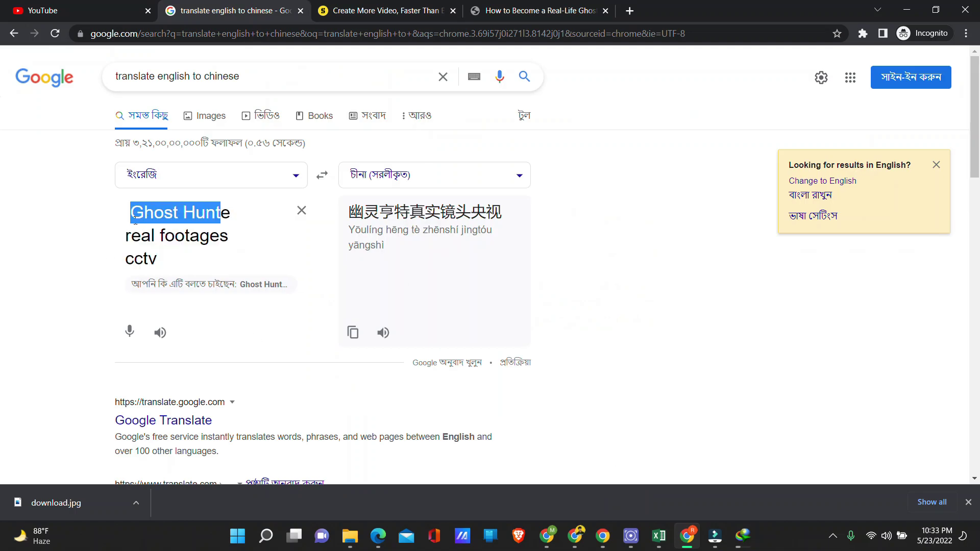
{"action": "left_click", "coordinate": [388, 10]}
{"action": "left_click", "coordinate": [167, 116]}
{"action": "key", "text": "ctrl+v"}
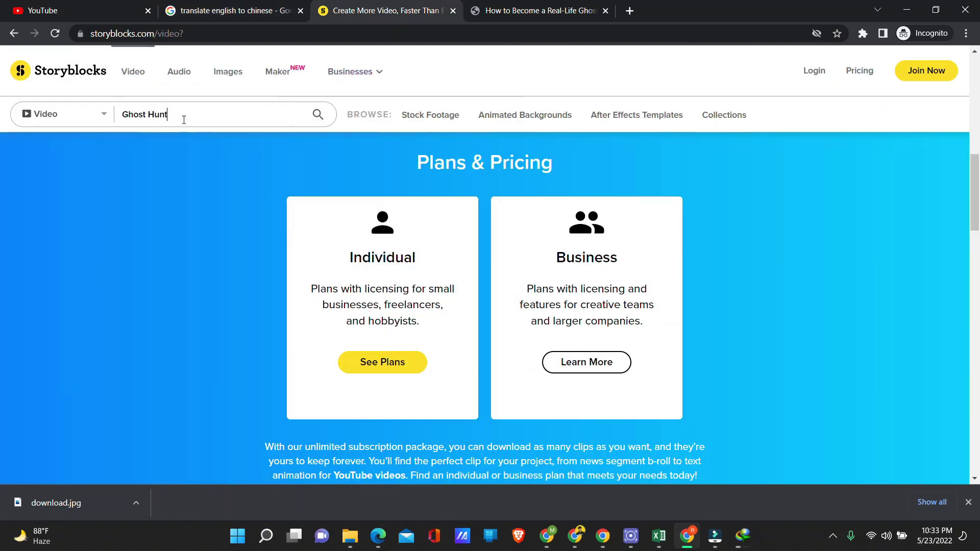
{"action": "left_click", "coordinate": [317, 115]}
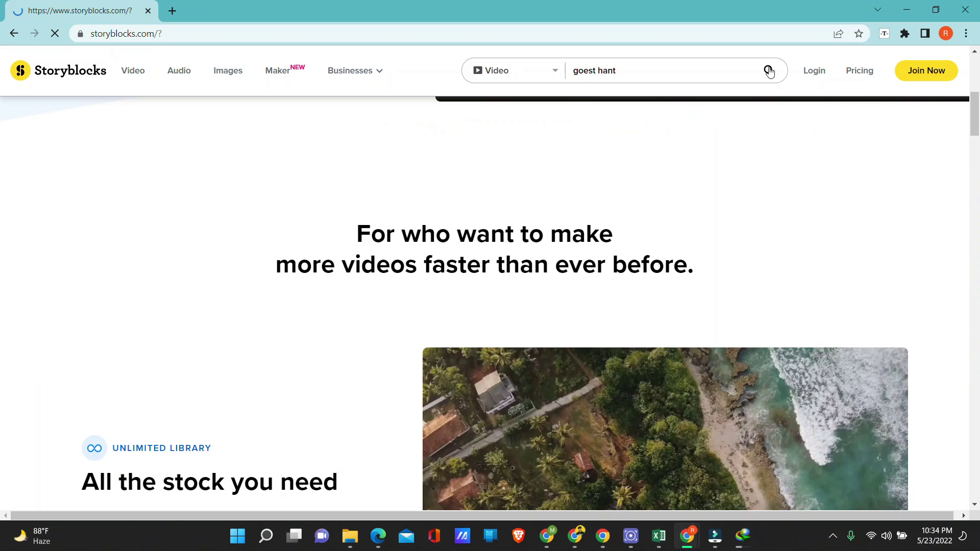
Open the Storyblocks Video section in a new tab, view it, and switch to Wondershare Filmora.
{"action": "scroll", "coordinate": [265, 90], "scroll_direction": "down", "scroll_amount": 9}
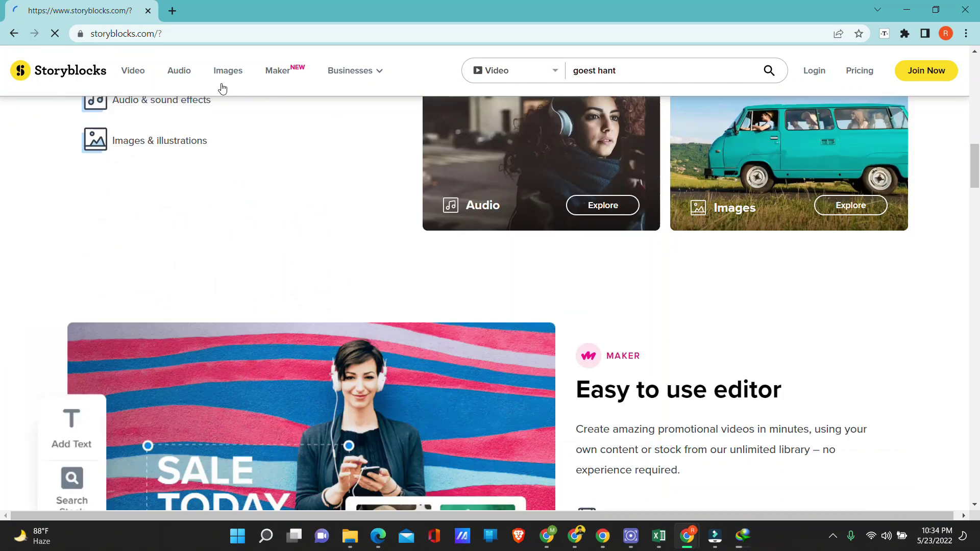
{"action": "right_click", "coordinate": [128, 75]}
{"action": "left_click", "coordinate": [155, 86]}
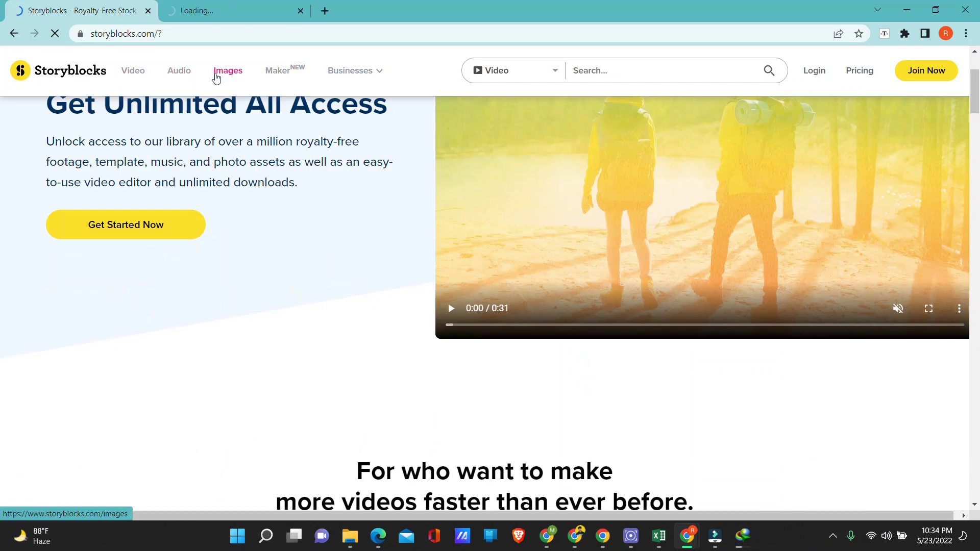
{"action": "left_click", "coordinate": [209, 5]}
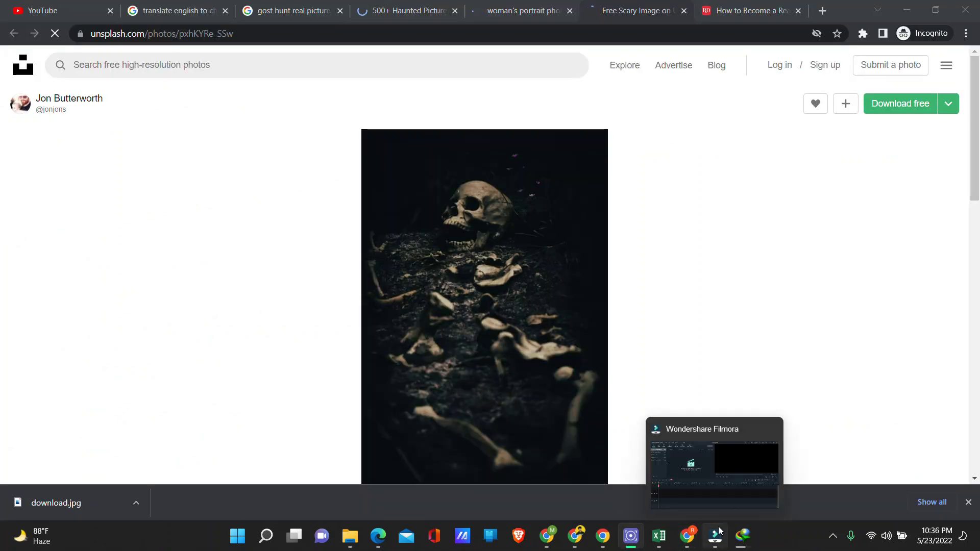
{"action": "left_click", "coordinate": [715, 459]}
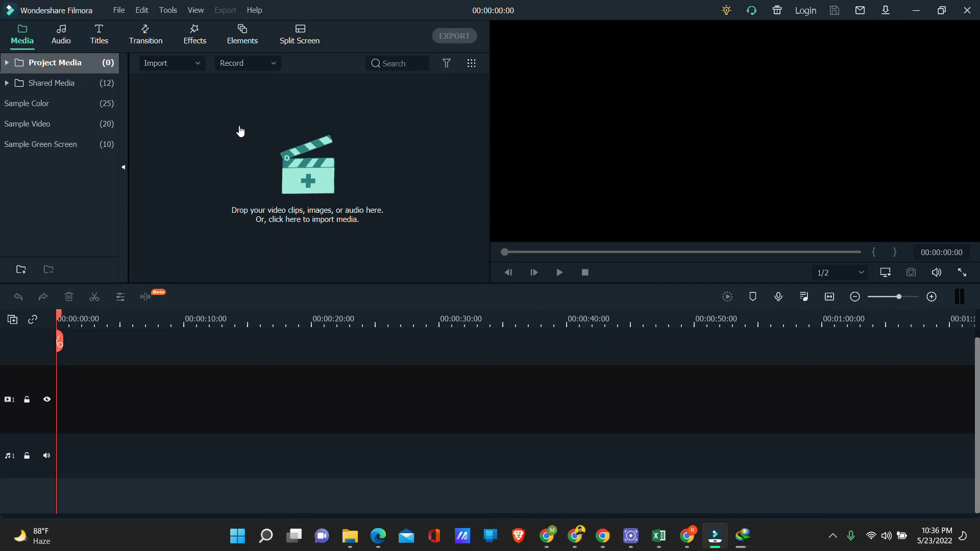
Switch to Facebook in Edge and open the group chat "IITDOTBD ADM - 125".
{"action": "left_click", "coordinate": [382, 533]}
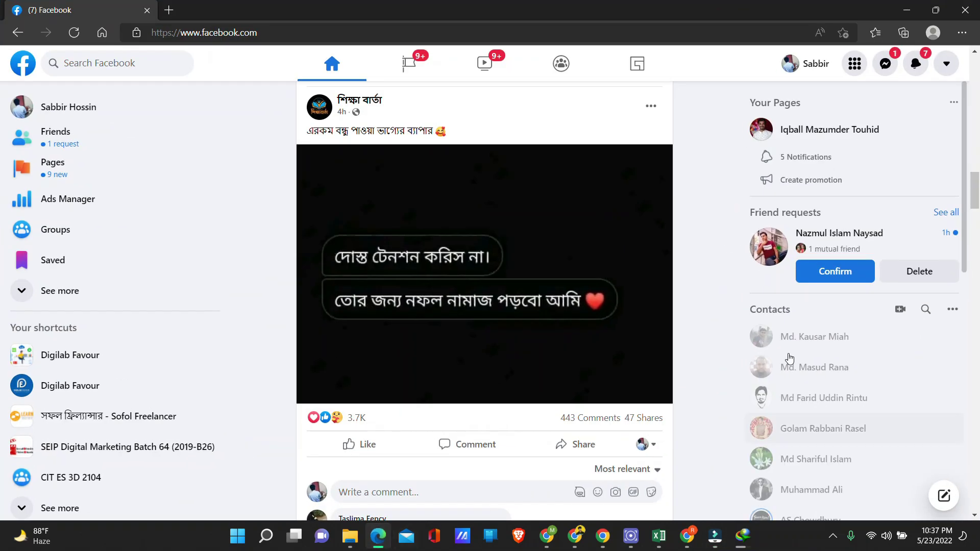
{"action": "left_click", "coordinate": [886, 65]}
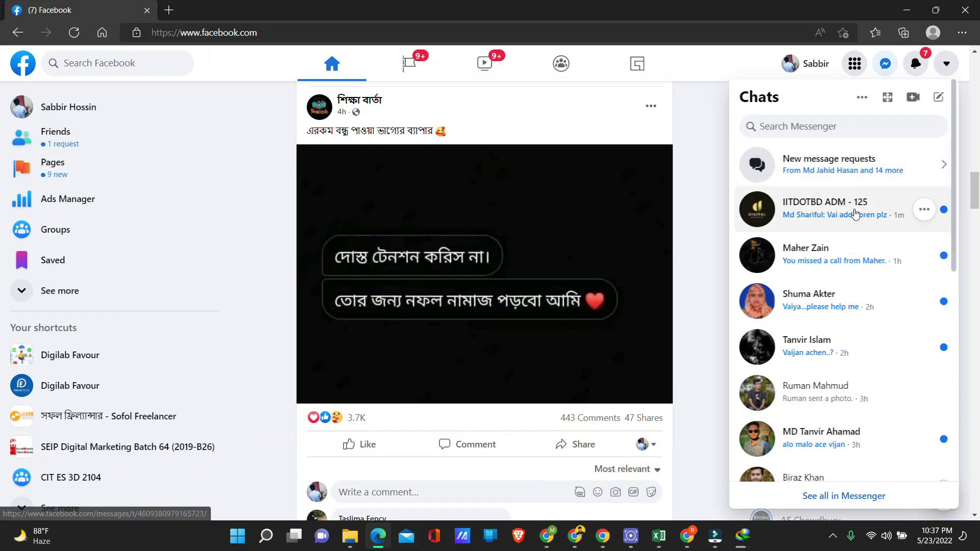
{"action": "left_click", "coordinate": [864, 213]}
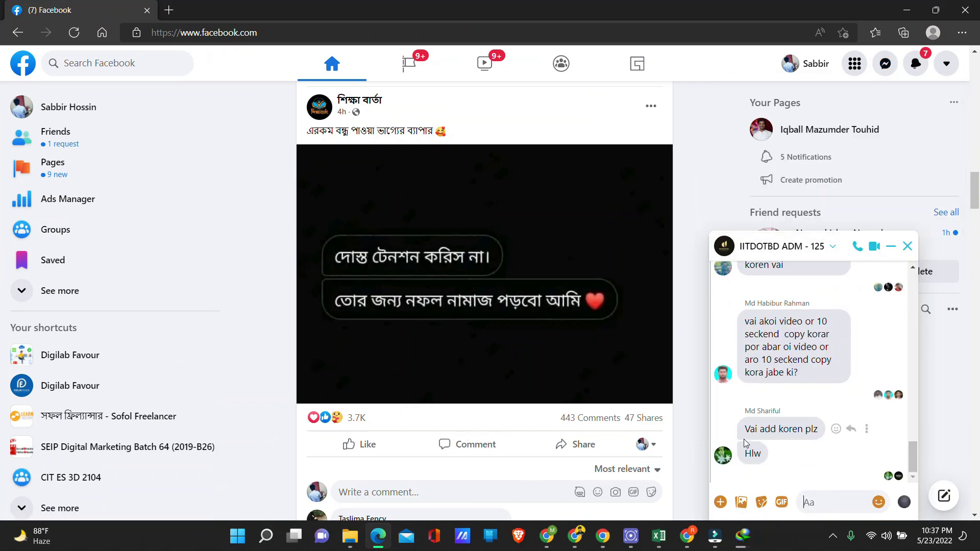
Admit the waiting participant to the Google Meet call and minimize the meeting window.
{"action": "left_click", "coordinate": [575, 535]}
{"action": "left_click", "coordinate": [623, 139]}
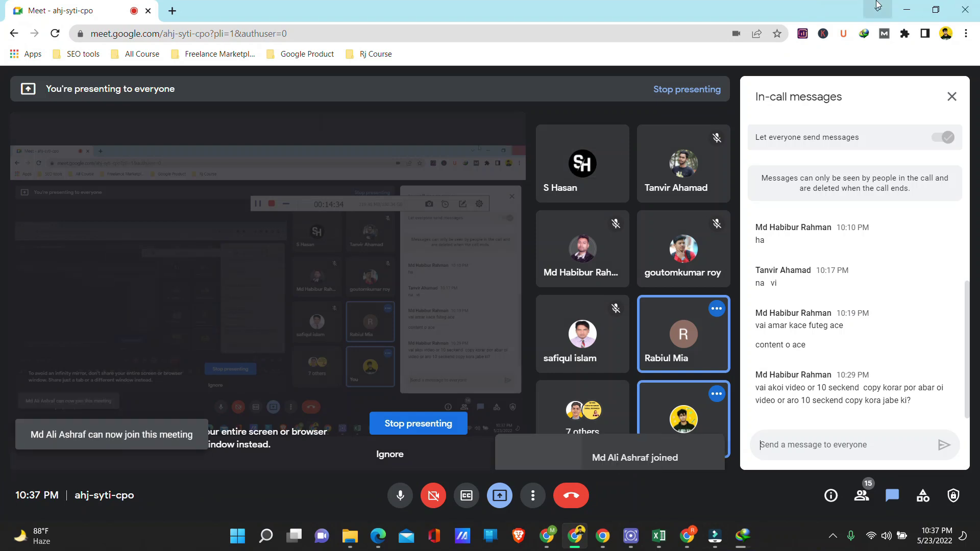
{"action": "left_click", "coordinate": [907, 10]}
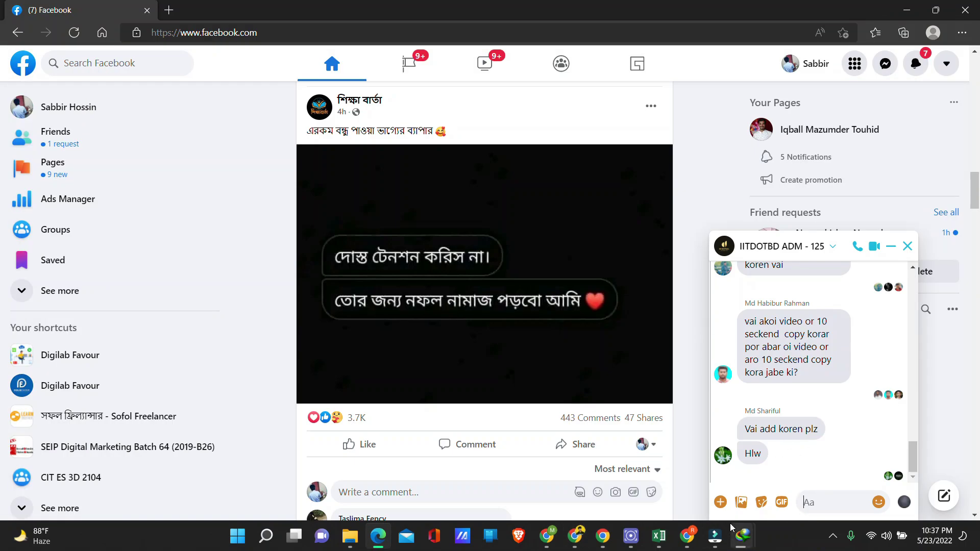
Return to the empty Wondershare Filmora project.
{"action": "mouse_move", "coordinate": [743, 526]}
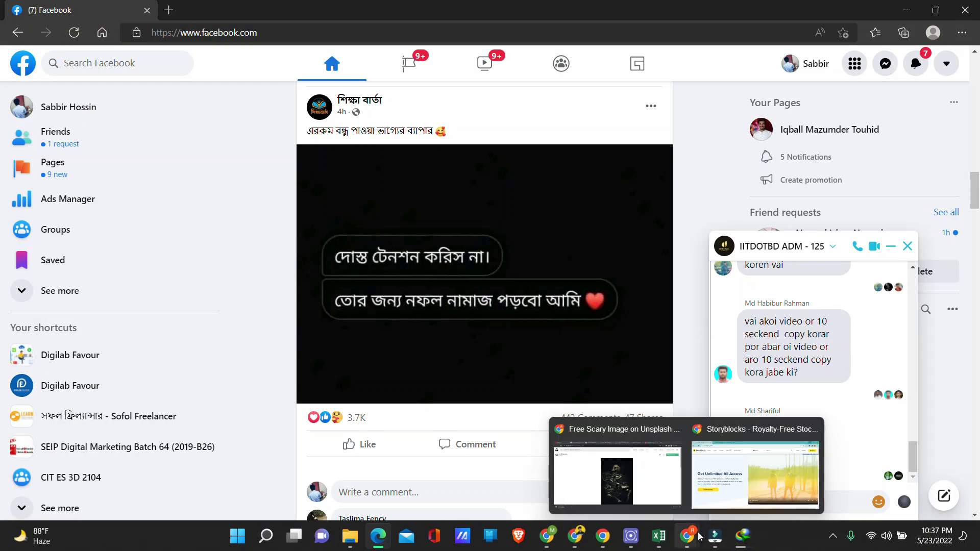
{"action": "left_click", "coordinate": [715, 535]}
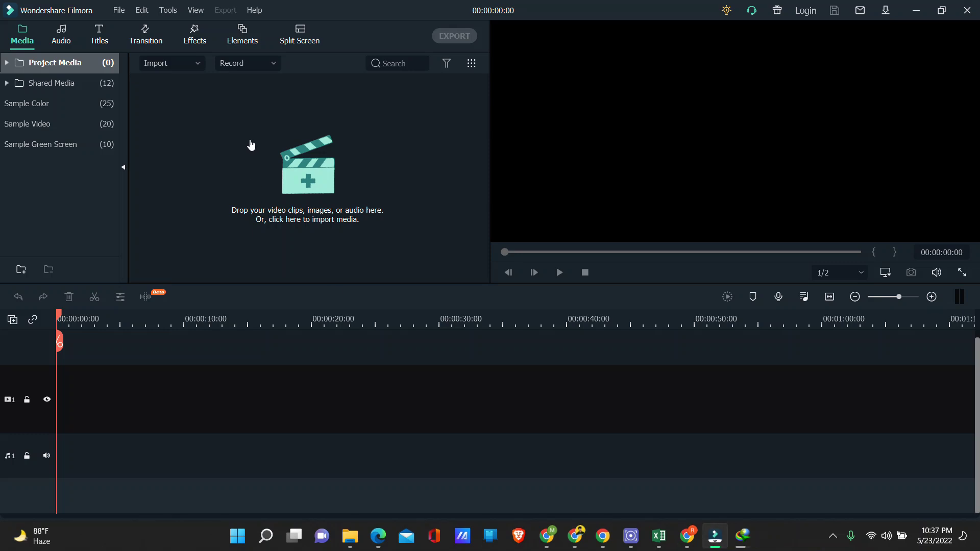
{"action": "left_click", "coordinate": [485, 24]}
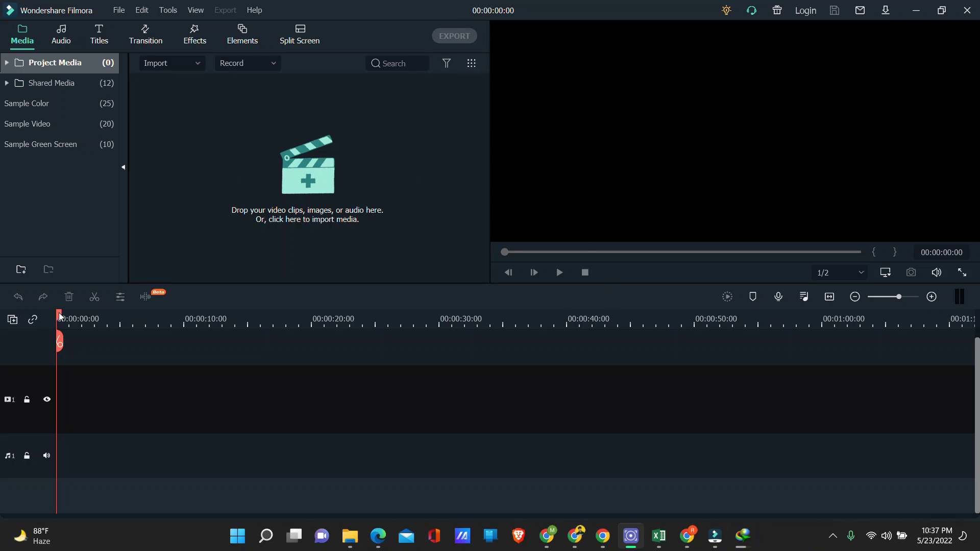
Switch to the Chrome window with Storyblocks and search Google for "copyright free horror music" in a new tab.
{"action": "left_click", "coordinate": [687, 536]}
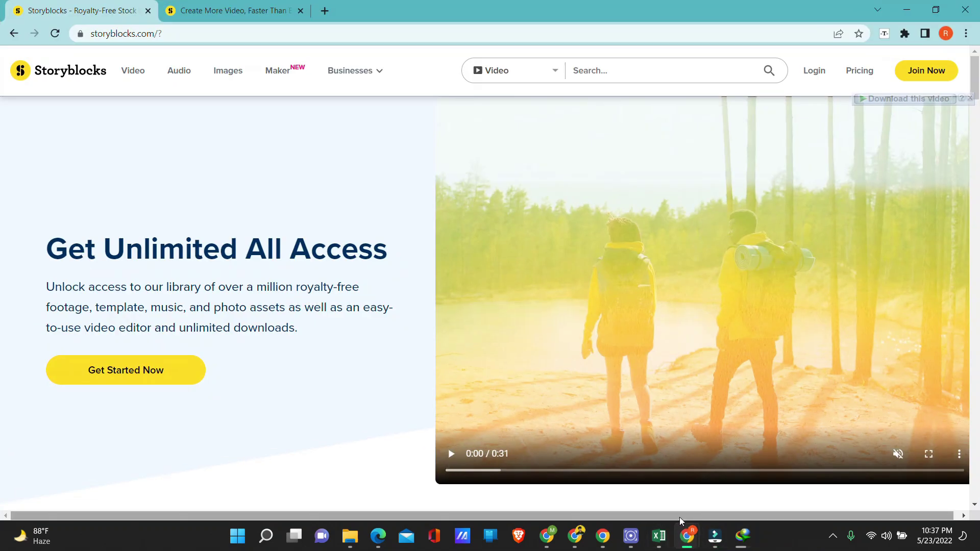
{"action": "left_click", "coordinate": [324, 10]}
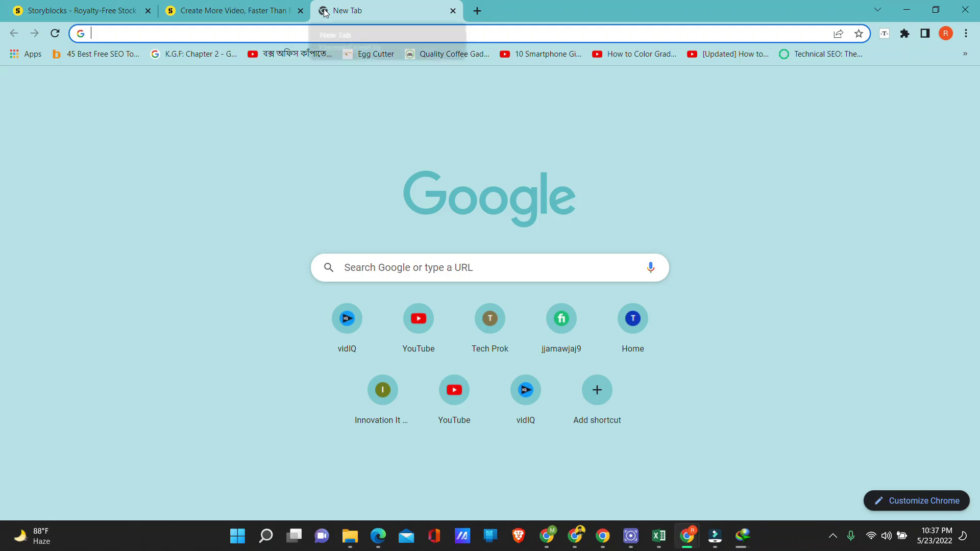
{"action": "type", "text": "c"}
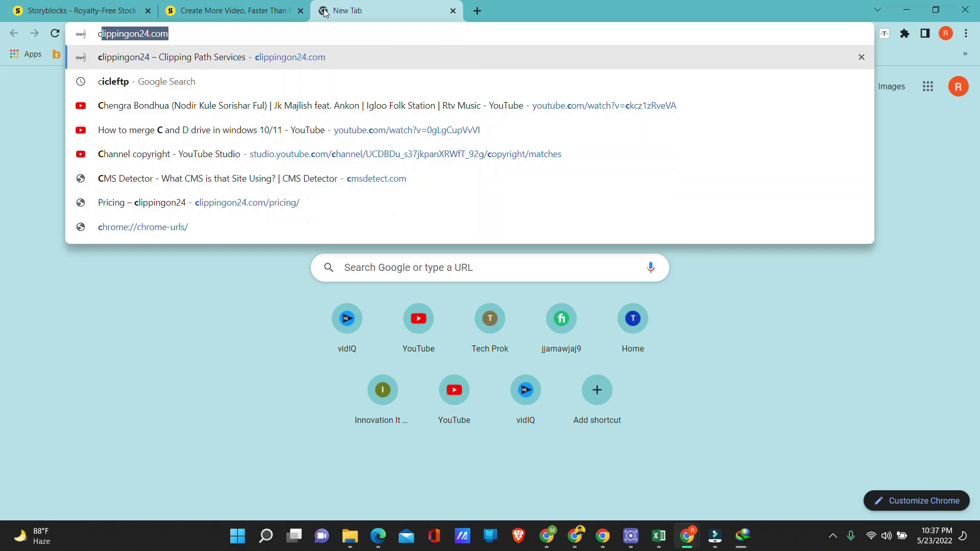
{"action": "key", "text": "BackSpace"}
{"action": "key", "text": "BackSpace"}
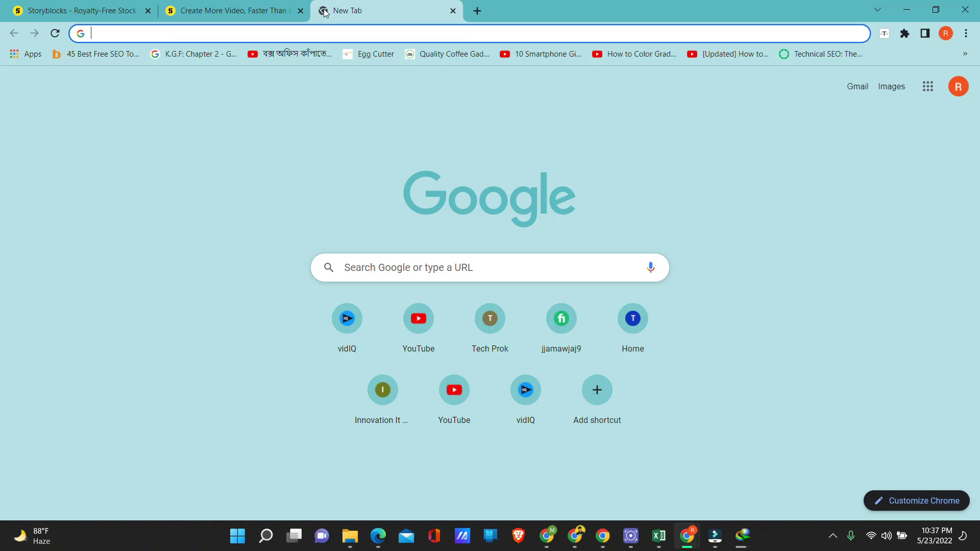
{"action": "type", "text": "cp"}
{"action": "key", "text": "BackSpace"}
{"action": "type", "text": "opuyright free"}
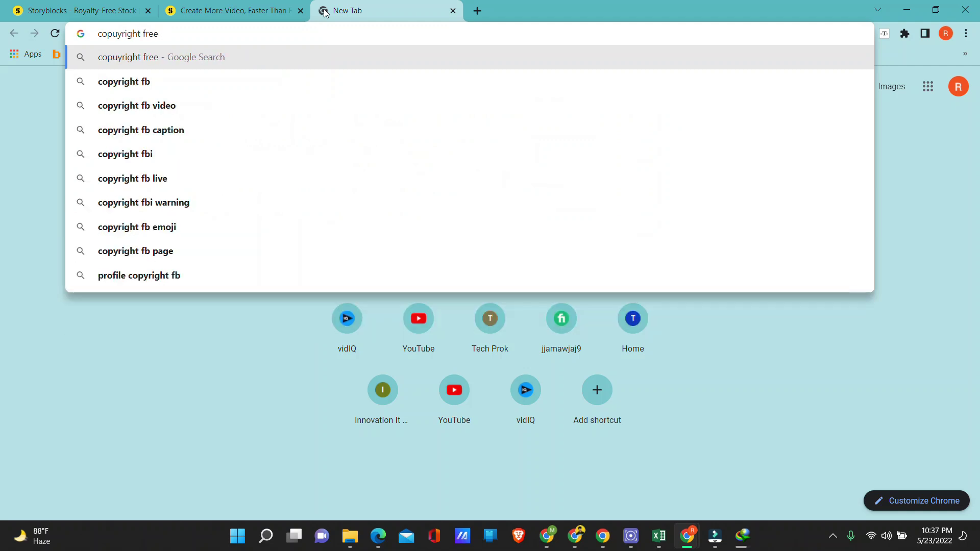
{"action": "type", "text": " horor"}
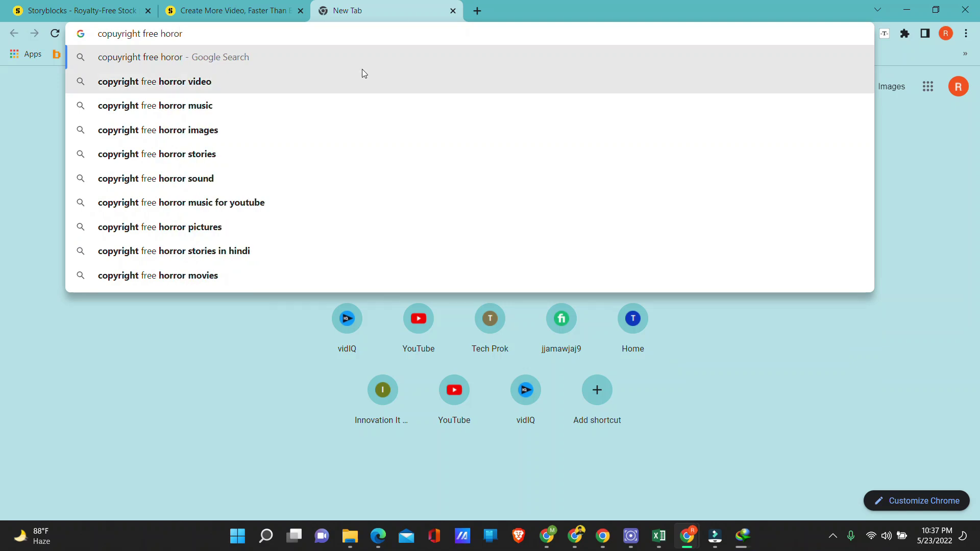
{"action": "left_click", "coordinate": [295, 100]}
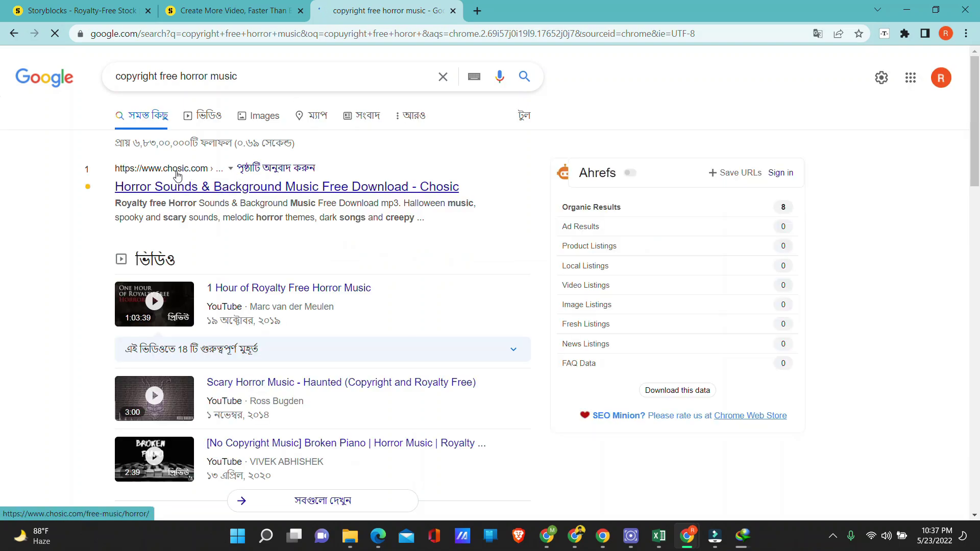
Open the Chosic result "Horror Sounds & Background Music Free Download" in a new tab and switch to it.
{"action": "right_click", "coordinate": [210, 186]}
{"action": "left_click", "coordinate": [240, 192]}
{"action": "scroll", "coordinate": [263, 190], "scroll_direction": "down", "scroll_amount": 6}
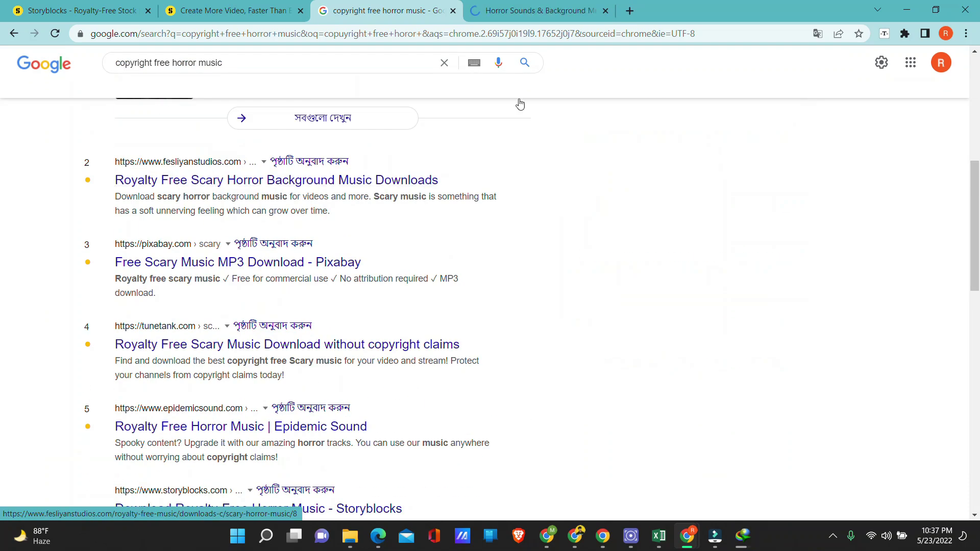
{"action": "left_click", "coordinate": [516, 9]}
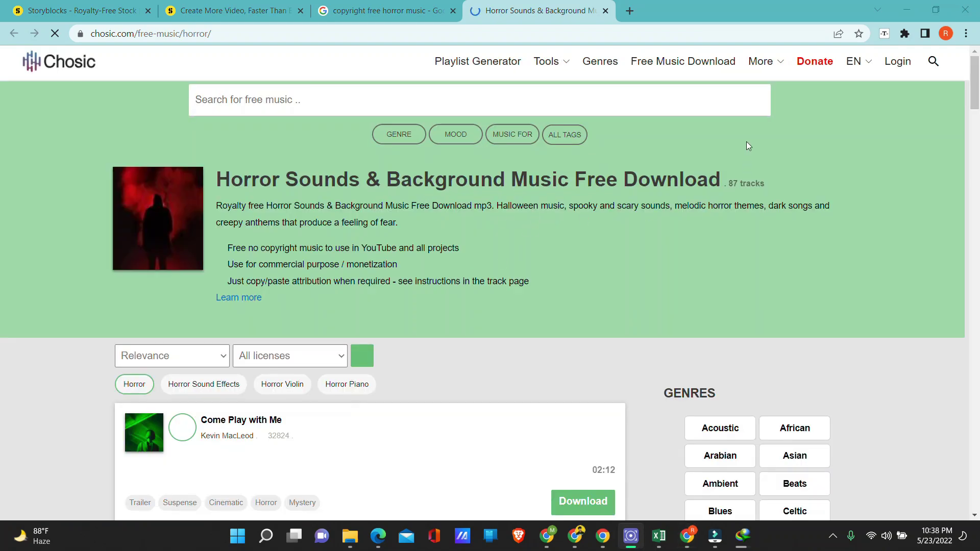
{"action": "left_click", "coordinate": [714, 536]}
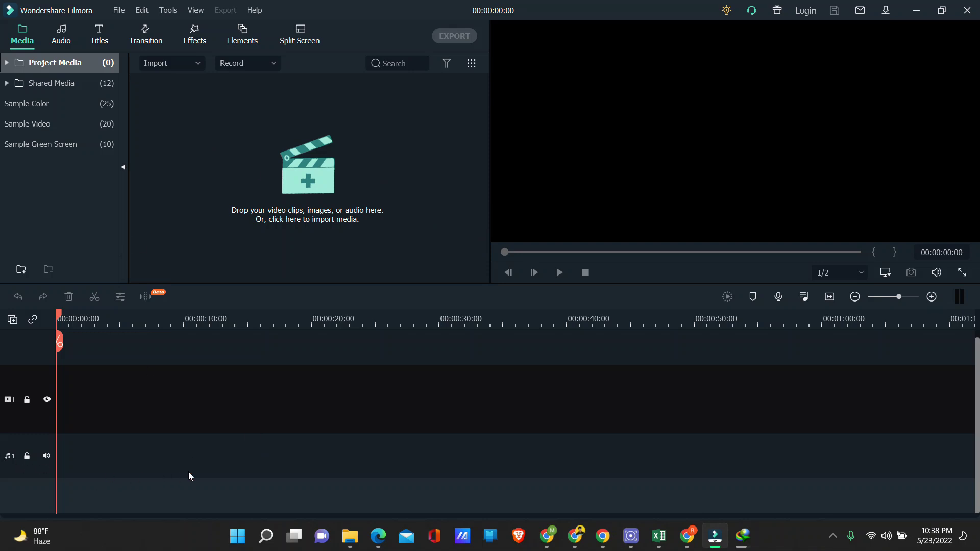
{"action": "left_click", "coordinate": [916, 11]}
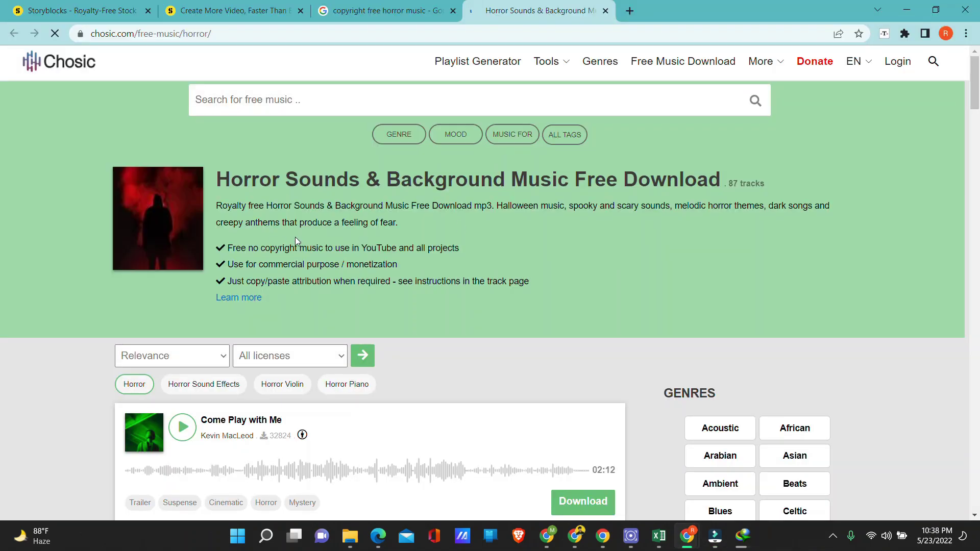
Preview the tracks "Come Play with Me" and "Ghost whispers" in Chosic's horror music list.
{"action": "scroll", "coordinate": [297, 237], "scroll_direction": "down", "scroll_amount": 4}
{"action": "left_click", "coordinate": [183, 240]}
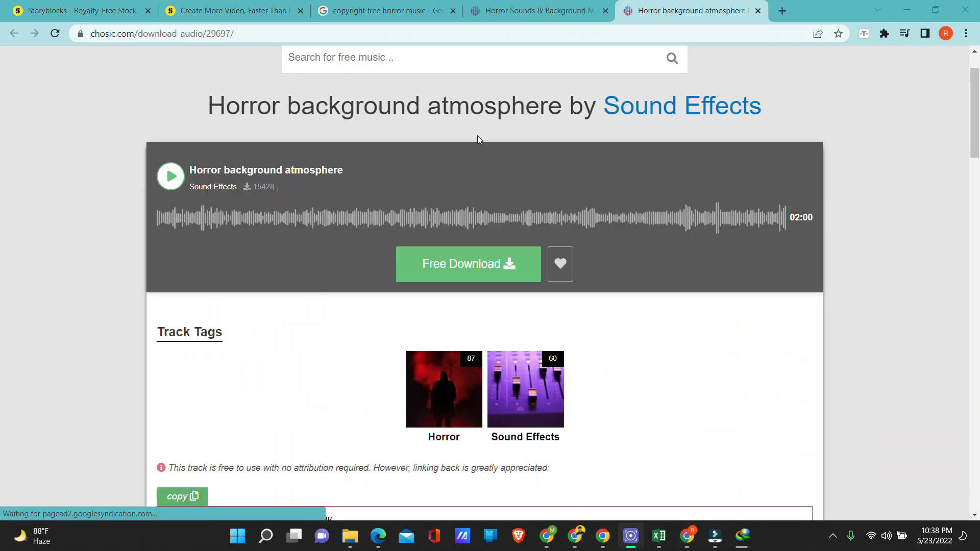
{"action": "scroll", "coordinate": [429, 200], "scroll_direction": "up", "scroll_amount": 1}
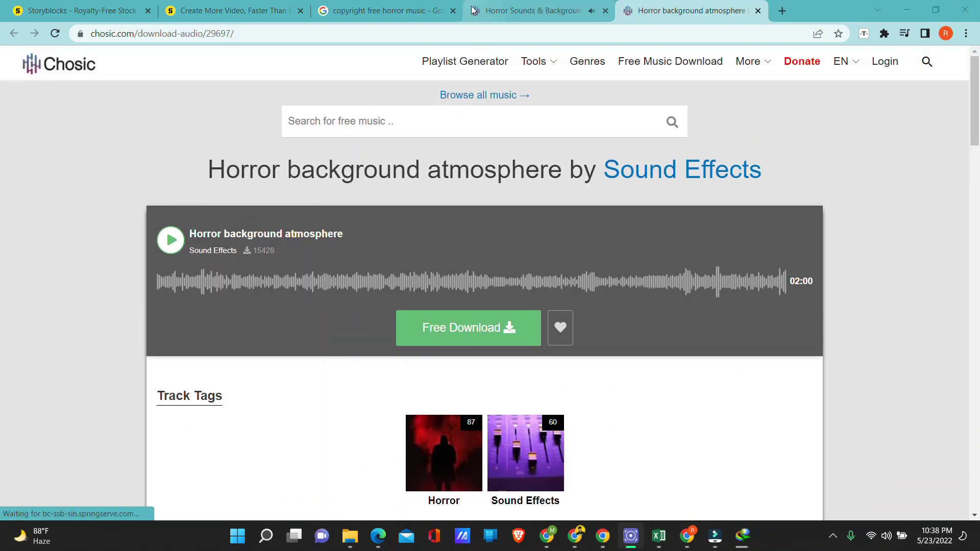
{"action": "left_click", "coordinate": [474, 10]}
{"action": "left_click", "coordinate": [183, 269]}
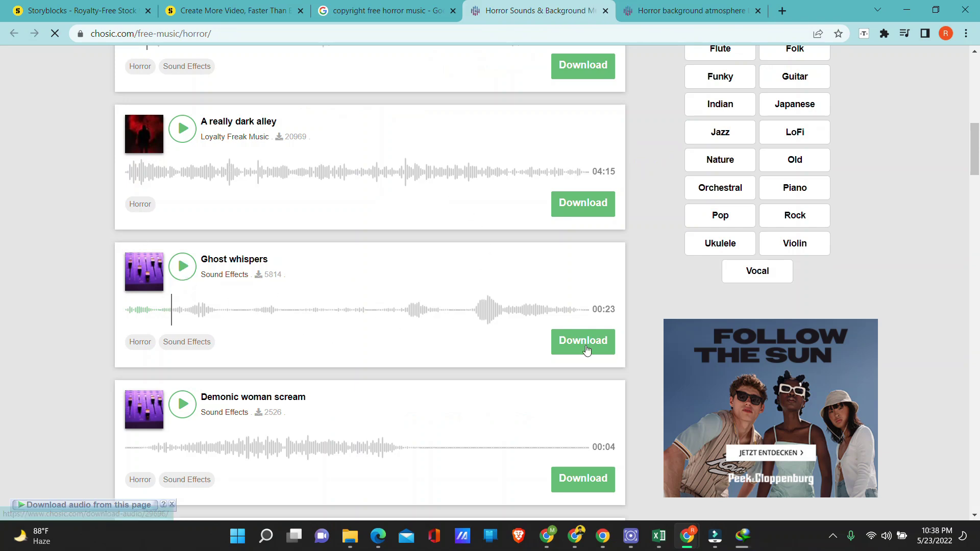
Copy the credit line of the "Horror background atmosphere" track and review its commercial use terms and track info.
{"action": "left_click", "coordinate": [689, 10]}
{"action": "scroll", "coordinate": [230, 214], "scroll_direction": "down", "scroll_amount": 6}
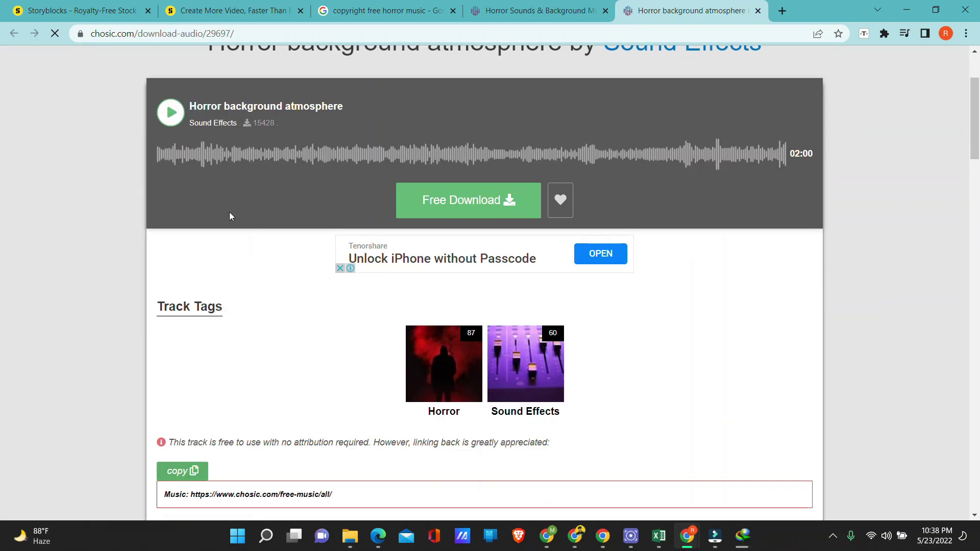
{"action": "left_click", "coordinate": [175, 285]}
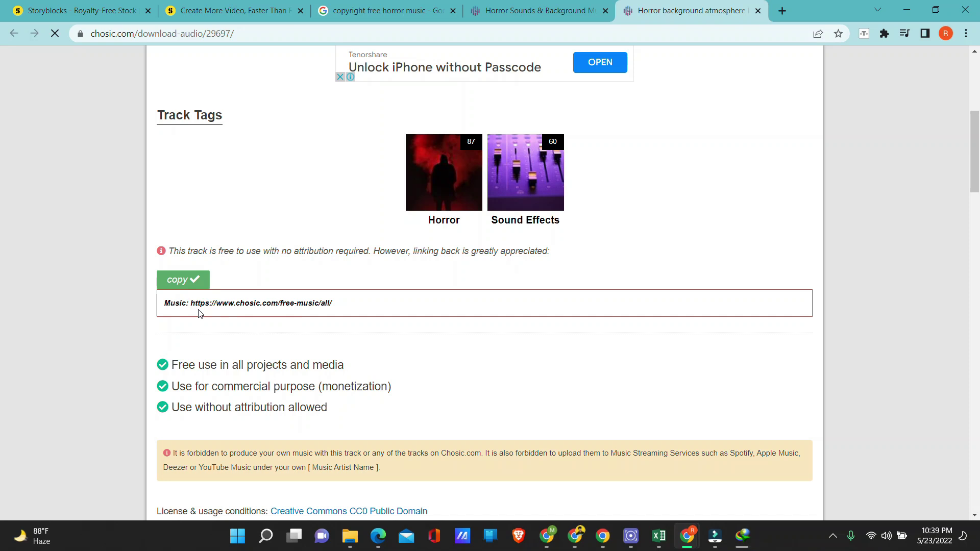
{"action": "scroll", "coordinate": [216, 318], "scroll_direction": "down", "scroll_amount": 2}
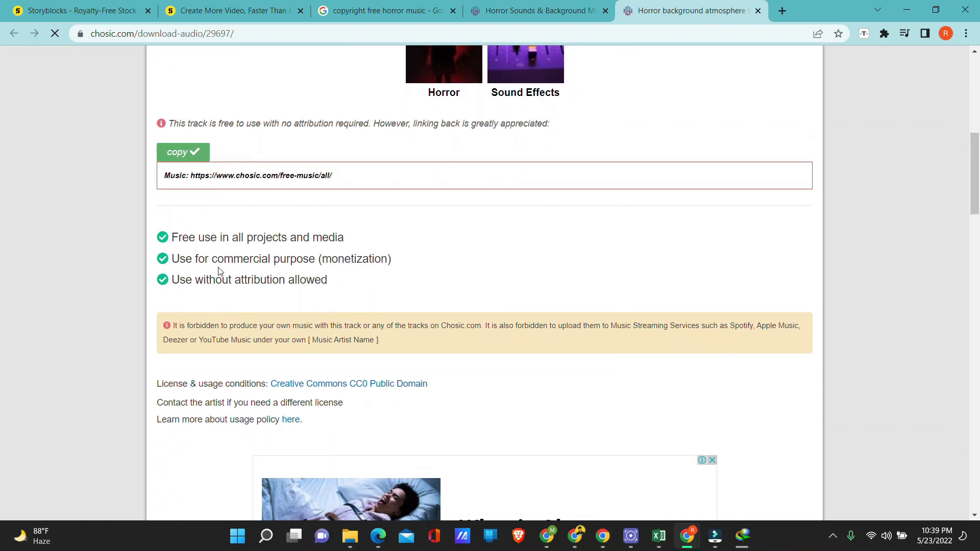
{"action": "left_click_drag", "start_coordinate": [407, 261], "coordinate": [161, 265]}
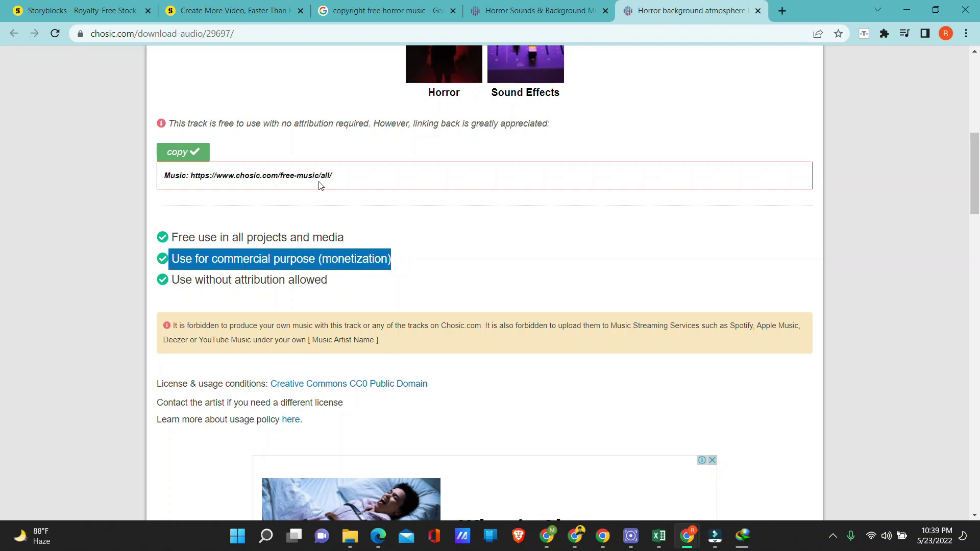
{"action": "left_click", "coordinate": [183, 159]}
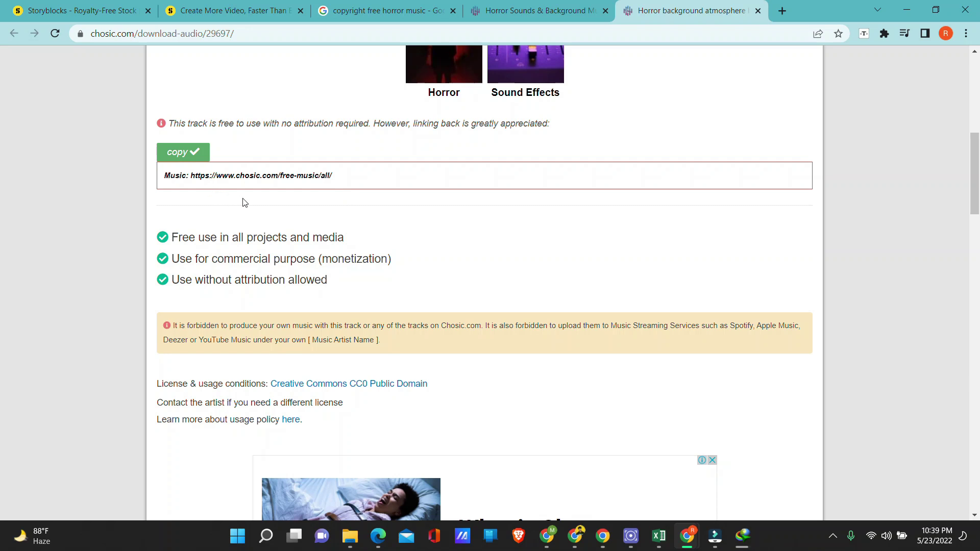
{"action": "scroll", "coordinate": [244, 202], "scroll_direction": "down", "scroll_amount": 12}
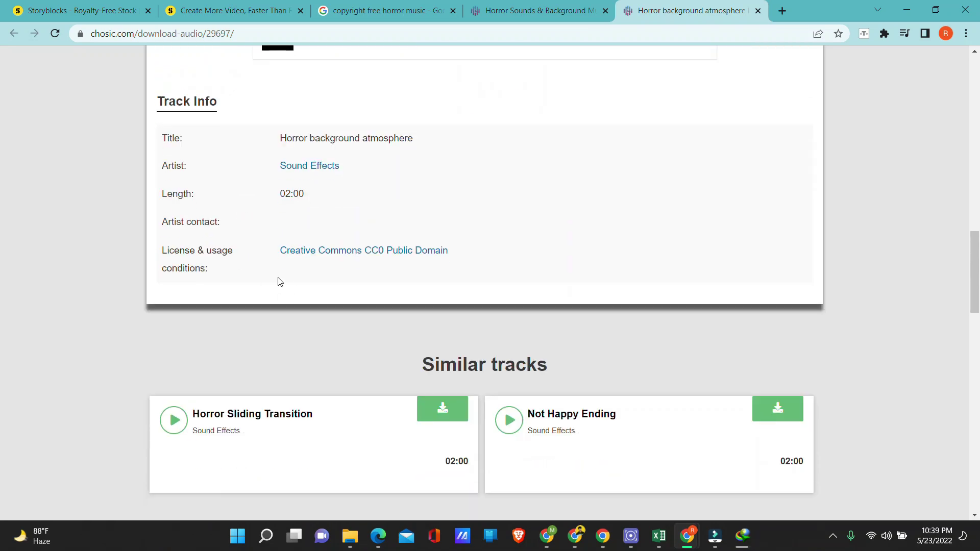
{"action": "scroll", "coordinate": [279, 279], "scroll_direction": "up", "scroll_amount": 12}
Close the horror track list and download "Horror background atmosphere", dismissing the download pop-up.
{"action": "left_click", "coordinate": [510, 10]}
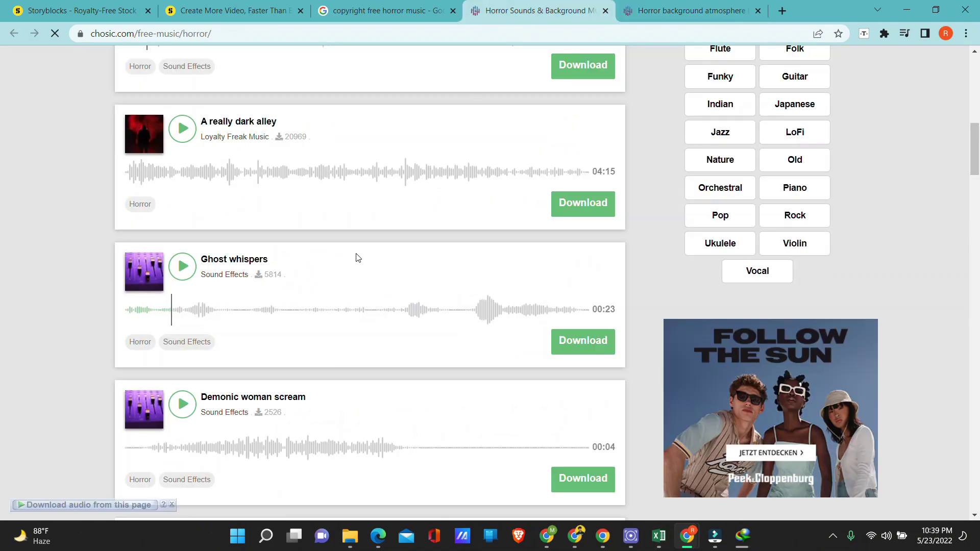
{"action": "scroll", "coordinate": [286, 224], "scroll_direction": "down", "scroll_amount": 2}
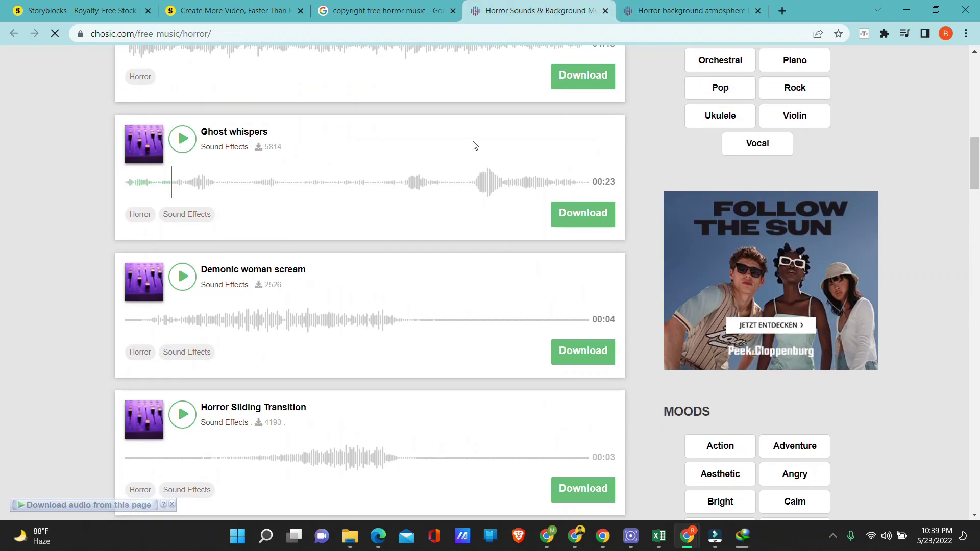
{"action": "key", "text": "ctrl+w"}
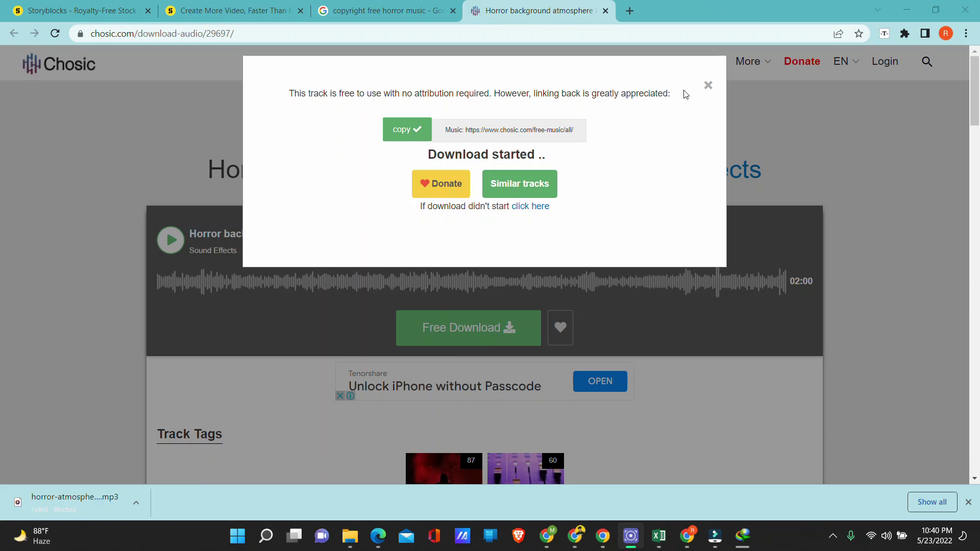
{"action": "left_click", "coordinate": [707, 85]}
{"action": "scroll", "coordinate": [434, 233], "scroll_direction": "down", "scroll_amount": 5}
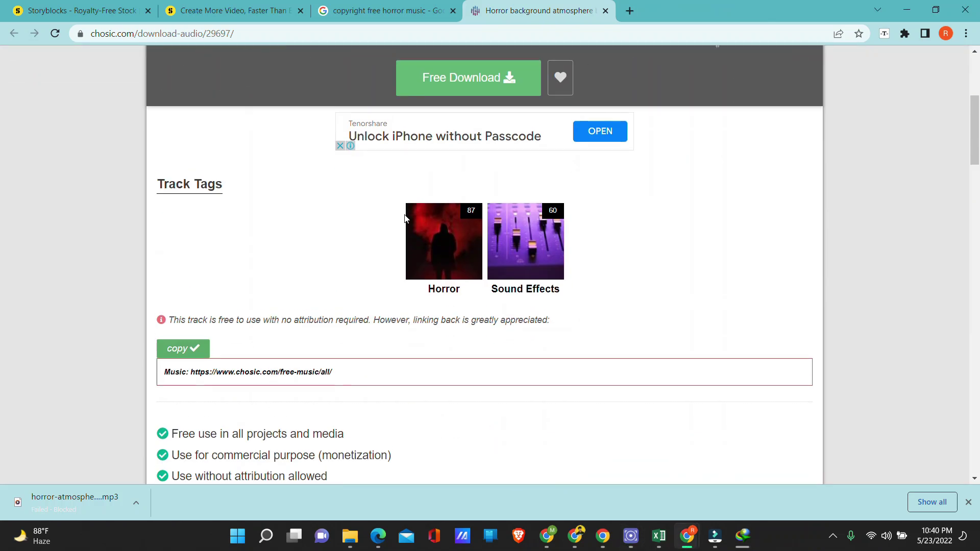
{"action": "scroll", "coordinate": [460, 153], "scroll_direction": "down", "scroll_amount": 4}
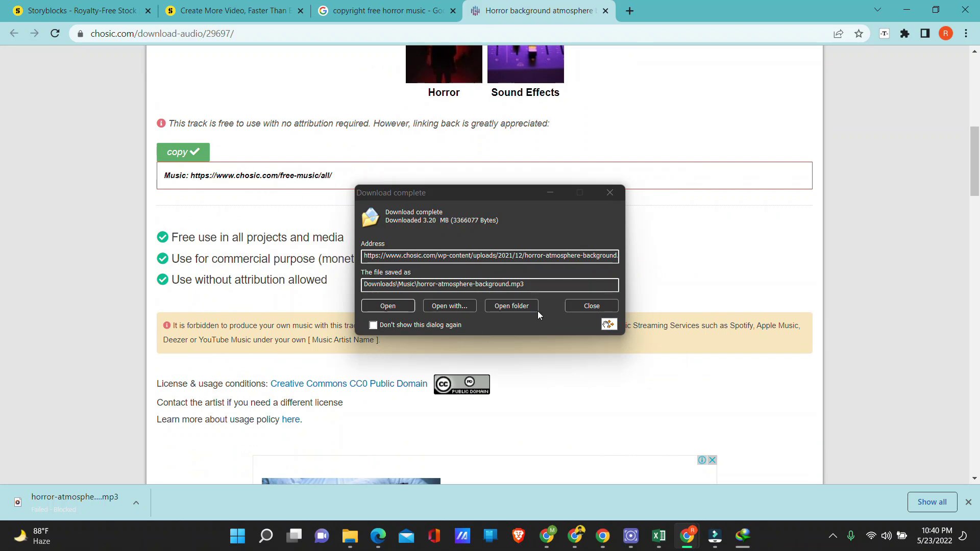
Import horror-atmosphere-background.mp3 from its download folder into the Filmora project media and place it on audio track 1.
{"action": "left_click", "coordinate": [518, 306]}
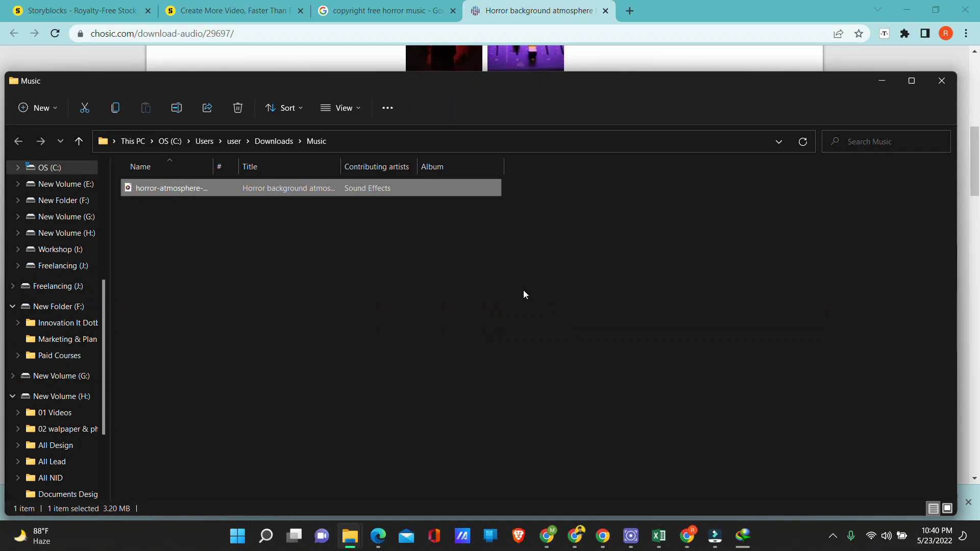
{"action": "left_click_drag", "start_coordinate": [135, 188], "coordinate": [429, 182]}
{"action": "key", "text": "alt+Tab"}
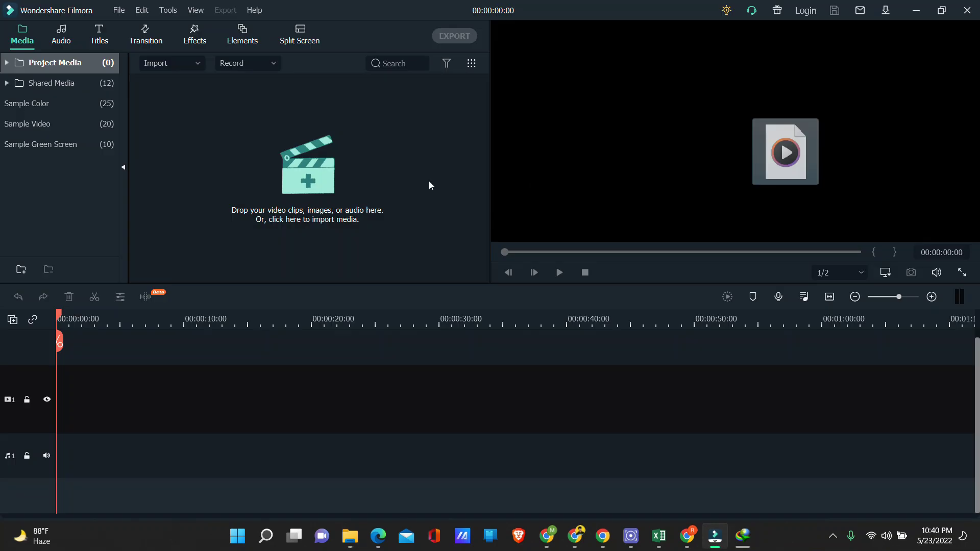
{"action": "left_click_drag", "start_coordinate": [249, 165], "coordinate": [345, 220]}
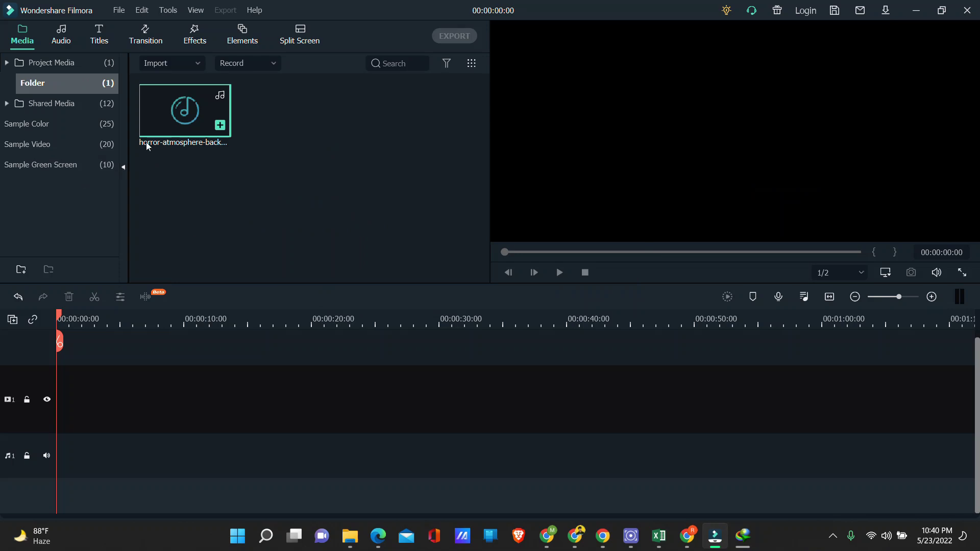
{"action": "left_click_drag", "start_coordinate": [196, 115], "coordinate": [29, 451]}
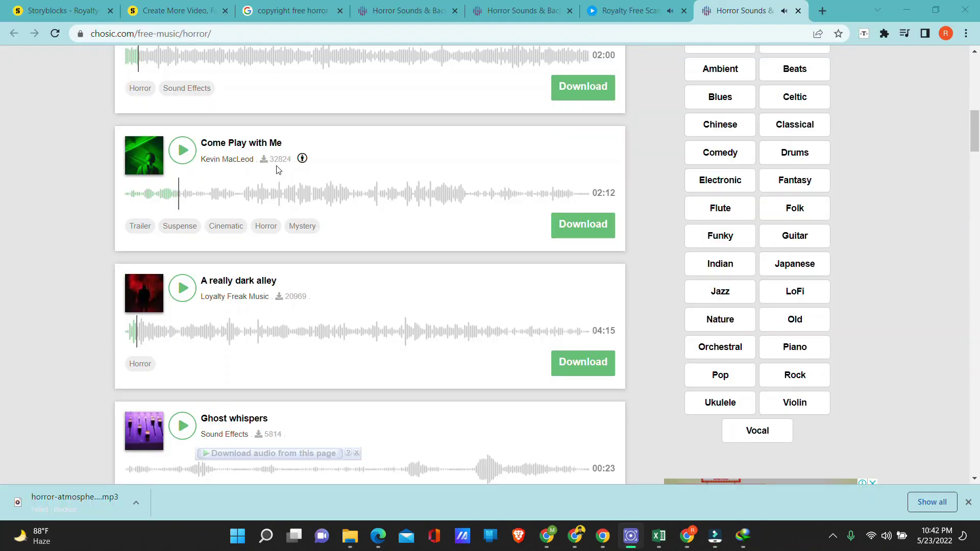
Back in Chrome, open the Chosic download page of "Come Play with Me" and highlight its monetization term.
{"action": "left_click", "coordinate": [582, 228]}
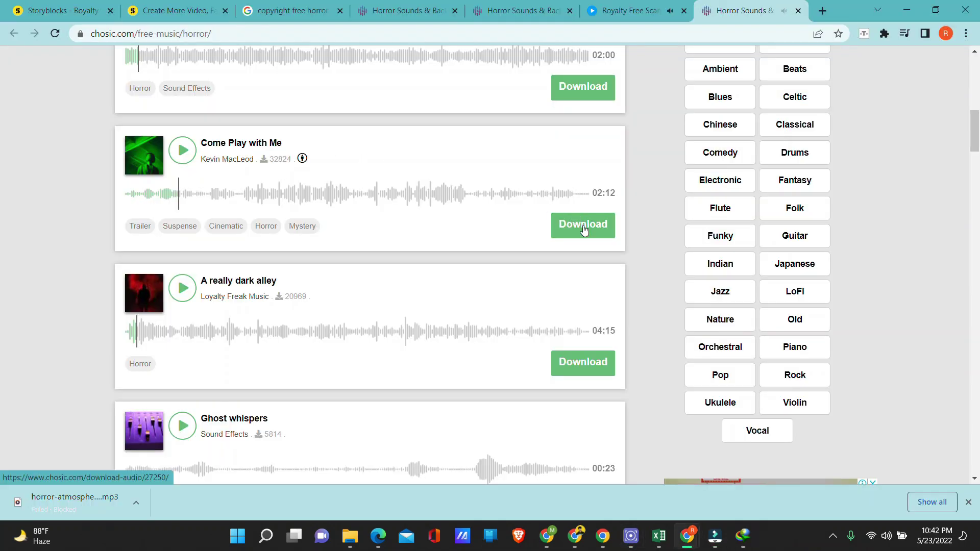
{"action": "scroll", "coordinate": [584, 231], "scroll_direction": "down", "scroll_amount": 6}
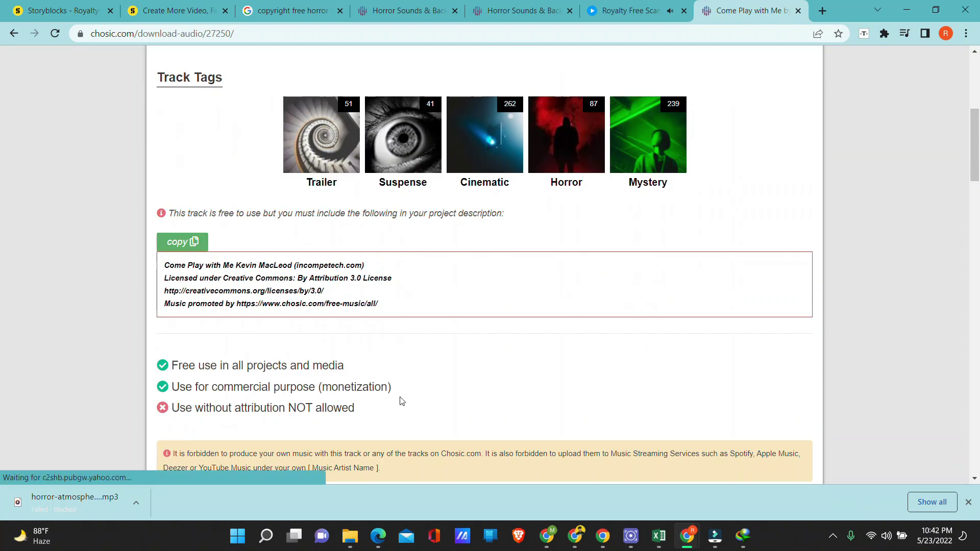
{"action": "left_click_drag", "start_coordinate": [400, 401], "coordinate": [295, 393]}
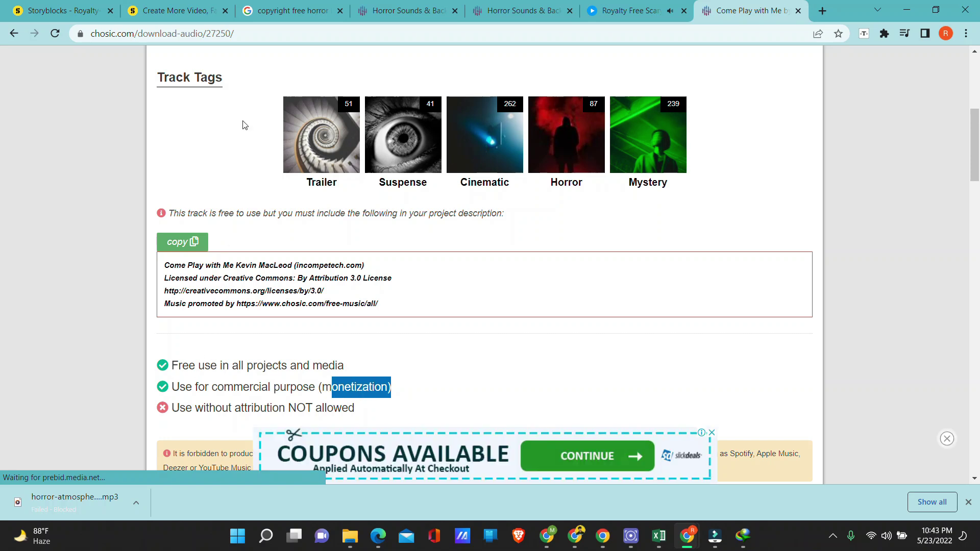
{"action": "scroll", "coordinate": [243, 124], "scroll_direction": "up", "scroll_amount": 4}
{"action": "scroll", "coordinate": [268, 103], "scroll_direction": "down", "scroll_amount": 5}
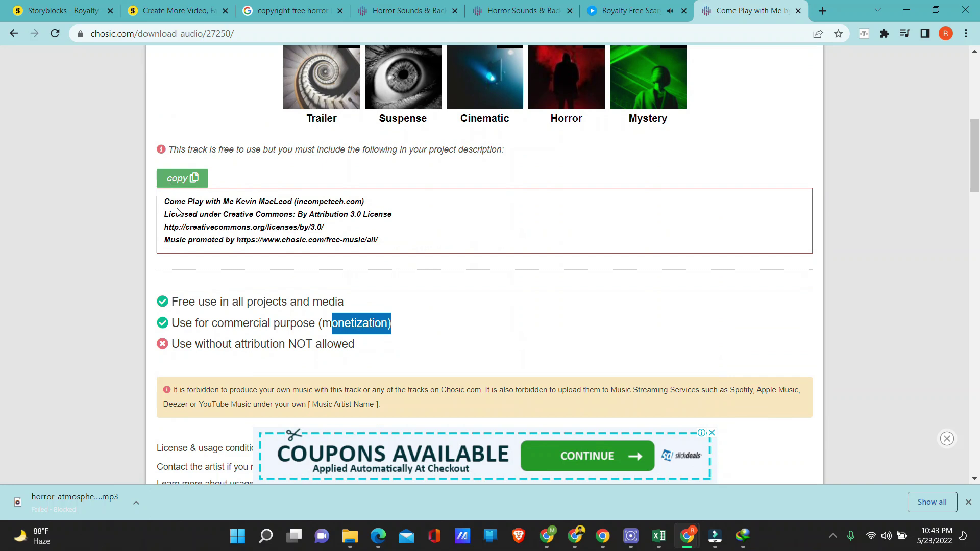
Highlight the track's usage terms one by one: free use in all projects, commercial purpose, and use without attribution.
{"action": "left_click_drag", "start_coordinate": [173, 302], "coordinate": [361, 314]}
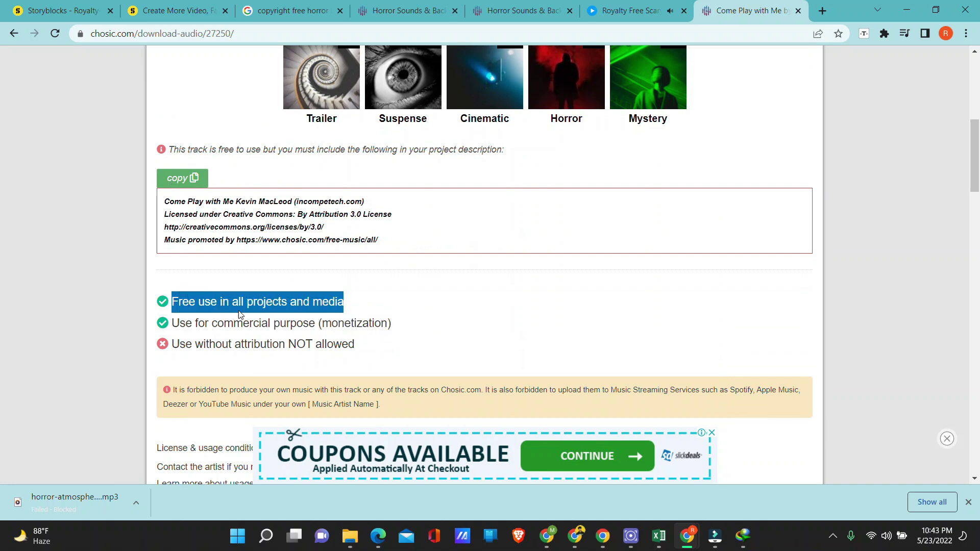
{"action": "left_click", "coordinate": [207, 314]}
{"action": "left_click_drag", "start_coordinate": [174, 323], "coordinate": [409, 332]}
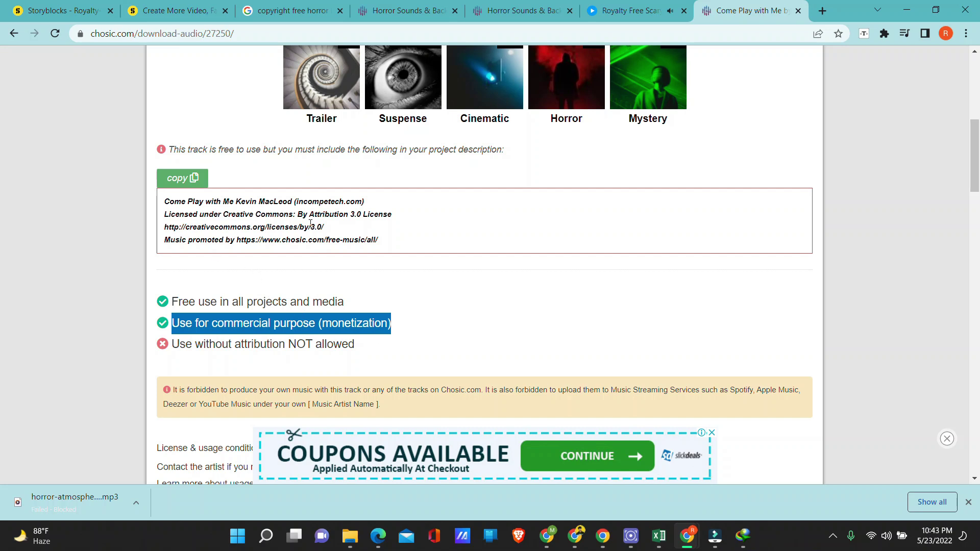
{"action": "left_click_drag", "start_coordinate": [170, 351], "coordinate": [372, 353]}
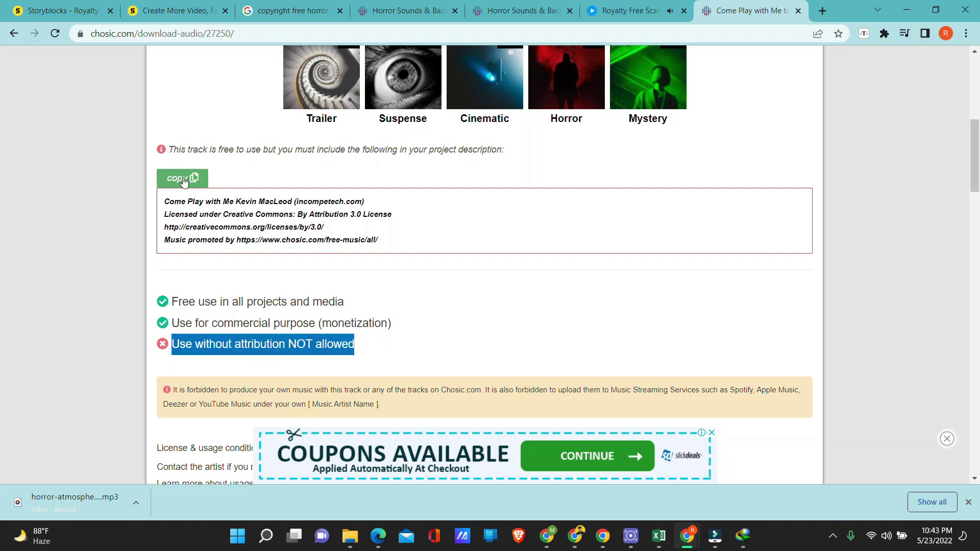
{"action": "left_click", "coordinate": [163, 348]}
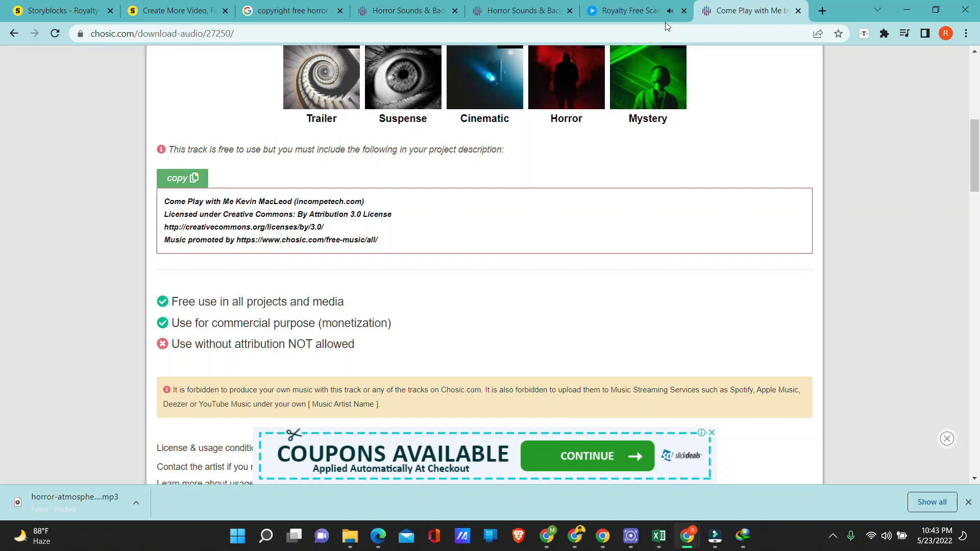
Close the royalty-free scary music tab that is playing and copy the attribution text required for "Come Play with Me".
{"action": "left_click", "coordinate": [684, 11]}
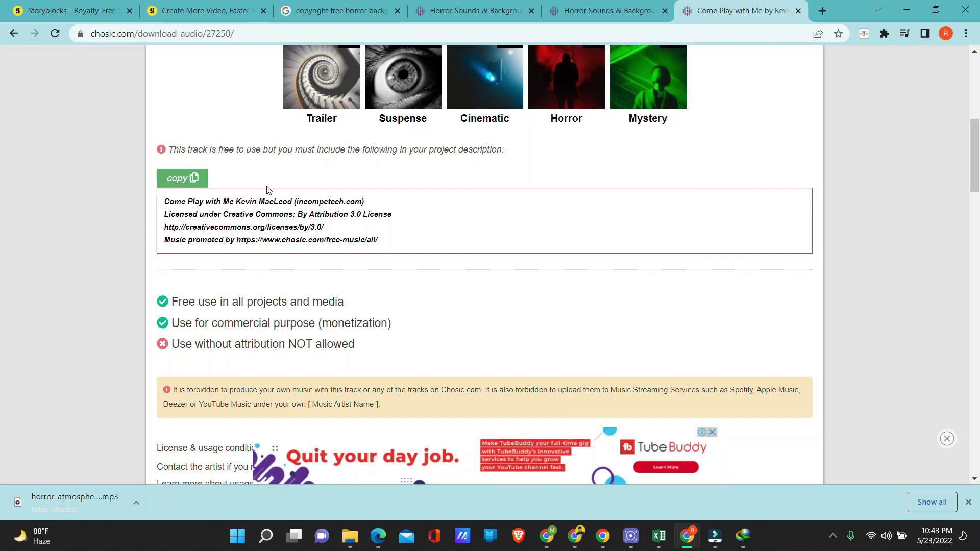
{"action": "left_click", "coordinate": [170, 183]}
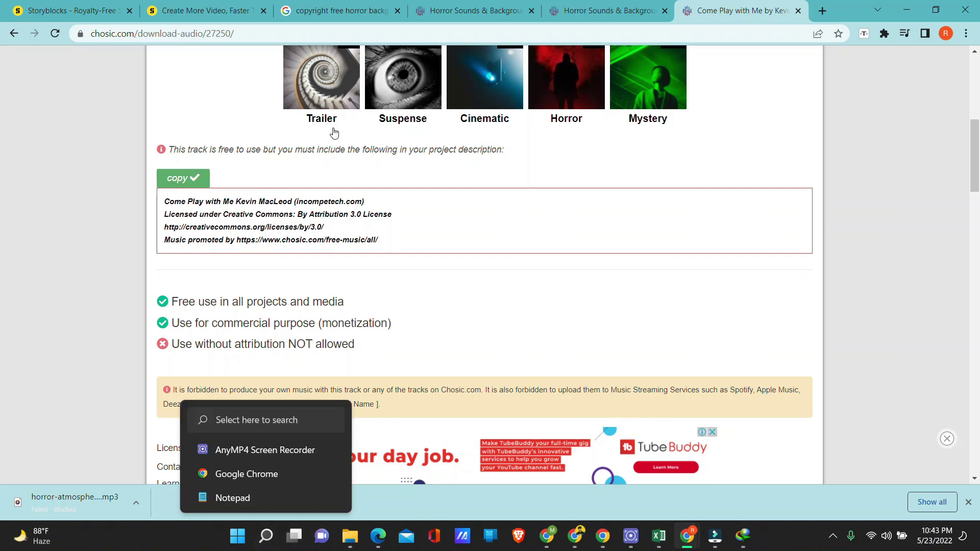
Download the "Come Play with Me" track from its Chosic page.
{"action": "scroll", "coordinate": [355, 210], "scroll_direction": "up", "scroll_amount": 7}
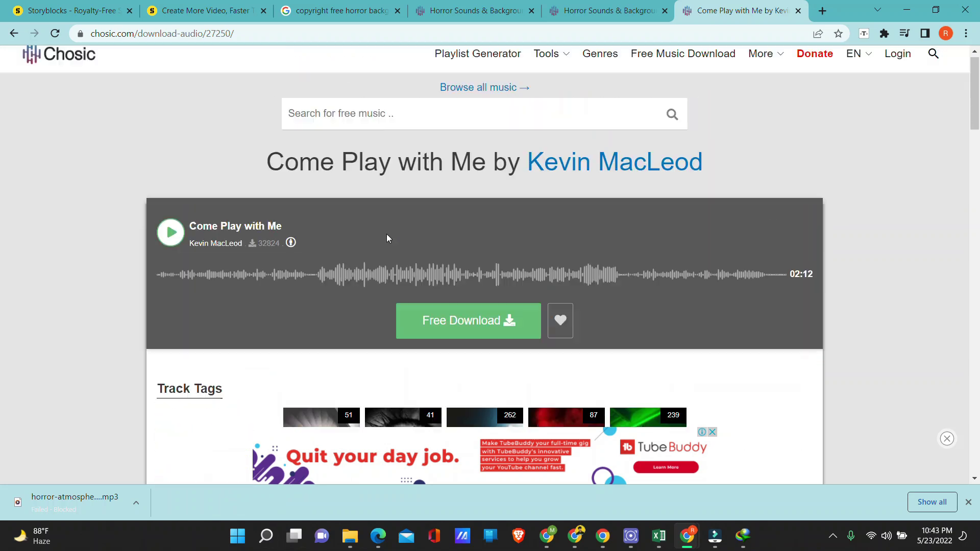
{"action": "left_click", "coordinate": [428, 323]}
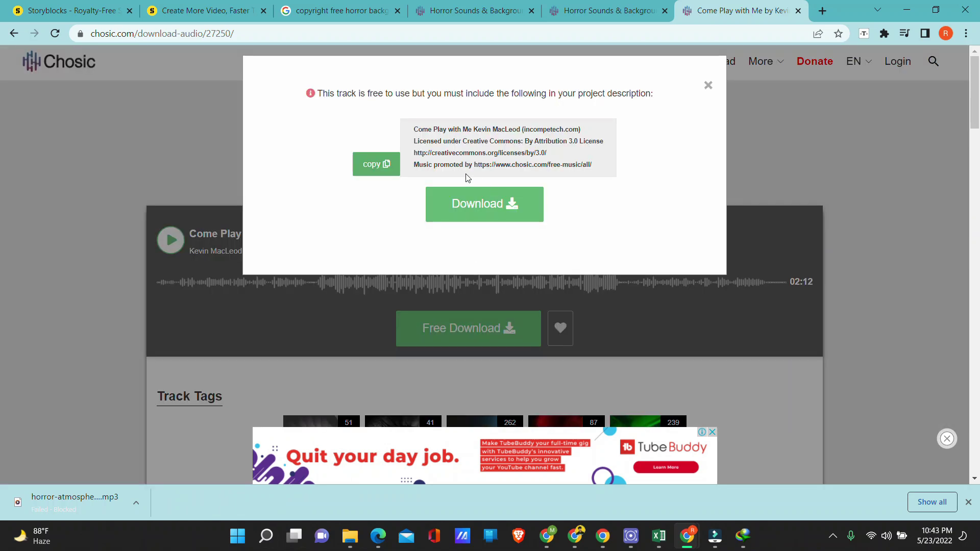
{"action": "left_click", "coordinate": [485, 204]}
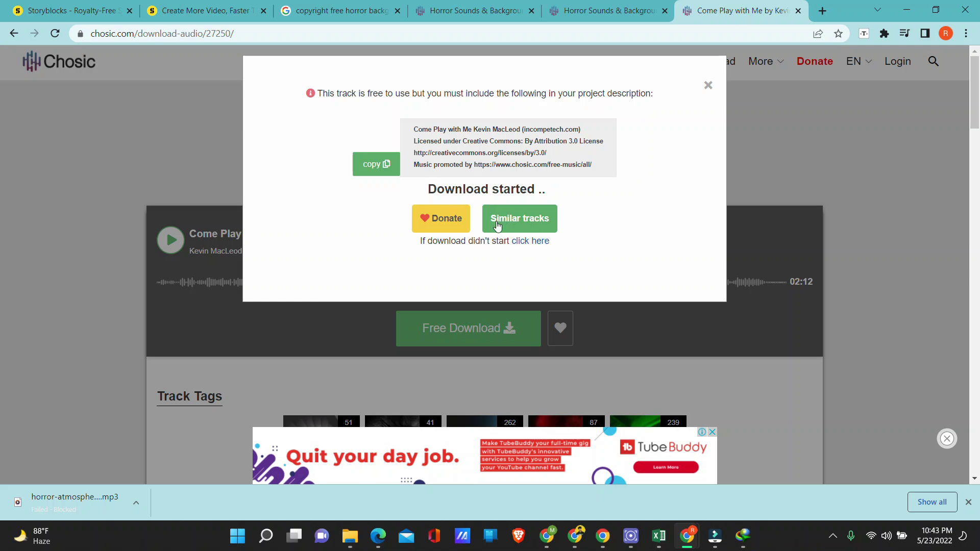
Restart the "Come Play with Me" download and save it as Come-Play-with-Me.mp3 in the Music category.
{"action": "left_click", "coordinate": [530, 242]}
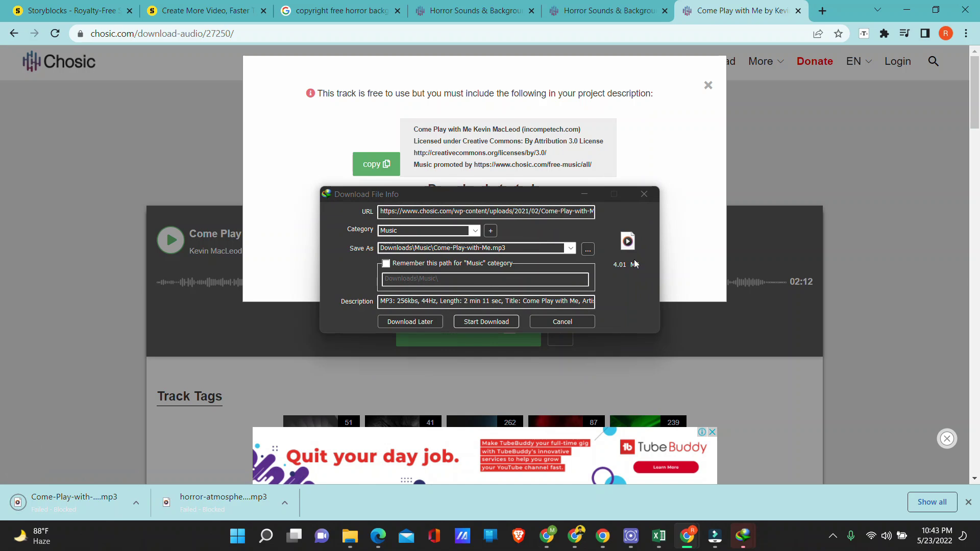
{"action": "left_click", "coordinate": [489, 320]}
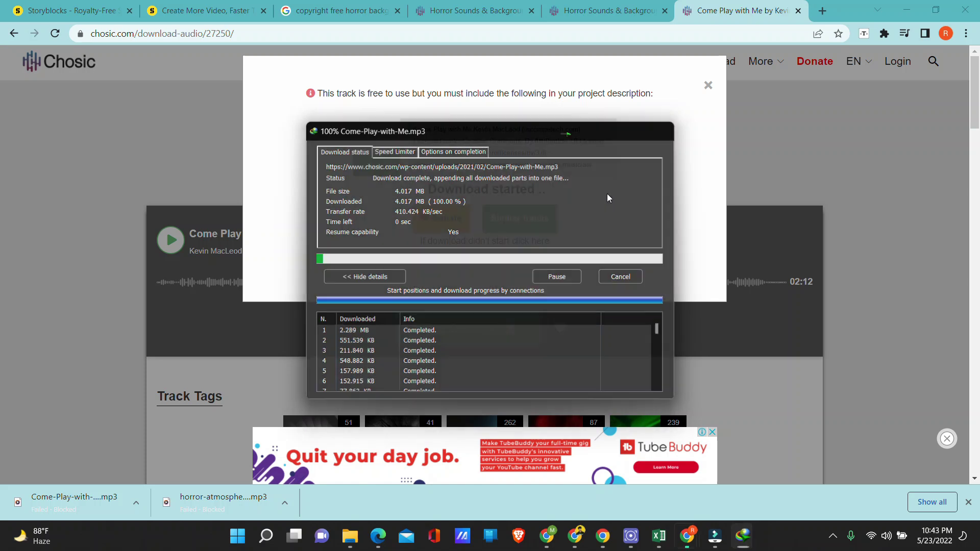
{"action": "left_click", "coordinate": [525, 308]}
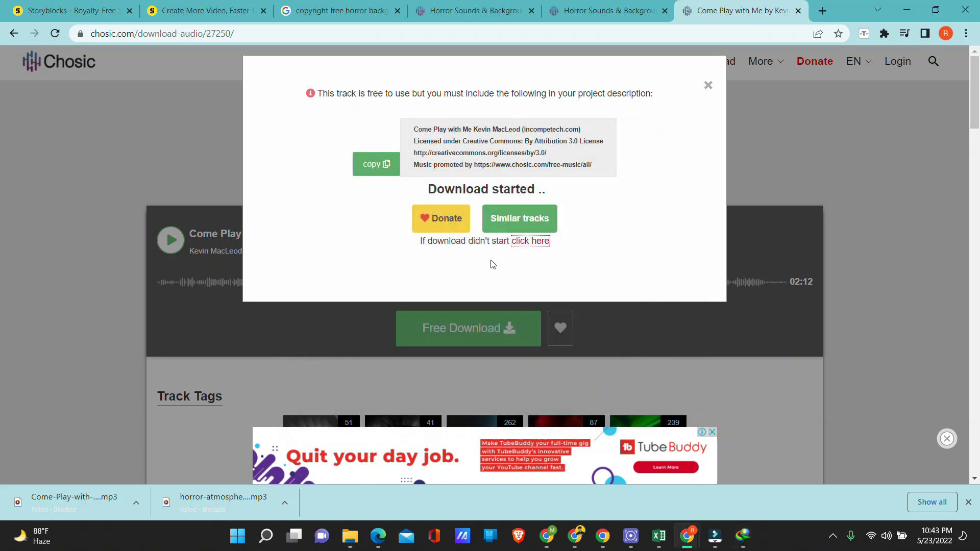
Switch to Filmora and delete the horror-atmosphere audio file from the project's media folder.
{"action": "left_click_drag", "start_coordinate": [136, 192], "coordinate": [282, 214]}
{"action": "key", "text": "alt+Tab"}
{"action": "left_click", "coordinate": [164, 121]}
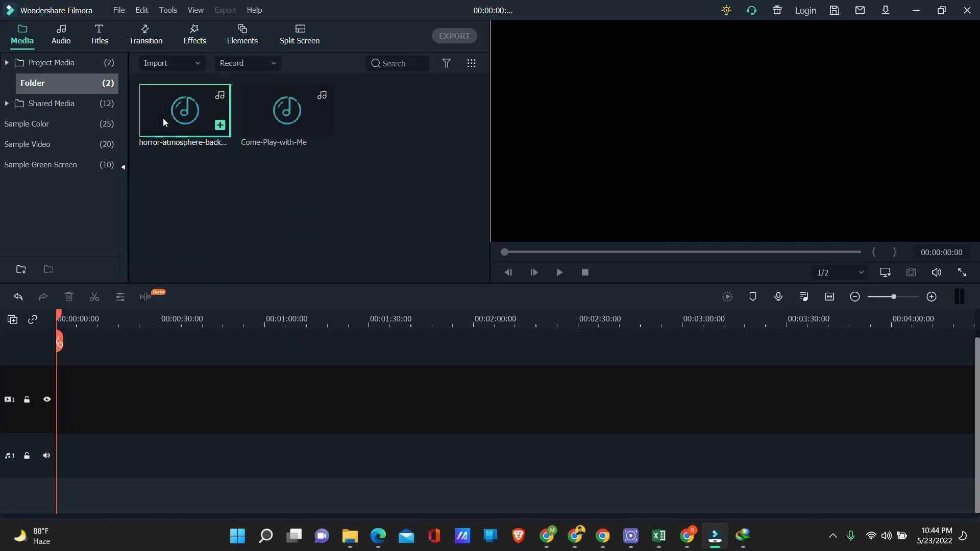
{"action": "right_click", "coordinate": [167, 122]}
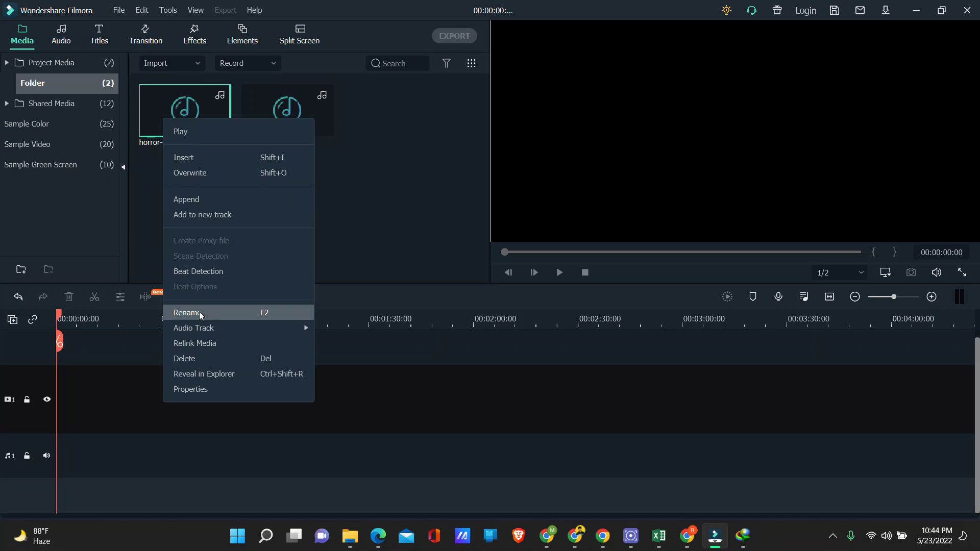
{"action": "left_click", "coordinate": [201, 359]}
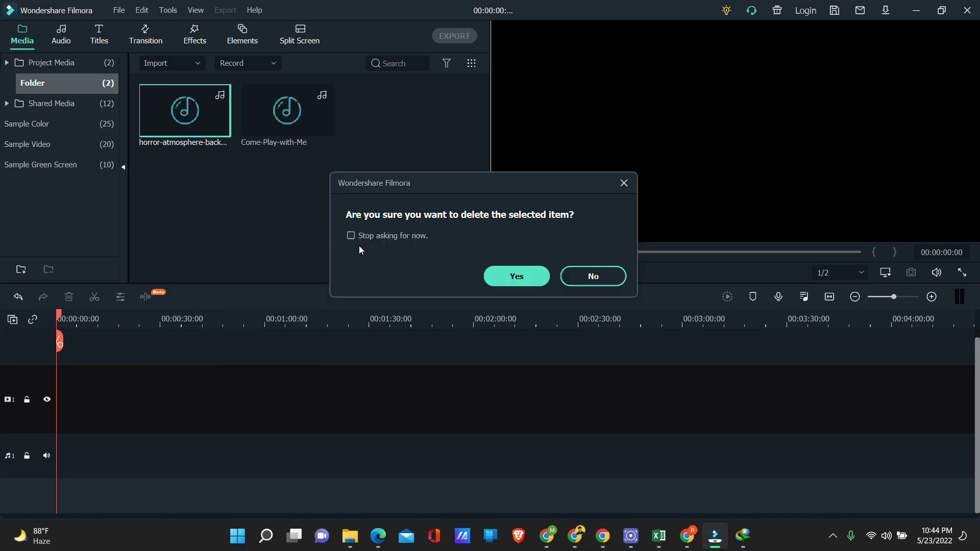
{"action": "left_click", "coordinate": [516, 278]}
Place the Come-Play-with-Me music at the start of the timeline on audio track 2.
{"action": "left_click_drag", "start_coordinate": [204, 123], "coordinate": [54, 447]}
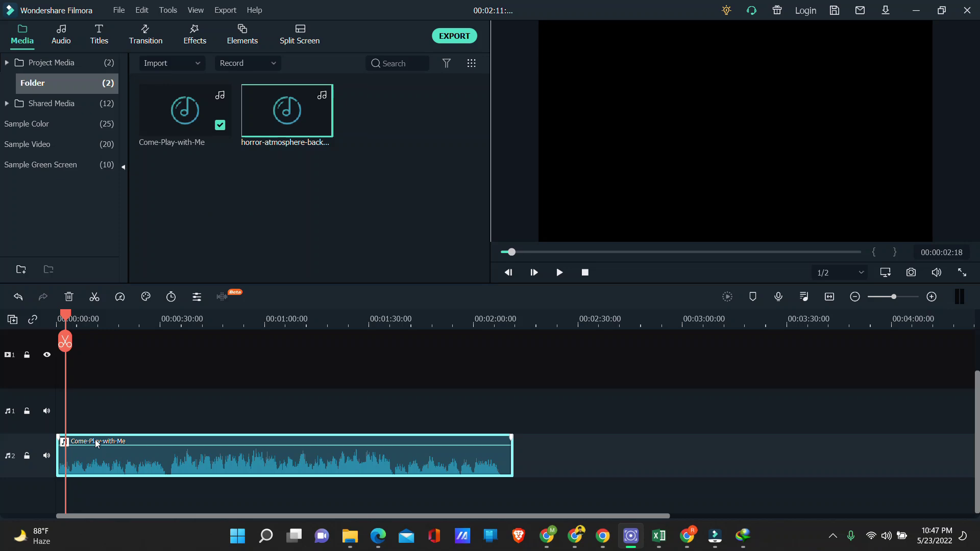
{"action": "scroll", "coordinate": [138, 391], "scroll_direction": "up", "scroll_amount": 1}
{"action": "left_click", "coordinate": [85, 418]}
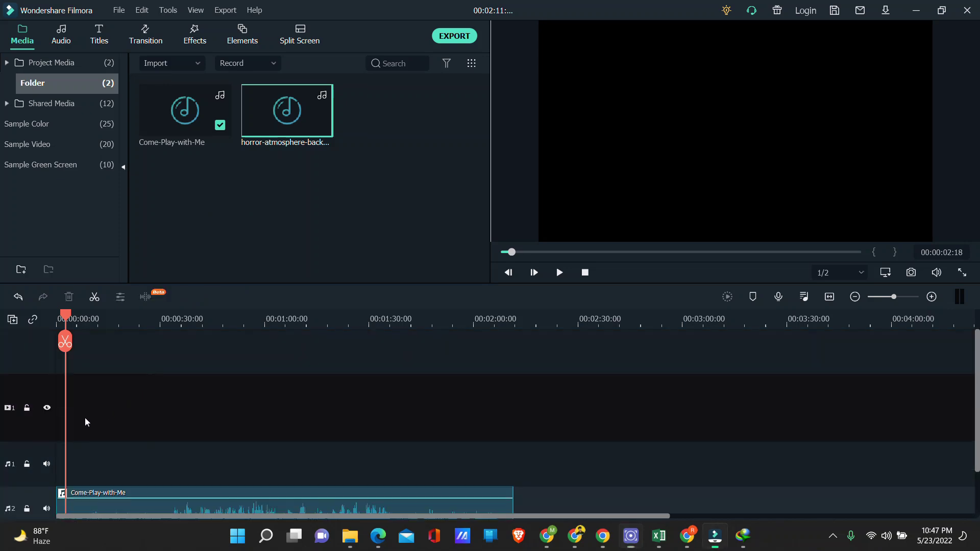
Import both yt1s.com videos from the "Gost hant" folder on New Volume (H:) into the media folder.
{"action": "double_click", "coordinate": [361, 198]}
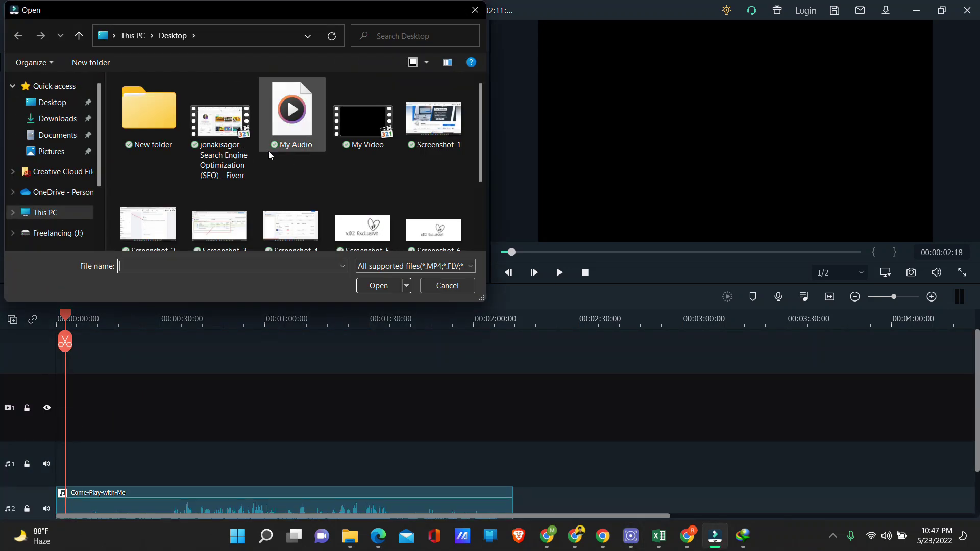
{"action": "scroll", "coordinate": [35, 181], "scroll_direction": "down", "scroll_amount": 1}
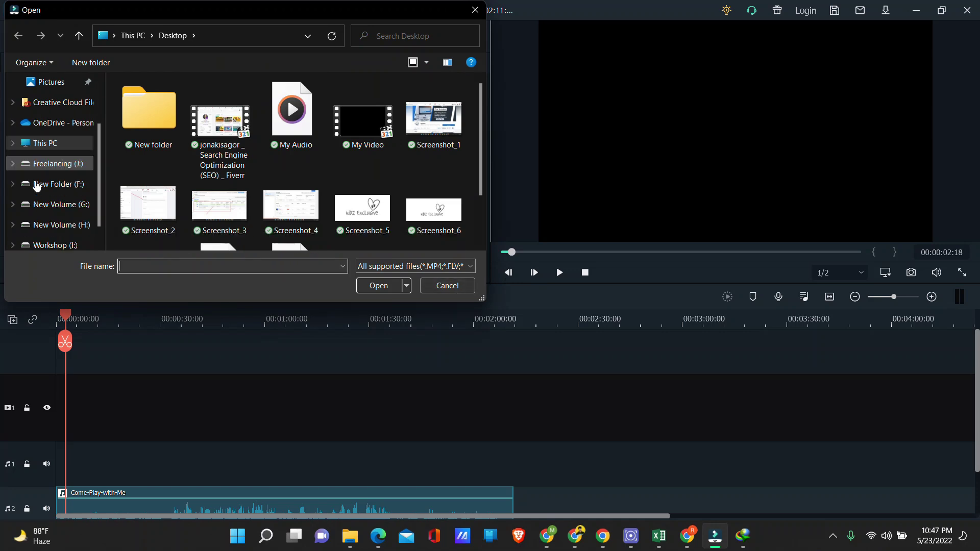
{"action": "left_click", "coordinate": [65, 231]}
{"action": "scroll", "coordinate": [225, 153], "scroll_direction": "down", "scroll_amount": 1}
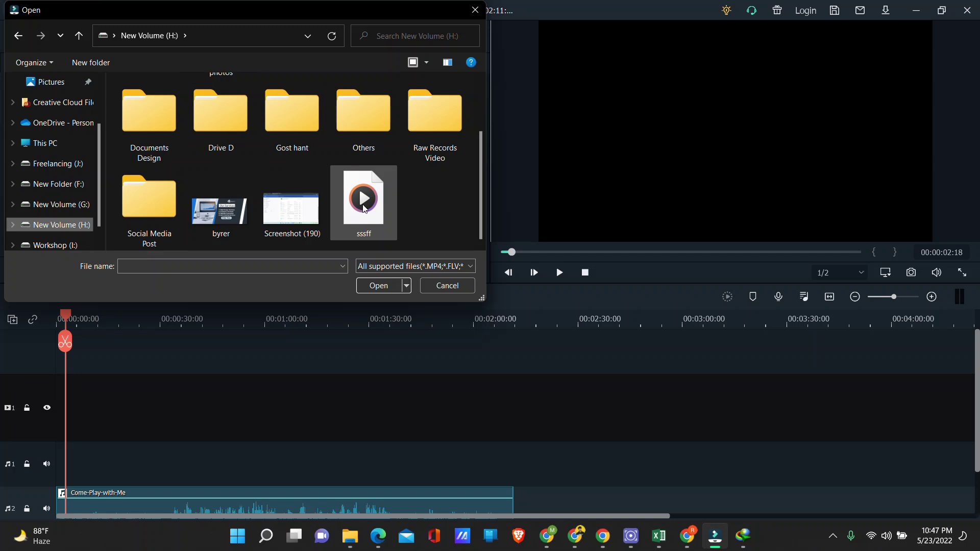
{"action": "double_click", "coordinate": [287, 110]}
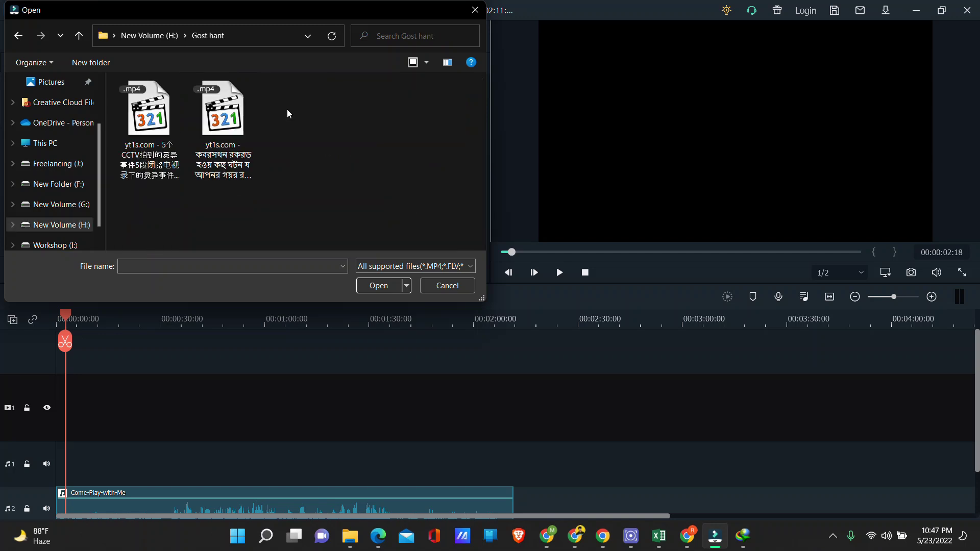
{"action": "left_click_drag", "start_coordinate": [291, 155], "coordinate": [134, 148]}
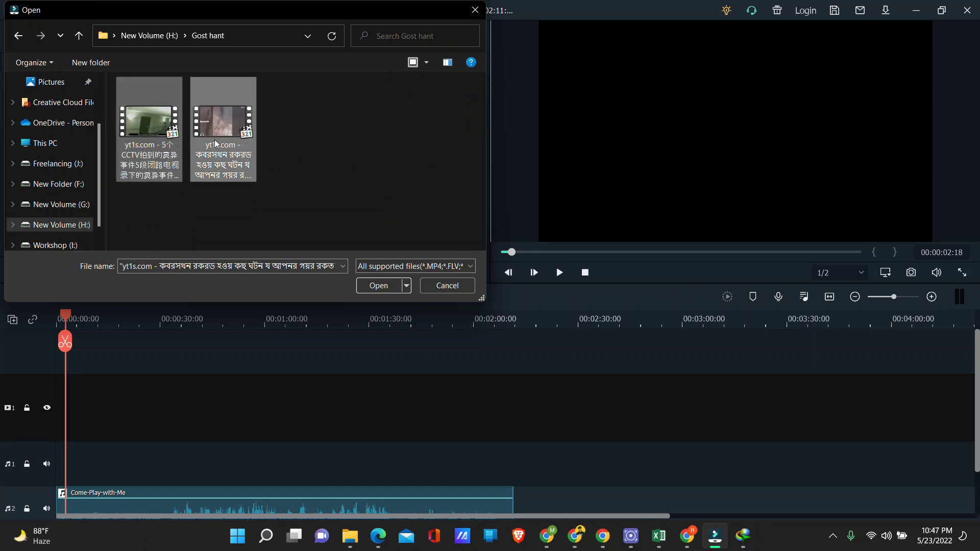
{"action": "left_click", "coordinate": [378, 286]}
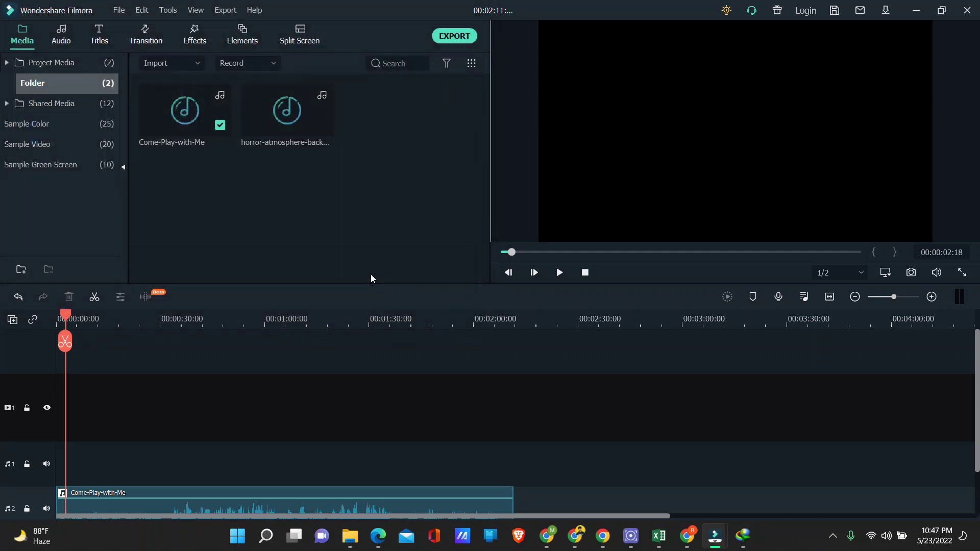
Place the Bengali-titled yt1s.com video at the start of video track 1, keeping the project settings at 1920 x 1080 25fps.
{"action": "left_click_drag", "start_coordinate": [202, 185], "coordinate": [45, 419]}
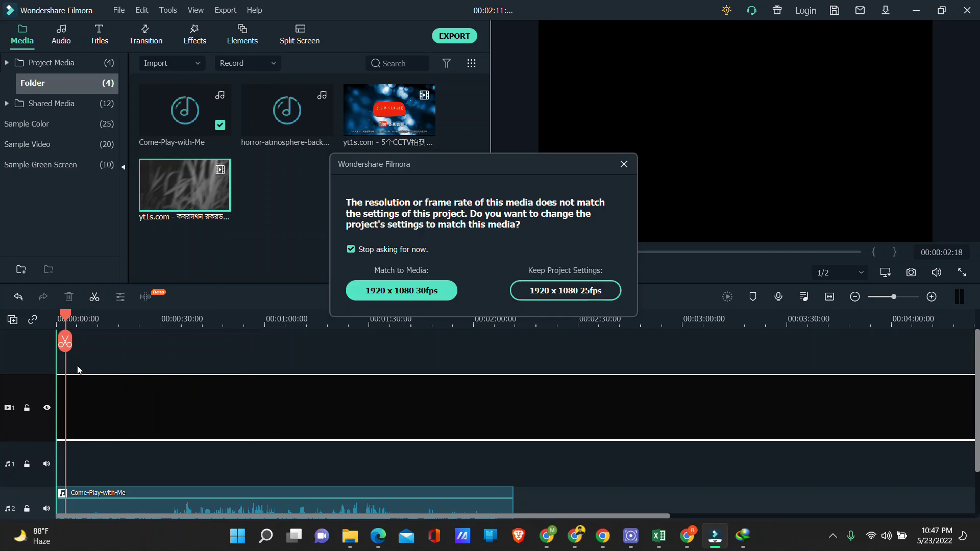
{"action": "left_click", "coordinate": [543, 291]}
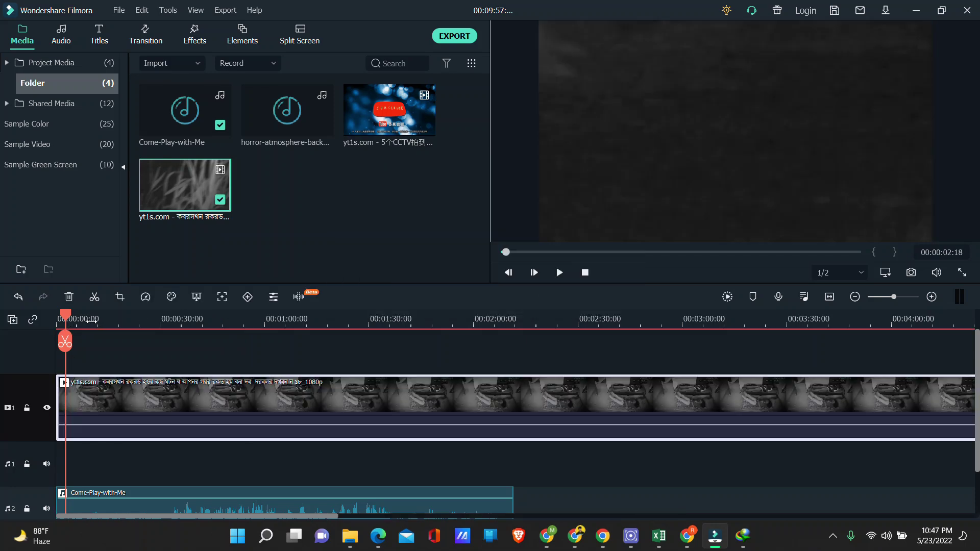
Give the timeline area more height and return the playhead to 00:00:00:00.
{"action": "scroll", "coordinate": [841, 341], "scroll_direction": "up", "scroll_amount": 5}
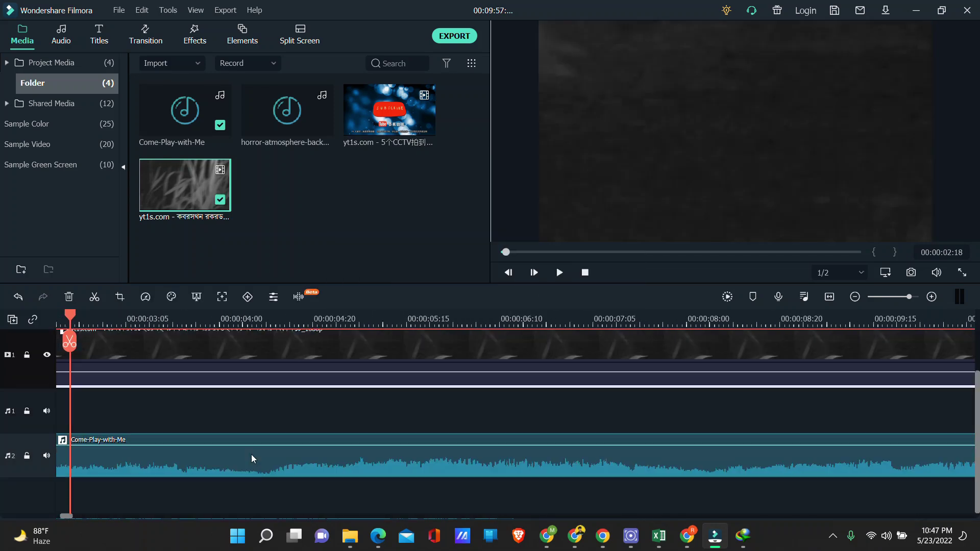
{"action": "scroll", "coordinate": [327, 406], "scroll_direction": "down", "scroll_amount": 1}
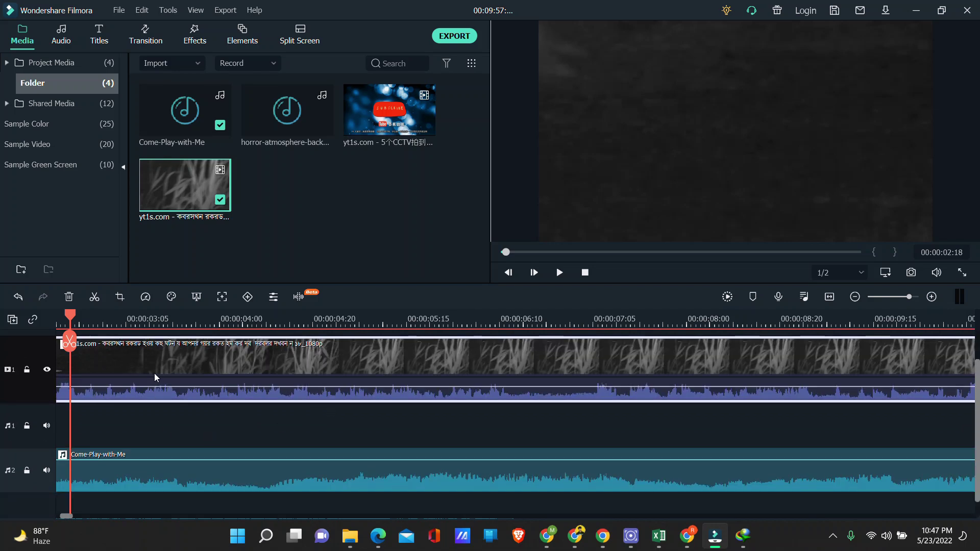
{"action": "scroll", "coordinate": [146, 465], "scroll_direction": "up", "scroll_amount": 1}
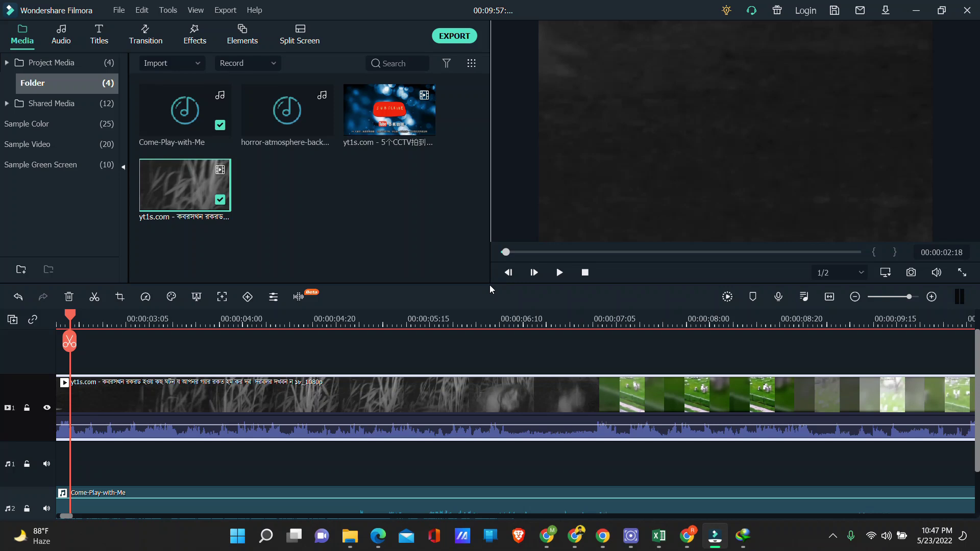
{"action": "left_click_drag", "start_coordinate": [489, 284], "coordinate": [499, 185]}
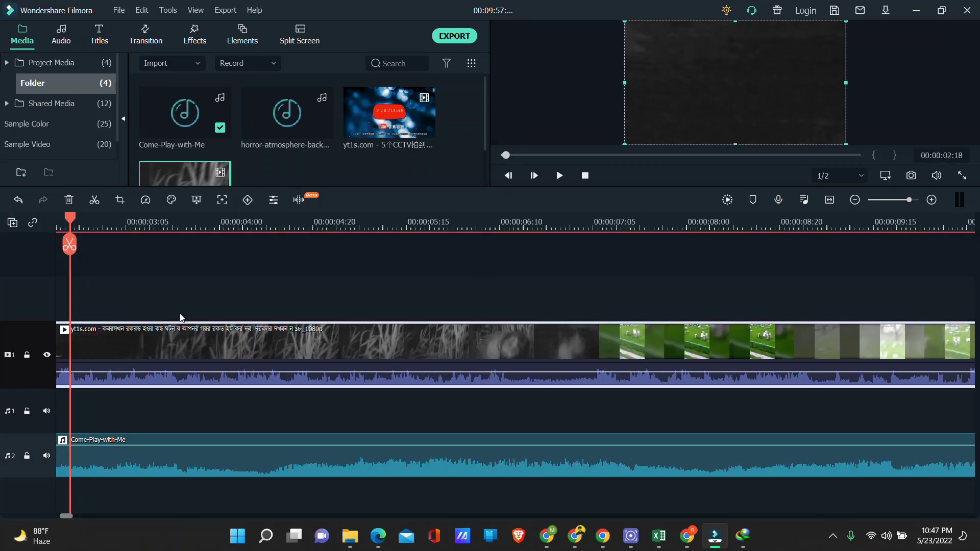
{"action": "left_click_drag", "start_coordinate": [71, 218], "coordinate": [25, 223]}
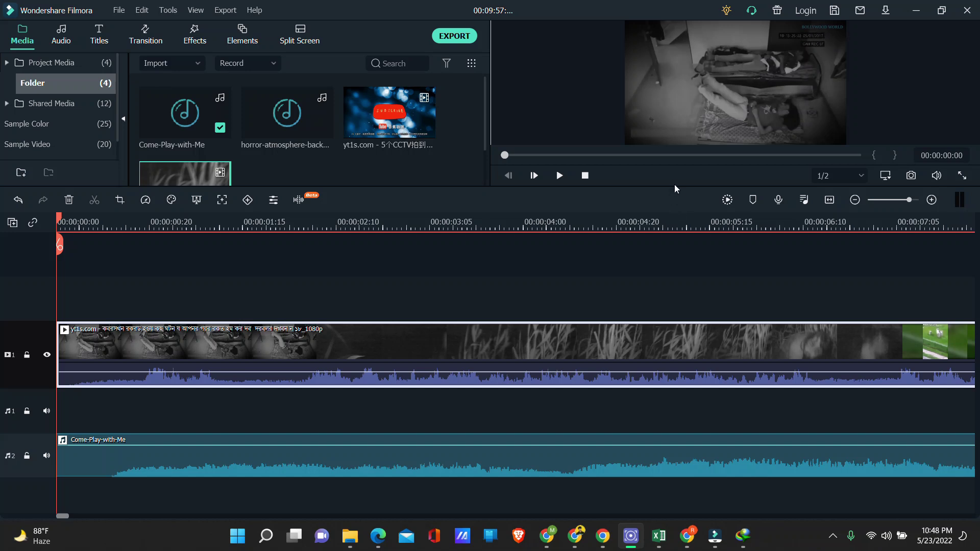
{"action": "left_click_drag", "start_coordinate": [672, 187], "coordinate": [671, 207]}
{"action": "left_click", "coordinate": [920, 283]}
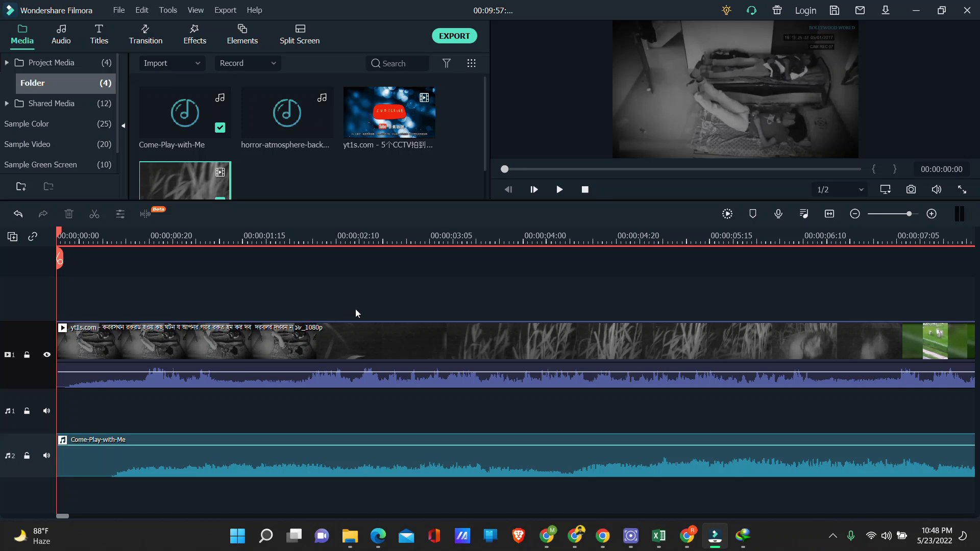
Start cropping the video clip with a frame of about 1660 x 934 and set the crop ratio to Custom.
{"action": "left_click", "coordinate": [306, 345]}
{"action": "double_click", "coordinate": [305, 345]}
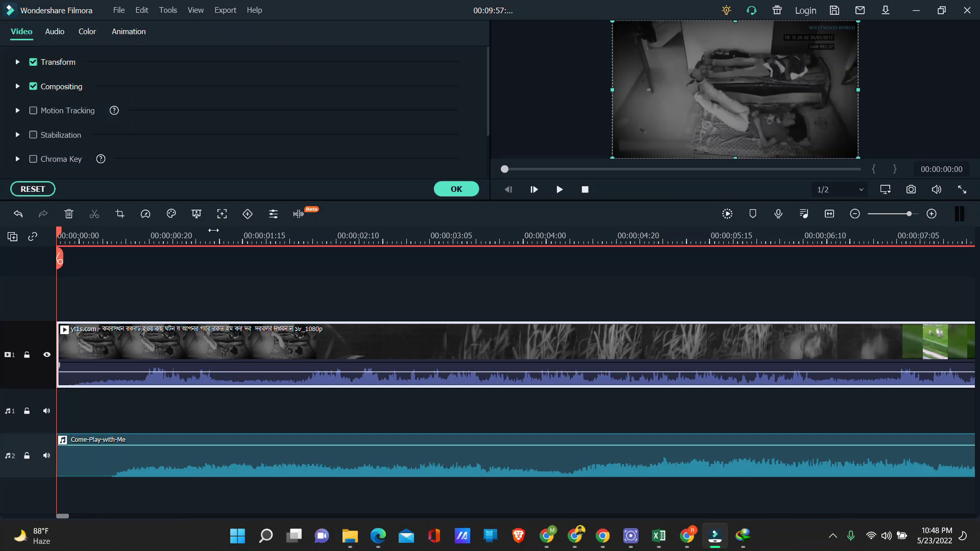
{"action": "left_click", "coordinate": [119, 214]}
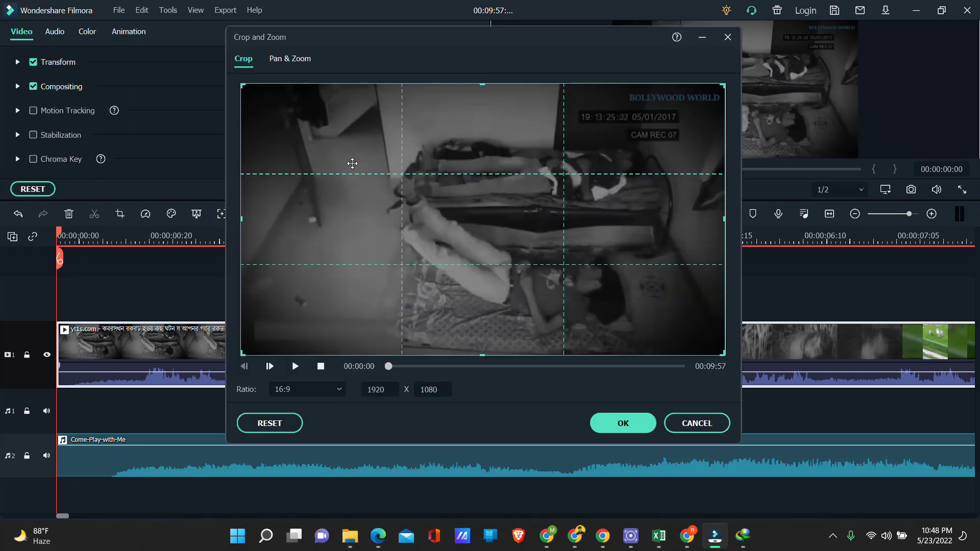
{"action": "left_click_drag", "start_coordinate": [245, 87], "coordinate": [307, 308]}
{"action": "left_click", "coordinate": [302, 390]}
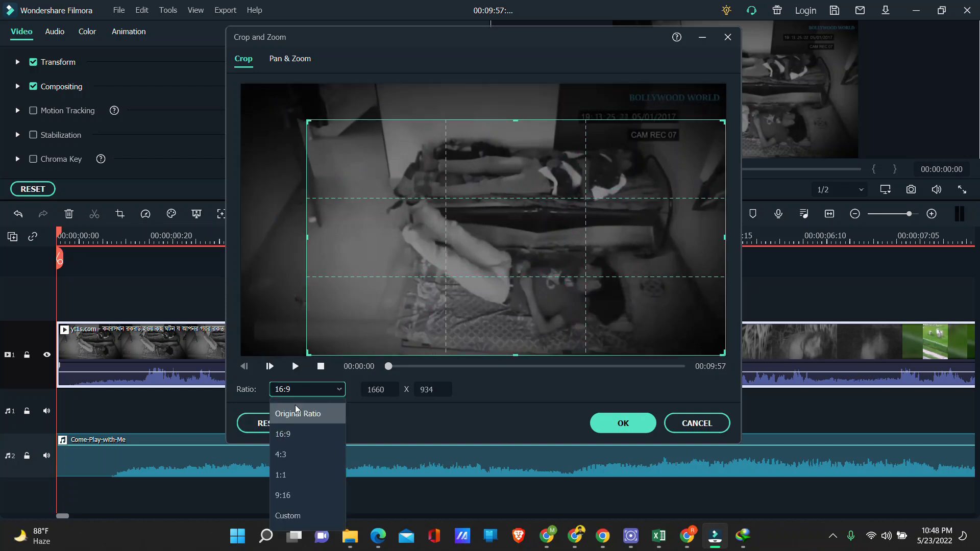
{"action": "left_click", "coordinate": [289, 516]}
Adjust the edges of the crop frame to about 1655 x 966 to cut off the channel watermark, and apply the crop.
{"action": "left_click_drag", "start_coordinate": [514, 122], "coordinate": [483, 108]}
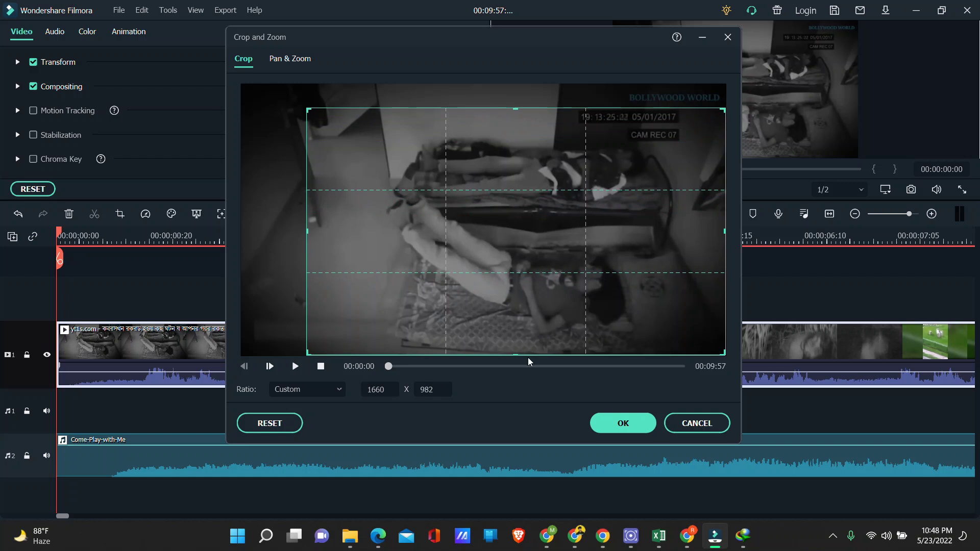
{"action": "left_click_drag", "start_coordinate": [516, 353], "coordinate": [516, 347]}
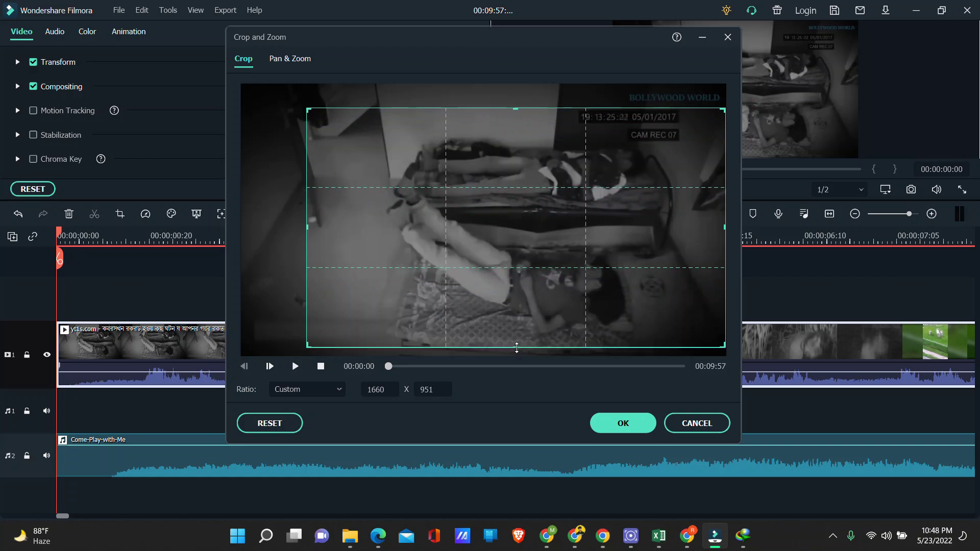
{"action": "left_click_drag", "start_coordinate": [308, 226], "coordinate": [291, 228]}
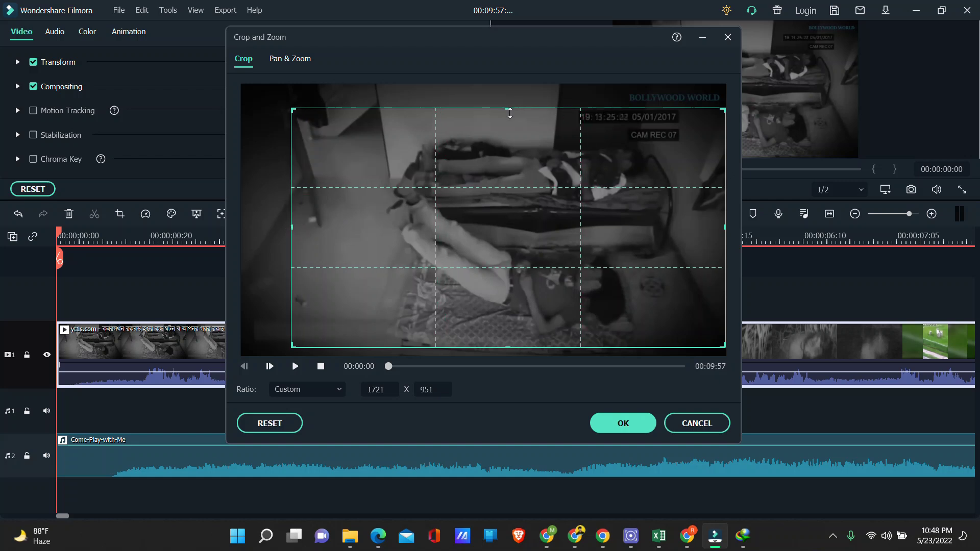
{"action": "left_click_drag", "start_coordinate": [509, 110], "coordinate": [506, 104]}
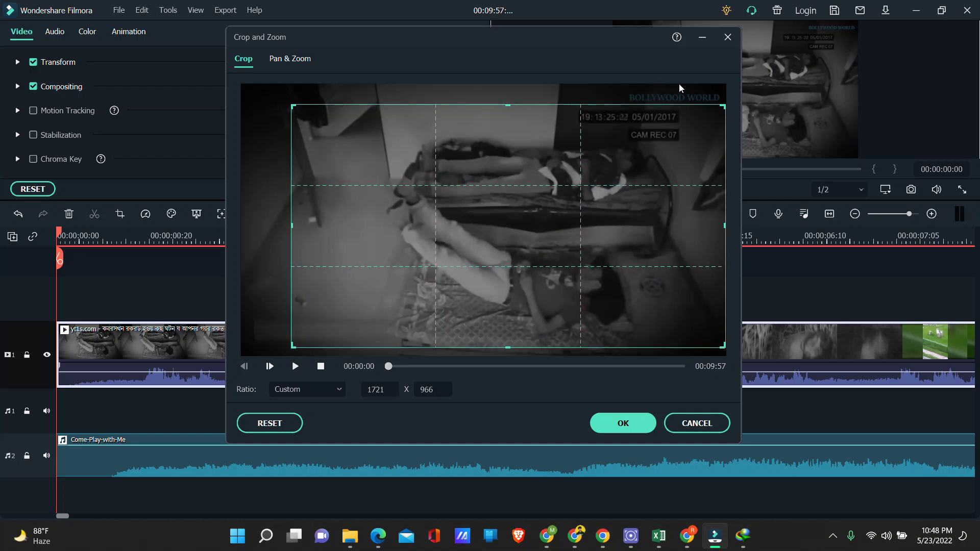
{"action": "left_click_drag", "start_coordinate": [725, 222], "coordinate": [708, 225]}
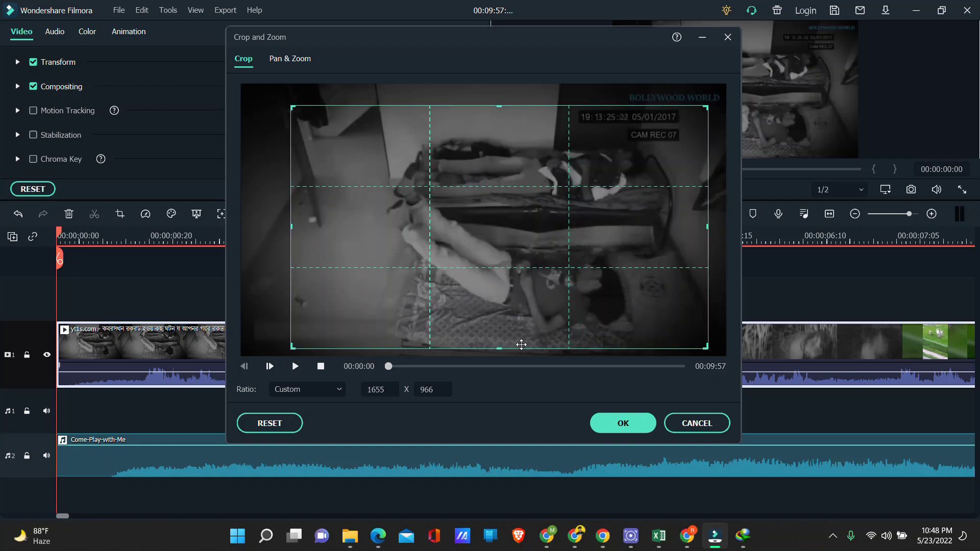
{"action": "left_click", "coordinate": [630, 423]}
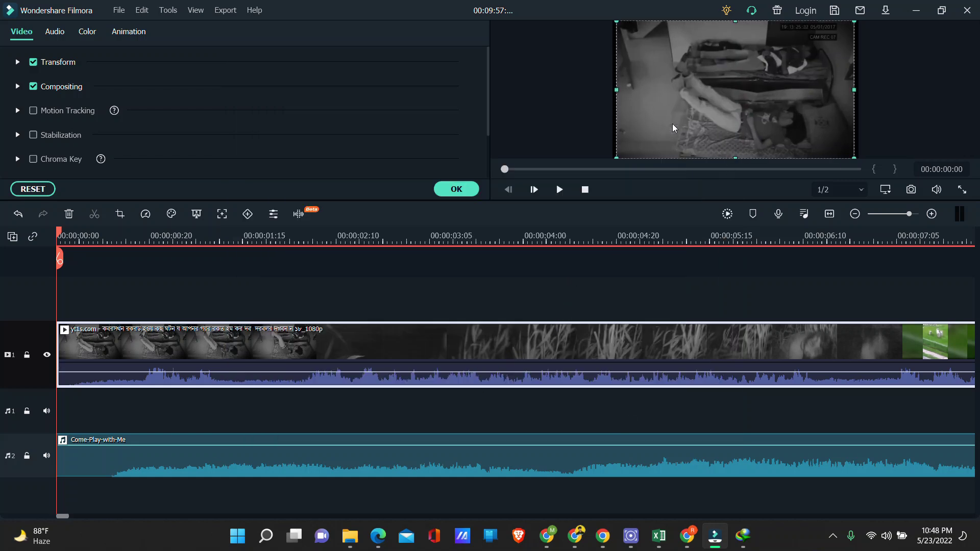
Stretch the cropped clip in the preview so that it fills the whole frame, and finish editing it.
{"action": "left_click_drag", "start_coordinate": [617, 88], "coordinate": [612, 89]}
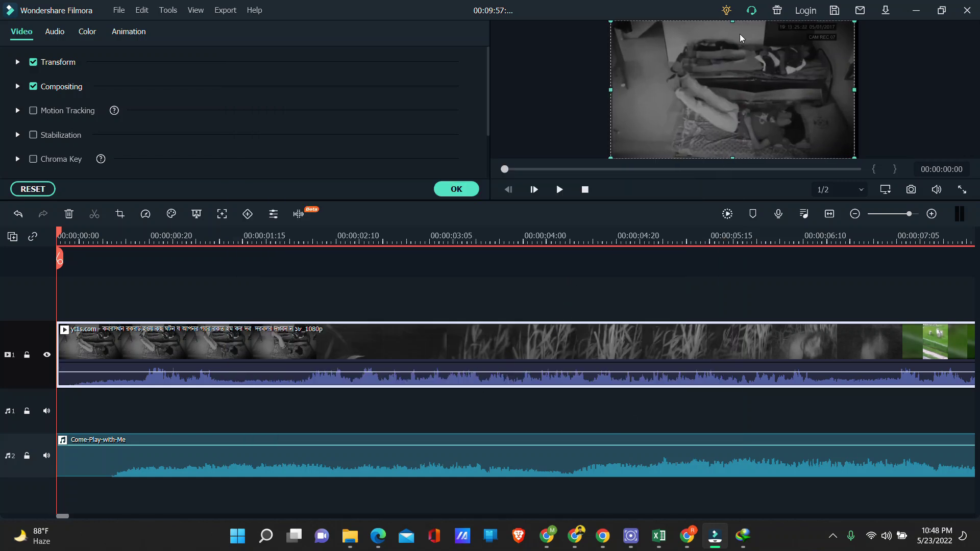
{"action": "left_click_drag", "start_coordinate": [734, 23], "coordinate": [735, 17]}
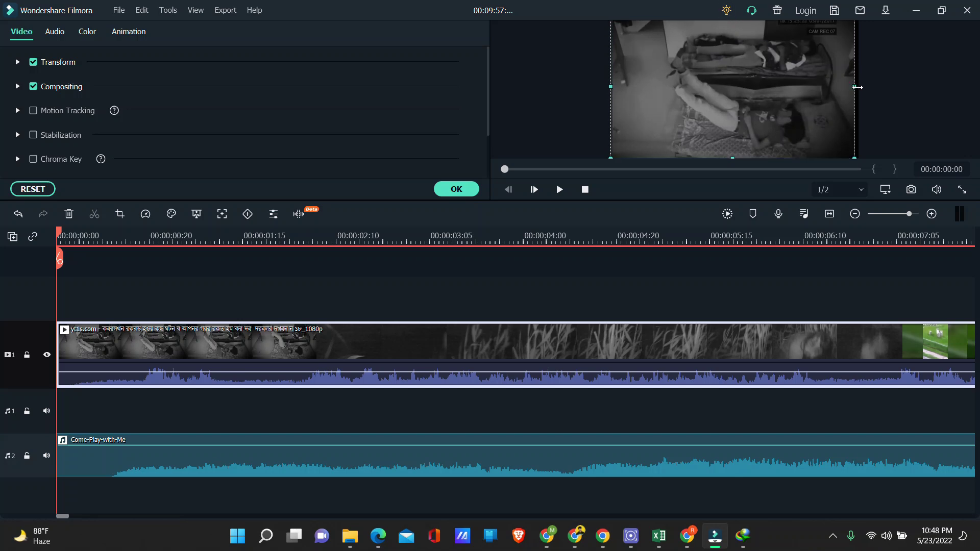
{"action": "left_click_drag", "start_coordinate": [857, 87], "coordinate": [866, 86]}
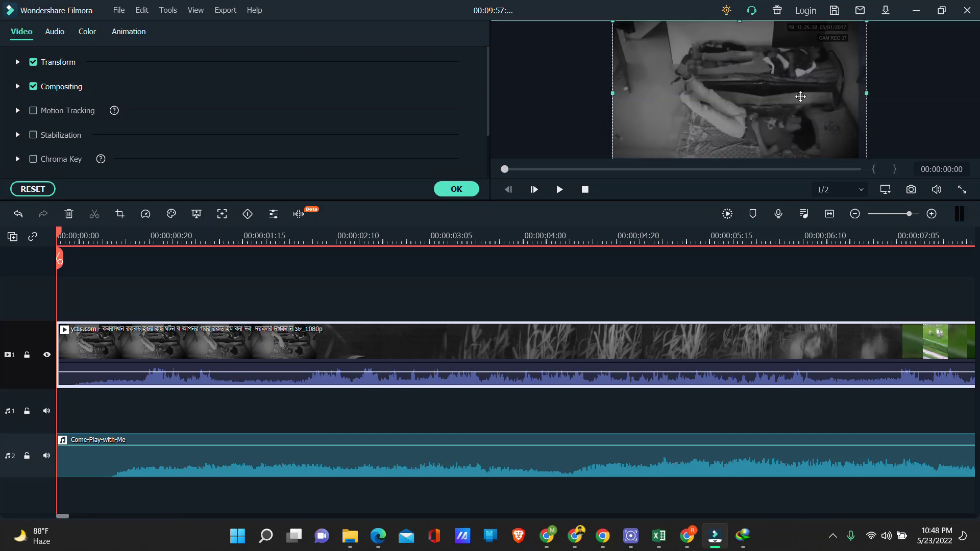
{"action": "left_click", "coordinate": [449, 275]}
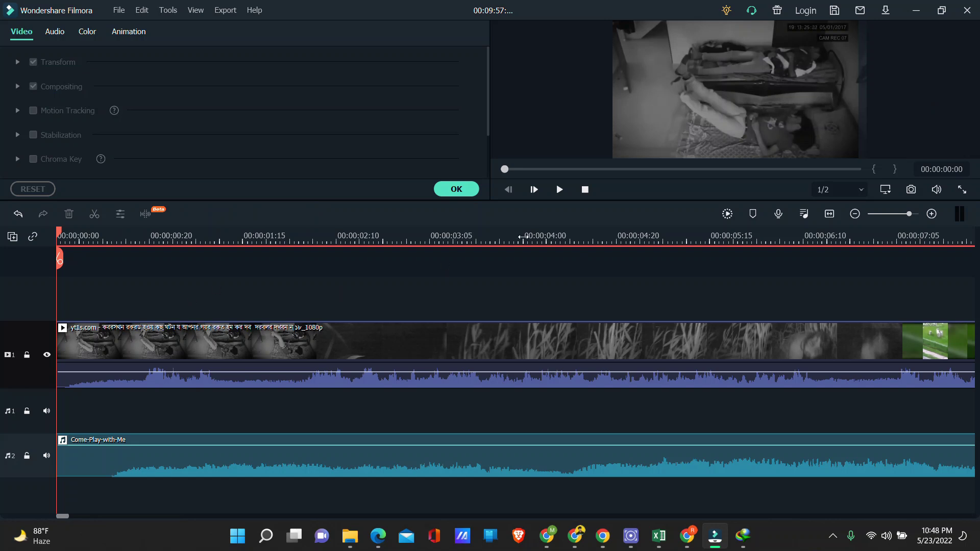
Close the clip's edit settings, preview the start of the cropped video, and return the playhead to 00:00:00:00.
{"action": "left_click", "coordinate": [456, 189]}
{"action": "left_click", "coordinate": [559, 193]}
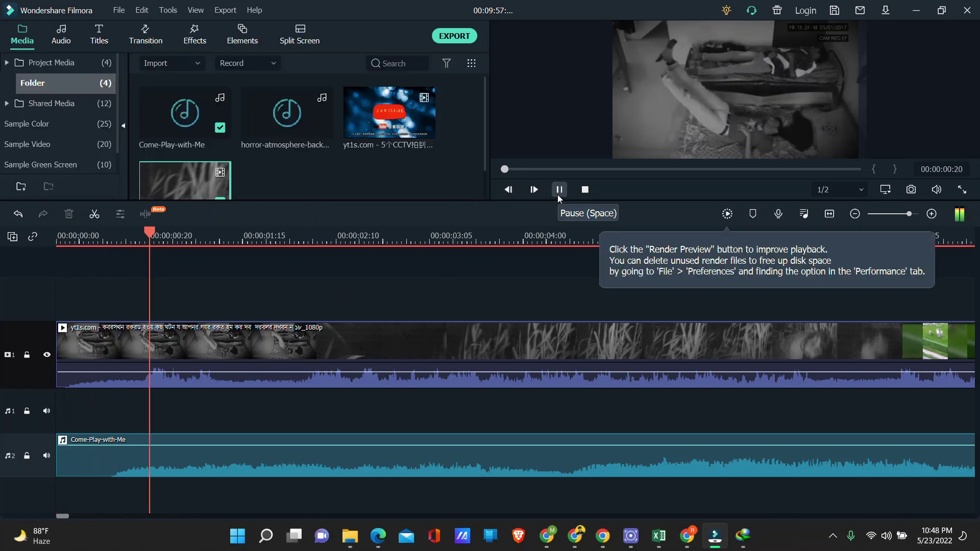
{"action": "left_click", "coordinate": [559, 194]}
{"action": "left_click_drag", "start_coordinate": [205, 235], "coordinate": [58, 237]}
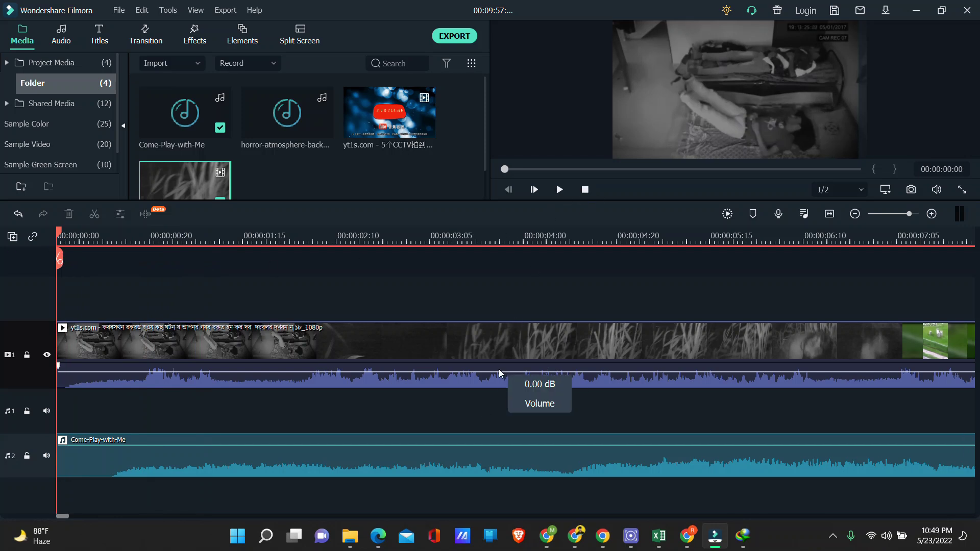
Detach the audio from the video clip and delete the detached audio from audio track 1.
{"action": "left_click_drag", "start_coordinate": [537, 236], "coordinate": [234, 236]}
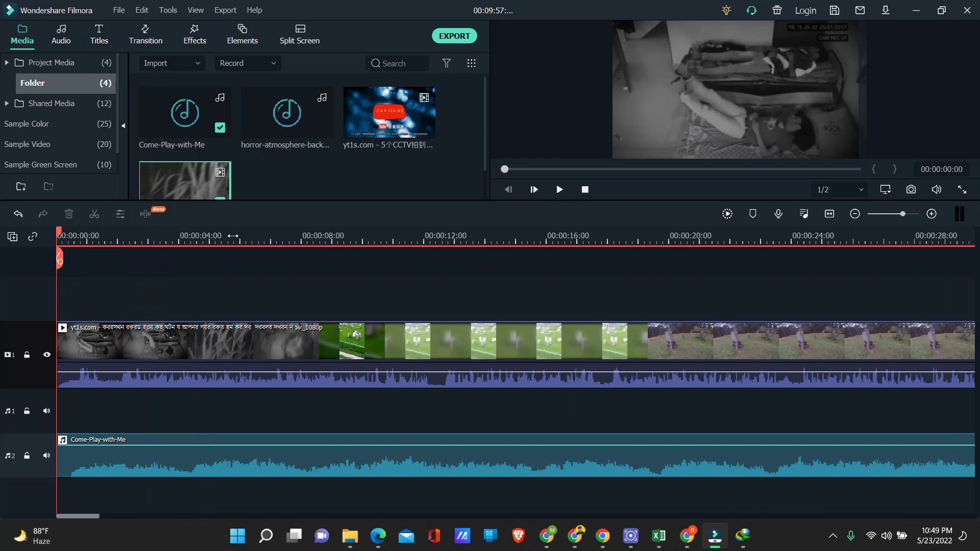
{"action": "left_click_drag", "start_coordinate": [744, 240], "coordinate": [260, 244]}
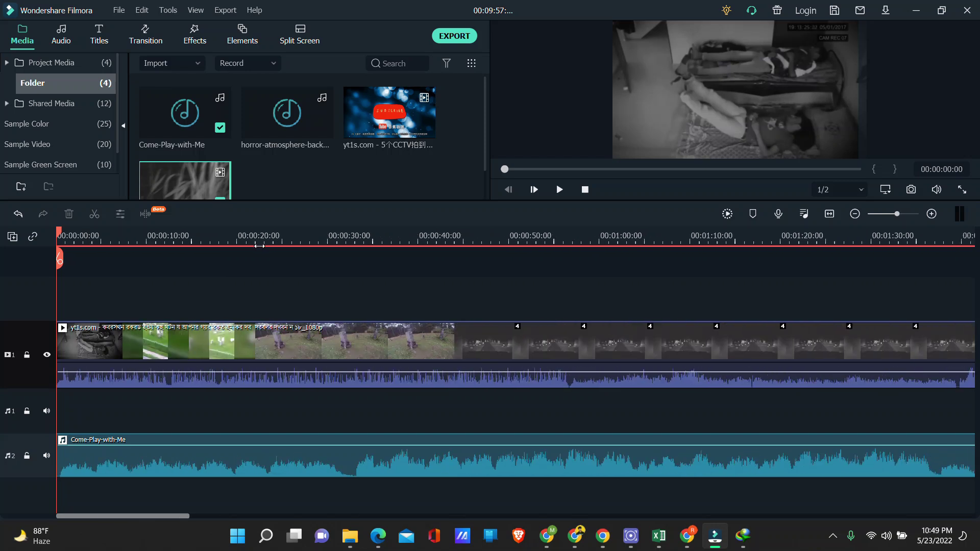
{"action": "left_click_drag", "start_coordinate": [716, 238], "coordinate": [119, 233]}
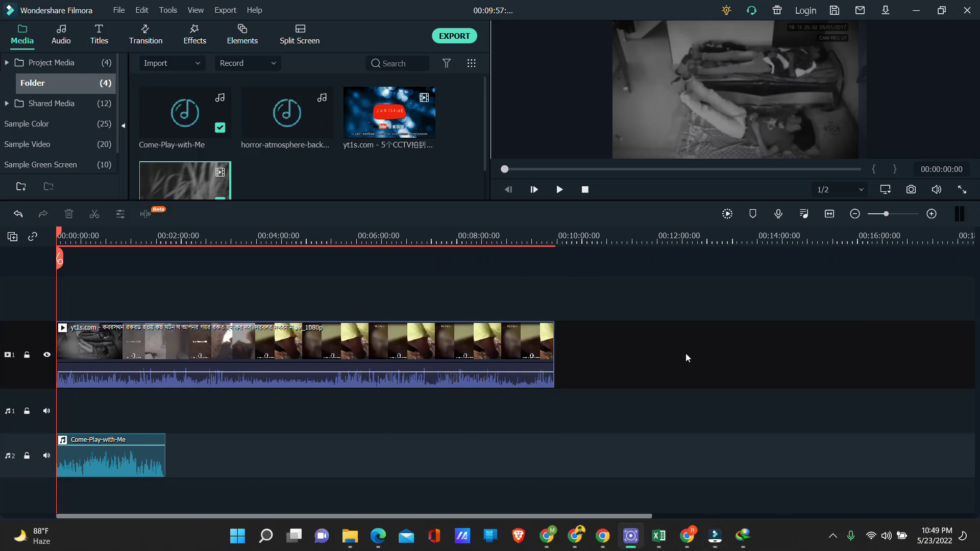
{"action": "left_click", "coordinate": [206, 354]}
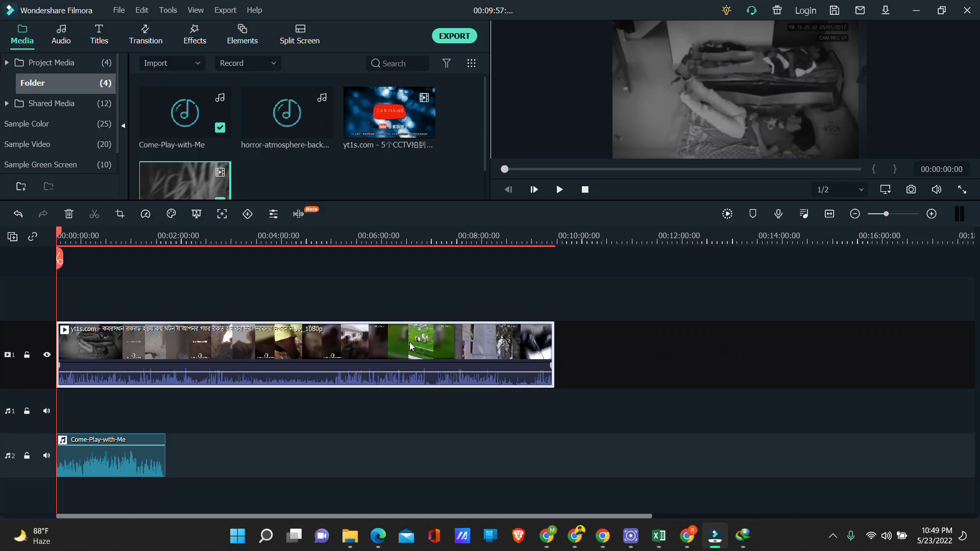
{"action": "scroll", "coordinate": [407, 336], "scroll_direction": "right", "scroll_amount": 1}
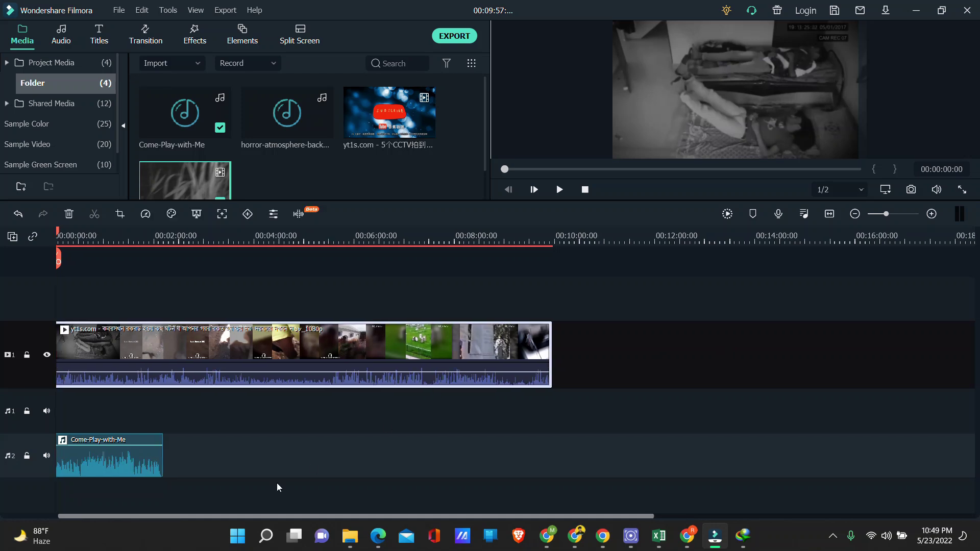
{"action": "scroll", "coordinate": [275, 516], "scroll_direction": "left", "scroll_amount": 1}
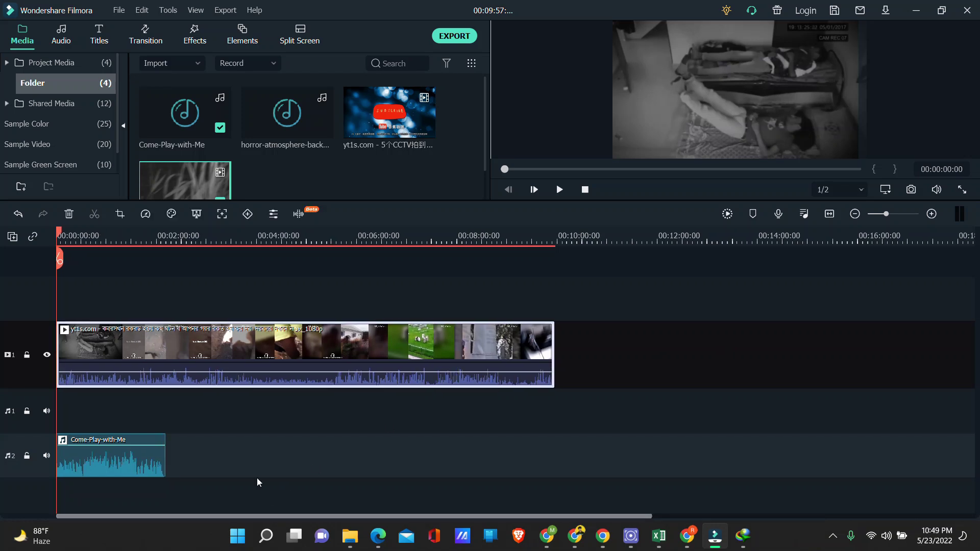
{"action": "right_click", "coordinate": [297, 345]}
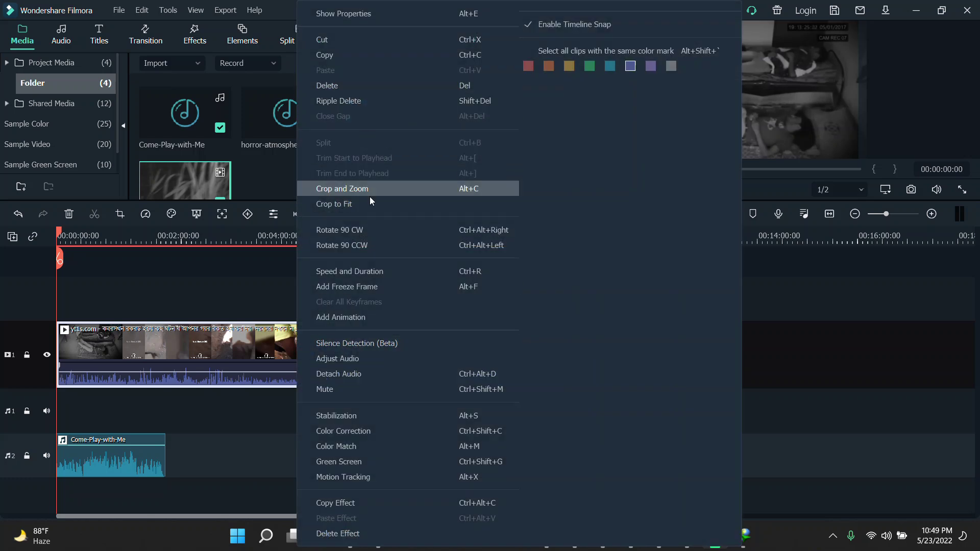
{"action": "left_click", "coordinate": [354, 374]}
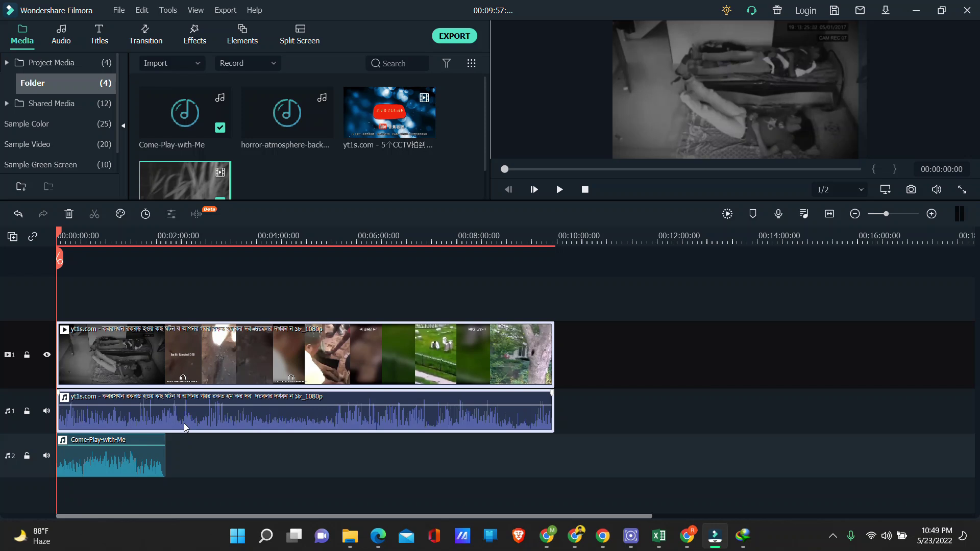
{"action": "left_click", "coordinate": [409, 423]}
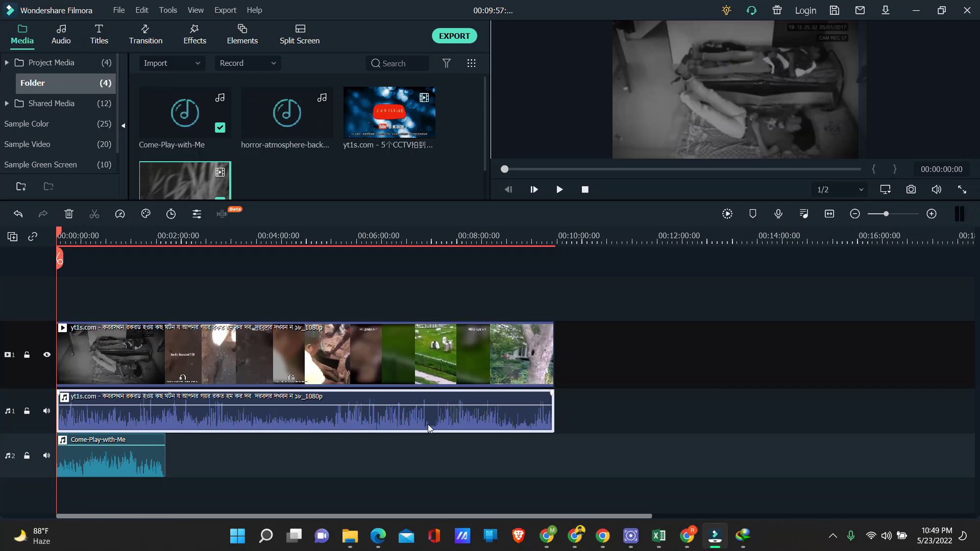
{"action": "key", "text": "Delete"}
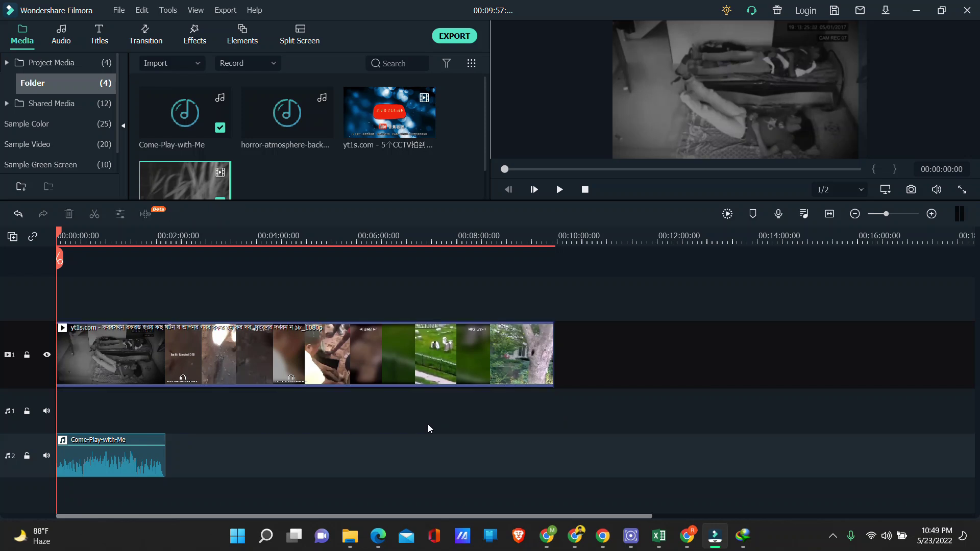
Play the opening seconds of the video clip without its original sound and return the playhead to the start.
{"action": "left_click_drag", "start_coordinate": [102, 235], "coordinate": [442, 276]}
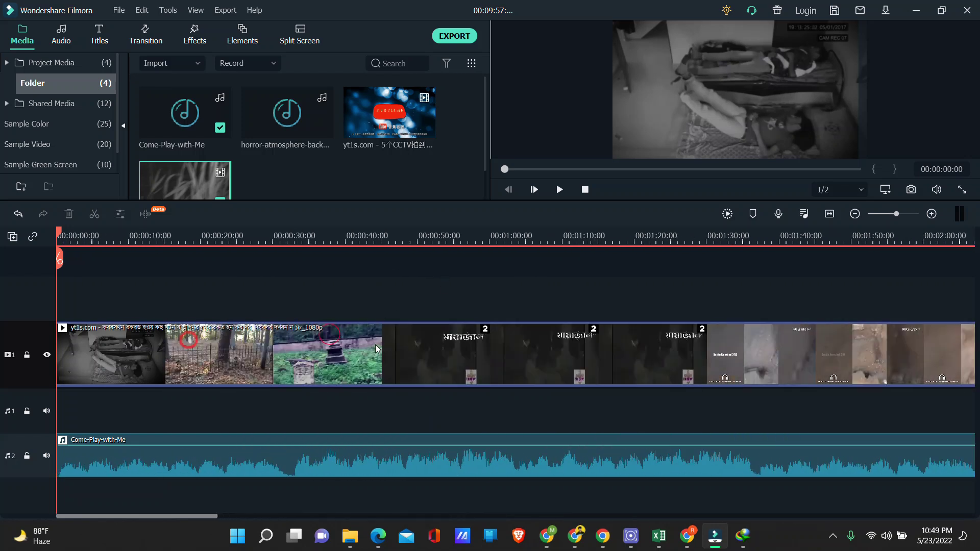
{"action": "mouse_move", "coordinate": [60, 237]}
{"action": "left_mouse_down"}
{"action": "mouse_move", "coordinate": [165, 250]}
{"action": "mouse_move", "coordinate": [53, 252]}
{"action": "mouse_move", "coordinate": [115, 250]}
{"action": "mouse_move", "coordinate": [72, 250]}
{"action": "left_mouse_up"}
{"action": "left_click", "coordinate": [560, 190]}
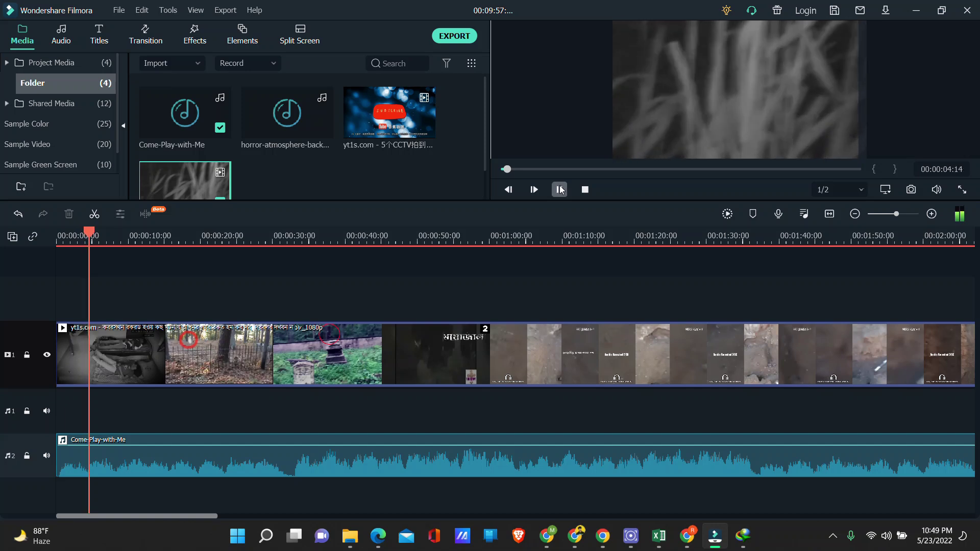
{"action": "left_click", "coordinate": [560, 190]}
{"action": "left_click_drag", "start_coordinate": [90, 234], "coordinate": [68, 241]}
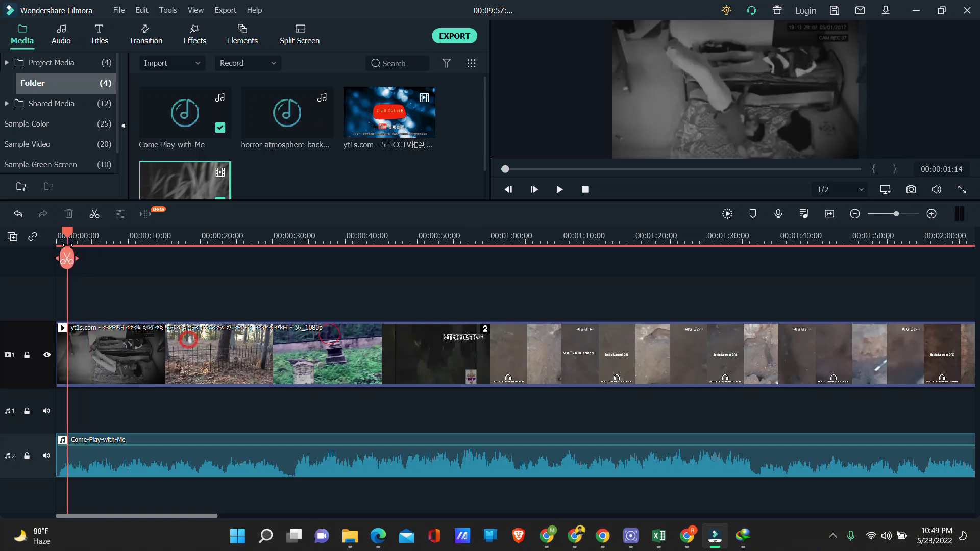
{"action": "scroll", "coordinate": [137, 246], "scroll_direction": "up", "scroll_amount": 2}
{"action": "scroll", "coordinate": [138, 246], "scroll_direction": "up", "scroll_amount": 3}
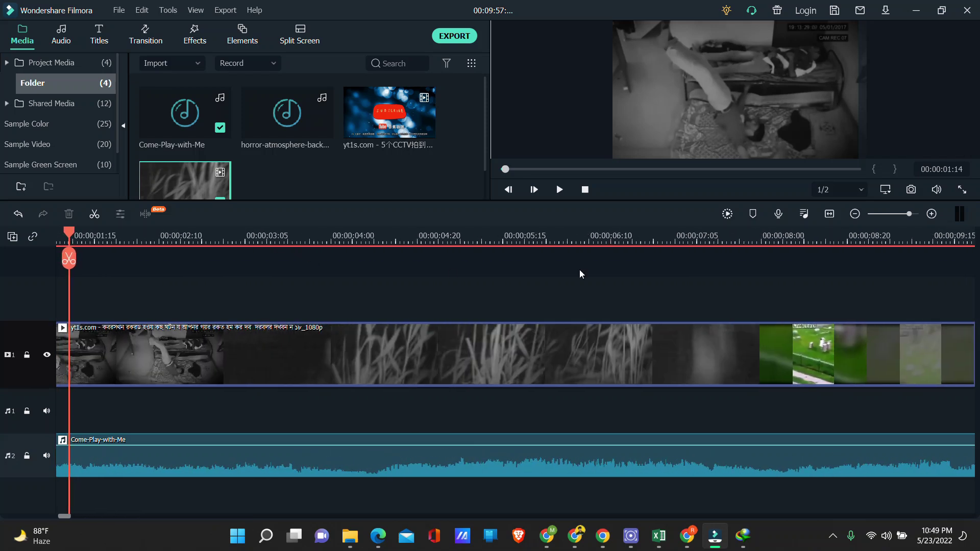
{"action": "left_click_drag", "start_coordinate": [61, 516], "coordinate": [53, 516]}
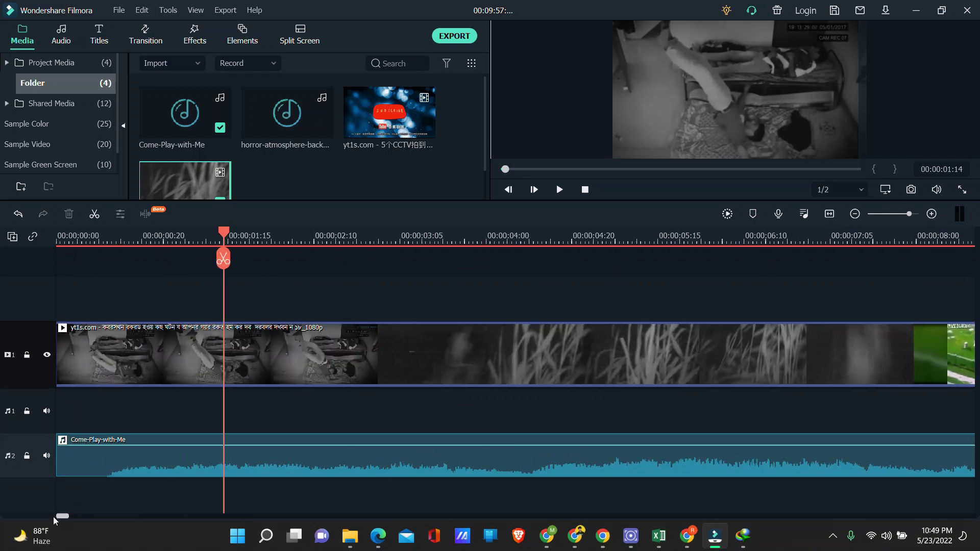
{"action": "left_click_drag", "start_coordinate": [225, 239], "coordinate": [57, 245]}
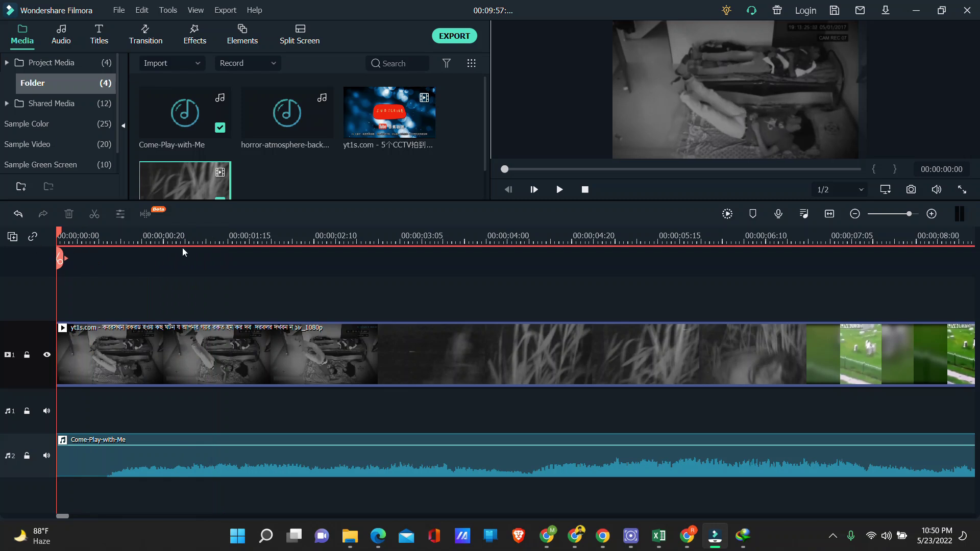
Play the opening footage again and split the video clip at 00:00:02:02.
{"action": "left_click", "coordinate": [564, 189]}
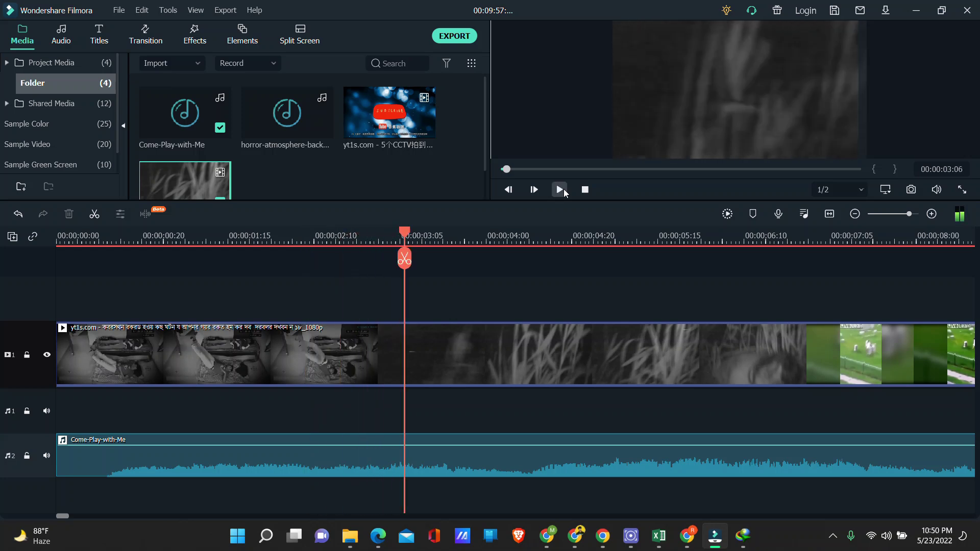
{"action": "left_click_drag", "start_coordinate": [406, 236], "coordinate": [283, 252]}
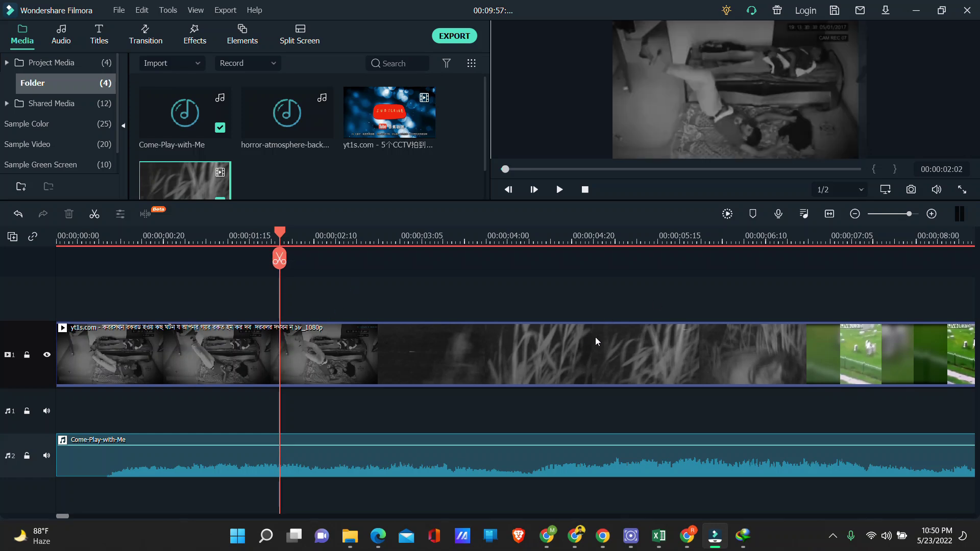
{"action": "left_click", "coordinate": [572, 350]}
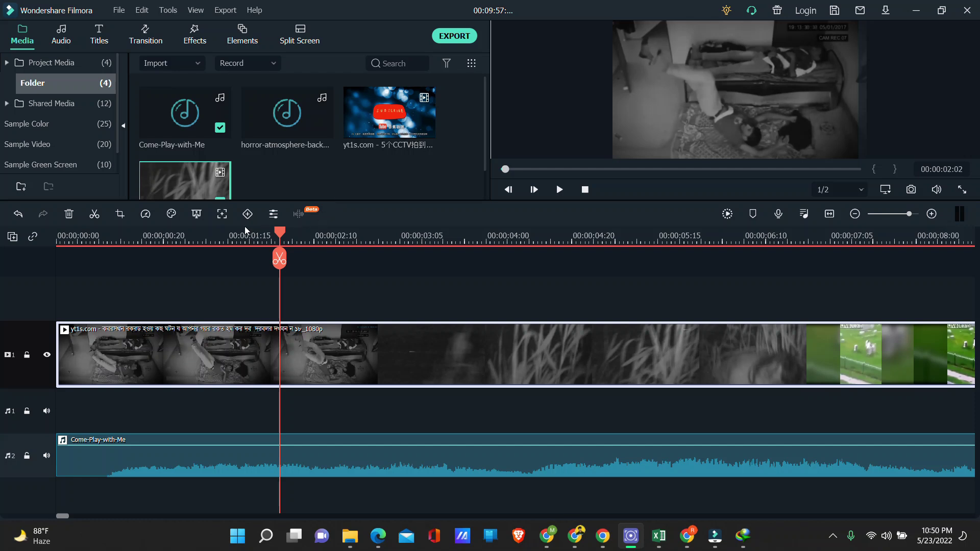
{"action": "left_click", "coordinate": [94, 215]}
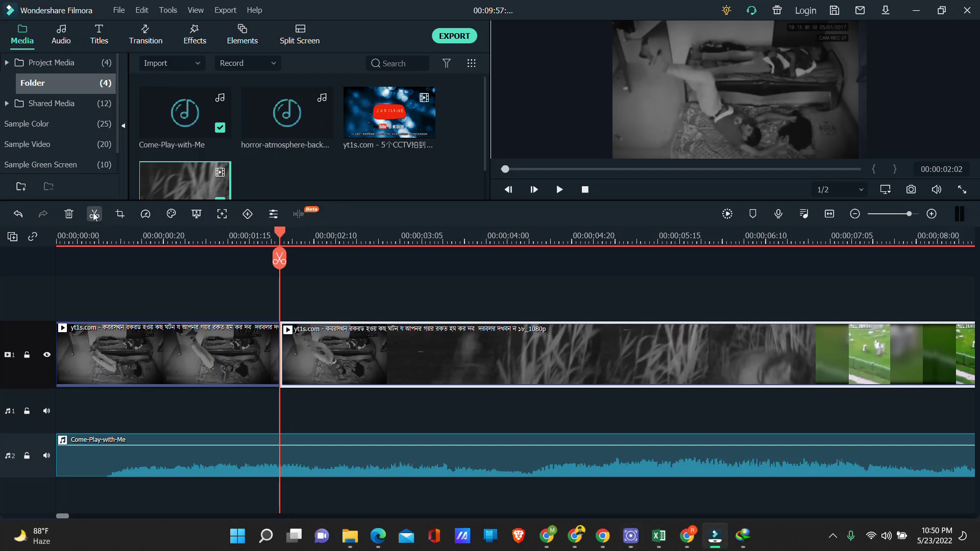
Split the second video segment at 00:00:03:11 and delete the section between 00:00:02:02 and that cut.
{"action": "left_click", "coordinate": [150, 346]}
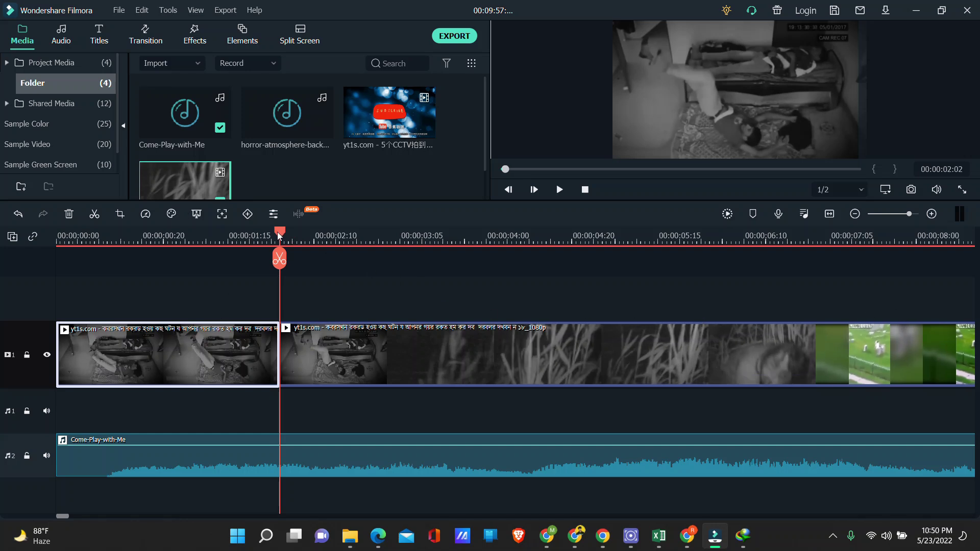
{"action": "left_click_drag", "start_coordinate": [279, 236], "coordinate": [427, 255]}
{"action": "left_click", "coordinate": [456, 344]}
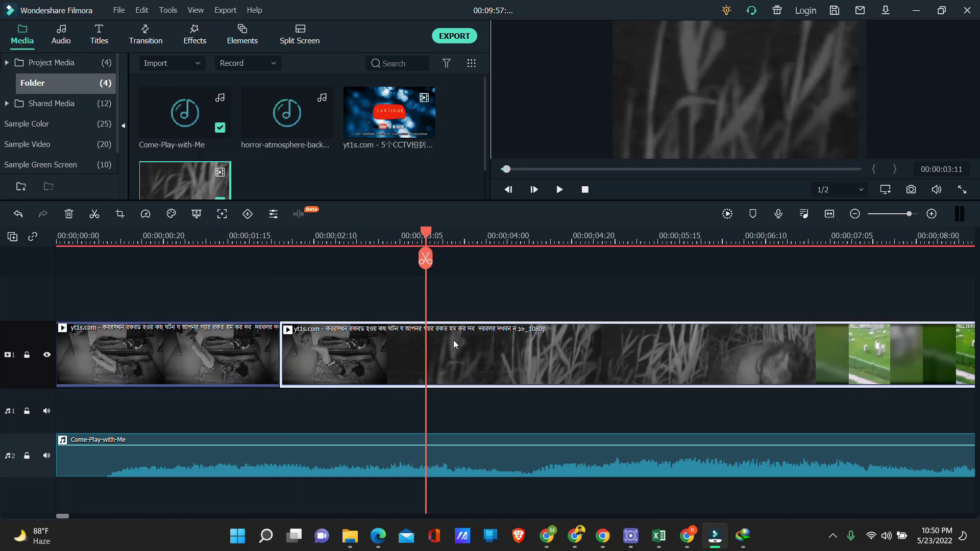
{"action": "left_click", "coordinate": [94, 214]}
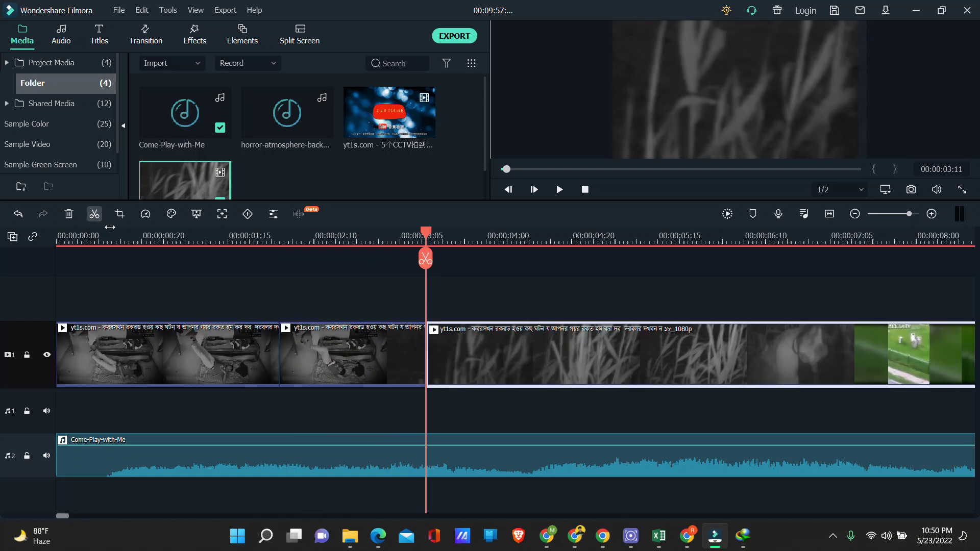
{"action": "key", "text": "Delete"}
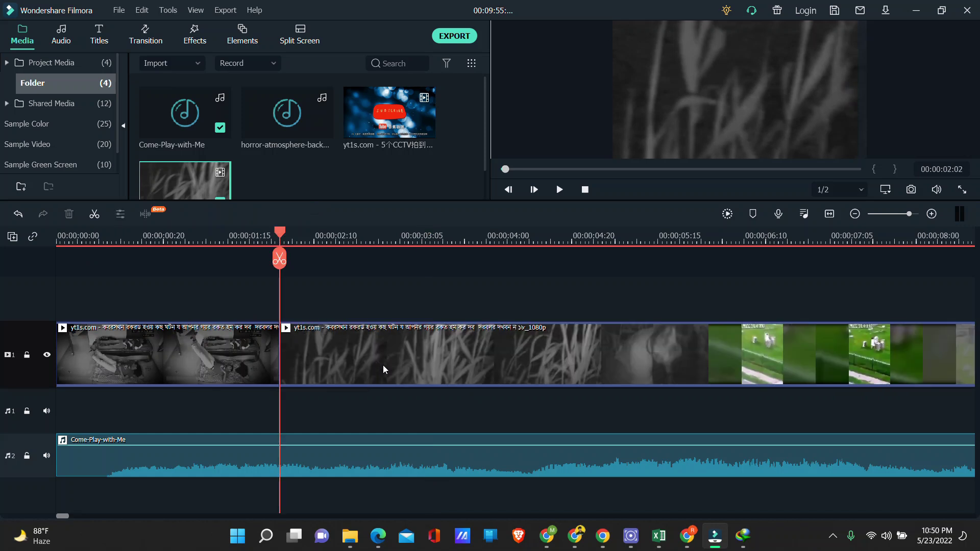
Split the grass footage at 00:00:05:07, just before the green field scene, and select the two segments before the cut.
{"action": "left_click_drag", "start_coordinate": [281, 243], "coordinate": [626, 308]}
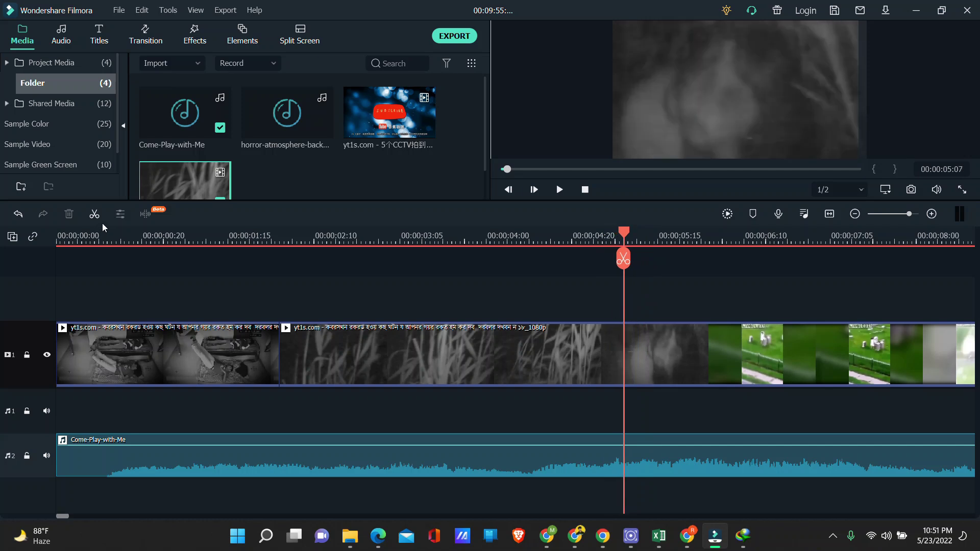
{"action": "left_click", "coordinate": [554, 354]}
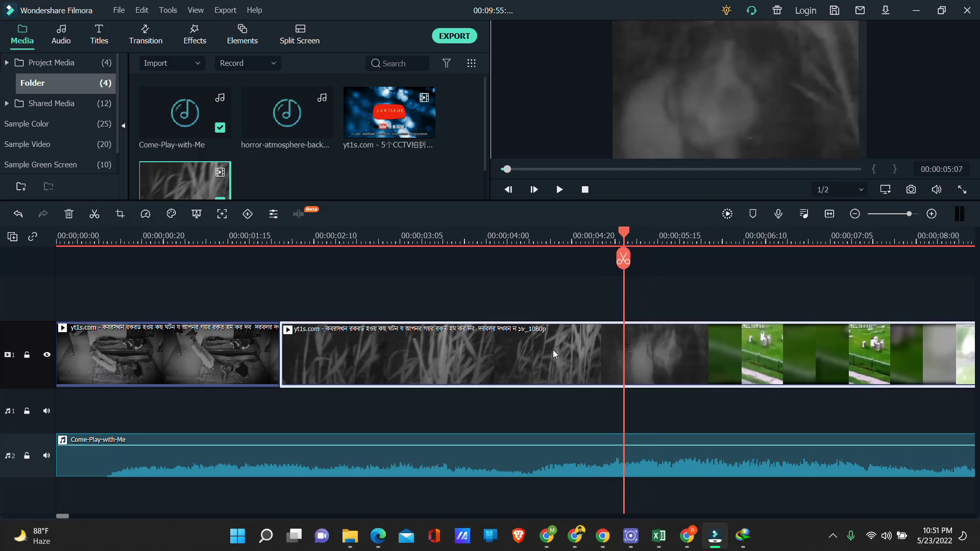
{"action": "left_click", "coordinate": [94, 214]}
{"action": "left_click_drag", "start_coordinate": [424, 276], "coordinate": [509, 360]}
{"action": "left_click_drag", "start_coordinate": [210, 290], "coordinate": [389, 358]}
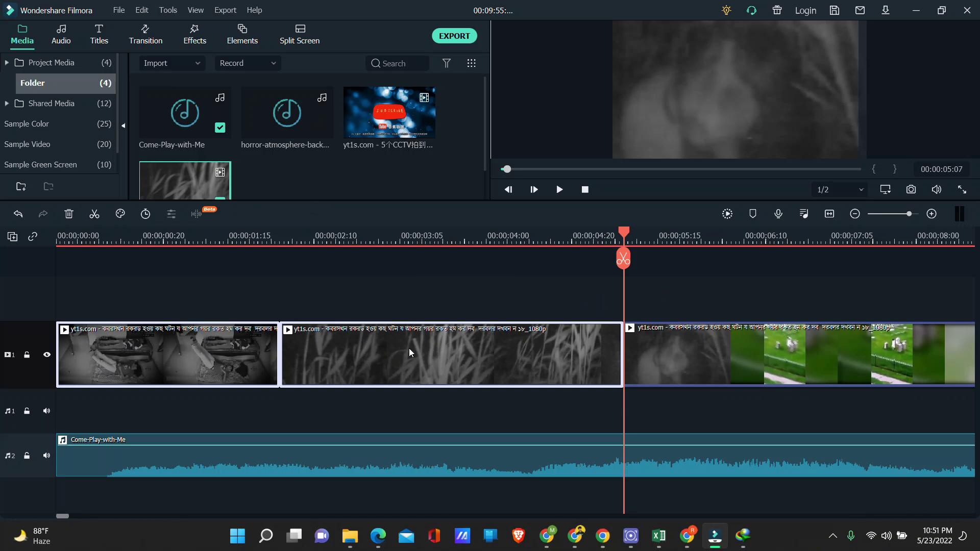
Move the footage after the 00:00:05:07 cut further along video track 1 so that it starts shortly after 00:00:10:00.
{"action": "left_click_drag", "start_coordinate": [664, 354], "coordinate": [951, 360]}
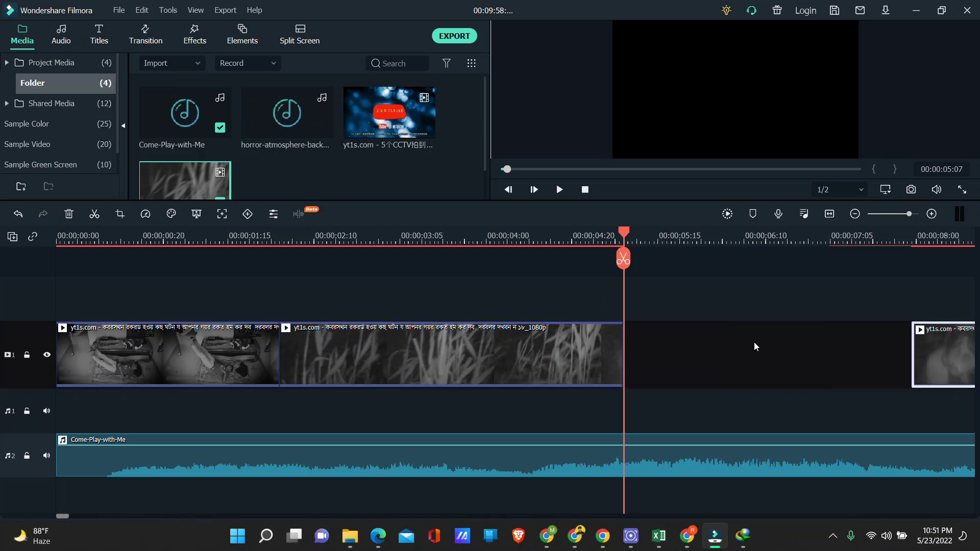
{"action": "left_click_drag", "start_coordinate": [671, 239], "coordinate": [443, 239]}
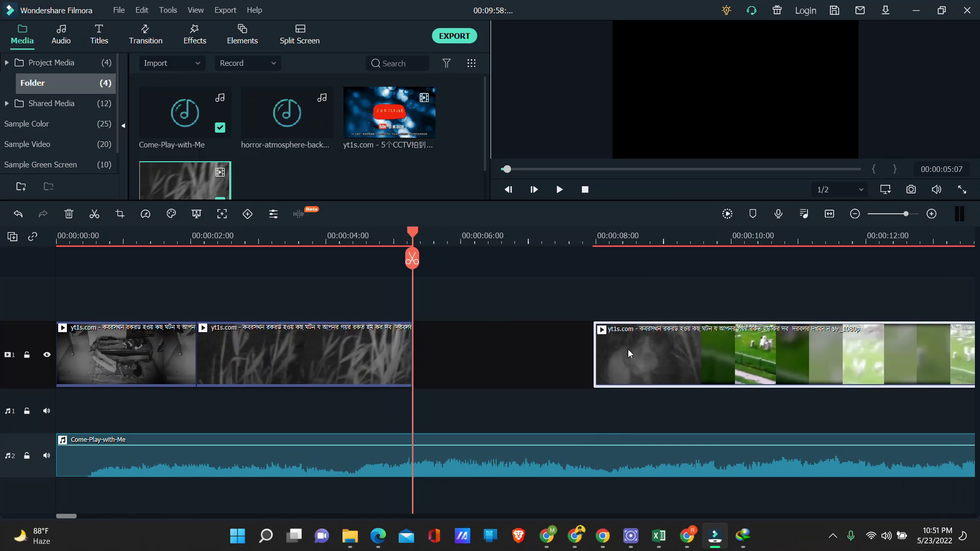
{"action": "left_click_drag", "start_coordinate": [628, 349], "coordinate": [812, 362]}
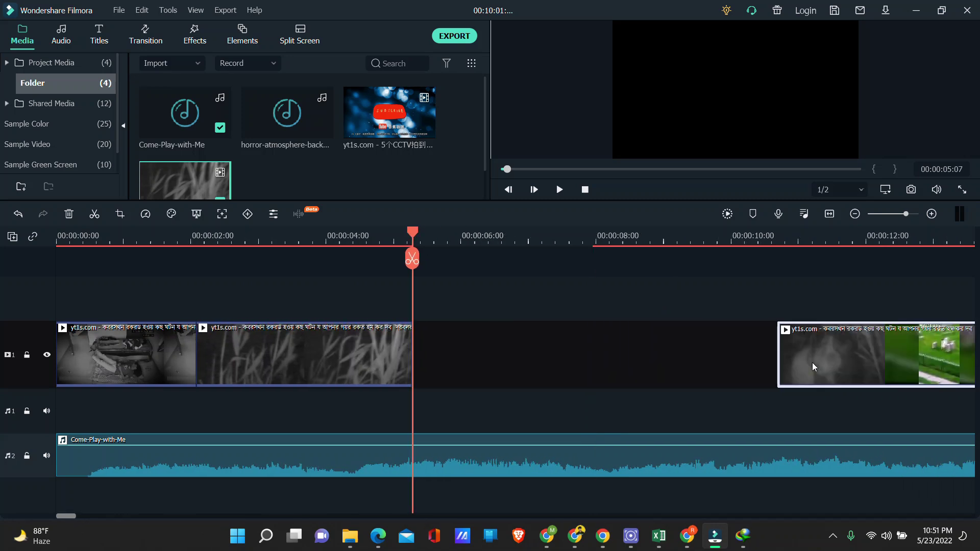
{"action": "left_click", "coordinate": [332, 286]}
Try moving the first video segment into the gap and the grass segment to the timeline start, and undo both moves.
{"action": "left_click_drag", "start_coordinate": [417, 233], "coordinate": [137, 281]}
{"action": "left_click", "coordinate": [166, 338]}
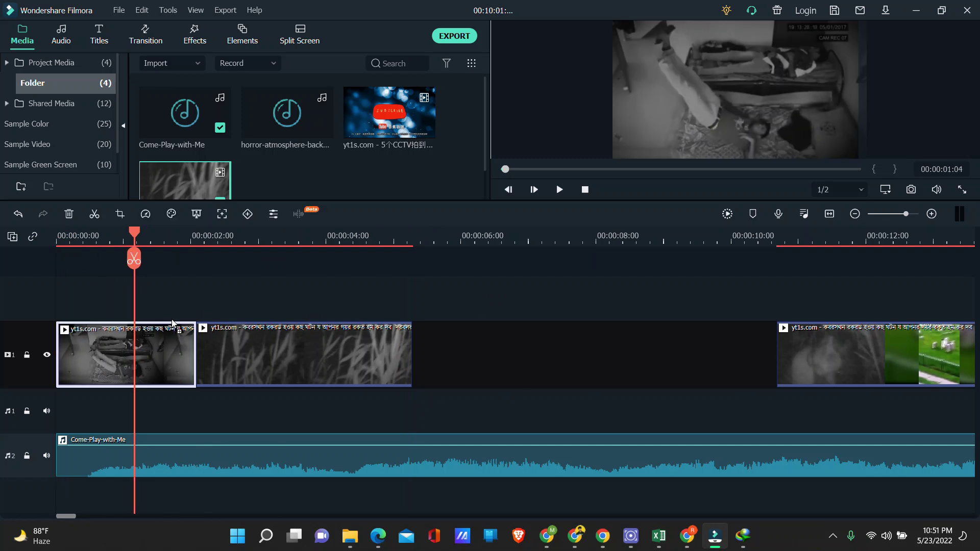
{"action": "left_click_drag", "start_coordinate": [167, 344], "coordinate": [553, 330]}
{"action": "left_click_drag", "start_coordinate": [375, 350], "coordinate": [210, 354]}
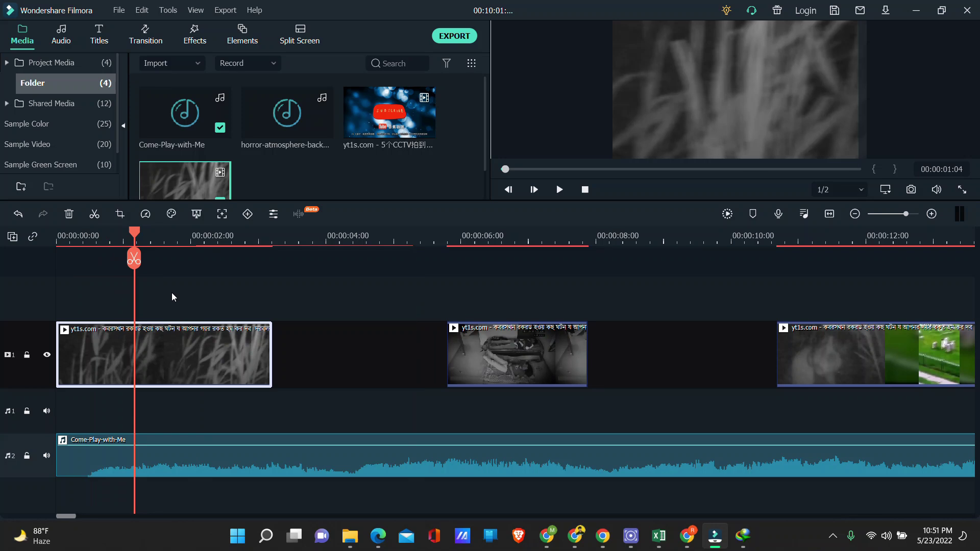
{"action": "key", "text": "ctrl+z"}
{"action": "key", "text": "ctrl+z"}
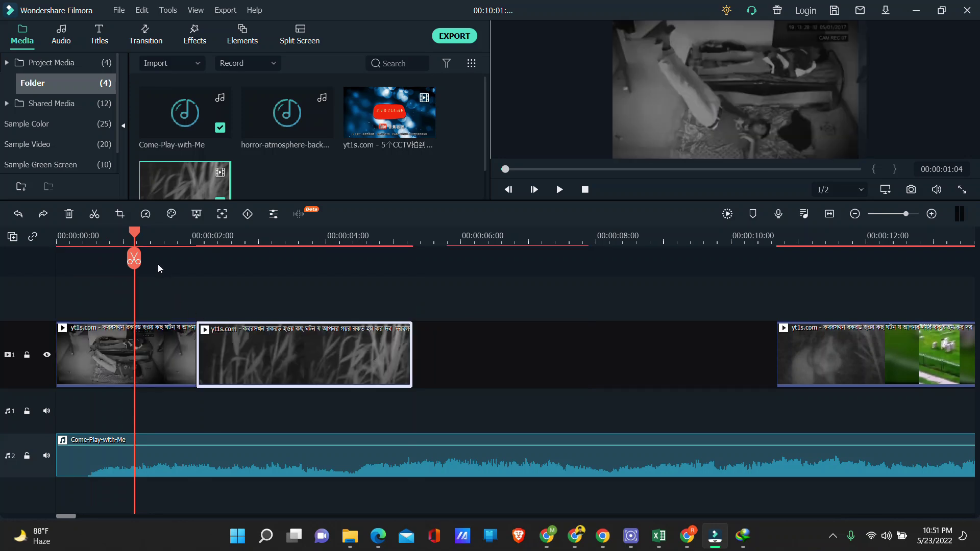
Move the grass segment further along video track 1 to start shortly before 00:00:06:00, and split the first segment at 00:00:01:22.
{"action": "left_click_drag", "start_coordinate": [135, 236], "coordinate": [185, 267]}
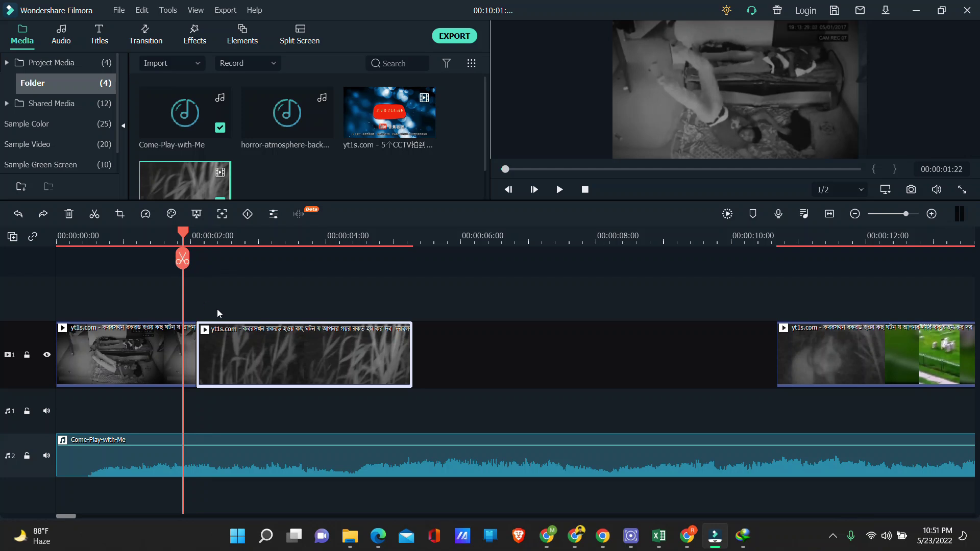
{"action": "left_click", "coordinate": [187, 350]}
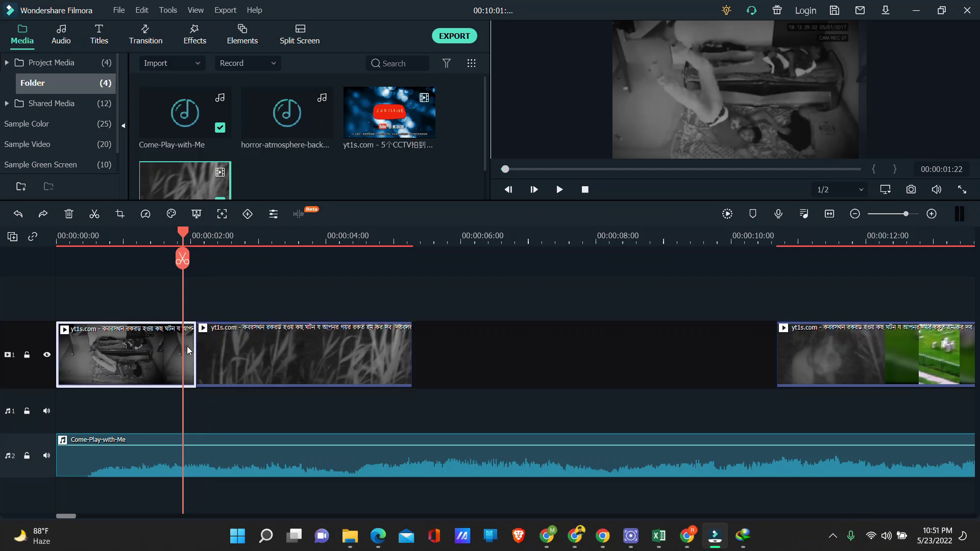
{"action": "left_click_drag", "start_coordinate": [264, 353], "coordinate": [520, 357]}
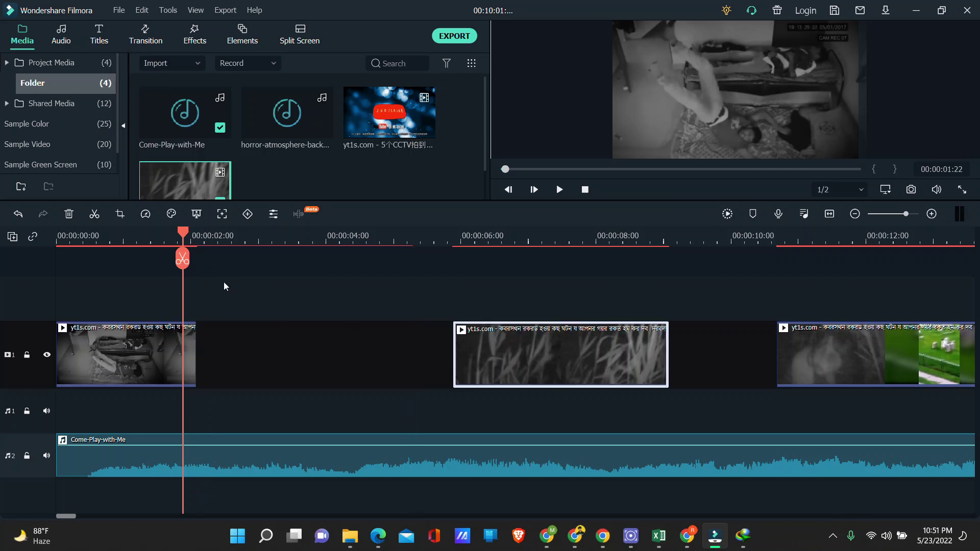
{"action": "left_click_drag", "start_coordinate": [197, 241], "coordinate": [312, 244]}
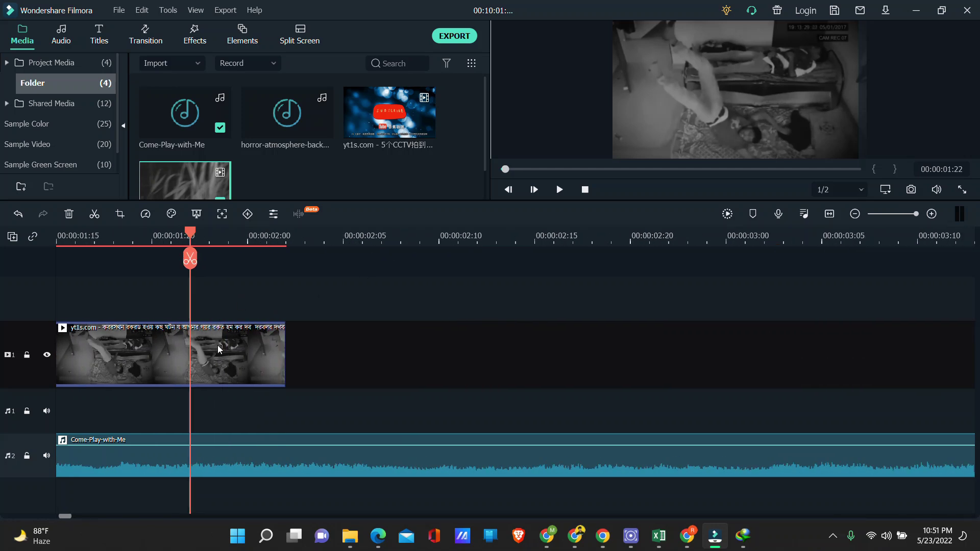
{"action": "left_click", "coordinate": [95, 213]}
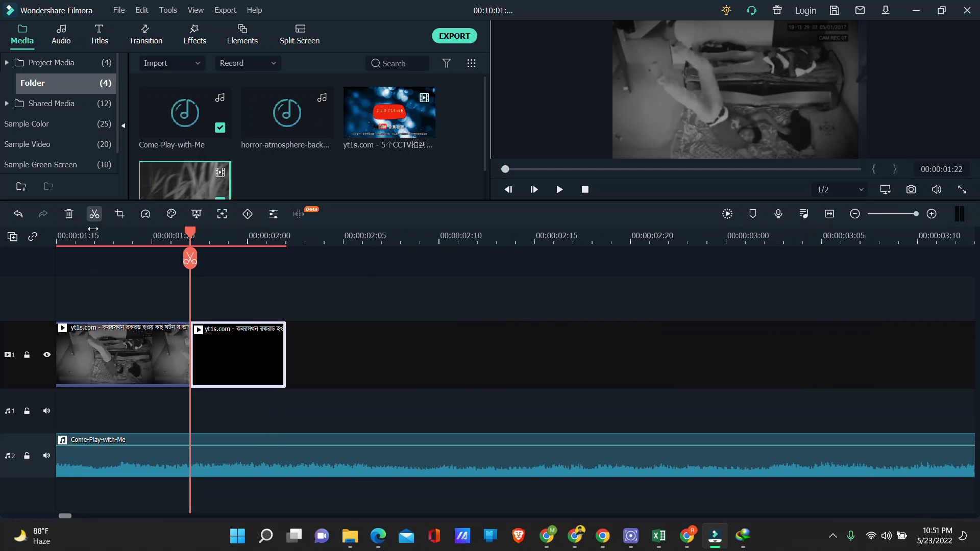
Add a freeze frame at 00:00:01:23 in the short segment after the cut and place the playhead at 00:00:05:04.
{"action": "left_click_drag", "start_coordinate": [200, 241], "coordinate": [219, 244]}
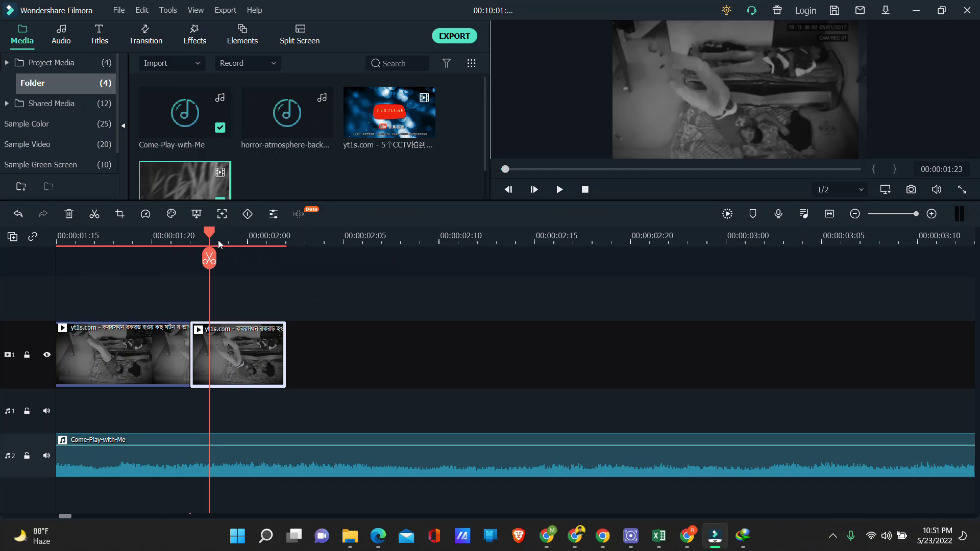
{"action": "right_click", "coordinate": [246, 343]}
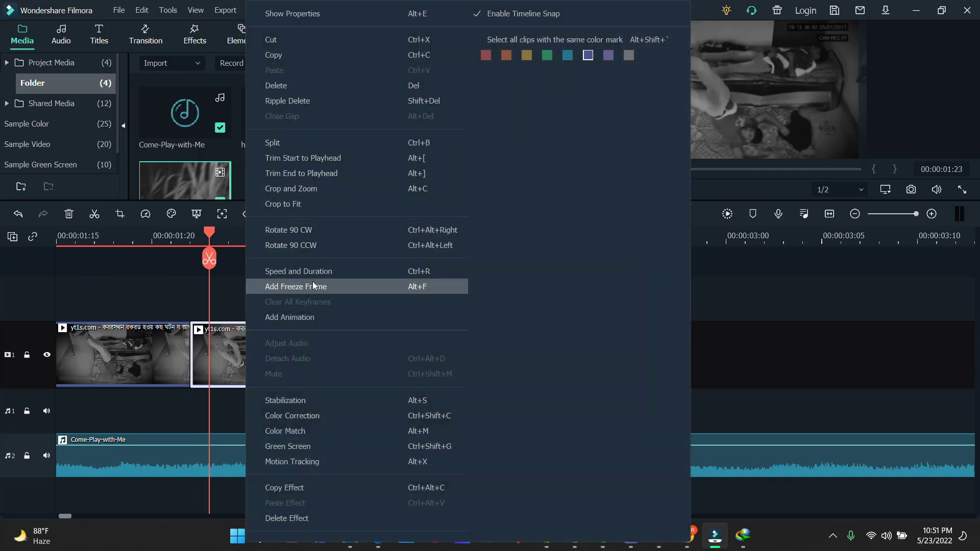
{"action": "left_click", "coordinate": [283, 289]}
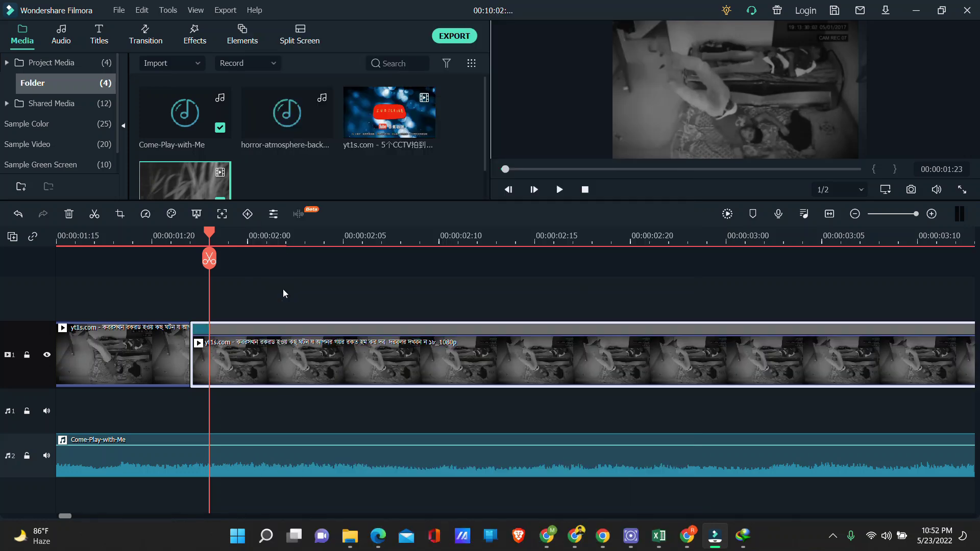
{"action": "left_click_drag", "start_coordinate": [529, 239], "coordinate": [133, 245]}
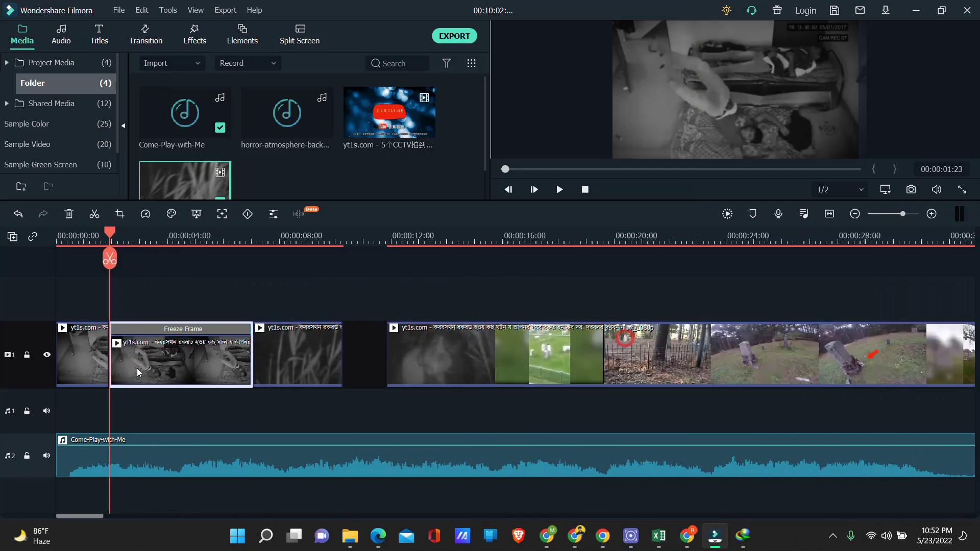
{"action": "left_click_drag", "start_coordinate": [109, 236], "coordinate": [200, 277]}
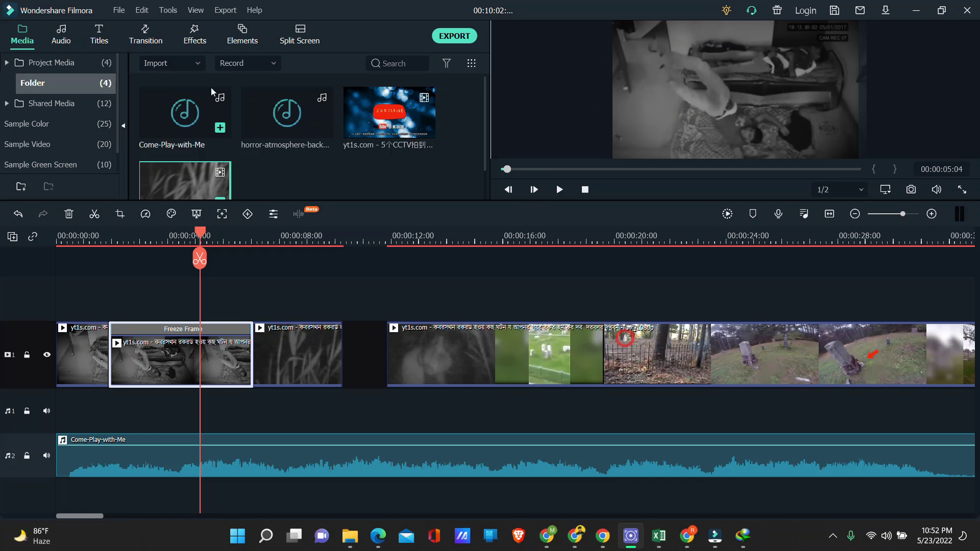
{"action": "left_click", "coordinate": [142, 37]}
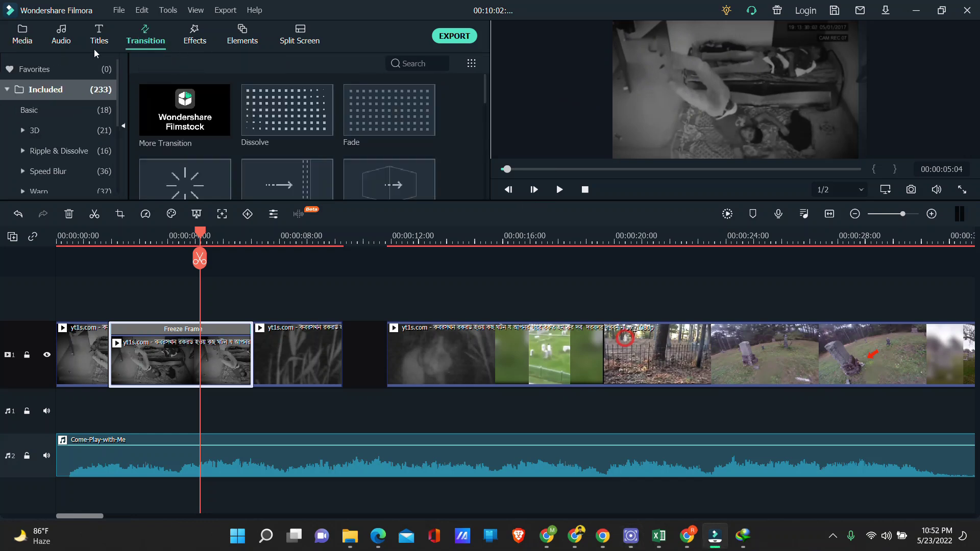
{"action": "left_click", "coordinate": [72, 40]}
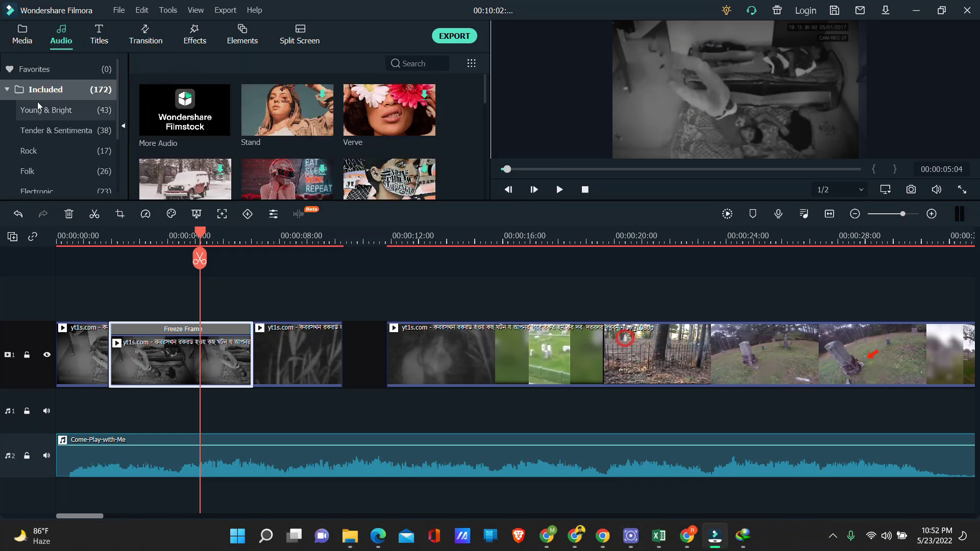
{"action": "scroll", "coordinate": [44, 114], "scroll_direction": "down", "scroll_amount": 5}
{"action": "scroll", "coordinate": [45, 114], "scroll_direction": "up", "scroll_amount": 5}
{"action": "left_click", "coordinate": [22, 36]}
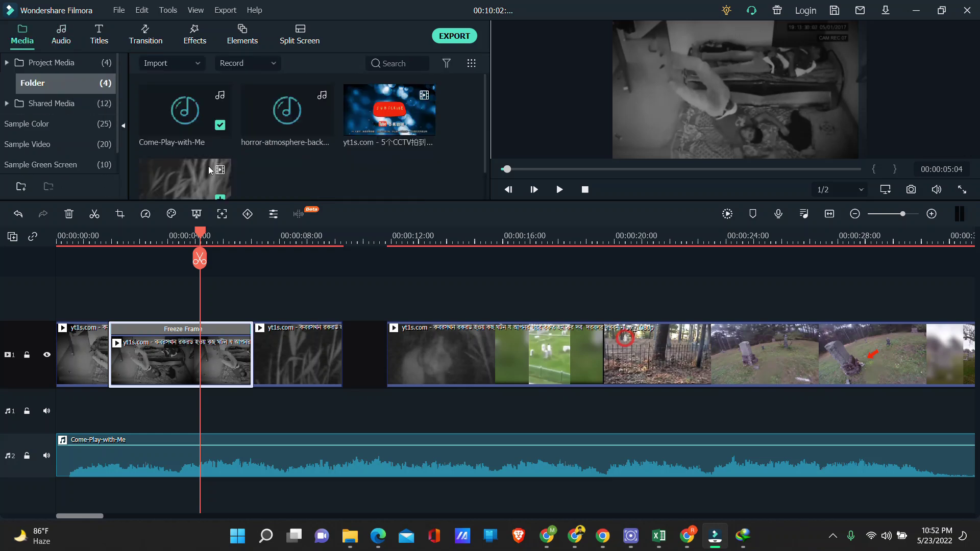
Switch to the incognito Chrome window and search Google Images for "circle".
{"action": "mouse_move", "coordinate": [687, 535]}
{"action": "left_click", "coordinate": [617, 472]}
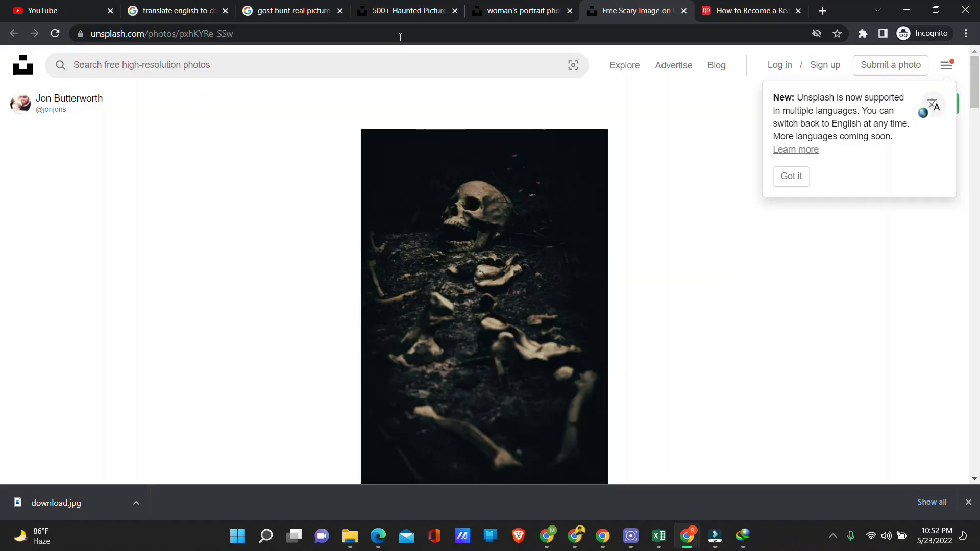
{"action": "left_click", "coordinate": [285, 11]}
{"action": "left_click_drag", "start_coordinate": [257, 78], "coordinate": [82, 78]}
{"action": "type", "text": "circle"}
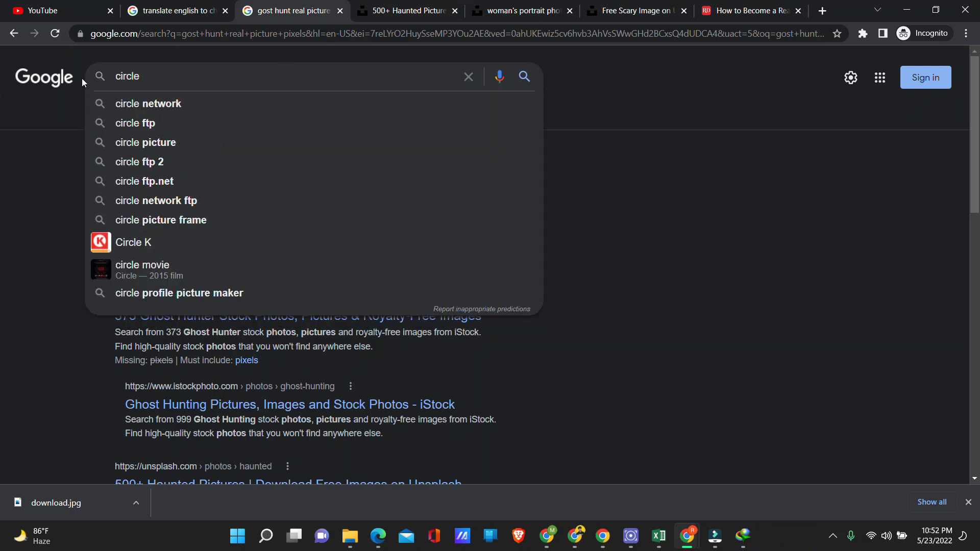
{"action": "key", "text": "Return"}
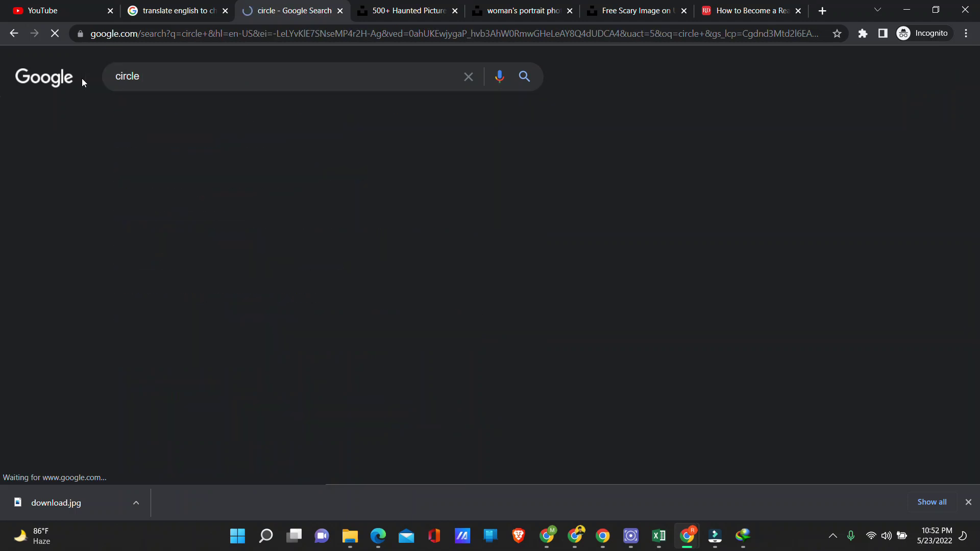
{"action": "left_click", "coordinate": [173, 117]}
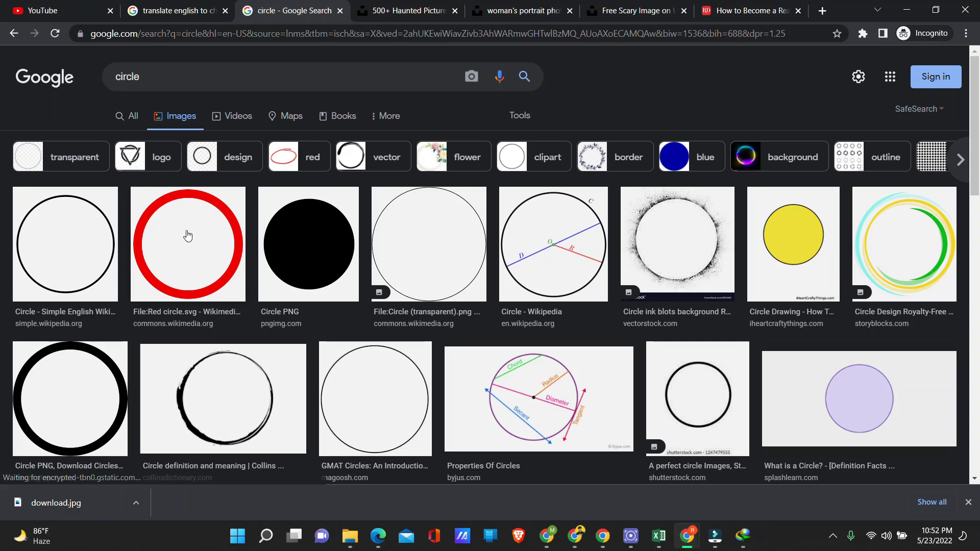
Filter the circle images to transparent ones and save the Wikimedia Commons red circle as Red_circle.svg.png.
{"action": "left_click", "coordinate": [520, 118]}
{"action": "left_click", "coordinate": [168, 144]}
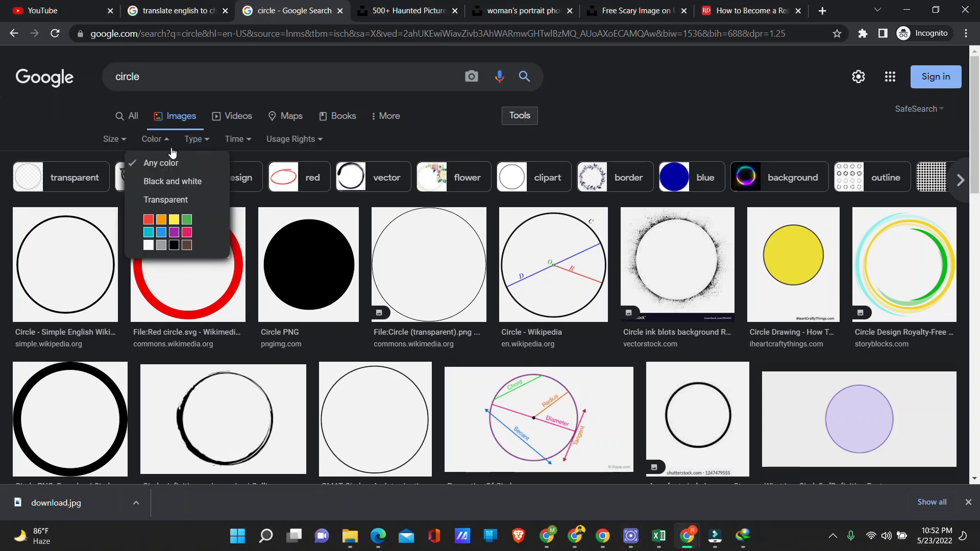
{"action": "left_click", "coordinate": [186, 199]}
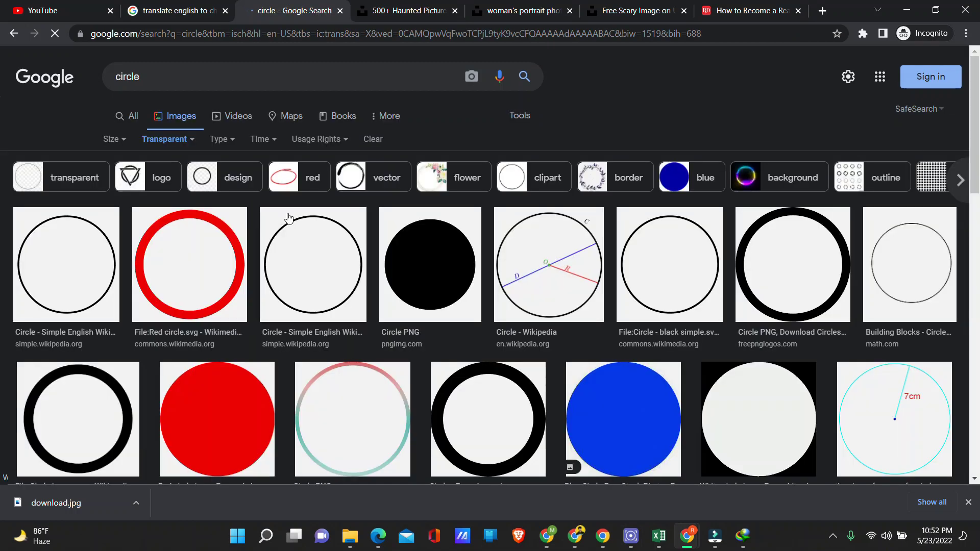
{"action": "left_click", "coordinate": [200, 241]}
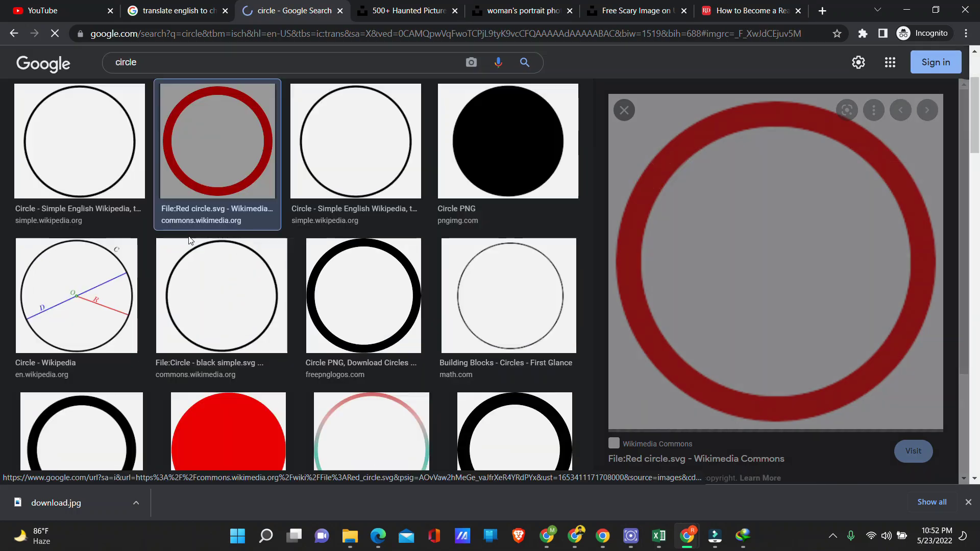
{"action": "right_click", "coordinate": [708, 175]}
{"action": "left_click", "coordinate": [766, 313]}
{"action": "left_click", "coordinate": [736, 392]}
{"action": "scroll", "coordinate": [698, 422], "scroll_direction": "down", "scroll_amount": 15}
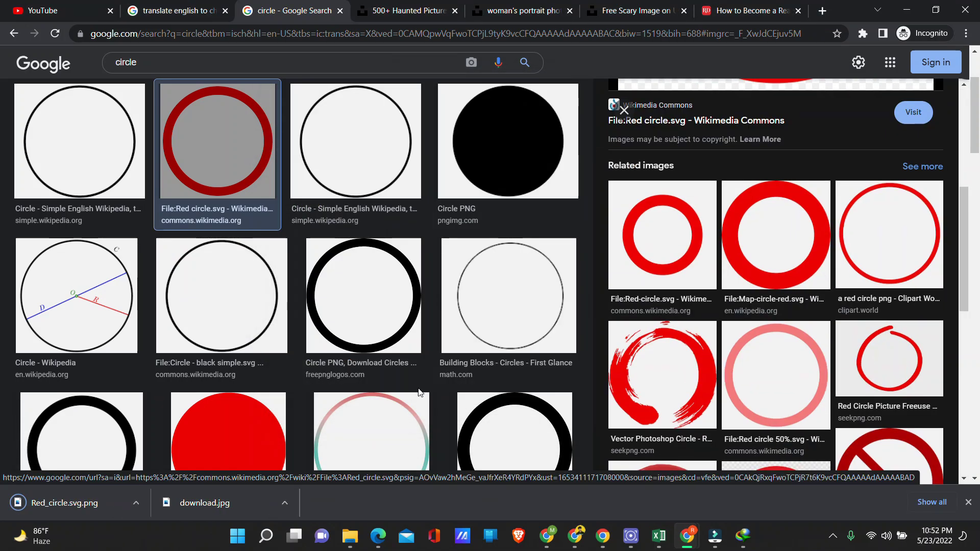
{"action": "scroll", "coordinate": [767, 290], "scroll_direction": "down", "scroll_amount": 4}
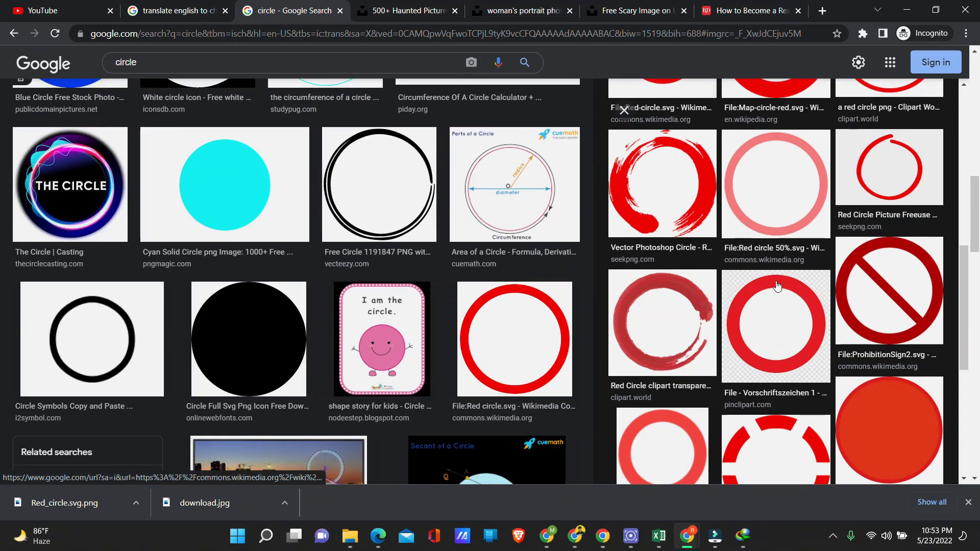
{"action": "left_click", "coordinate": [902, 162]}
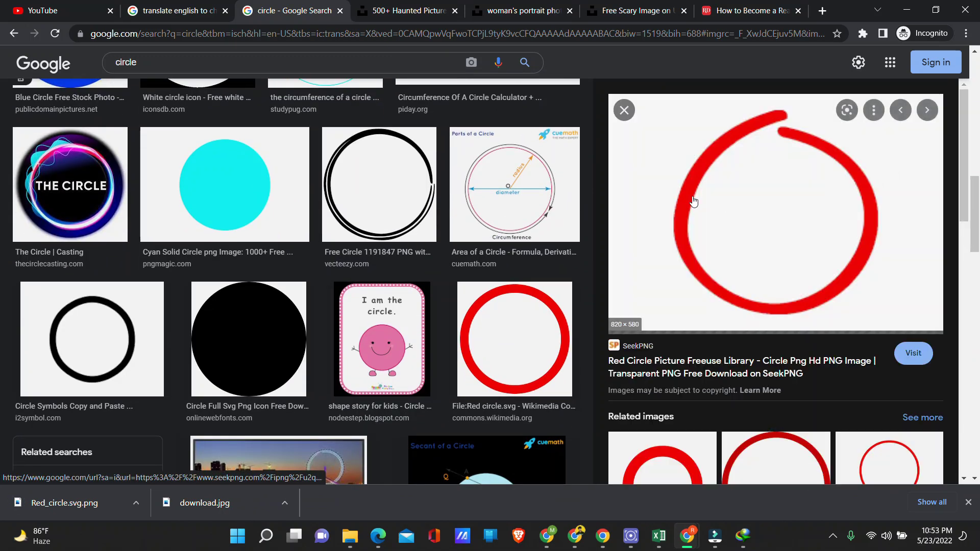
{"action": "scroll", "coordinate": [714, 263], "scroll_direction": "down", "scroll_amount": 10}
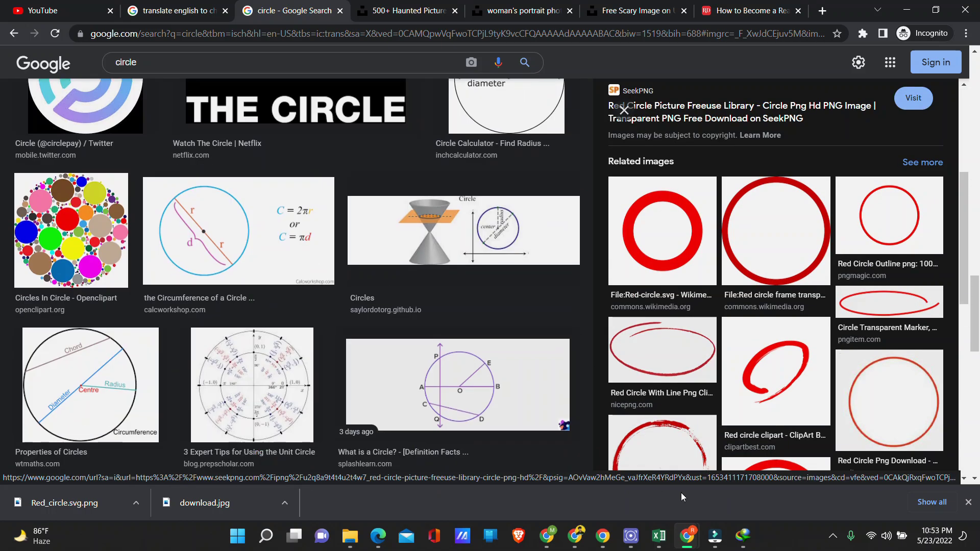
Switch back to Filmora and import the saved red circle image from the Downloads folder into the project media.
{"action": "left_click", "coordinate": [715, 535]}
{"action": "double_click", "coordinate": [375, 189]}
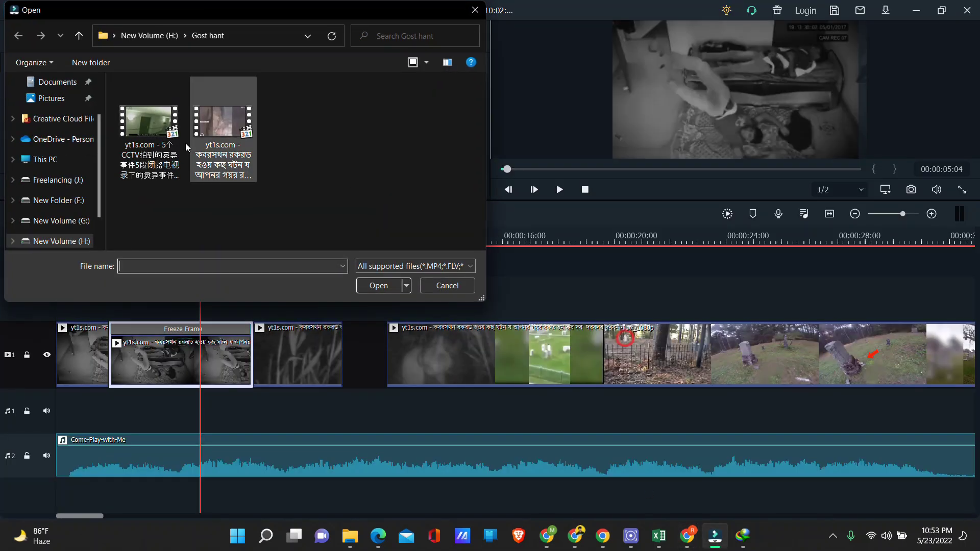
{"action": "left_click", "coordinate": [52, 120]}
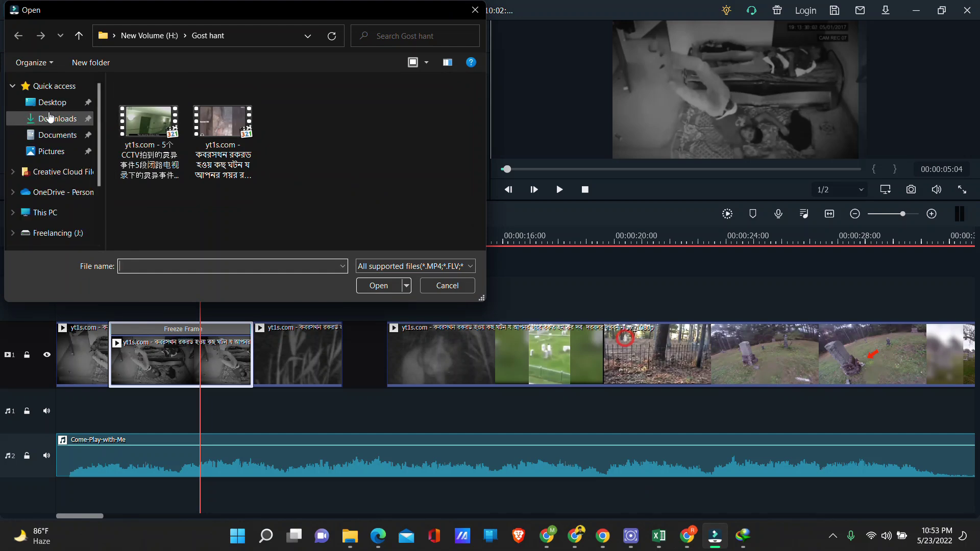
{"action": "scroll", "coordinate": [398, 166], "scroll_direction": "down", "scroll_amount": 3}
{"action": "scroll", "coordinate": [398, 166], "scroll_direction": "up", "scroll_amount": 3}
{"action": "left_click", "coordinate": [179, 123]}
{"action": "left_click", "coordinate": [387, 286]}
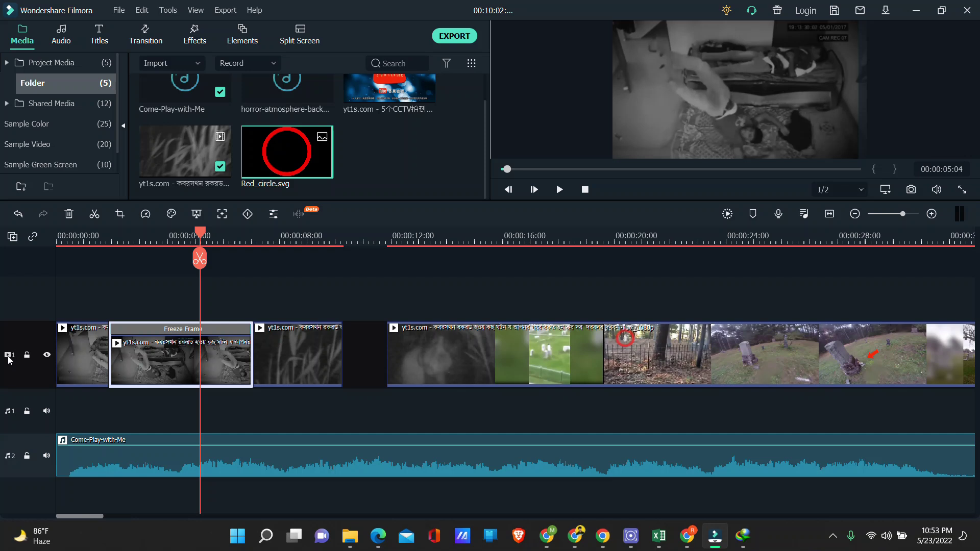
Add a second video track and place the Red_circle.svg image on it at 00:00:05:04.
{"action": "left_click", "coordinate": [11, 237]}
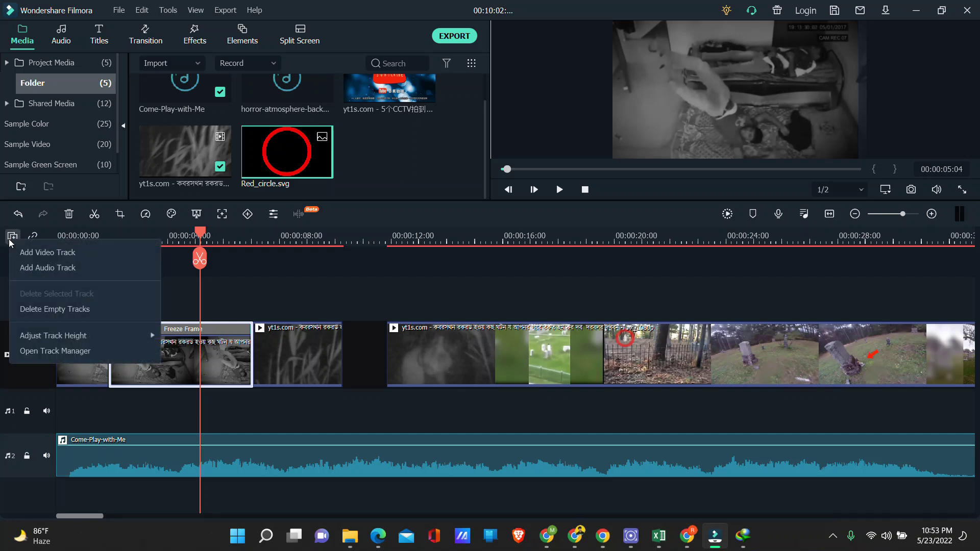
{"action": "left_click", "coordinate": [58, 253]}
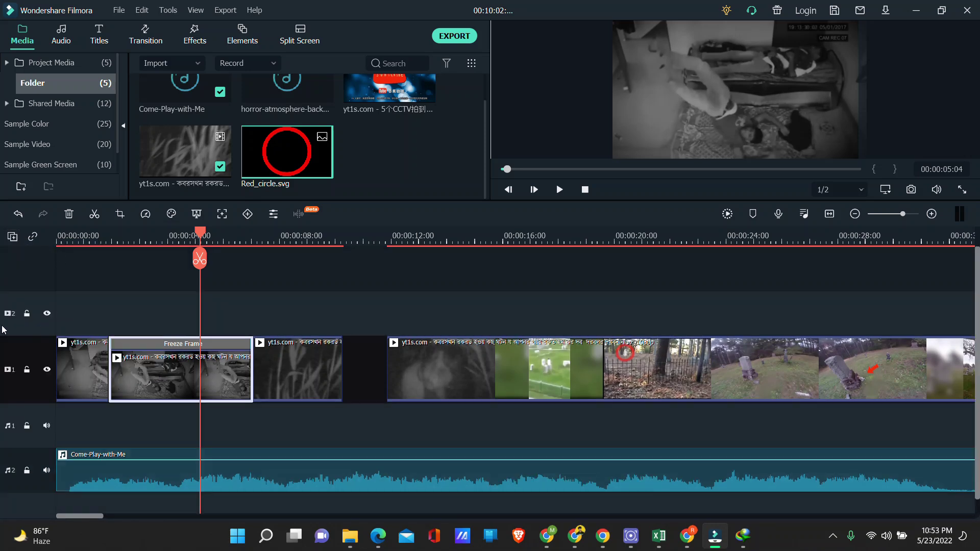
{"action": "left_click_drag", "start_coordinate": [303, 155], "coordinate": [197, 314]}
Shrink the red circle to about a third of its size and position it over the upper-left part of the footage.
{"action": "left_click_drag", "start_coordinate": [671, 90], "coordinate": [678, 89]}
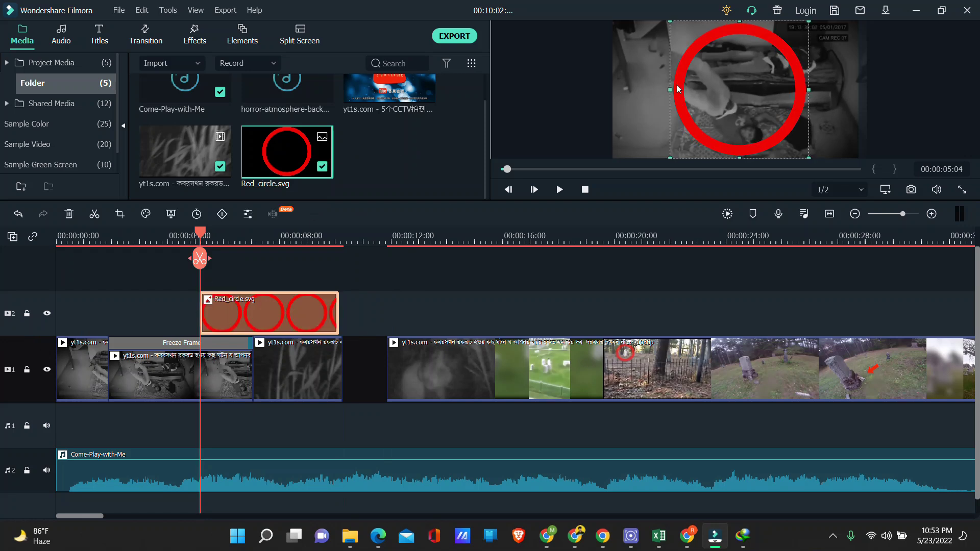
{"action": "left_click_drag", "start_coordinate": [810, 22], "coordinate": [686, 53]}
{"action": "left_click_drag", "start_coordinate": [692, 95], "coordinate": [675, 67]}
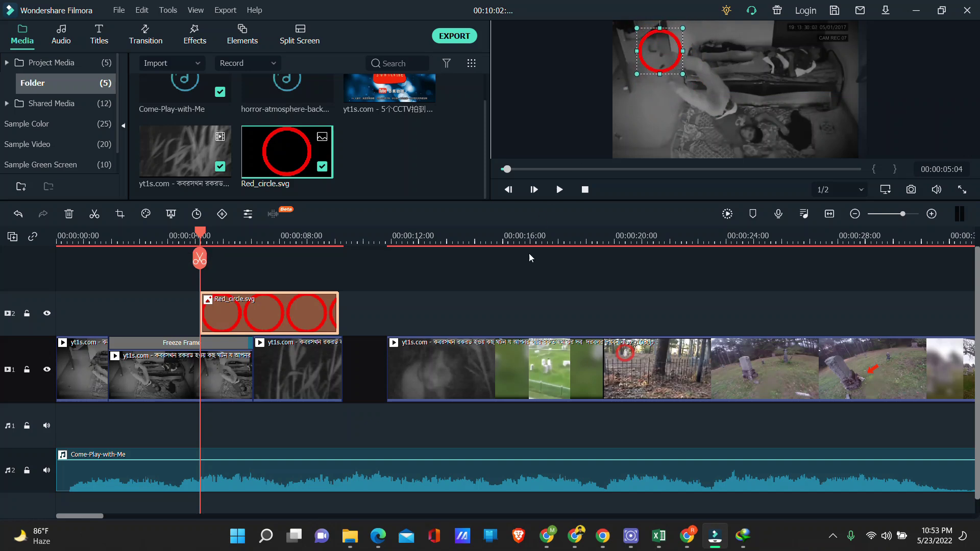
{"action": "left_click", "coordinate": [499, 272]}
Move the red circle clip to start shortly before the freeze frame and trim its end to just after the freeze frame begins.
{"action": "left_click_drag", "start_coordinate": [209, 240], "coordinate": [57, 239]}
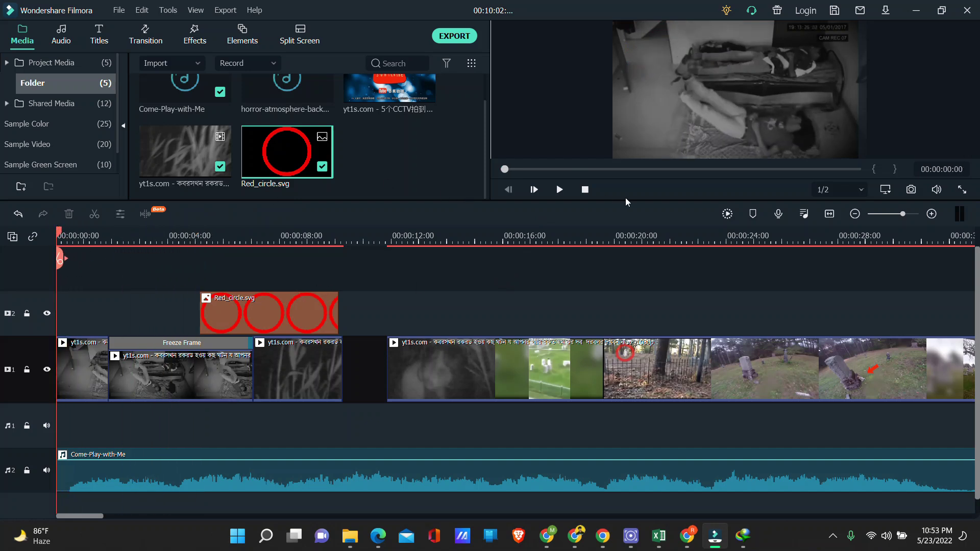
{"action": "left_click", "coordinate": [559, 189]}
{"action": "left_click", "coordinate": [560, 189]}
{"action": "left_click_drag", "start_coordinate": [234, 318], "coordinate": [120, 313]}
{"action": "left_click_drag", "start_coordinate": [233, 309], "coordinate": [117, 309]}
{"action": "left_click_drag", "start_coordinate": [96, 250], "coordinate": [48, 238]}
{"action": "left_click", "coordinate": [558, 195]}
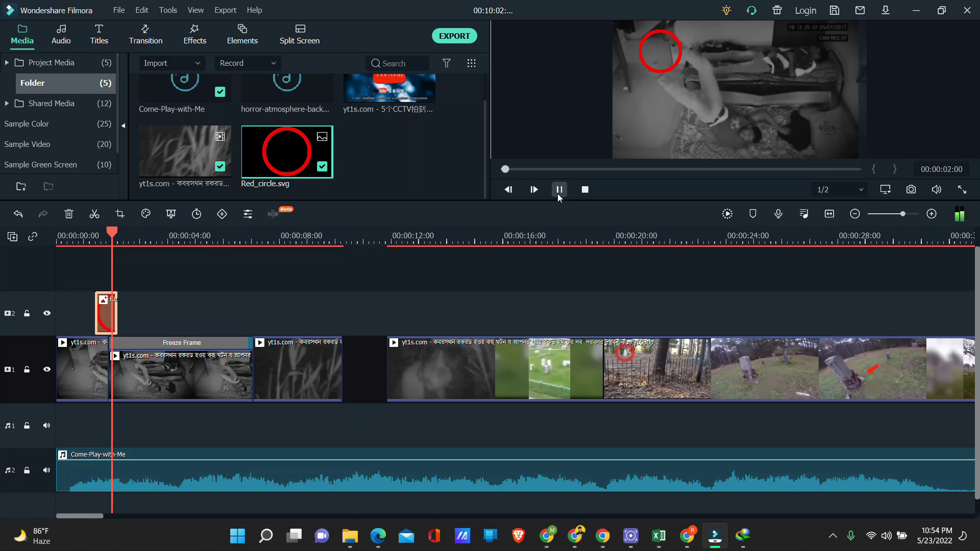
{"action": "left_click", "coordinate": [558, 194]}
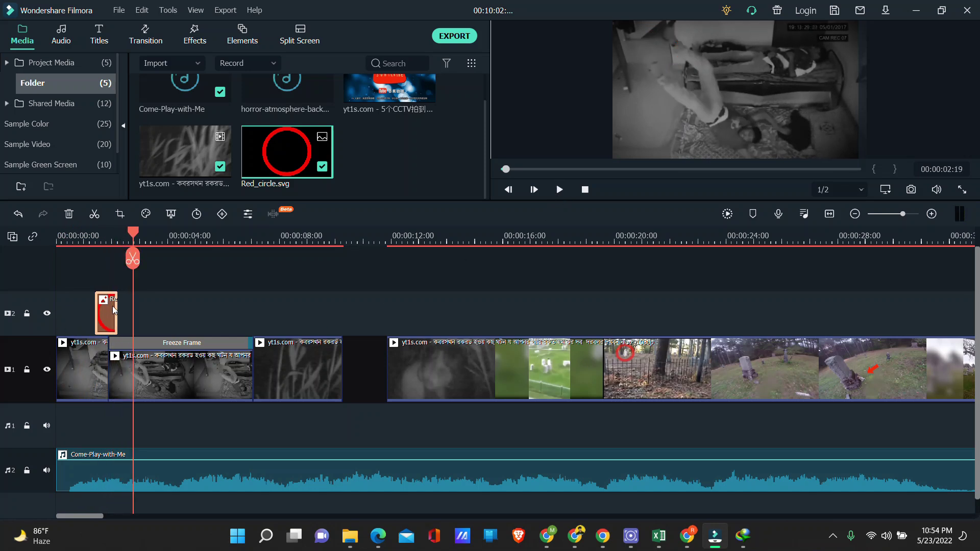
Extend the red circle clip to the end of the freeze frame and play the sequence from the beginning.
{"action": "left_click_drag", "start_coordinate": [118, 312], "coordinate": [253, 312]}
{"action": "left_click_drag", "start_coordinate": [133, 234], "coordinate": [42, 237]}
{"action": "left_click", "coordinate": [556, 190]}
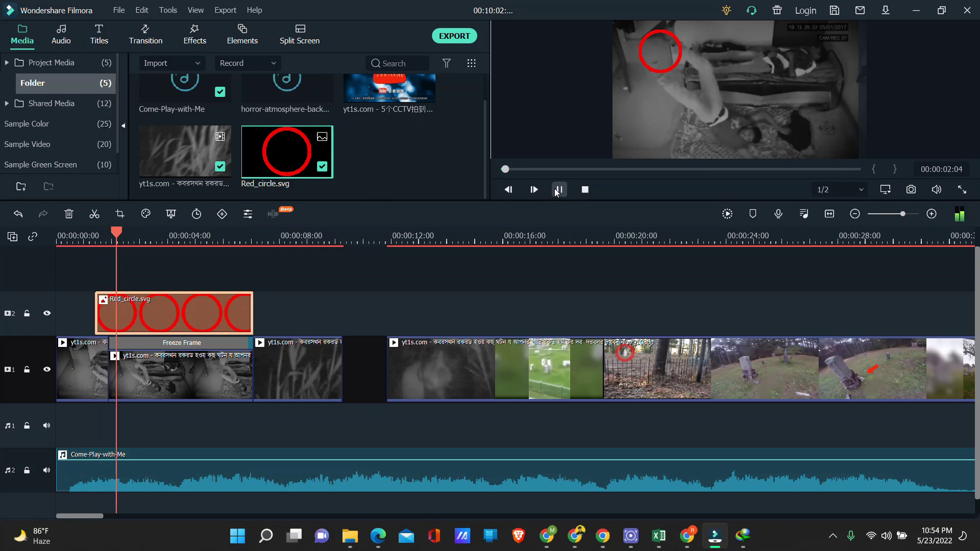
Pause the preview, switch to the browser and search Google Images for "arrow mark png".
{"action": "key", "text": "space"}
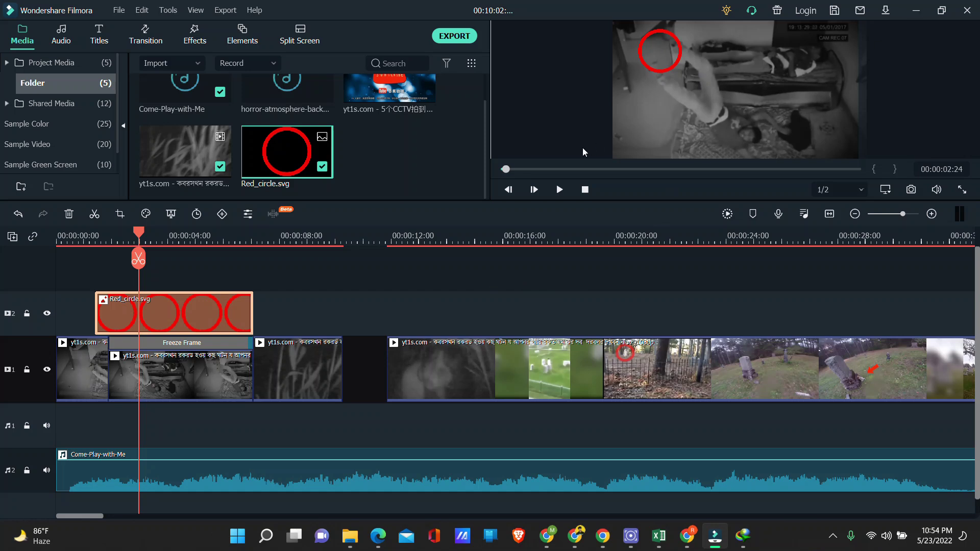
{"action": "left_click", "coordinate": [917, 10]}
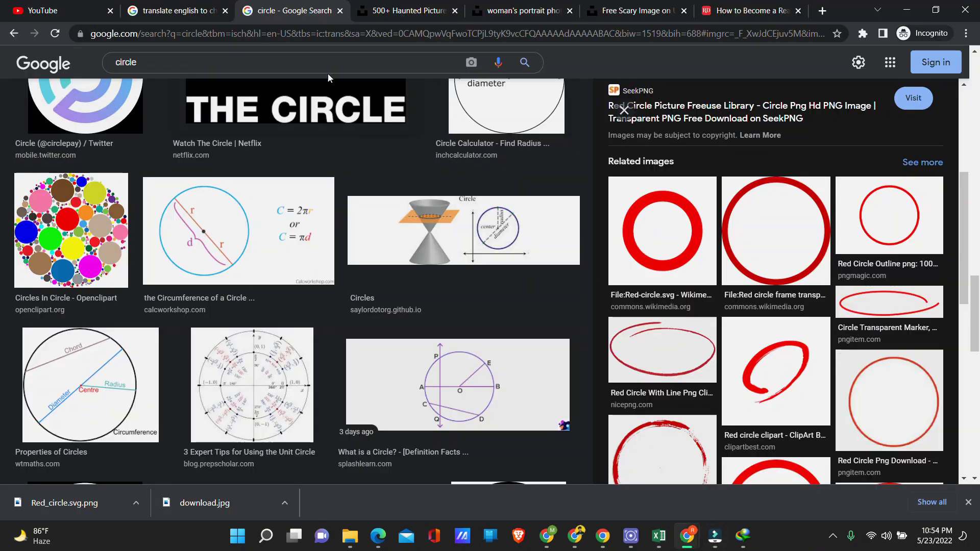
{"action": "triple_click", "coordinate": [212, 60]}
{"action": "type", "text": "ar"}
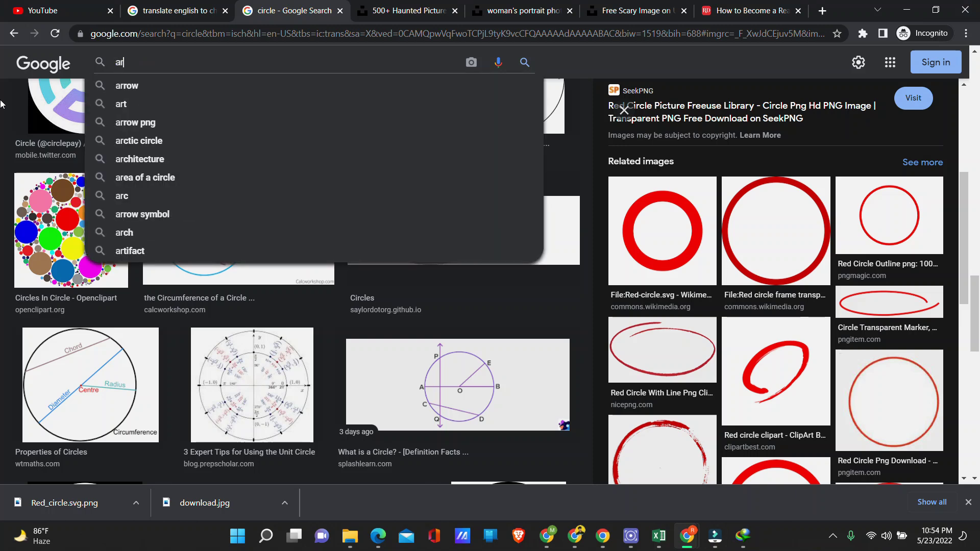
{"action": "type", "text": "row marc"}
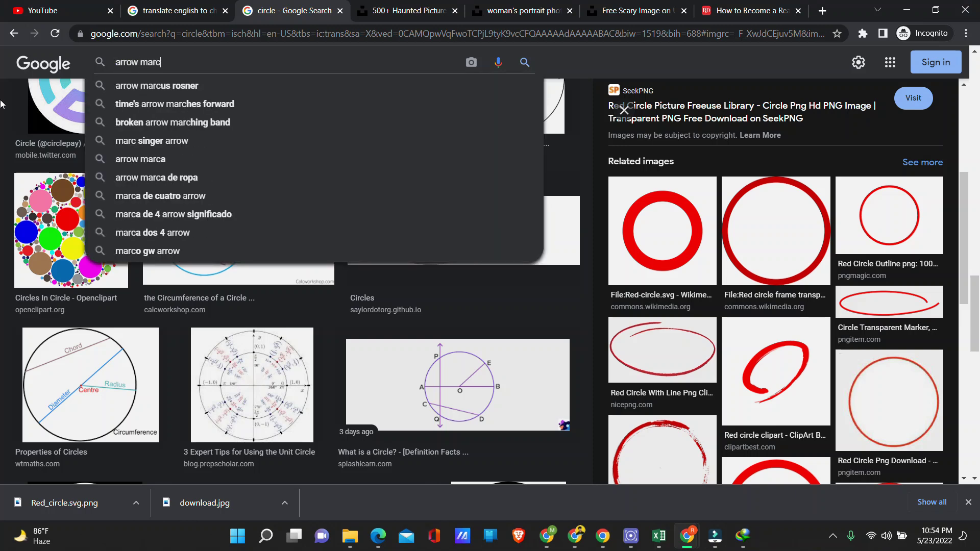
{"action": "key", "text": "BackSpace"}
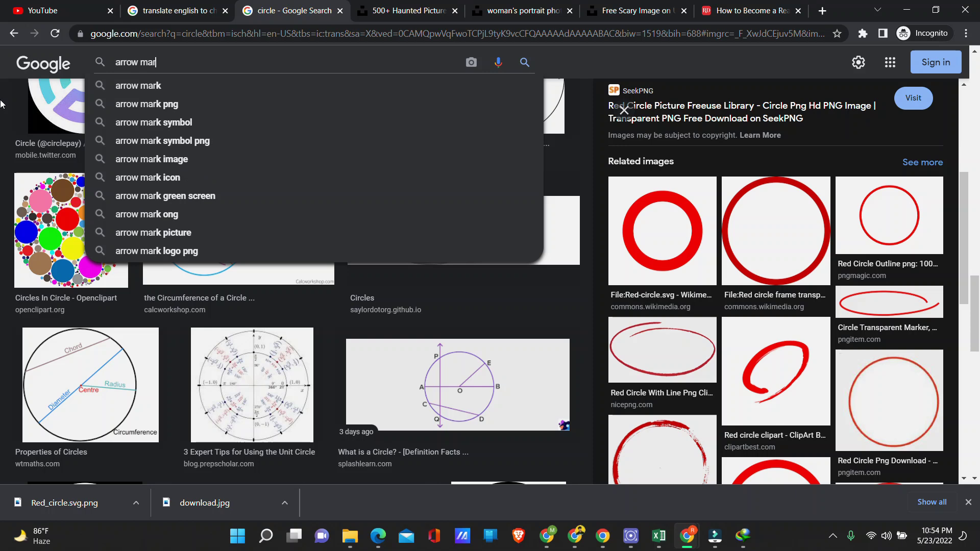
{"action": "left_click", "coordinate": [111, 104]}
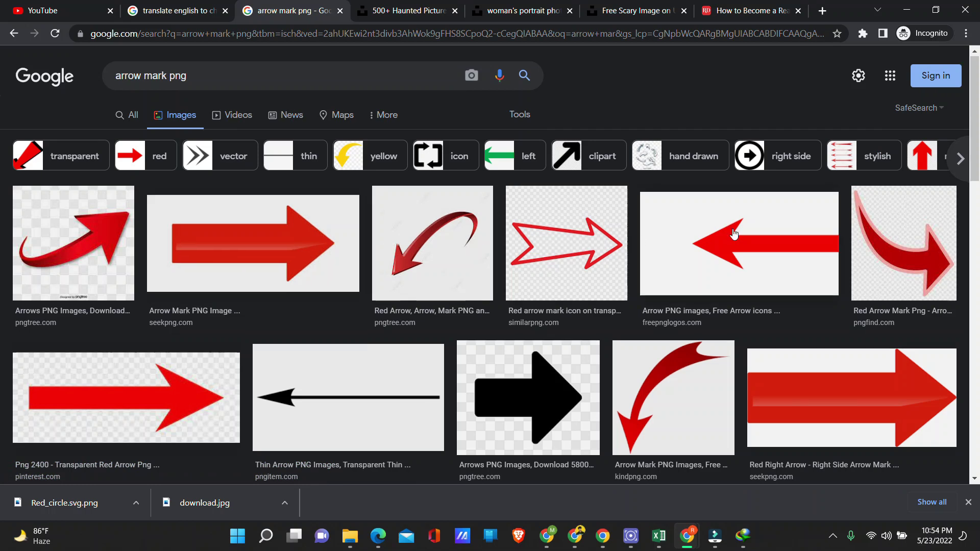
Save the red left-pointing arrow PNG from freepnglogos.com and browse further arrow images.
{"action": "scroll", "coordinate": [733, 233], "scroll_direction": "down", "scroll_amount": 2}
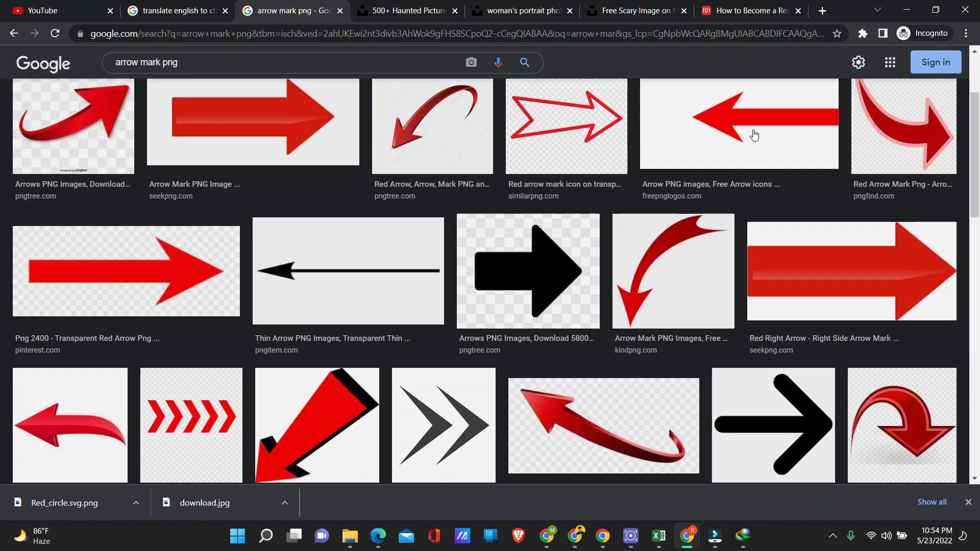
{"action": "left_click", "coordinate": [755, 135]}
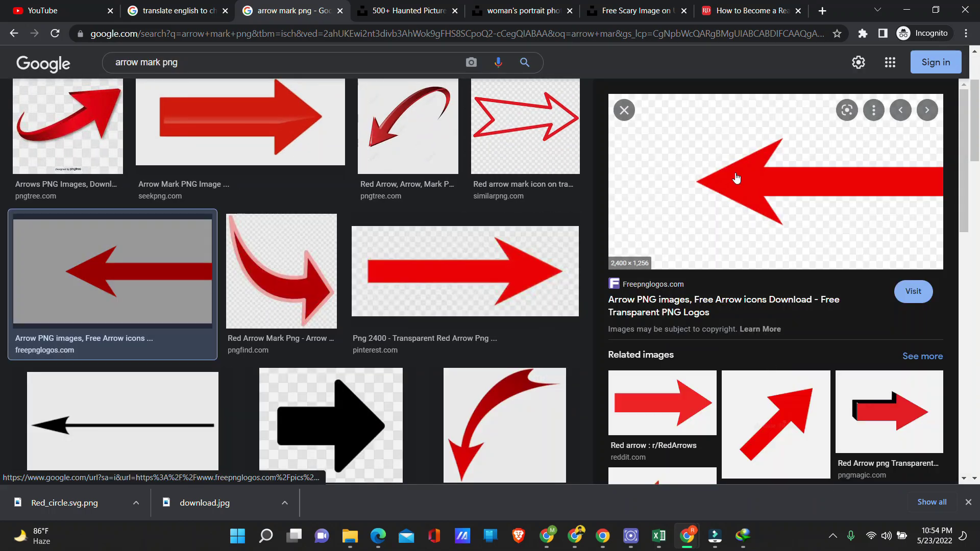
{"action": "right_click", "coordinate": [737, 178]}
{"action": "left_click", "coordinate": [760, 298]}
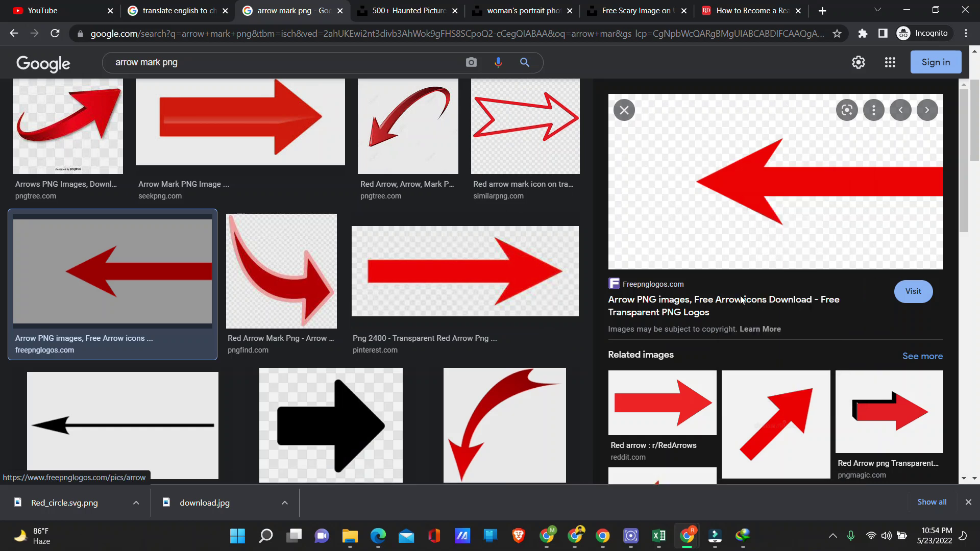
{"action": "left_click", "coordinate": [748, 397]}
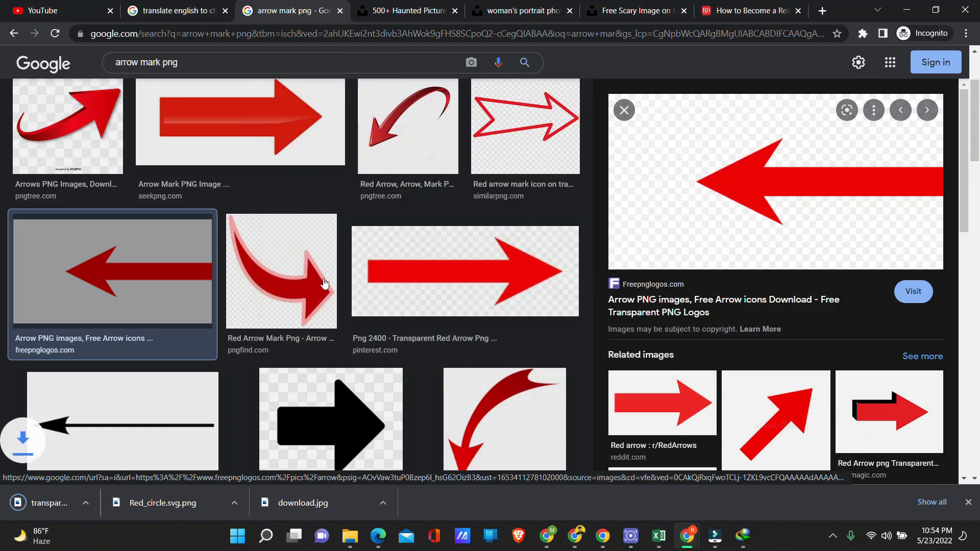
{"action": "scroll", "coordinate": [324, 283], "scroll_direction": "down", "scroll_amount": 10}
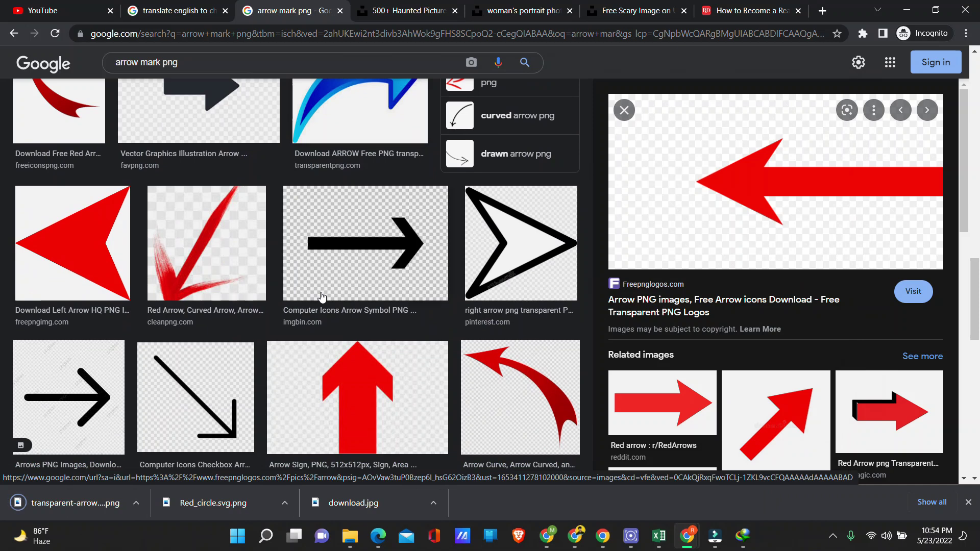
{"action": "scroll", "coordinate": [707, 393], "scroll_direction": "down", "scroll_amount": 5}
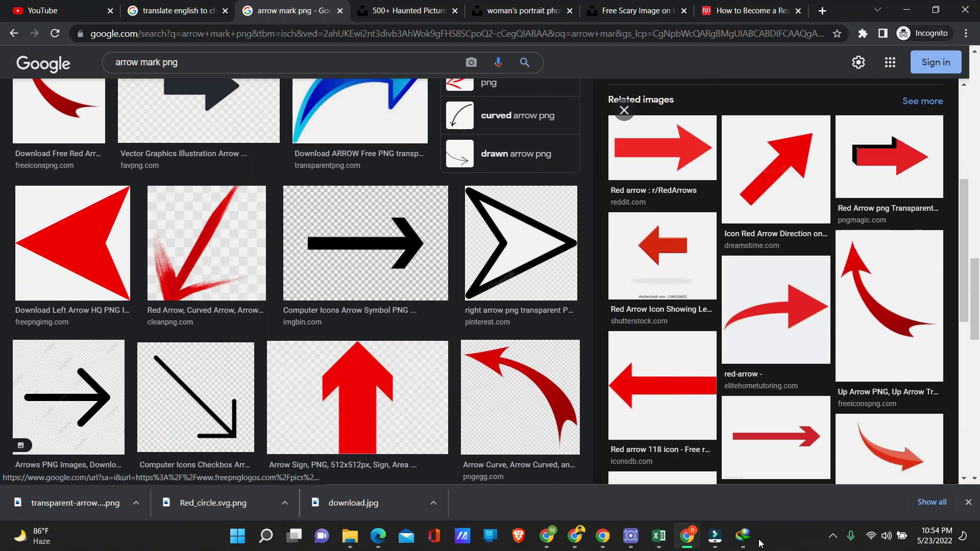
Return to Filmora and import the downloaded transparent-arrow-short-left-arrow-red-31 image into the media folder.
{"action": "left_click", "coordinate": [714, 536]}
{"action": "double_click", "coordinate": [404, 172]}
{"action": "left_click", "coordinate": [138, 119]}
{"action": "left_click", "coordinate": [371, 286]}
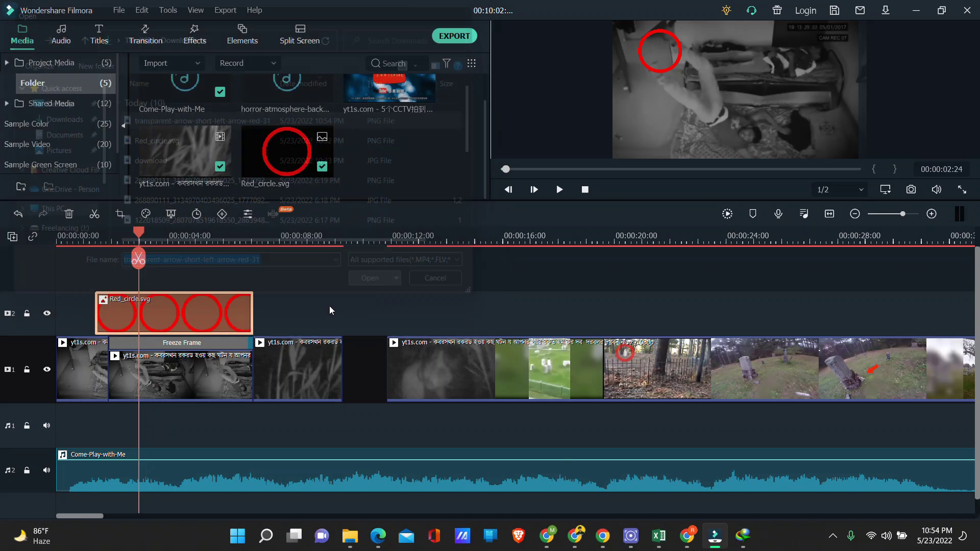
Place the arrow image on a third video track at 00:00:02:24, shrink it and rotate it to point up just below the red circle.
{"action": "left_click_drag", "start_coordinate": [360, 153], "coordinate": [195, 280]}
{"action": "left_click_drag", "start_coordinate": [206, 314], "coordinate": [189, 319]}
{"action": "left_click", "coordinate": [713, 99]}
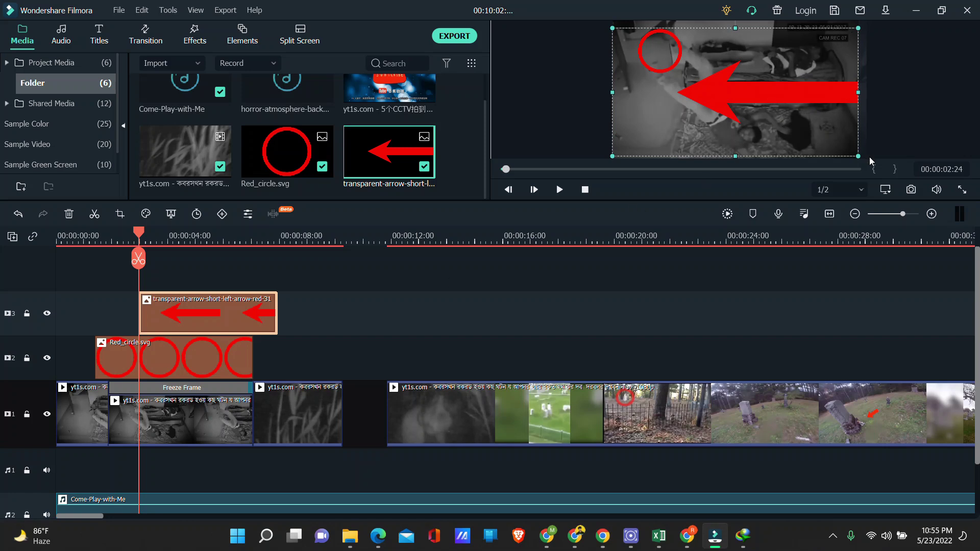
{"action": "left_click_drag", "start_coordinate": [752, 94], "coordinate": [761, 51]}
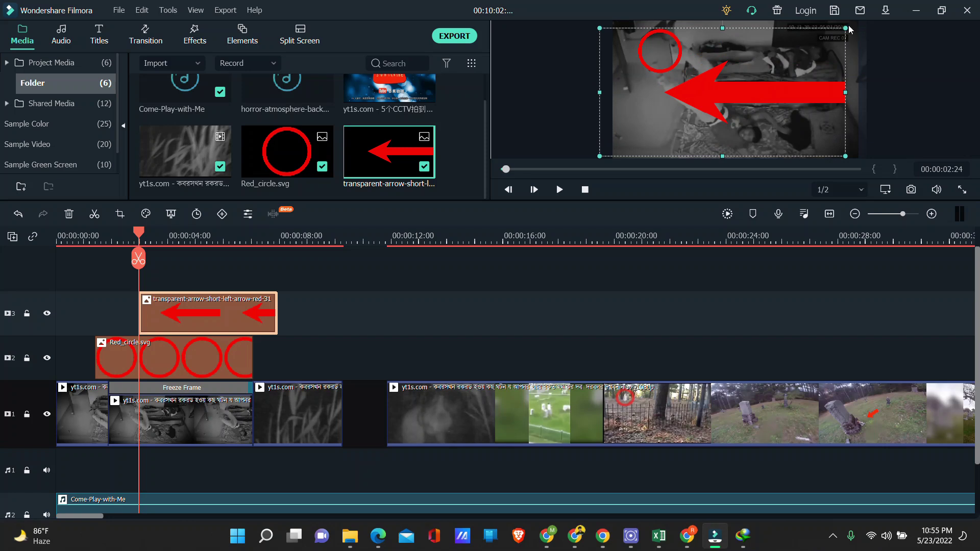
{"action": "left_click_drag", "start_coordinate": [724, 28], "coordinate": [655, 113]}
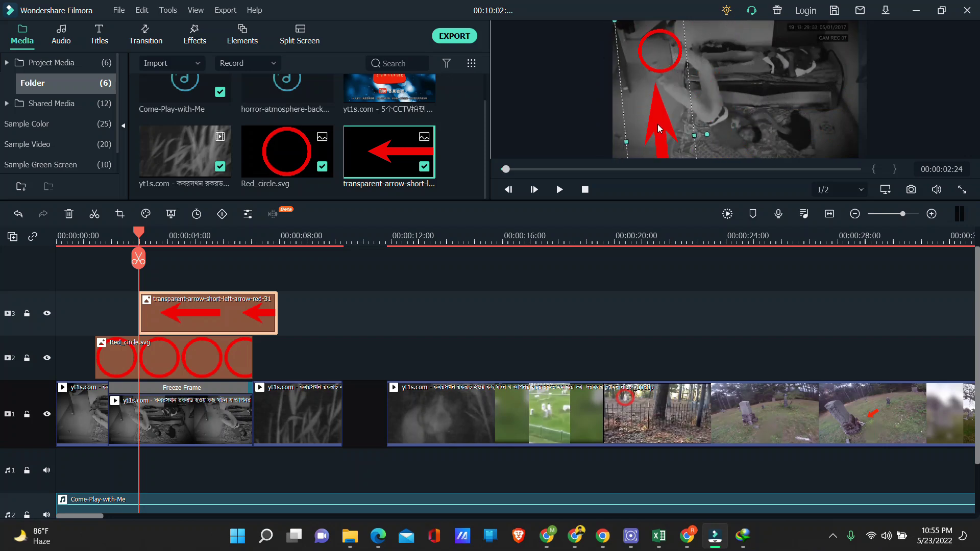
Move the arrow clip to the start of the freeze frame and trim it to about 1.5 seconds.
{"action": "left_click", "coordinate": [675, 274]}
{"action": "left_click_drag", "start_coordinate": [173, 315], "coordinate": [144, 316]}
{"action": "left_click_drag", "start_coordinate": [247, 311], "coordinate": [150, 312]}
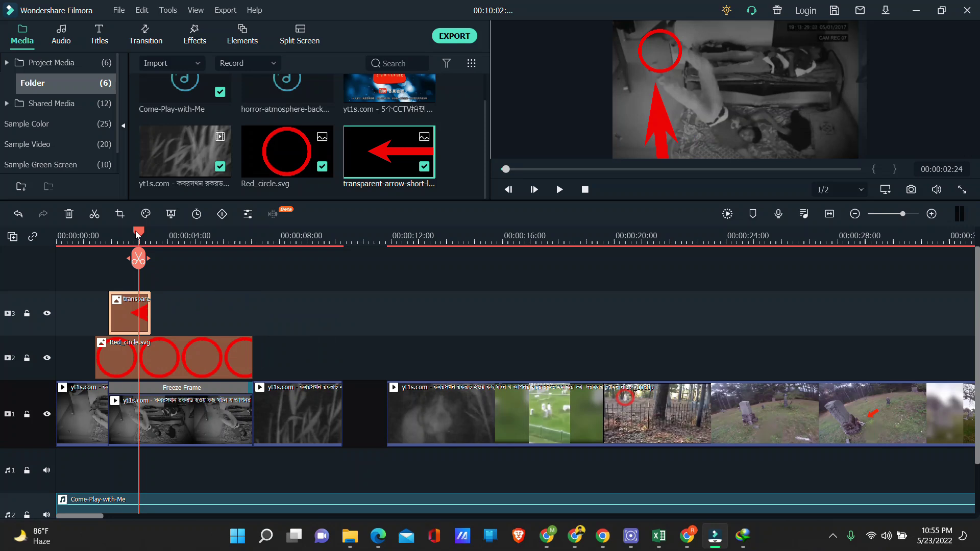
Play the sequence from the beginning to review the arrow, and delete the arrow clip from the third video track.
{"action": "left_click_drag", "start_coordinate": [137, 234], "coordinate": [27, 242]}
{"action": "left_click", "coordinate": [563, 195]}
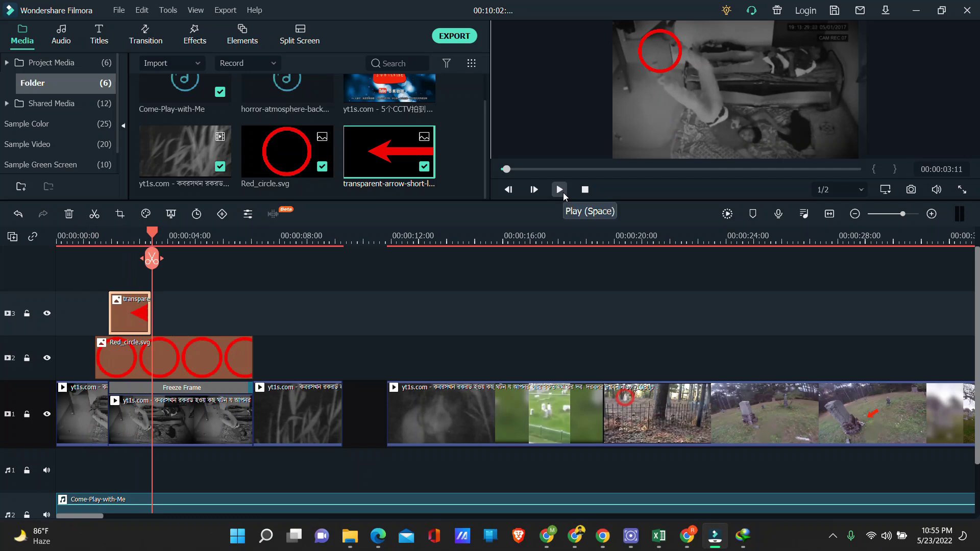
{"action": "left_click", "coordinate": [563, 192]}
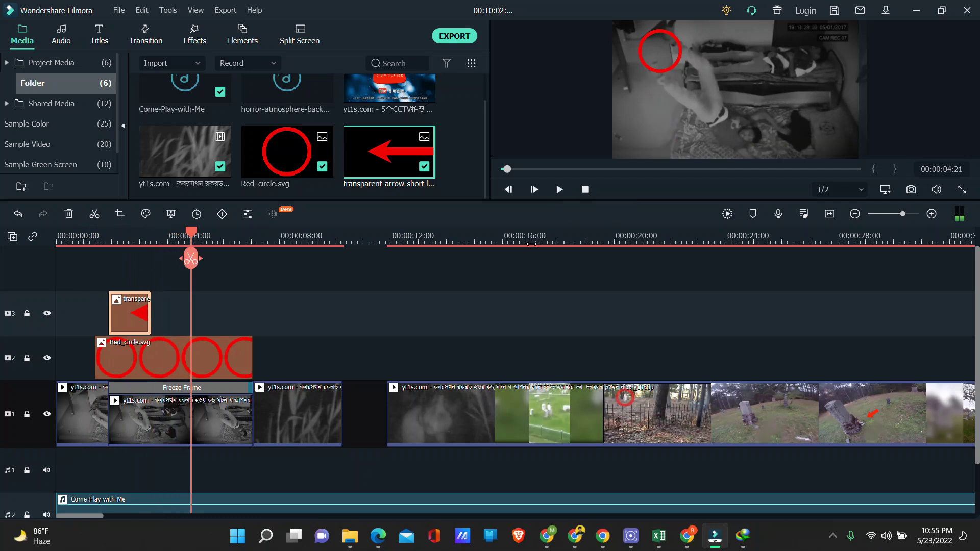
{"action": "left_click_drag", "start_coordinate": [191, 237], "coordinate": [60, 257]}
{"action": "left_click", "coordinate": [559, 190]}
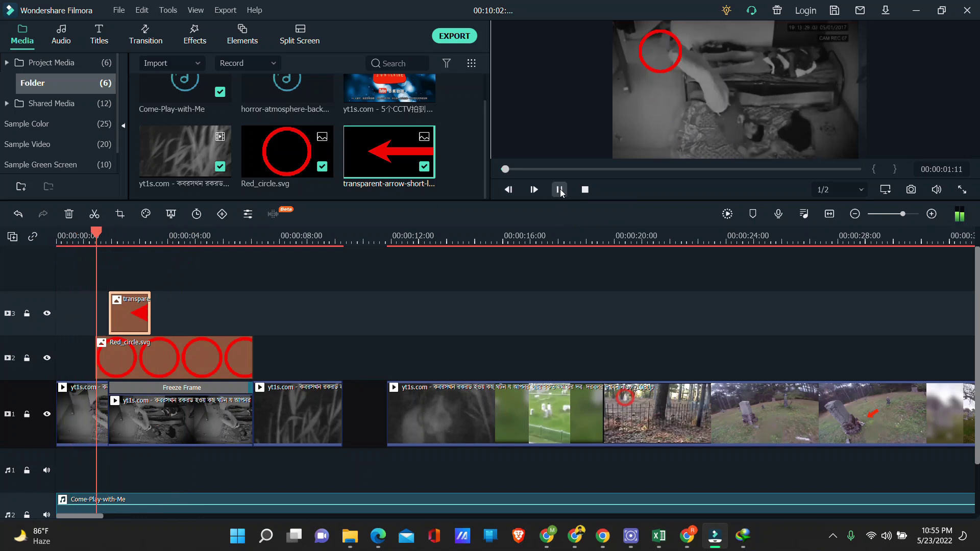
{"action": "left_click", "coordinate": [560, 190]}
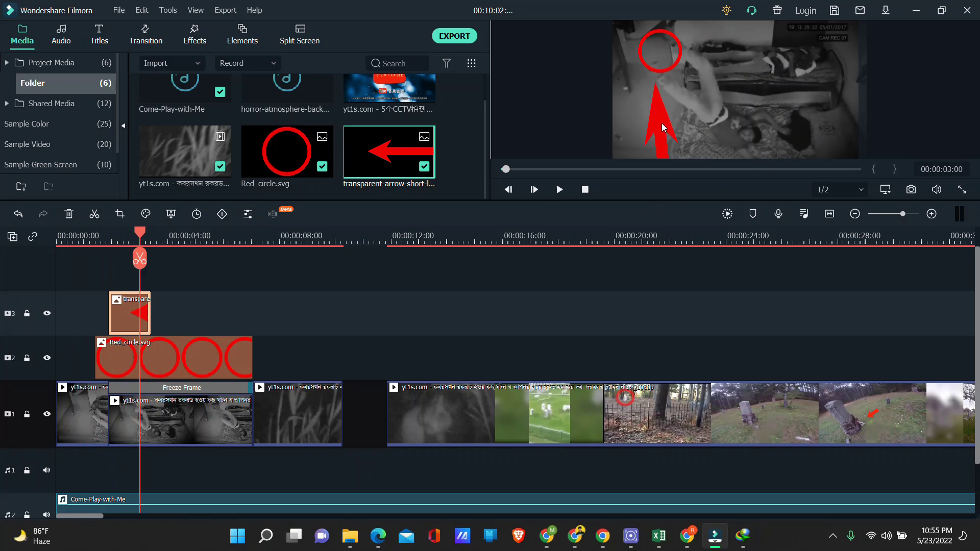
{"action": "key", "text": "Delete"}
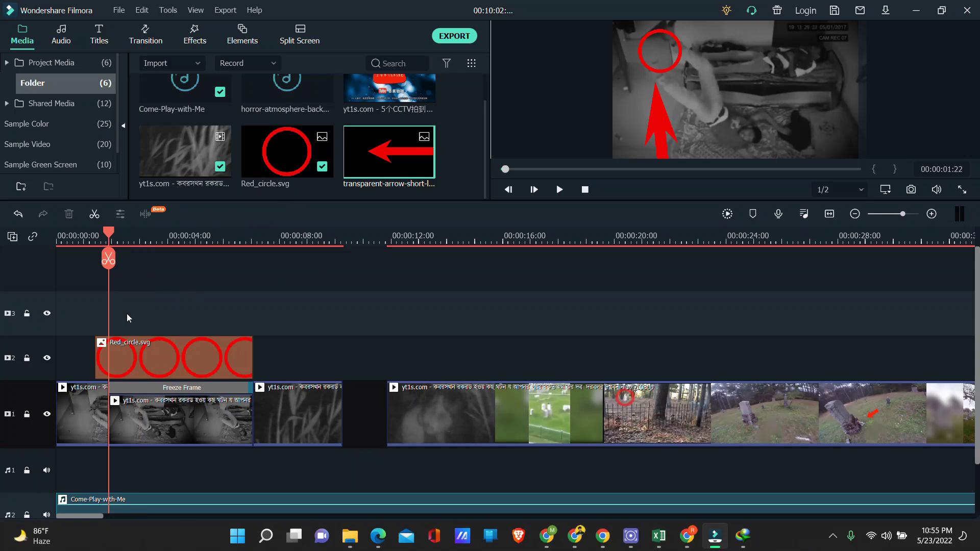
Add custom animation keyframes to the freeze frame near its start and at 00:00:06:02, scaling the second one to 188.54%.
{"action": "left_click", "coordinate": [162, 415]}
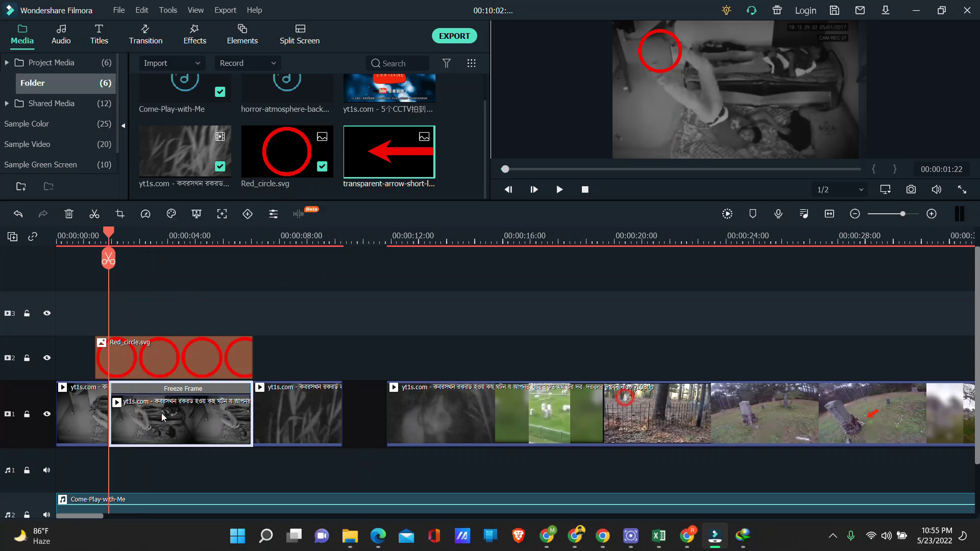
{"action": "left_click_drag", "start_coordinate": [110, 255], "coordinate": [147, 253]}
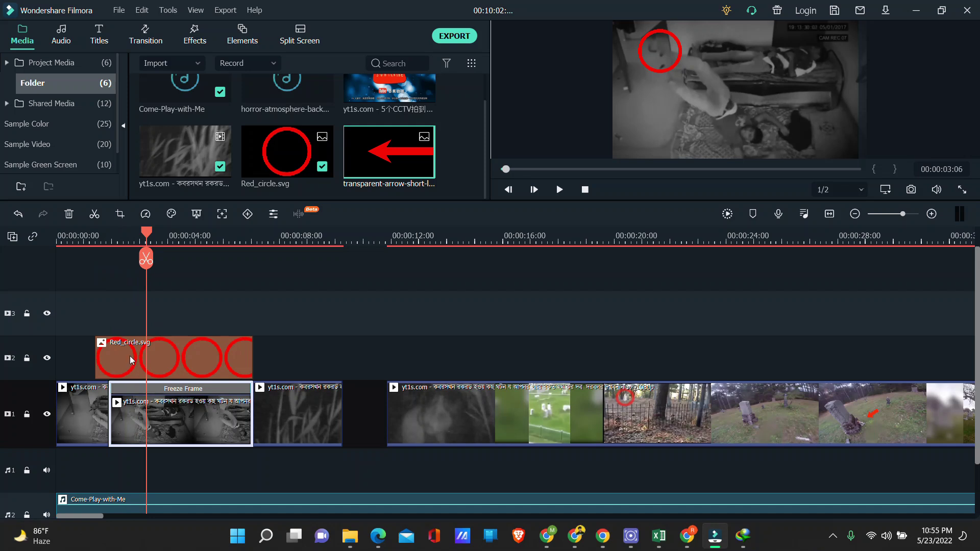
{"action": "left_click_drag", "start_coordinate": [144, 234], "coordinate": [122, 241]}
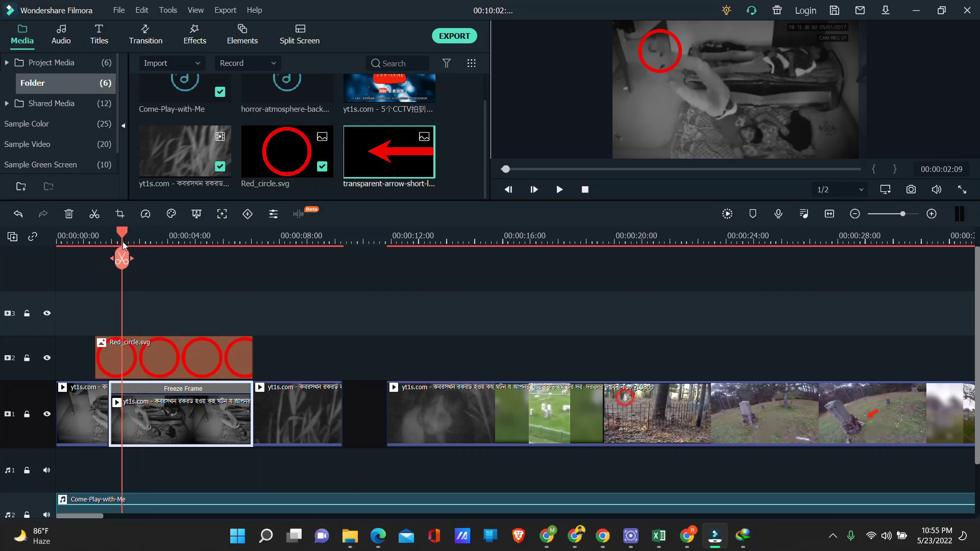
{"action": "double_click", "coordinate": [141, 418]}
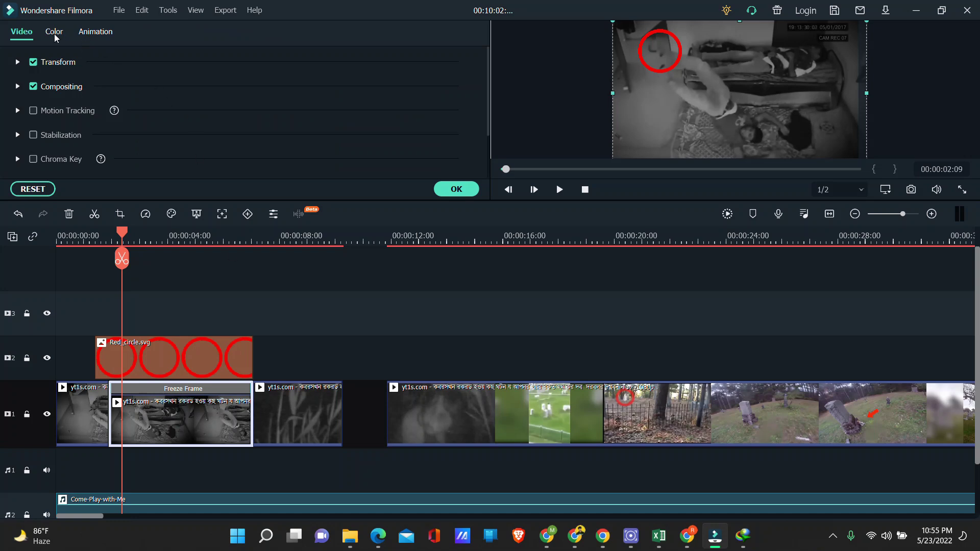
{"action": "left_click", "coordinate": [88, 32]}
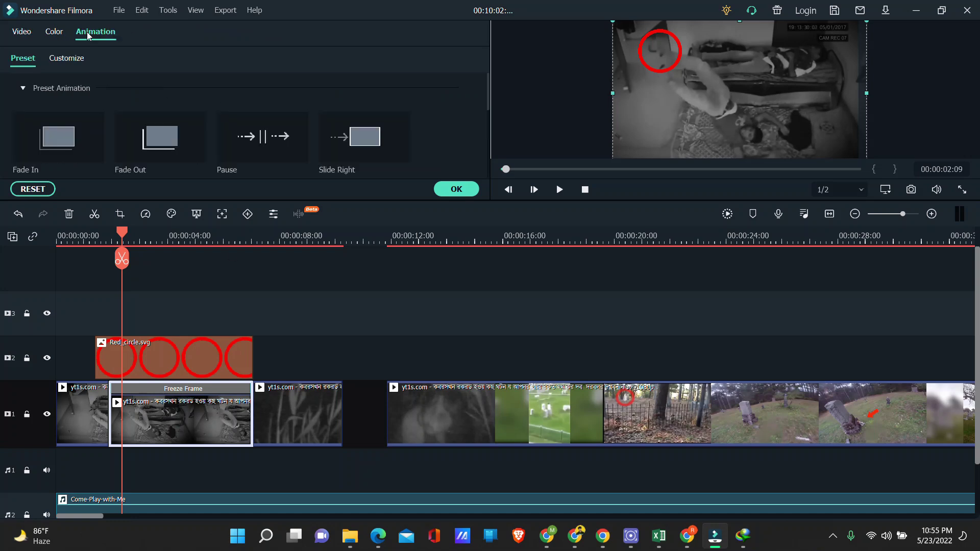
{"action": "left_click", "coordinate": [74, 62]}
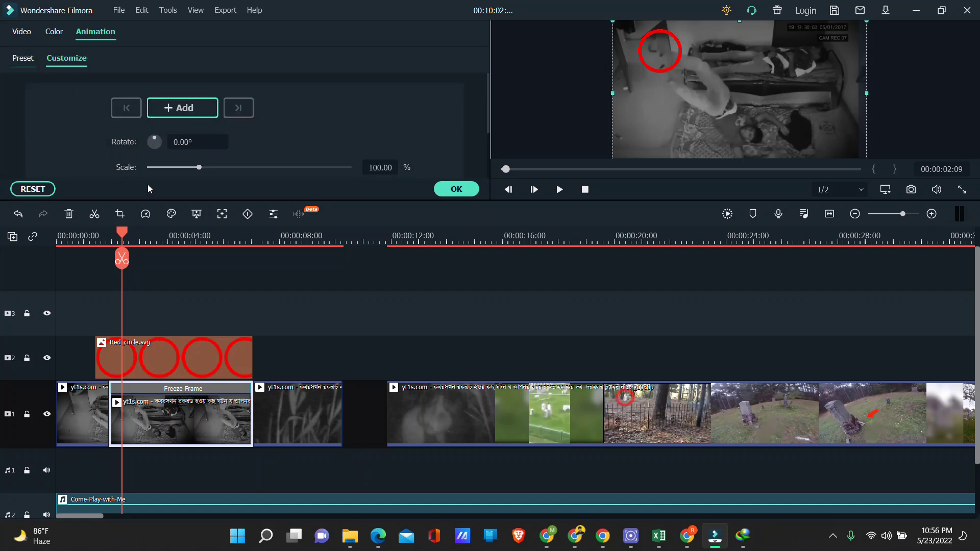
{"action": "left_click_drag", "start_coordinate": [122, 234], "coordinate": [228, 269]}
{"action": "left_click", "coordinate": [182, 108]}
{"action": "left_click", "coordinate": [182, 108]}
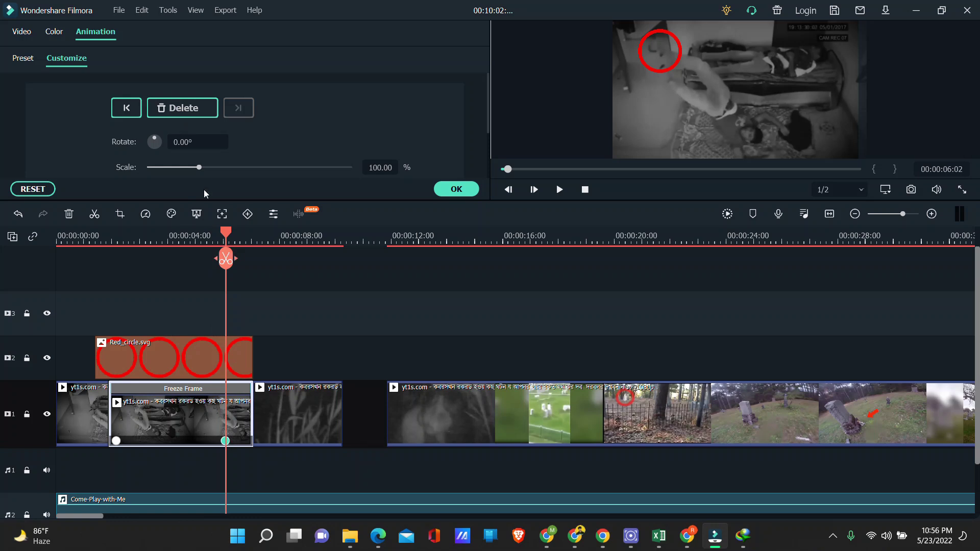
{"action": "left_click_drag", "start_coordinate": [203, 166], "coordinate": [243, 174]}
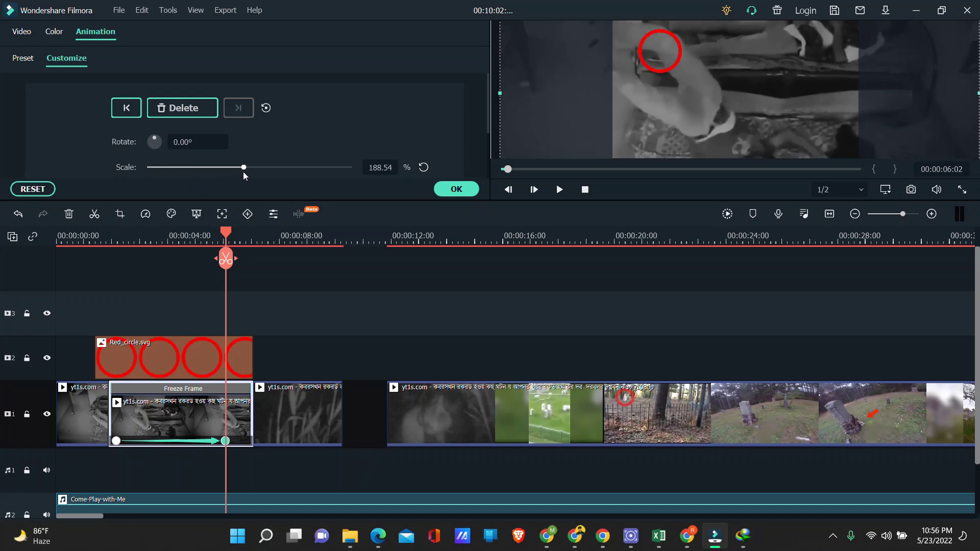
Trim the end of the red circle clip back to about 00:00:04:11 and close its settings.
{"action": "left_click", "coordinate": [251, 352]}
{"action": "left_click", "coordinate": [271, 357]}
{"action": "left_click", "coordinate": [251, 354]}
{"action": "left_click_drag", "start_coordinate": [253, 353], "coordinate": [180, 355]}
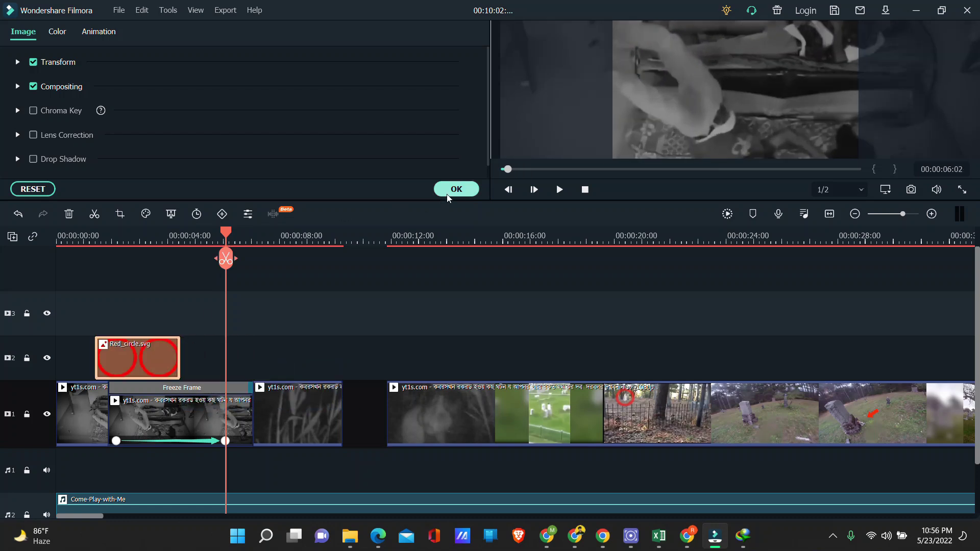
{"action": "left_click", "coordinate": [450, 191]}
Preview the zoom from the beginning and move its ending keyframe slightly earlier on the freeze frame clip.
{"action": "left_click_drag", "start_coordinate": [230, 241], "coordinate": [46, 252]}
{"action": "left_click", "coordinate": [560, 190]}
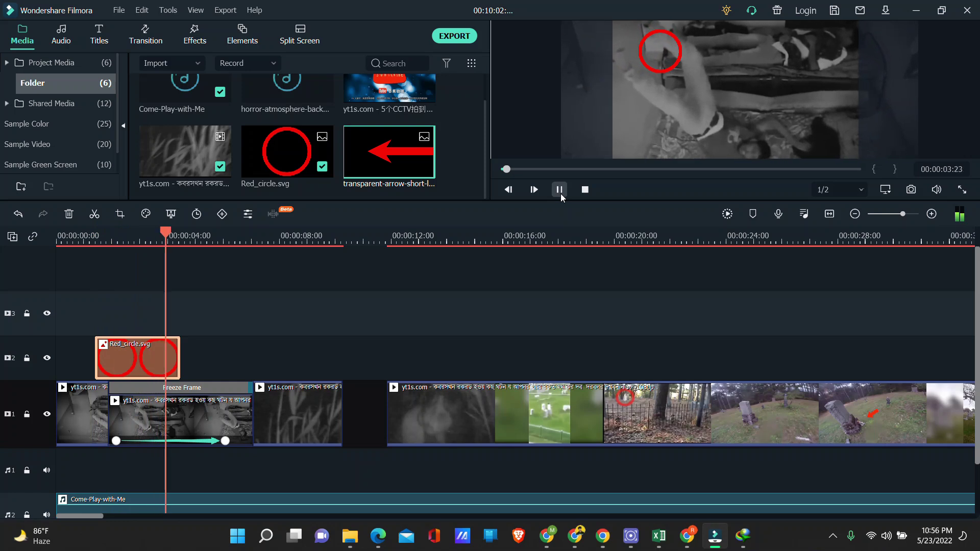
{"action": "left_click", "coordinate": [559, 190]}
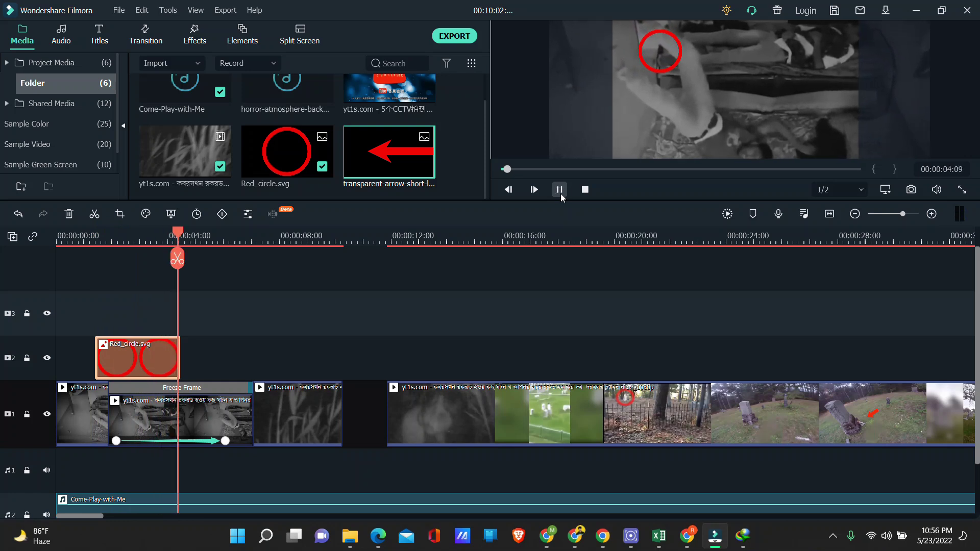
{"action": "left_click", "coordinate": [561, 194]}
{"action": "left_click", "coordinate": [560, 191]}
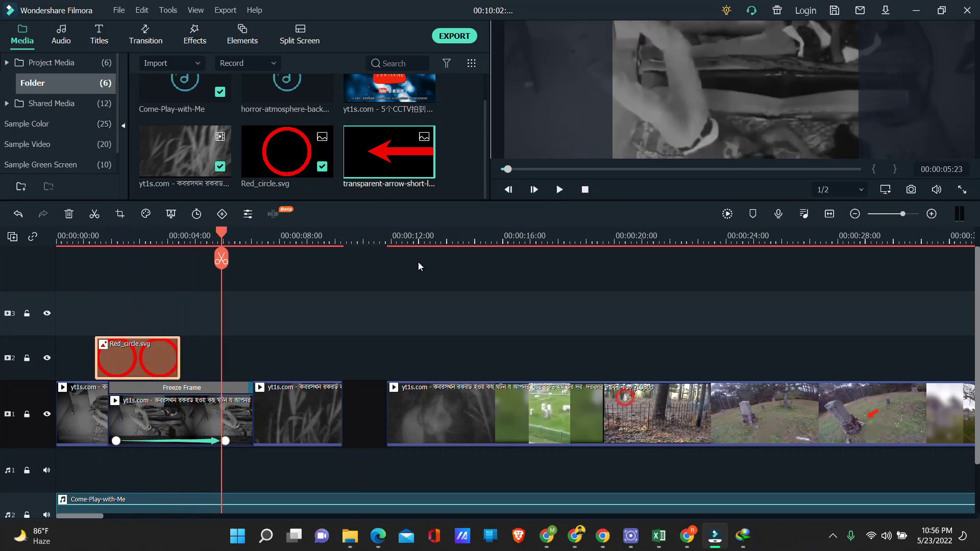
{"action": "left_click_drag", "start_coordinate": [228, 445], "coordinate": [212, 442]}
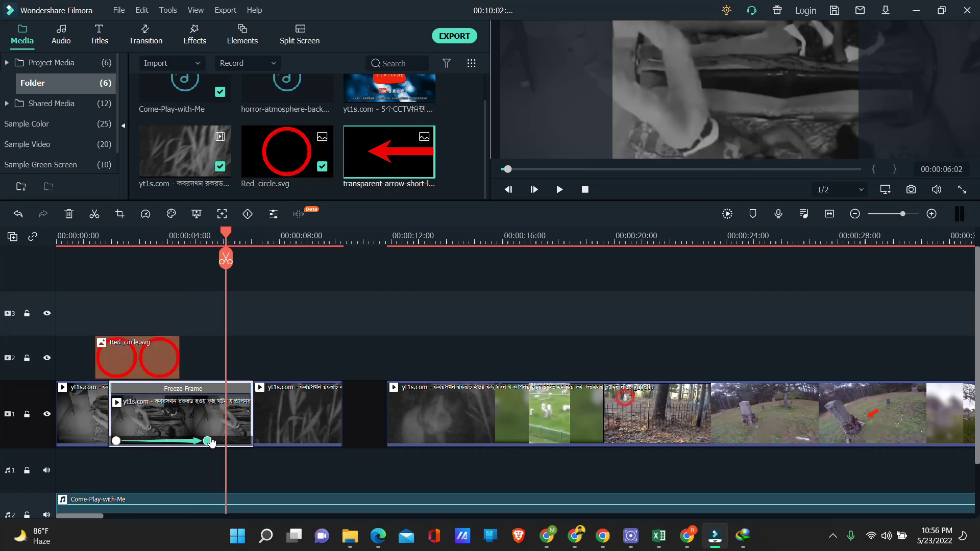
Split the freeze frame at 00:00:06:02 and delete the leftover part after the cut.
{"action": "left_click", "coordinate": [93, 214]}
{"action": "scroll", "coordinate": [318, 297], "scroll_direction": "down", "scroll_amount": 2}
{"action": "left_click", "coordinate": [243, 373]}
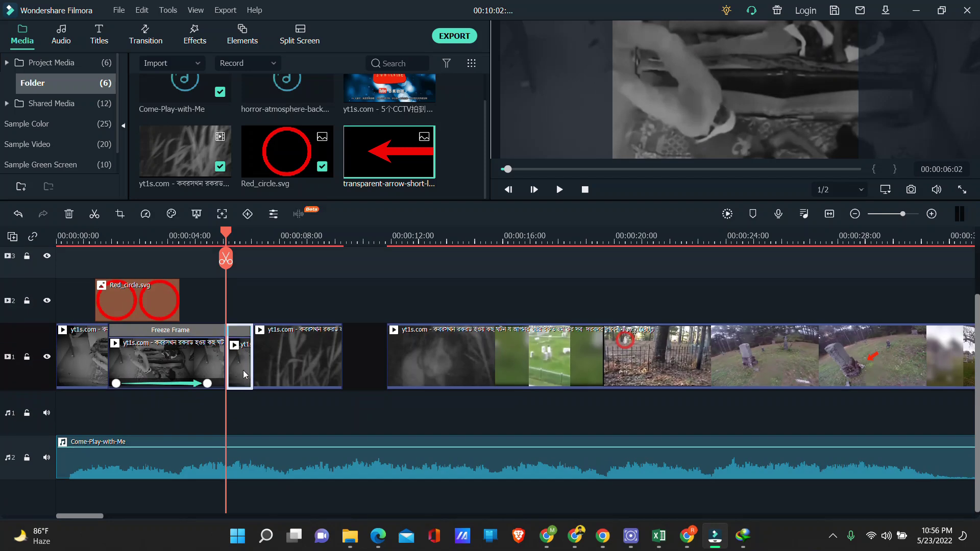
{"action": "key", "text": "Delete"}
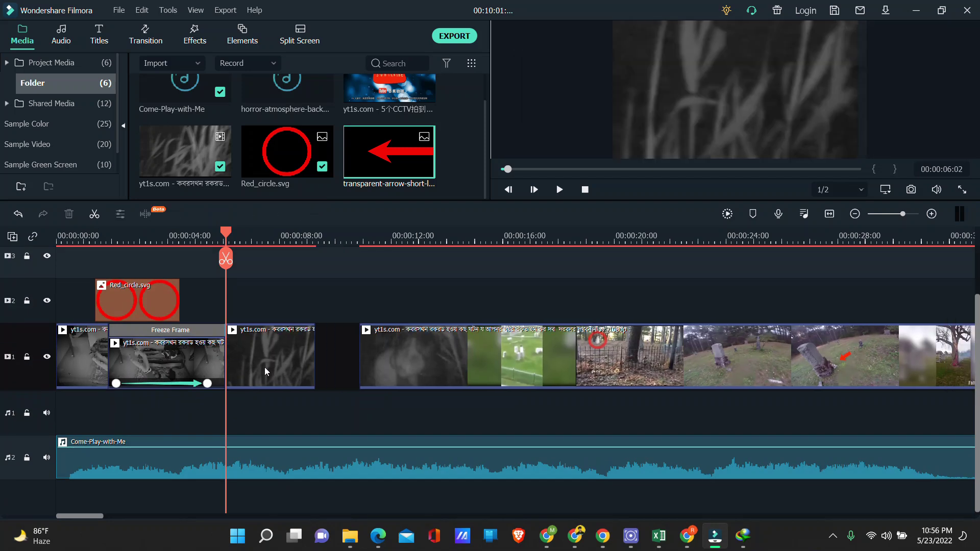
{"action": "scroll", "coordinate": [407, 390], "scroll_direction": "up", "scroll_amount": 2}
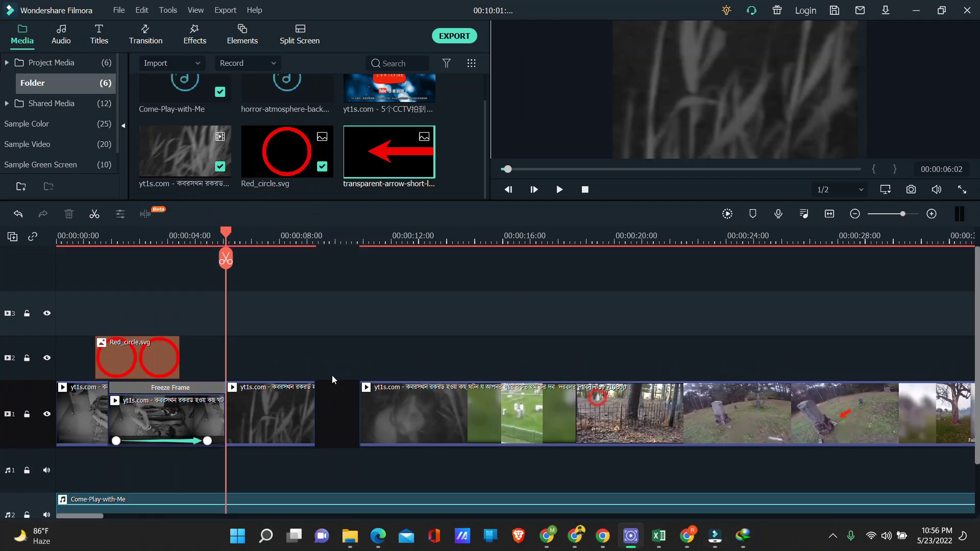
Move the short grass clip following the freeze frame out of the way onto the fourth video track near 00:01:20:00.
{"action": "left_click_drag", "start_coordinate": [222, 231], "coordinate": [299, 247]}
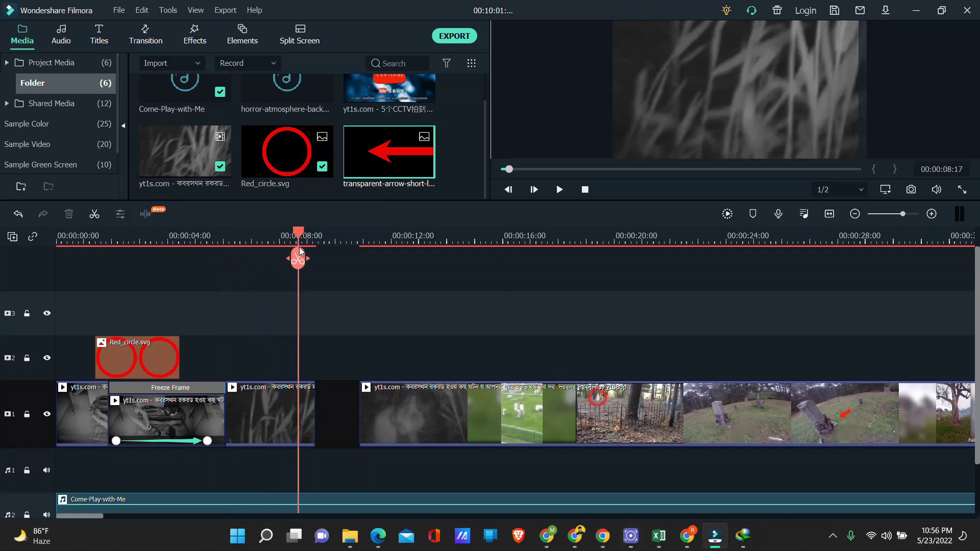
{"action": "left_click", "coordinate": [271, 418]}
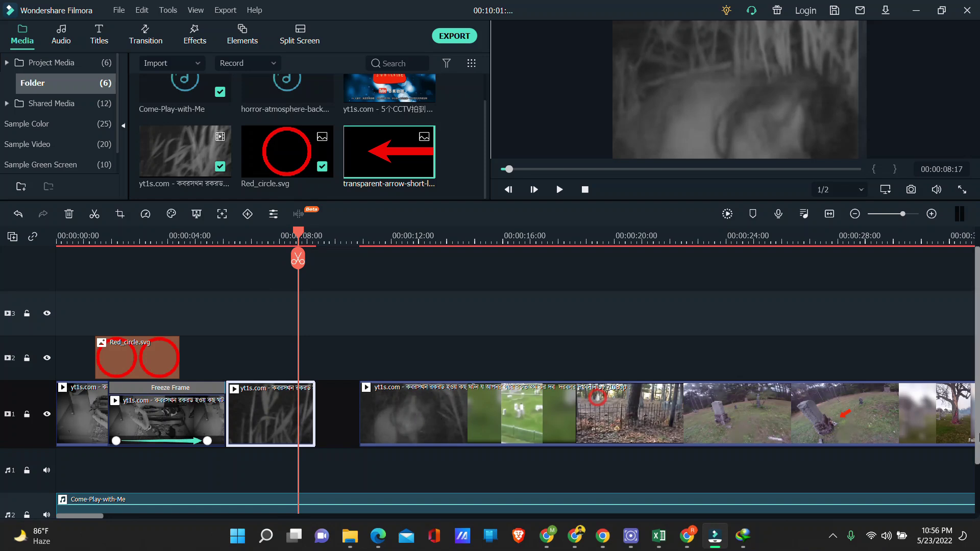
{"action": "left_click_drag", "start_coordinate": [821, 242], "coordinate": [250, 248]}
{"action": "left_click_drag", "start_coordinate": [140, 424], "coordinate": [885, 289]}
Isolate the graveyard section of the long footage clip by splitting it at 00:00:32:22 and 00:00:37:21.
{"action": "left_click_drag", "start_coordinate": [144, 231], "coordinate": [385, 332]}
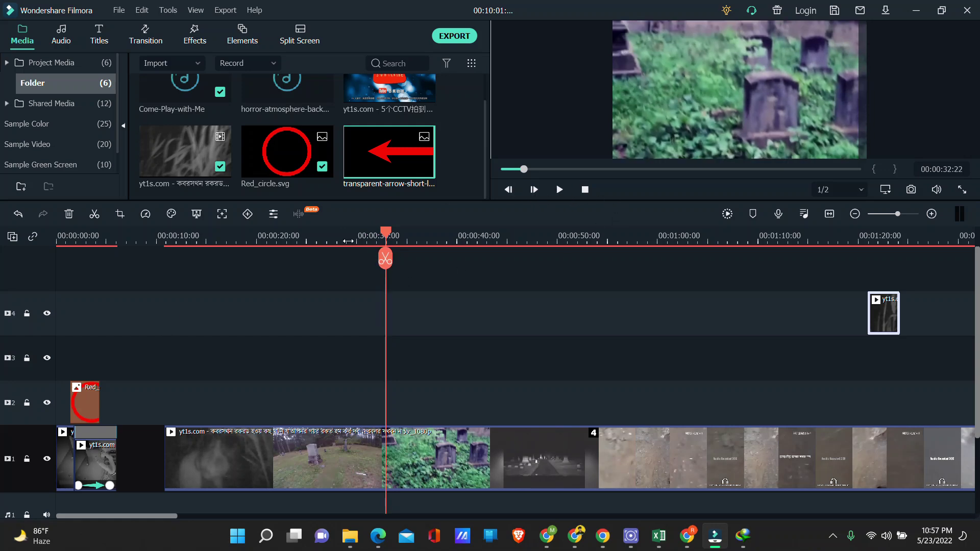
{"action": "left_click", "coordinate": [455, 457]}
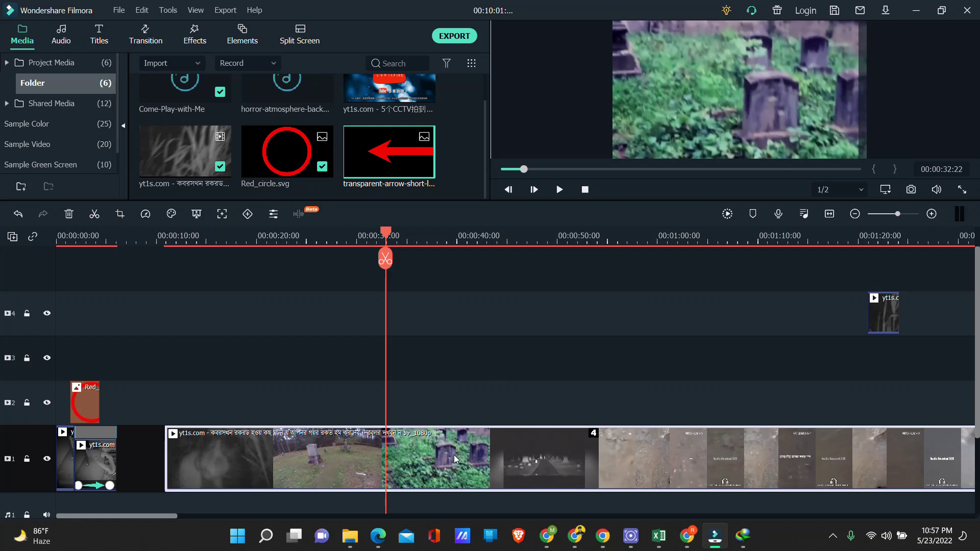
{"action": "left_click", "coordinate": [95, 215]}
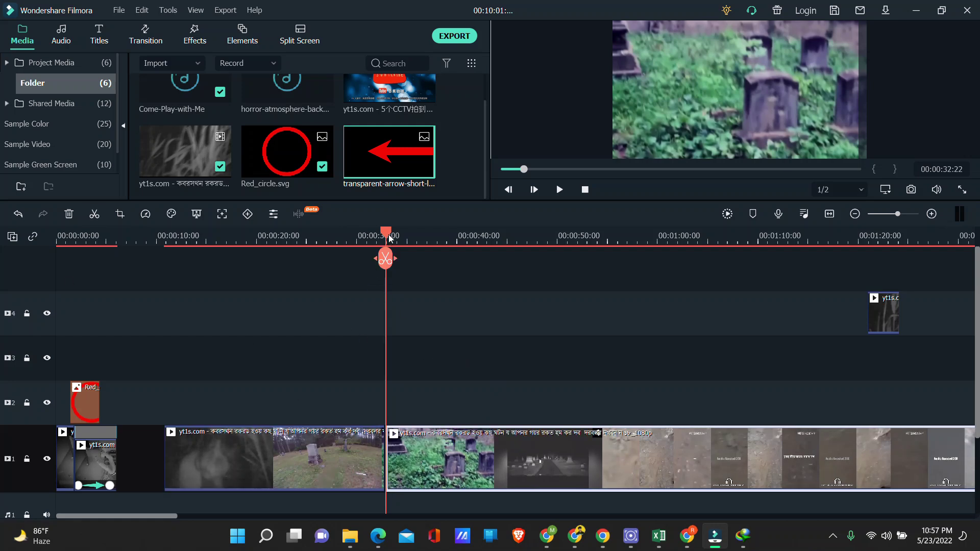
{"action": "left_click_drag", "start_coordinate": [389, 238], "coordinate": [436, 255]}
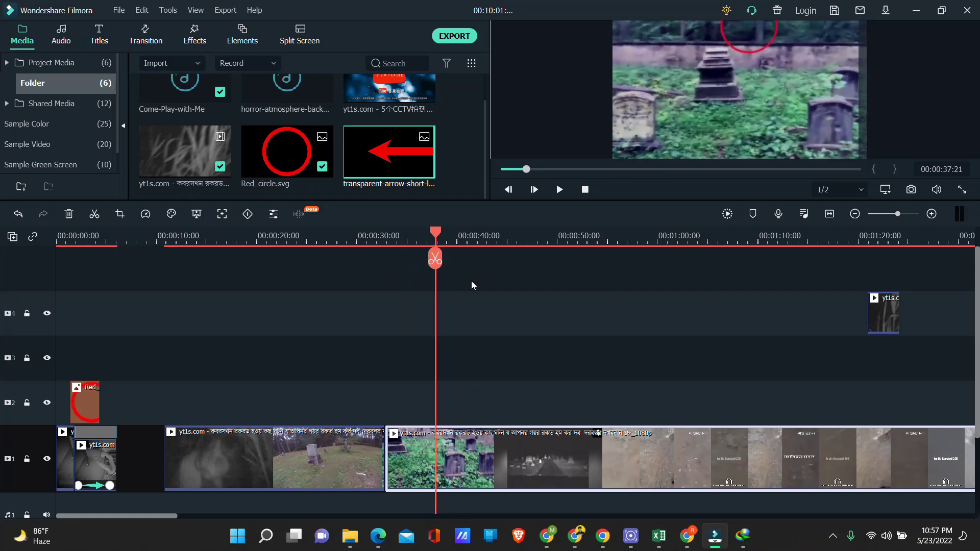
{"action": "key", "text": "ctrl+b"}
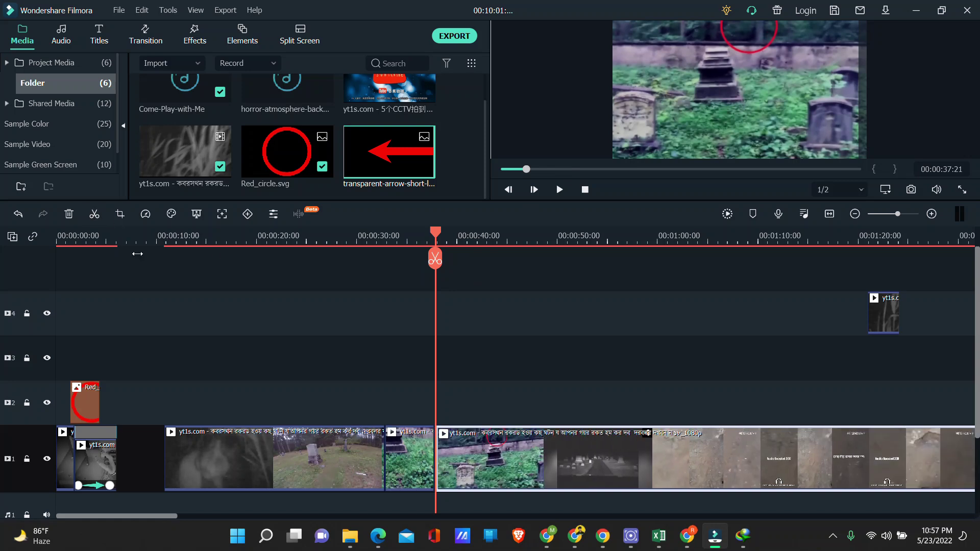
Place the cut graveyard section directly after the freeze frame on the first video track, moving the preceding footage up to the third track.
{"action": "left_click_drag", "start_coordinate": [414, 463], "coordinate": [146, 408]}
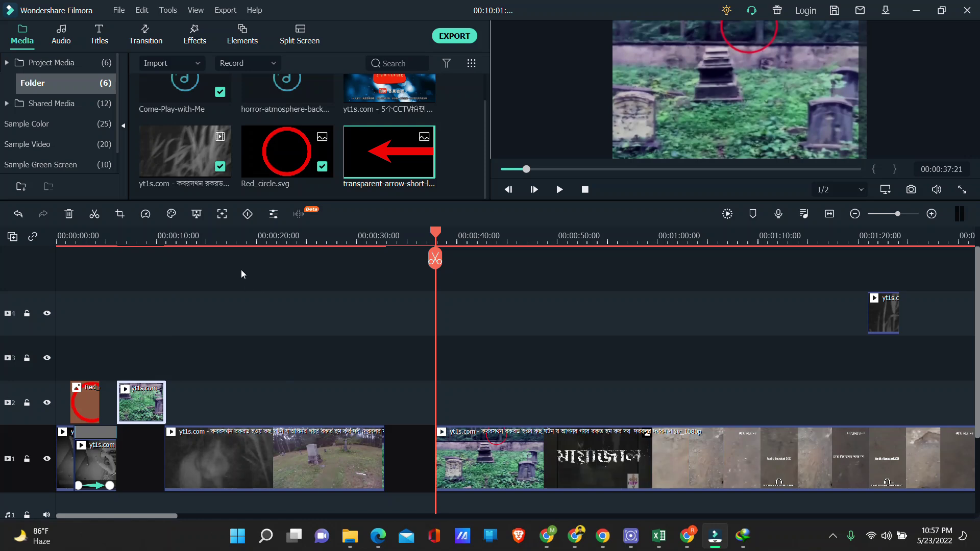
{"action": "left_click_drag", "start_coordinate": [212, 239], "coordinate": [328, 250]}
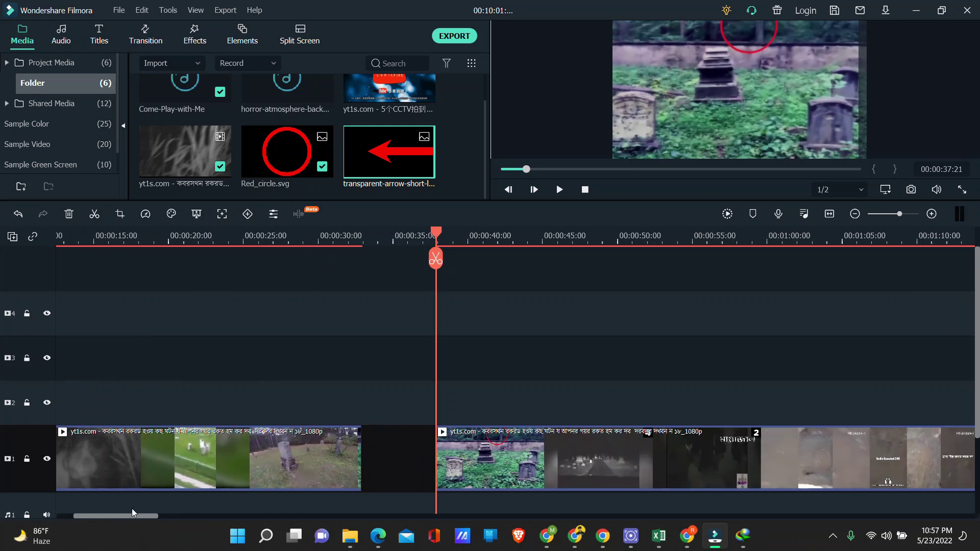
{"action": "left_click_drag", "start_coordinate": [132, 516], "coordinate": [98, 520]}
{"action": "left_click_drag", "start_coordinate": [347, 483], "coordinate": [586, 343]}
{"action": "left_click_drag", "start_coordinate": [204, 414], "coordinate": [199, 446]}
{"action": "left_click_drag", "start_coordinate": [622, 259], "coordinate": [225, 282]}
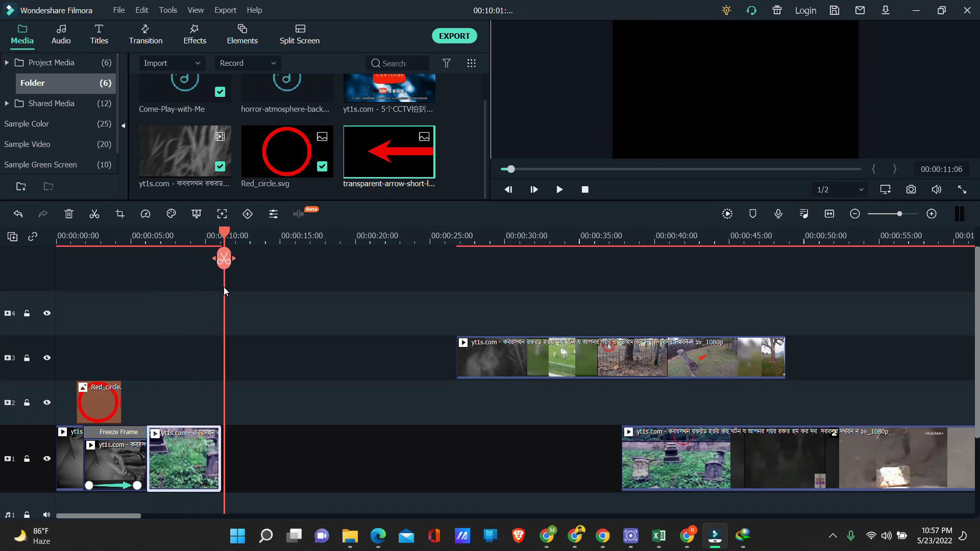
Set the graveyard clip's custom speed to 1.10x with ripple edit.
{"action": "right_click", "coordinate": [193, 457]}
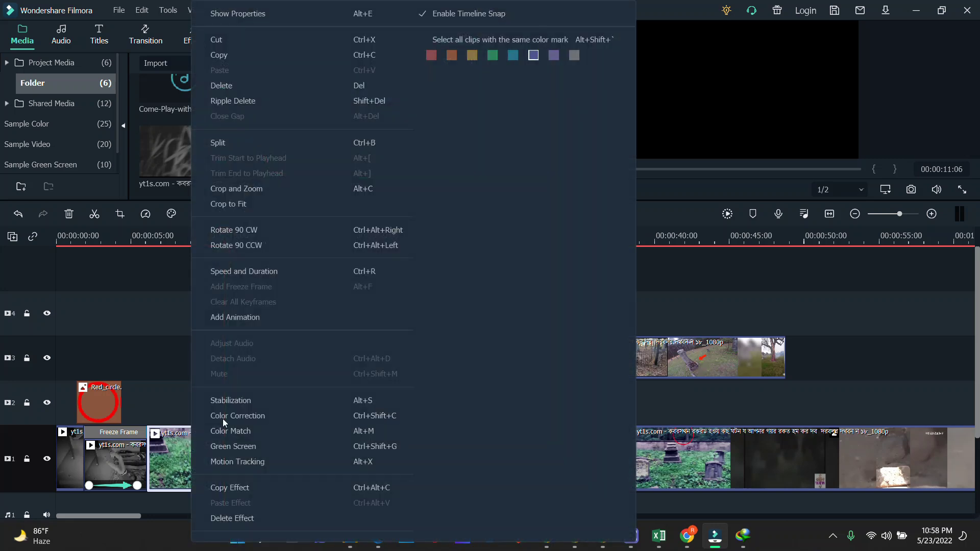
{"action": "left_click", "coordinate": [248, 271]}
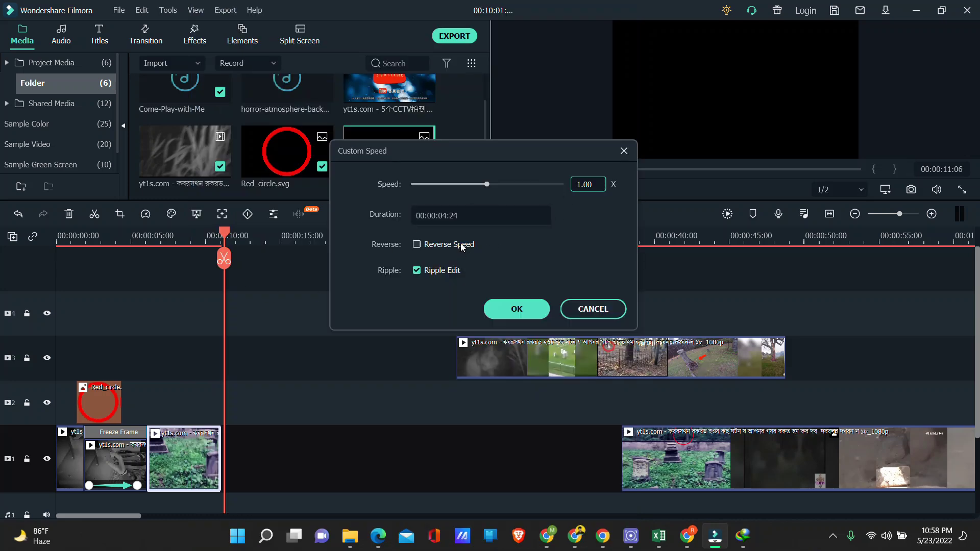
{"action": "left_click_drag", "start_coordinate": [486, 184], "coordinate": [488, 187]}
{"action": "left_click", "coordinate": [593, 183]}
{"action": "left_click", "coordinate": [516, 309]}
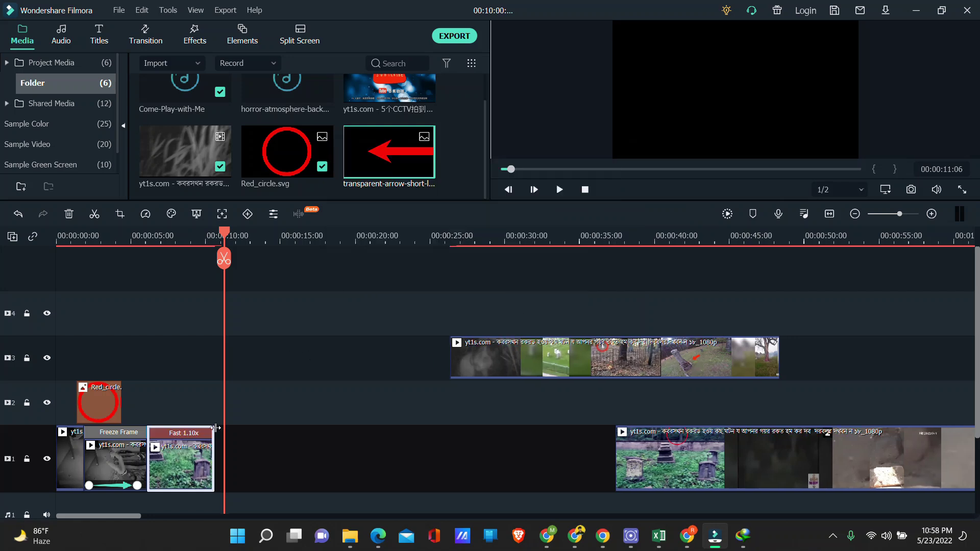
Play the sped-up graveyard clip from its start to review the new pace.
{"action": "left_click_drag", "start_coordinate": [229, 236], "coordinate": [151, 236]}
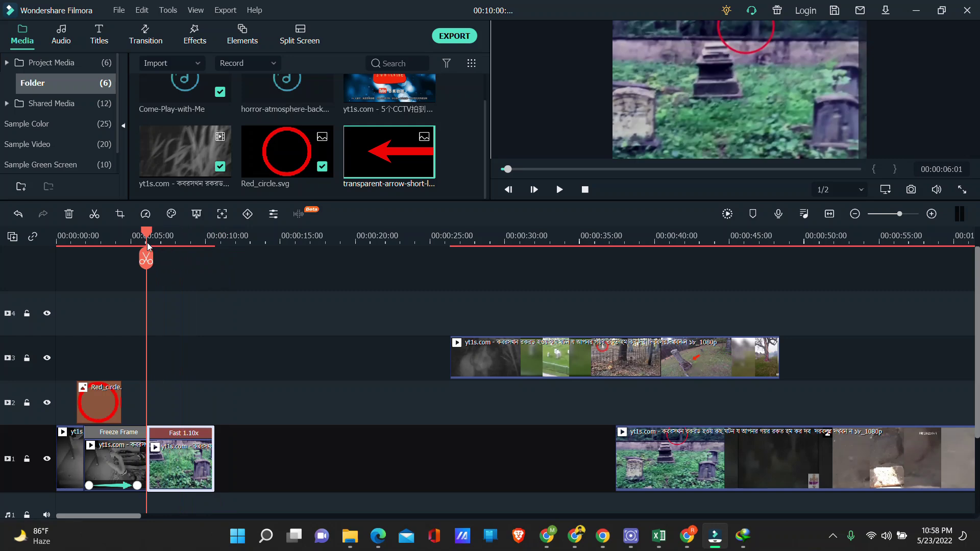
{"action": "left_click", "coordinate": [560, 189]}
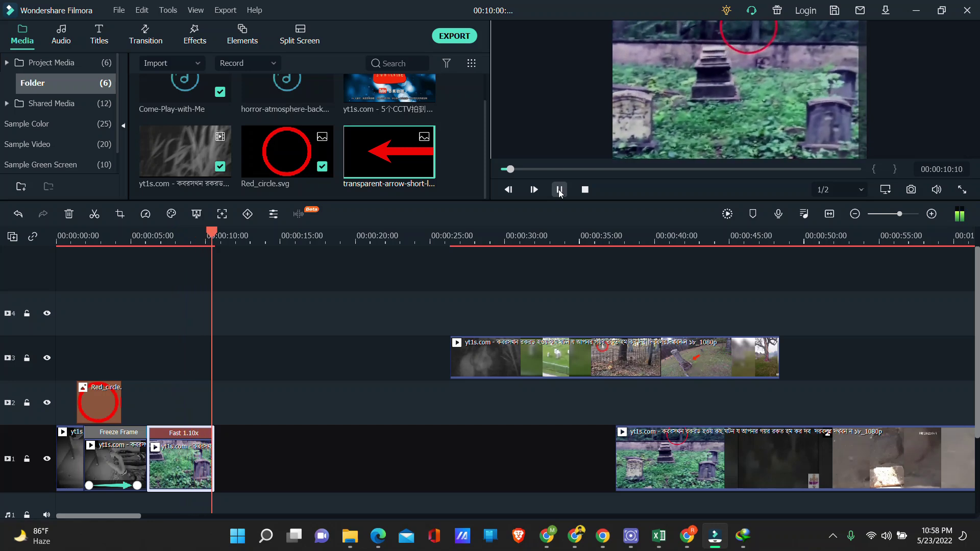
{"action": "left_click", "coordinate": [559, 191]}
{"action": "scroll", "coordinate": [185, 381], "scroll_direction": "down", "scroll_amount": 1}
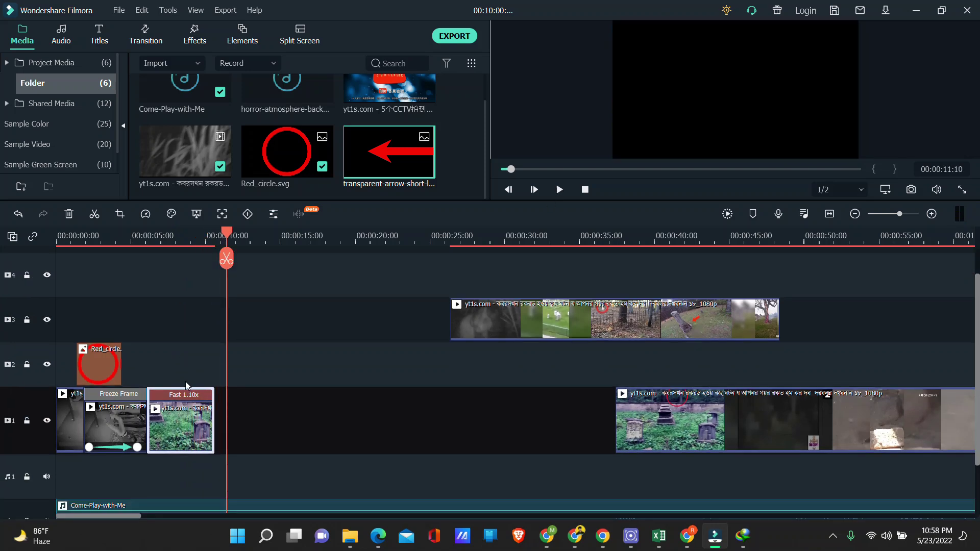
Split the graveyard clip at 00:00:09:21, where the red circle shows, and add a freeze frame to the second part.
{"action": "left_click_drag", "start_coordinate": [230, 243], "coordinate": [194, 238]}
{"action": "scroll", "coordinate": [494, 346], "scroll_direction": "up", "scroll_amount": 1}
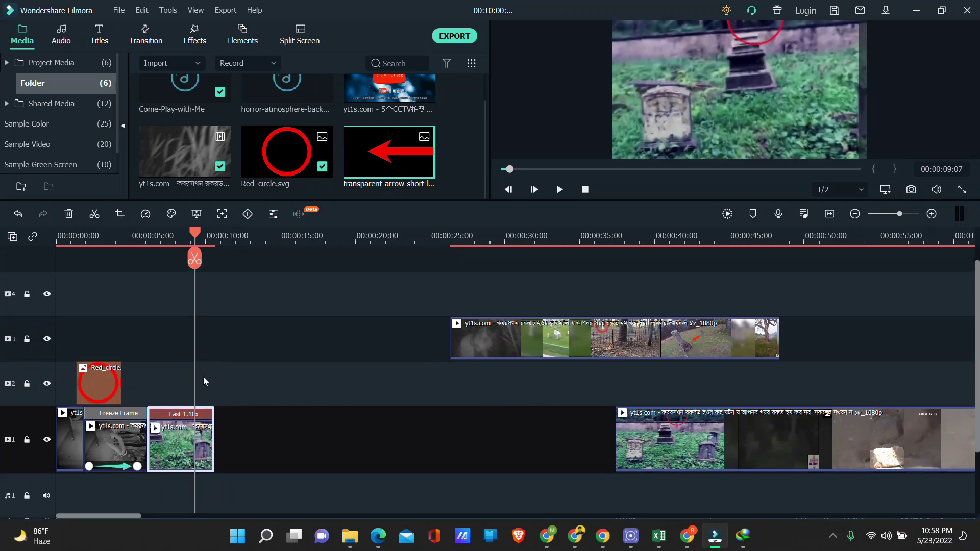
{"action": "left_click_drag", "start_coordinate": [195, 232], "coordinate": [204, 235]}
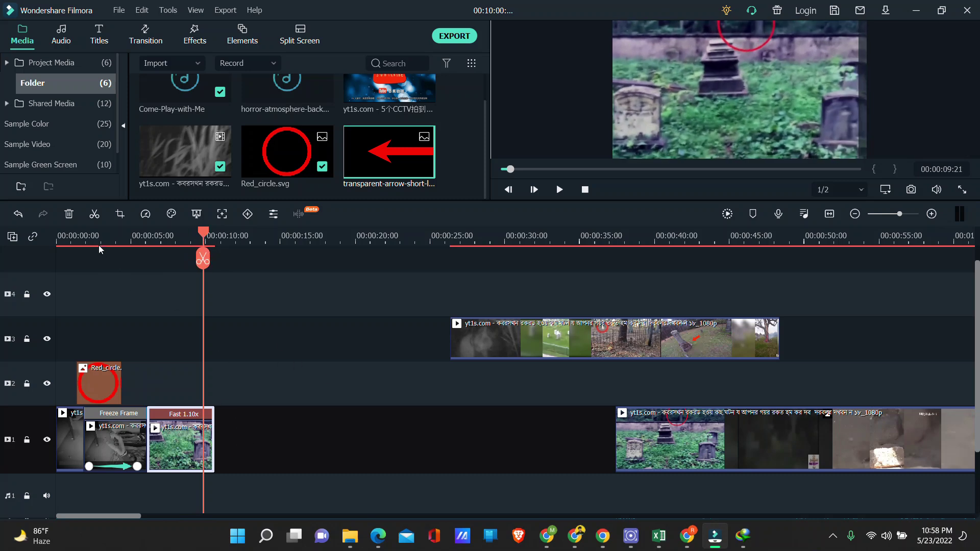
{"action": "left_click", "coordinate": [97, 216]}
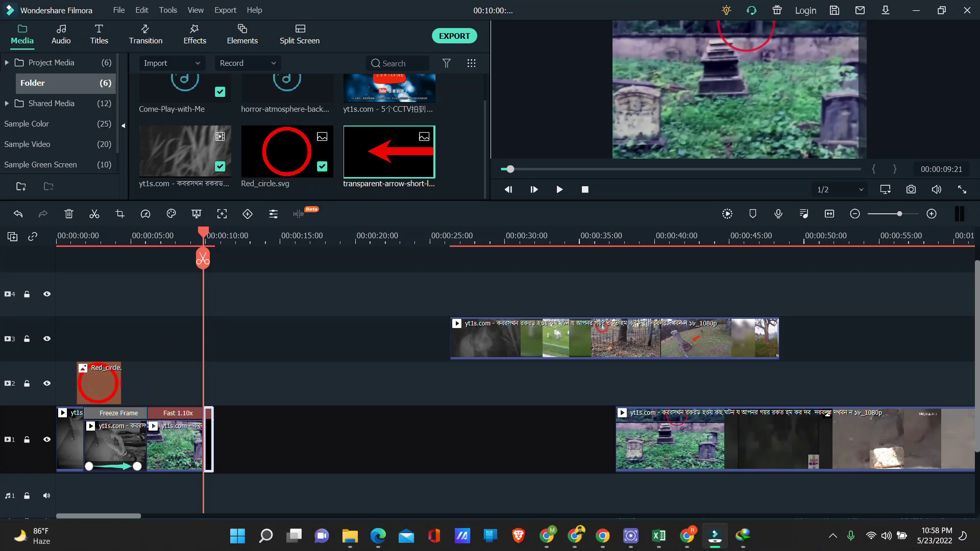
{"action": "right_click", "coordinate": [209, 439]}
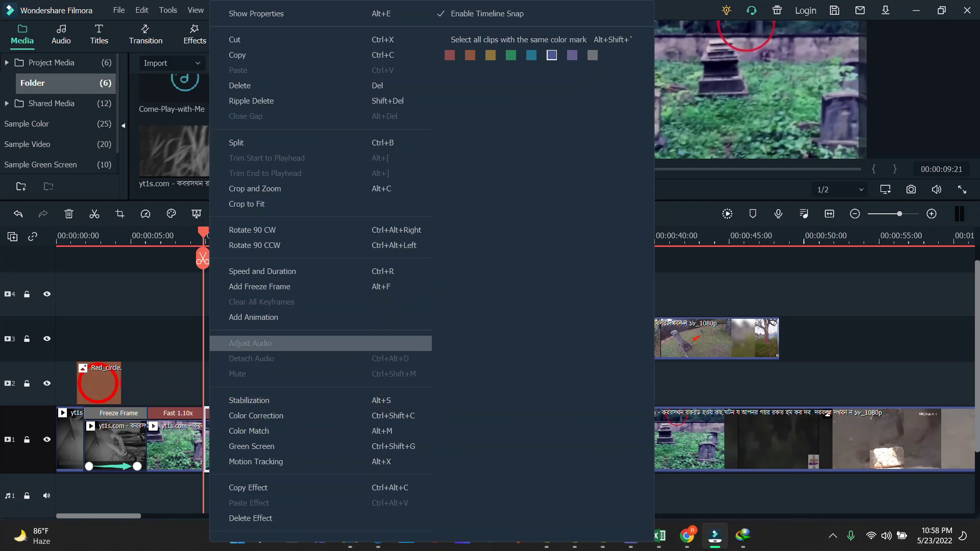
{"action": "left_click", "coordinate": [259, 287]}
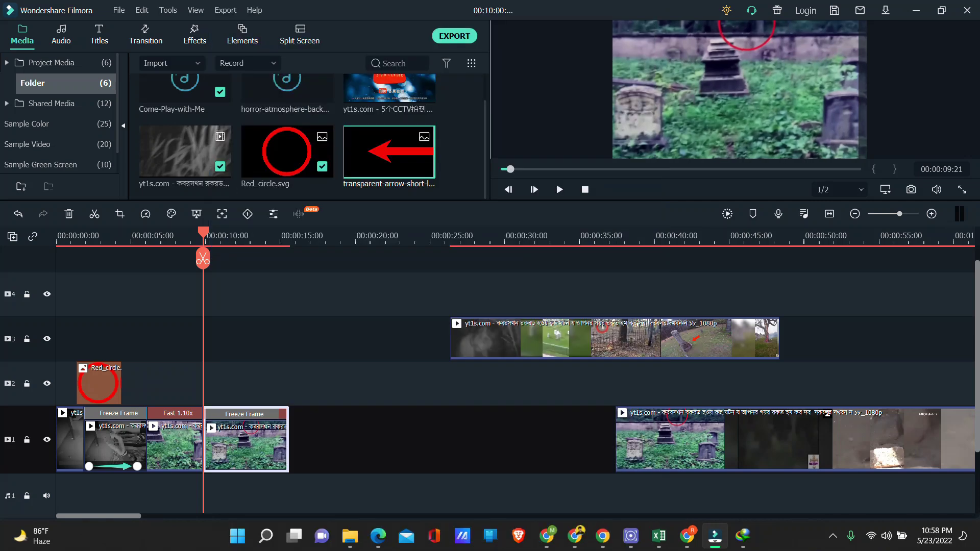
Enlarge the preview area and add custom animation keyframes to the graveyard freeze frame near its start and at 00:00:14:12.
{"action": "left_click_drag", "start_coordinate": [817, 201], "coordinate": [817, 233]}
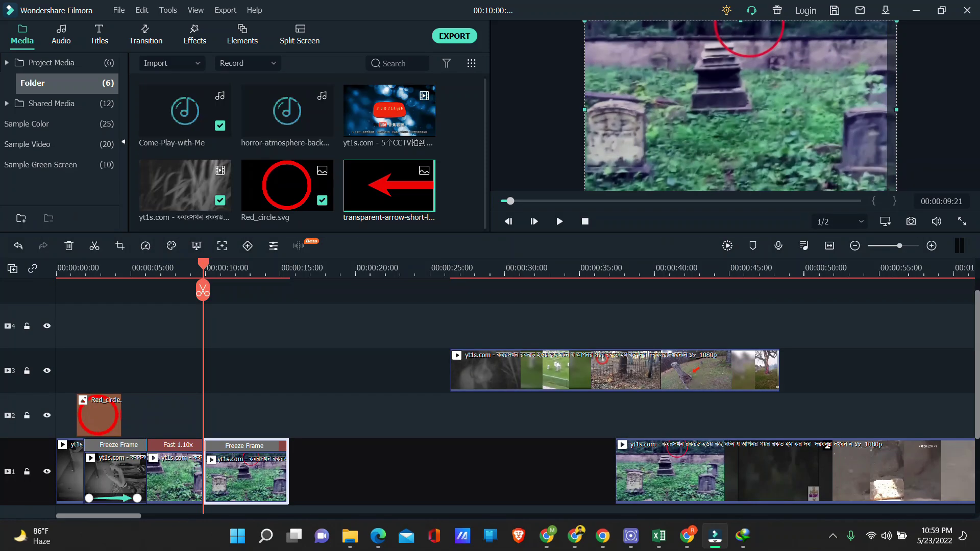
{"action": "left_click_drag", "start_coordinate": [203, 290], "coordinate": [239, 290]}
{"action": "double_click", "coordinate": [247, 477]}
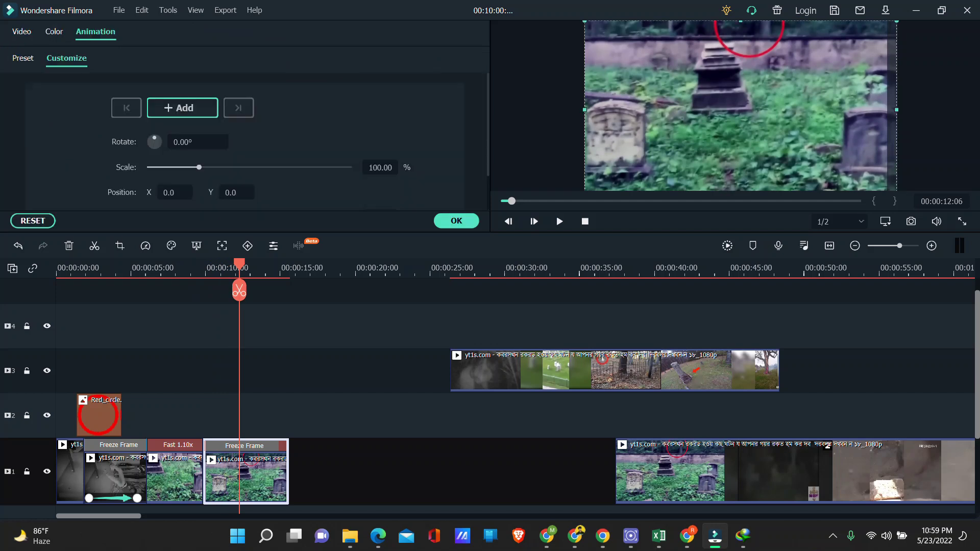
{"action": "mouse_move", "coordinate": [238, 290]}
{"action": "left_mouse_down"}
{"action": "mouse_move", "coordinate": [209, 290]}
{"action": "mouse_move", "coordinate": [272, 290]}
{"action": "left_mouse_up"}
{"action": "left_click", "coordinate": [182, 108]}
{"action": "left_click", "coordinate": [183, 107]}
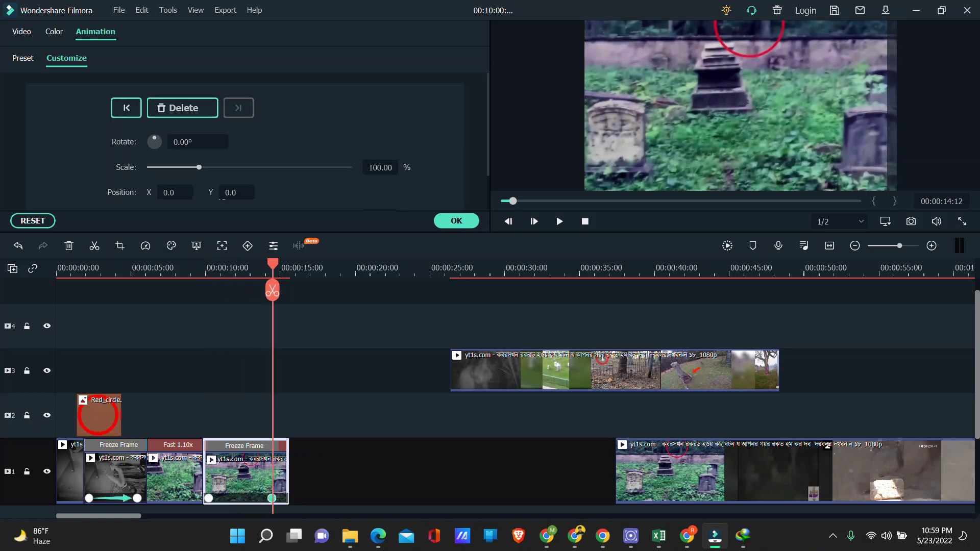
Scale the ending keyframe to 118.47%, position it at X 1.0, Y -32.0, and apply the animation.
{"action": "left_click_drag", "start_coordinate": [199, 167], "coordinate": [208, 167]}
{"action": "mouse_move", "coordinate": [740, 110]}
{"action": "left_mouse_down"}
{"action": "mouse_move", "coordinate": [741, 136]}
{"action": "mouse_move", "coordinate": [741, 119]}
{"action": "left_mouse_up"}
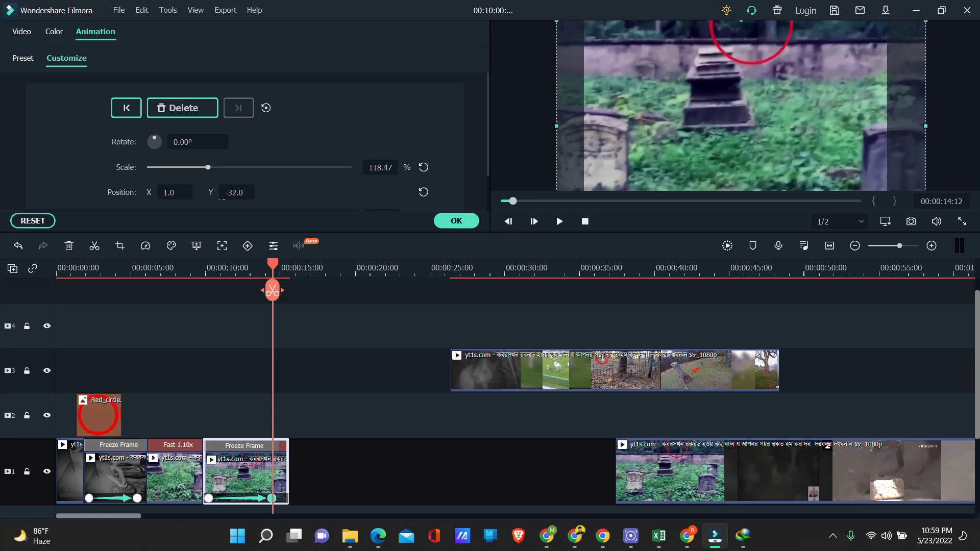
{"action": "left_click", "coordinate": [456, 220]}
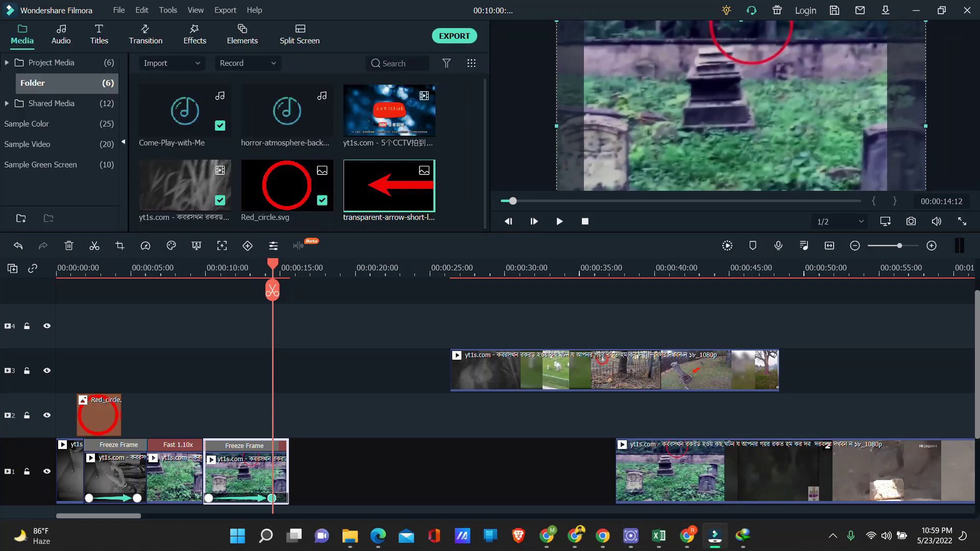
Play the sequence from the beginning through the graveyard freeze frame to review the zoom.
{"action": "left_click_drag", "start_coordinate": [272, 264], "coordinate": [56, 264]}
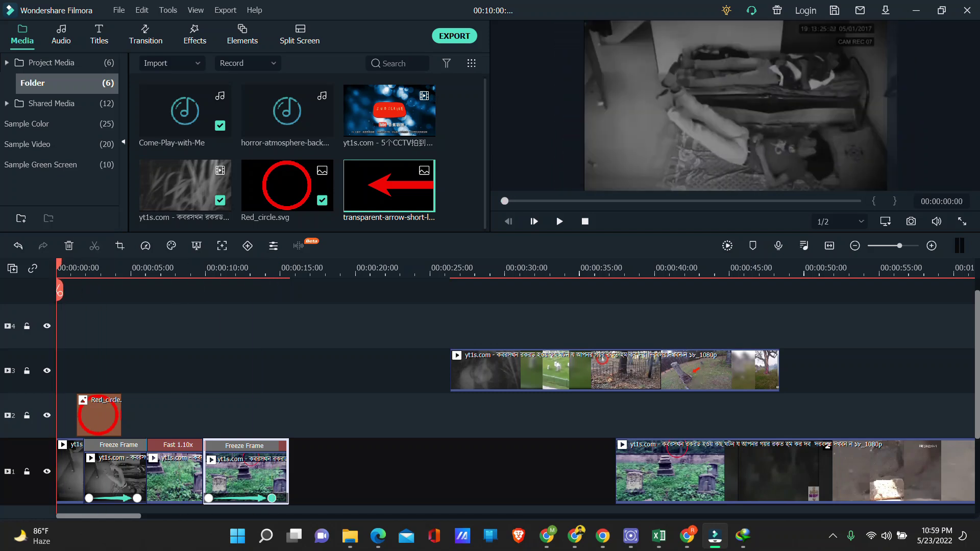
{"action": "key", "text": "space"}
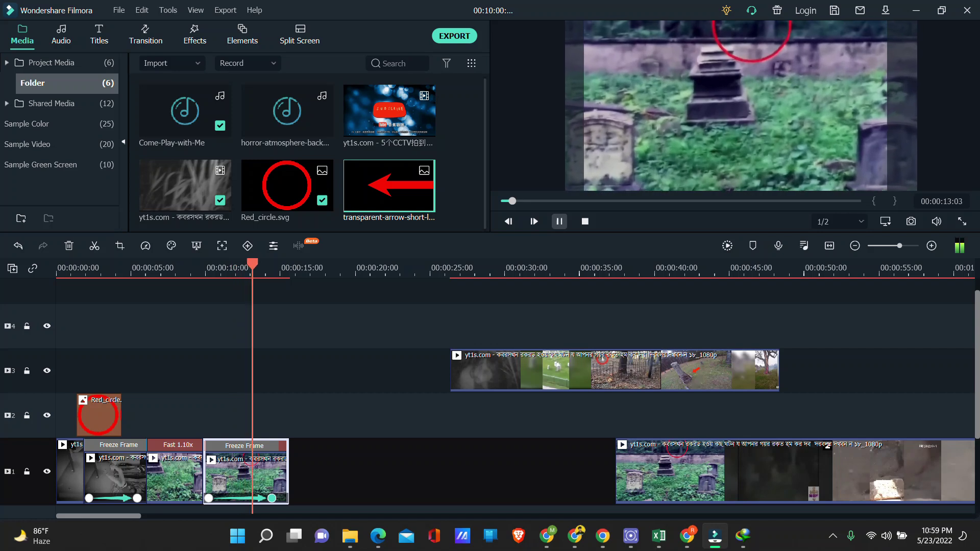
{"action": "key", "text": "space"}
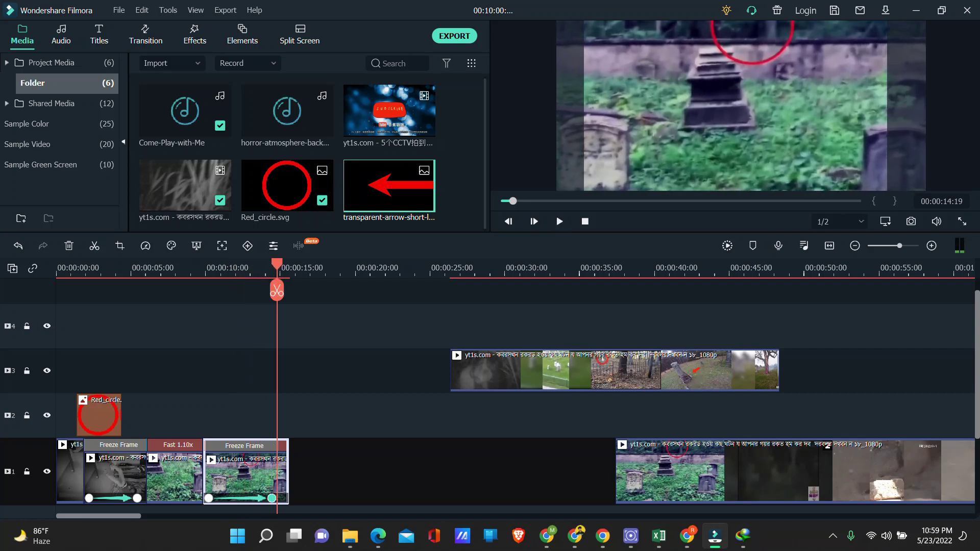
Trim the end of the graveyard freeze frame back to about 00:00:14:00.
{"action": "left_click_drag", "start_coordinate": [287, 477], "coordinate": [265, 477]}
{"action": "mouse_move", "coordinate": [272, 264]}
{"action": "left_mouse_down"}
{"action": "mouse_move", "coordinate": [187, 264]}
{"action": "mouse_move", "coordinate": [265, 264]}
{"action": "left_mouse_up"}
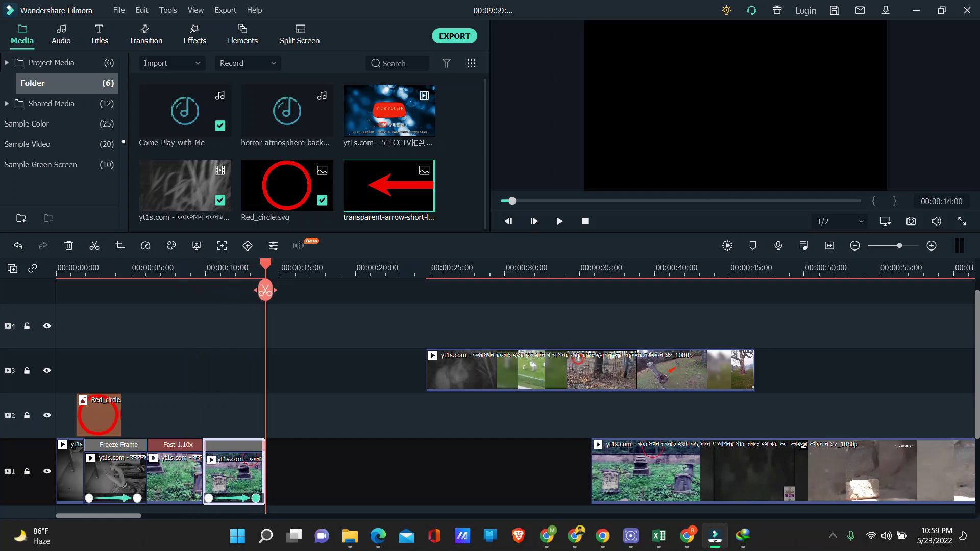
{"action": "scroll", "coordinate": [266, 291], "scroll_direction": "down", "scroll_amount": 2}
{"action": "scroll", "coordinate": [266, 291], "scroll_direction": "up", "scroll_amount": 2}
{"action": "scroll", "coordinate": [265, 290], "scroll_direction": "down", "scroll_amount": 1}
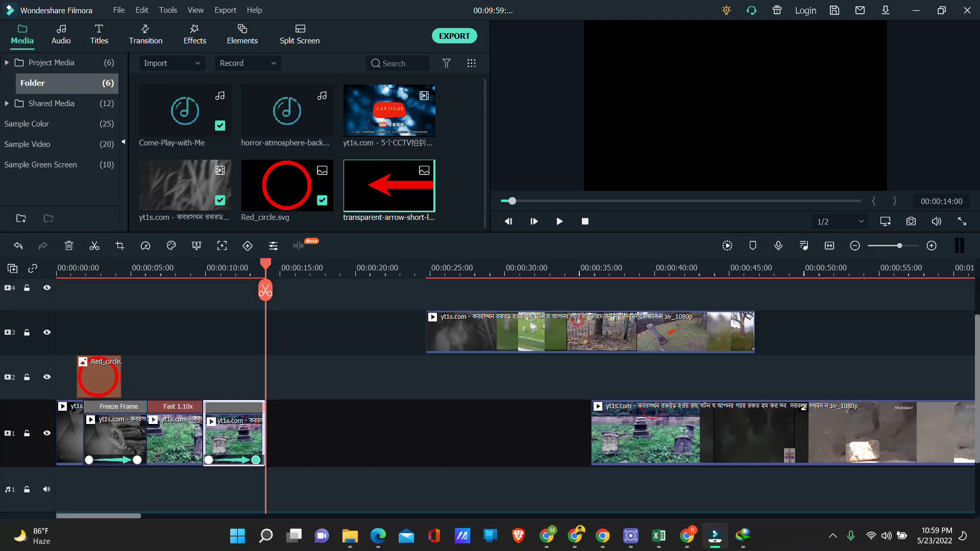
{"action": "scroll", "coordinate": [265, 290], "scroll_direction": "down", "scroll_amount": 5}
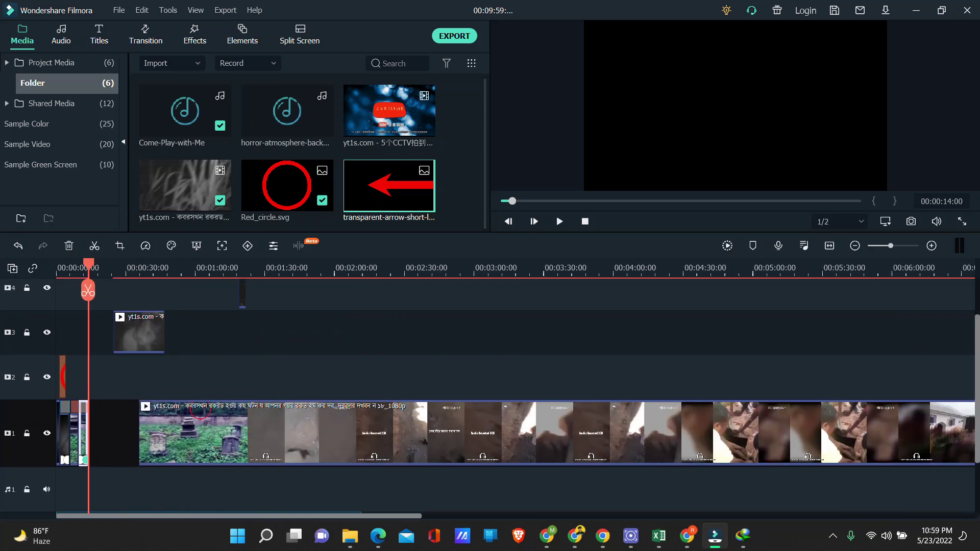
Split the long main-track clip at 00:07:16:16 and delete the portion before the cut.
{"action": "left_click_drag", "start_coordinate": [88, 290], "coordinate": [815, 290]}
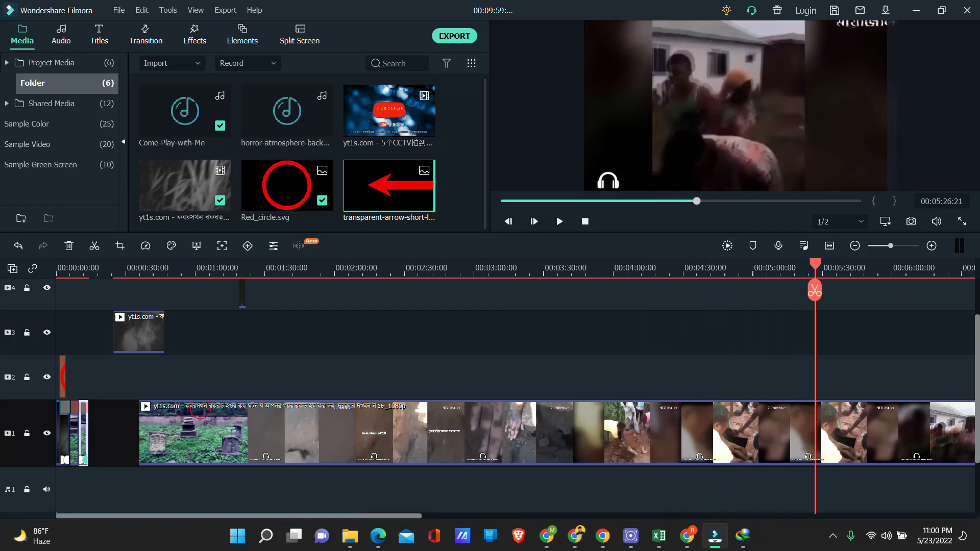
{"action": "scroll", "coordinate": [815, 290], "scroll_direction": "down", "scroll_amount": 6}
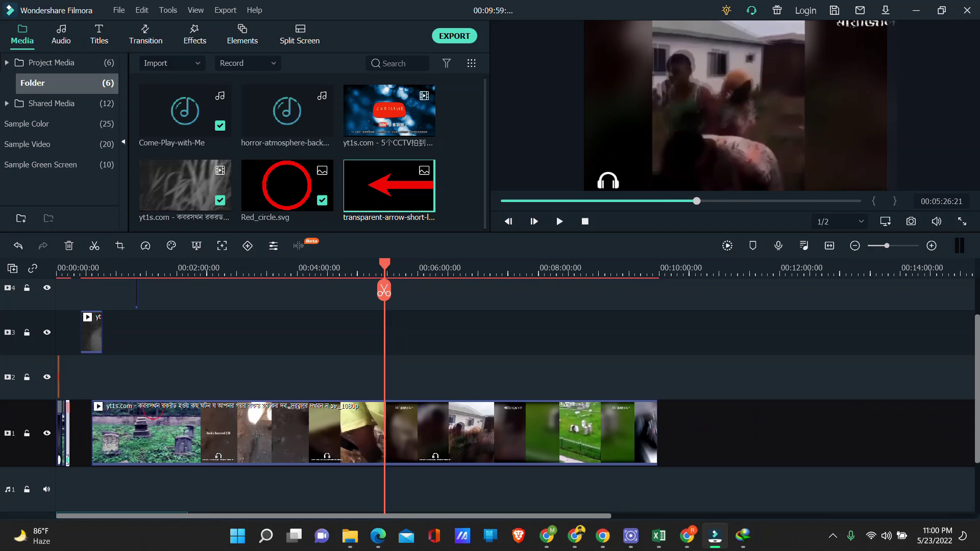
{"action": "left_click_drag", "start_coordinate": [384, 290], "coordinate": [495, 289]}
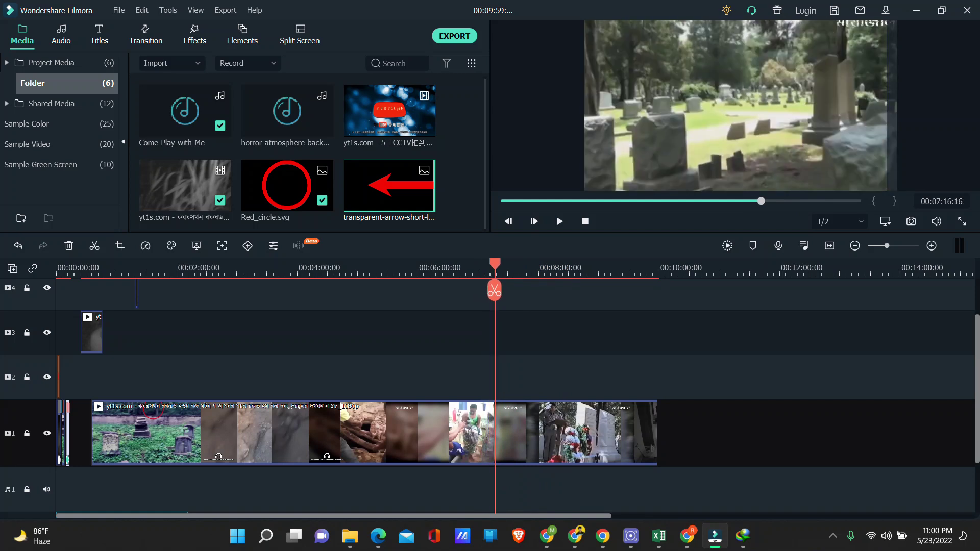
{"action": "left_click", "coordinate": [494, 290]}
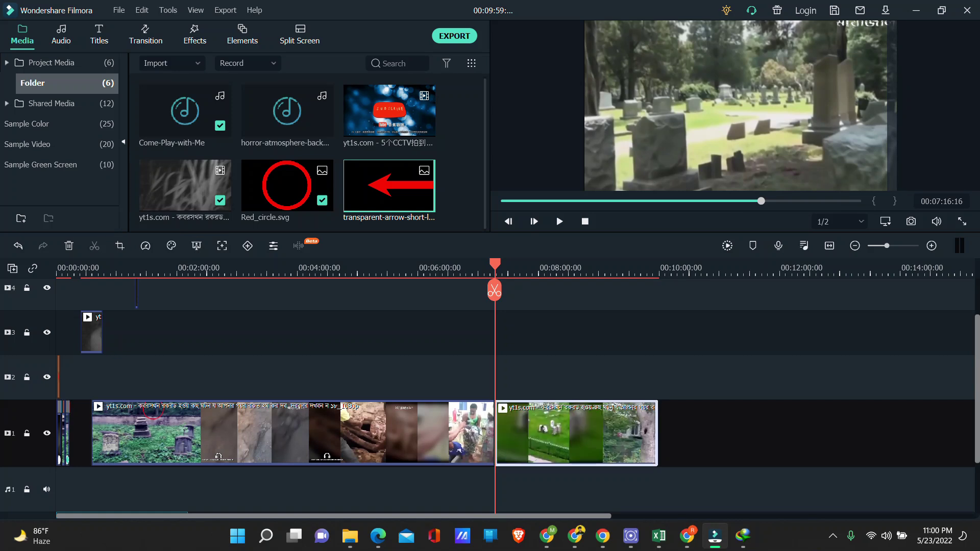
{"action": "left_click", "coordinate": [440, 433]}
{"action": "key", "text": "Delete"}
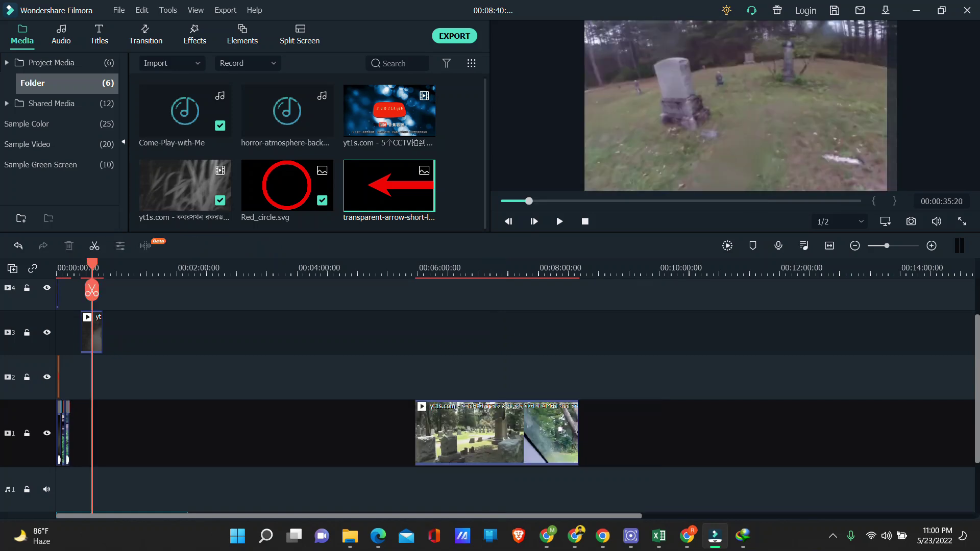
Split the remaining clip at 00:06:23:24, delete its ending portion, and move the kept piece directly after the graveyard freeze frame.
{"action": "left_click_drag", "start_coordinate": [92, 290], "coordinate": [442, 290]}
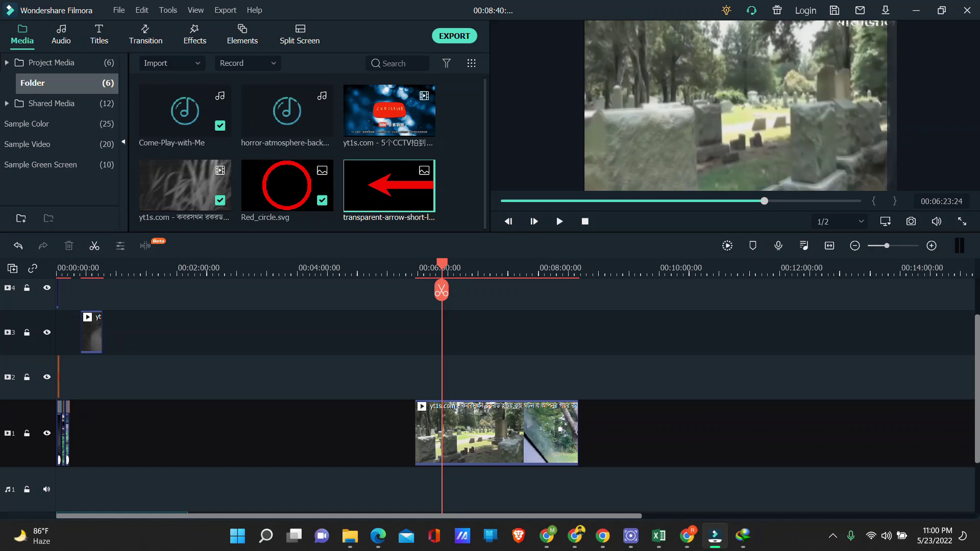
{"action": "left_click", "coordinate": [441, 290]}
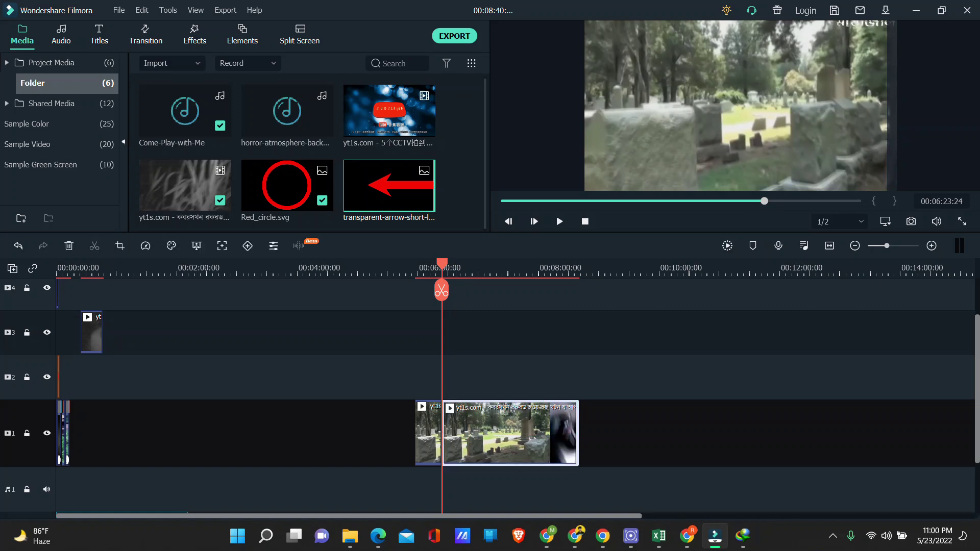
{"action": "key", "text": "Delete"}
{"action": "left_click_drag", "start_coordinate": [429, 434], "coordinate": [82, 434]}
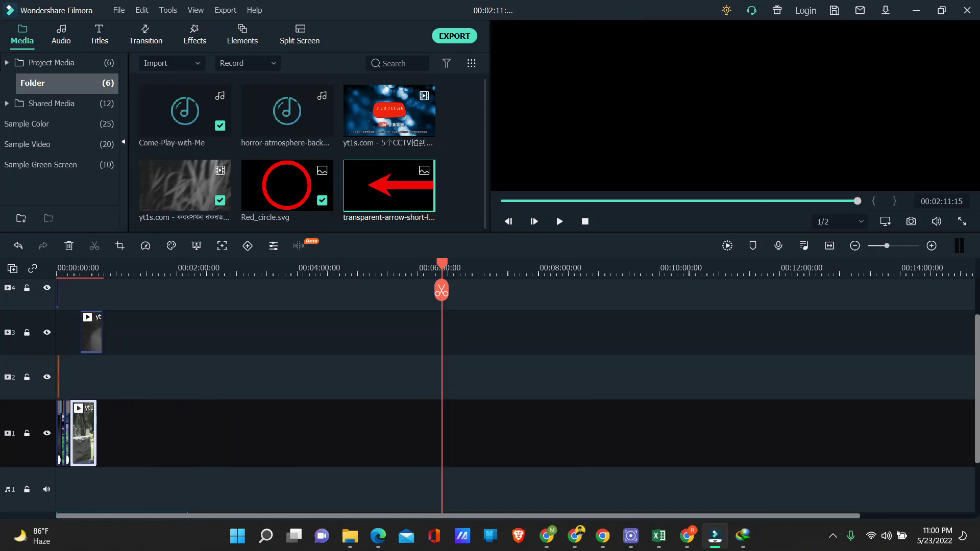
Preview the relocated cemetery clip at 00:00:19:04 and open its clip properties.
{"action": "left_click_drag", "start_coordinate": [442, 290], "coordinate": [59, 290]}
{"action": "scroll", "coordinate": [490, 397], "scroll_direction": "up", "scroll_amount": 8}
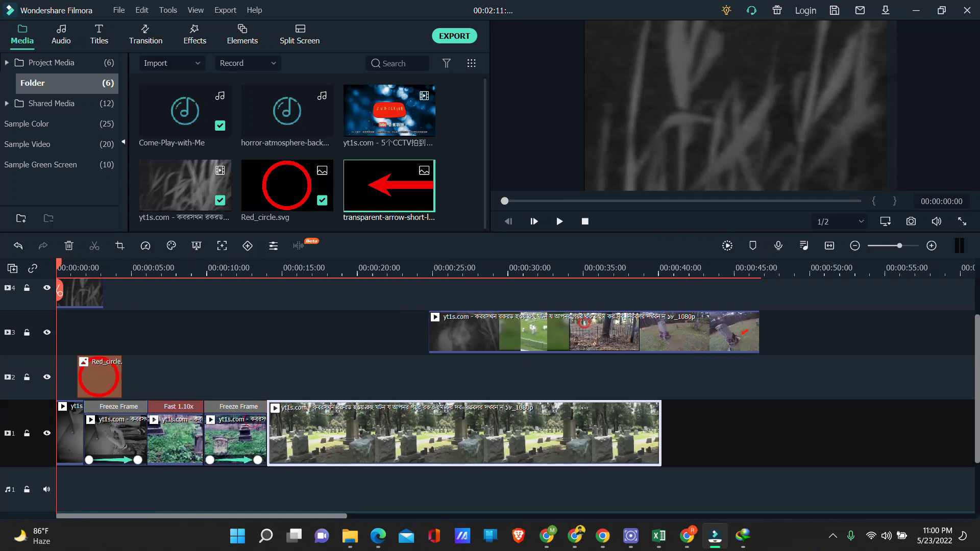
{"action": "scroll", "coordinate": [490, 396], "scroll_direction": "down", "scroll_amount": 1}
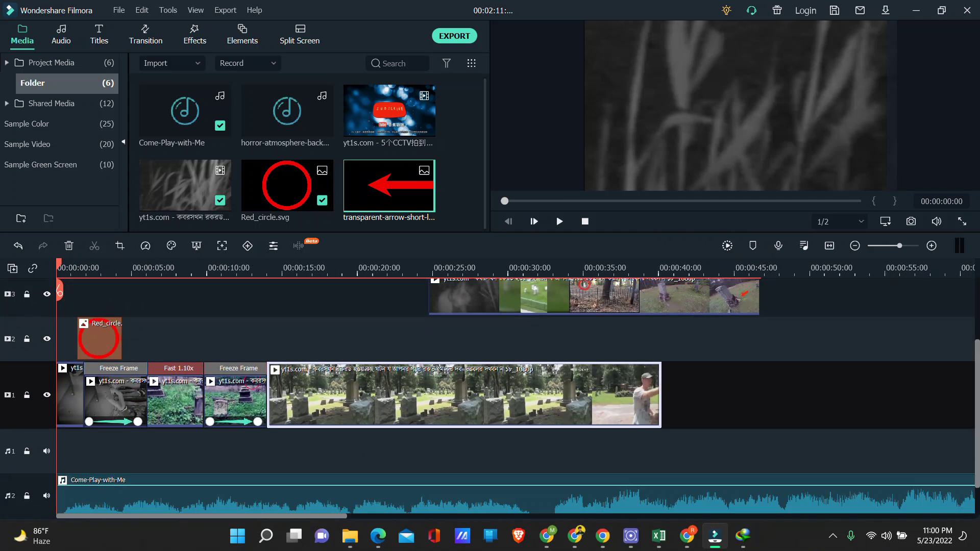
{"action": "left_click_drag", "start_coordinate": [60, 290], "coordinate": [345, 291]}
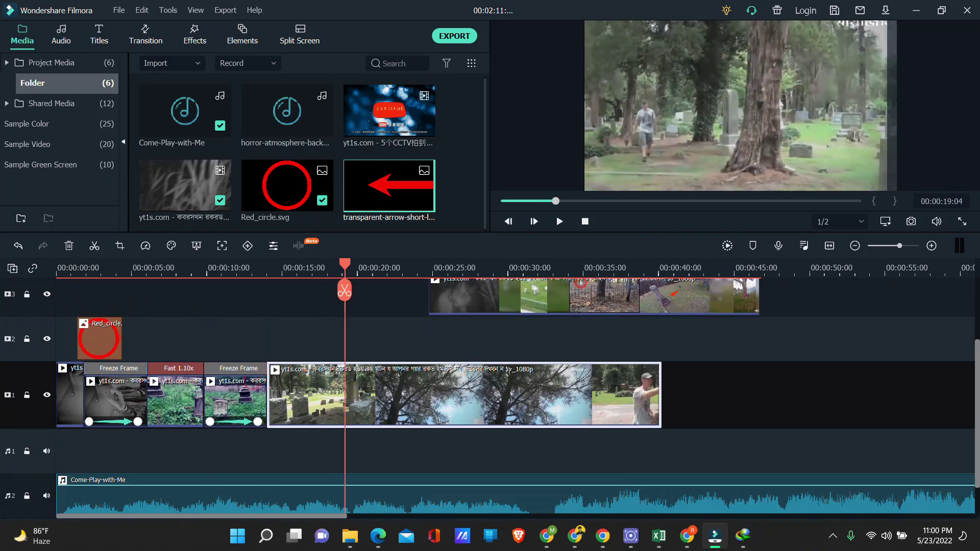
{"action": "right_click", "coordinate": [422, 397]}
{"action": "left_click", "coordinate": [472, 286]}
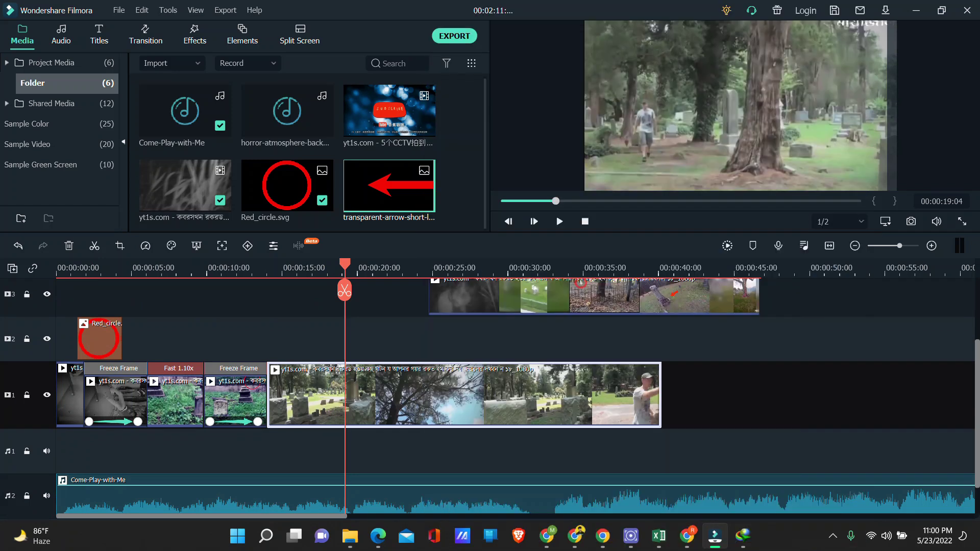
{"action": "left_click", "coordinate": [449, 339]}
{"action": "double_click", "coordinate": [422, 397]}
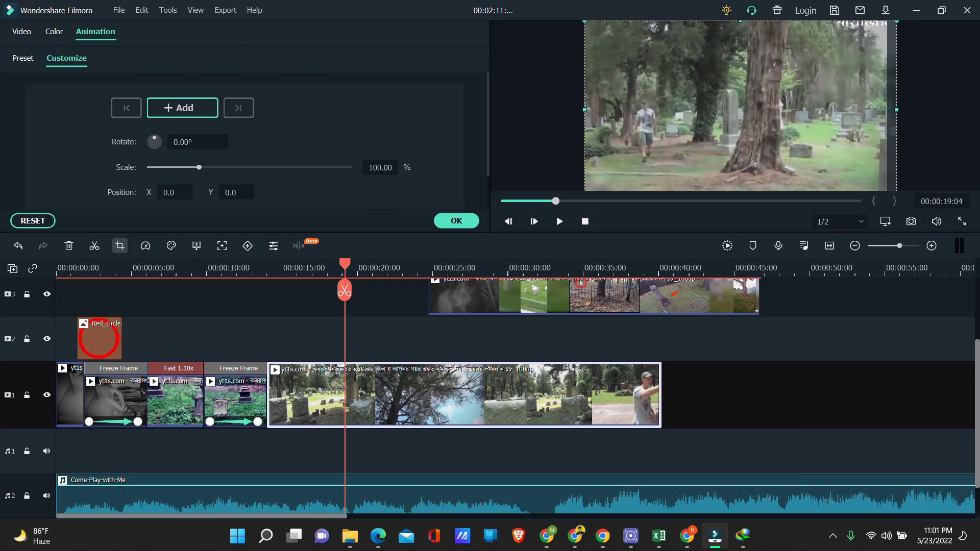
Crop the cemetery clip to a custom 1771 x 916 area that leaves out the watermark, and apply the crop.
{"action": "left_click", "coordinate": [120, 246]}
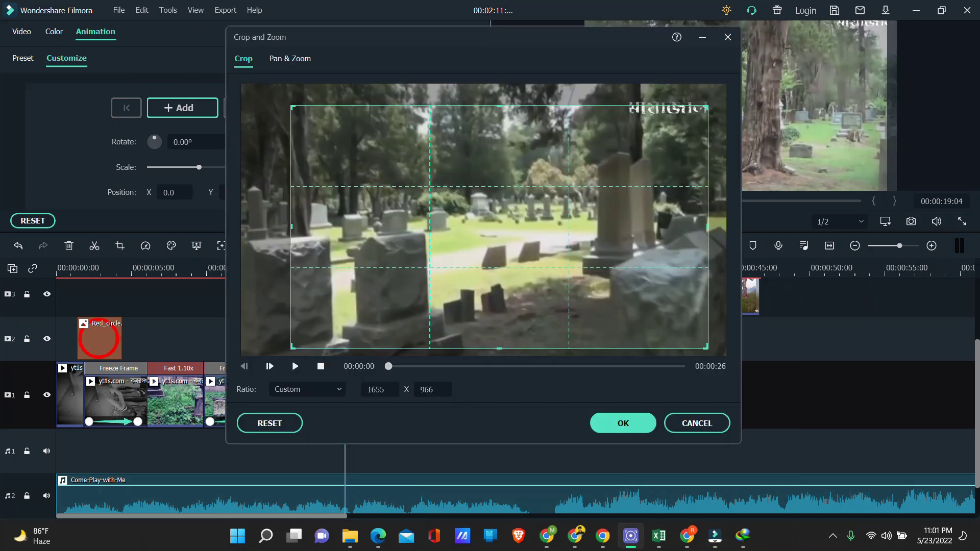
{"action": "left_click_drag", "start_coordinate": [293, 108], "coordinate": [263, 124]}
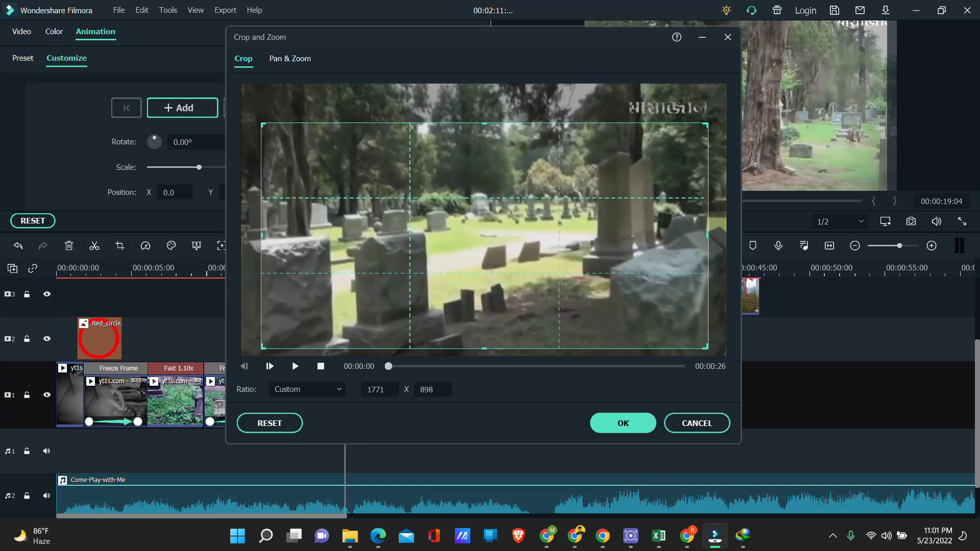
{"action": "left_click_drag", "start_coordinate": [484, 347], "coordinate": [484, 352]}
{"action": "mouse_move", "coordinate": [484, 238]}
{"action": "left_mouse_down"}
{"action": "mouse_move", "coordinate": [467, 240]}
{"action": "mouse_move", "coordinate": [476, 229]}
{"action": "left_mouse_up"}
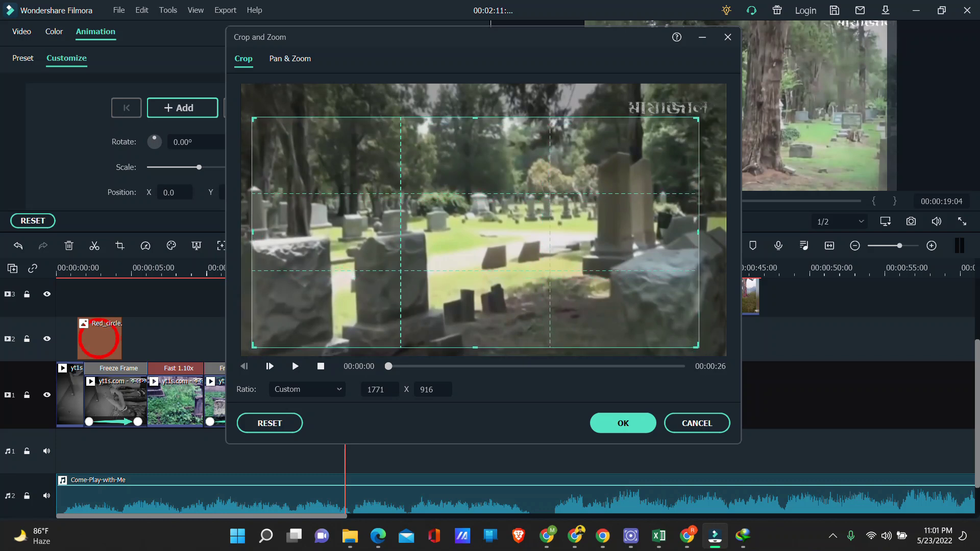
{"action": "left_click", "coordinate": [623, 423]}
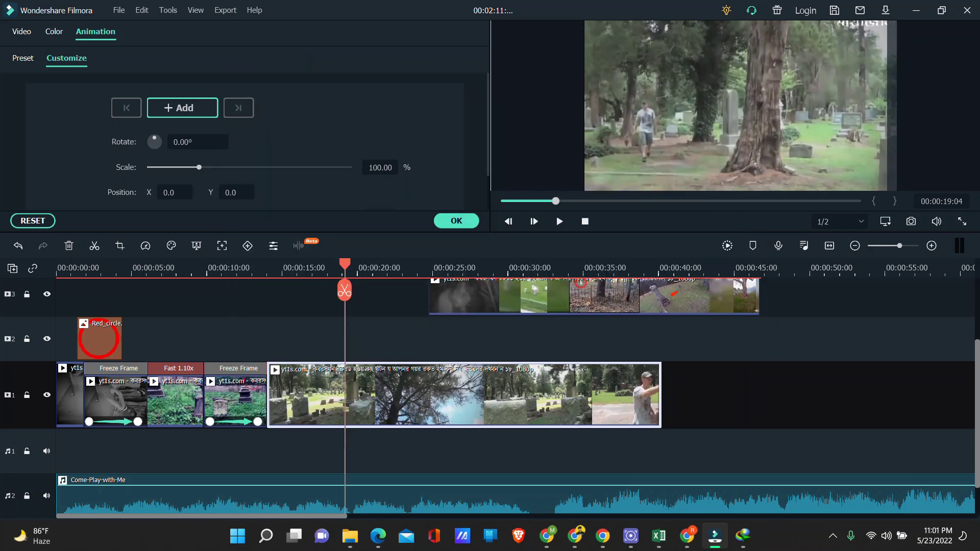
Try an animation keyframe on the cemetery clip at 00:00:23:14 with 107.17% scale and position X -3.0, Y 2.5, and remove it.
{"action": "left_click_drag", "start_coordinate": [345, 291], "coordinate": [411, 290]}
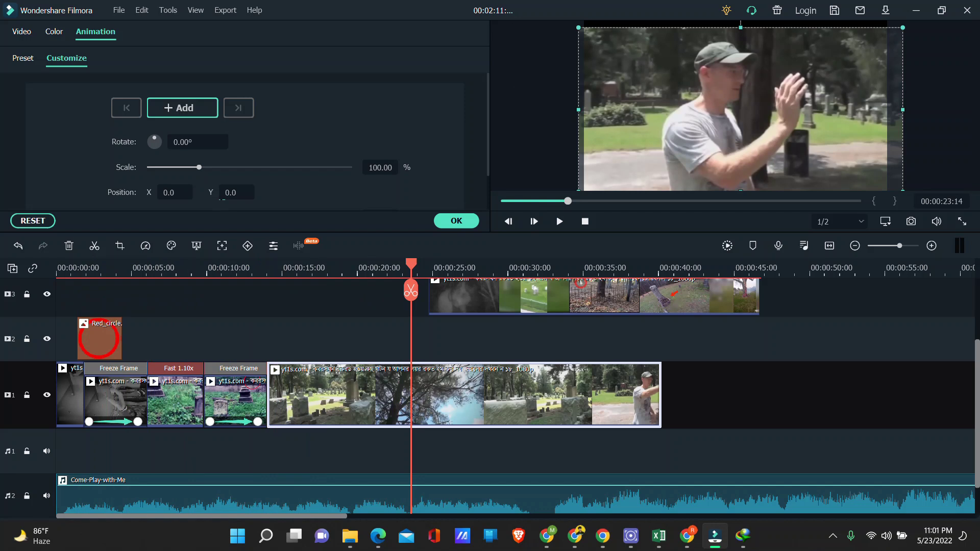
{"action": "left_click_drag", "start_coordinate": [740, 110], "coordinate": [738, 102]}
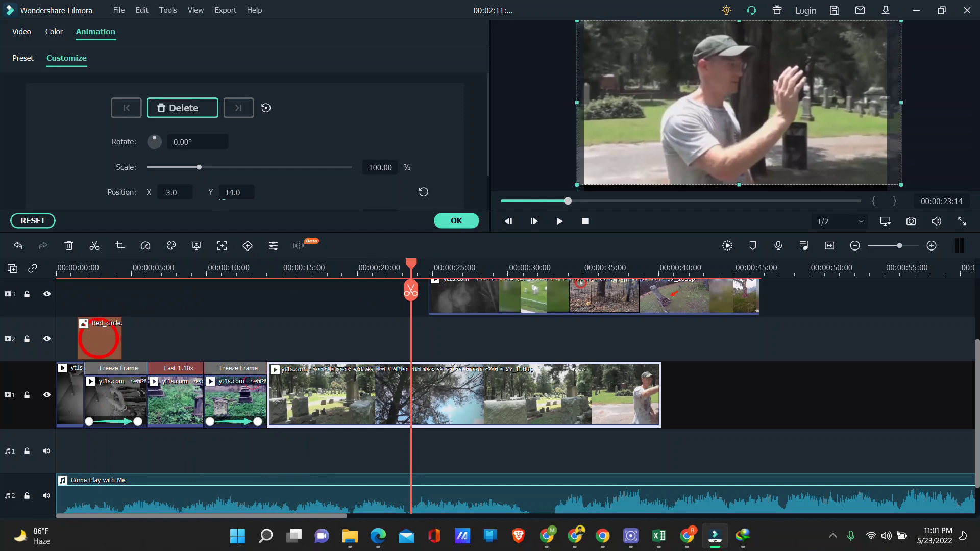
{"action": "left_click_drag", "start_coordinate": [739, 185], "coordinate": [739, 197]}
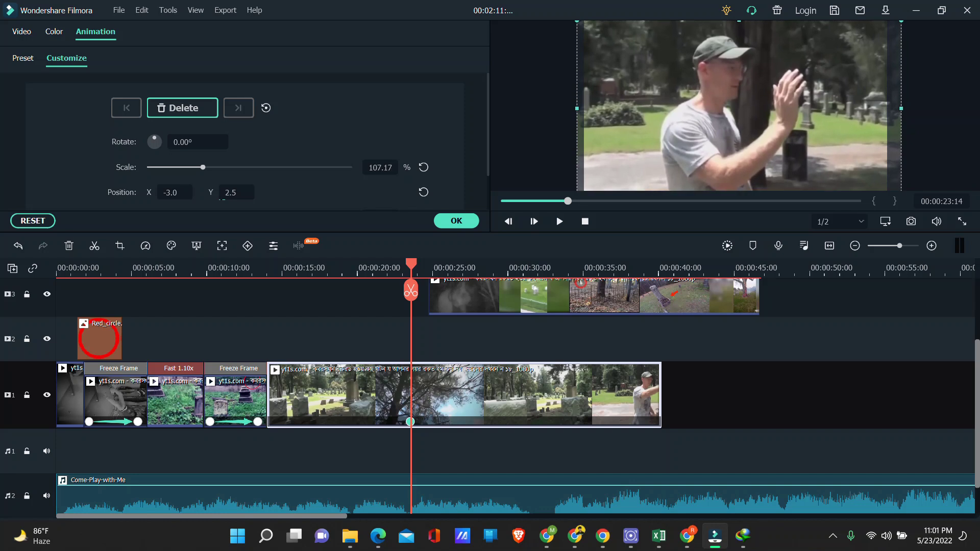
{"action": "left_click", "coordinate": [740, 347]}
{"action": "left_click_drag", "start_coordinate": [411, 264], "coordinate": [293, 264]}
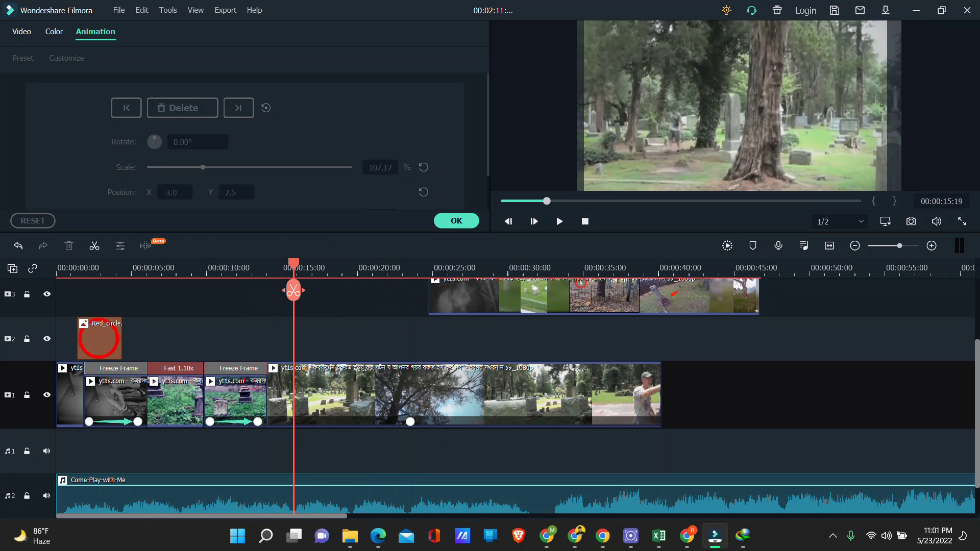
{"action": "left_click", "coordinate": [238, 108]}
{"action": "left_click", "coordinate": [182, 107]}
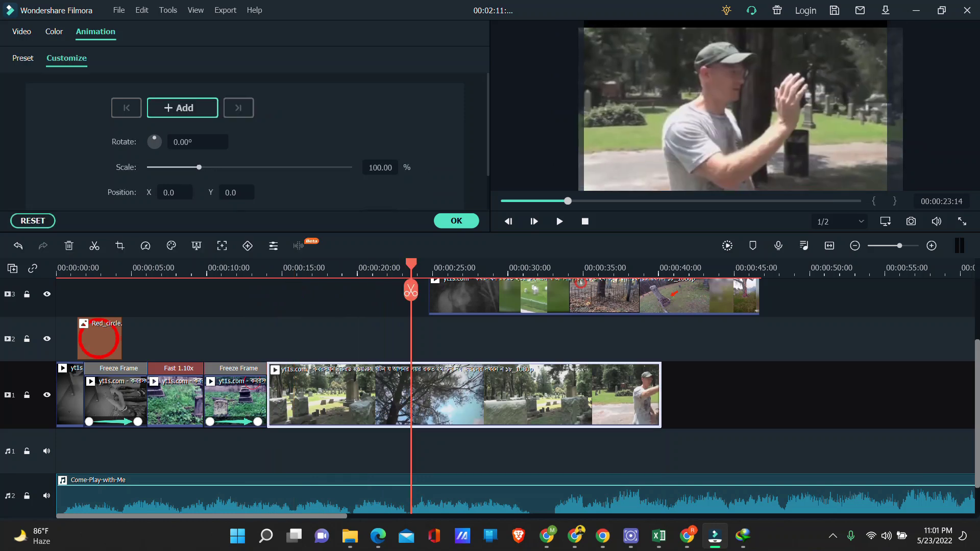
{"action": "left_click", "coordinate": [456, 221]}
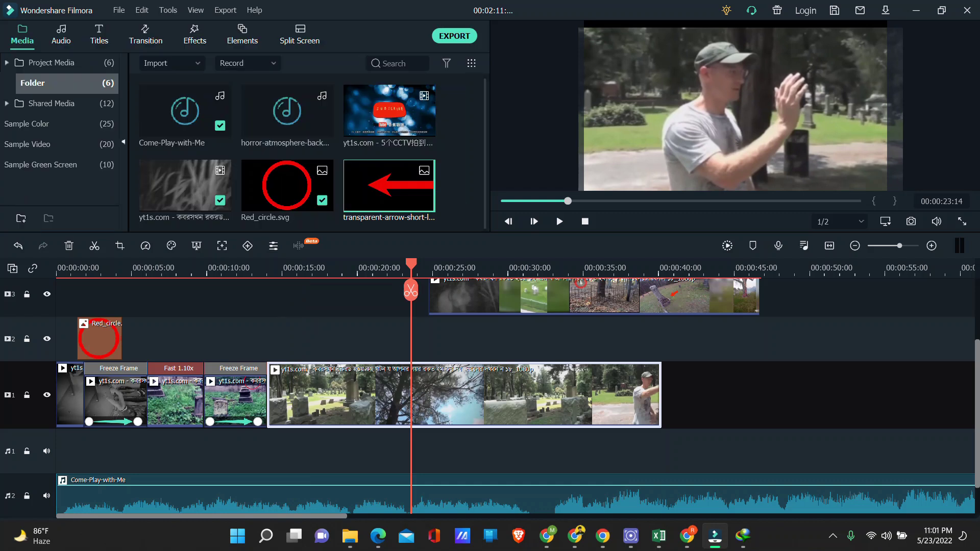
Slow the cemetery clip to 0.90x speed with ripple edit enabled.
{"action": "right_click", "coordinate": [444, 400]}
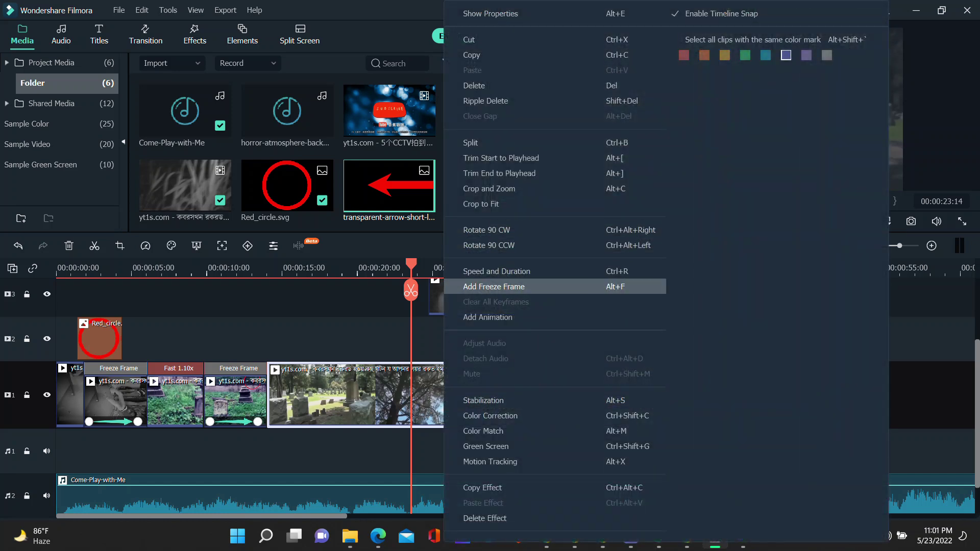
{"action": "left_click", "coordinate": [510, 271]}
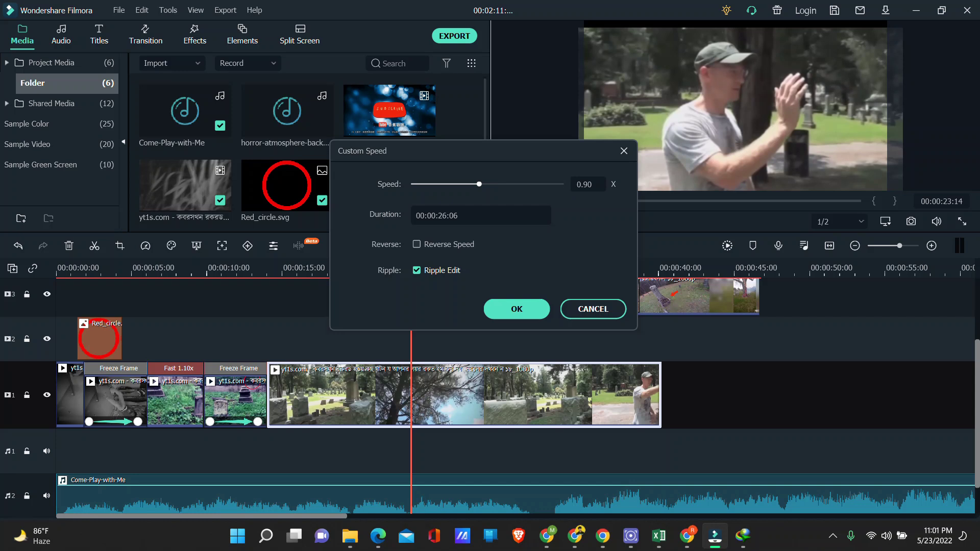
{"action": "left_click", "coordinate": [516, 309]}
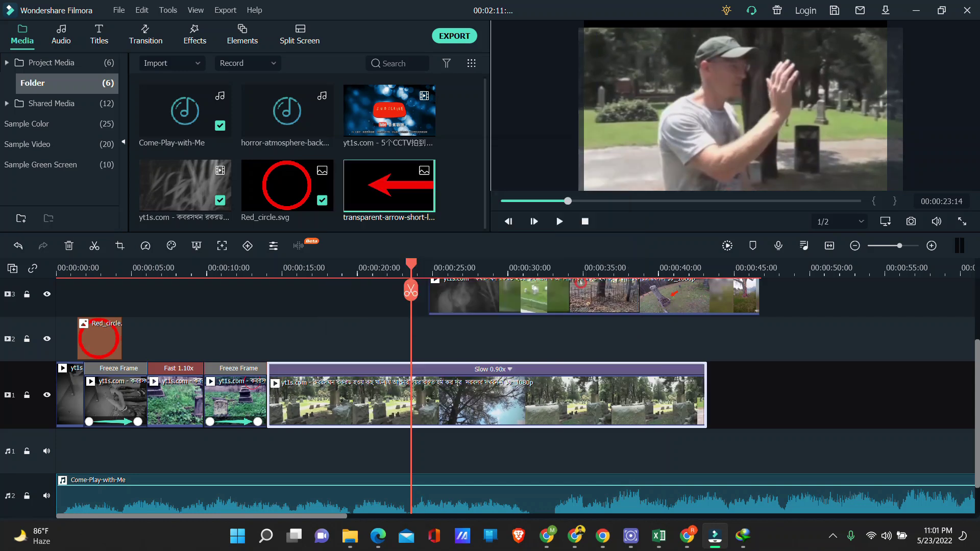
Split the slowed cemetery clip at 00:00:14:24 and delete the short opening piece.
{"action": "left_click_drag", "start_coordinate": [411, 291], "coordinate": [281, 291]}
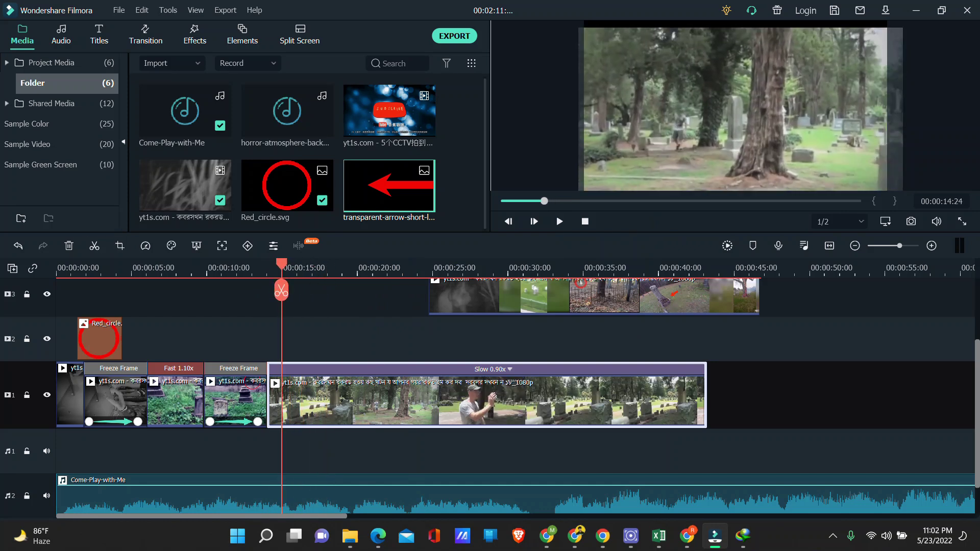
{"action": "left_click", "coordinate": [95, 246]}
{"action": "left_click", "coordinate": [273, 401]}
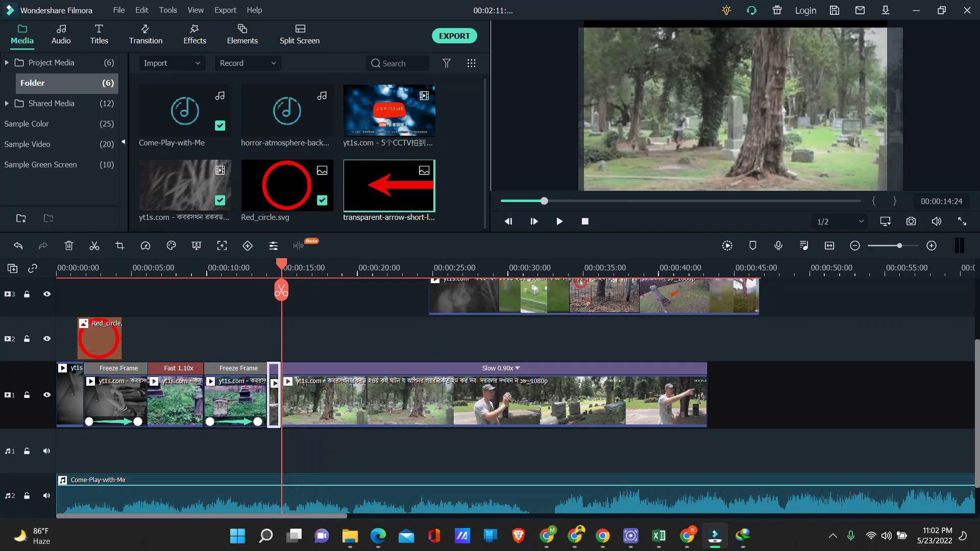
{"action": "key", "text": "Delete"}
Split the timeline at 00:00:19:11 and delete the cemetery footage after the cut.
{"action": "left_click_drag", "start_coordinate": [267, 291], "coordinate": [350, 291]}
{"action": "left_click", "coordinate": [349, 291]}
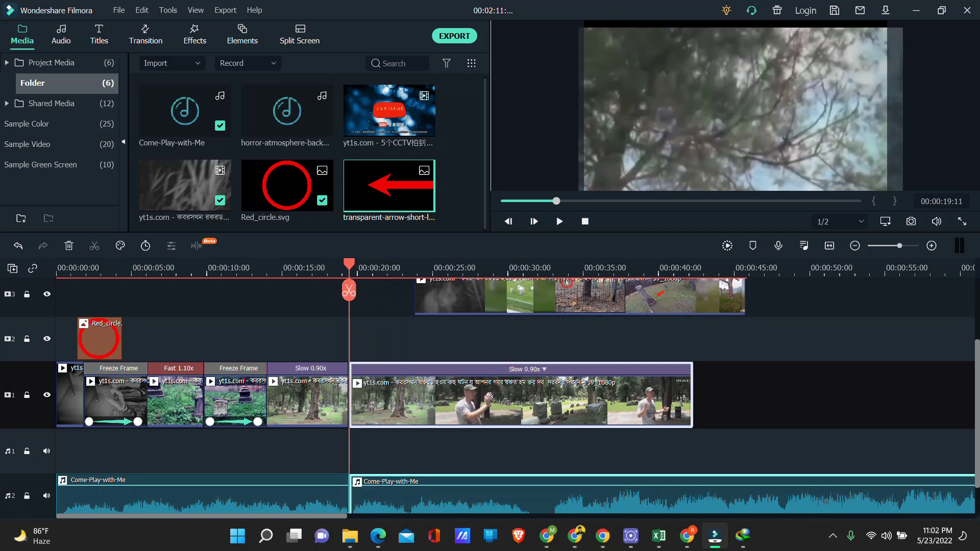
{"action": "key", "text": "Delete"}
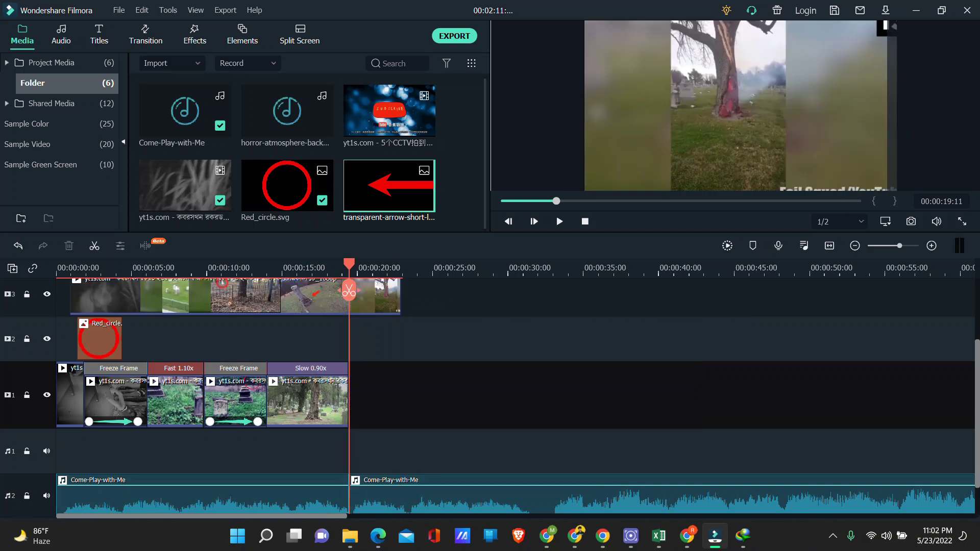
Delete the leftover clips on the video tracks above the red circle and return the playhead to the start.
{"action": "scroll", "coordinate": [500, 357], "scroll_direction": "up", "scroll_amount": 2}
{"action": "left_click_drag", "start_coordinate": [500, 356], "coordinate": [62, 322]}
{"action": "key", "text": "Delete"}
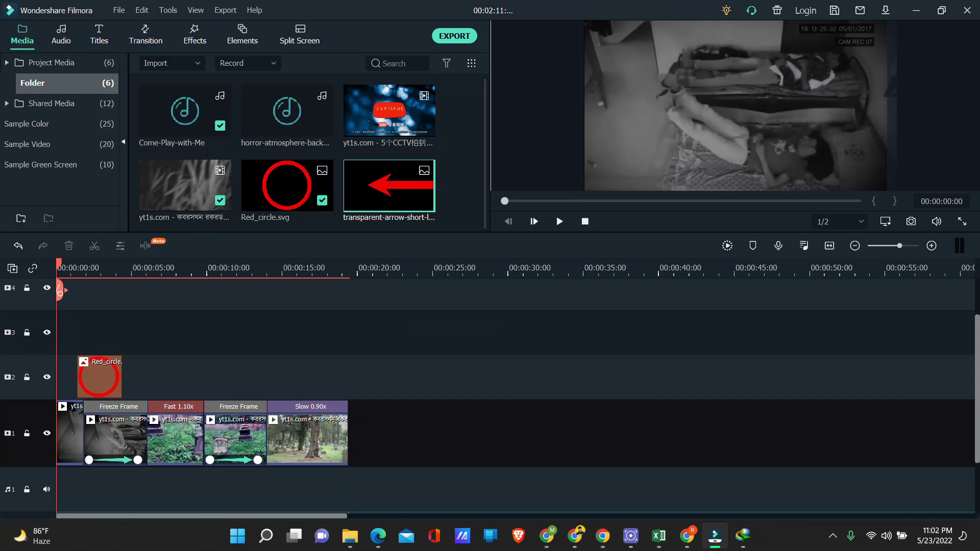
{"action": "mouse_move", "coordinate": [58, 265]}
{"action": "left_mouse_down"}
{"action": "mouse_move", "coordinate": [350, 265]}
{"action": "mouse_move", "coordinate": [58, 265]}
{"action": "left_mouse_up"}
{"action": "scroll", "coordinate": [357, 398], "scroll_direction": "down", "scroll_amount": 1}
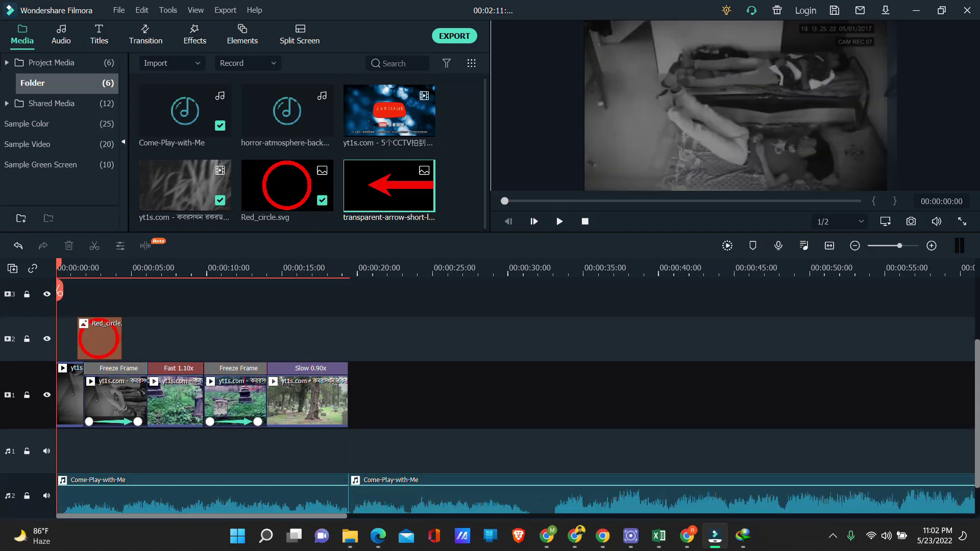
{"action": "scroll", "coordinate": [490, 397], "scroll_direction": "down", "scroll_amount": 1}
Switch to the How-to-Learn-Frelancing workbook in Excel and enter "3. resize" in cell C29 under Video Editing Copyright.
{"action": "mouse_move", "coordinate": [658, 535]}
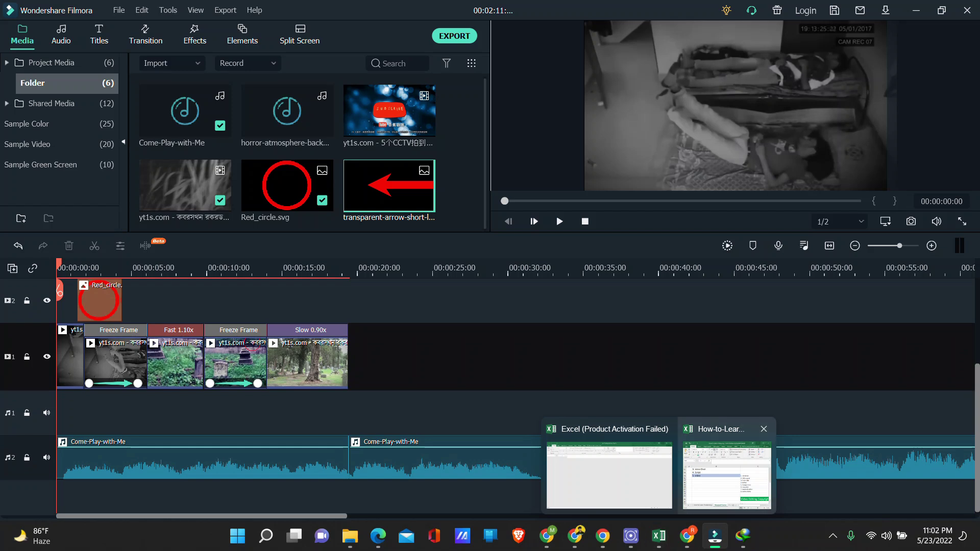
{"action": "left_click", "coordinate": [727, 472]}
{"action": "scroll", "coordinate": [701, 352], "scroll_direction": "down", "scroll_amount": 3}
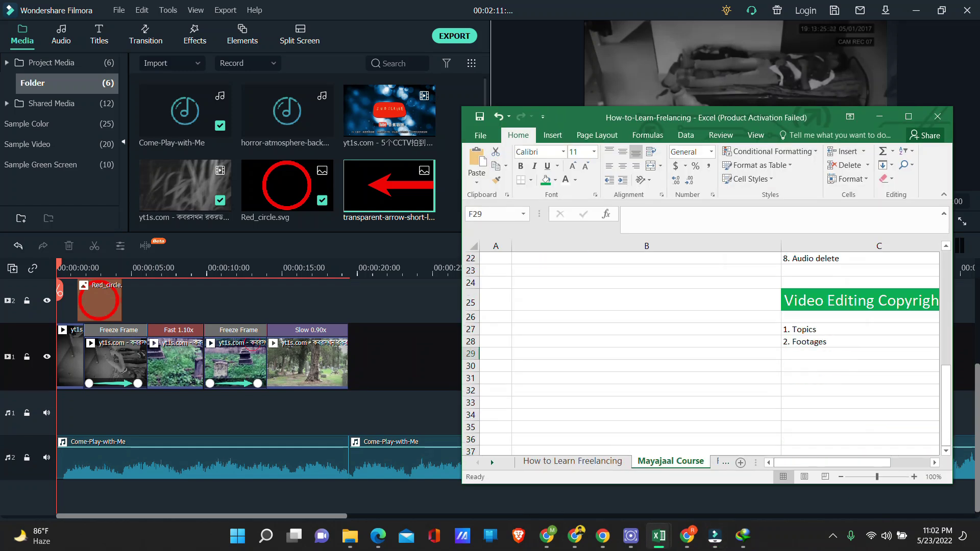
{"action": "double_click", "coordinate": [837, 353]}
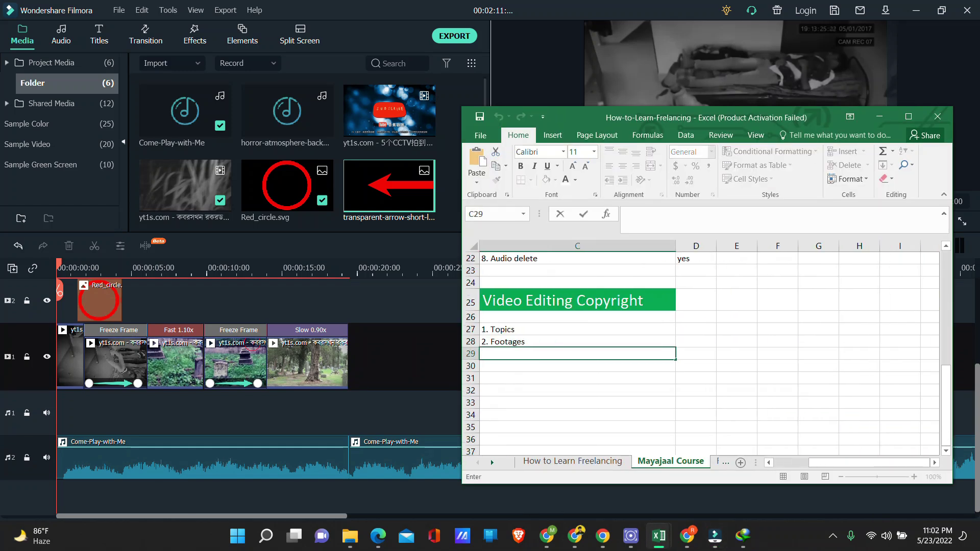
{"action": "scroll", "coordinate": [491, 460], "scroll_direction": "left", "scroll_amount": 3}
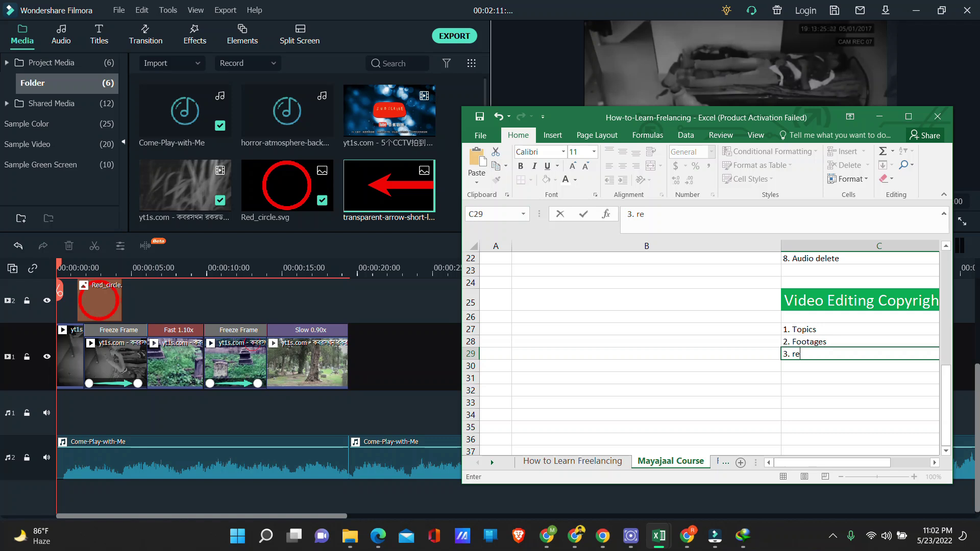
{"action": "type", "text": "3. resize"}
{"action": "key", "text": "Return"}
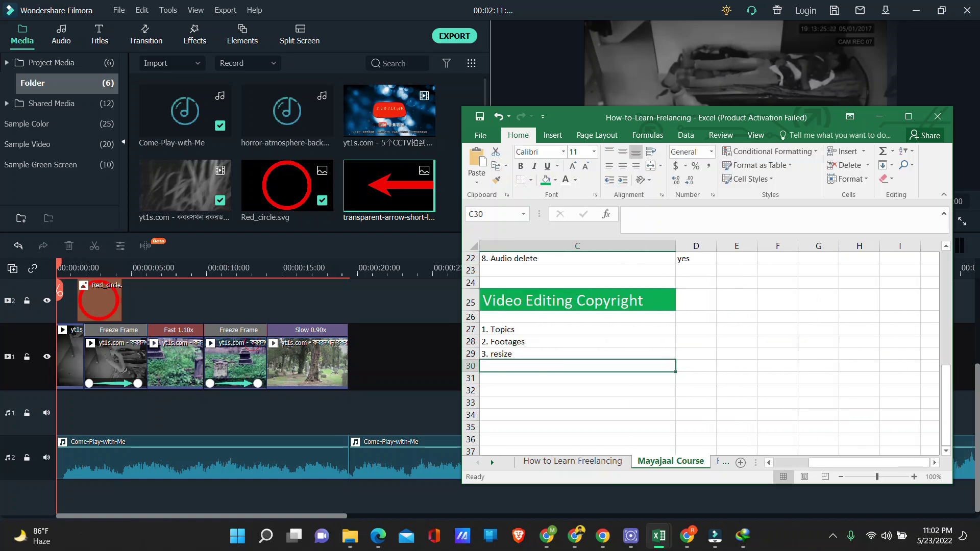
Widen the workbook window and enter "4. fast or slow" in cell C30.
{"action": "left_click_drag", "start_coordinate": [462, 270], "coordinate": [327, 270]}
{"action": "left_click_drag", "start_coordinate": [778, 463], "coordinate": [738, 463]}
{"action": "key", "text": "BackSpace"}
{"action": "type", "text": "4. "}
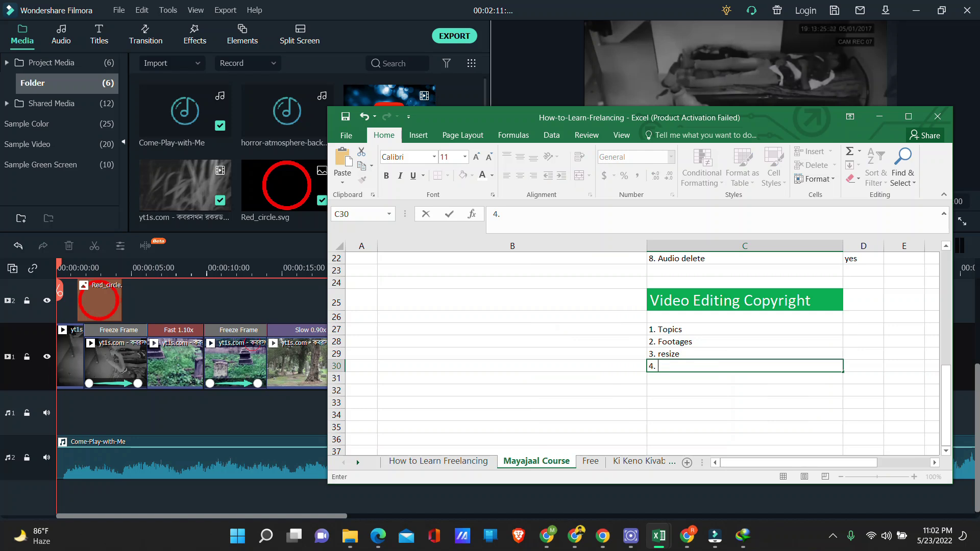
{"action": "type", "text": "fast or slow"}
{"action": "key", "text": "Return"}
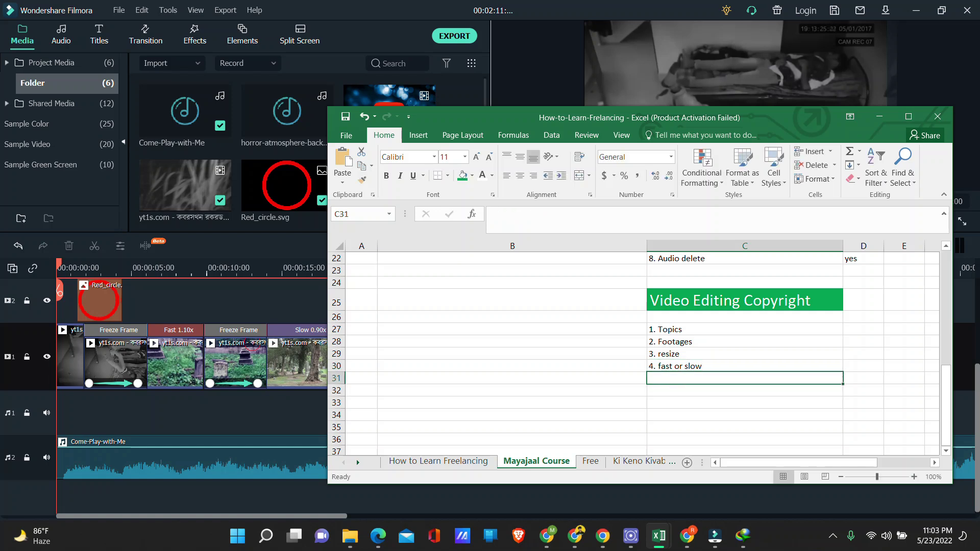
Begin the fifth copyright point in cell C31 with "5.".
{"action": "type", "text": "5."}
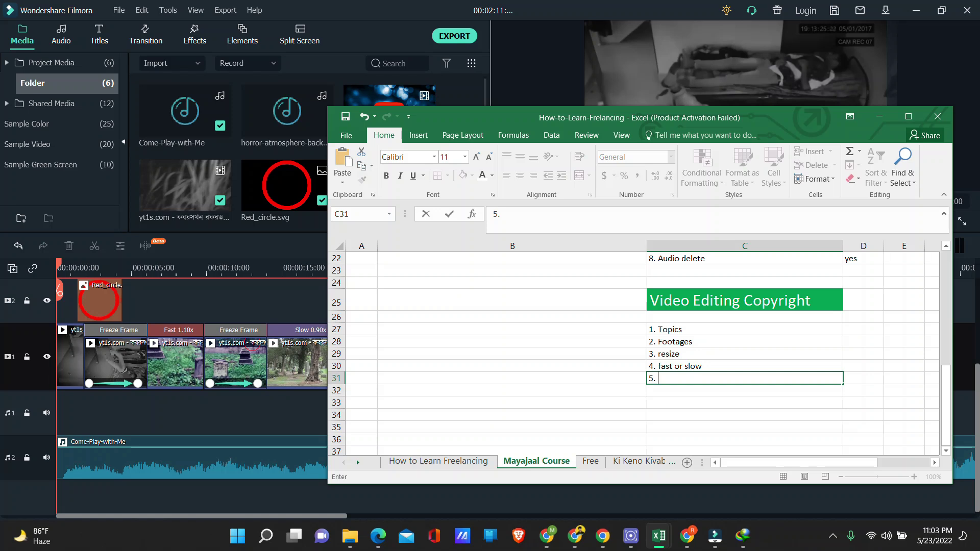
Complete the fifth copyright point in cell C31 as "5. Cut" and return to Filmora.
{"action": "type", "text": "CUt"}
{"action": "key", "text": "BackSpace"}
{"action": "key", "text": "BackSpace"}
{"action": "type", "text": "ut"}
{"action": "key", "text": "Return"}
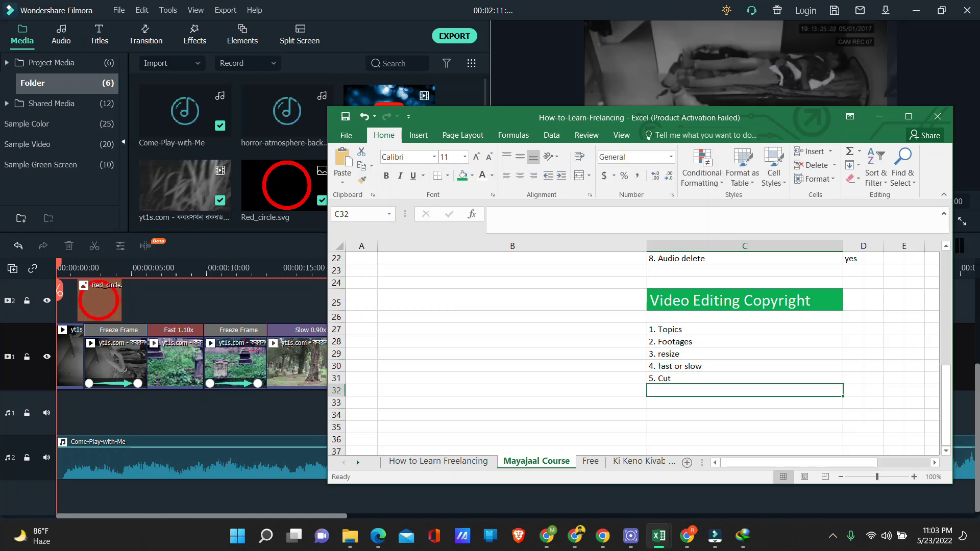
{"action": "left_click", "coordinate": [879, 116]}
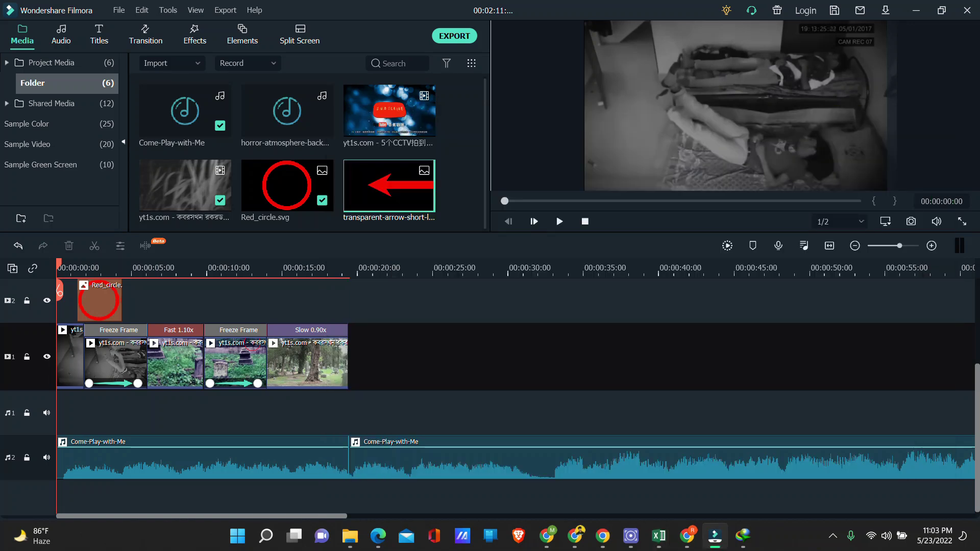
Delete the leftover Come-Play-with-Me audio clip beyond the end of the video and return the playhead to the start.
{"action": "left_click_drag", "start_coordinate": [59, 290], "coordinate": [348, 290]}
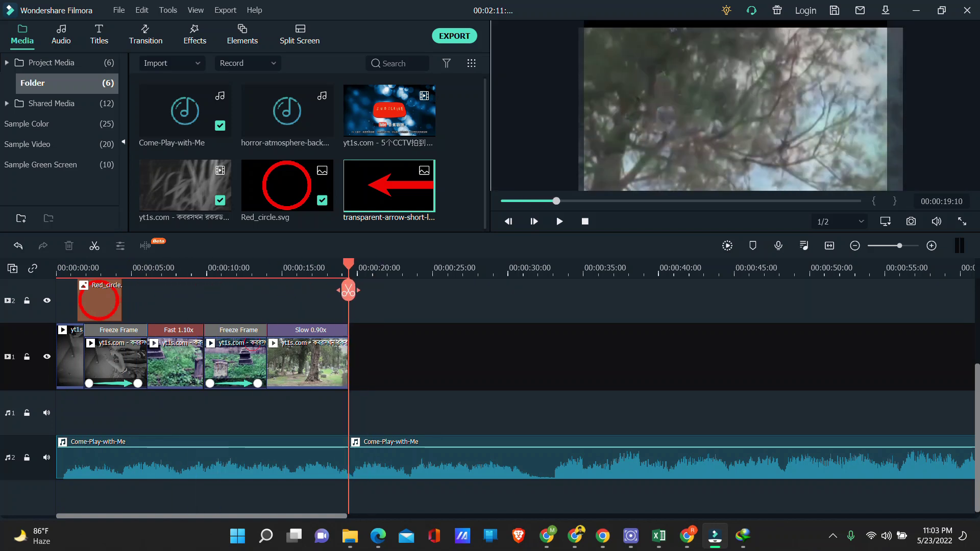
{"action": "left_click", "coordinate": [399, 456]}
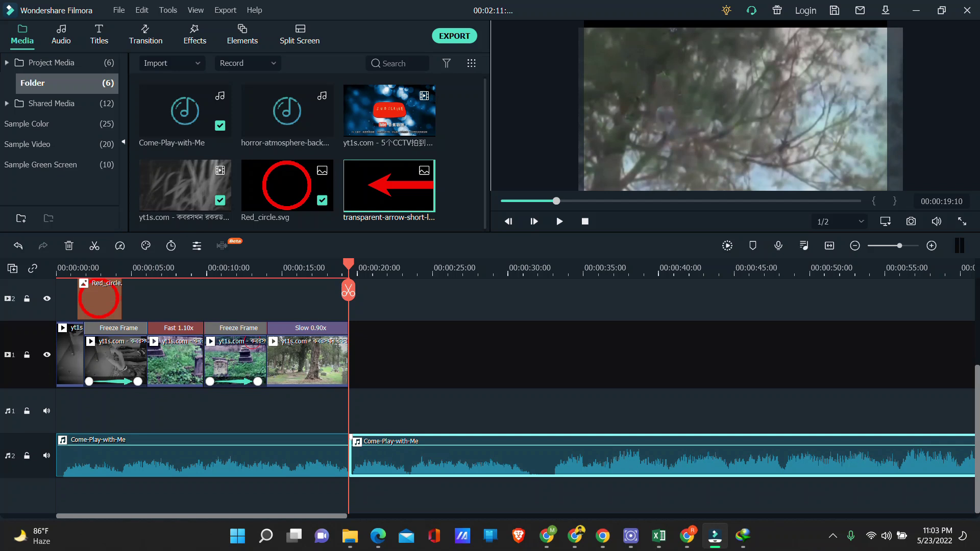
{"action": "key", "text": "Delete"}
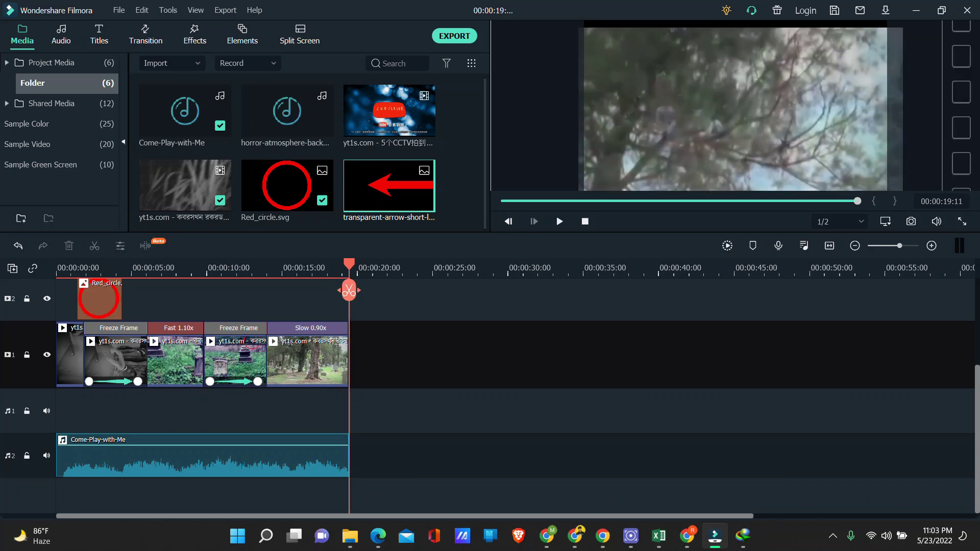
{"action": "left_click_drag", "start_coordinate": [350, 290], "coordinate": [58, 291]}
{"action": "left_click", "coordinate": [631, 536]}
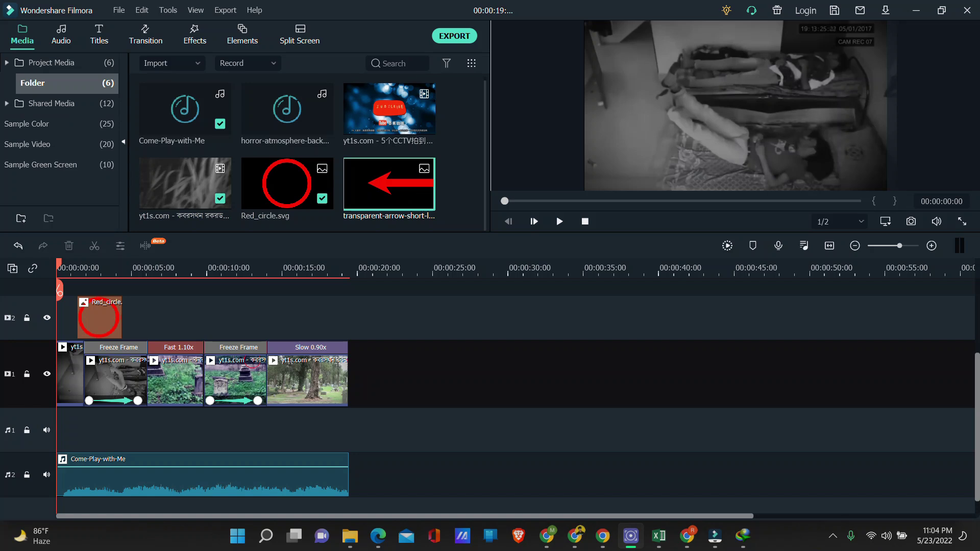
{"action": "left_click", "coordinate": [61, 35]}
{"action": "scroll", "coordinate": [59, 151], "scroll_direction": "down", "scroll_amount": 2}
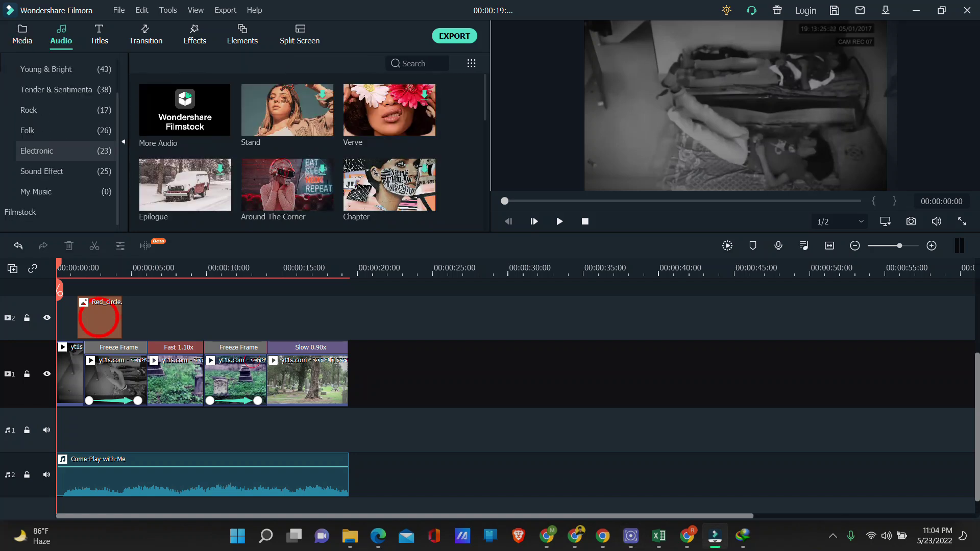
{"action": "scroll", "coordinate": [58, 150], "scroll_direction": "up", "scroll_amount": 2}
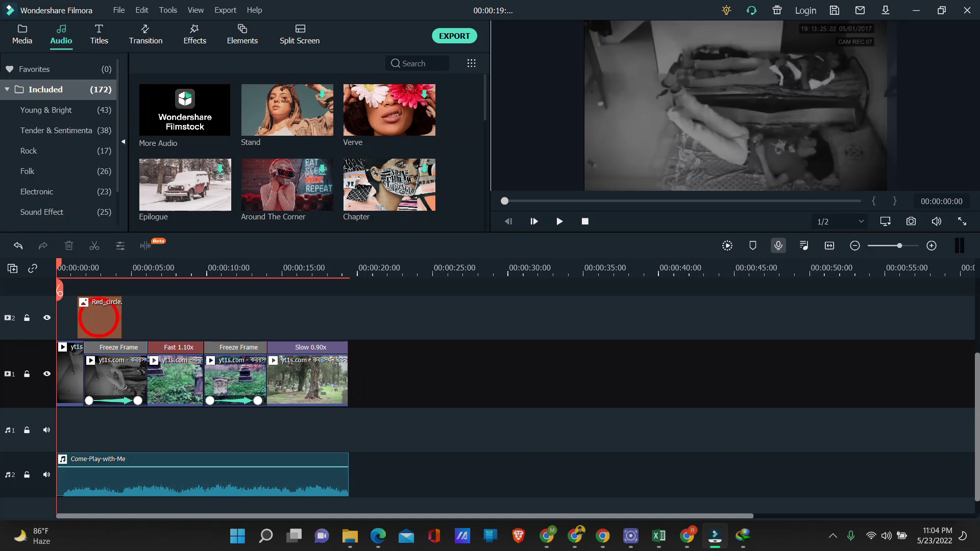
{"action": "left_click", "coordinate": [778, 246]}
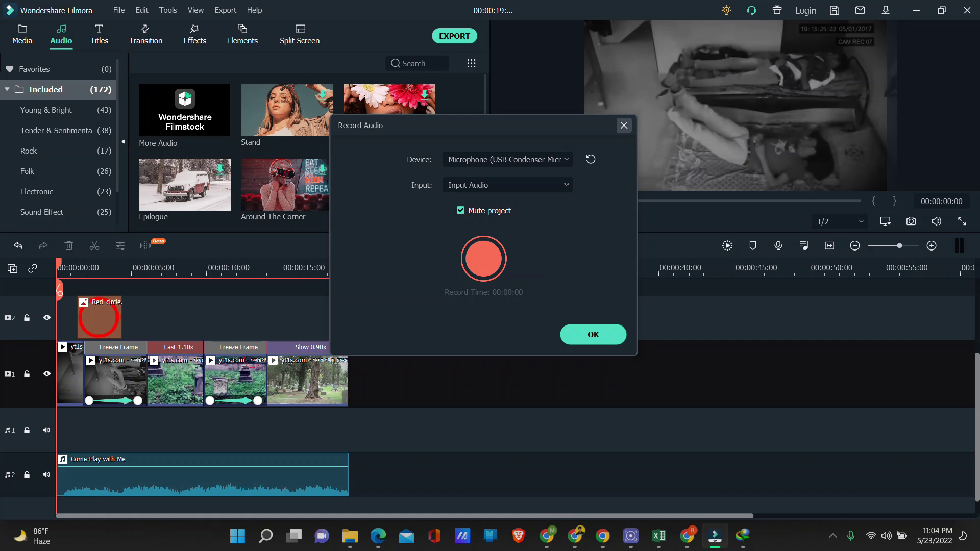
{"action": "left_click", "coordinate": [624, 125]}
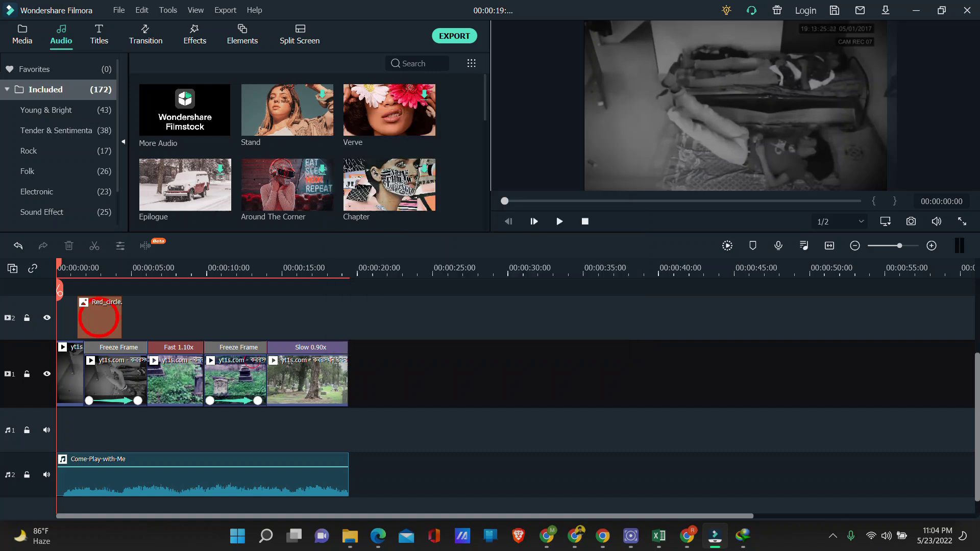
{"action": "mouse_move", "coordinate": [60, 290]}
{"action": "left_mouse_down"}
{"action": "mouse_move", "coordinate": [140, 290]}
{"action": "mouse_move", "coordinate": [60, 290]}
{"action": "left_mouse_up"}
{"action": "left_click_drag", "start_coordinate": [8, 166], "coordinate": [518, 54]}
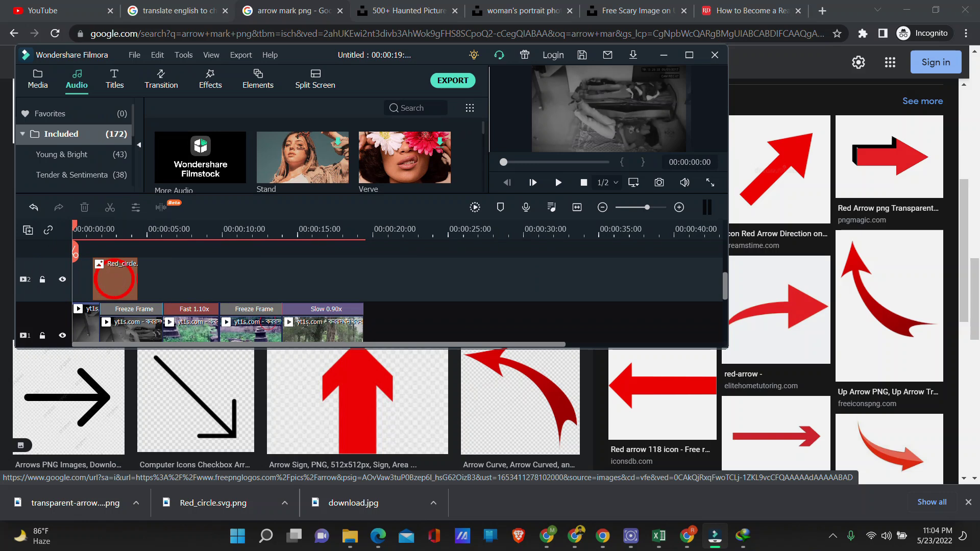
{"action": "left_click", "coordinate": [689, 55]}
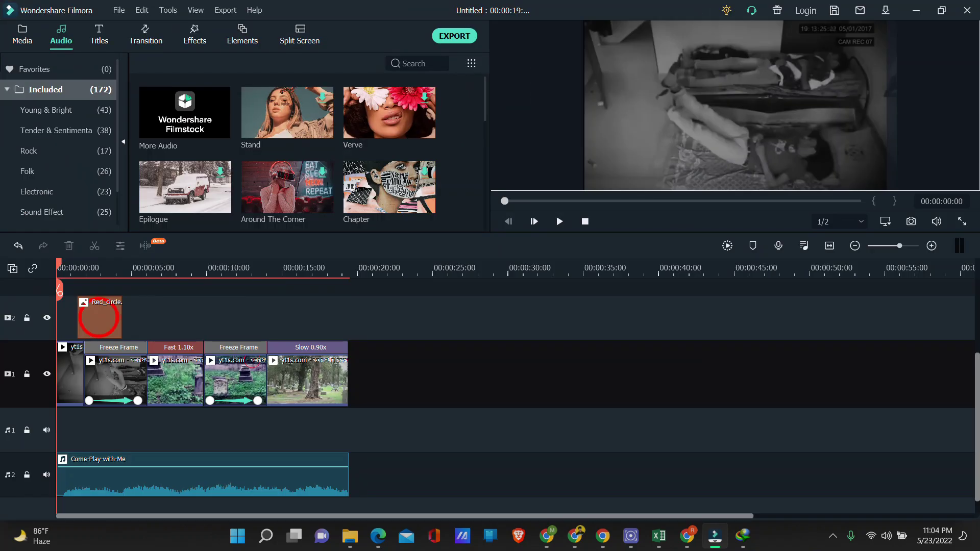
Search Windows for Audacity and launch it, skipping the automatic crash recovery and dismissing the welcome window.
{"action": "key", "text": "super"}
{"action": "type", "text": "ad"}
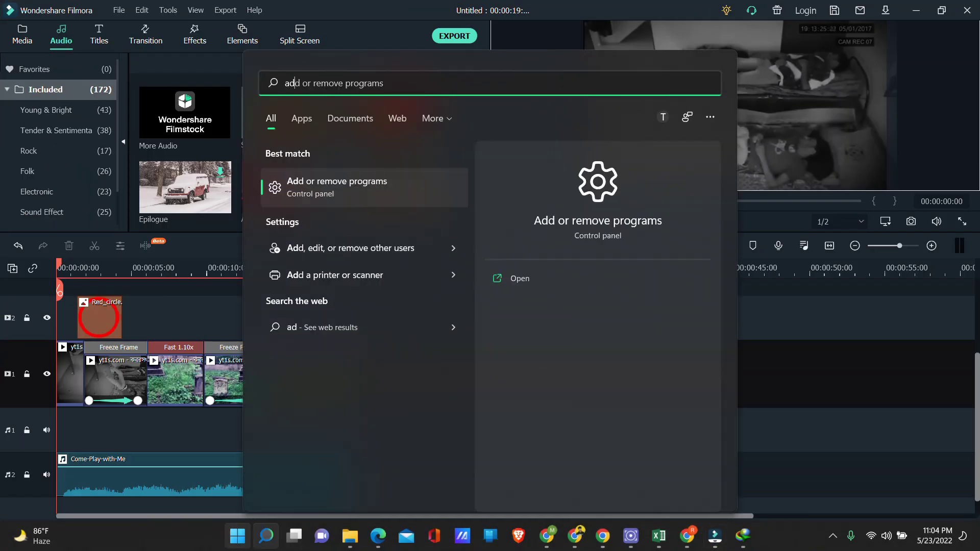
{"action": "key", "text": "BackSpace"}
{"action": "type", "text": "u"}
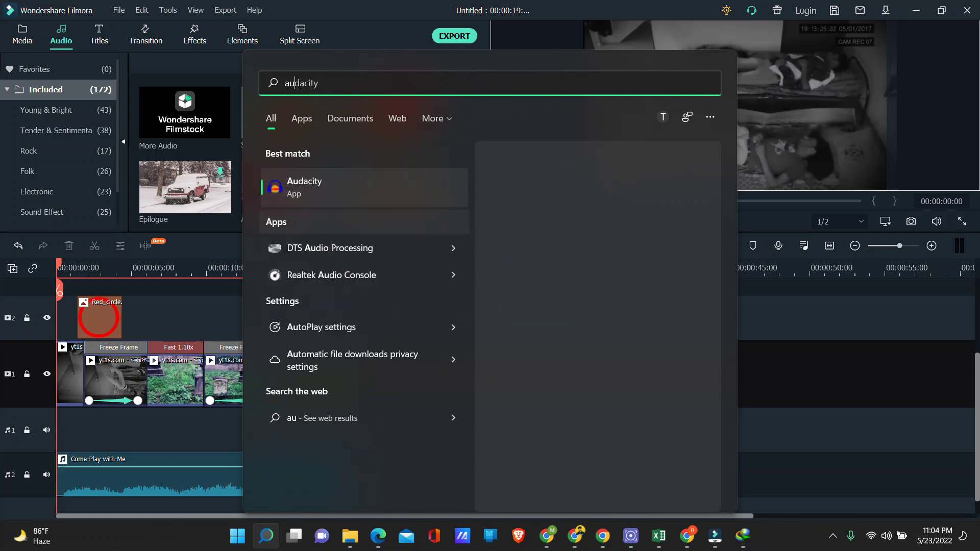
{"action": "key", "text": "Return"}
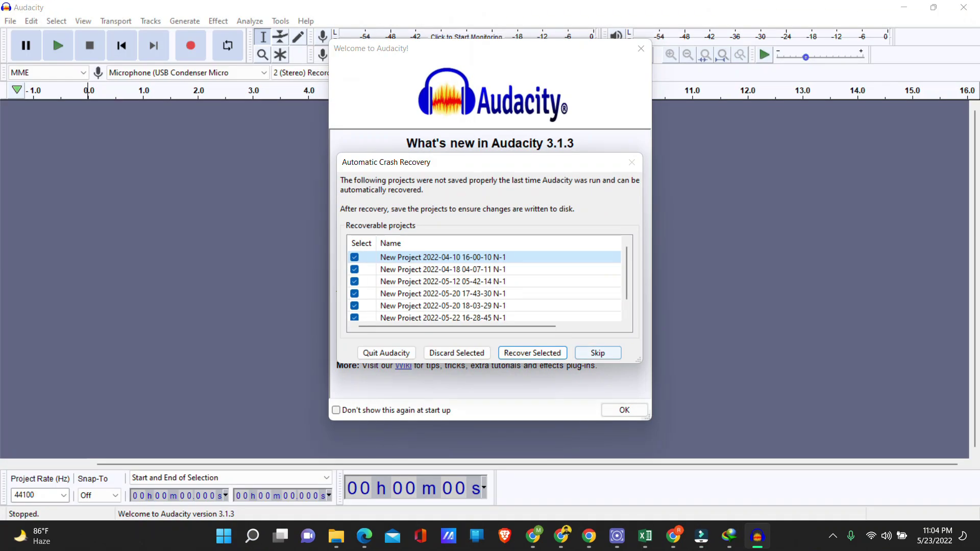
{"action": "left_click", "coordinate": [598, 353]}
{"action": "left_click", "coordinate": [625, 409]}
{"action": "left_click", "coordinate": [933, 8]}
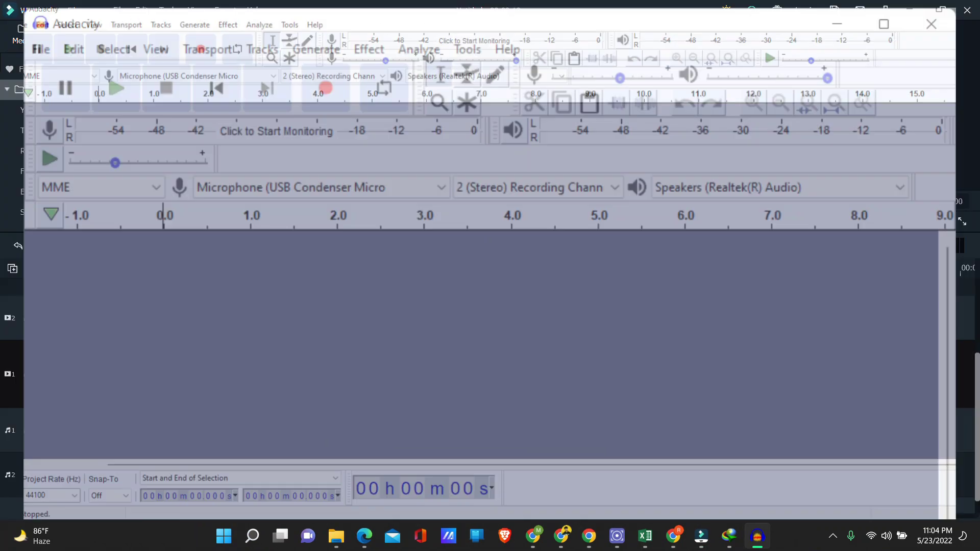
{"action": "left_click_drag", "start_coordinate": [475, 75], "coordinate": [1, 153]}
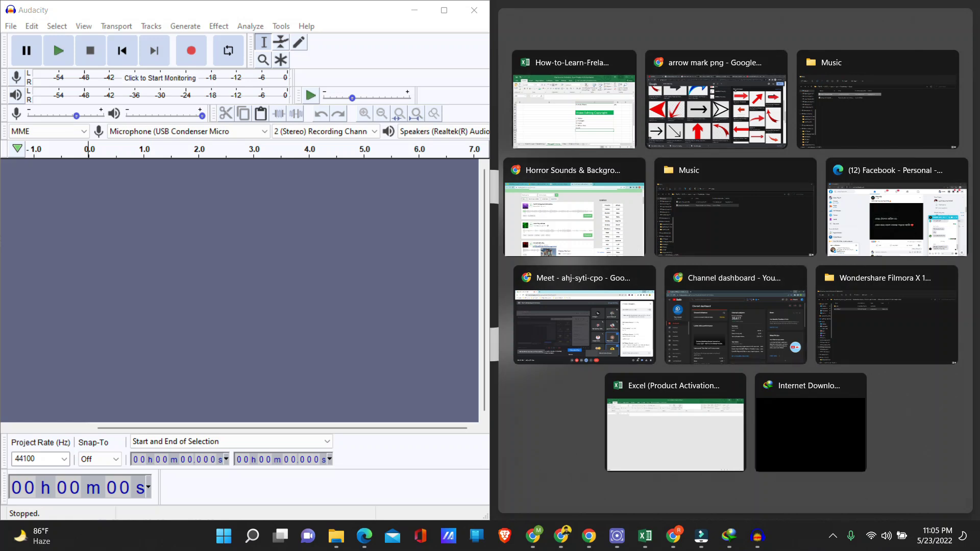
{"action": "left_click", "coordinate": [702, 536]}
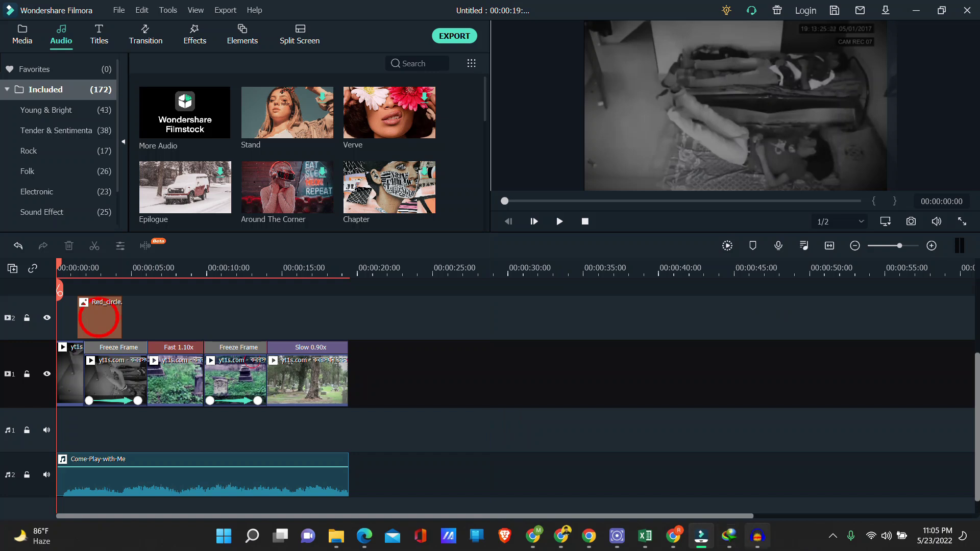
{"action": "left_click", "coordinate": [757, 536]}
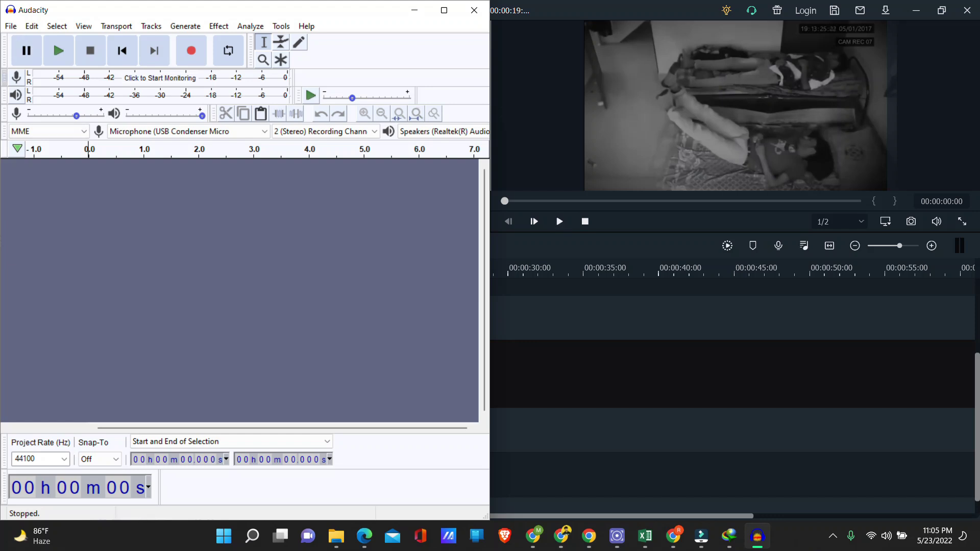
{"action": "left_click", "coordinate": [444, 10]}
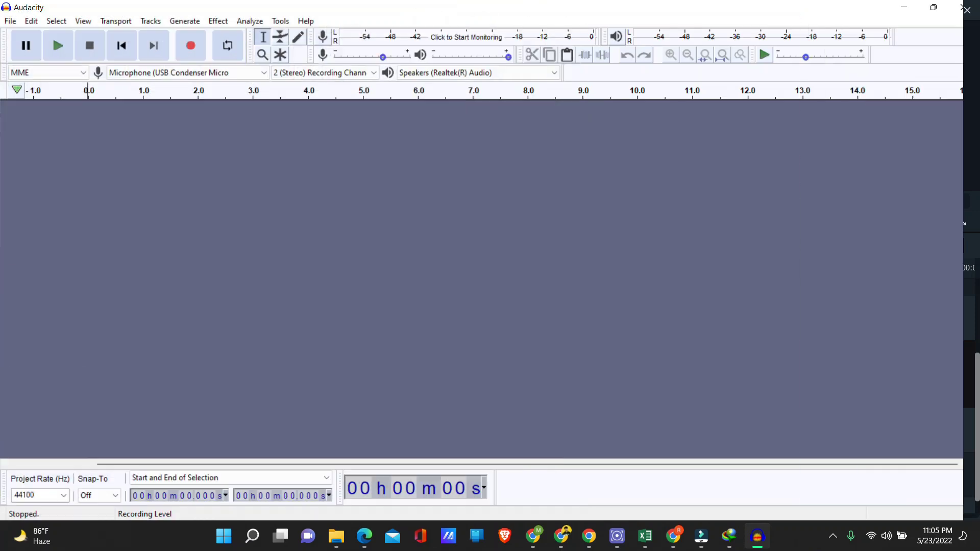
{"action": "left_click", "coordinate": [617, 536]}
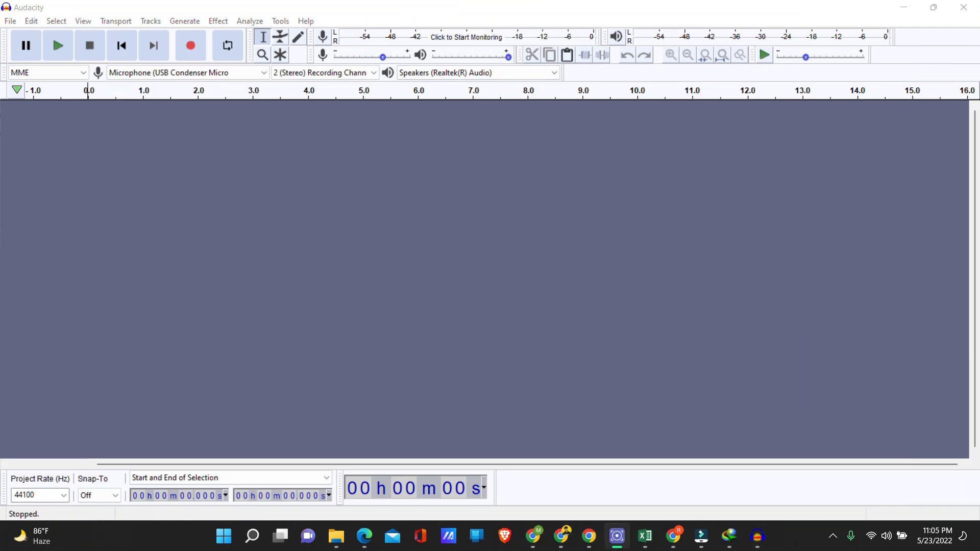
Raise the recording volume to maximum and choose the USB condenser microphone as the recording device.
{"action": "left_click_drag", "start_coordinate": [382, 57], "coordinate": [411, 57]}
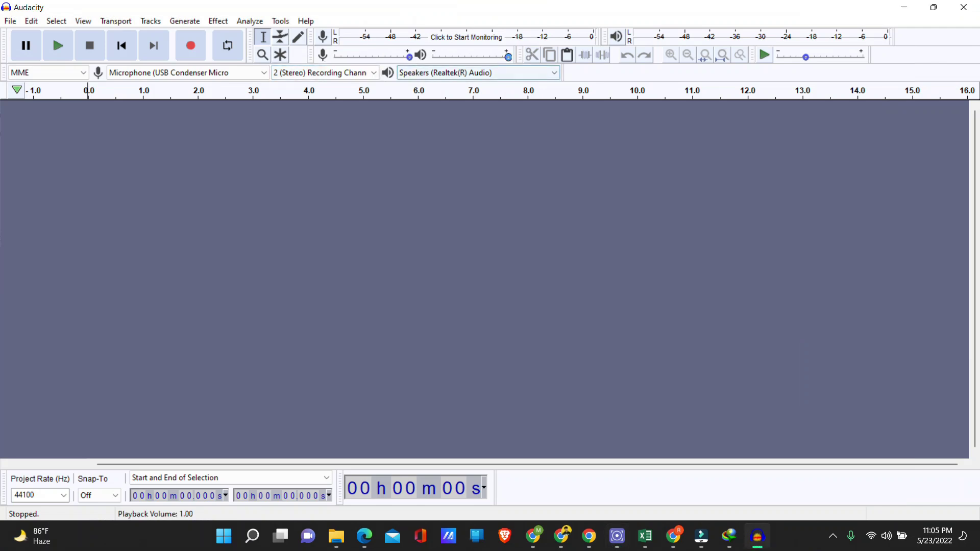
{"action": "mouse_move", "coordinate": [508, 56]}
{"action": "left_mouse_down"}
{"action": "mouse_move", "coordinate": [443, 56]}
{"action": "mouse_move", "coordinate": [508, 57]}
{"action": "left_mouse_up"}
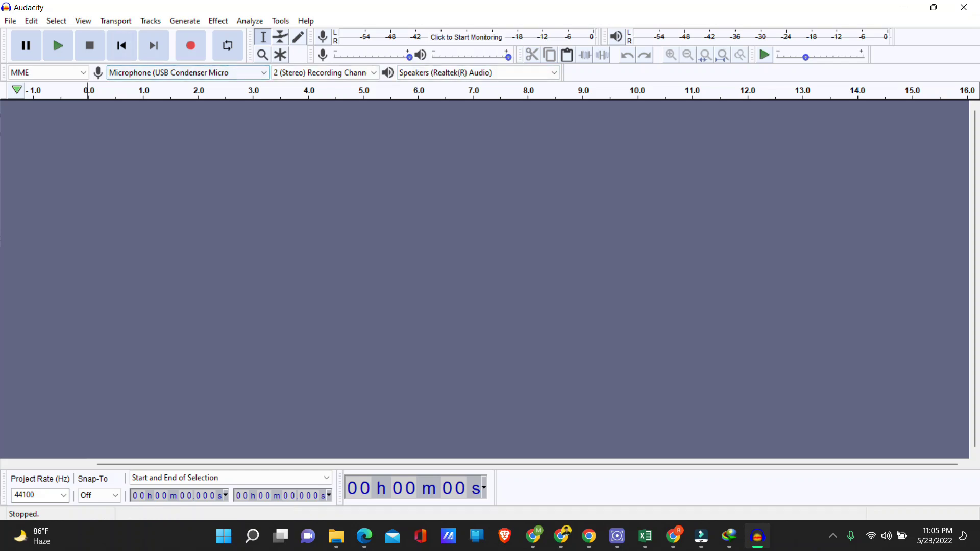
{"action": "left_click", "coordinate": [186, 73]}
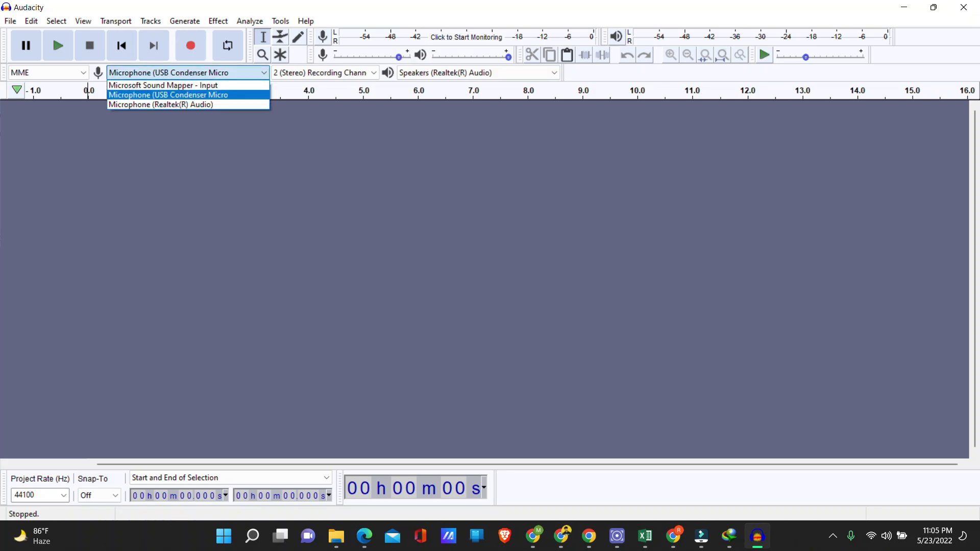
{"action": "left_click", "coordinate": [169, 95]}
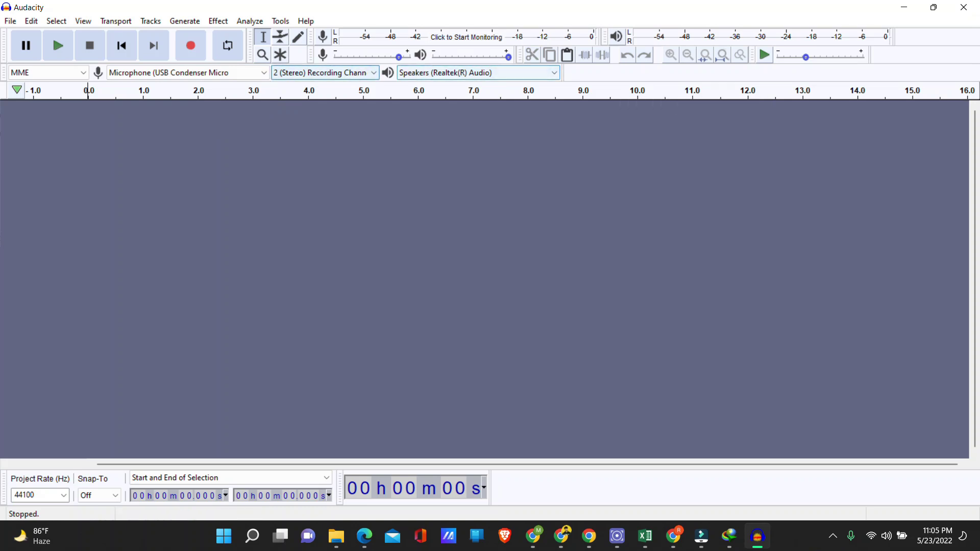
Select 2 (Stereo) Recording Channels and use Speakers (Realtek(R) Audio) as the playback device.
{"action": "left_click", "coordinate": [324, 73]}
{"action": "left_click", "coordinate": [324, 95]}
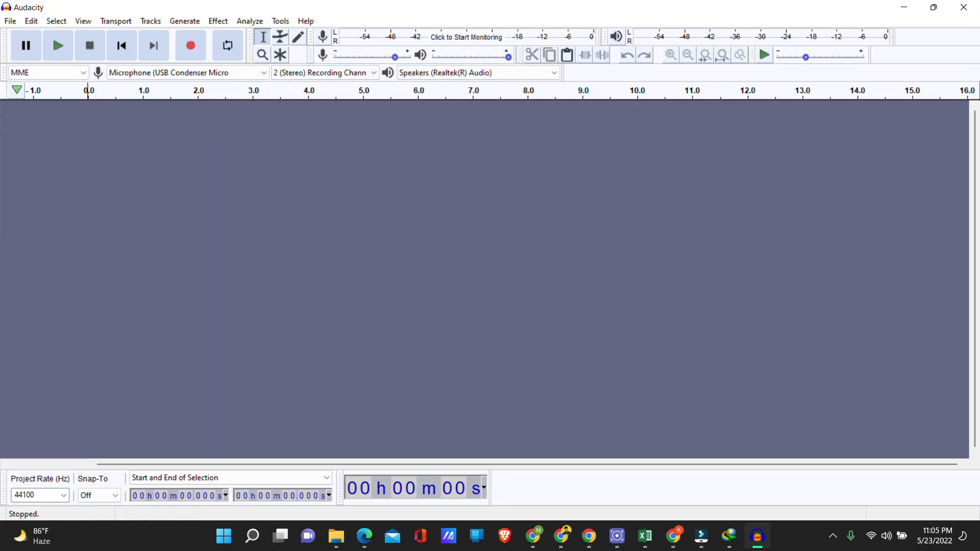
{"action": "left_click", "coordinate": [324, 72]}
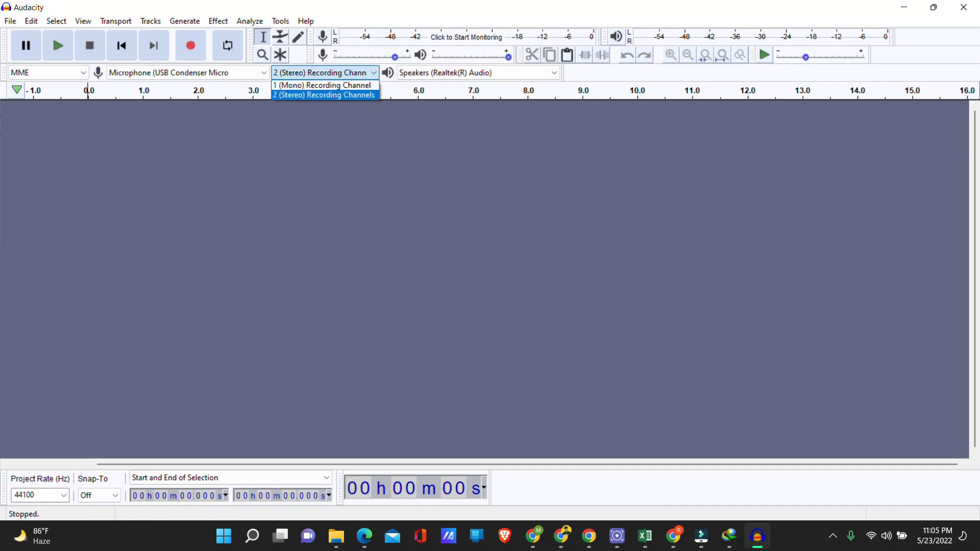
{"action": "left_click", "coordinate": [327, 72]}
{"action": "left_click", "coordinate": [437, 73]}
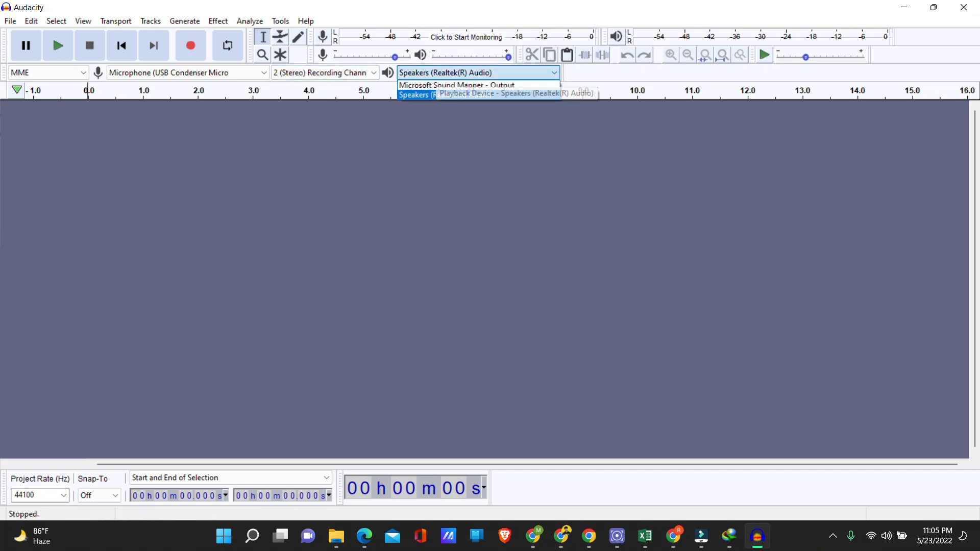
{"action": "key", "text": "Return"}
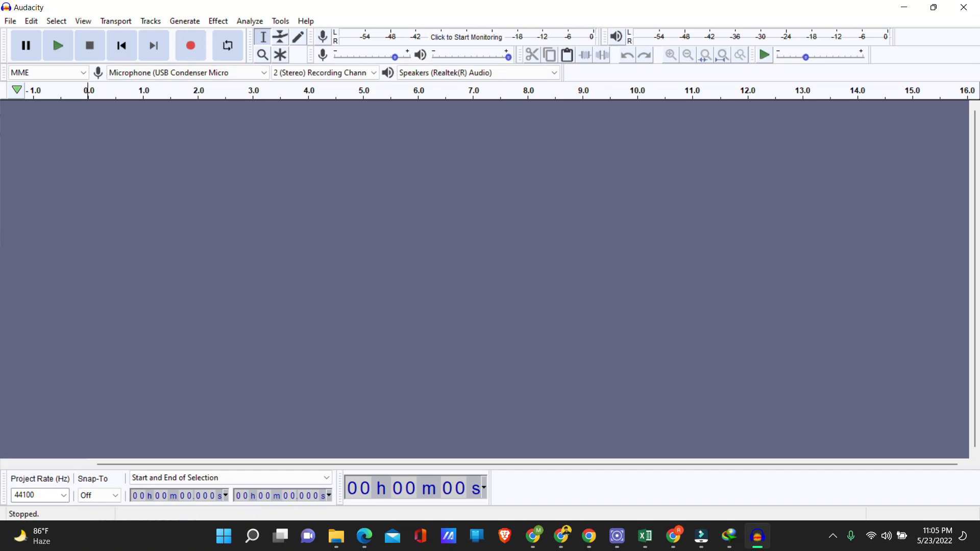
Restore the Audacity window to a smaller size and place it beside the Filmora video preview.
{"action": "left_click", "coordinate": [934, 7]}
{"action": "left_click_drag", "start_coordinate": [439, 76], "coordinate": [246, 40]}
{"action": "left_click_drag", "start_coordinate": [165, 39], "coordinate": [189, 31]}
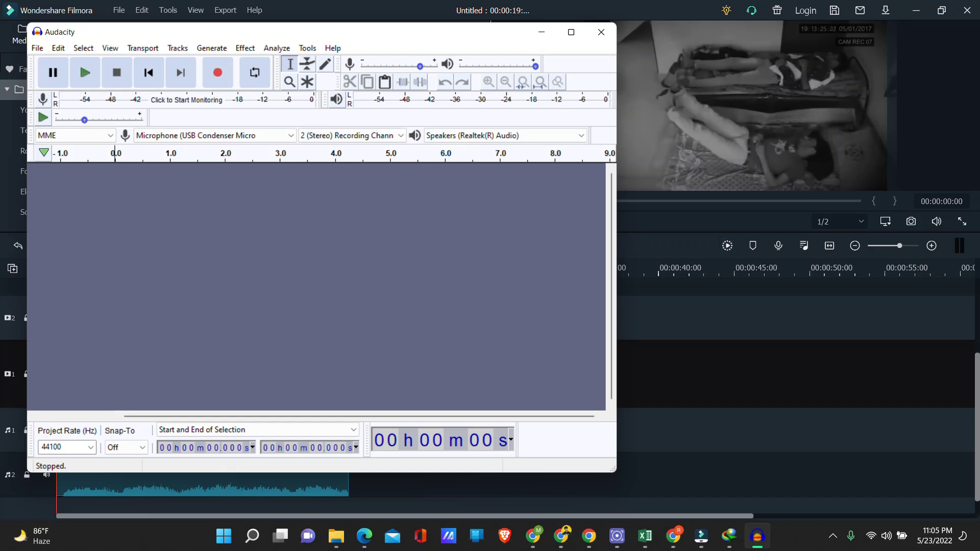
Play the Filmora timeline from the start, then switch to Audacity and start recording the voice-over.
{"action": "left_click", "coordinate": [735, 306]}
{"action": "left_click", "coordinate": [559, 221]}
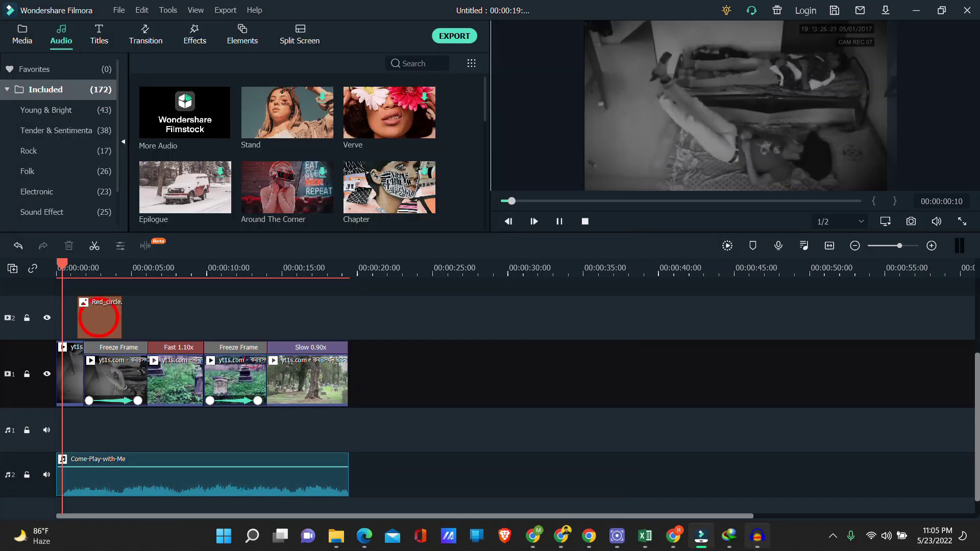
{"action": "left_click", "coordinate": [757, 536]}
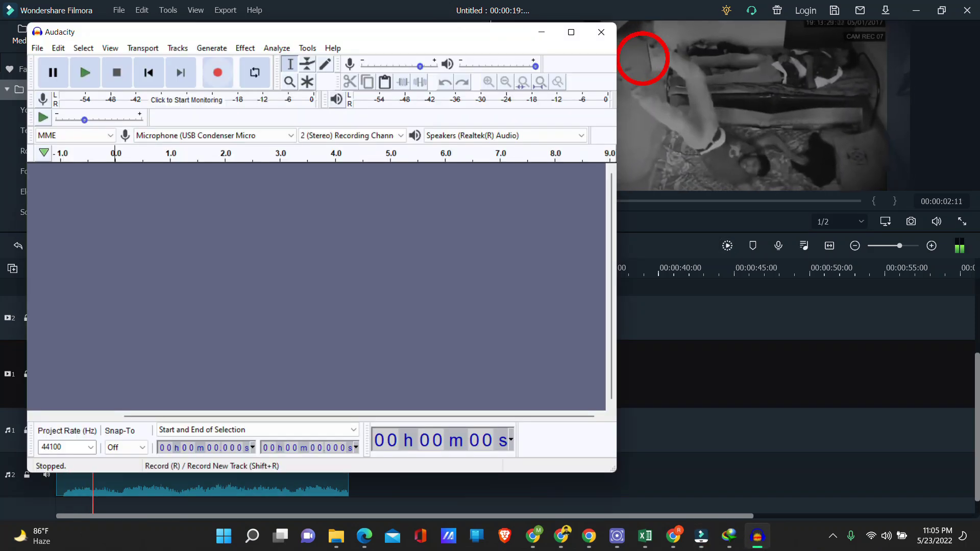
{"action": "left_click", "coordinate": [217, 73]}
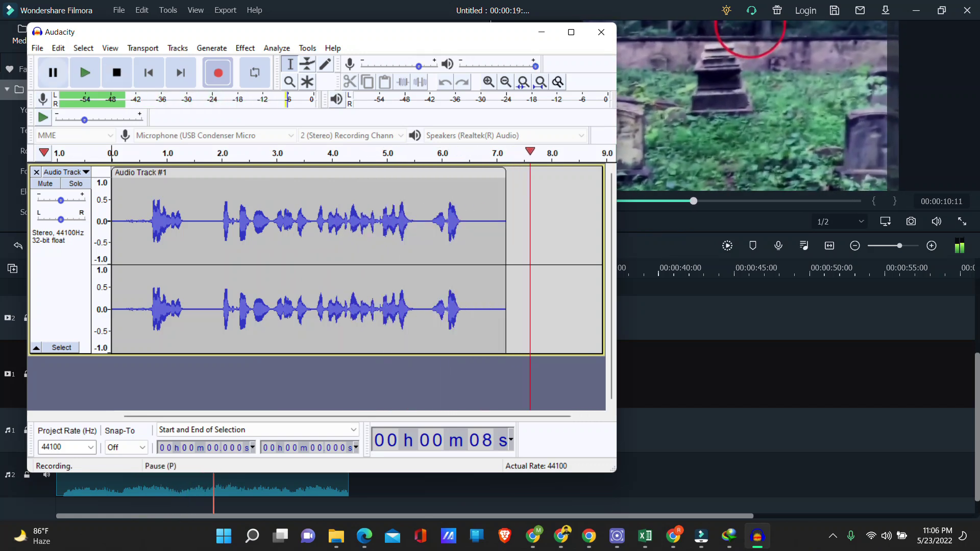
Pause the voice recording, pause the Filmora playback as well, and switch back to Audacity.
{"action": "left_click", "coordinate": [53, 73]}
{"action": "key", "text": "alt+Tab"}
{"action": "key", "text": "space"}
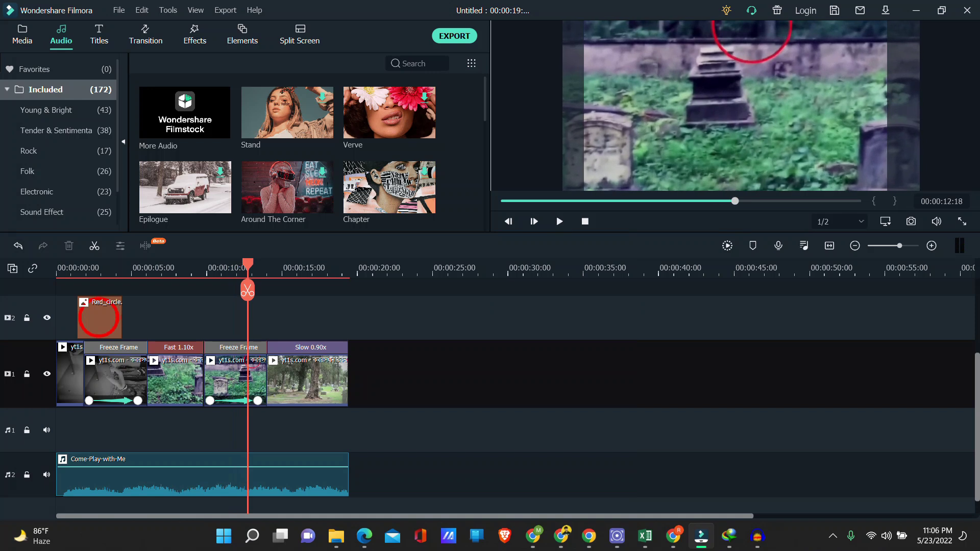
{"action": "left_click", "coordinate": [757, 536]}
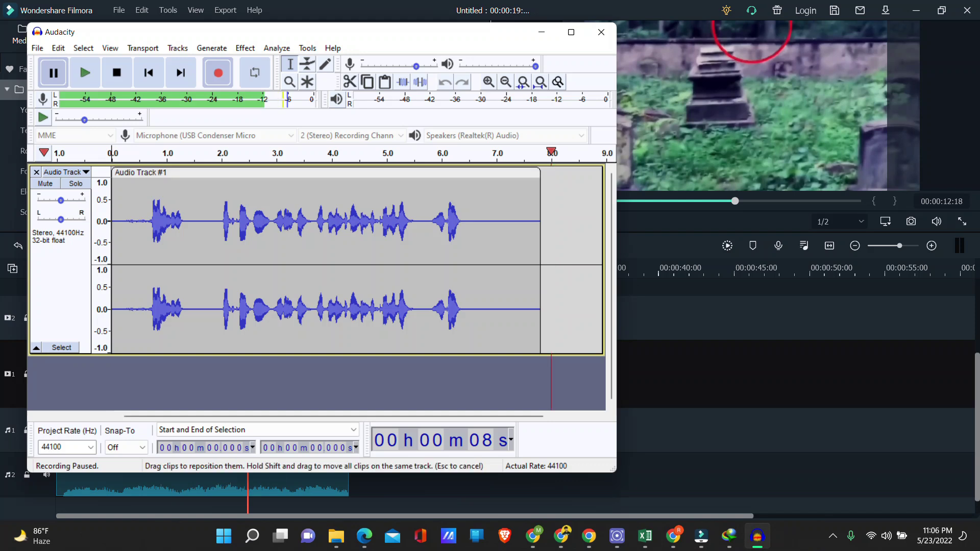
Delete the paused voice-over recording's audio track.
{"action": "left_click", "coordinate": [53, 255]}
{"action": "left_click", "coordinate": [37, 172]}
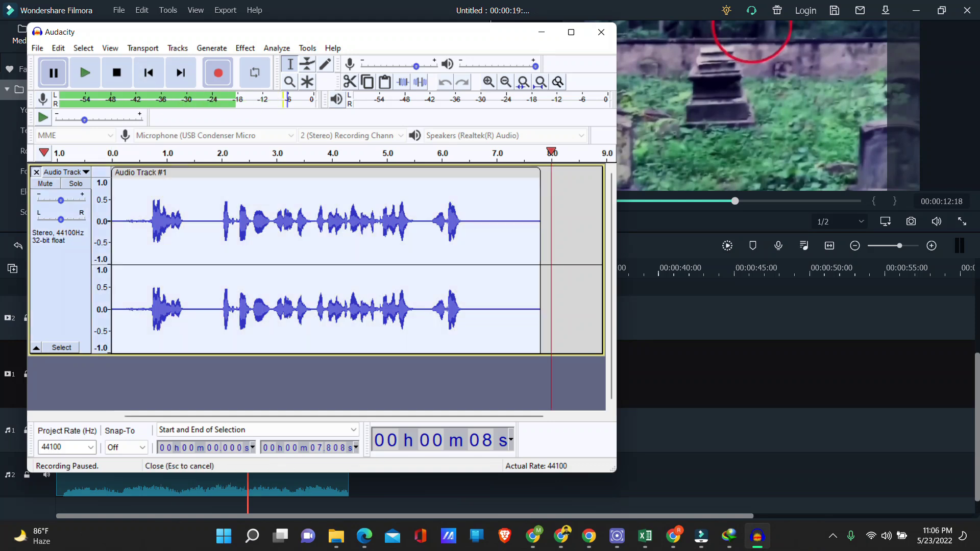
{"action": "key", "text": "p"}
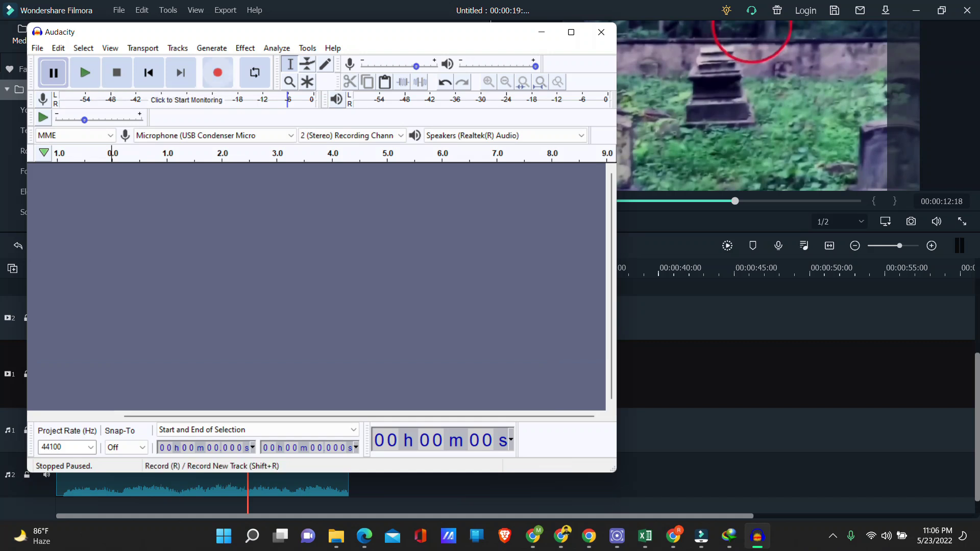
{"action": "left_click", "coordinate": [217, 73]}
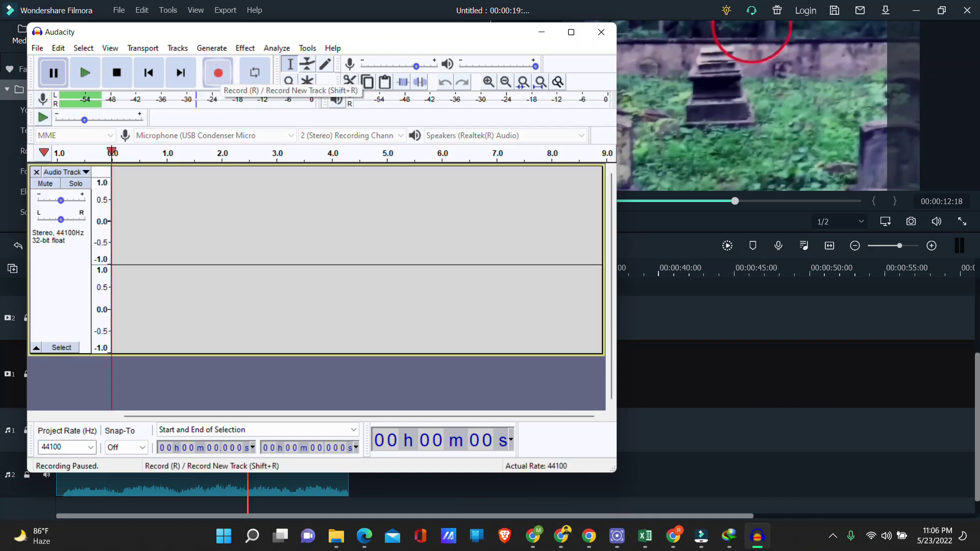
{"action": "left_click", "coordinate": [53, 72]}
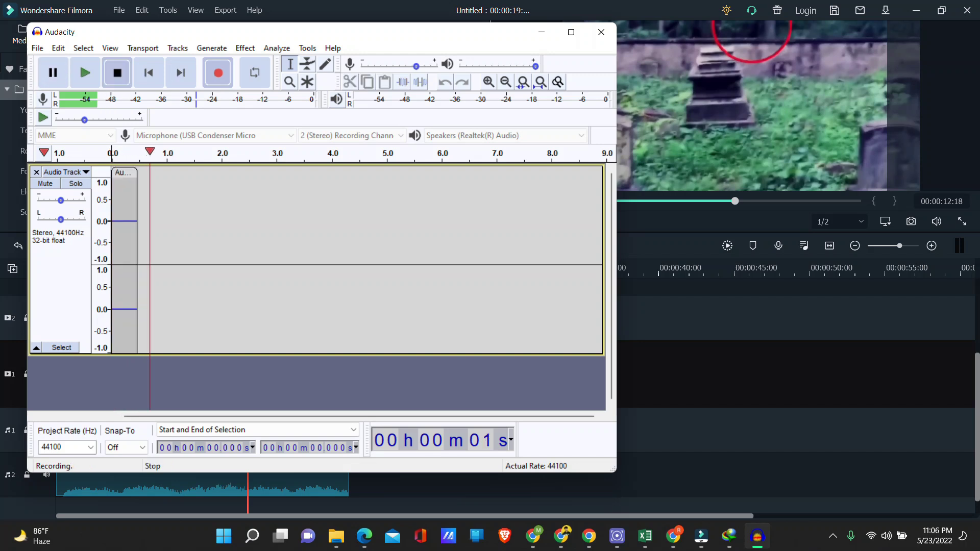
{"action": "left_click", "coordinate": [117, 73]}
{"action": "left_click", "coordinate": [61, 286]}
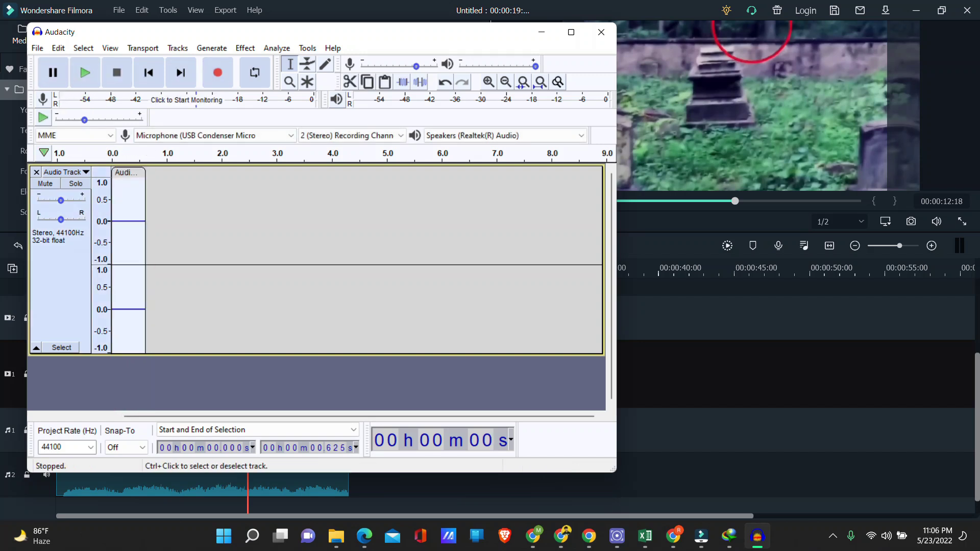
{"action": "key", "text": "Delete"}
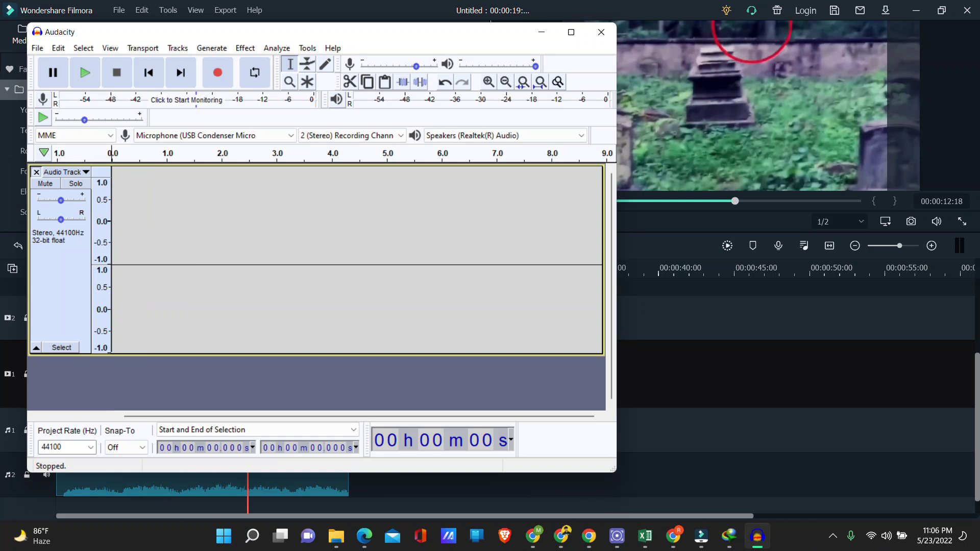
{"action": "left_click", "coordinate": [37, 172]}
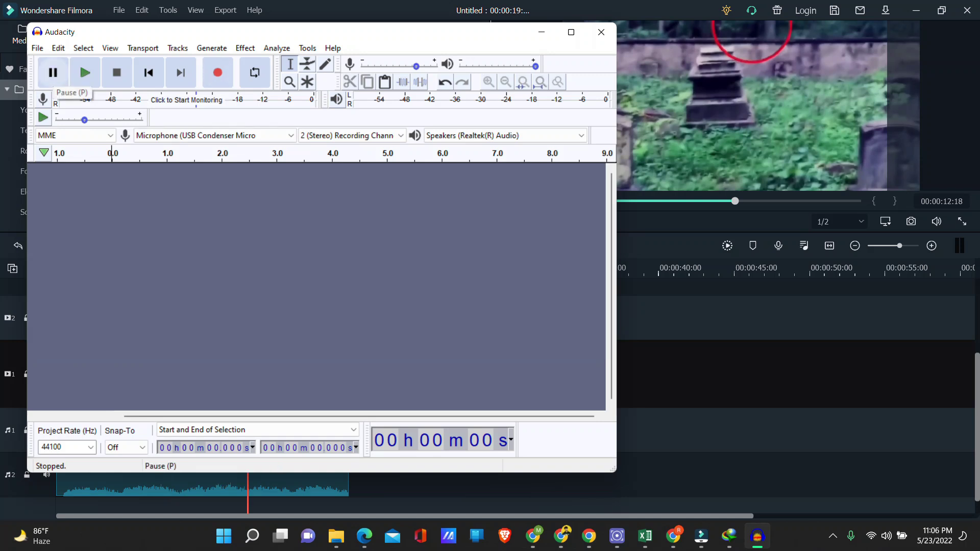
Record a new stereo voice-over take about 17 seconds long, then stop the recording.
{"action": "left_click", "coordinate": [218, 72]}
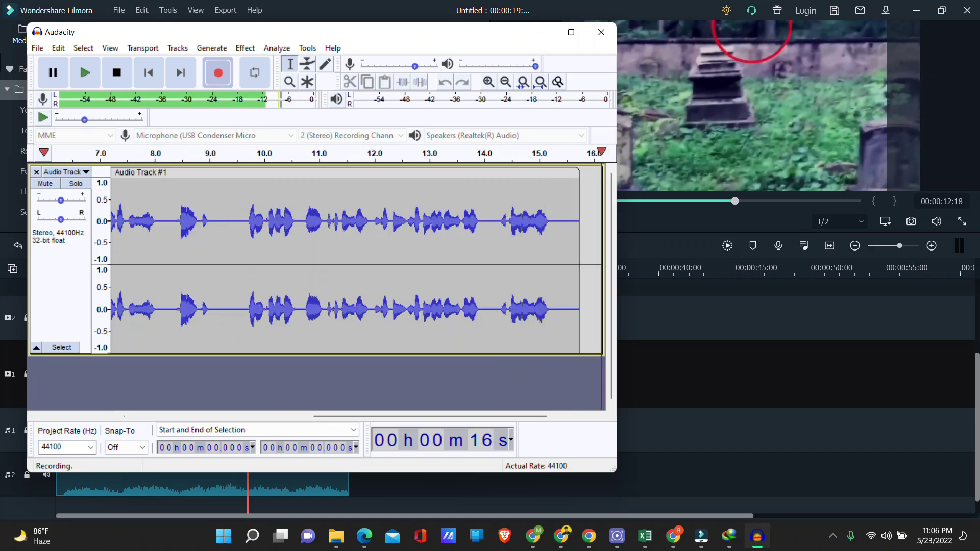
{"action": "left_click", "coordinate": [53, 72]}
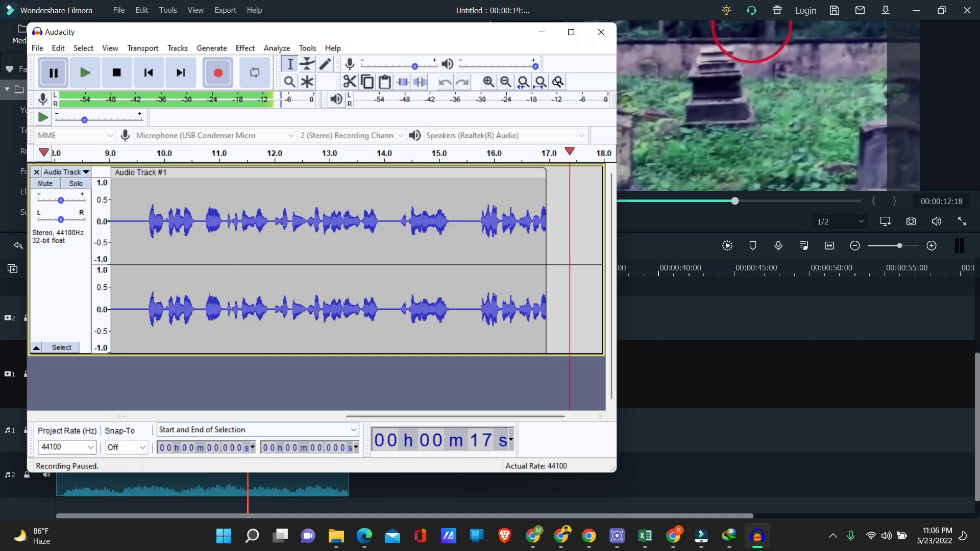
{"action": "left_click_drag", "start_coordinate": [373, 416], "coordinate": [148, 417]}
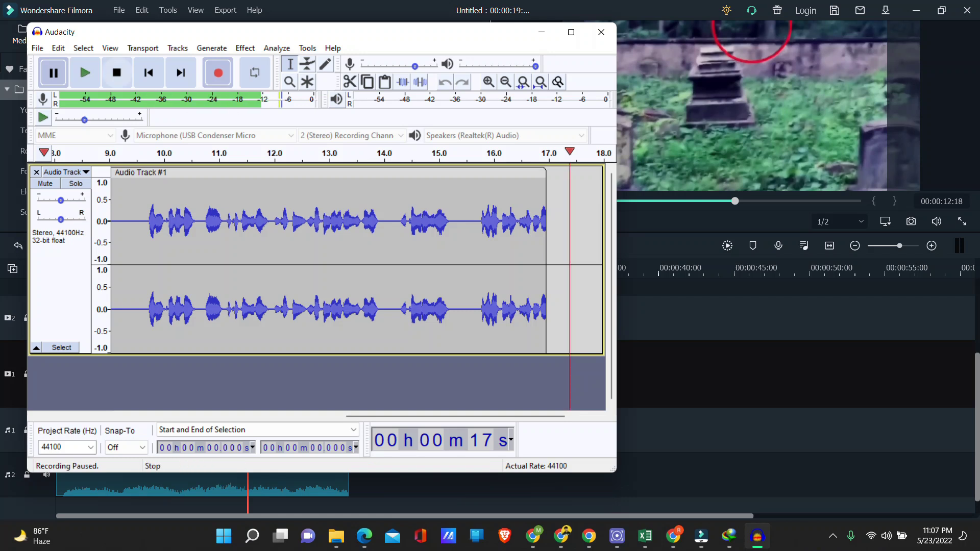
{"action": "left_click", "coordinate": [117, 73]}
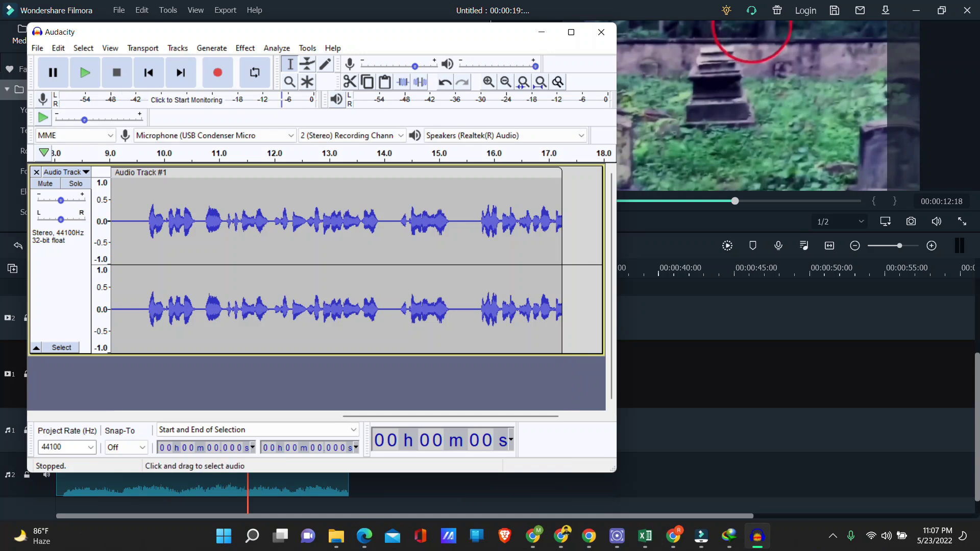
Maximize the Audacity window and apply Filter Curve EQ with the Treble Boost factory preset to the whole voice-over track.
{"action": "left_click", "coordinate": [60, 278]}
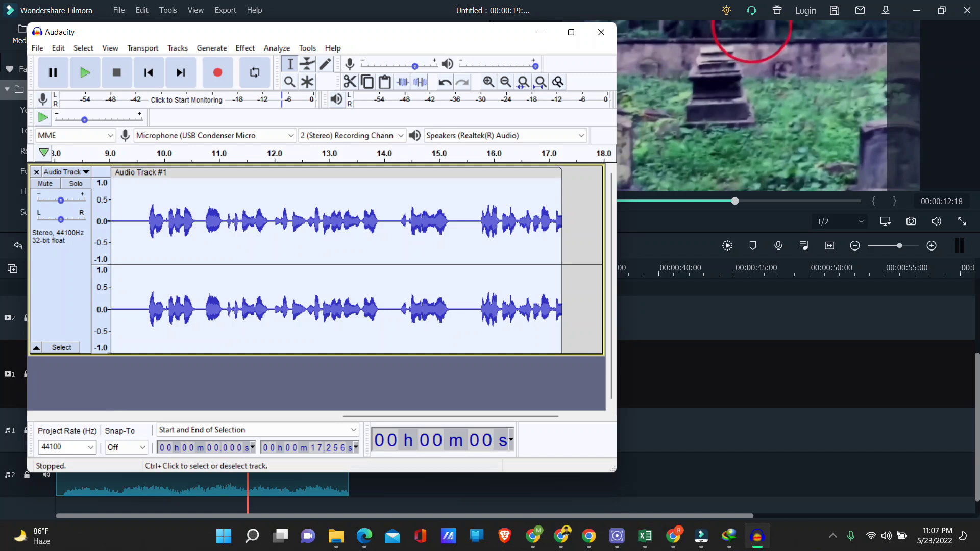
{"action": "left_click", "coordinate": [571, 32]}
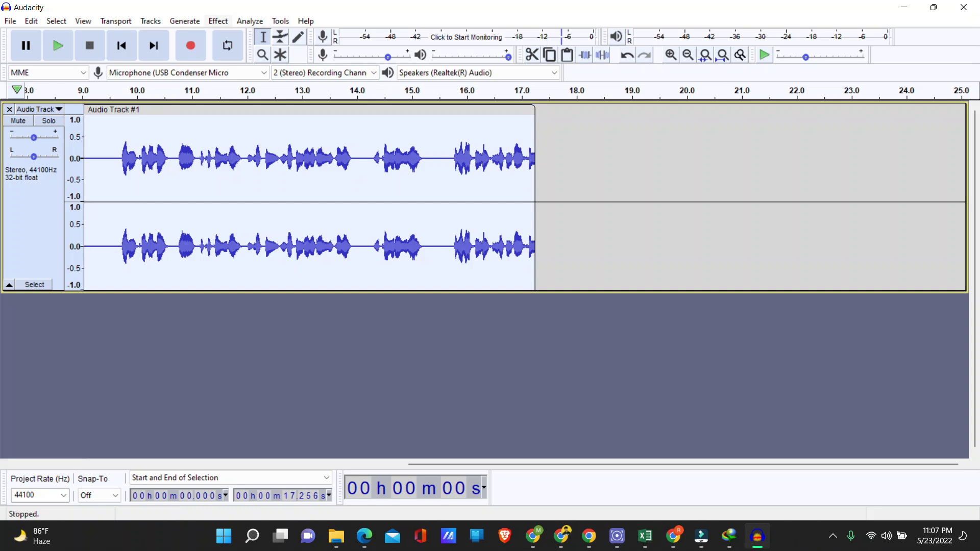
{"action": "left_click", "coordinate": [218, 21]}
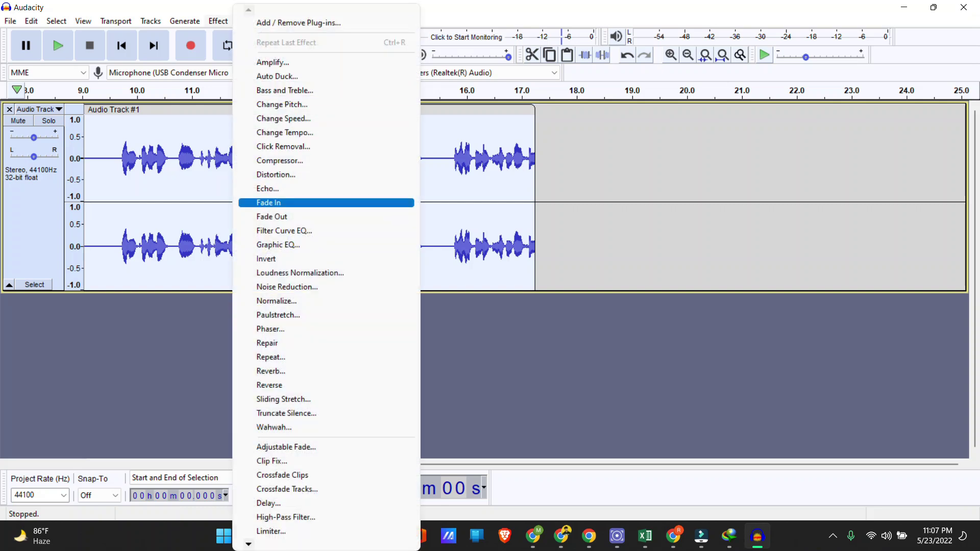
{"action": "key", "text": "Return"}
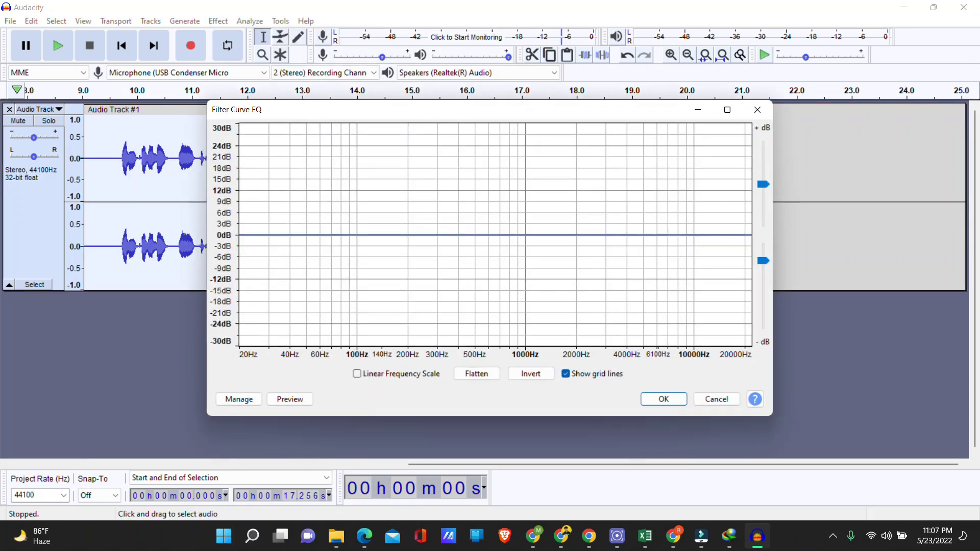
{"action": "key", "text": "space"}
{"action": "key", "text": "Up"}
{"action": "key", "text": "Up"}
{"action": "key", "text": "Up"}
{"action": "key", "text": "Up"}
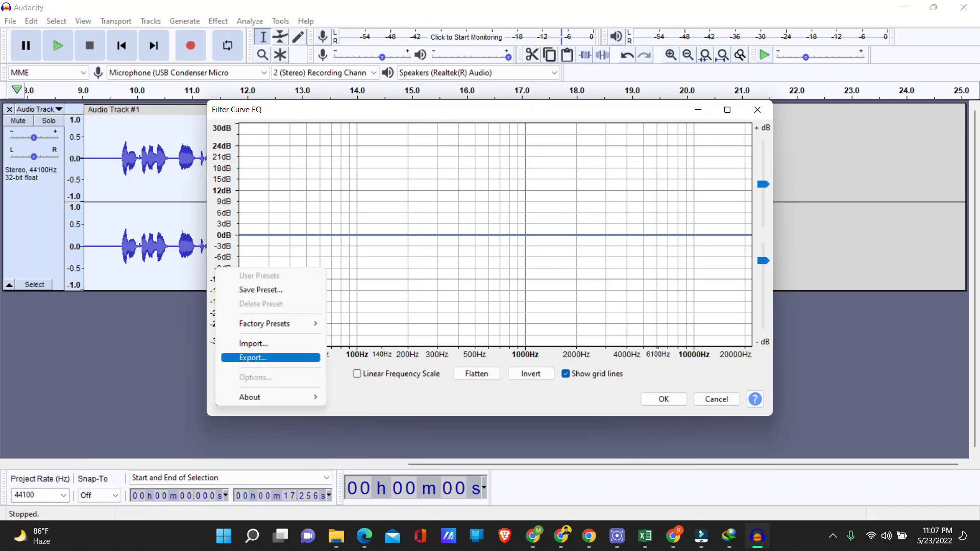
{"action": "key", "text": "Right"}
{"action": "key", "text": "Down"}
{"action": "key", "text": "Down"}
{"action": "key", "text": "Down"}
{"action": "key", "text": "Down"}
{"action": "key", "text": "Down"}
{"action": "key", "text": "Down"}
{"action": "key", "text": "Down"}
{"action": "key", "text": "Down"}
{"action": "key", "text": "Down"}
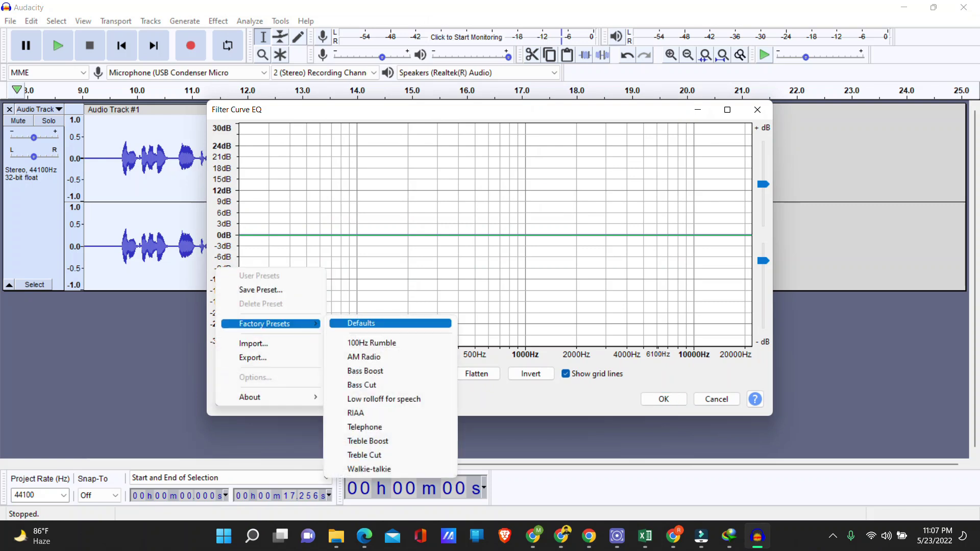
{"action": "key", "text": "Return"}
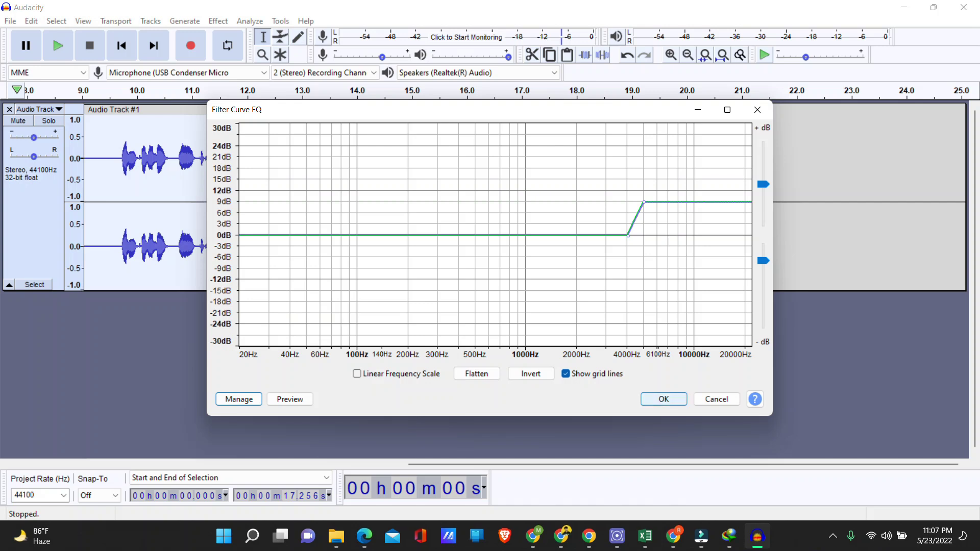
{"action": "key", "text": "Return"}
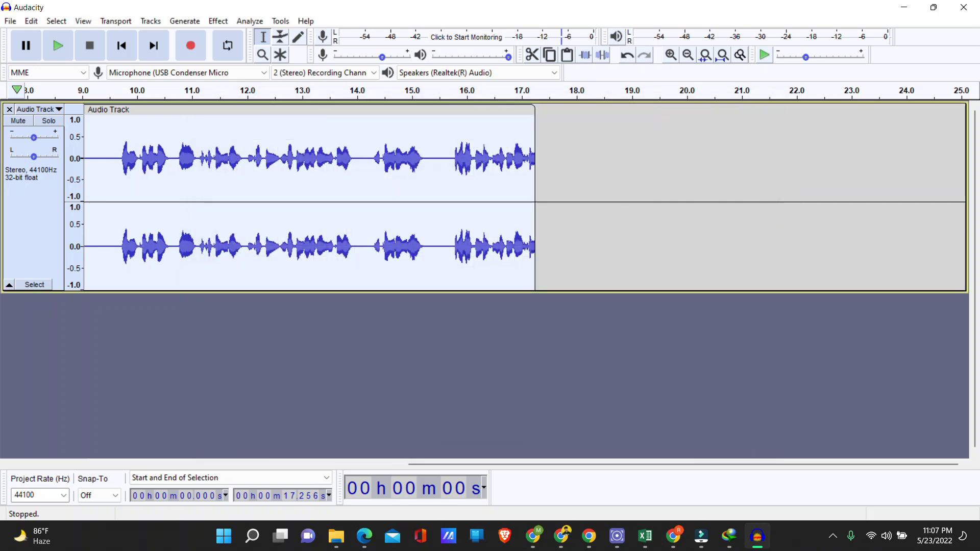
Apply Filter Curve EQ with the Bass Boost factory preset to the selected voice-over track.
{"action": "left_click", "coordinate": [217, 20]}
{"action": "key", "text": "Up"}
{"action": "key", "text": "Return"}
{"action": "left_click", "coordinate": [239, 399]}
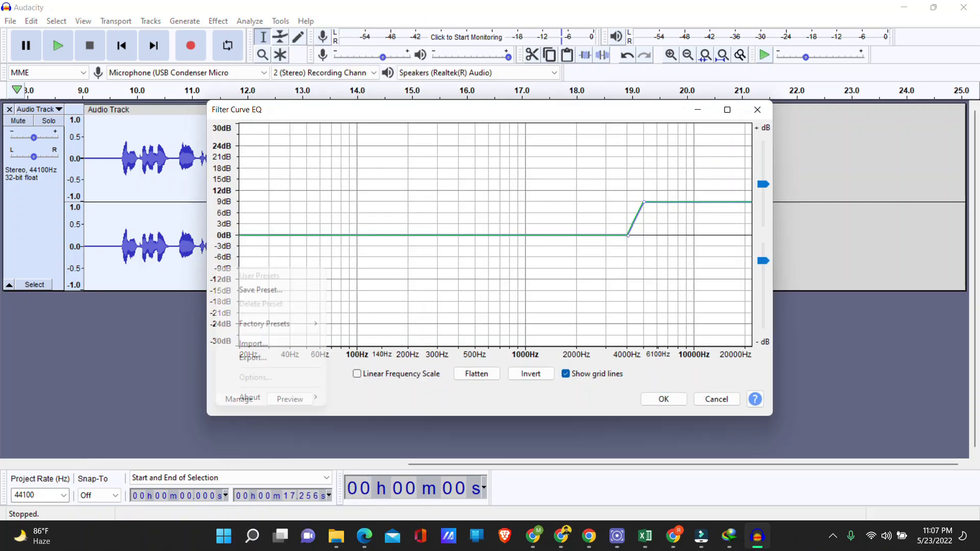
{"action": "mouse_move", "coordinate": [271, 323]}
{"action": "key", "text": "Down"}
{"action": "key", "text": "Down"}
{"action": "key", "text": "Down"}
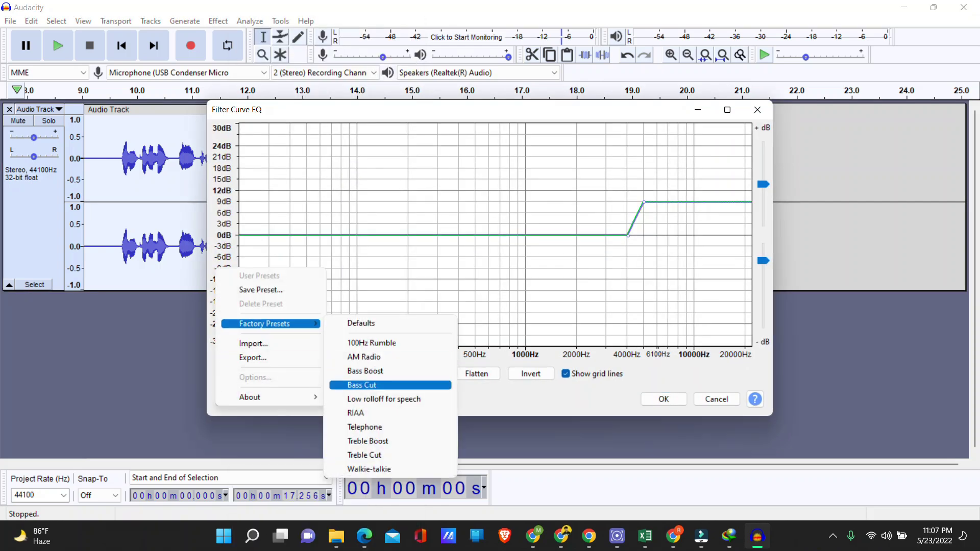
{"action": "key", "text": "Up"}
{"action": "key", "text": "Return"}
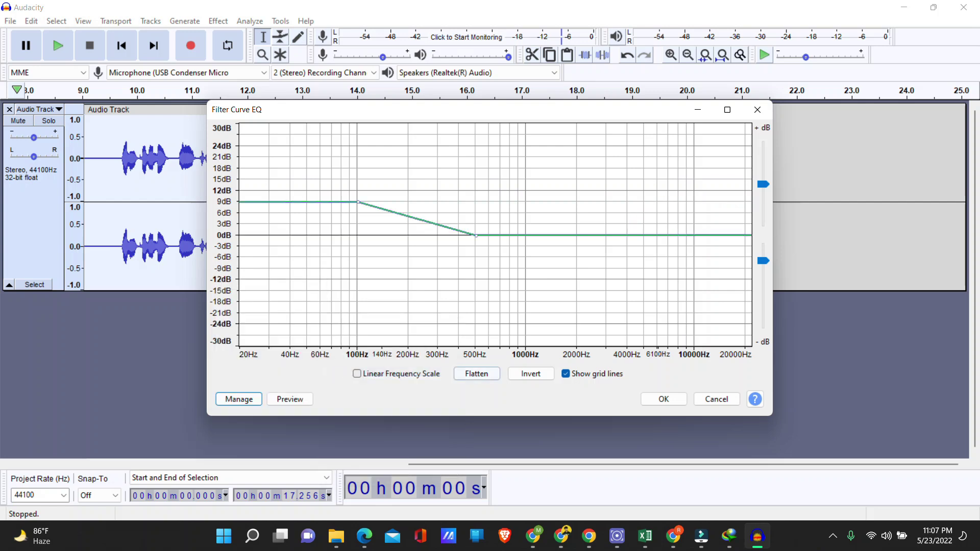
{"action": "left_click", "coordinate": [664, 399]}
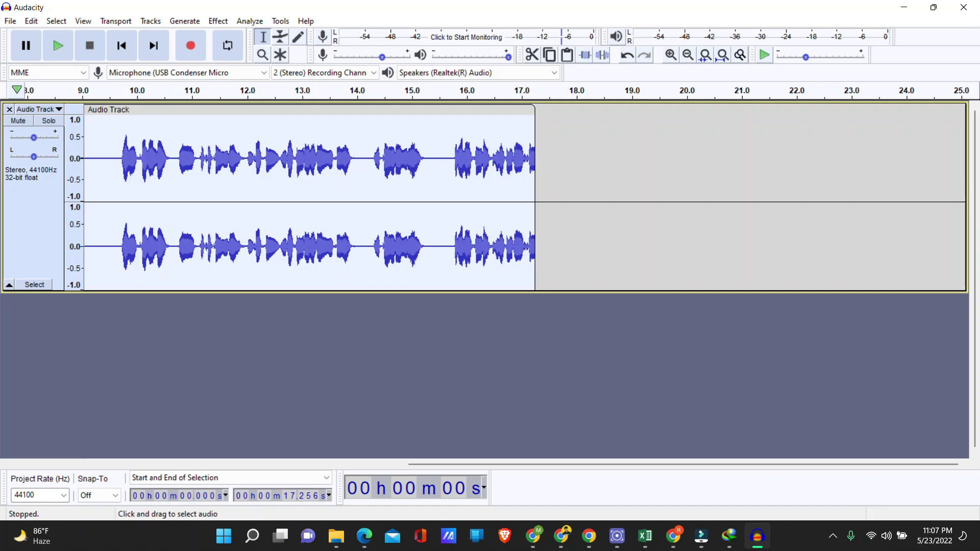
Apply the Compressor to the voice-over with a -12 dB threshold, -40 dB noise floor and 2:1 ratio.
{"action": "left_click", "coordinate": [218, 21]}
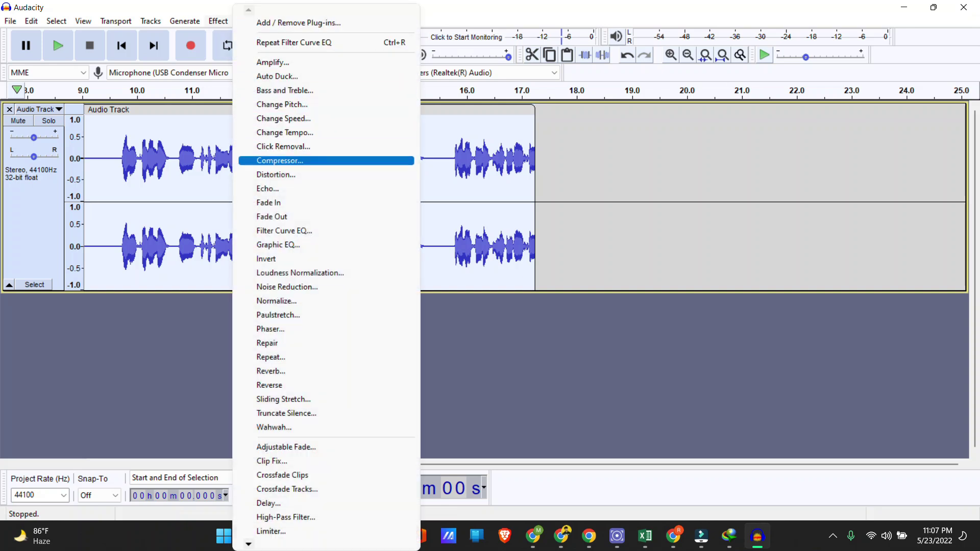
{"action": "key", "text": "Return"}
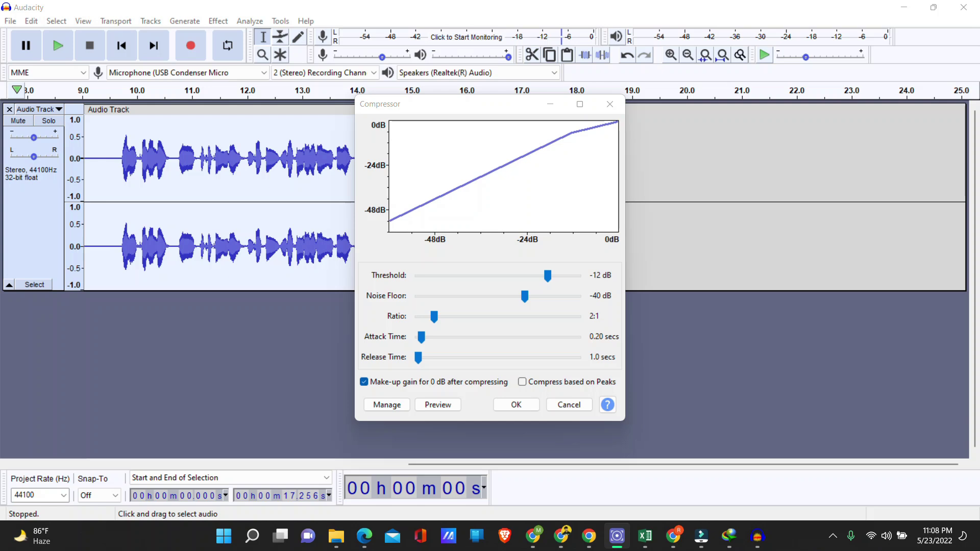
{"action": "left_click", "coordinate": [516, 405]}
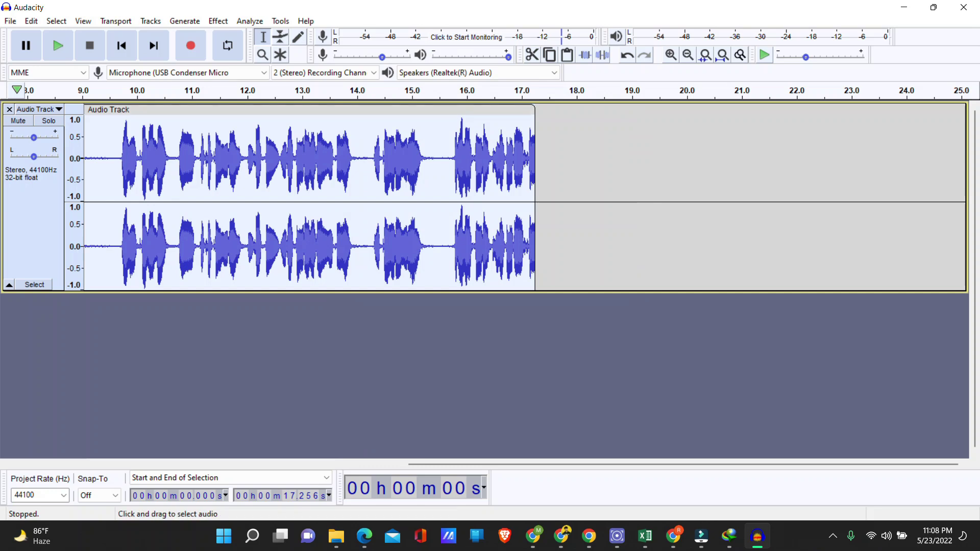
Apply TDR Nova to the voice-over with band I at about -7.7 dB, 71 Hz and band III at about -6.3 dB, 2054 Hz.
{"action": "left_click", "coordinate": [218, 21]}
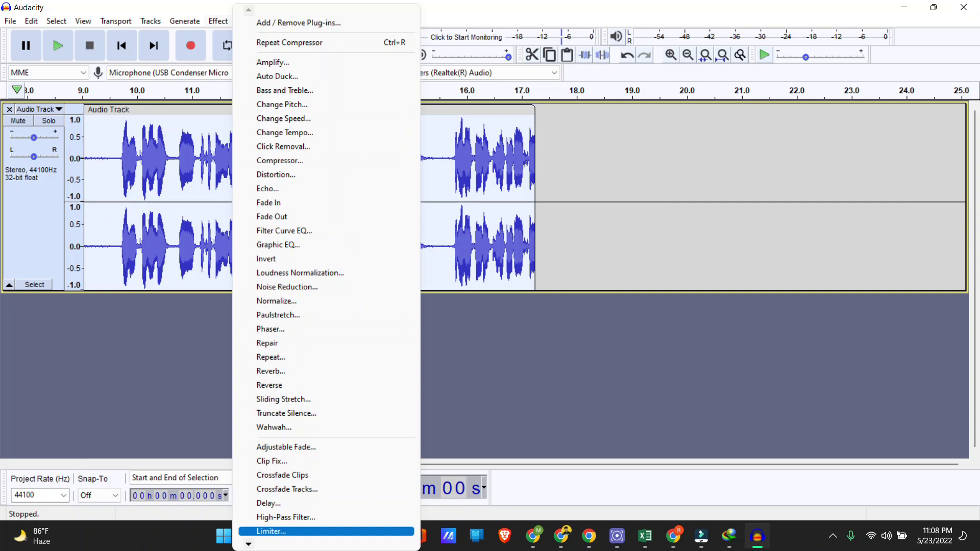
{"action": "mouse_move", "coordinate": [249, 544]}
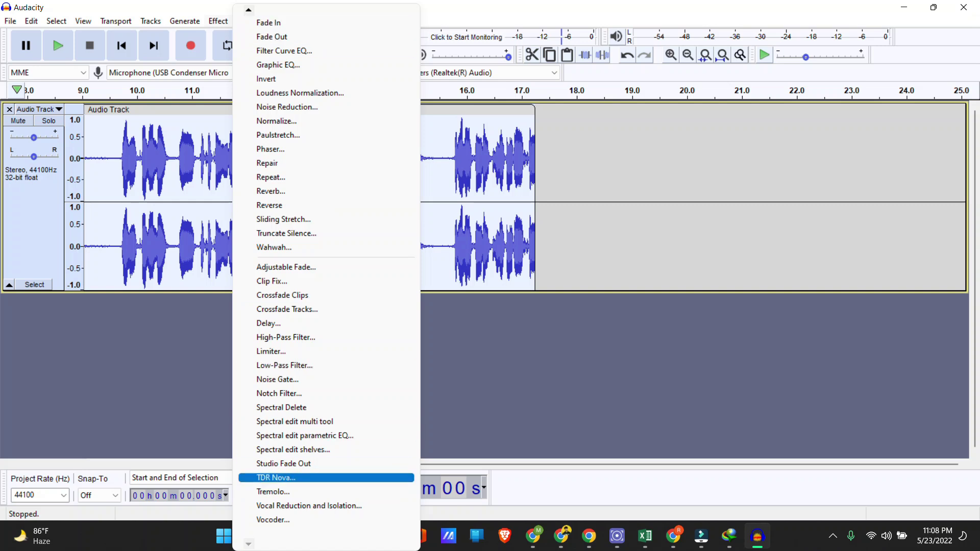
{"action": "key", "text": "Return"}
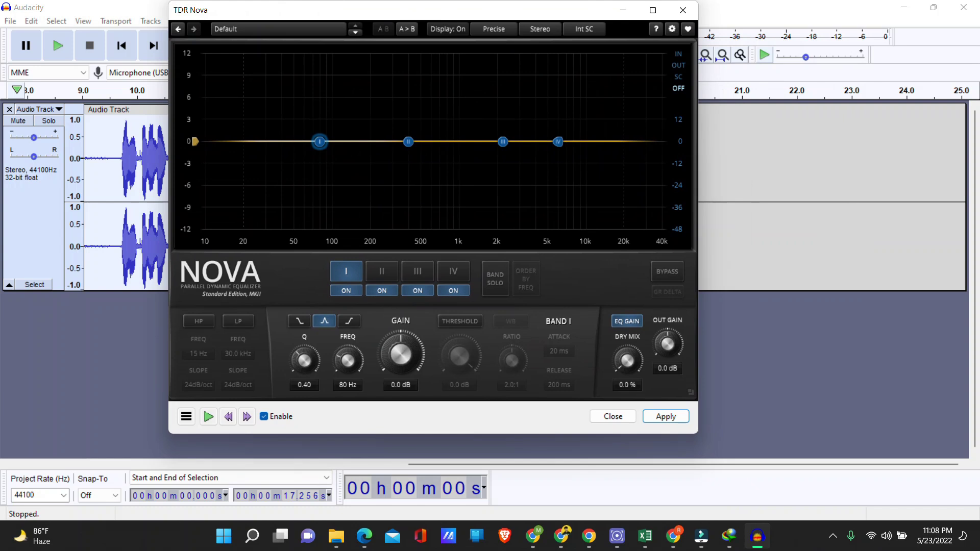
{"action": "left_click_drag", "start_coordinate": [320, 141], "coordinate": [312, 197]}
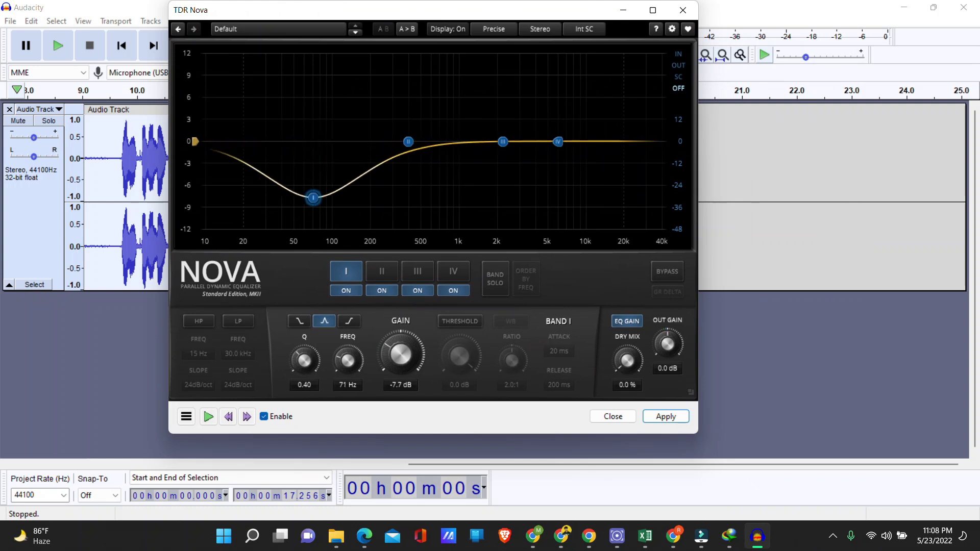
{"action": "left_click_drag", "start_coordinate": [503, 141], "coordinate": [499, 186]}
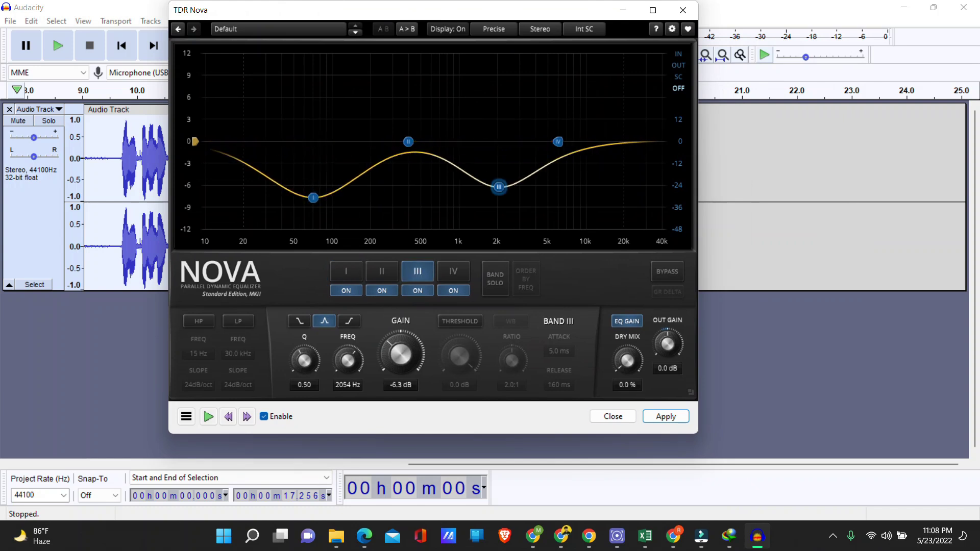
{"action": "left_click", "coordinate": [666, 417]}
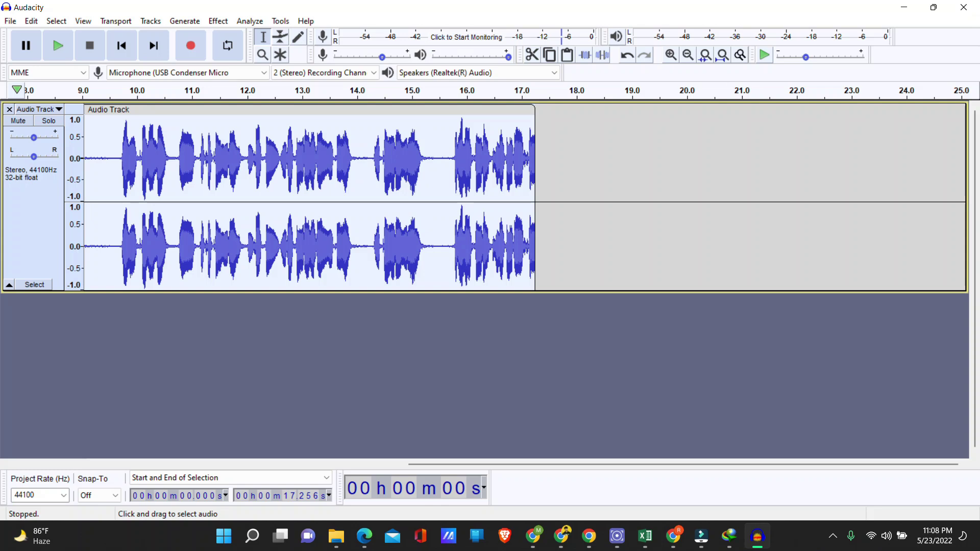
{"action": "left_click_drag", "start_coordinate": [122, 153], "coordinate": [336, 153]}
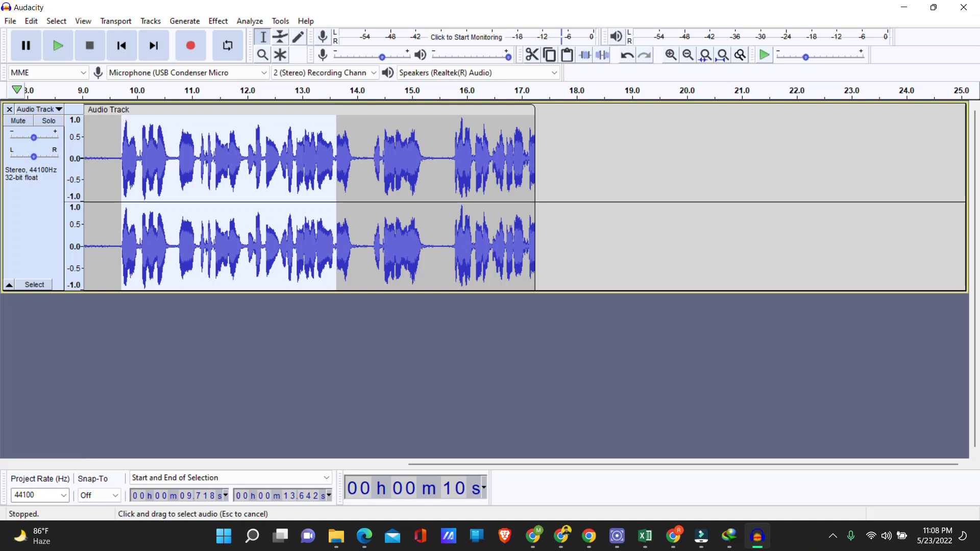
{"action": "left_click_drag", "start_coordinate": [337, 153], "coordinate": [349, 153]}
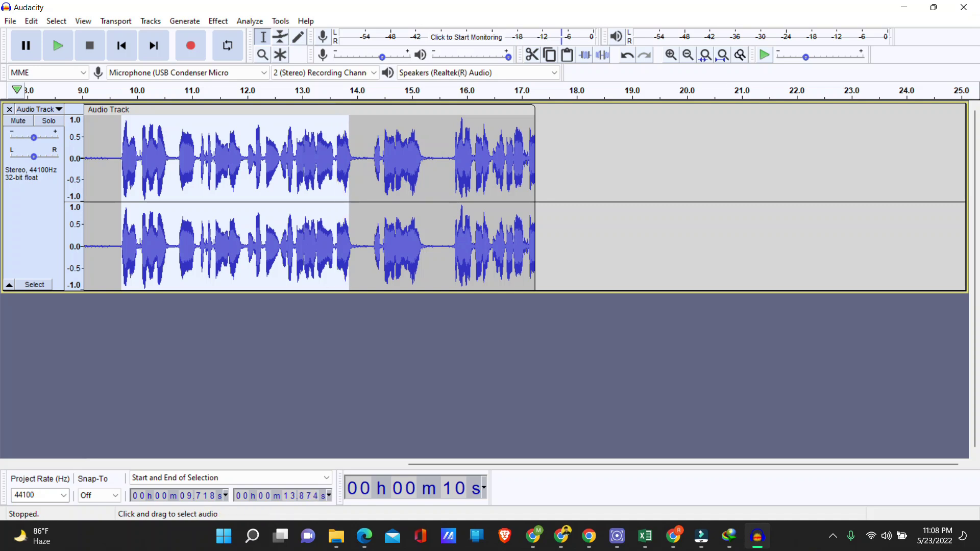
{"action": "left_click", "coordinate": [33, 219]}
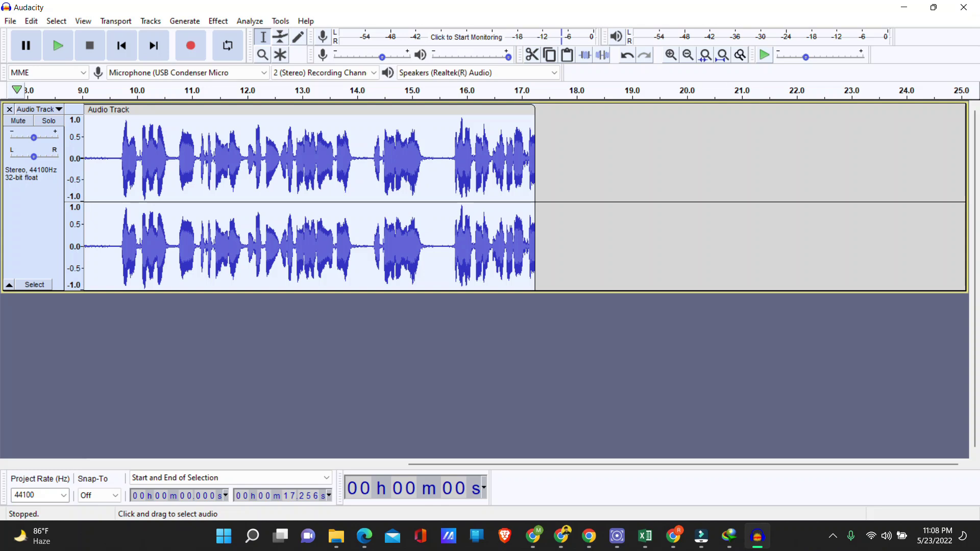
Examine the silent gaps near 15.2–15.8 s and 9.0–9.7 s against the speech near 14.5–15.2 s in the voice-over.
{"action": "left_click_drag", "start_coordinate": [453, 153], "coordinate": [425, 153]}
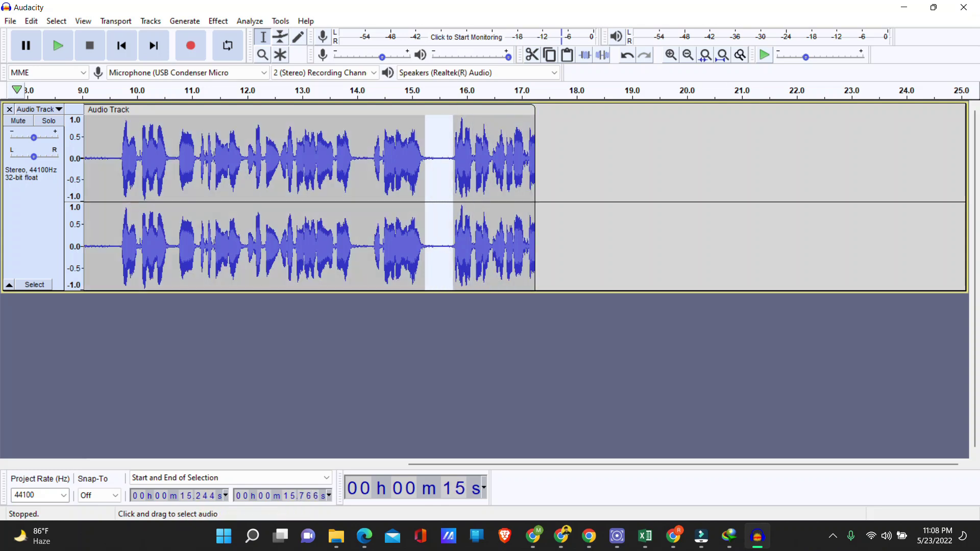
{"action": "left_click_drag", "start_coordinate": [382, 153], "coordinate": [423, 153]}
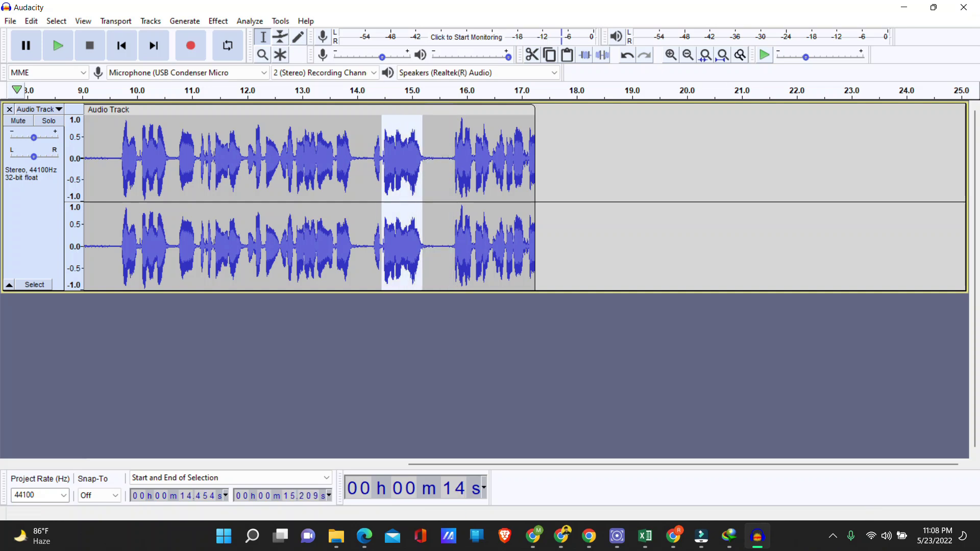
{"action": "left_click_drag", "start_coordinate": [123, 153], "coordinate": [217, 154]}
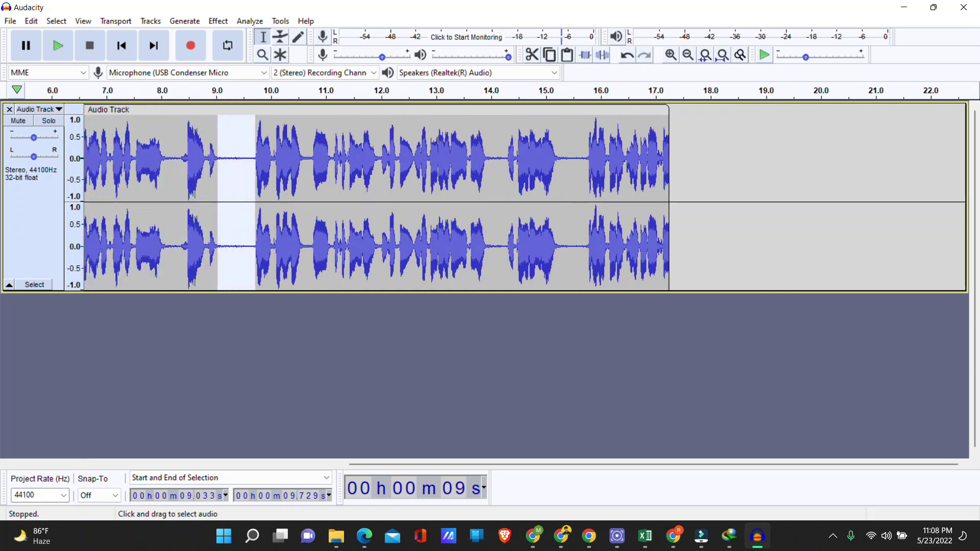
Switch to Facebook in Edge, send "aseni" in the open group chat, and return to Audacity.
{"action": "left_click", "coordinate": [364, 536]}
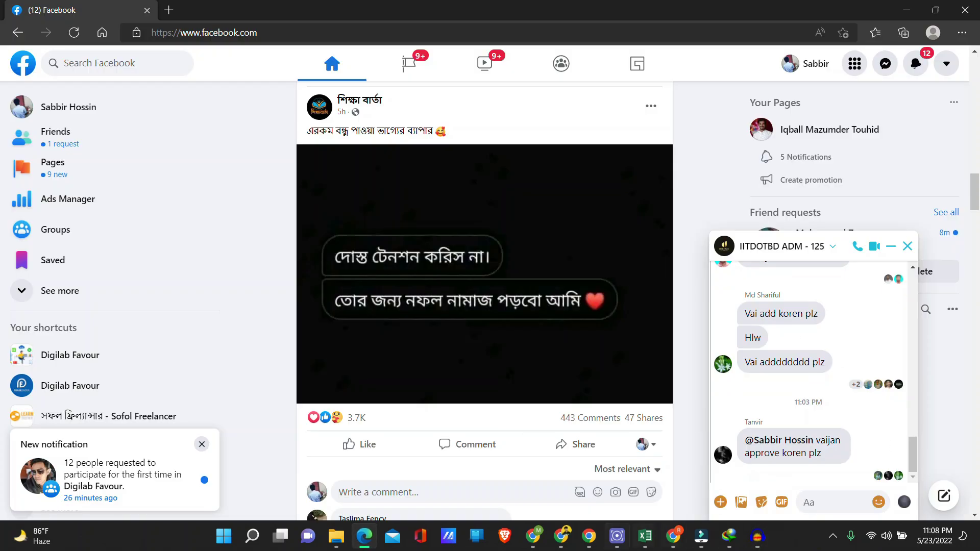
{"action": "left_click", "coordinate": [561, 536]}
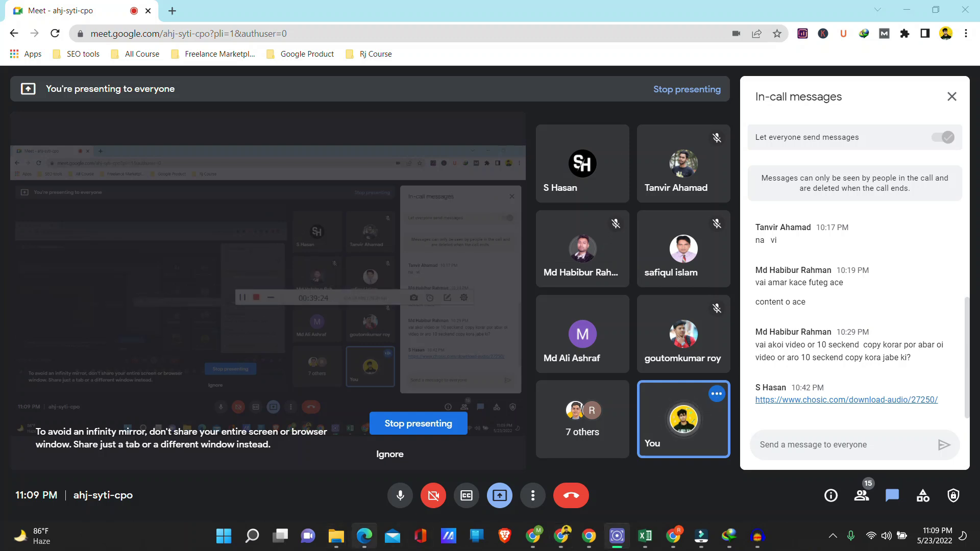
{"action": "left_click", "coordinate": [364, 536]}
{"action": "type", "text": "aseni"}
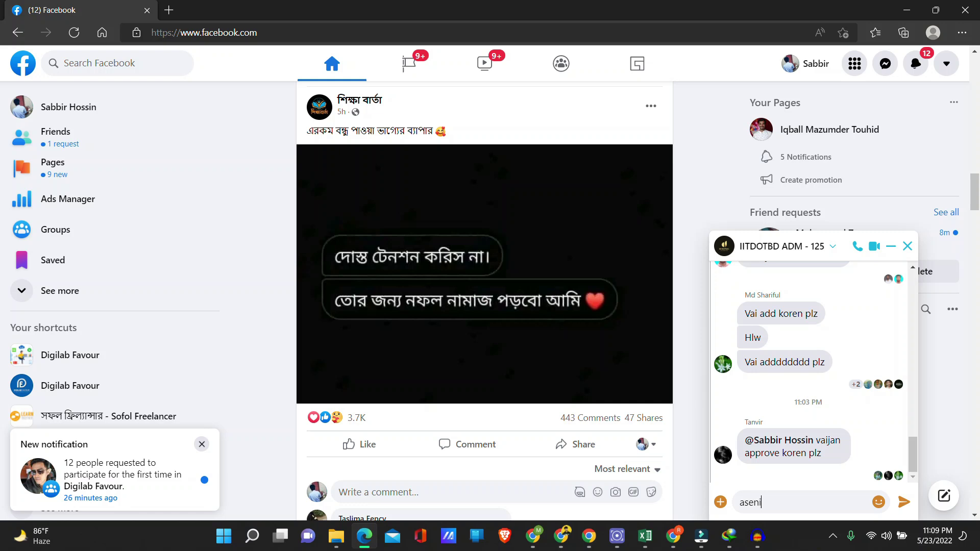
{"action": "key", "text": "Return"}
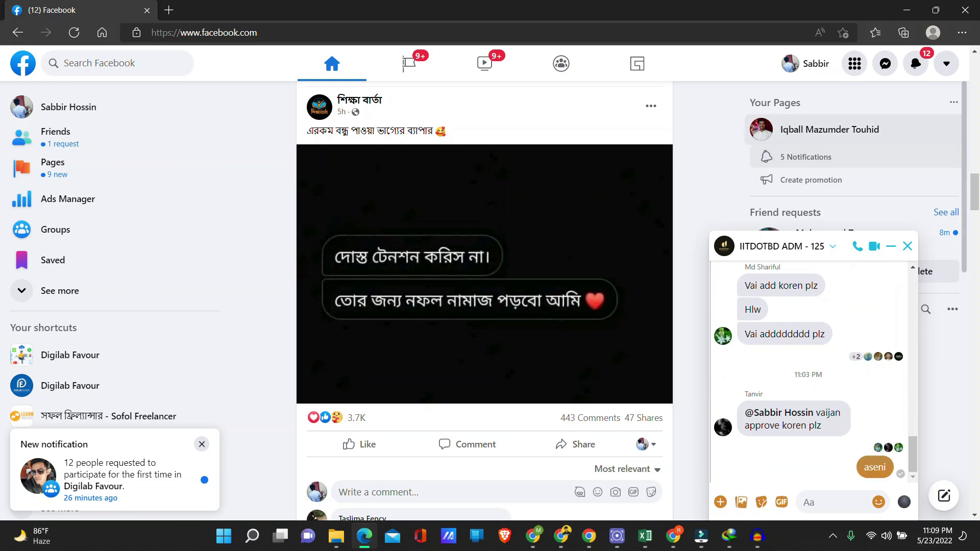
{"action": "left_click", "coordinate": [907, 10]}
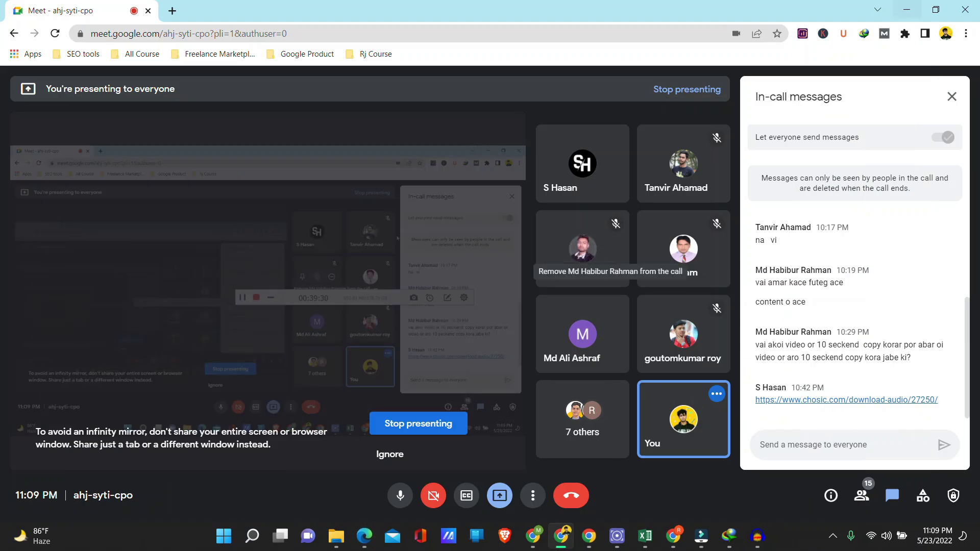
{"action": "left_click", "coordinate": [906, 9]}
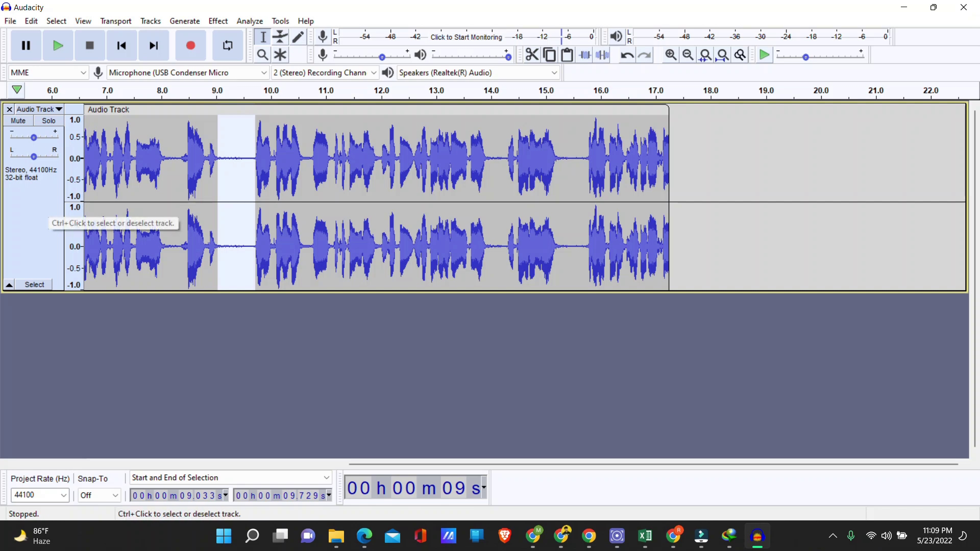
Capture a Noise Reduction noise profile from the silent gap between about 9.0 and 9.7 s of the voice-over.
{"action": "key", "text": "ctrl+a"}
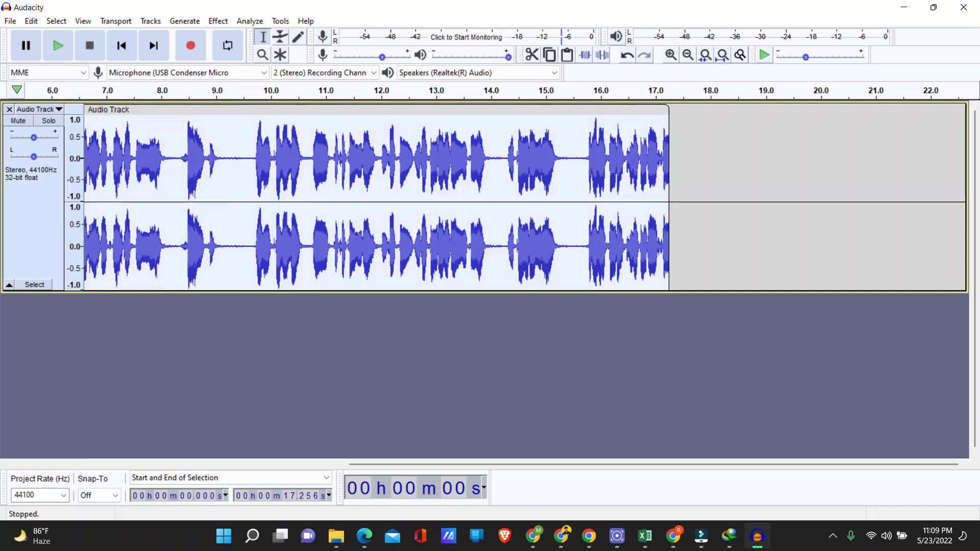
{"action": "left_click", "coordinate": [670, 55]}
{"action": "left_click", "coordinate": [671, 55]}
{"action": "left_click", "coordinate": [671, 54]}
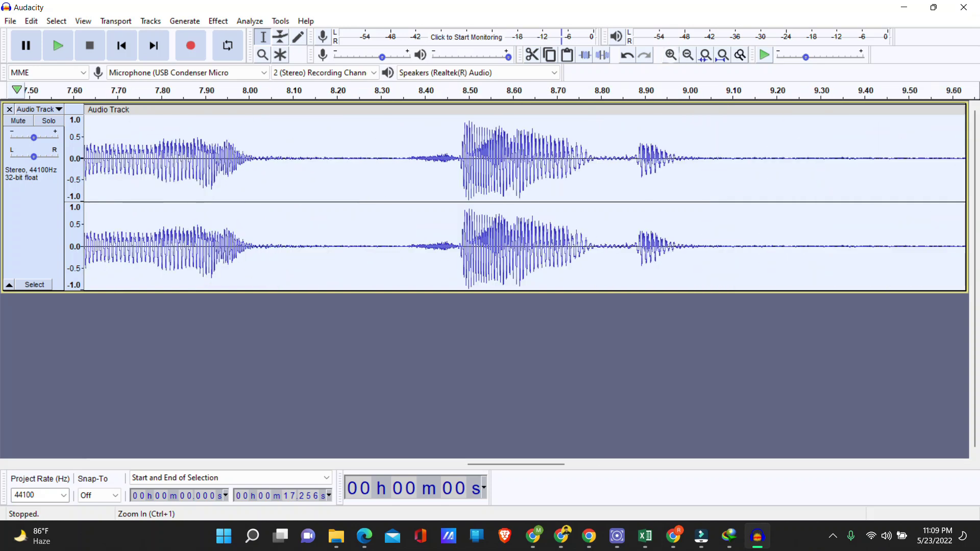
{"action": "left_click", "coordinate": [688, 54]}
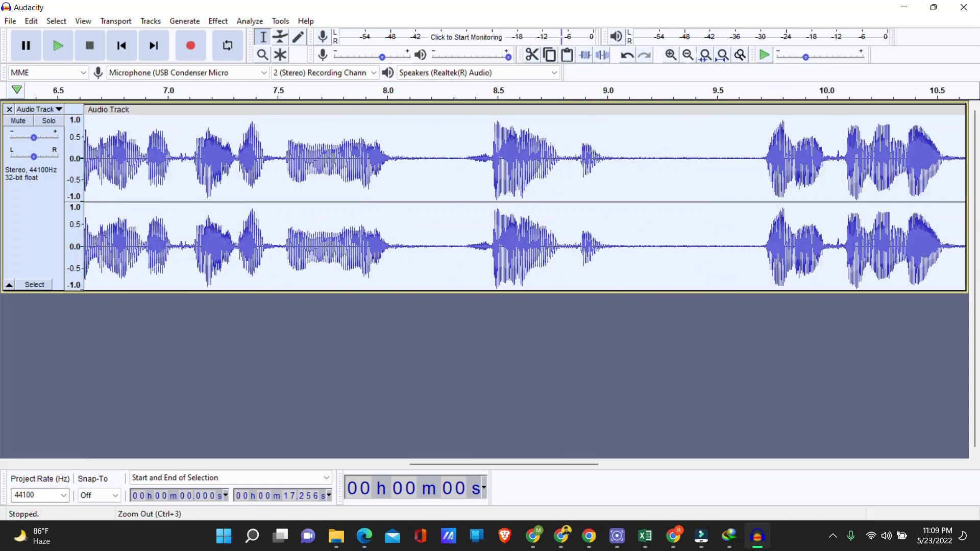
{"action": "left_click", "coordinate": [687, 55]}
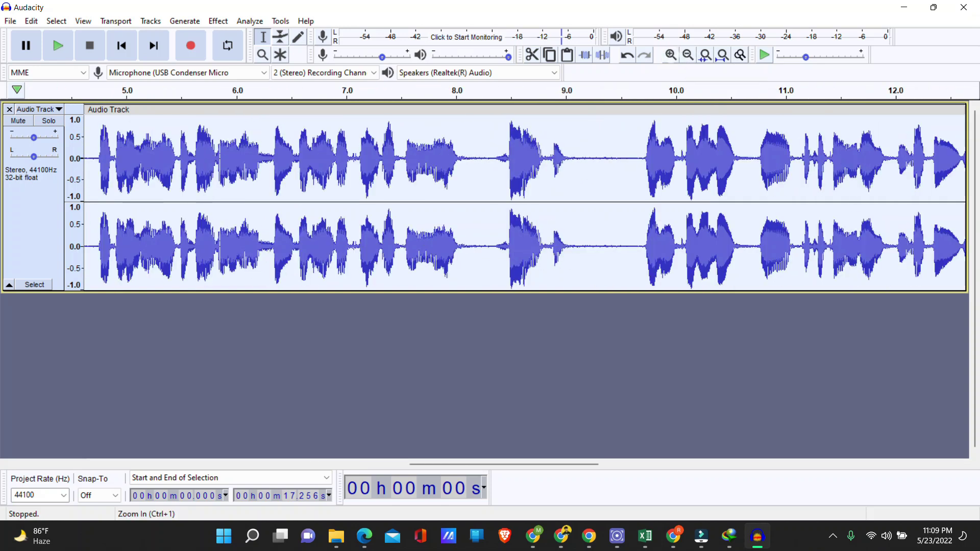
{"action": "left_click", "coordinate": [670, 55]}
{"action": "left_click", "coordinate": [687, 54]}
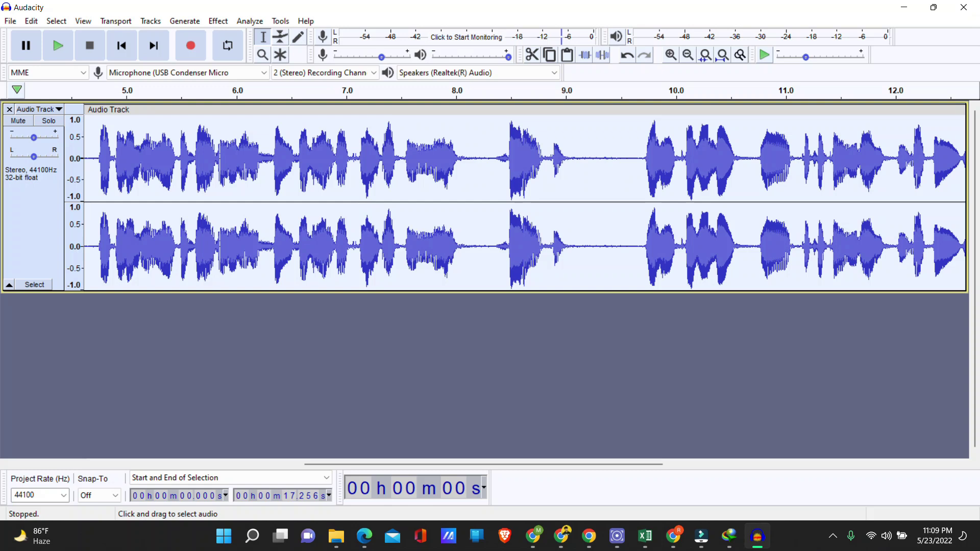
{"action": "left_click_drag", "start_coordinate": [568, 245], "coordinate": [646, 245]}
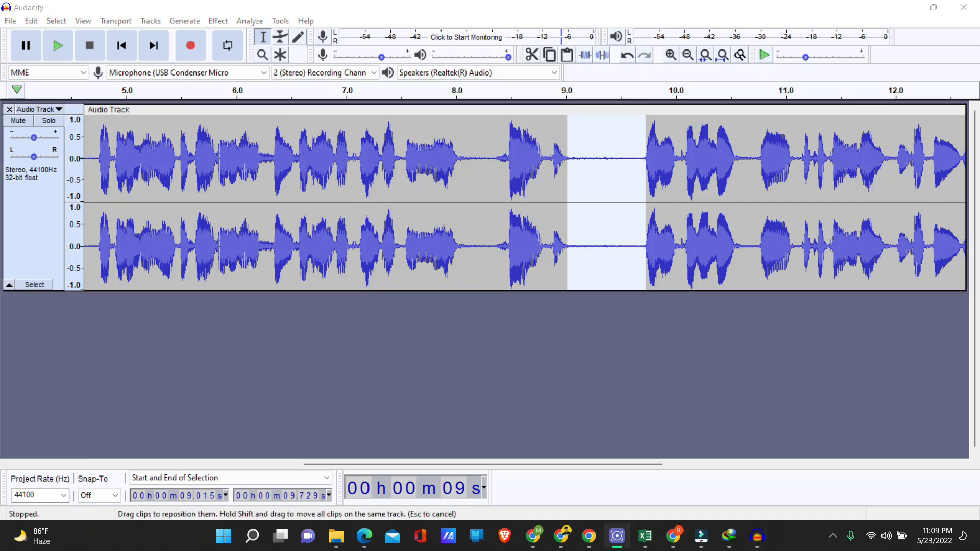
{"action": "left_click", "coordinate": [218, 21]}
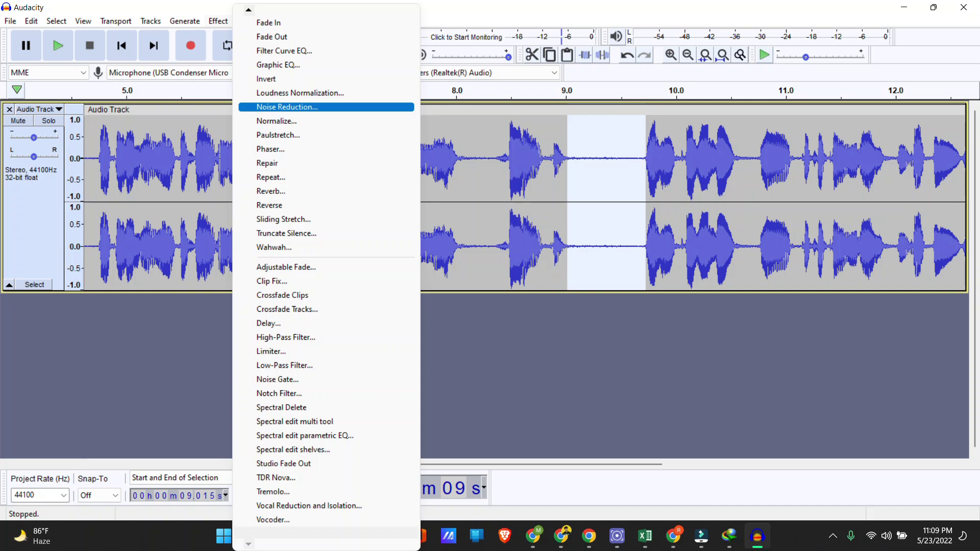
{"action": "left_click", "coordinate": [287, 107]}
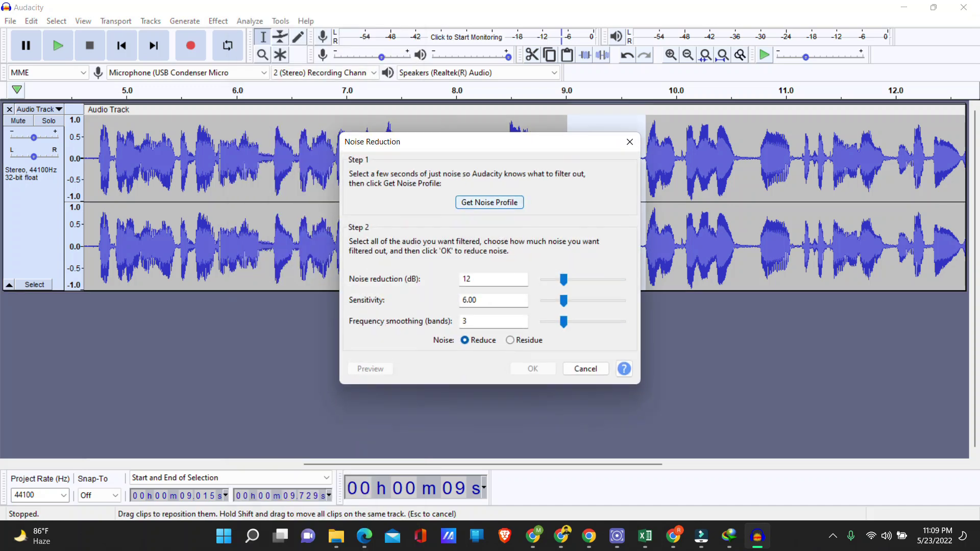
{"action": "left_click", "coordinate": [489, 203]}
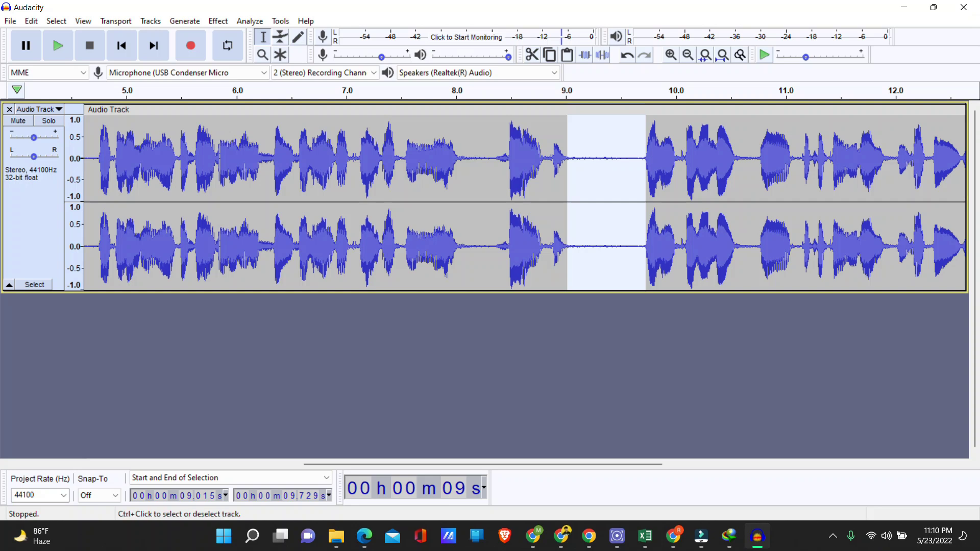
Apply Noise Reduction to the whole voice-over at 12 dB, sensitivity 6.00 and 3 smoothing bands, and play back its opening seconds.
{"action": "left_click", "coordinate": [33, 230]}
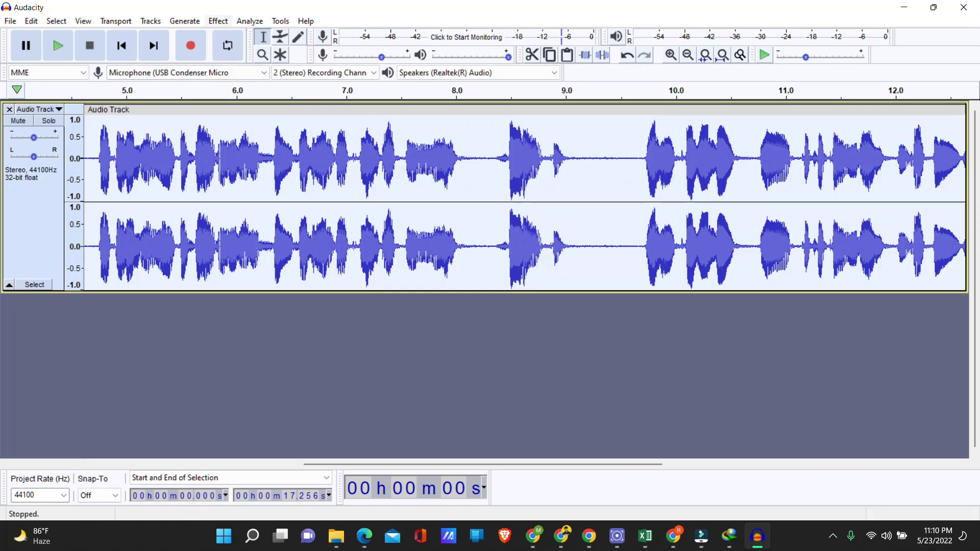
{"action": "left_click", "coordinate": [218, 21]}
{"action": "left_click", "coordinate": [287, 108]}
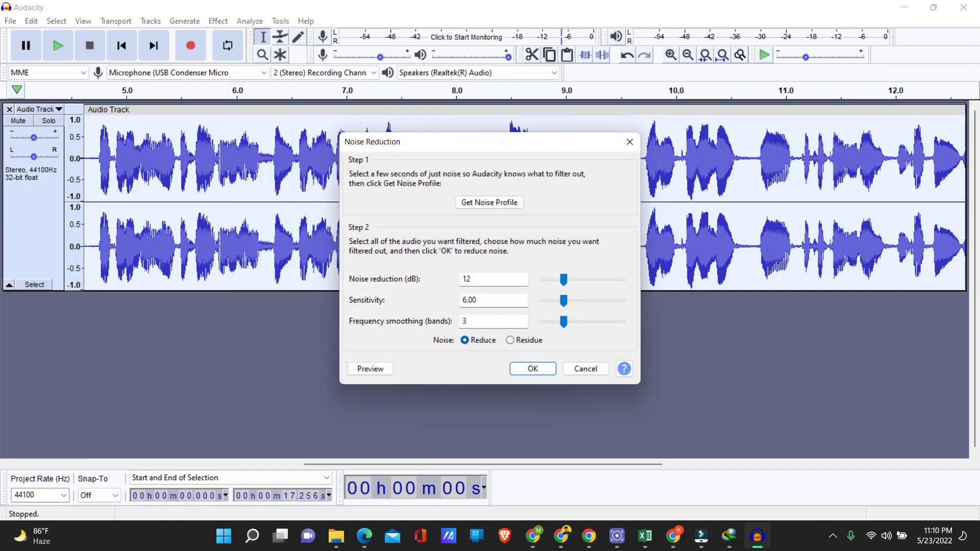
{"action": "left_click", "coordinate": [490, 202]}
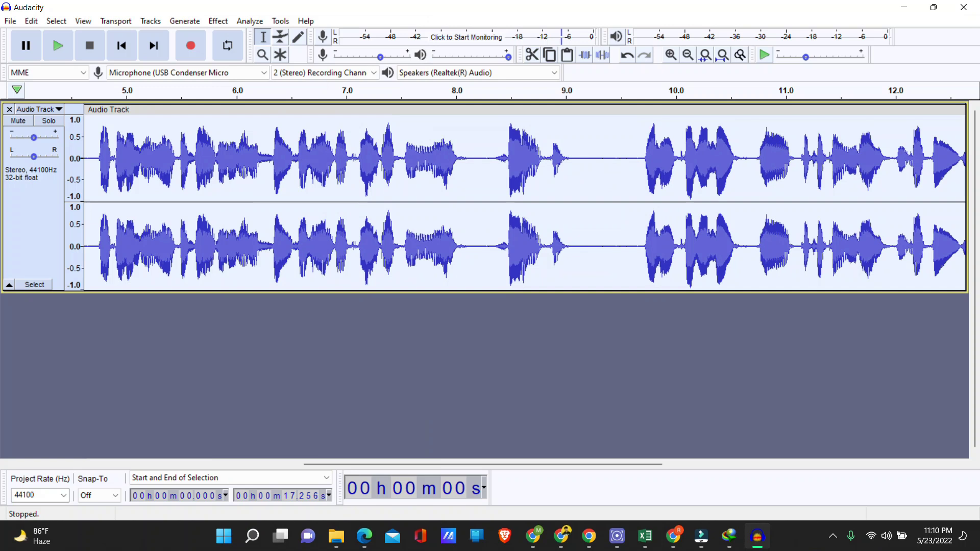
{"action": "left_click", "coordinate": [58, 47]}
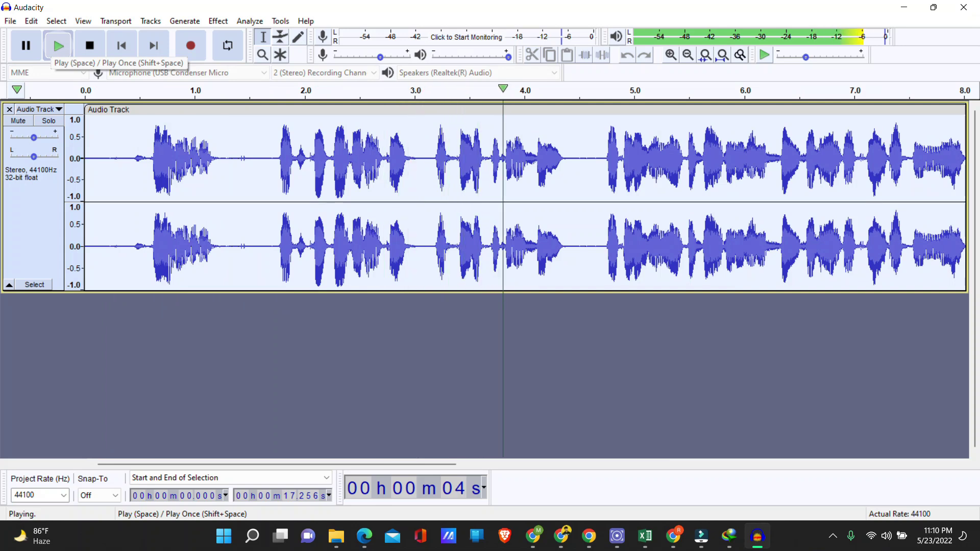
{"action": "left_click", "coordinate": [26, 45]}
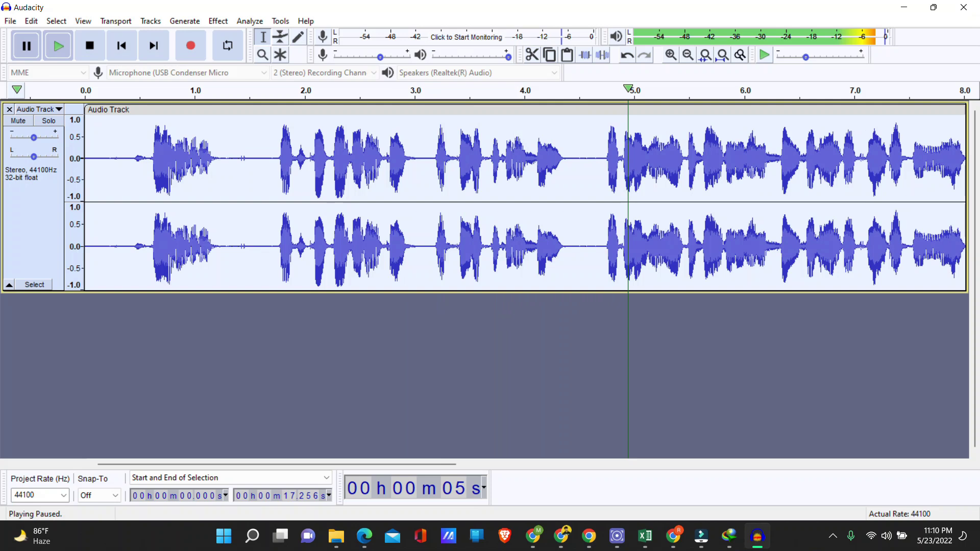
Export the voice-over to the Desktop as the WAV file "untitled" with Signed 16-bit PCM encoding and blank metadata tags.
{"action": "left_click", "coordinate": [10, 21]}
{"action": "mouse_move", "coordinate": [51, 117]}
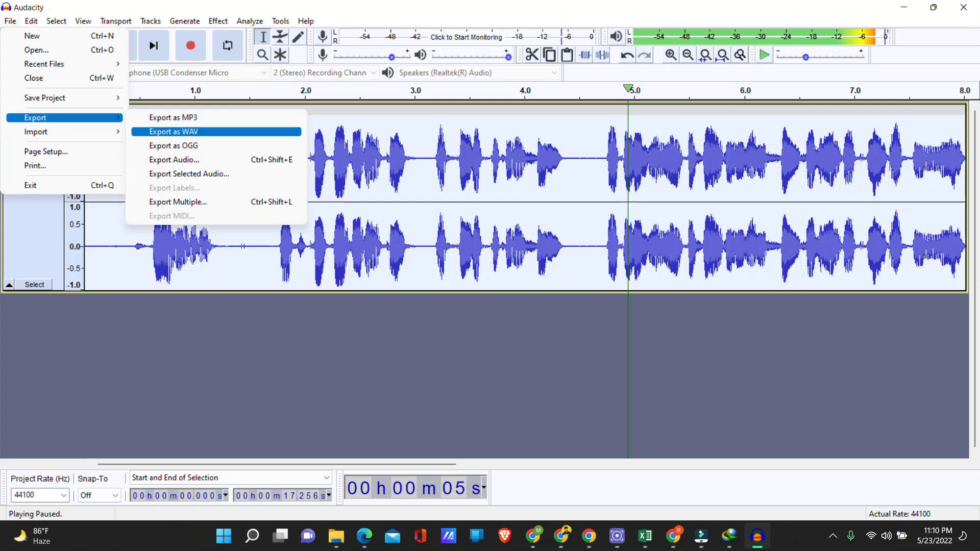
{"action": "left_click", "coordinate": [173, 132]}
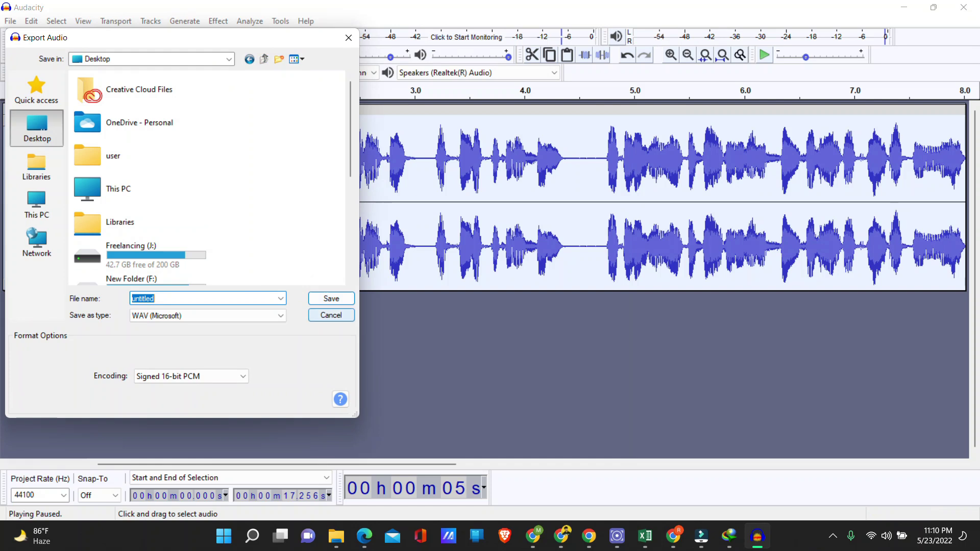
{"action": "scroll", "coordinate": [204, 275], "scroll_direction": "down", "scroll_amount": 3}
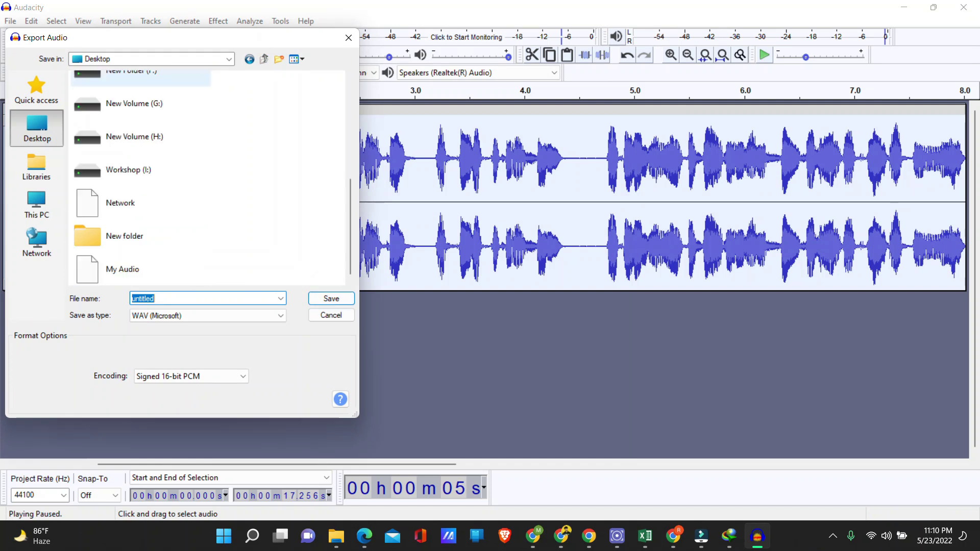
{"action": "key", "text": "Return"}
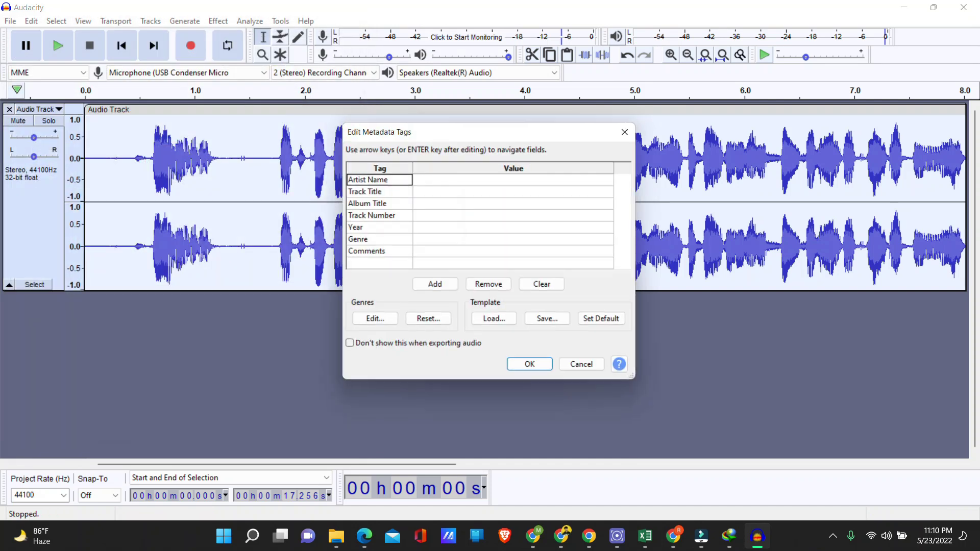
{"action": "key", "text": "Return"}
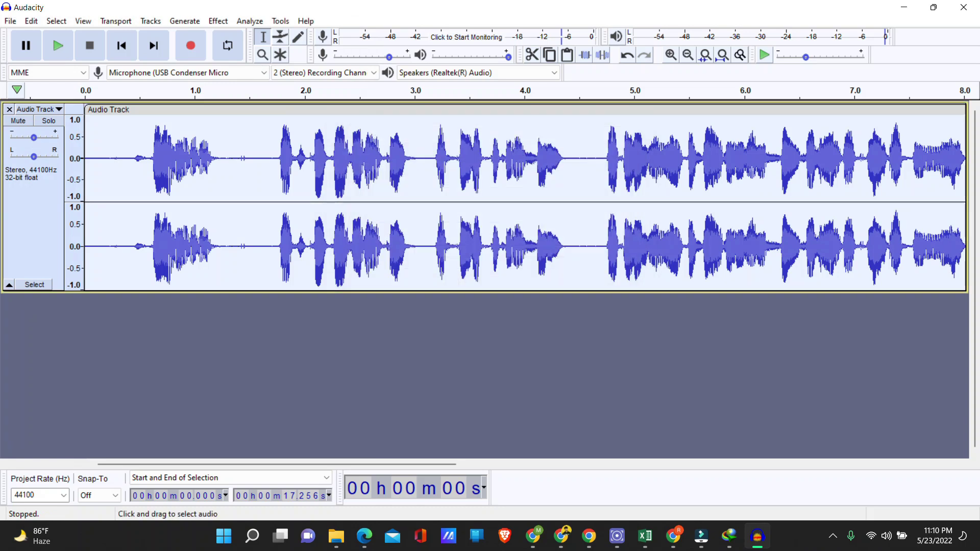
Switch to Filmora and import the "untitled" audio file from the Desktop into the project media.
{"action": "left_click", "coordinate": [702, 536]}
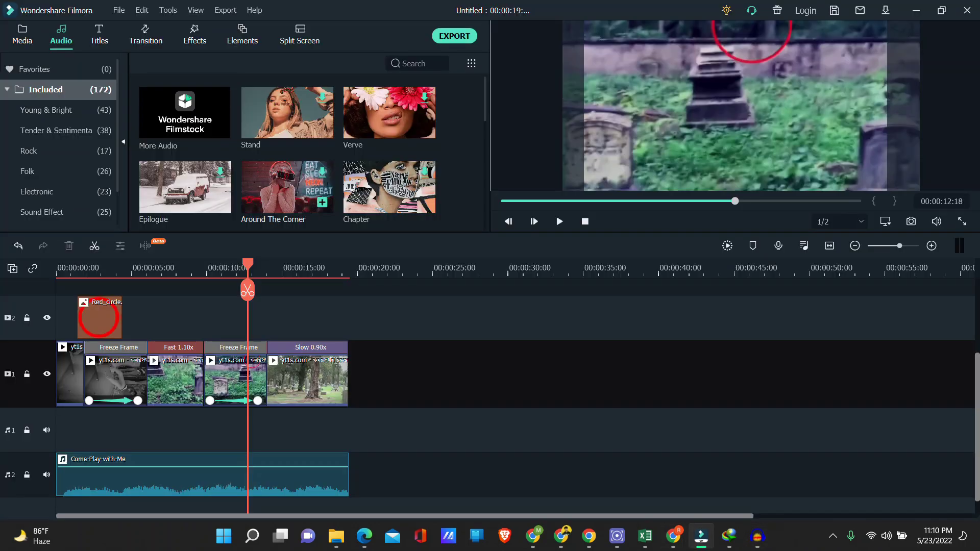
{"action": "scroll", "coordinate": [390, 188], "scroll_direction": "down", "scroll_amount": 1}
{"action": "scroll", "coordinate": [389, 188], "scroll_direction": "up", "scroll_amount": 1}
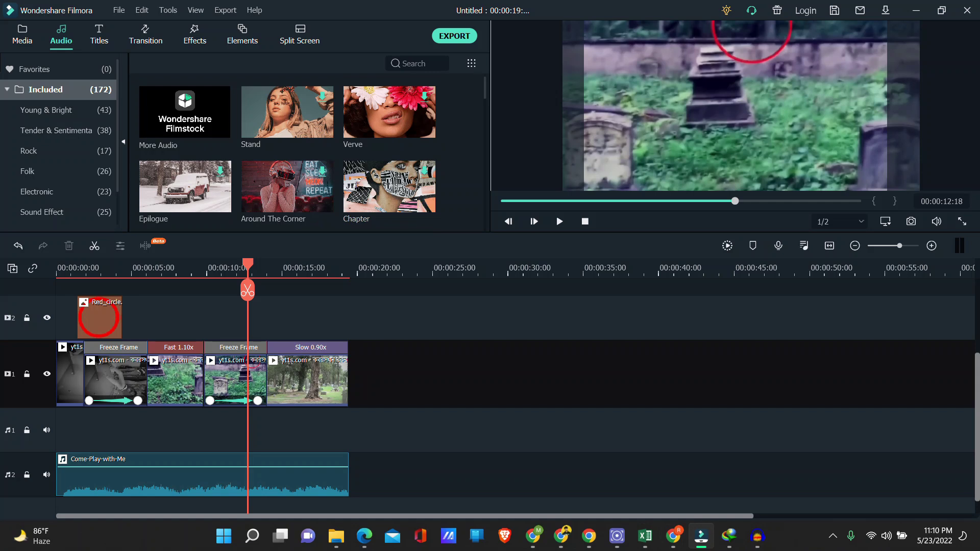
{"action": "left_click", "coordinate": [22, 35]}
{"action": "double_click", "coordinate": [459, 186]}
{"action": "left_click", "coordinate": [51, 102]}
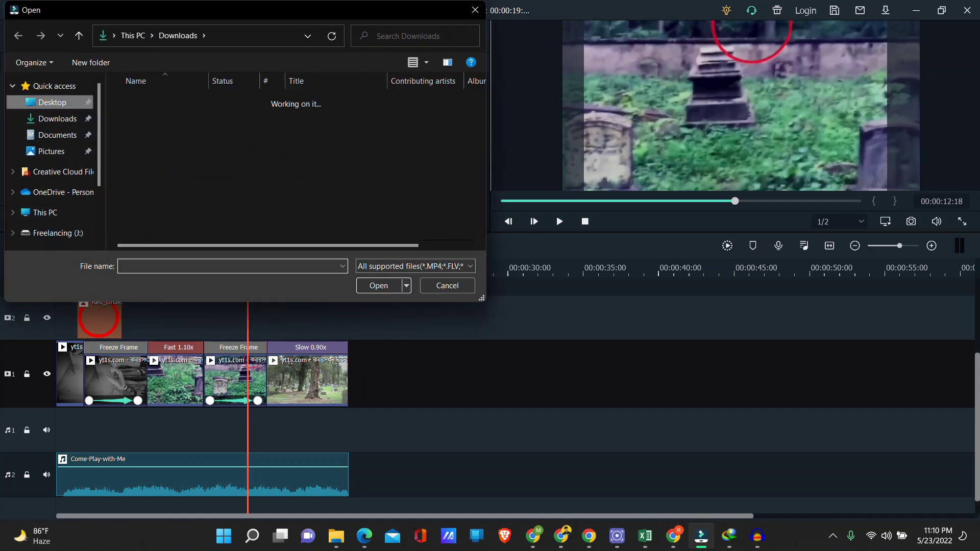
{"action": "left_click", "coordinate": [292, 115]}
{"action": "scroll", "coordinate": [364, 179], "scroll_direction": "down", "scroll_amount": 2}
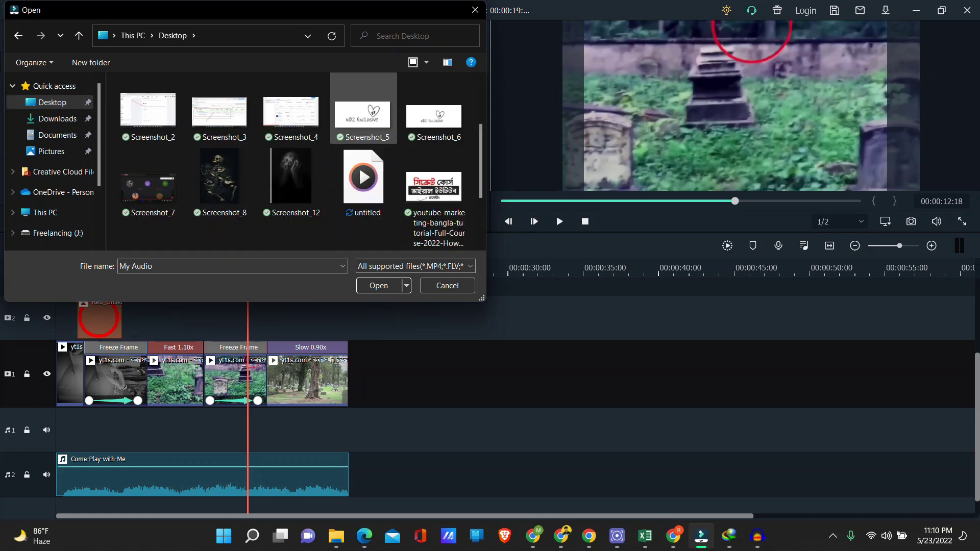
{"action": "left_click", "coordinate": [364, 181]}
{"action": "left_click", "coordinate": [378, 286]}
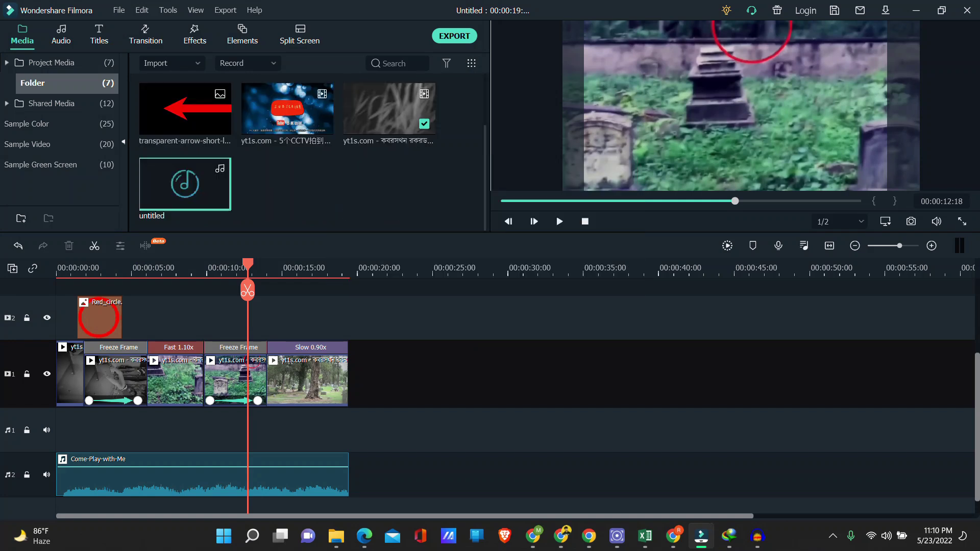
Place the "untitled" voice-over at the start of audio track 1 and play the timeline from the beginning.
{"action": "left_click_drag", "start_coordinate": [185, 185], "coordinate": [163, 431]}
{"action": "left_click_drag", "start_coordinate": [293, 430], "coordinate": [186, 429]}
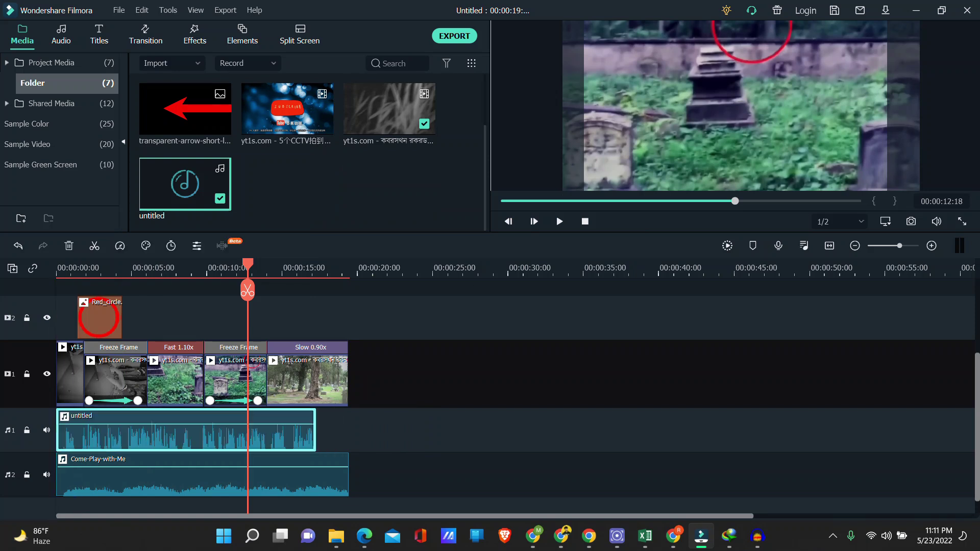
{"action": "left_click_drag", "start_coordinate": [247, 290], "coordinate": [58, 290]}
{"action": "left_click", "coordinate": [559, 221]}
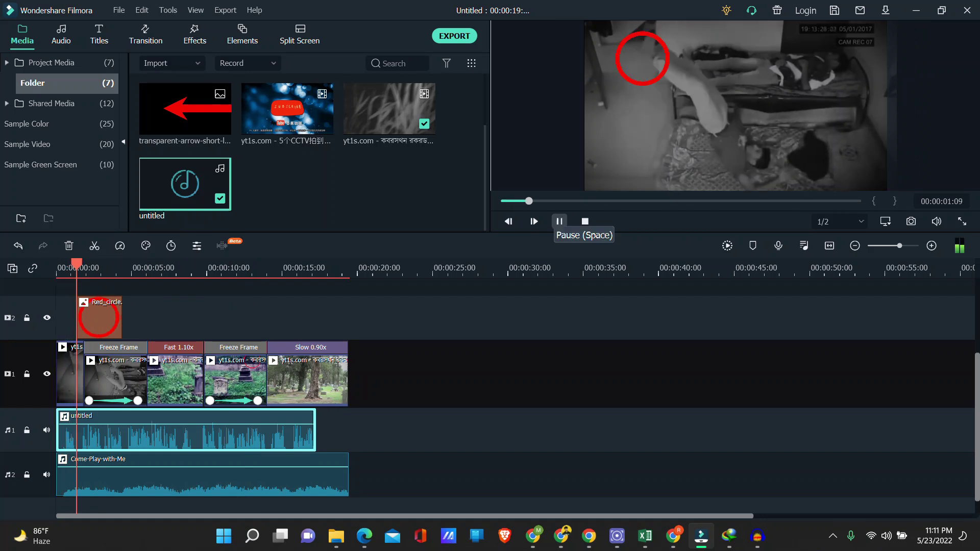
Stop playback, split the "untitled" voice-over at 00:00:00:16, delete the opening piece and move the remainder to the timeline start.
{"action": "left_click", "coordinate": [559, 221]}
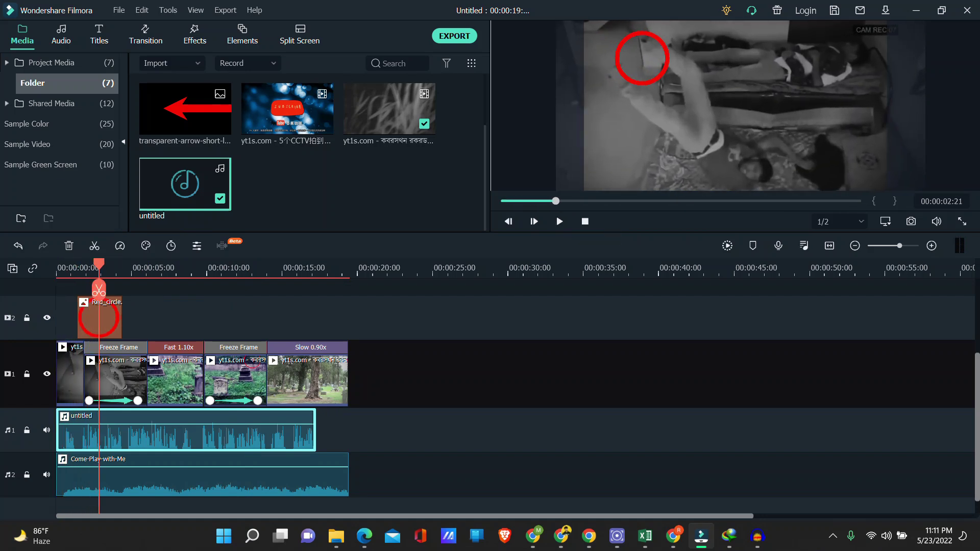
{"action": "left_click_drag", "start_coordinate": [99, 290], "coordinate": [64, 289]}
{"action": "scroll", "coordinate": [64, 290], "scroll_direction": "up", "scroll_amount": 4}
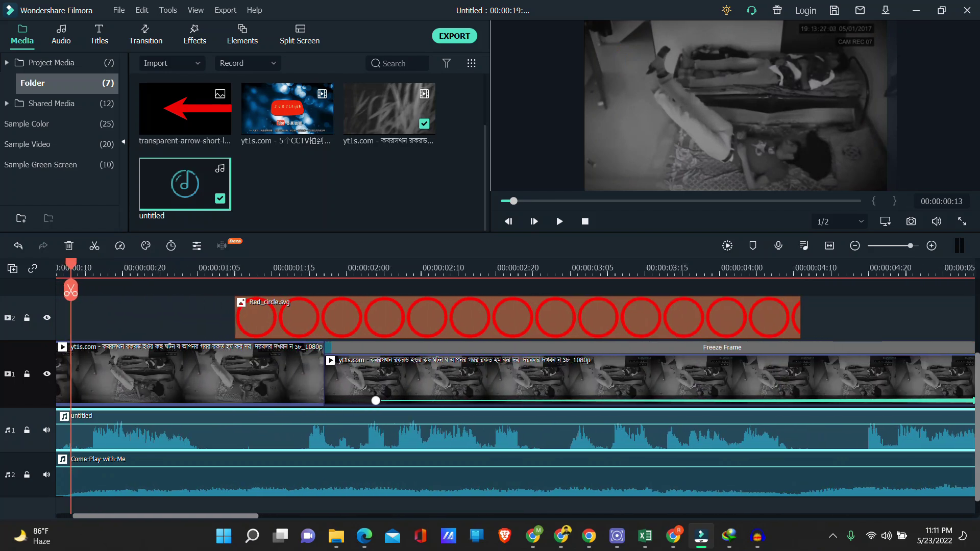
{"action": "scroll", "coordinate": [70, 290], "scroll_direction": "down", "scroll_amount": 1}
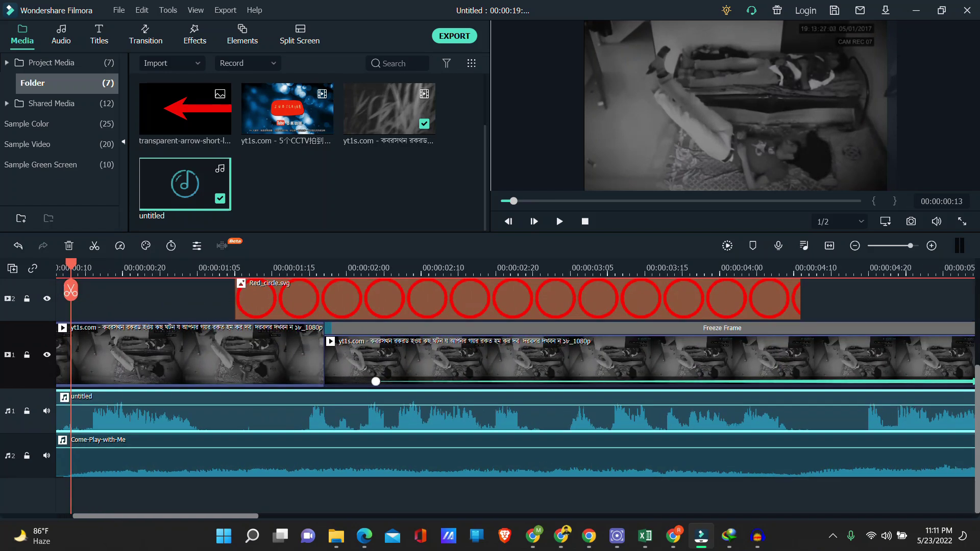
{"action": "scroll", "coordinate": [70, 290], "scroll_direction": "down", "scroll_amount": 2}
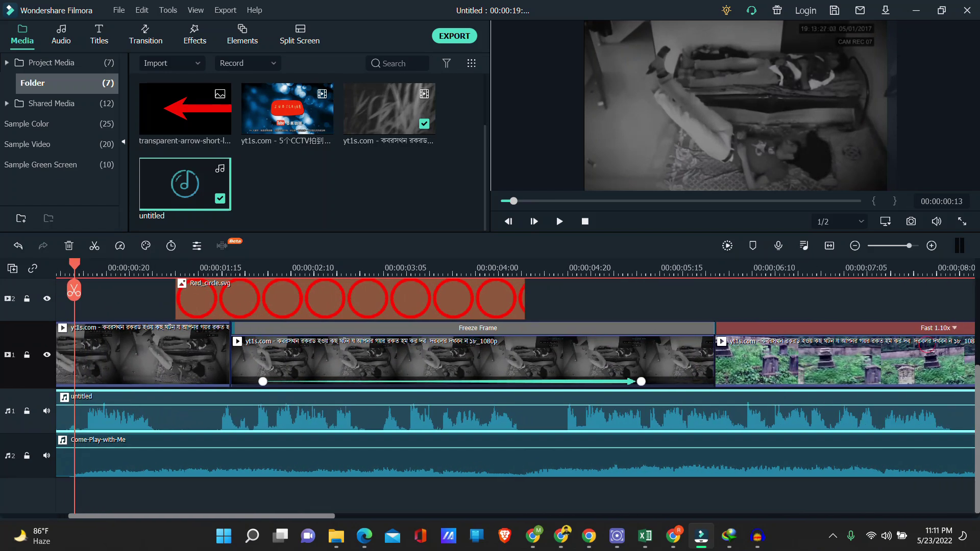
{"action": "key", "text": "F9"}
{"action": "left_click_drag", "start_coordinate": [74, 290], "coordinate": [88, 290]}
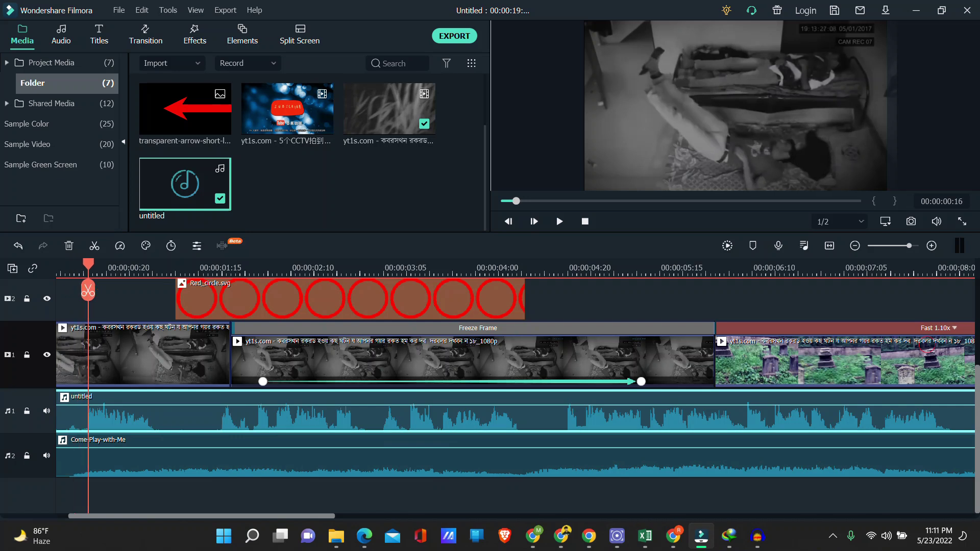
{"action": "left_click", "coordinate": [95, 246]}
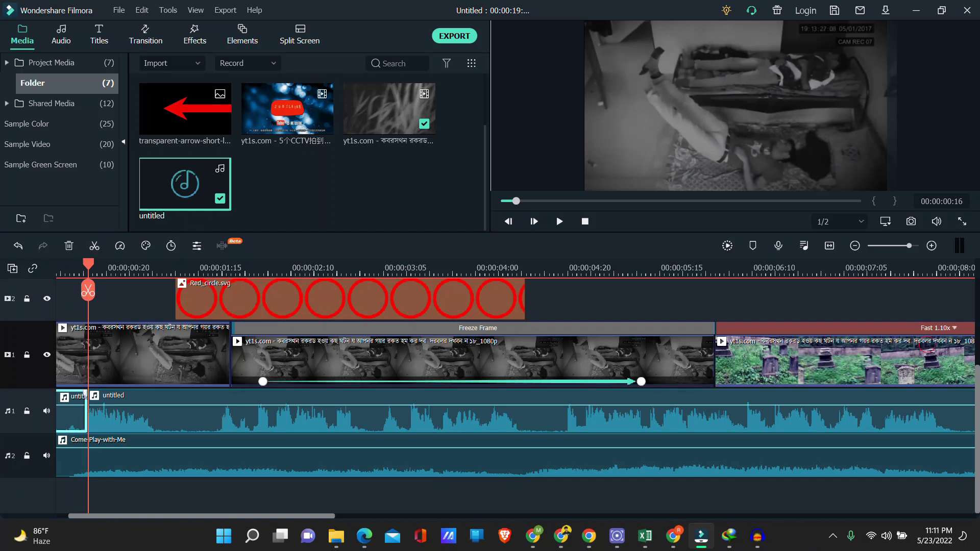
{"action": "key", "text": "Delete"}
{"action": "left_click_drag", "start_coordinate": [134, 403], "coordinate": [62, 403]}
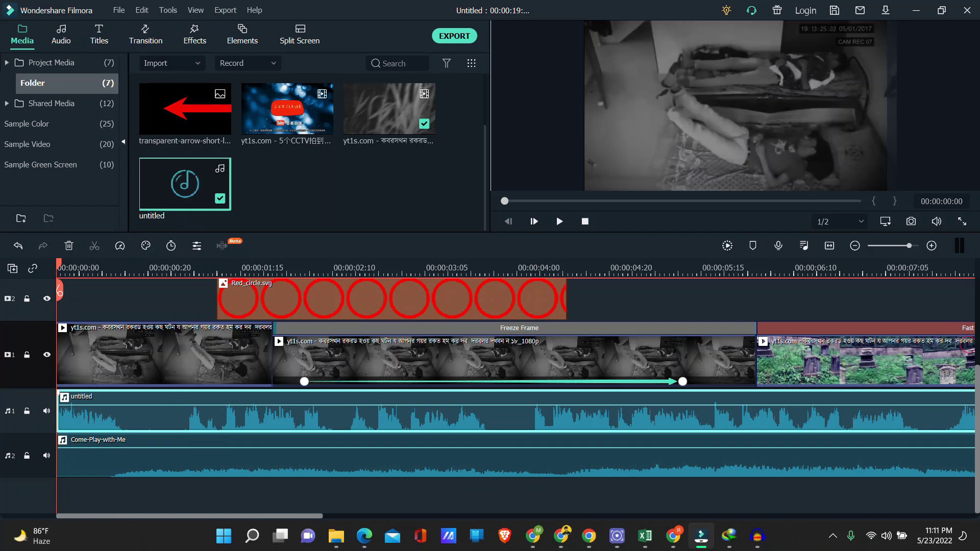
Split the voice-over at 00:00:01:04, delete the part before the cut and move the remainder to the timeline start.
{"action": "left_click_drag", "start_coordinate": [59, 290], "coordinate": [189, 290]}
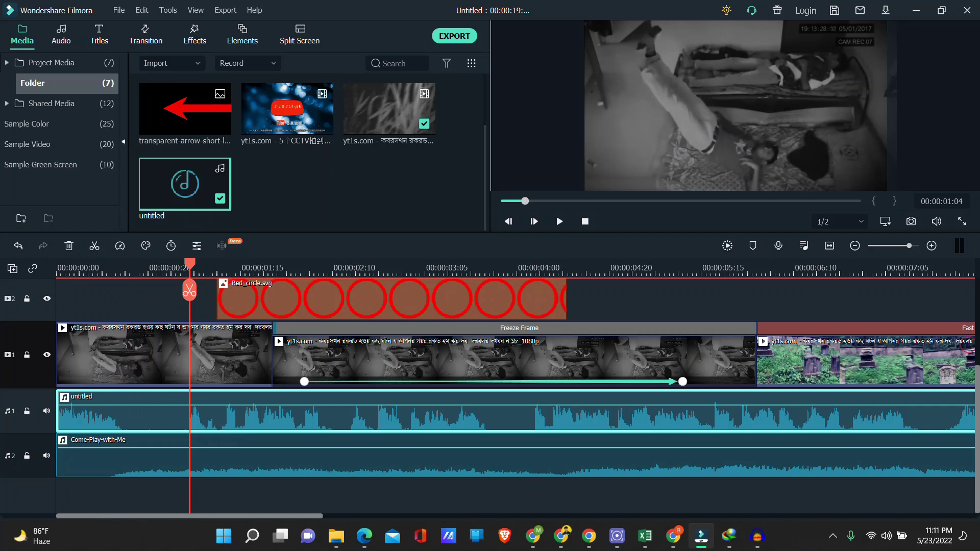
{"action": "left_click", "coordinate": [95, 246]}
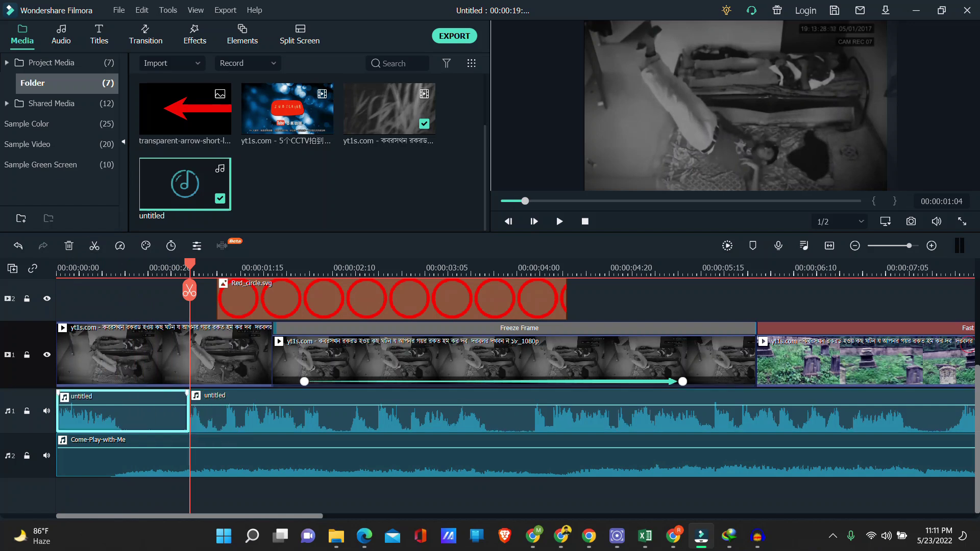
{"action": "key", "text": "Delete"}
{"action": "key", "text": "Home"}
{"action": "left_click_drag", "start_coordinate": [245, 414], "coordinate": [112, 414]}
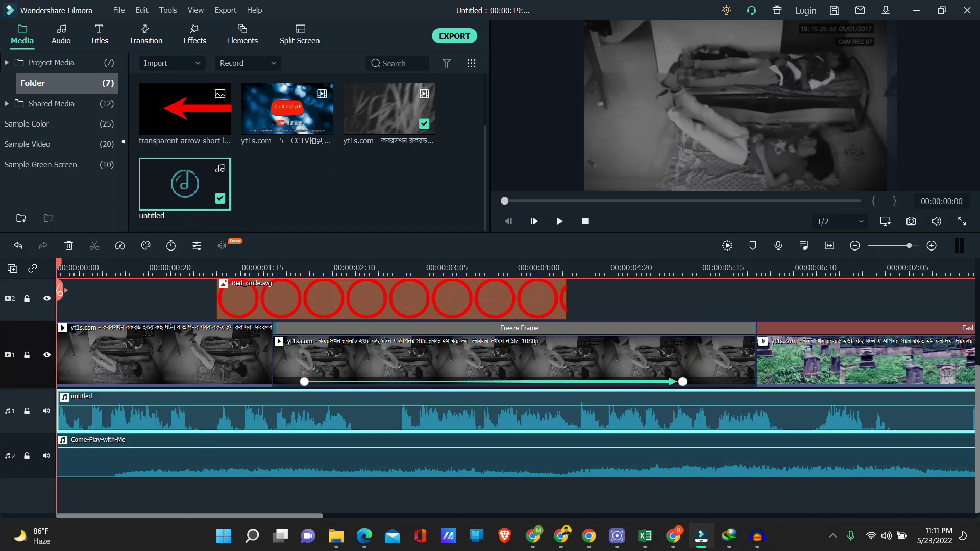
Split the voice-over at 00:00:01:22, where the first freeze frame begins, and shift the second part slightly later to leave a short gap.
{"action": "left_click_drag", "start_coordinate": [60, 290], "coordinate": [273, 290]}
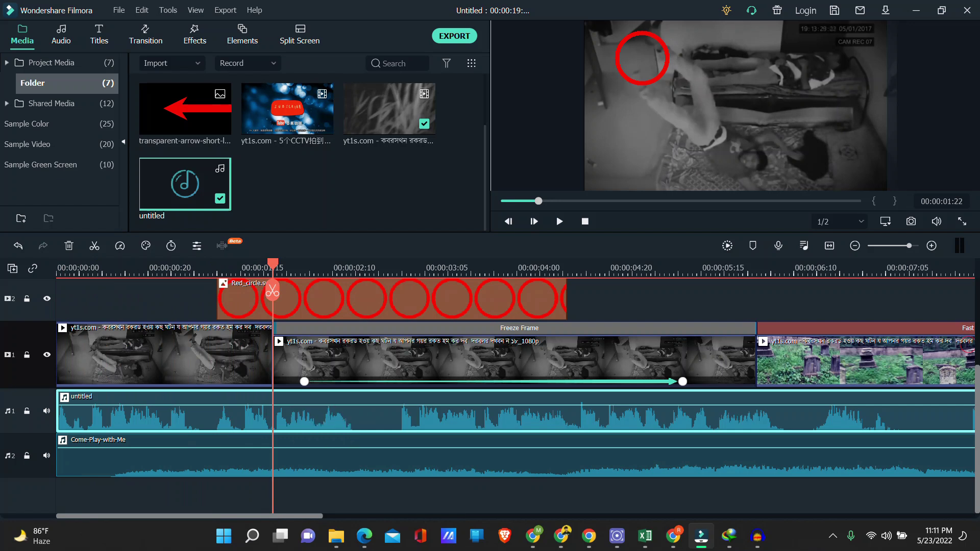
{"action": "left_click", "coordinate": [273, 291]}
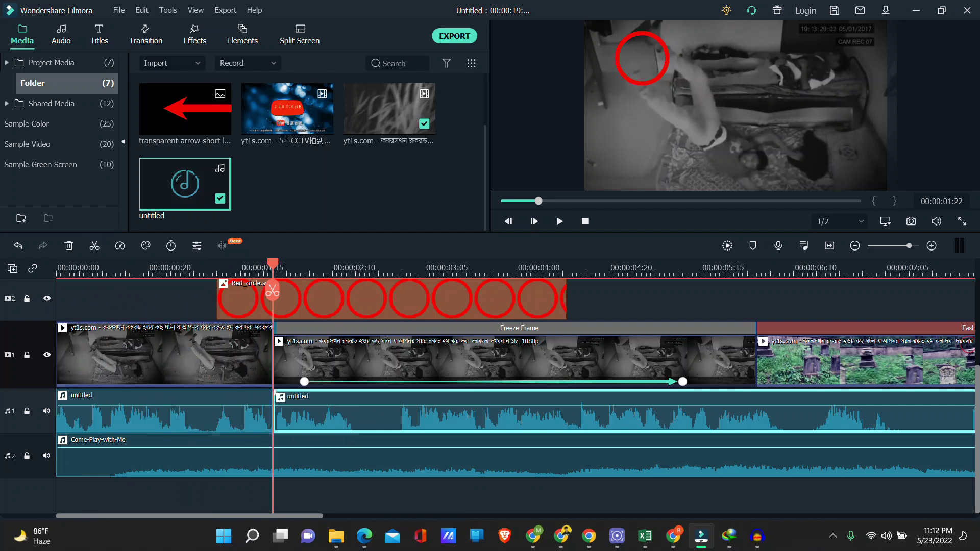
{"action": "left_click", "coordinate": [357, 411]}
{"action": "left_click_drag", "start_coordinate": [358, 412], "coordinate": [374, 412]}
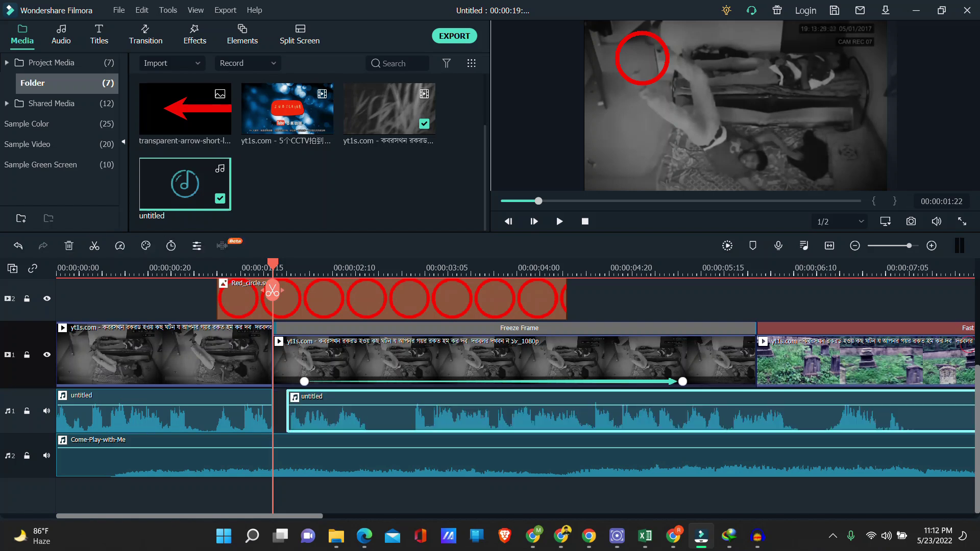
Split the "Come-Play-with-Me" music on audio track 2 at 00:00:00:14 and delete the piece before the cut.
{"action": "left_click_drag", "start_coordinate": [273, 291], "coordinate": [618, 291]}
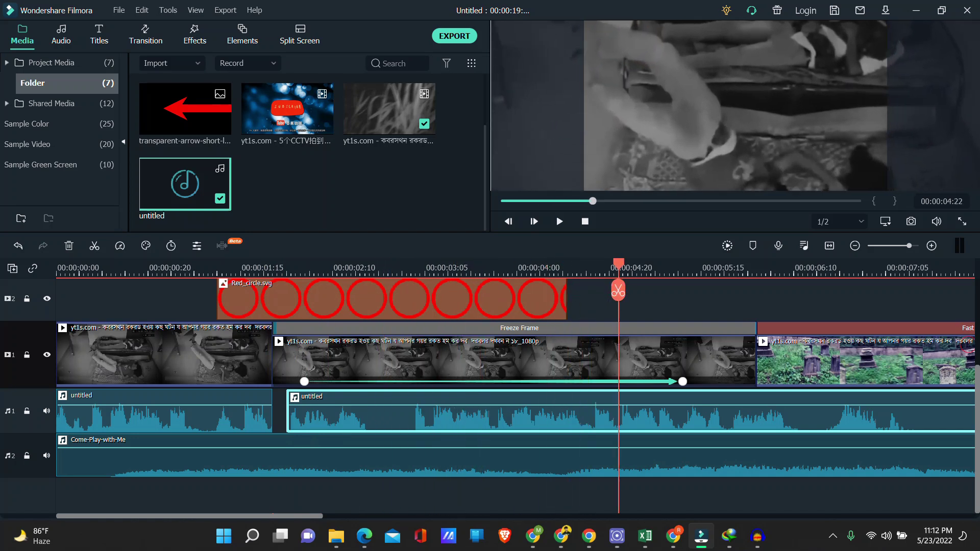
{"action": "scroll", "coordinate": [618, 291], "scroll_direction": "down", "scroll_amount": 3}
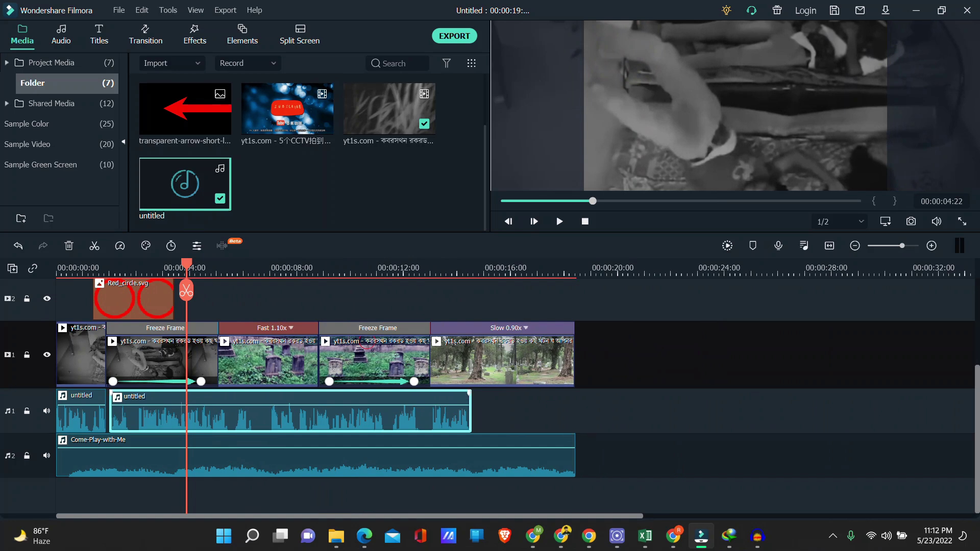
{"action": "left_click_drag", "start_coordinate": [186, 264], "coordinate": [70, 264]}
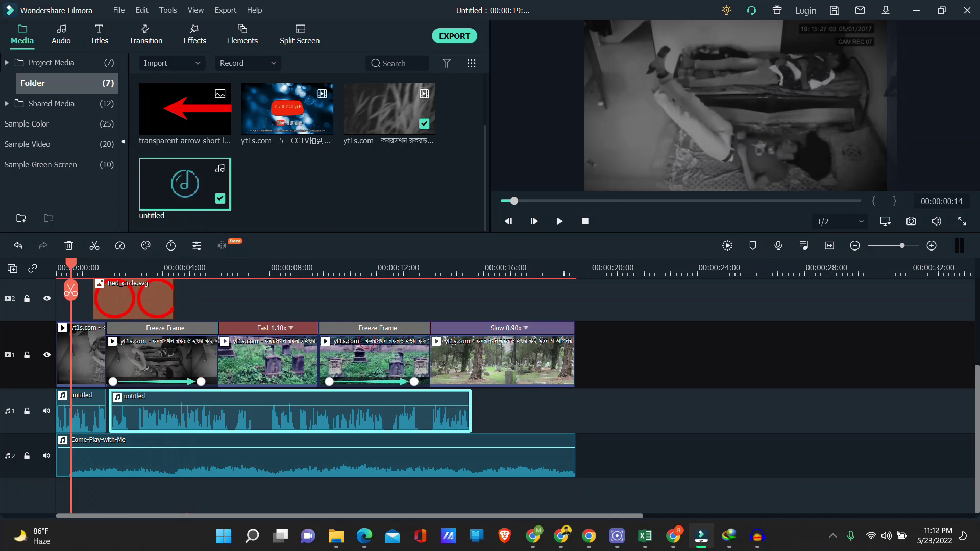
{"action": "left_click", "coordinate": [84, 458]}
{"action": "left_click", "coordinate": [71, 291]}
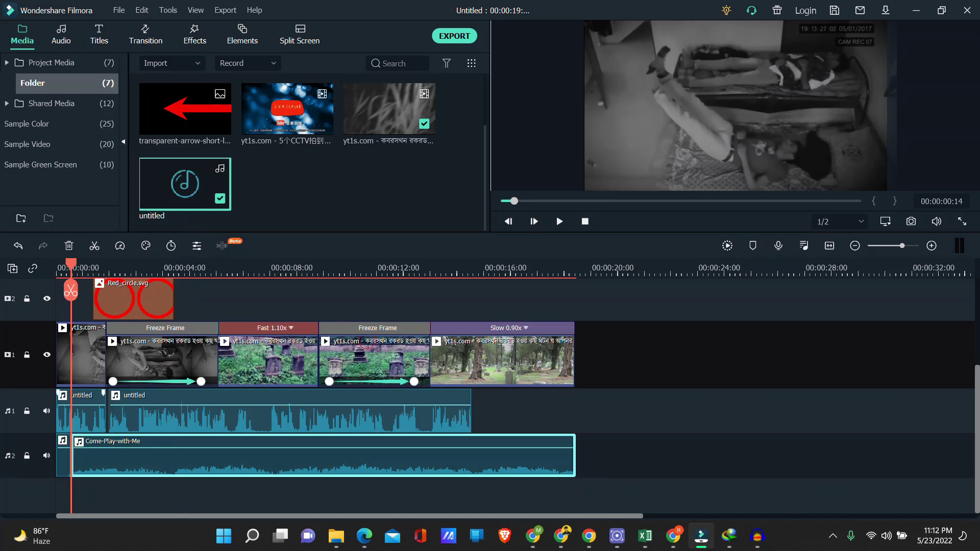
{"action": "left_click", "coordinate": [63, 449]}
{"action": "key", "text": "Delete"}
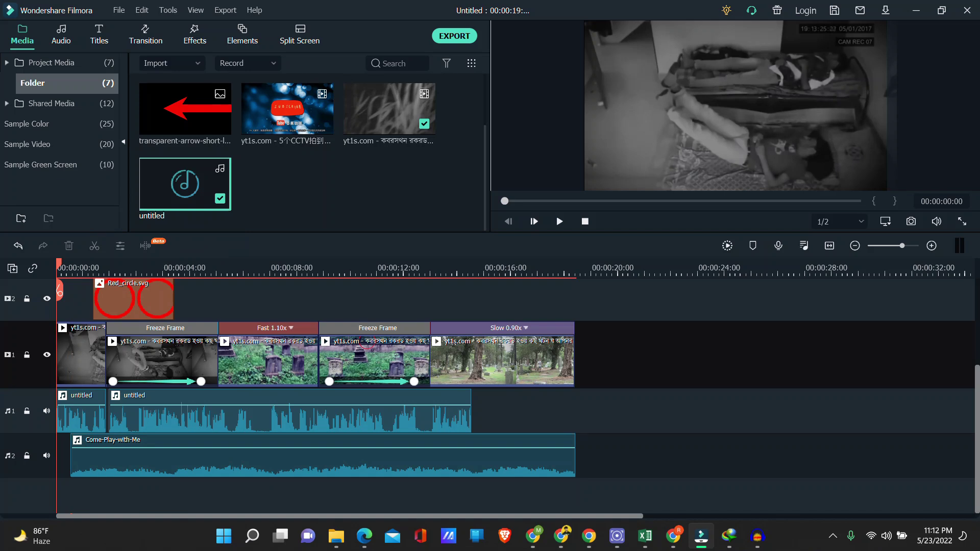
Close the gap at the start of audio track 2 by moving the "Come-Play-with-Me" music to the timeline start.
{"action": "right_click", "coordinate": [65, 457]}
{"action": "left_click", "coordinate": [61, 467]}
{"action": "right_click", "coordinate": [62, 471]}
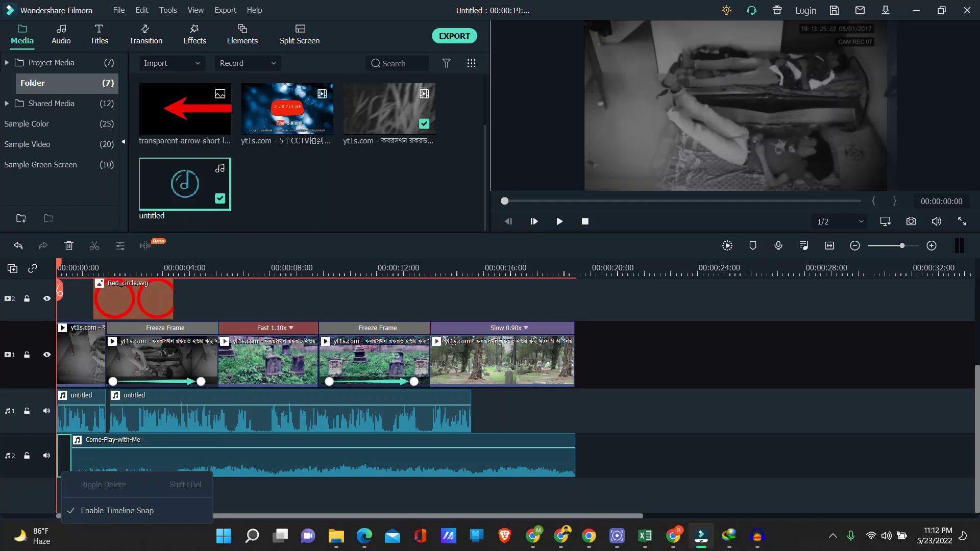
{"action": "left_click", "coordinate": [225, 493]}
{"action": "left_click_drag", "start_coordinate": [117, 462], "coordinate": [102, 462]}
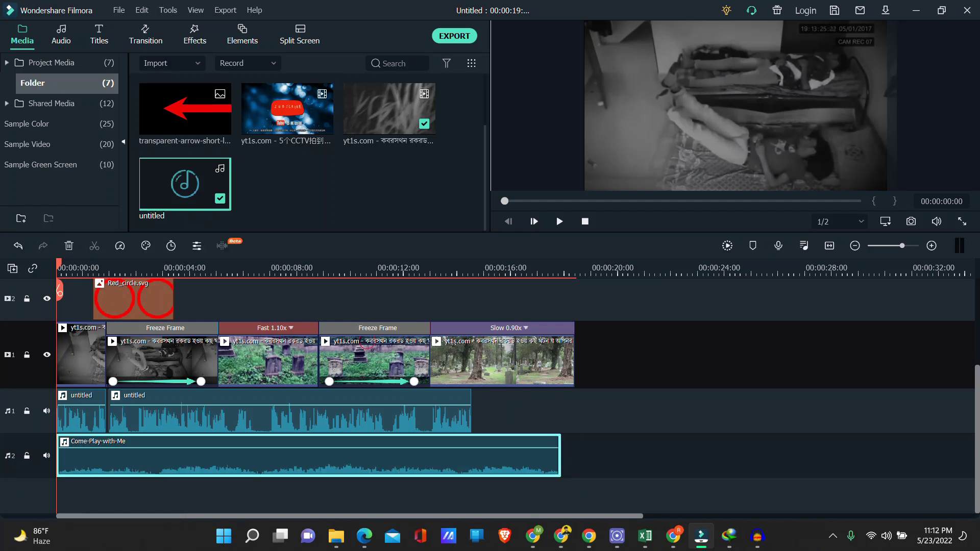
{"action": "left_click", "coordinate": [224, 494]}
Split the video and music at 00:00:15:13, where the voice-over ends, and delete both pieces after the cut.
{"action": "scroll", "coordinate": [225, 494], "scroll_direction": "up", "scroll_amount": 1}
{"action": "left_click", "coordinate": [617, 536]}
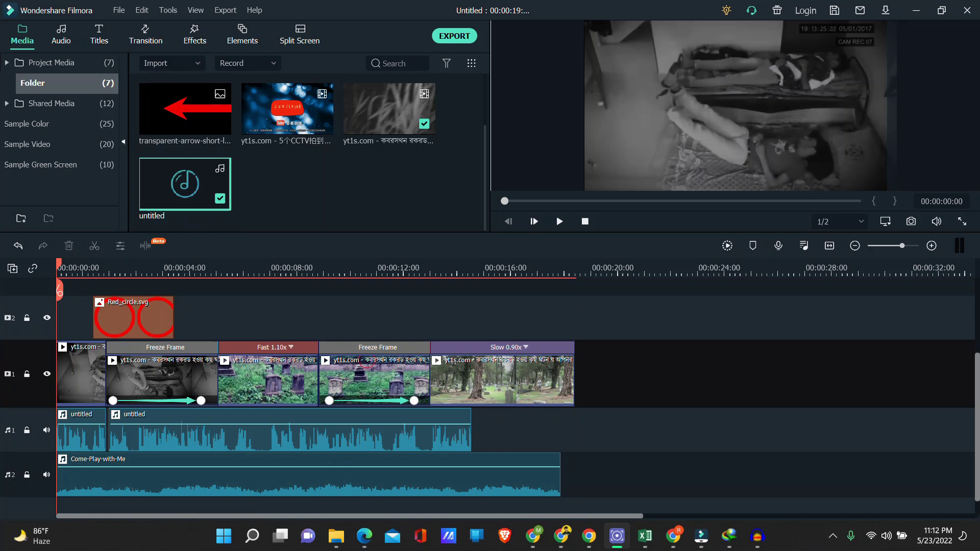
{"action": "left_click_drag", "start_coordinate": [59, 289], "coordinate": [470, 290]}
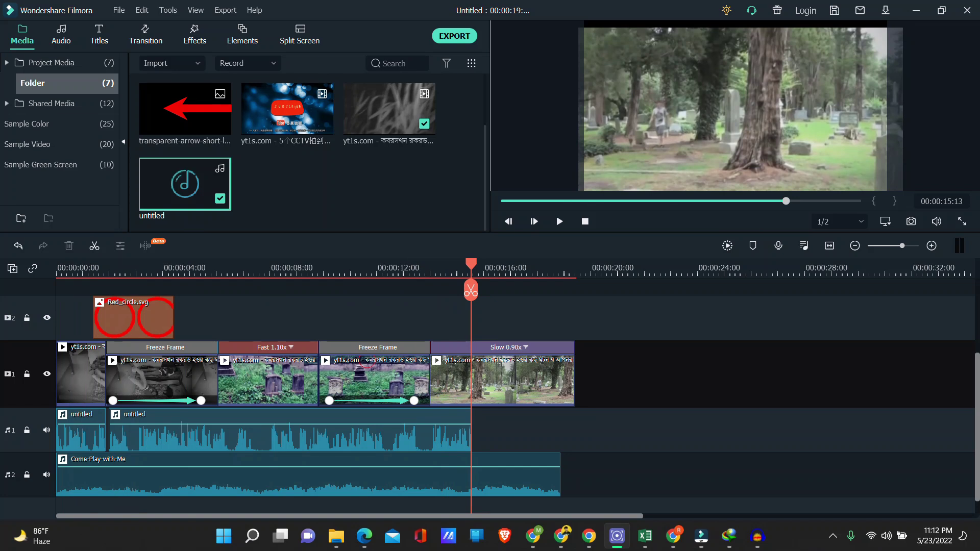
{"action": "left_click", "coordinate": [94, 246]}
{"action": "mouse_move", "coordinate": [613, 484]}
{"action": "left_mouse_down"}
{"action": "mouse_move", "coordinate": [530, 417]}
{"action": "mouse_move", "coordinate": [493, 366]}
{"action": "left_mouse_up"}
{"action": "key", "text": "Delete"}
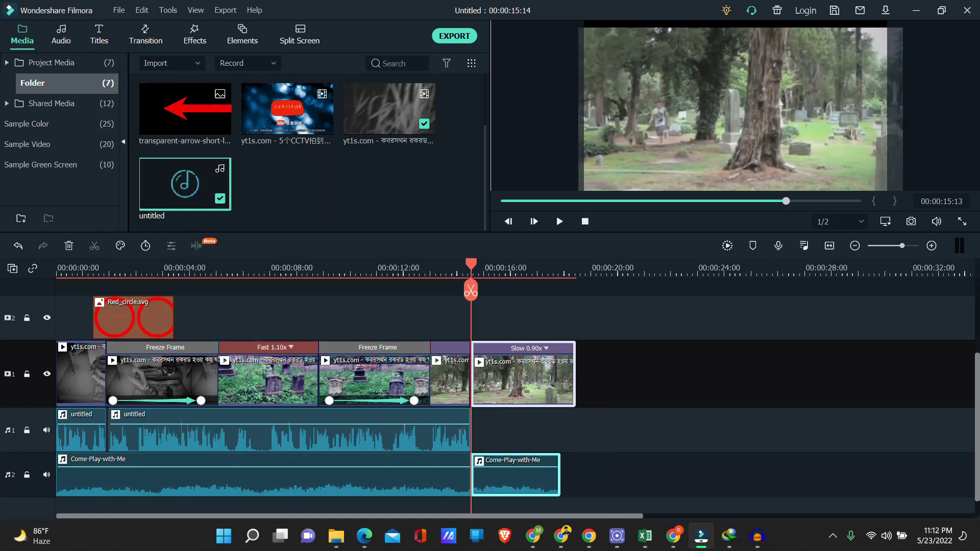
{"action": "key", "text": "Delete"}
Open the export settings for a local MP4 and set the save location to New Volume (H:).
{"action": "scroll", "coordinate": [516, 396], "scroll_direction": "up", "scroll_amount": 2}
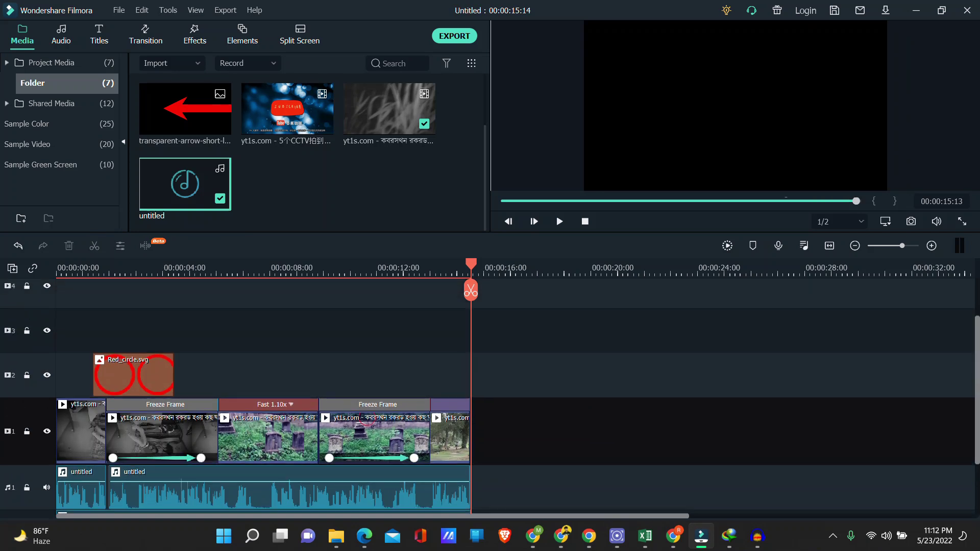
{"action": "scroll", "coordinate": [255, 408], "scroll_direction": "down", "scroll_amount": 2}
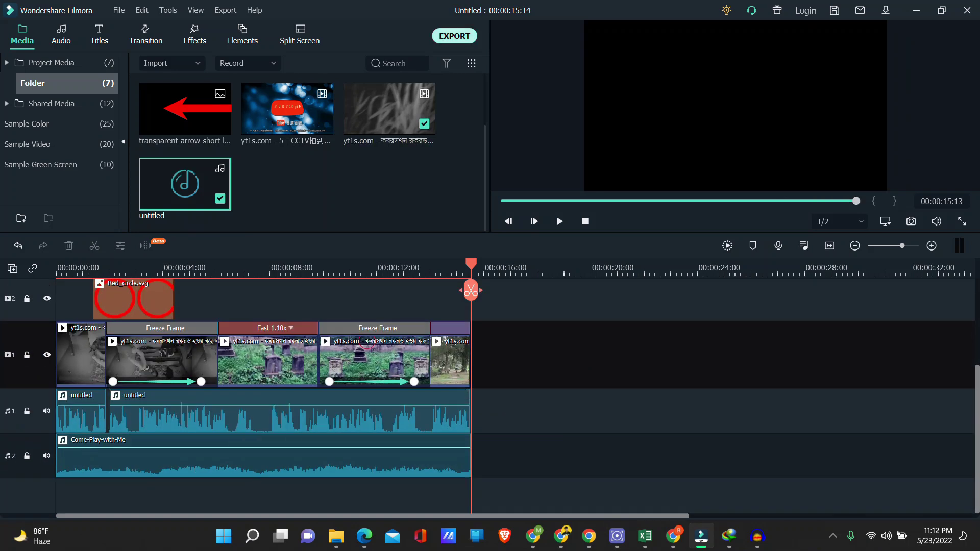
{"action": "left_click", "coordinate": [455, 36]}
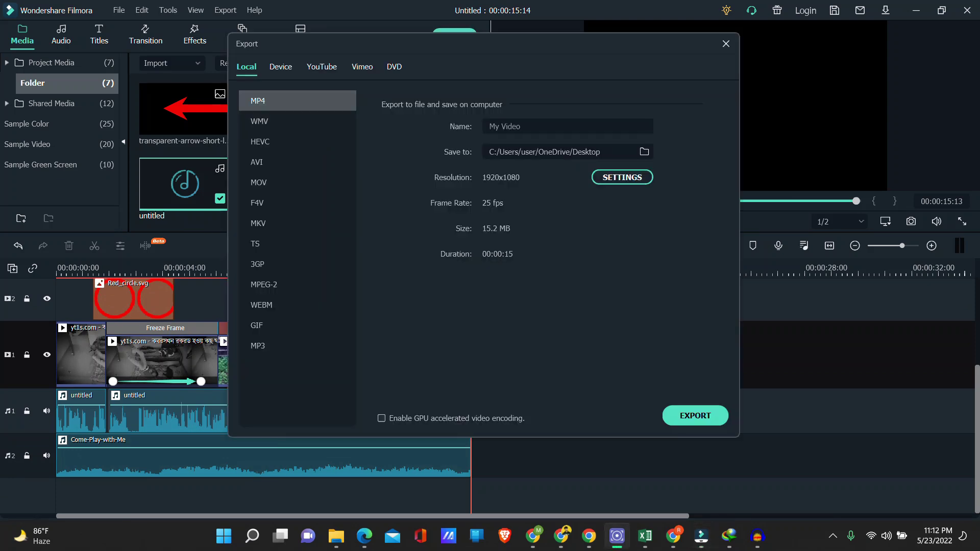
{"action": "left_click", "coordinate": [644, 152]}
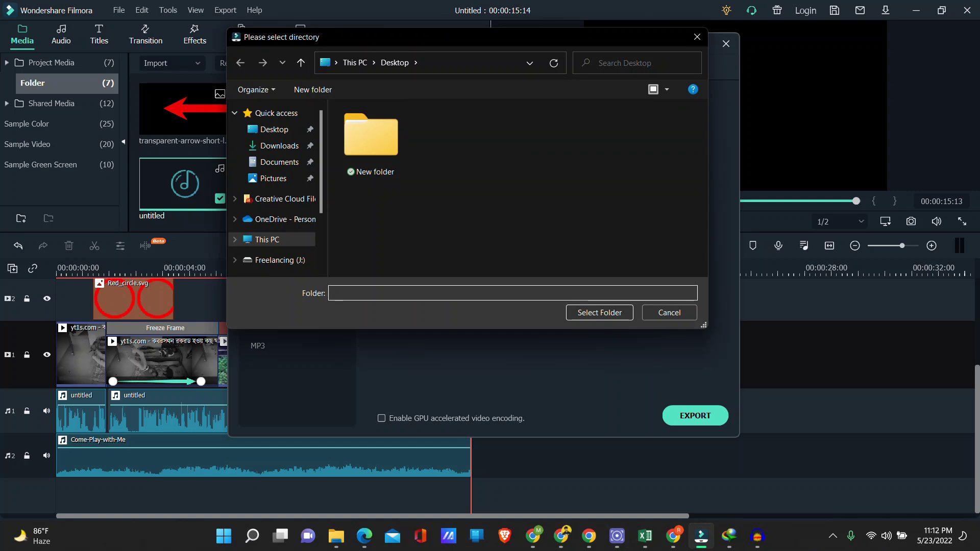
{"action": "scroll", "coordinate": [273, 189], "scroll_direction": "down", "scroll_amount": 1}
{"action": "left_click", "coordinate": [283, 231]}
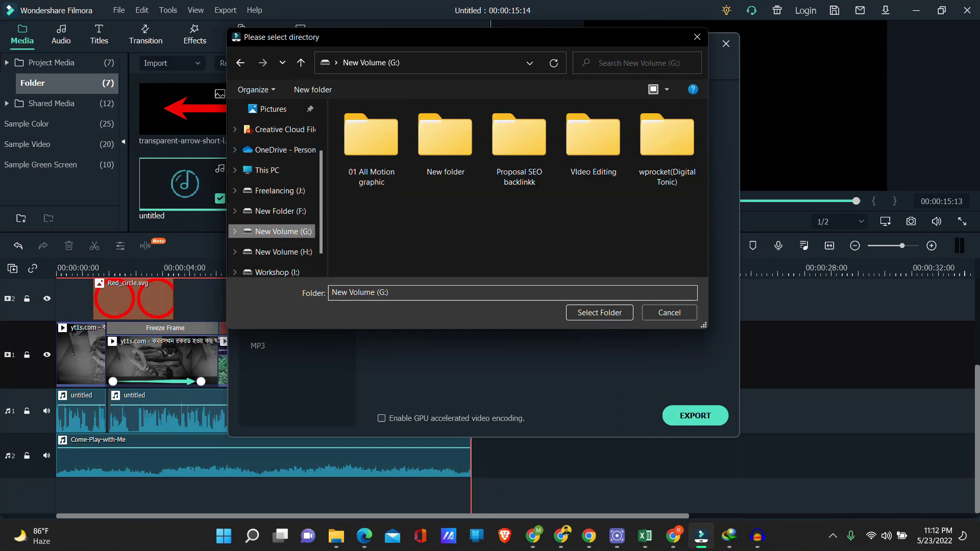
{"action": "left_click", "coordinate": [283, 252]}
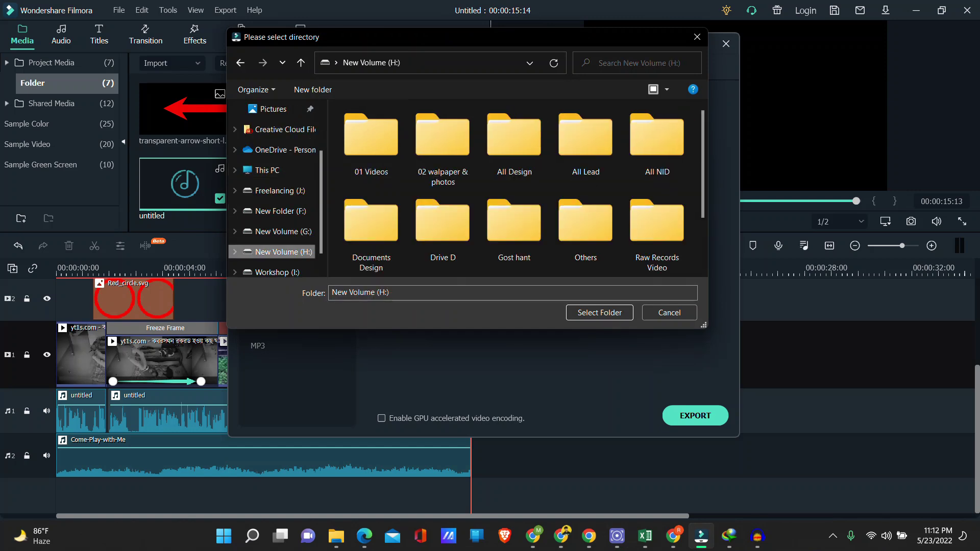
{"action": "scroll", "coordinate": [513, 189], "scroll_direction": "down", "scroll_amount": 2}
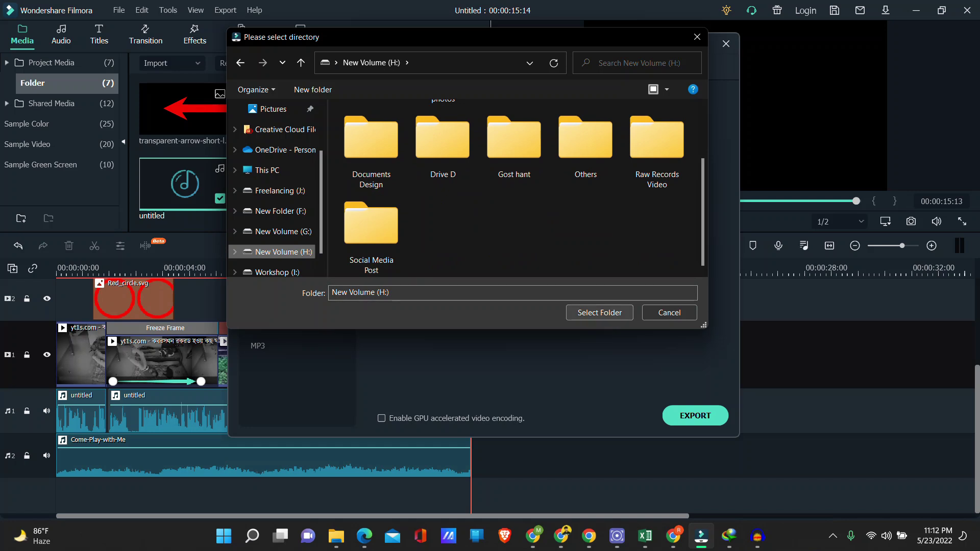
{"action": "left_click", "coordinate": [600, 312]}
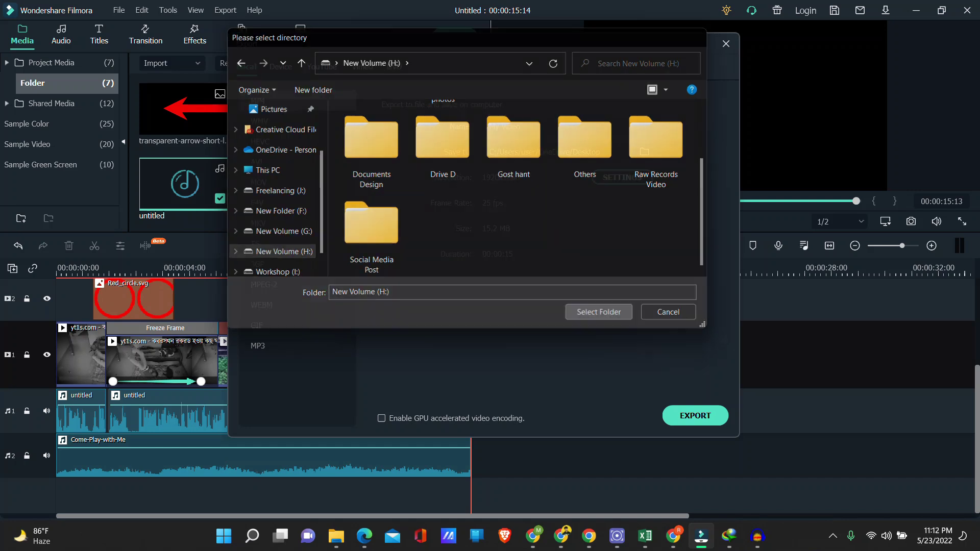
Keep "My Video" as the export name and set the MP4 quality to Best in the encoding settings.
{"action": "left_click", "coordinate": [567, 126]}
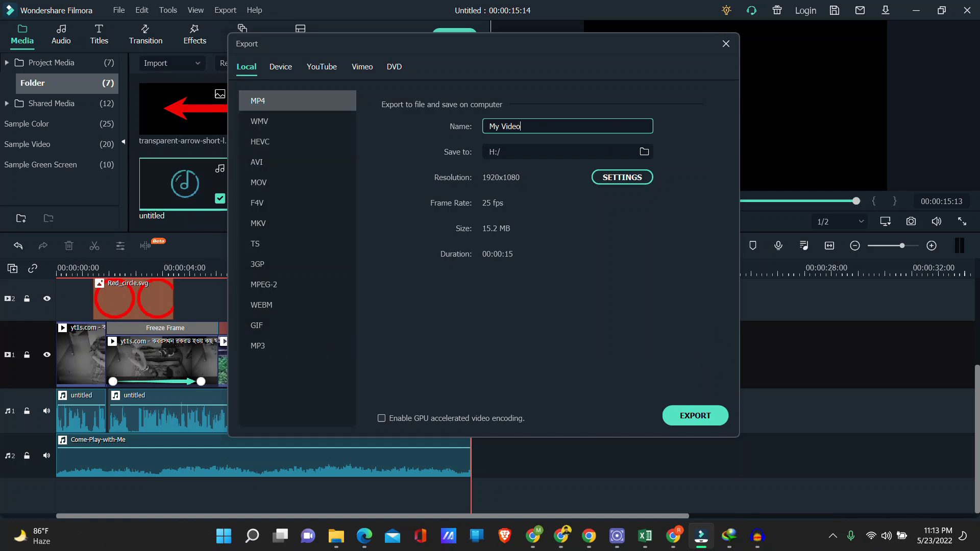
{"action": "left_click", "coordinate": [622, 177]}
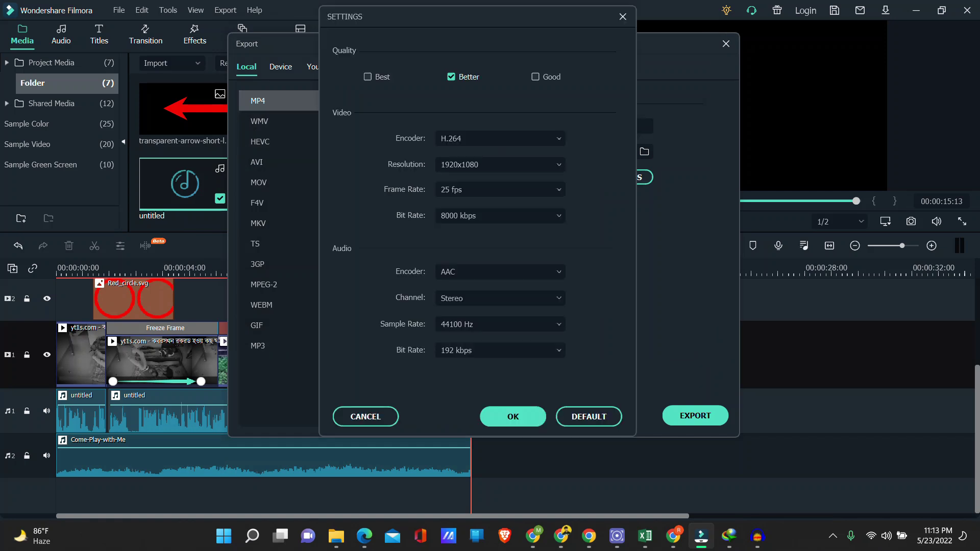
{"action": "left_click", "coordinate": [367, 76]}
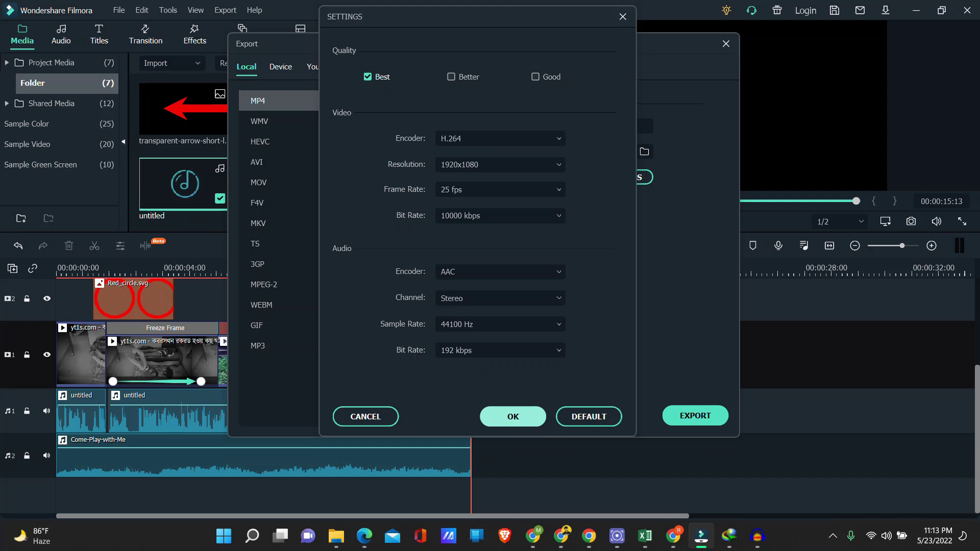
{"action": "left_click", "coordinate": [513, 416]}
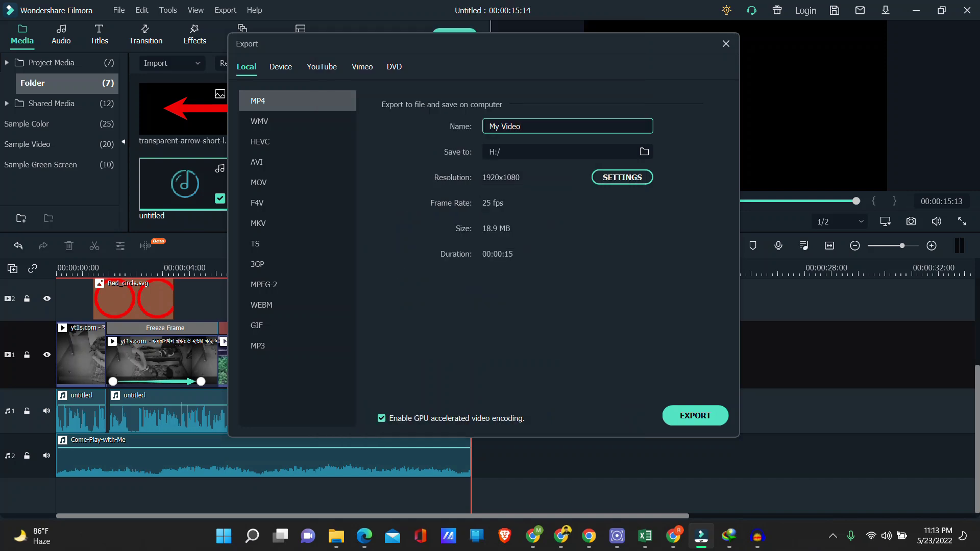
Close the export settings without exporting and return the playhead to the start of the timeline.
{"action": "left_click", "coordinate": [726, 43]}
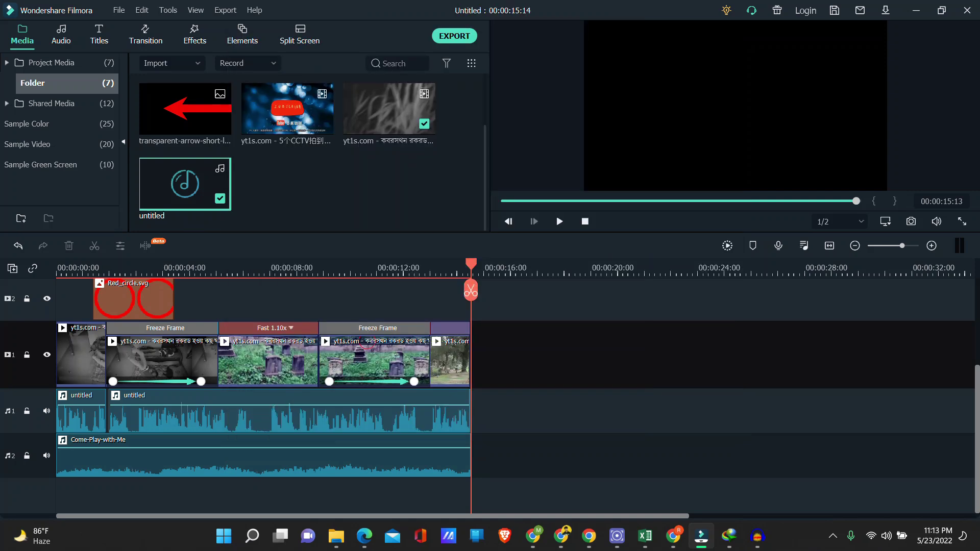
{"action": "scroll", "coordinate": [516, 396], "scroll_direction": "up", "scroll_amount": 1}
{"action": "left_click_drag", "start_coordinate": [471, 264], "coordinate": [58, 264]}
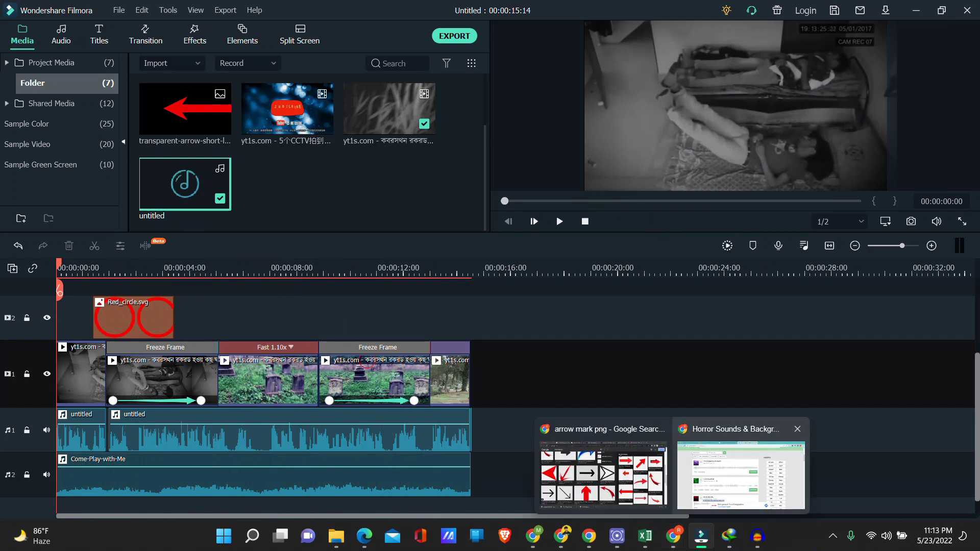
{"action": "left_click", "coordinate": [743, 472]}
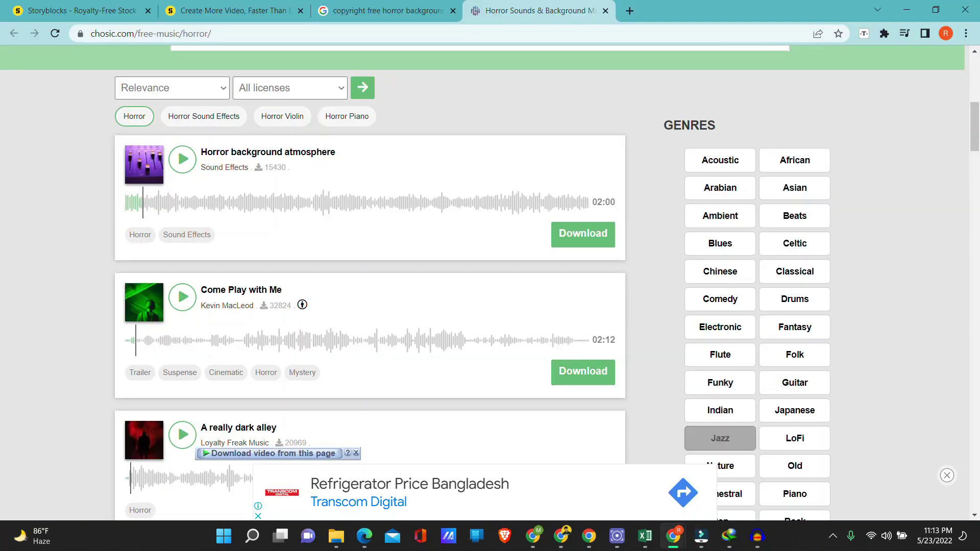
{"action": "left_click", "coordinate": [689, 454]}
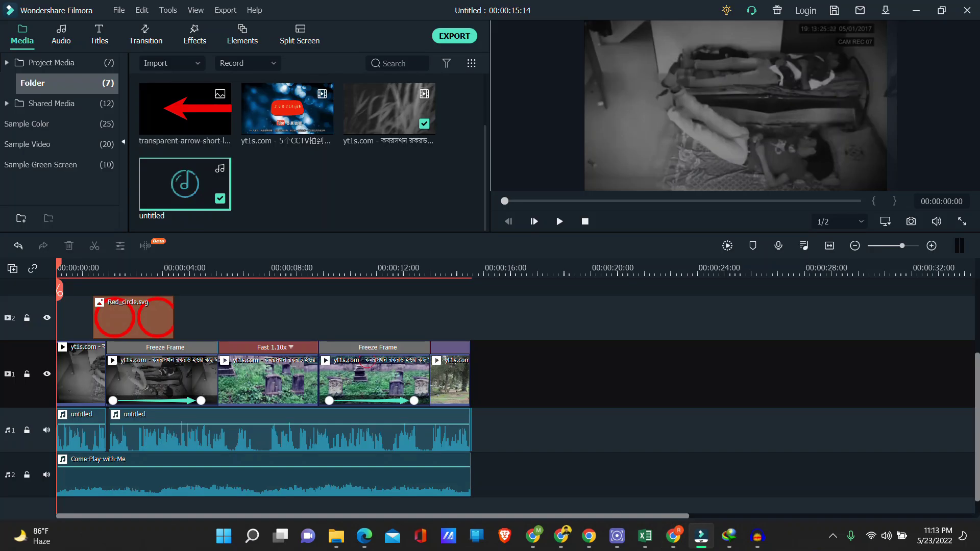
{"action": "scroll", "coordinate": [490, 403], "scroll_direction": "up", "scroll_amount": 1}
{"action": "left_click_drag", "start_coordinate": [546, 410], "coordinate": [76, 407]}
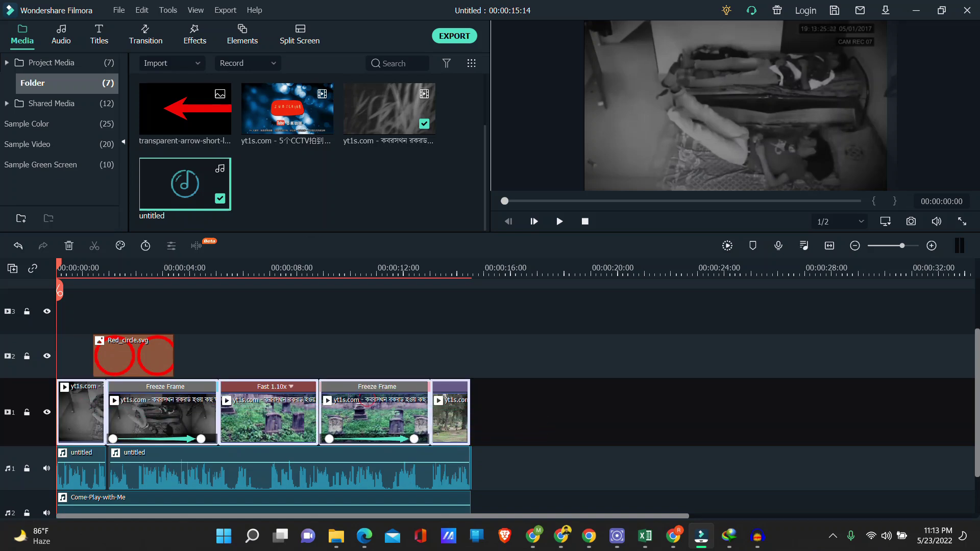
{"action": "scroll", "coordinate": [490, 398], "scroll_direction": "up", "scroll_amount": 1}
{"action": "left_click", "coordinate": [562, 432]}
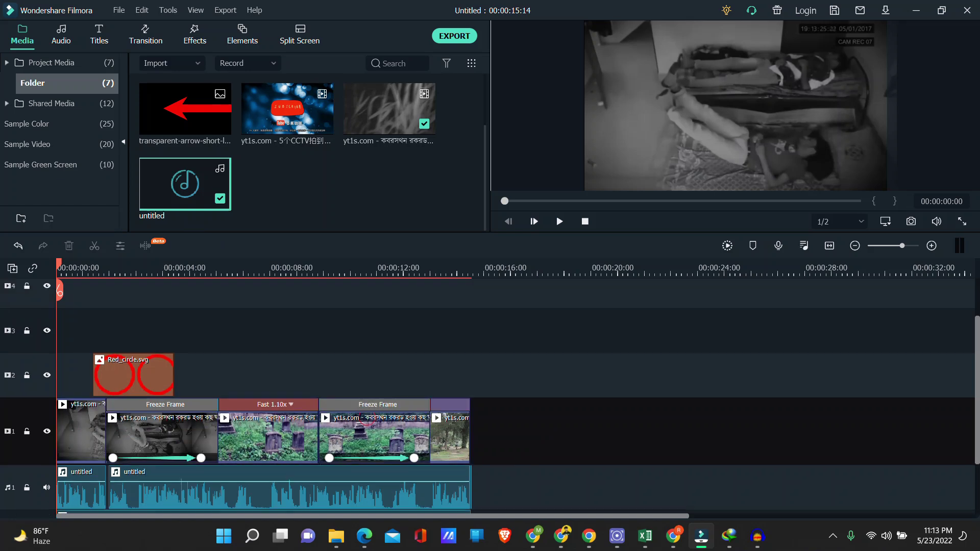
Inspect the color settings of the first clip on video track 1 and close them.
{"action": "double_click", "coordinate": [82, 433]}
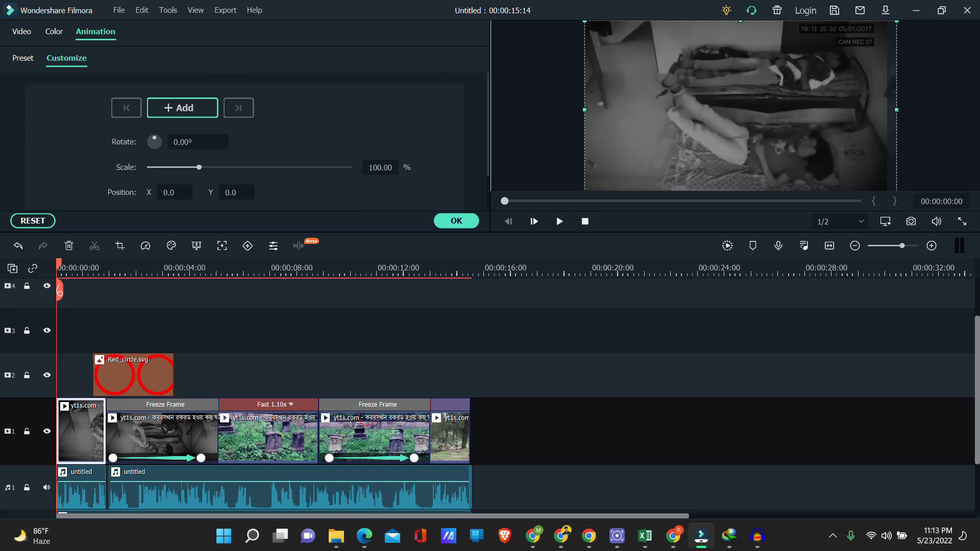
{"action": "left_click", "coordinate": [54, 32]}
{"action": "left_click", "coordinate": [457, 220]}
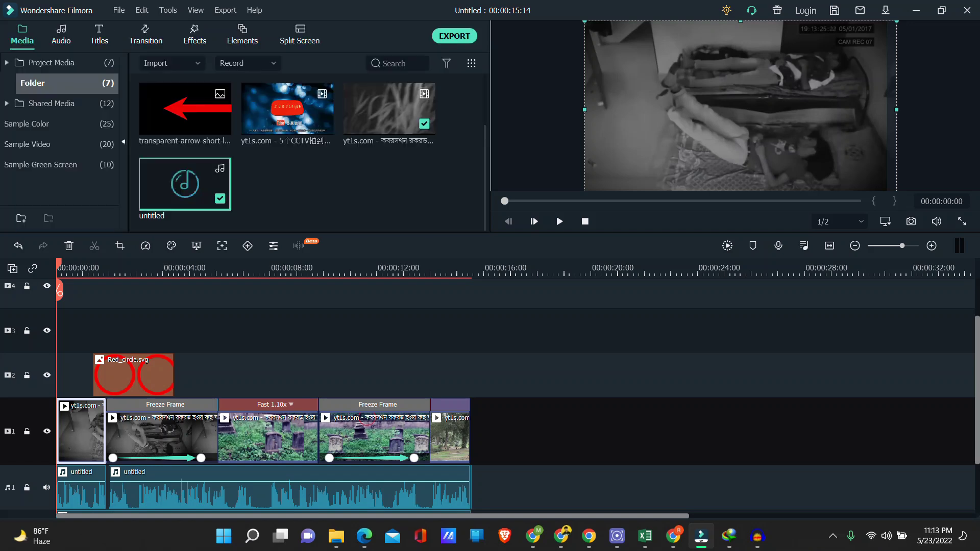
Apply the "Game of Thrones" color correction preset to the first clip on video track 1.
{"action": "scroll", "coordinate": [490, 398], "scroll_direction": "up", "scroll_amount": 2}
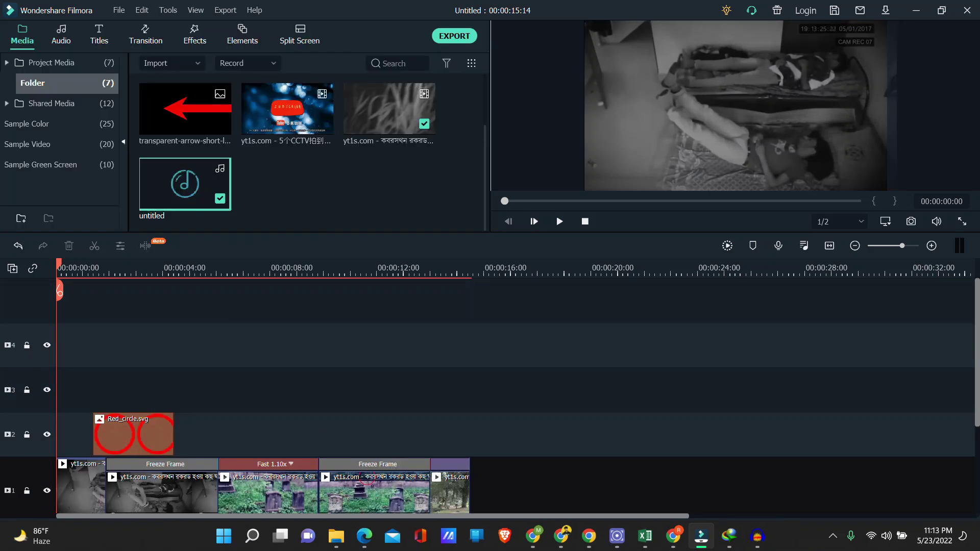
{"action": "scroll", "coordinate": [490, 398], "scroll_direction": "down", "scroll_amount": 3}
{"action": "left_click_drag", "start_coordinate": [509, 405], "coordinate": [40, 390]}
{"action": "left_click", "coordinate": [131, 302]}
{"action": "left_click", "coordinate": [82, 398]}
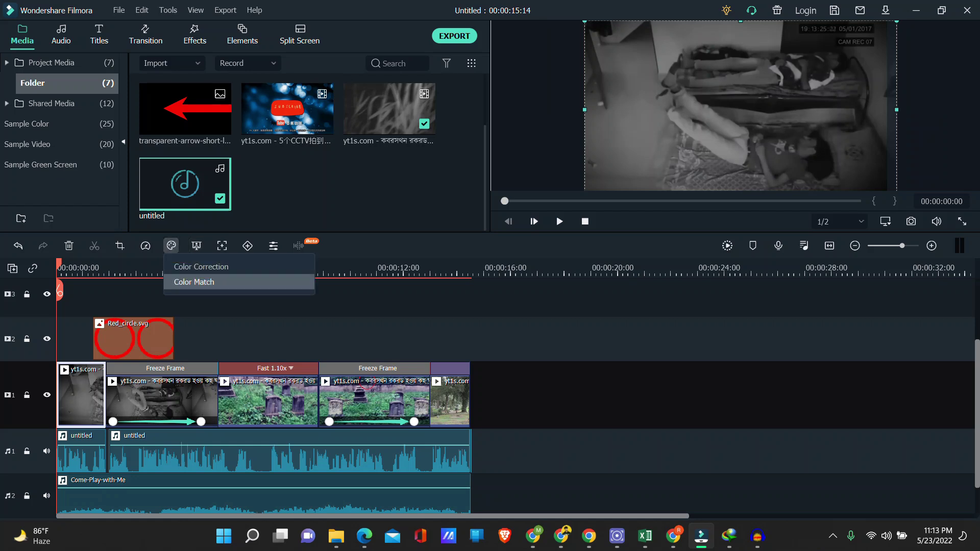
{"action": "left_click", "coordinate": [171, 246]}
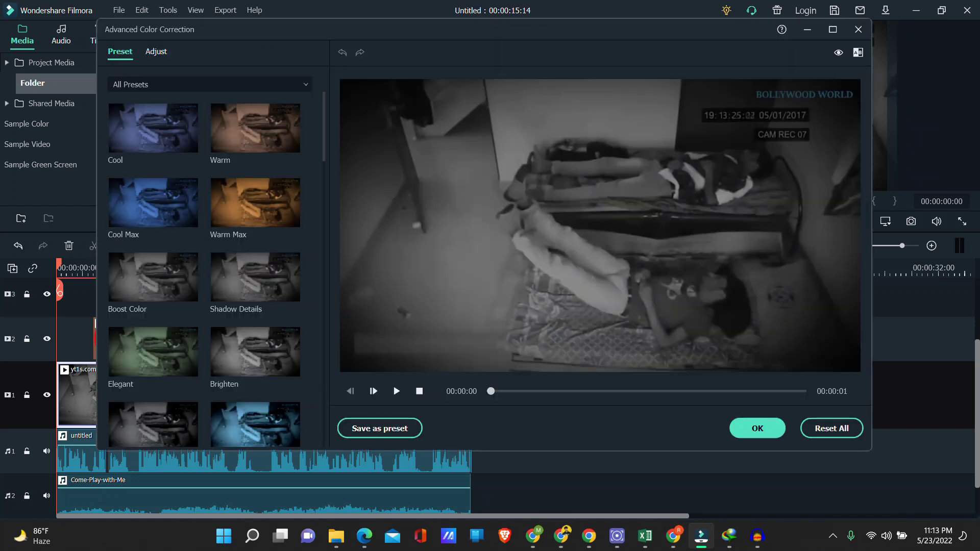
{"action": "scroll", "coordinate": [250, 235], "scroll_direction": "down", "scroll_amount": 15}
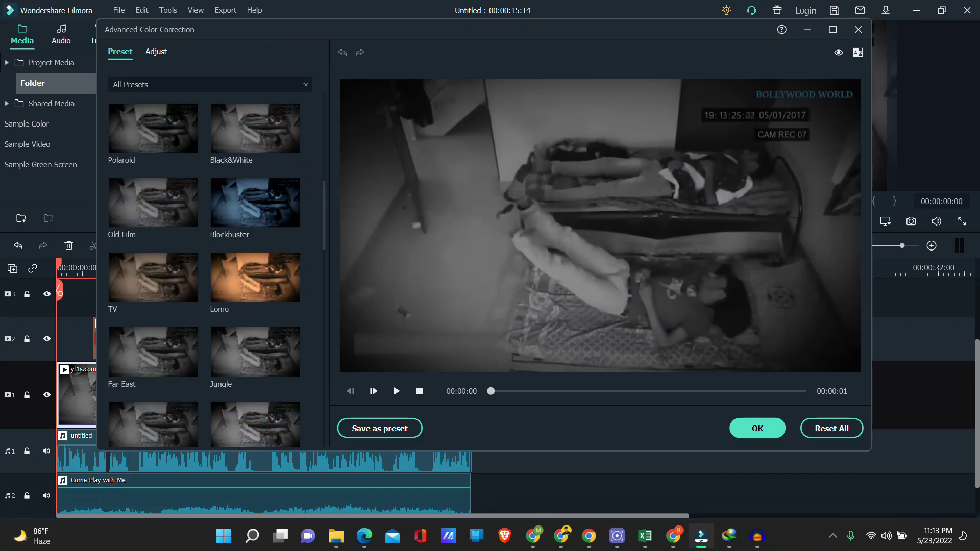
{"action": "left_click", "coordinate": [256, 278]}
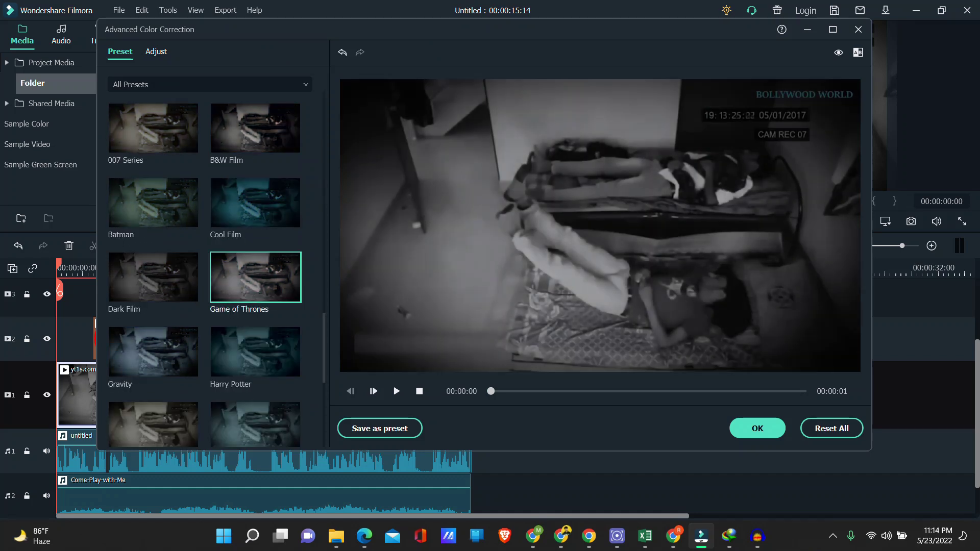
{"action": "left_click", "coordinate": [758, 429]}
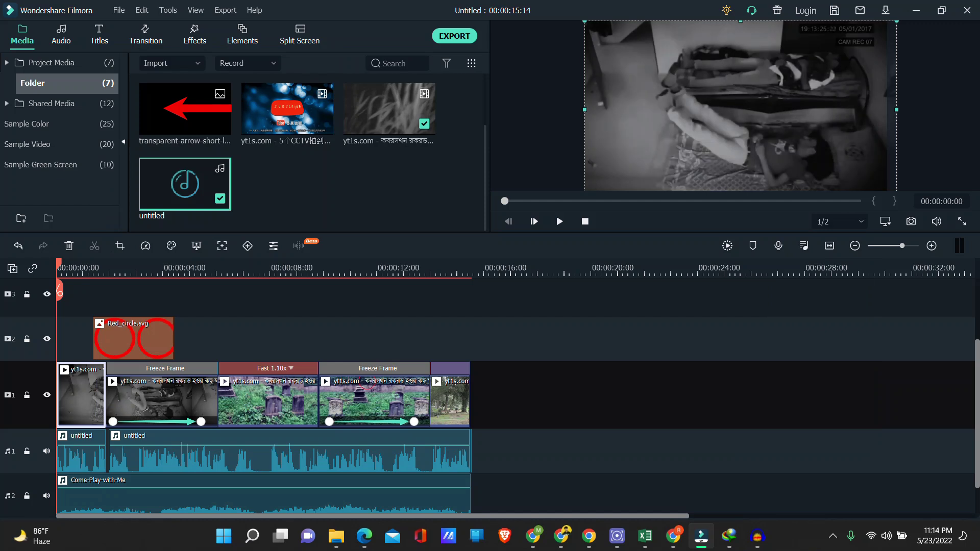
Apply the "Brighten" color correction preset to the first Freeze Frame clip, beneath the red circle.
{"action": "left_click_drag", "start_coordinate": [58, 264], "coordinate": [143, 264]}
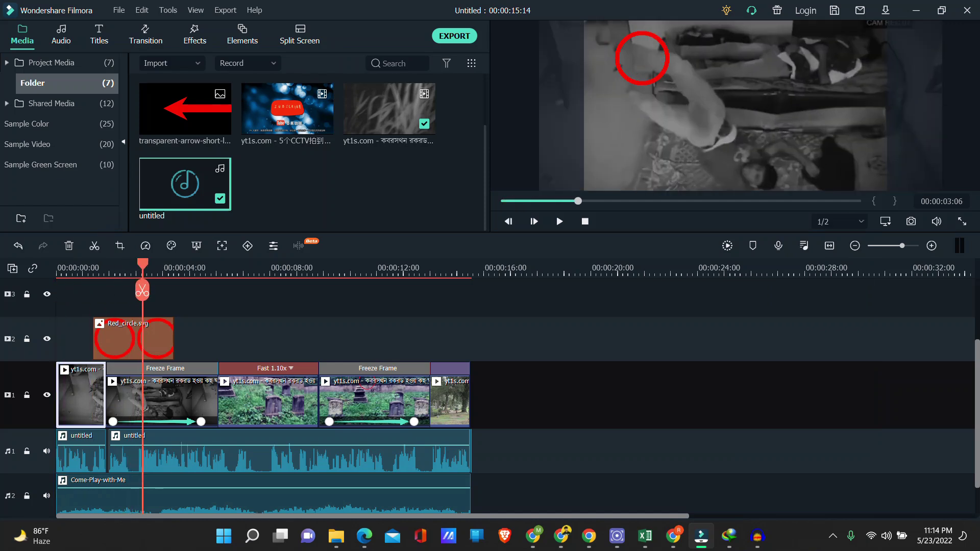
{"action": "double_click", "coordinate": [162, 399]}
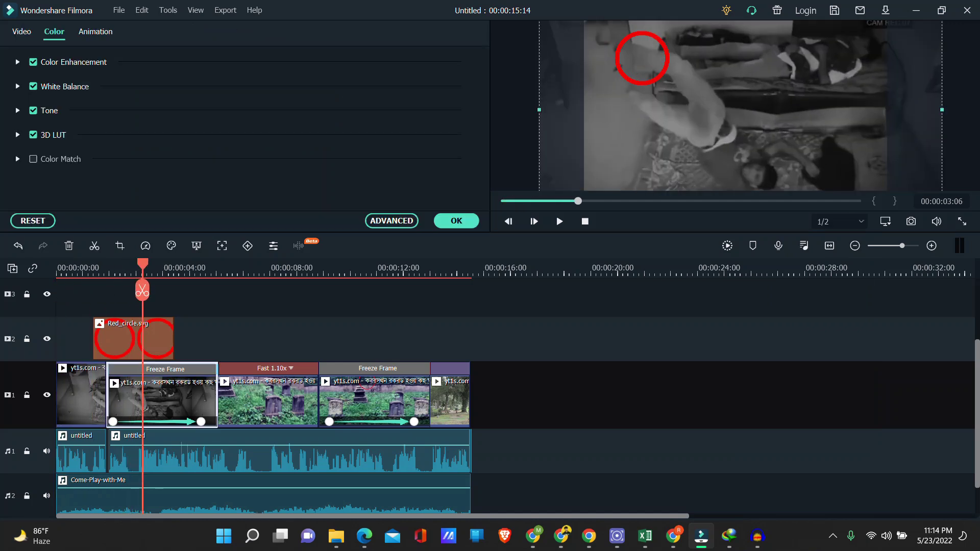
{"action": "left_click", "coordinate": [456, 221]}
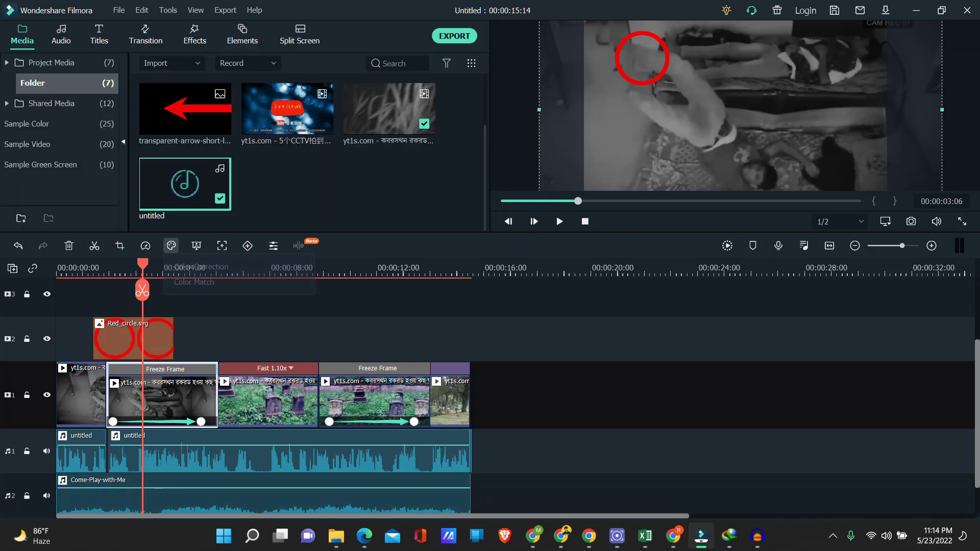
{"action": "left_click", "coordinate": [171, 246]}
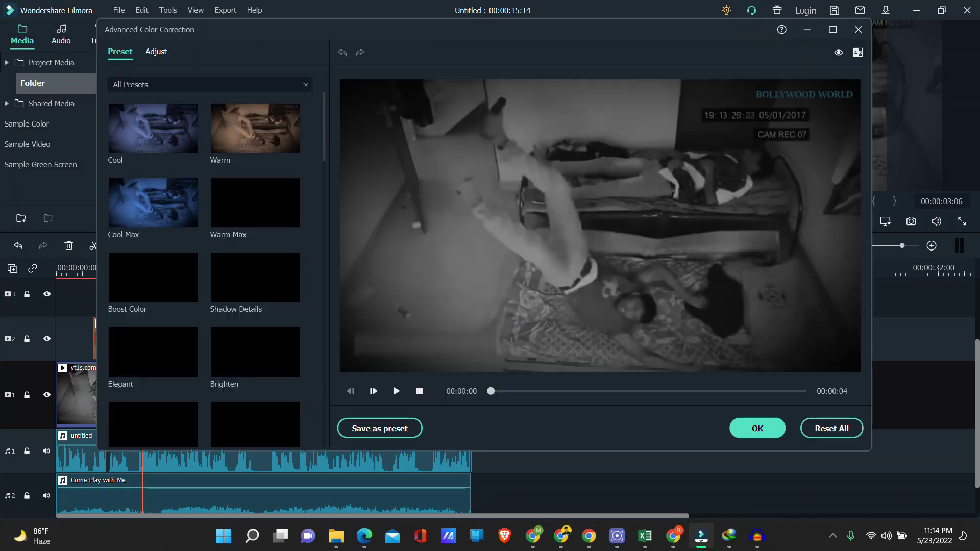
{"action": "left_click", "coordinate": [256, 352]}
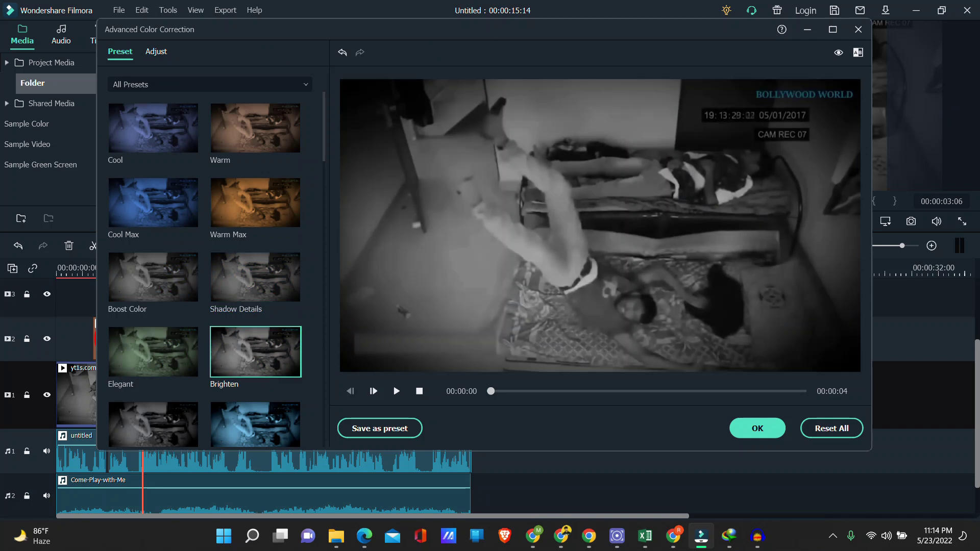
{"action": "scroll", "coordinate": [255, 353], "scroll_direction": "down", "scroll_amount": 3}
{"action": "left_click", "coordinate": [758, 428]}
Apply the "Warm" color correction preset to the "Fast 1.10x" cemetery clip on video track 1.
{"action": "left_click", "coordinate": [268, 401]}
{"action": "left_click_drag", "start_coordinate": [142, 265], "coordinate": [271, 266]}
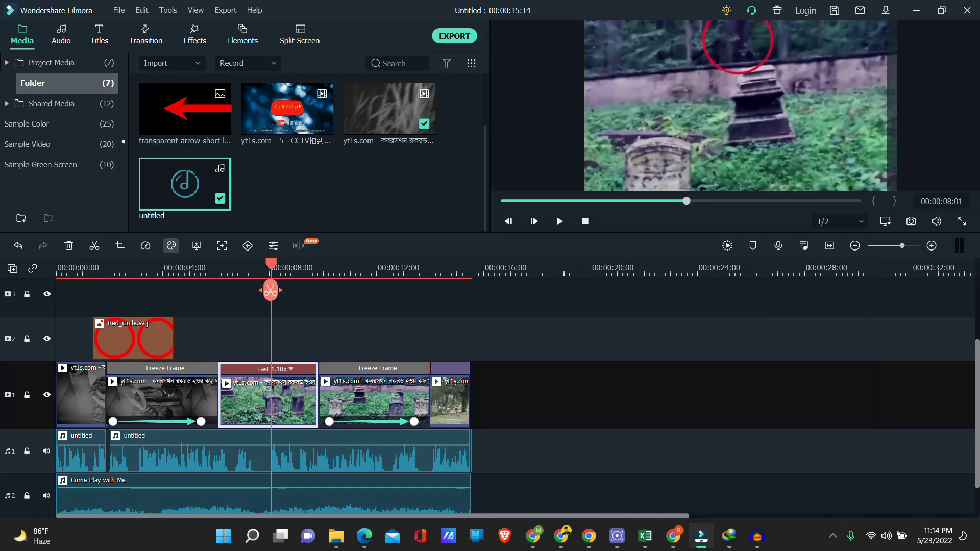
{"action": "left_click", "coordinate": [171, 245]}
{"action": "left_click", "coordinate": [207, 266]}
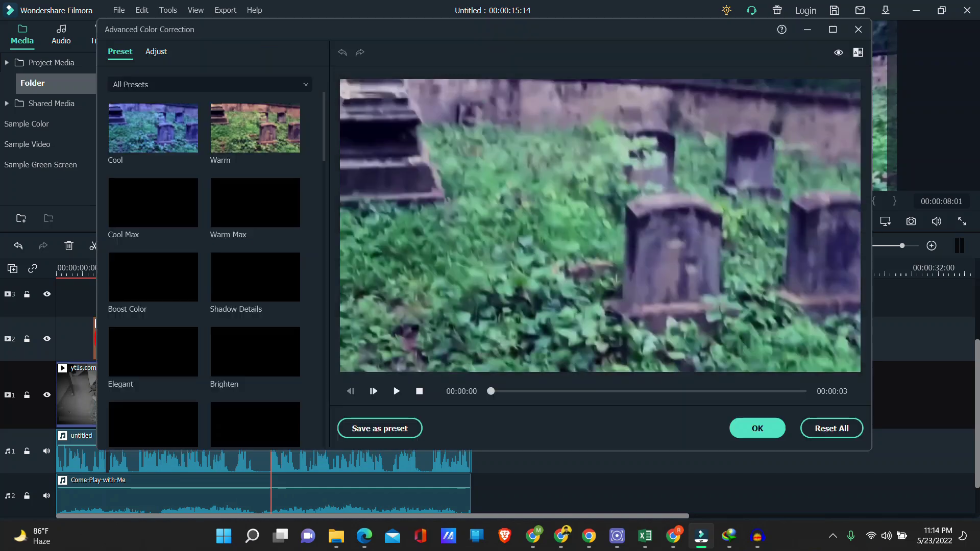
{"action": "left_click", "coordinate": [249, 147]}
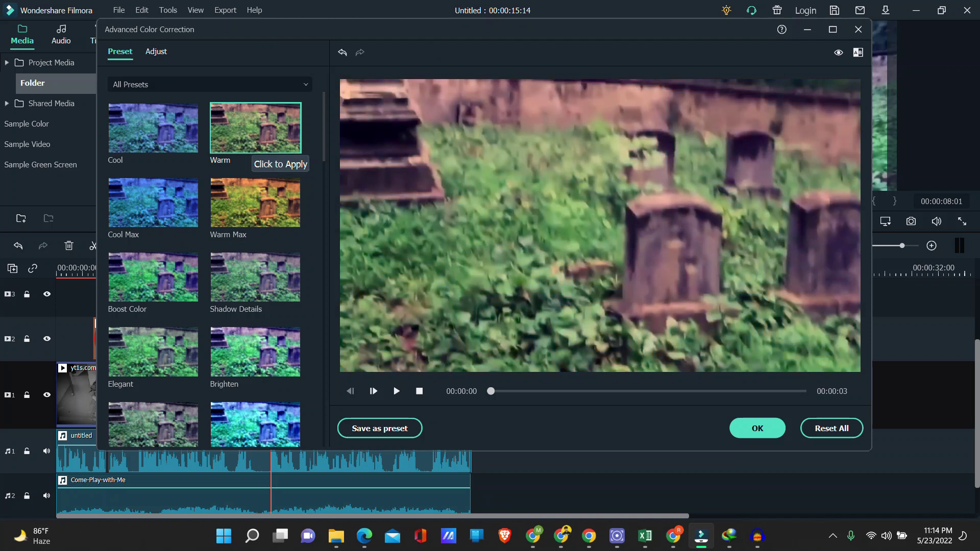
{"action": "scroll", "coordinate": [250, 204], "scroll_direction": "down", "scroll_amount": 6}
{"action": "scroll", "coordinate": [251, 205], "scroll_direction": "up", "scroll_amount": 6}
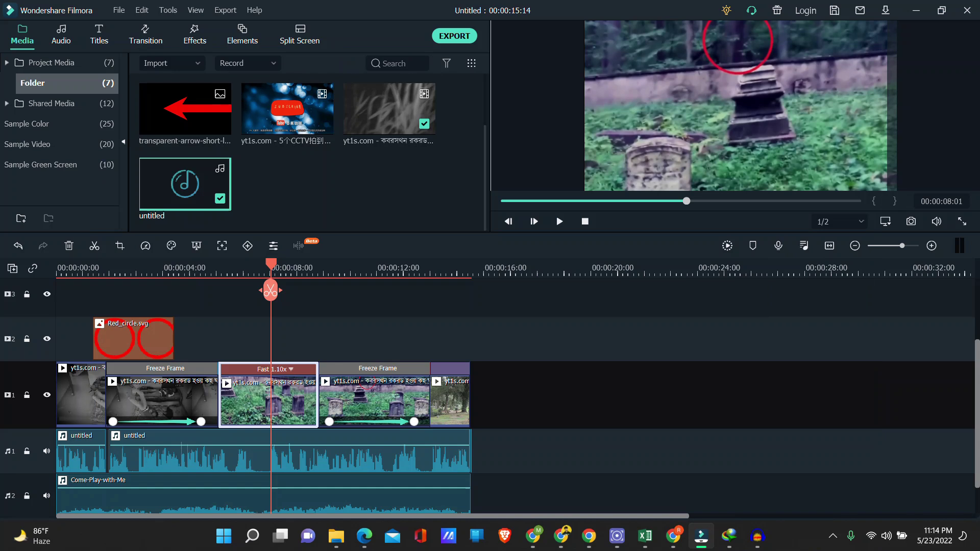
{"action": "left_click", "coordinate": [758, 428]}
Apply the "Warm" color correction preset to the second Freeze Frame clip, showing the gravestones.
{"action": "left_click_drag", "start_coordinate": [270, 264], "coordinate": [393, 265]}
{"action": "double_click", "coordinate": [375, 398]}
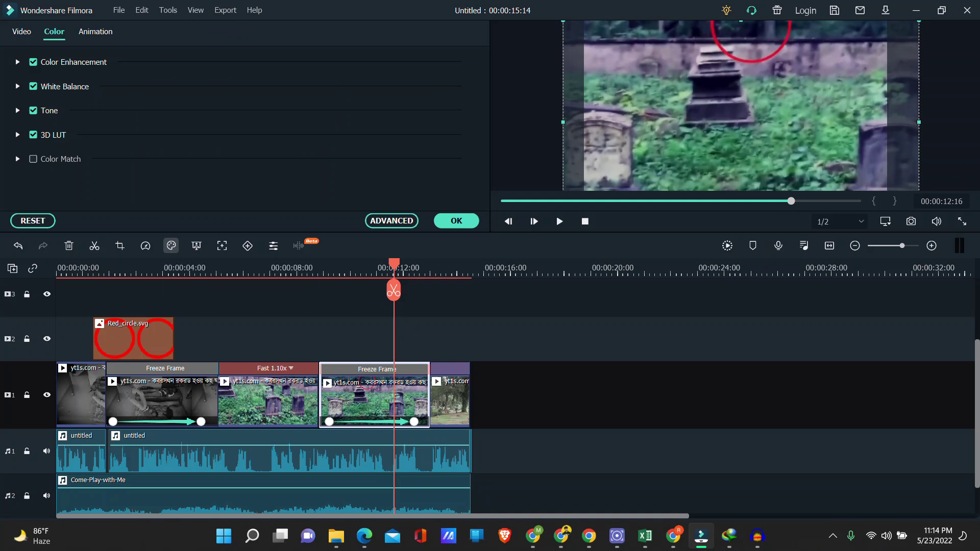
{"action": "left_click", "coordinate": [171, 246]}
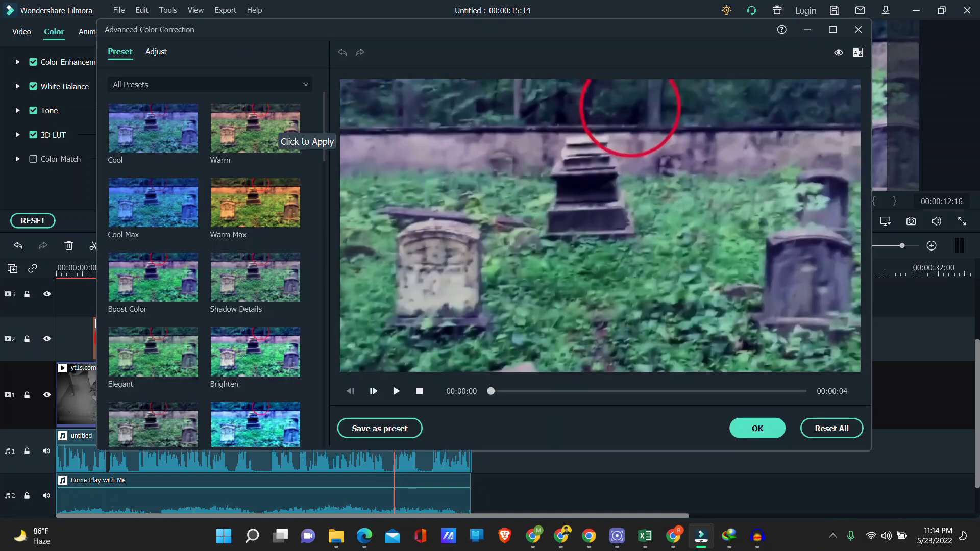
{"action": "left_click", "coordinate": [275, 132]}
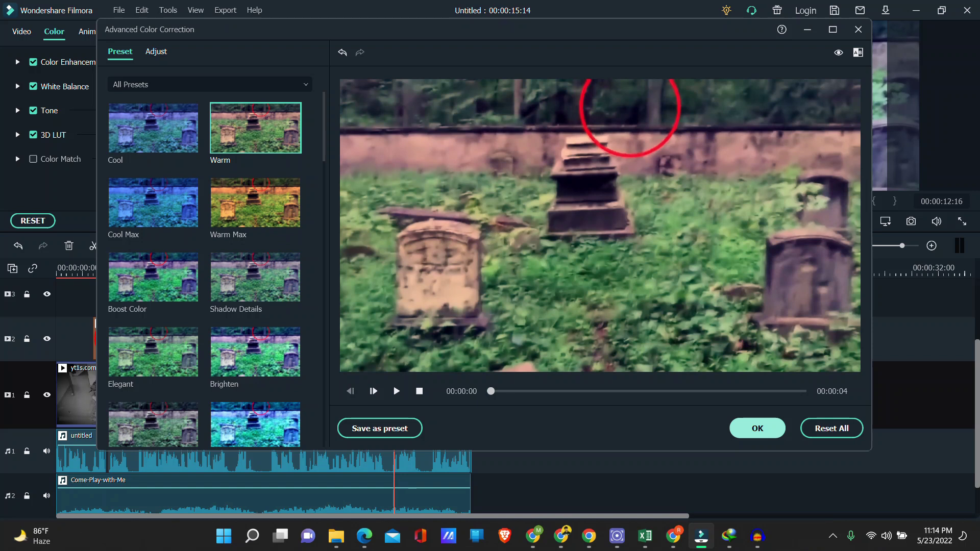
{"action": "left_click", "coordinate": [758, 428]}
Apply the "Warm" color correction preset to the last clip on video track 1 and close its color settings.
{"action": "left_click_drag", "start_coordinate": [395, 290], "coordinate": [449, 290]}
{"action": "left_click", "coordinate": [456, 402]}
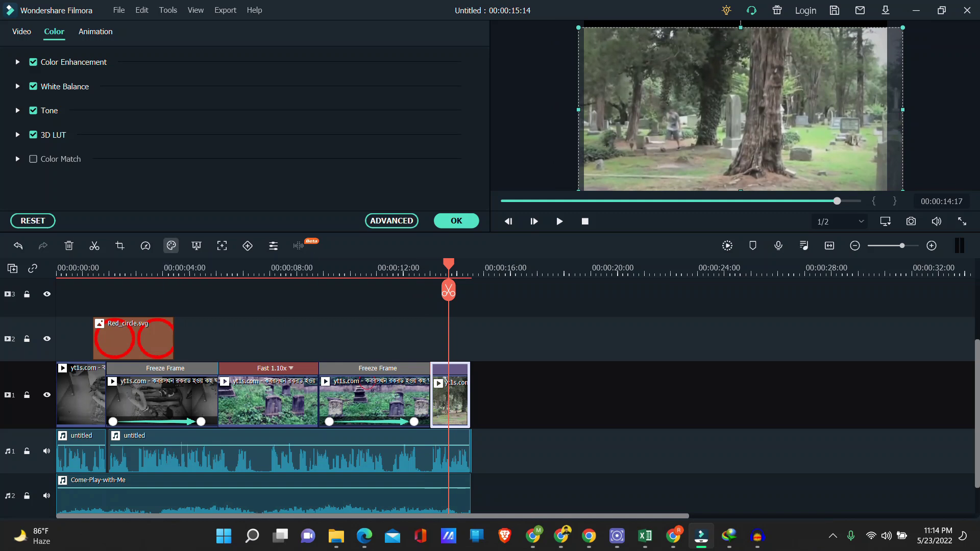
{"action": "double_click", "coordinate": [255, 128]}
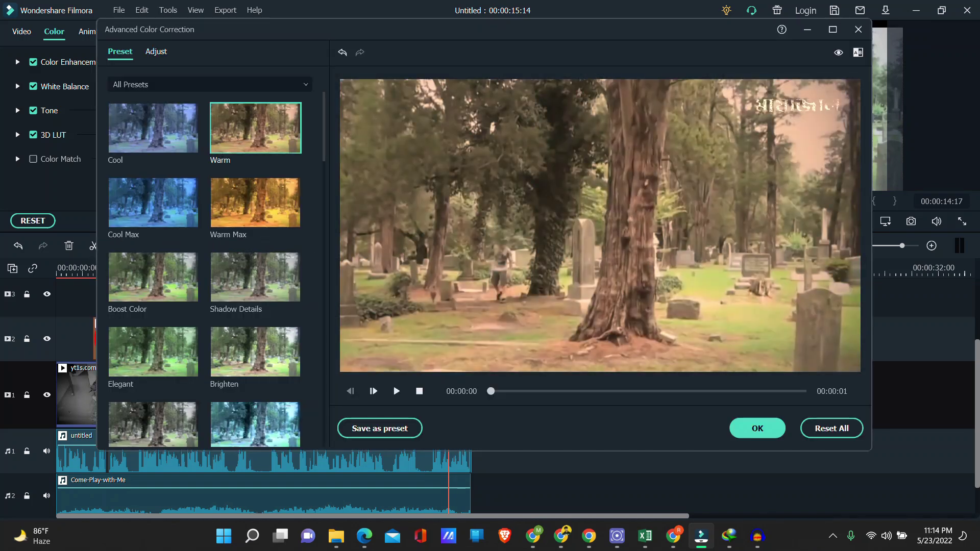
{"action": "scroll", "coordinate": [204, 265], "scroll_direction": "down", "scroll_amount": 5}
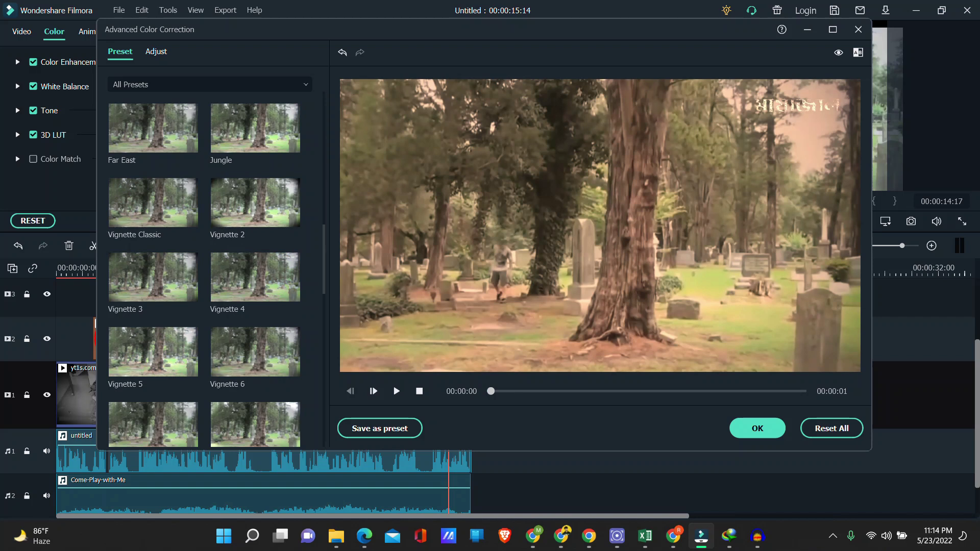
{"action": "left_click", "coordinate": [757, 428]}
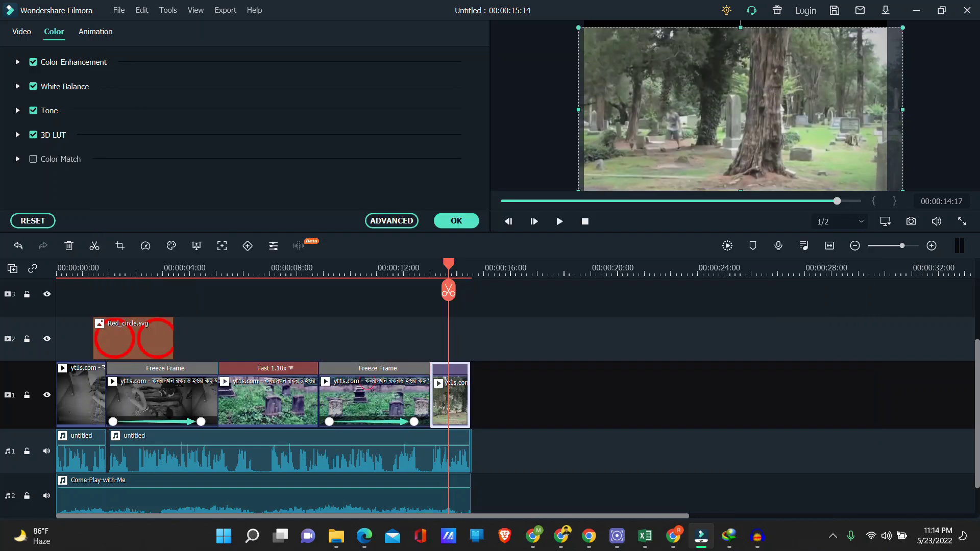
{"action": "left_click", "coordinate": [456, 220]}
Preview the color-corrected video from the start of the timeline for about one second and pause it.
{"action": "left_click_drag", "start_coordinate": [448, 291], "coordinate": [57, 290]}
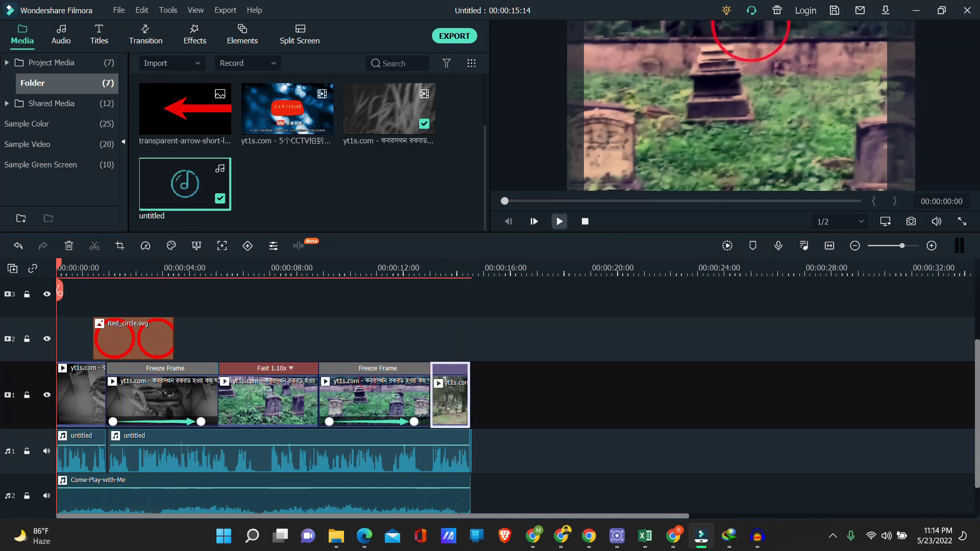
{"action": "left_click", "coordinate": [559, 221]}
{"action": "left_click", "coordinate": [560, 221]}
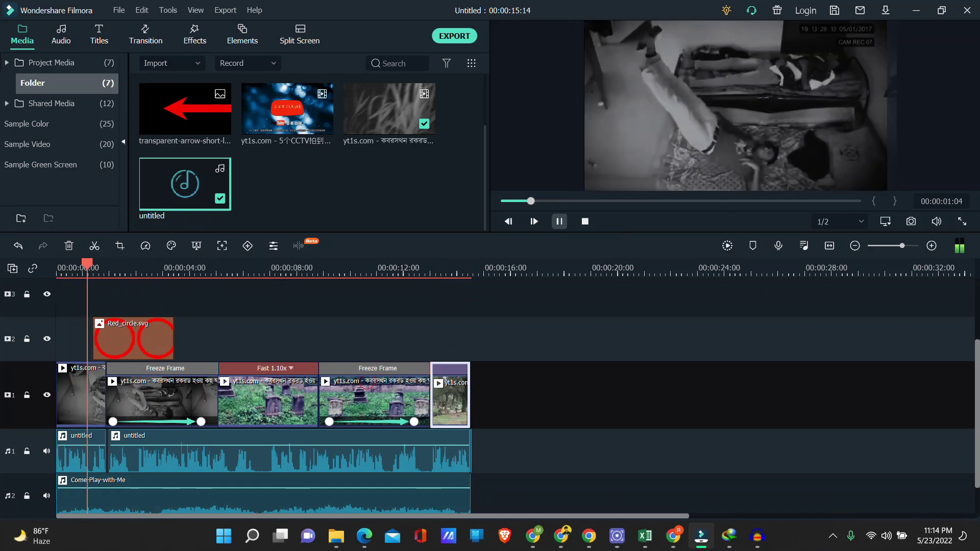
{"action": "scroll", "coordinate": [467, 408], "scroll_direction": "down", "scroll_amount": 2}
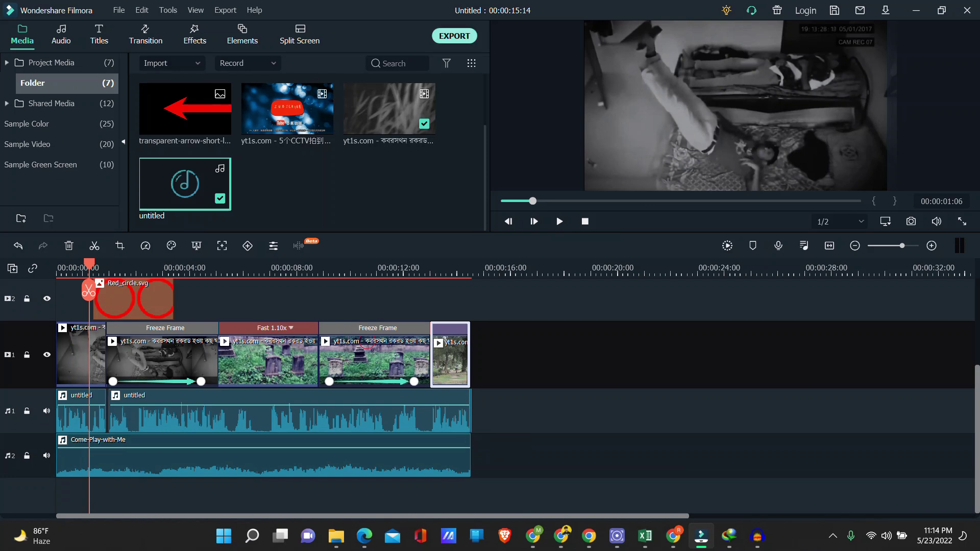
Export the video as a local MP4 named "My Video" to H:/ with GPU accelerated encoding enabled.
{"action": "left_click", "coordinate": [455, 37]}
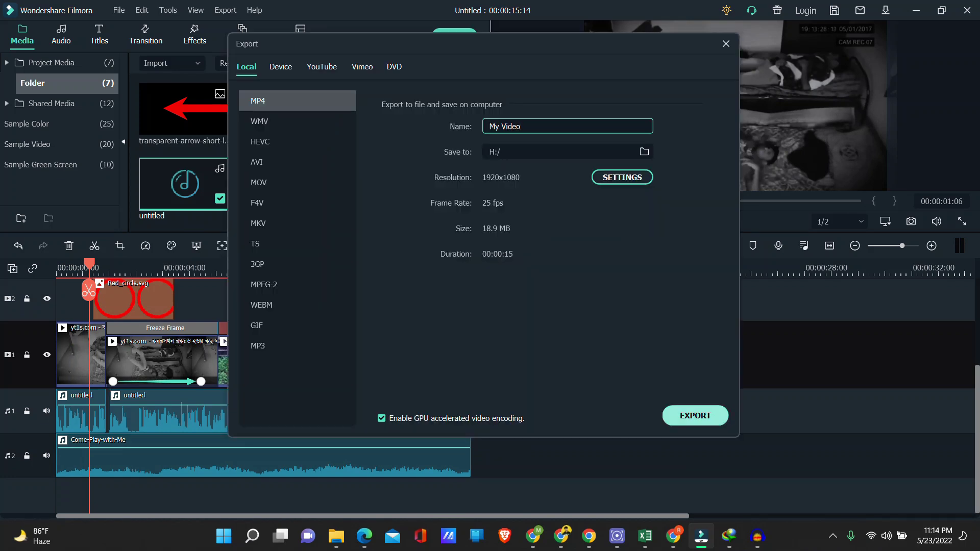
{"action": "left_click", "coordinate": [696, 416]}
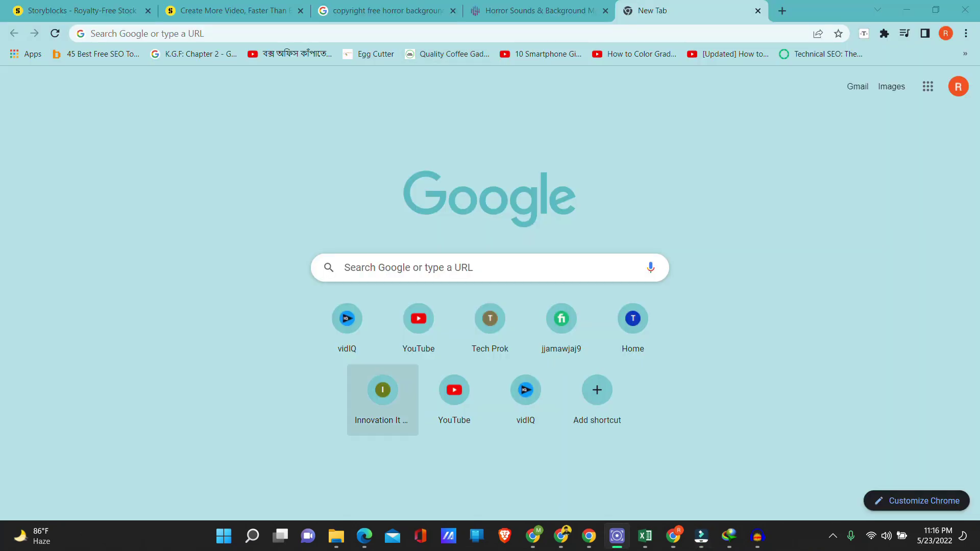
Switch to Chrome and open YouTube in the new browser tab.
{"action": "left_click", "coordinate": [419, 324]}
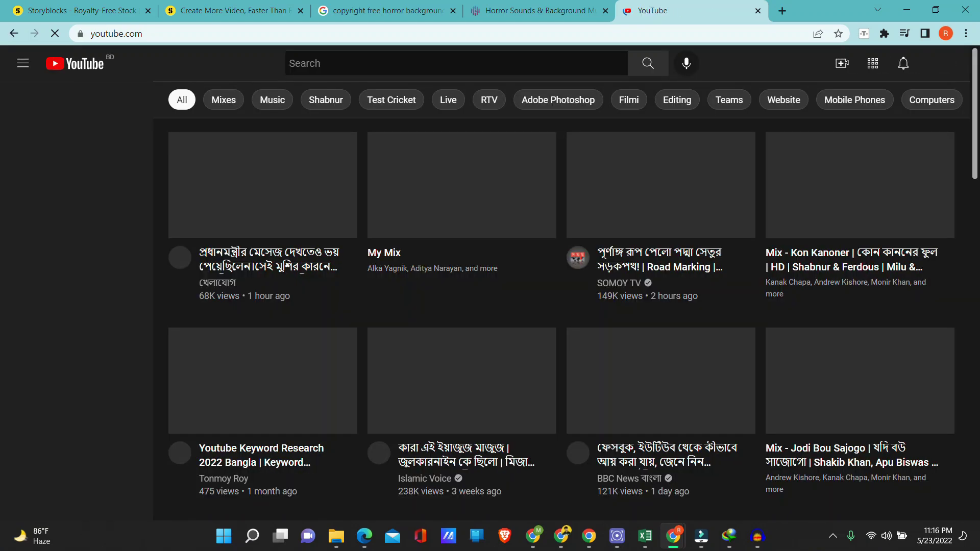
Open YouTube Studio for the signed-in channel and go to its content list.
{"action": "left_click", "coordinate": [941, 63]}
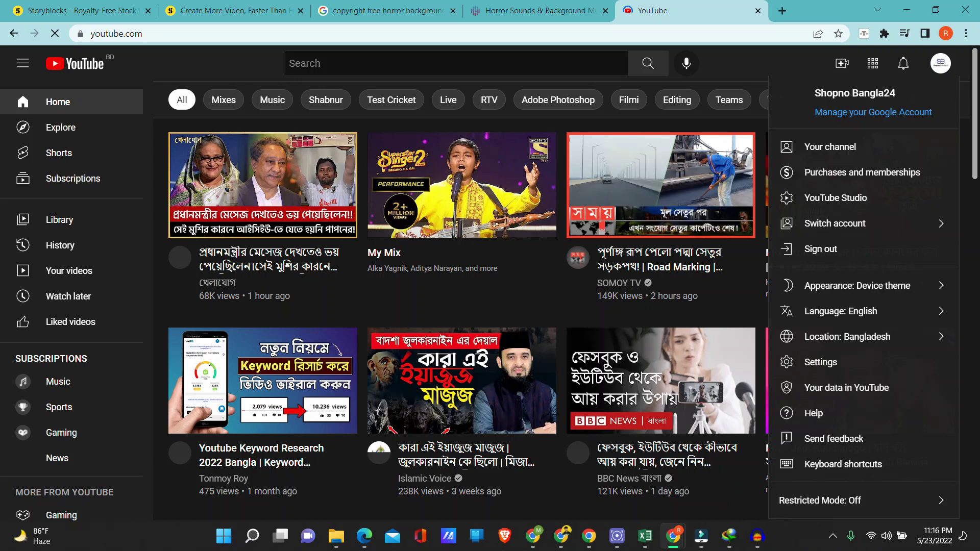
{"action": "left_click", "coordinate": [836, 198]}
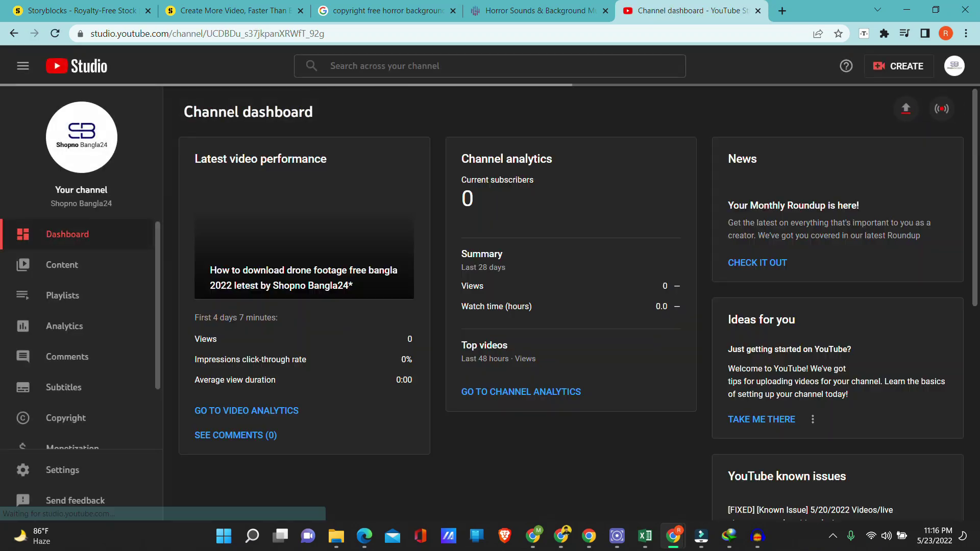
{"action": "left_click", "coordinate": [62, 264]}
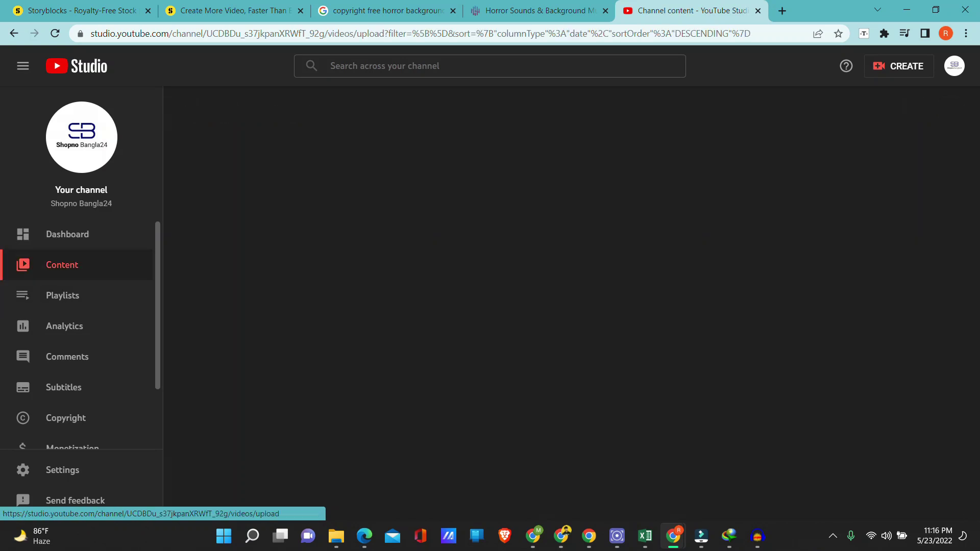
Upload the "My Video" file from New Volume (H:) as a new channel video.
{"action": "left_click", "coordinate": [900, 65]}
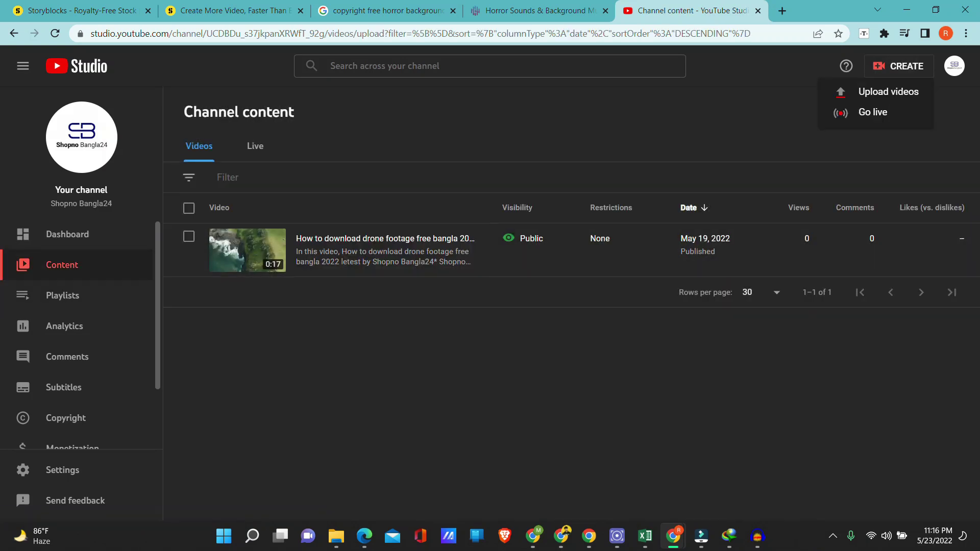
{"action": "left_click", "coordinate": [889, 91]}
{"action": "left_click", "coordinate": [490, 357]}
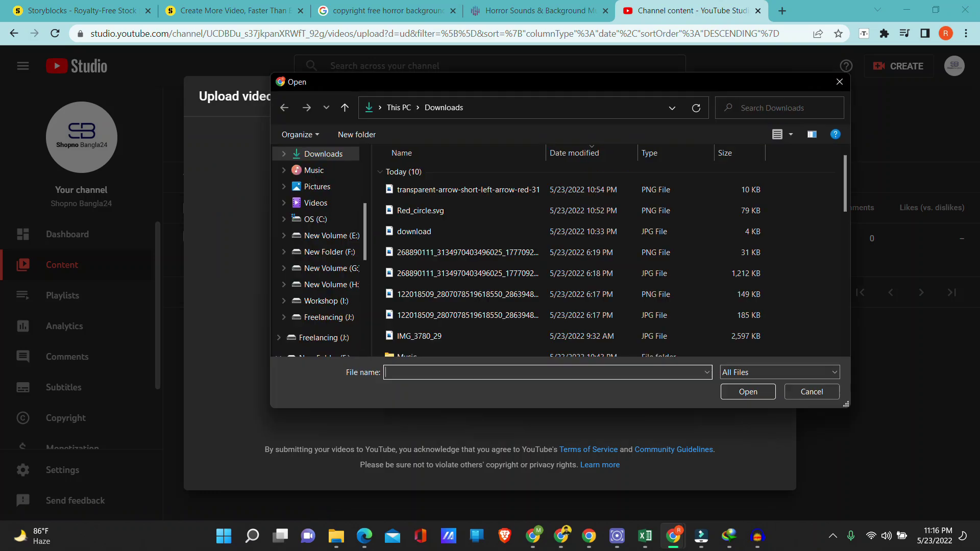
{"action": "left_click", "coordinate": [325, 284]}
{"action": "scroll", "coordinate": [608, 250], "scroll_direction": "down", "scroll_amount": 1}
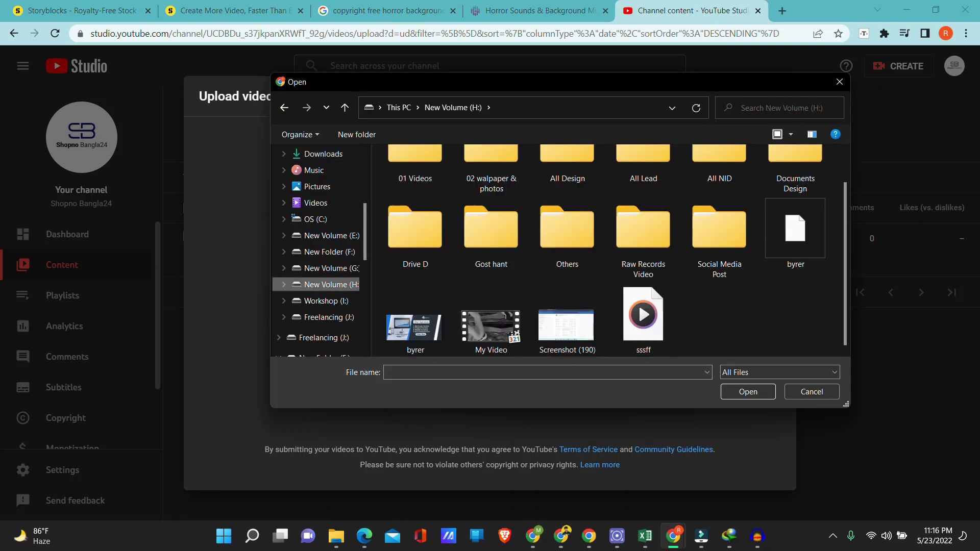
{"action": "left_click", "coordinate": [491, 327]}
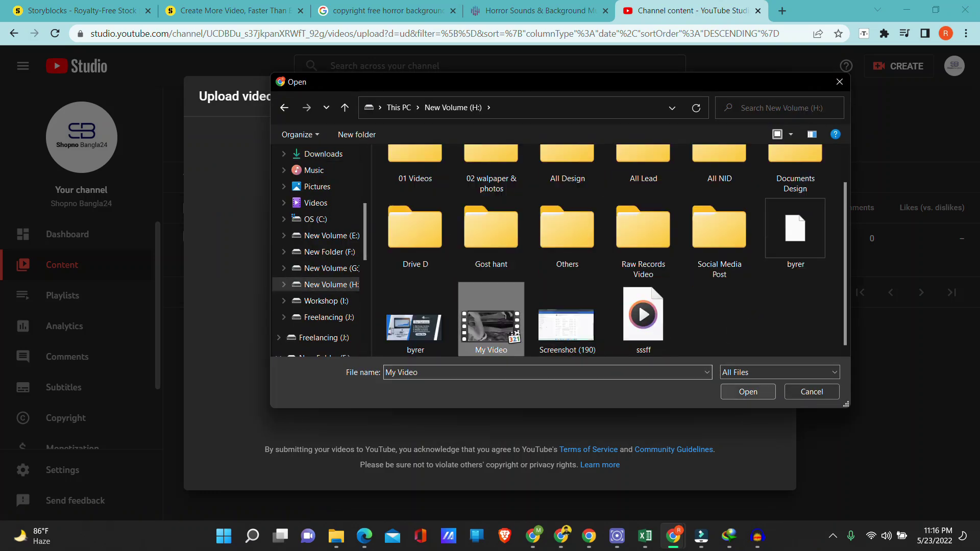
{"action": "left_click", "coordinate": [748, 392]}
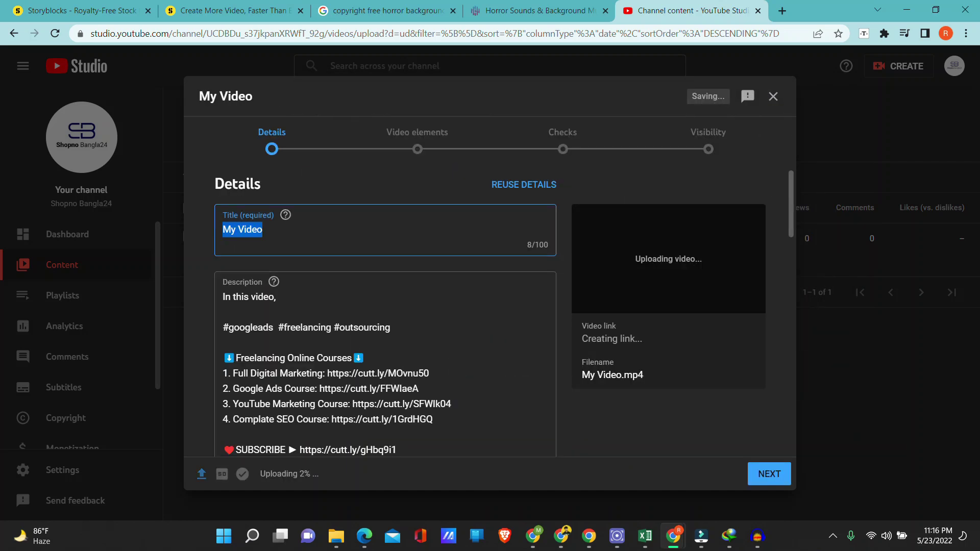
Title the video "Real Gouts Video footage", taking the second word from the spelling suggestions.
{"action": "type", "text": "r"}
{"action": "key", "text": "BackSpace"}
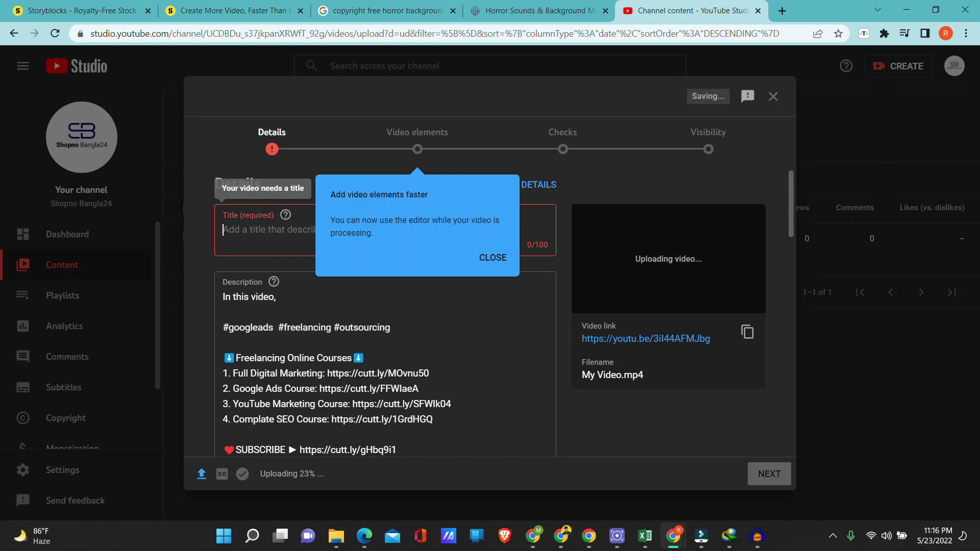
{"action": "type", "text": "Real "}
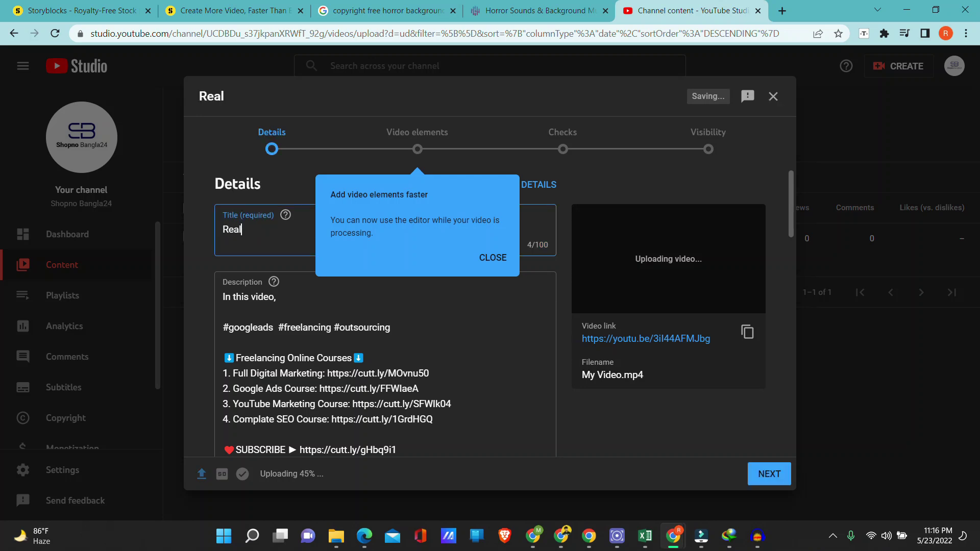
{"action": "type", "text": "Gost"}
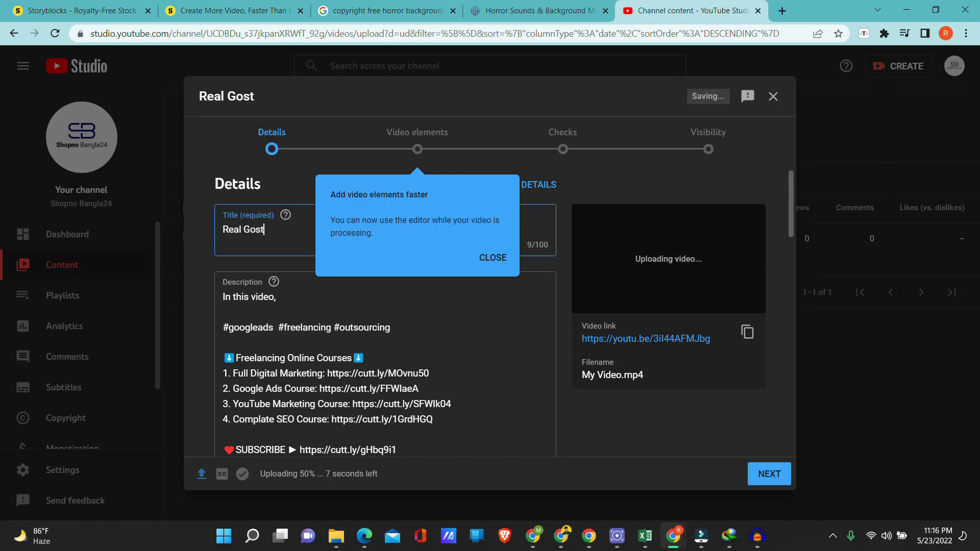
{"action": "key", "text": "BackSpace"}
{"action": "key", "text": "BackSpace"}
{"action": "type", "text": "ust "}
{"action": "type", "text": "Pos"}
{"action": "key", "text": "BackSpace"}
{"action": "key", "text": "BackSpace"}
{"action": "key", "text": "BackSpace"}
{"action": "type", "text": "Vid"}
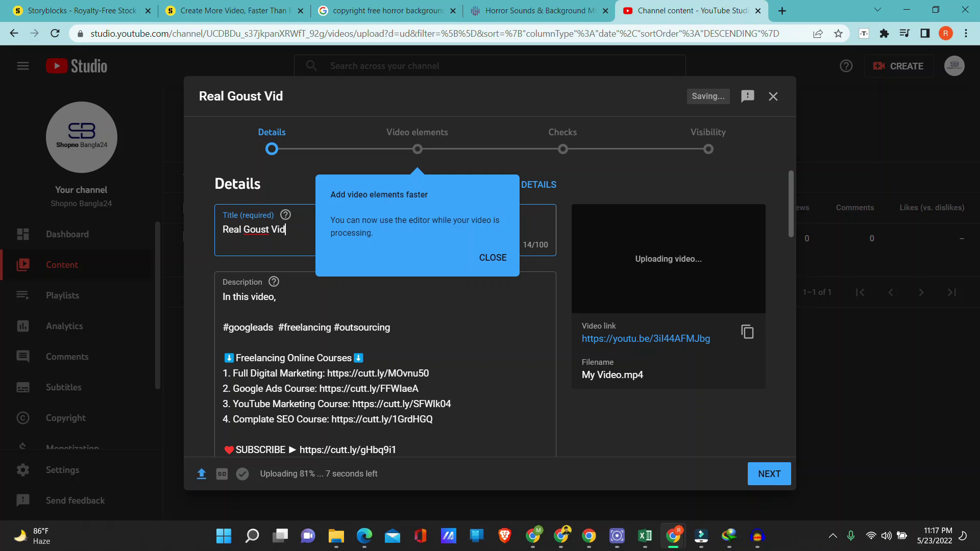
{"action": "type", "text": "eo footage"}
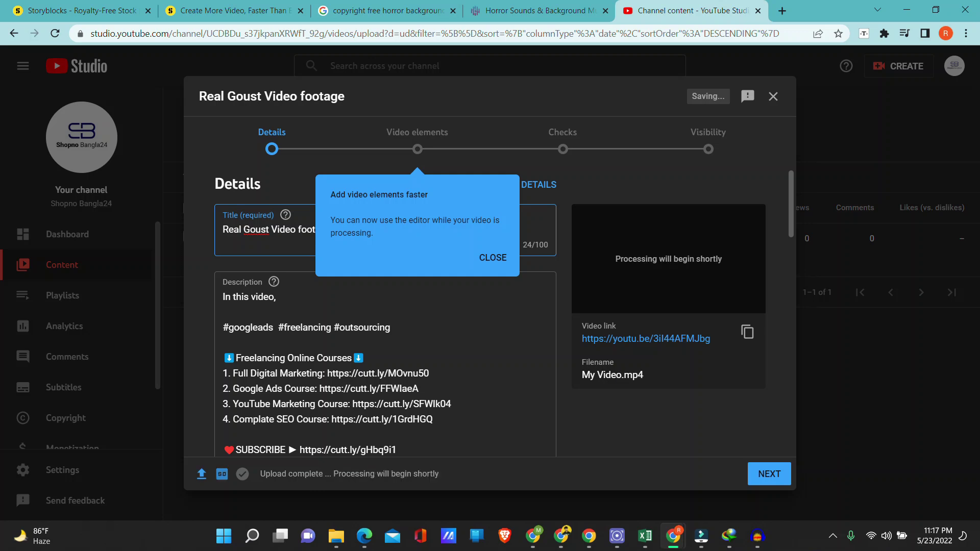
{"action": "right_click", "coordinate": [254, 230]}
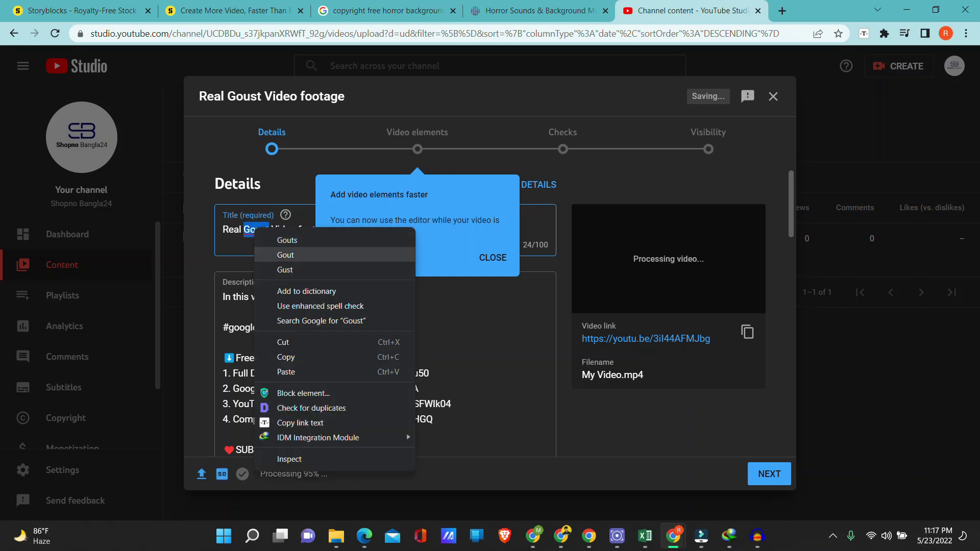
{"action": "left_click", "coordinate": [287, 240]}
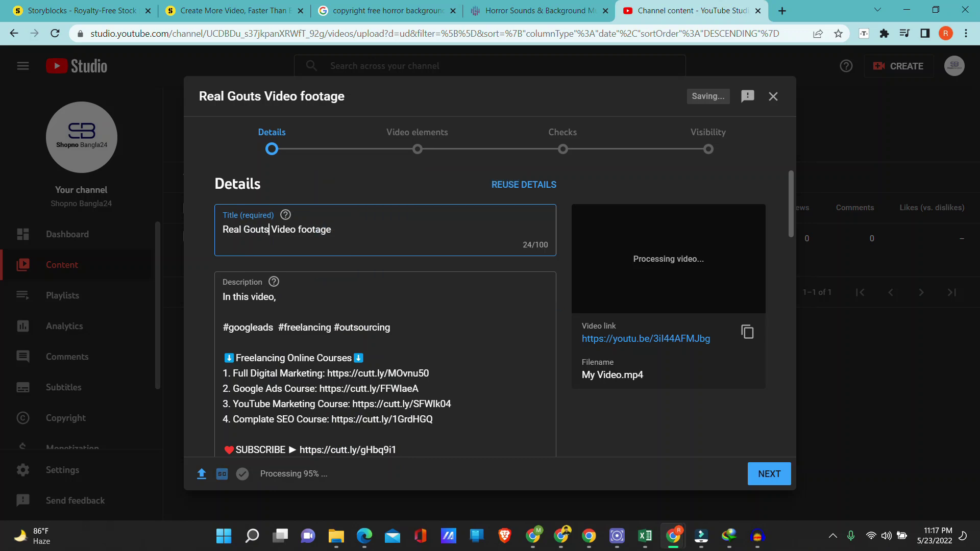
Set the video's audience to "No, it's not made for kids" and proceed to the Checks stage.
{"action": "scroll", "coordinate": [386, 312], "scroll_direction": "down", "scroll_amount": 6}
{"action": "scroll", "coordinate": [385, 312], "scroll_direction": "down", "scroll_amount": 10}
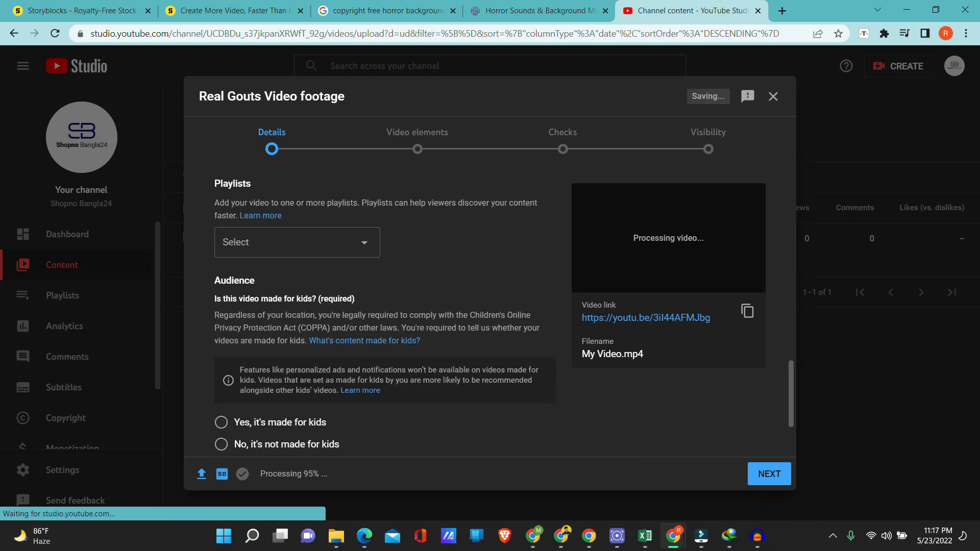
{"action": "left_click", "coordinate": [221, 337]}
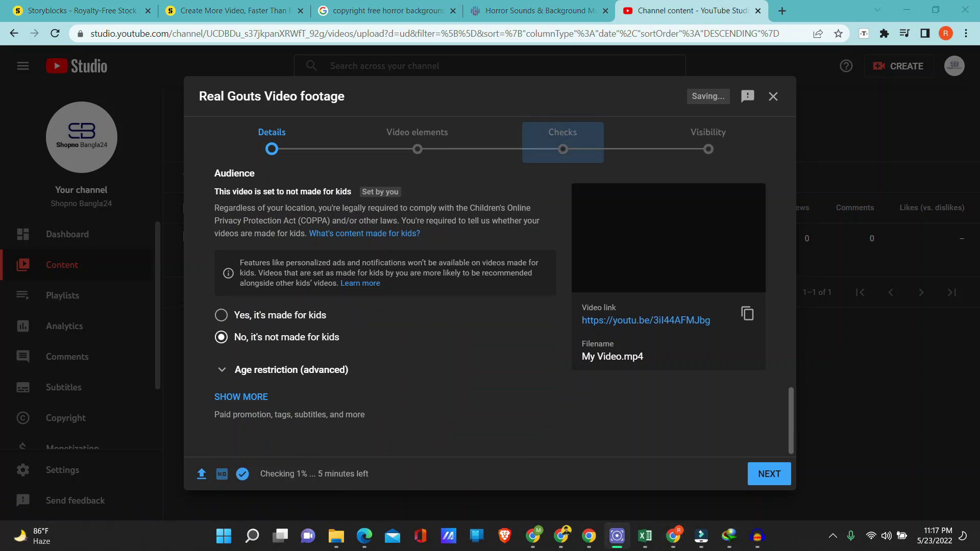
{"action": "left_click", "coordinate": [769, 474]}
{"action": "left_click", "coordinate": [770, 473]}
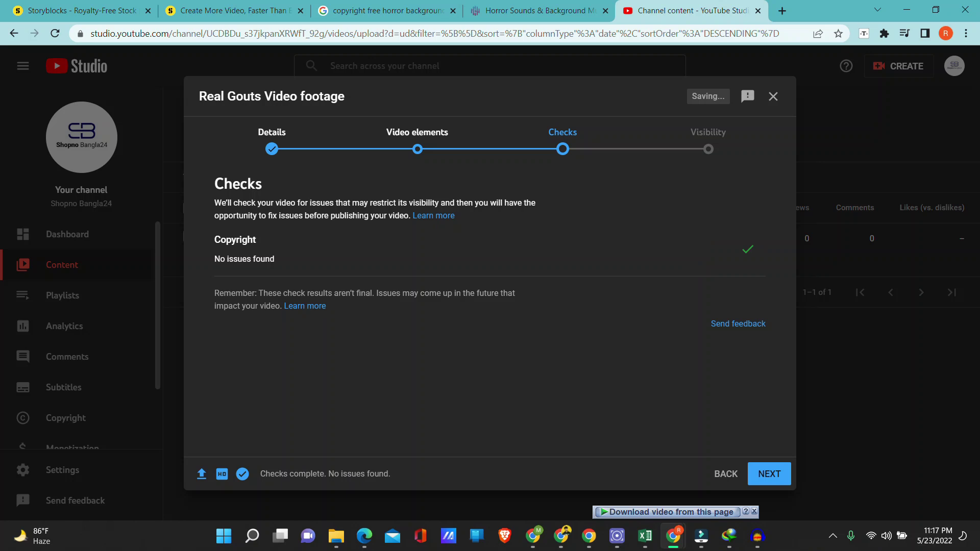
Examine the copyright check status for the uploaded video.
{"action": "left_click_drag", "start_coordinate": [260, 473], "coordinate": [390, 473]}
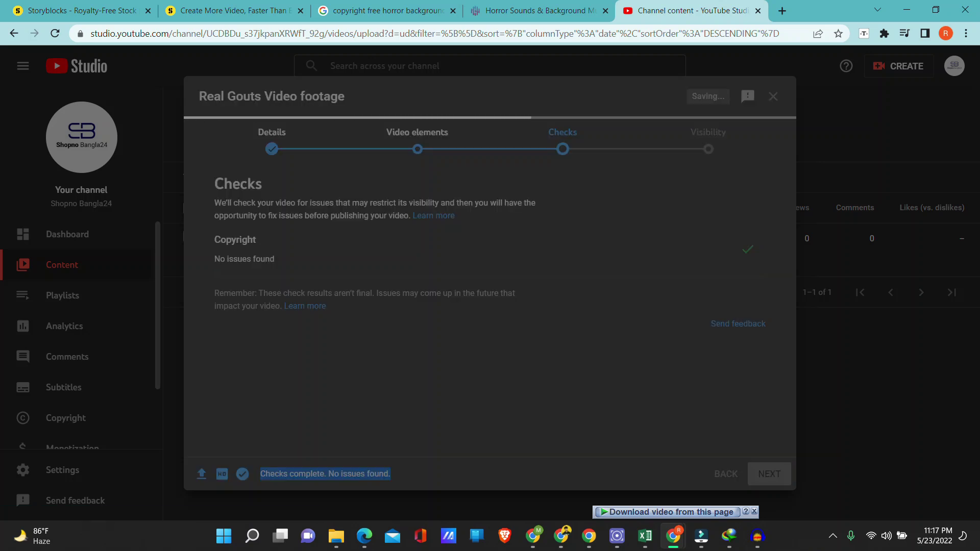
{"action": "left_click", "coordinate": [409, 388]}
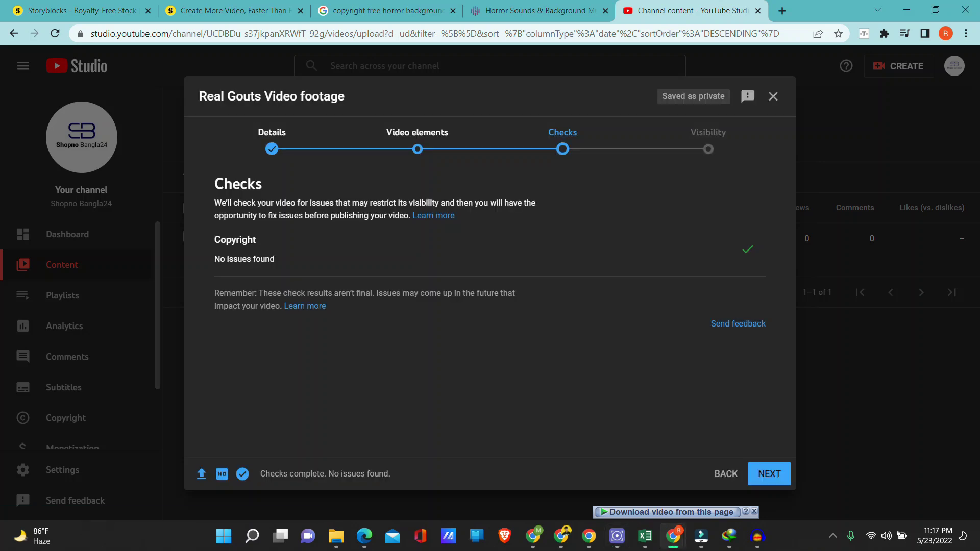
{"action": "left_click_drag", "start_coordinate": [328, 475], "coordinate": [388, 474]}
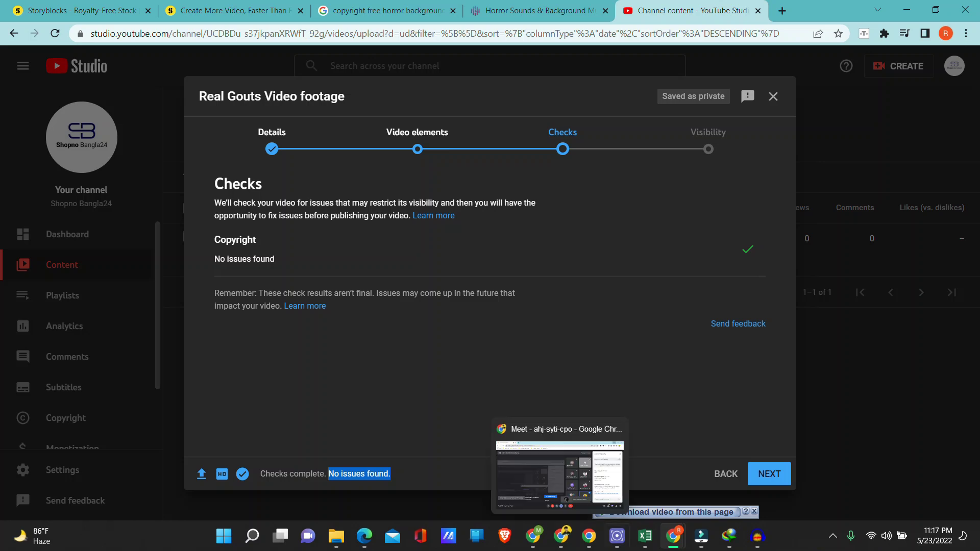
{"action": "mouse_move", "coordinate": [645, 536]}
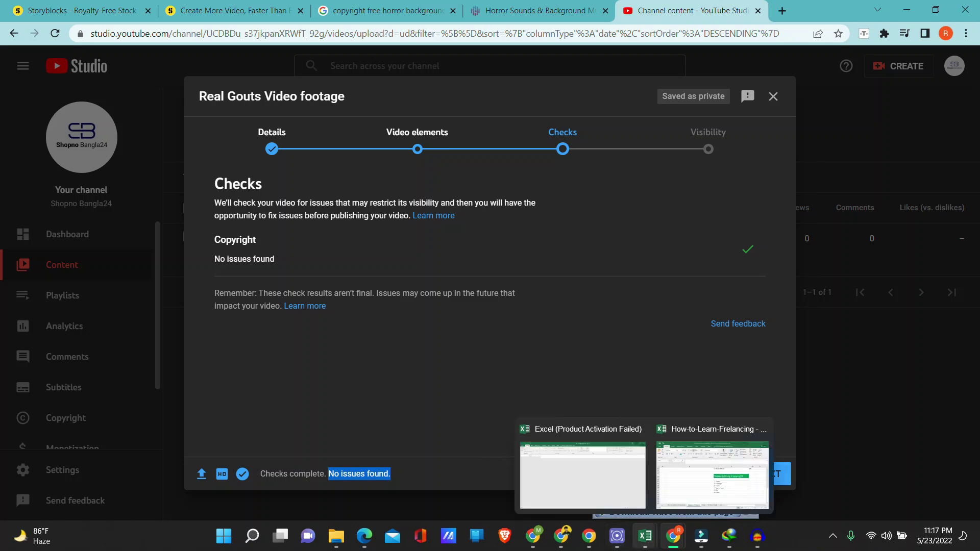
{"action": "left_click_drag", "start_coordinate": [261, 474], "coordinate": [389, 474]}
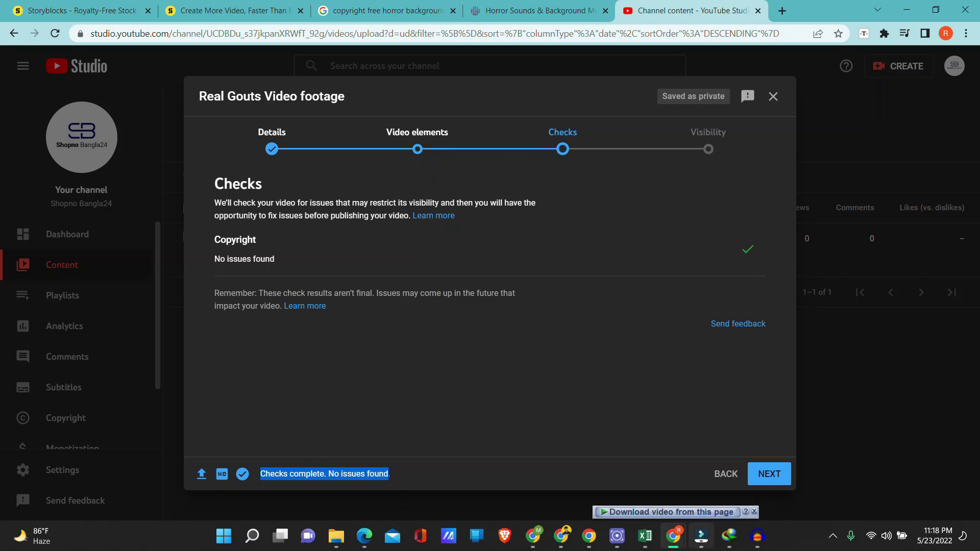
{"action": "mouse_move", "coordinate": [646, 536]}
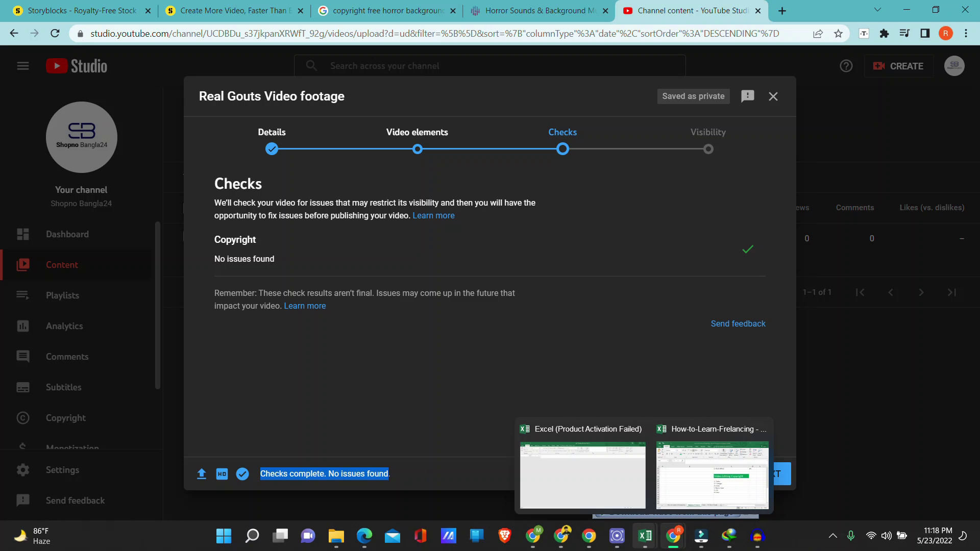
{"action": "mouse_move", "coordinate": [583, 459]}
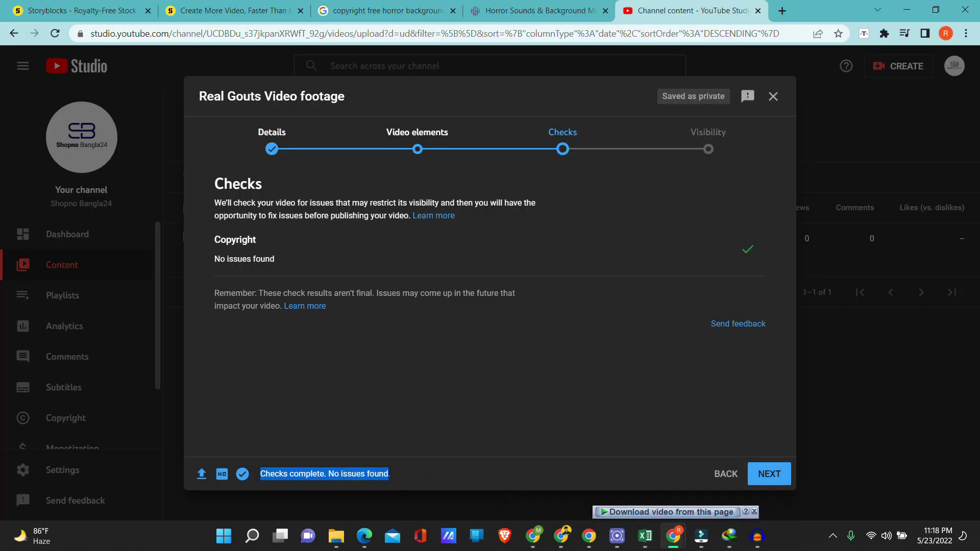
{"action": "left_click", "coordinate": [408, 444]}
{"action": "left_click_drag", "start_coordinate": [260, 474], "coordinate": [393, 475]}
Publish the video with Public visibility and return to the channel dashboard.
{"action": "left_click", "coordinate": [764, 471]}
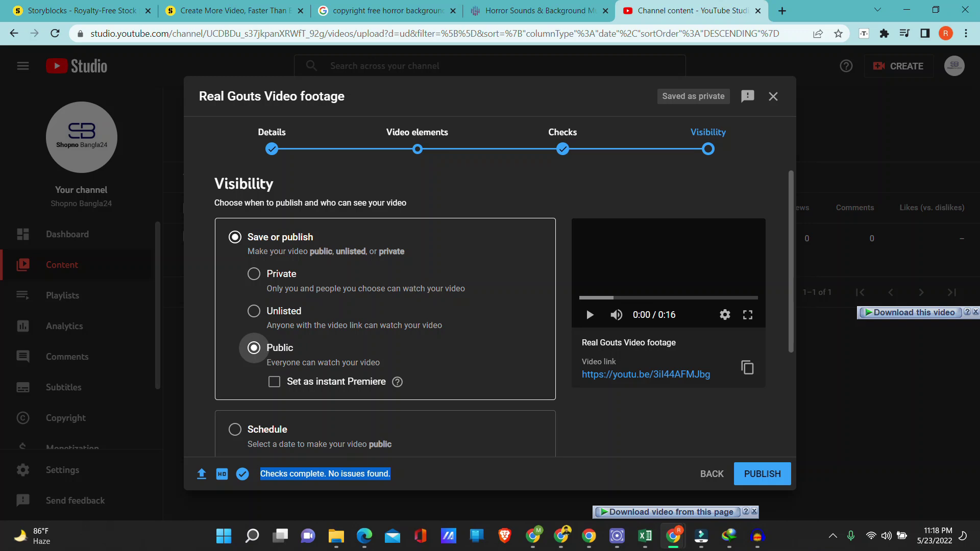
{"action": "left_click", "coordinate": [254, 348]}
{"action": "left_click", "coordinate": [762, 474]}
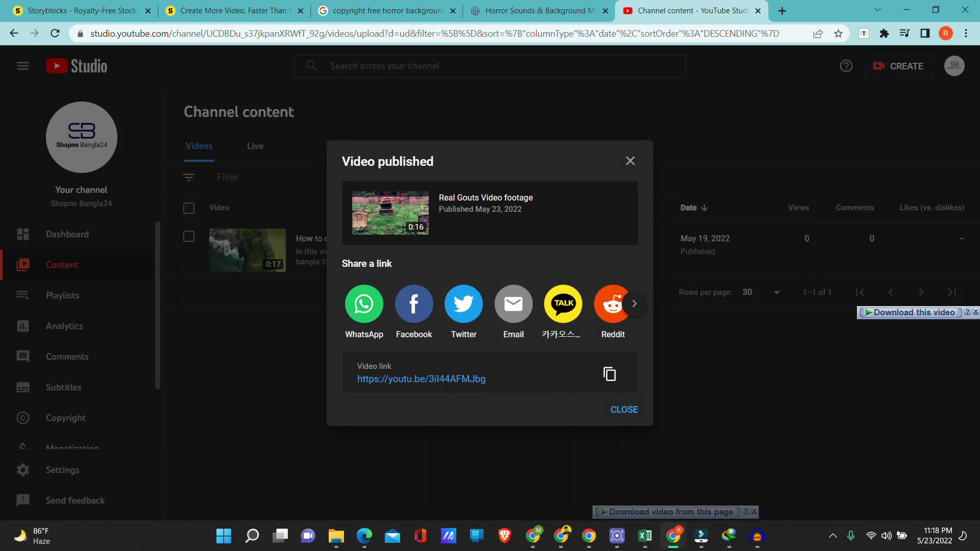
{"action": "left_click", "coordinate": [624, 410]}
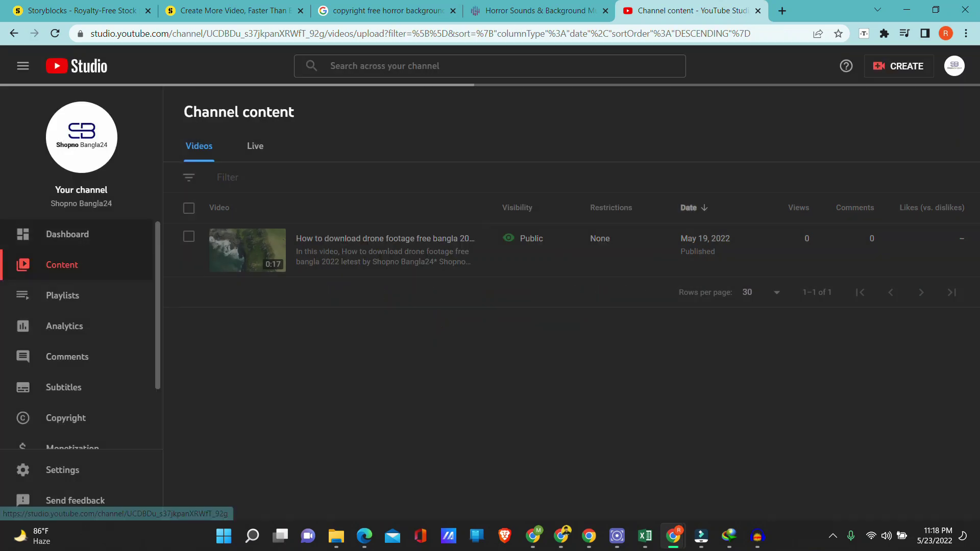
{"action": "left_click", "coordinate": [67, 234]}
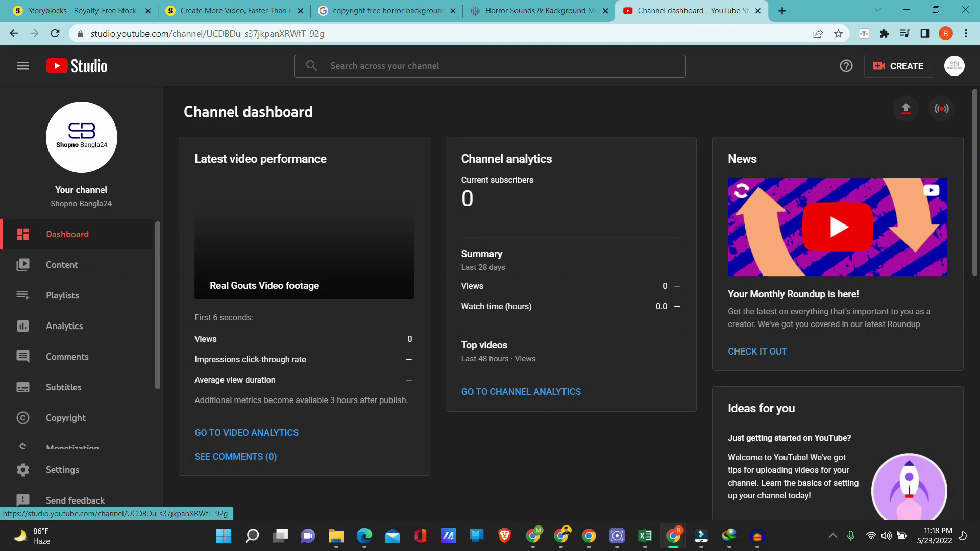